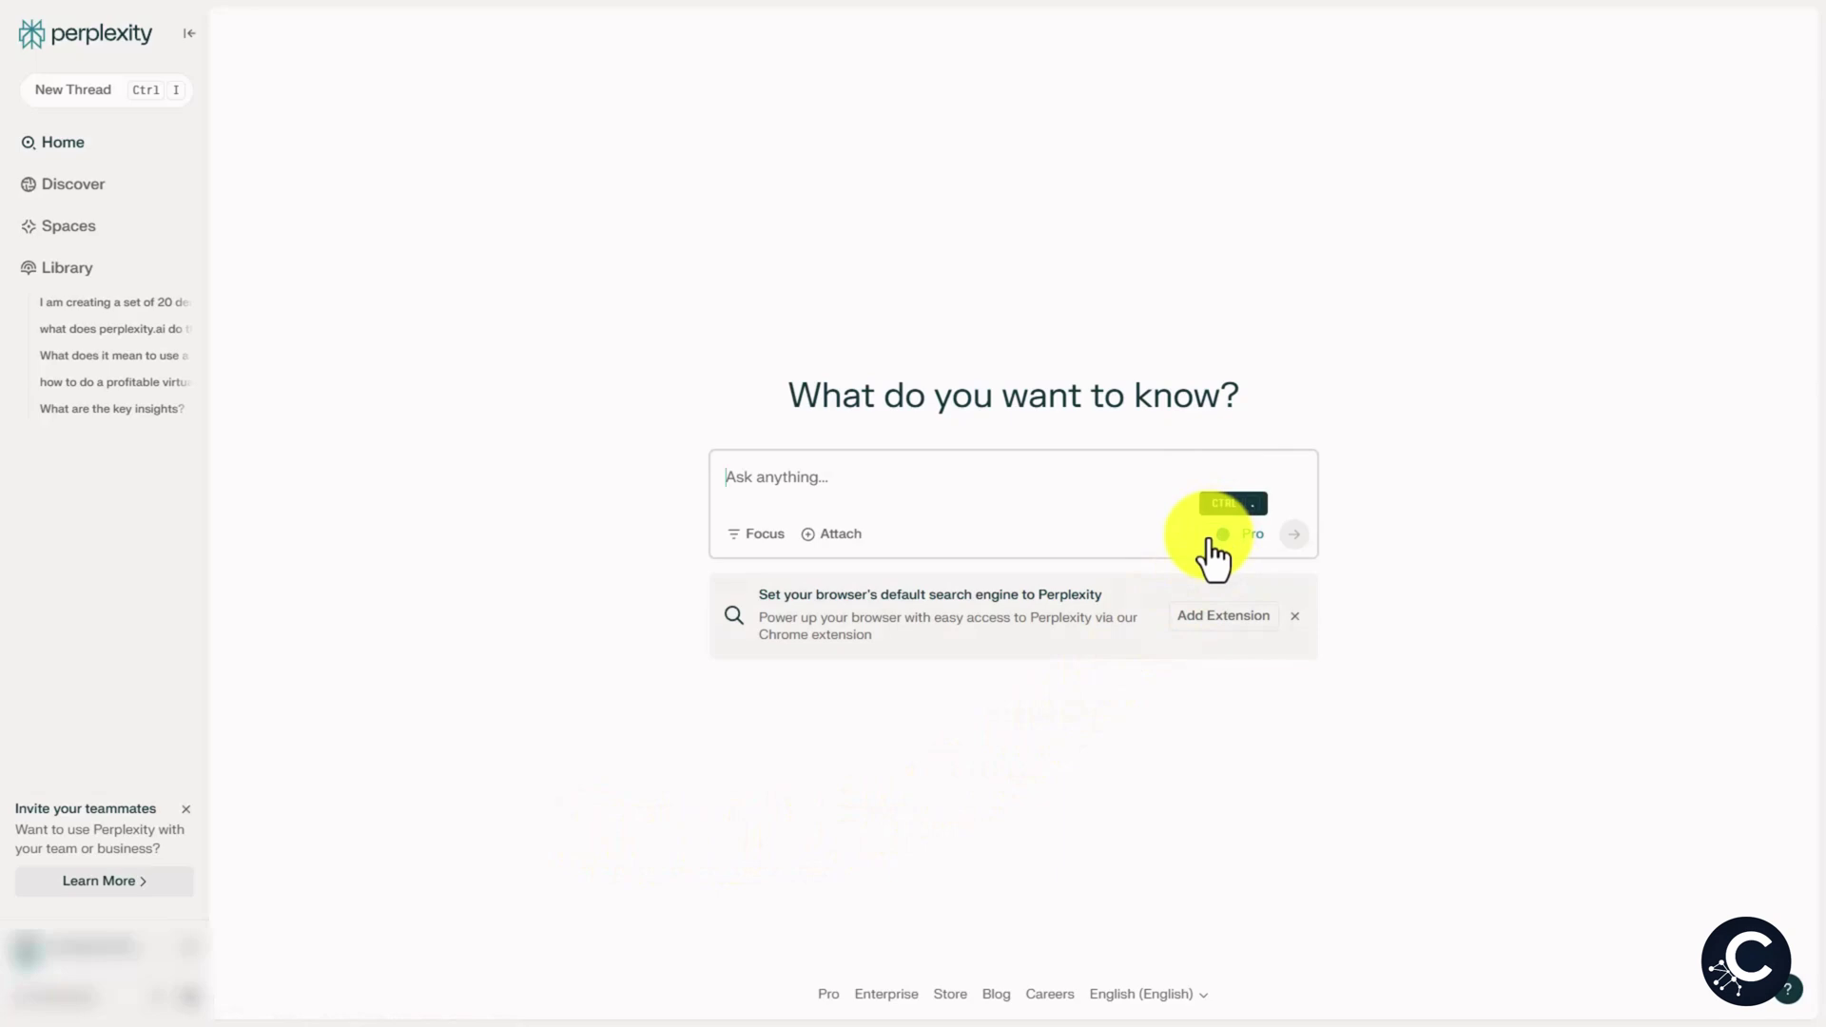
- Turn Pro search off and back on for the new query
left_click(1209, 538)
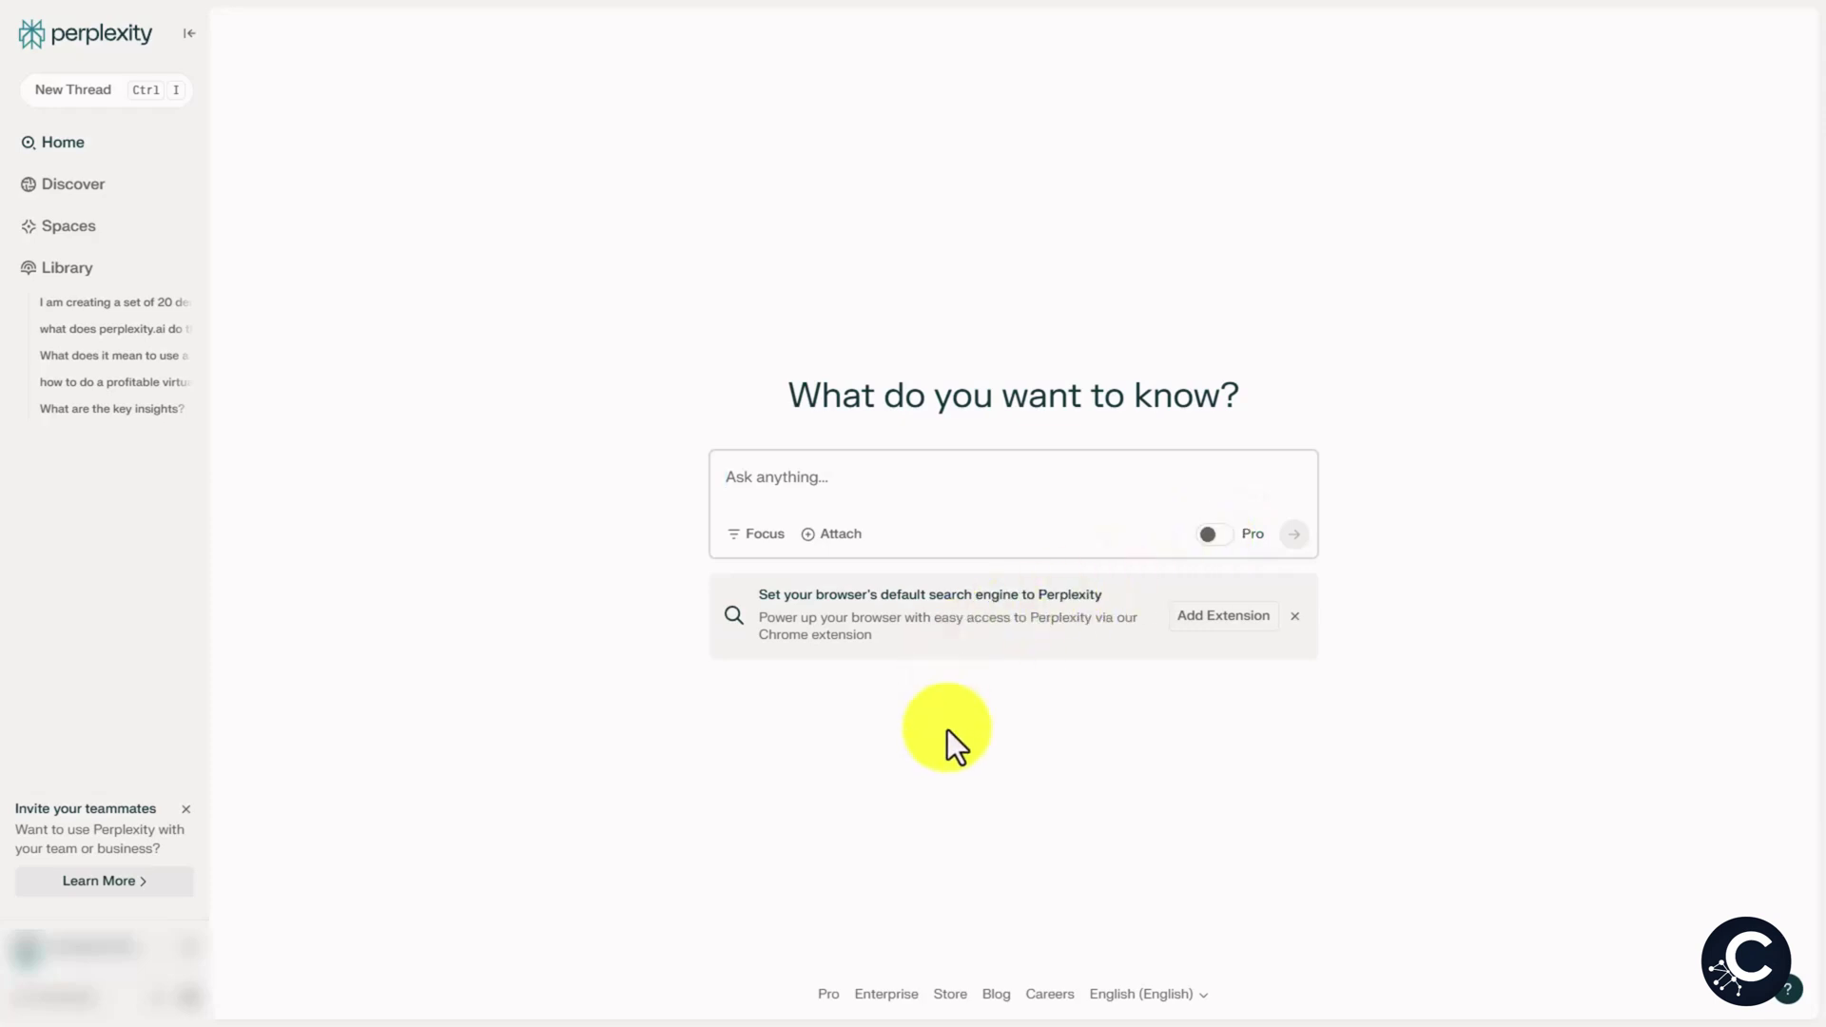
left_click(1217, 535)
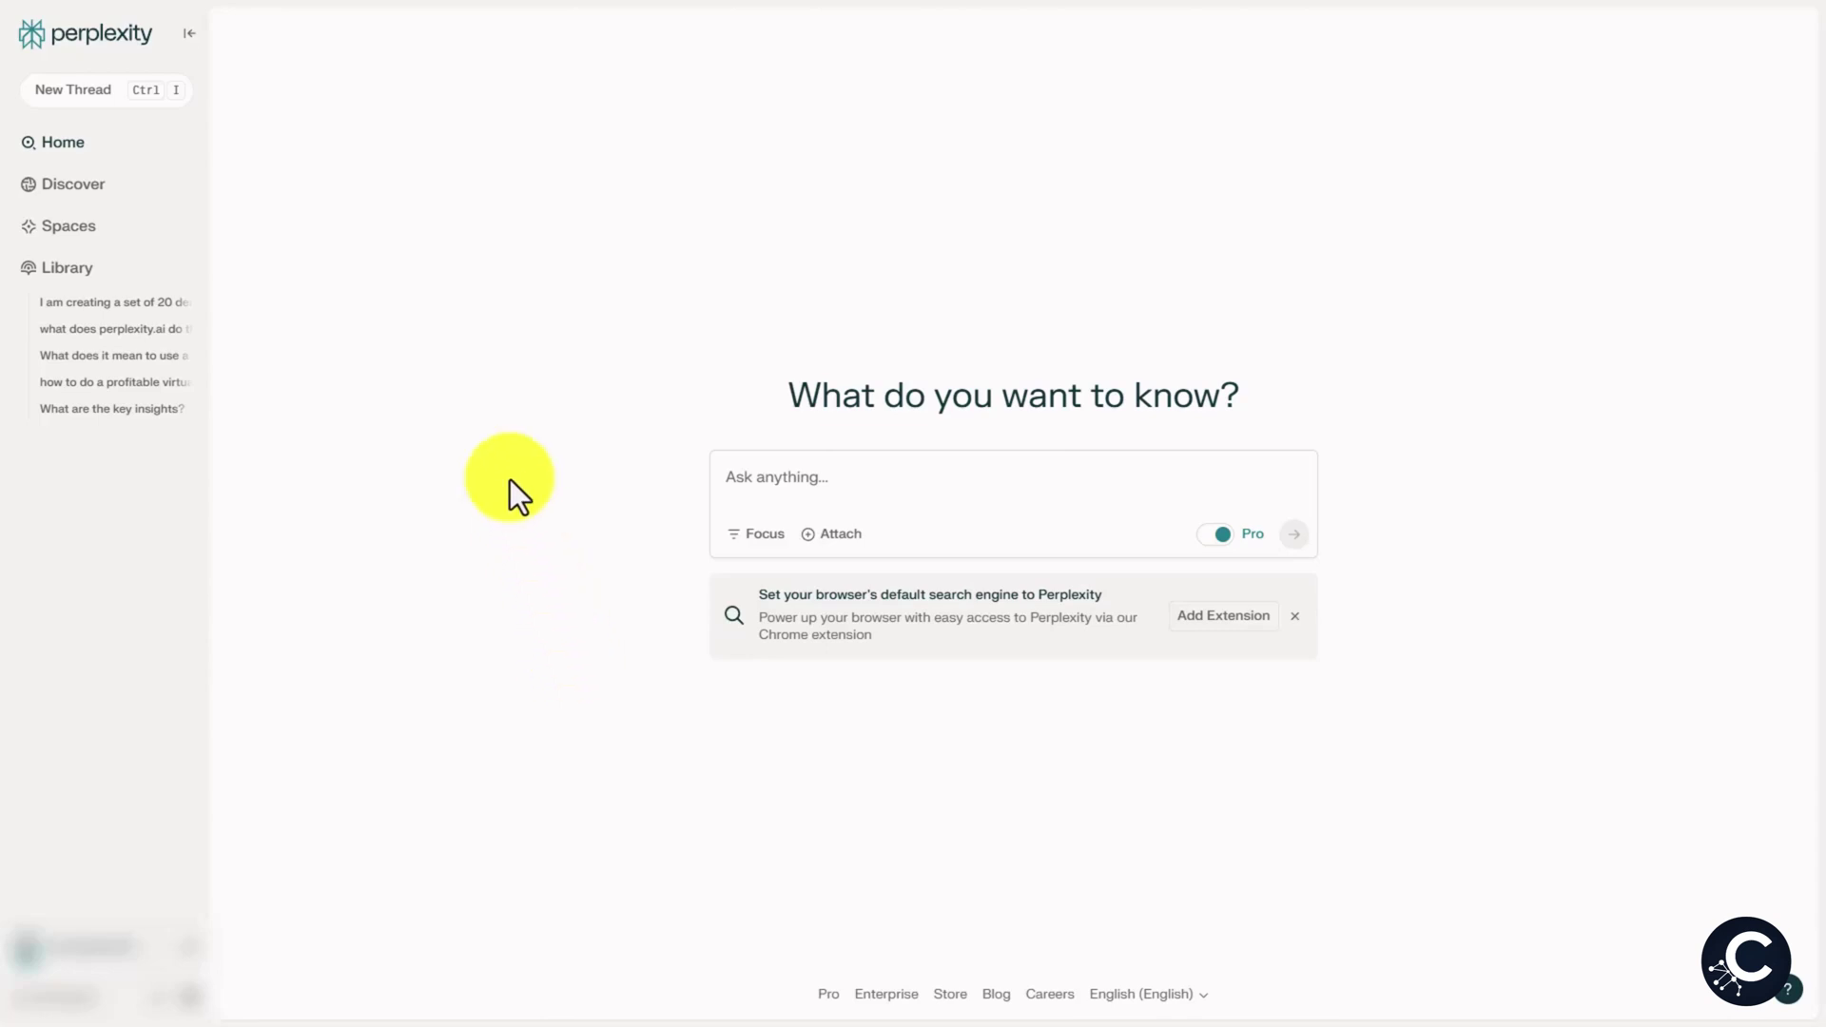
- Generate a new Page titled "Creating Cartoon Style Whiteboard Videos" for the Experts audience
left_click(186, 272)
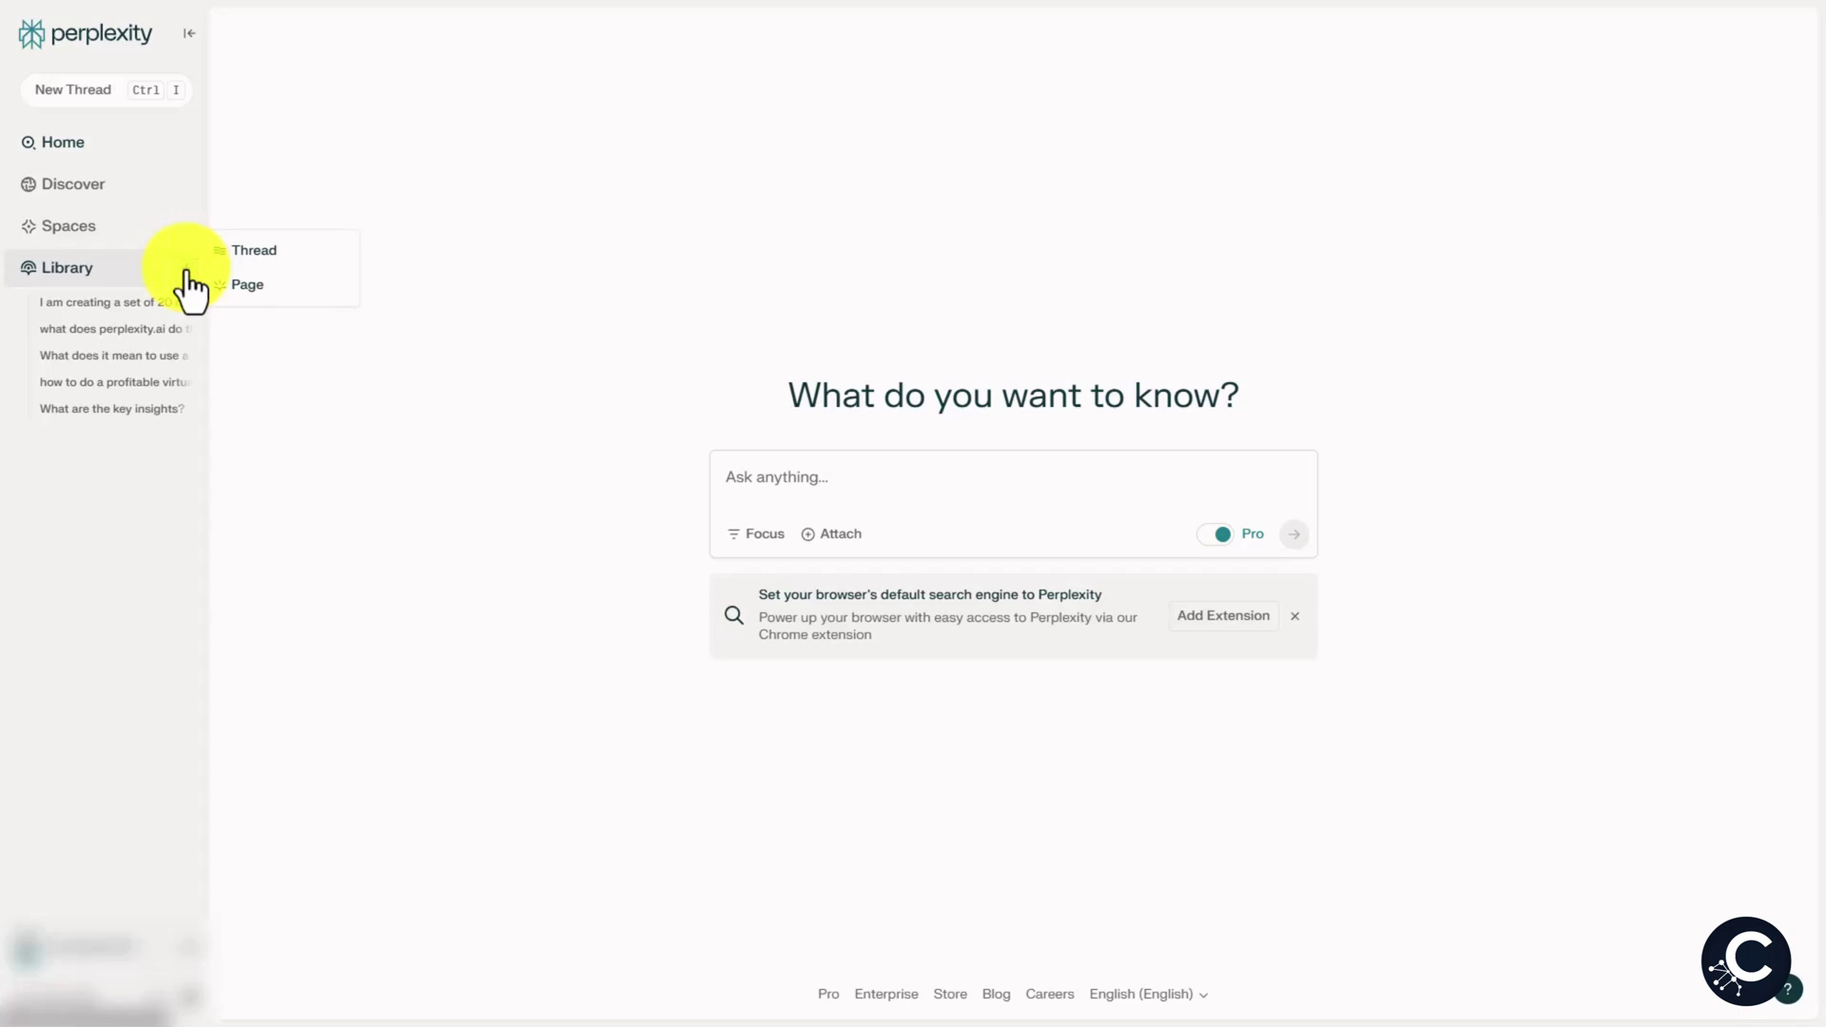
left_click(249, 288)
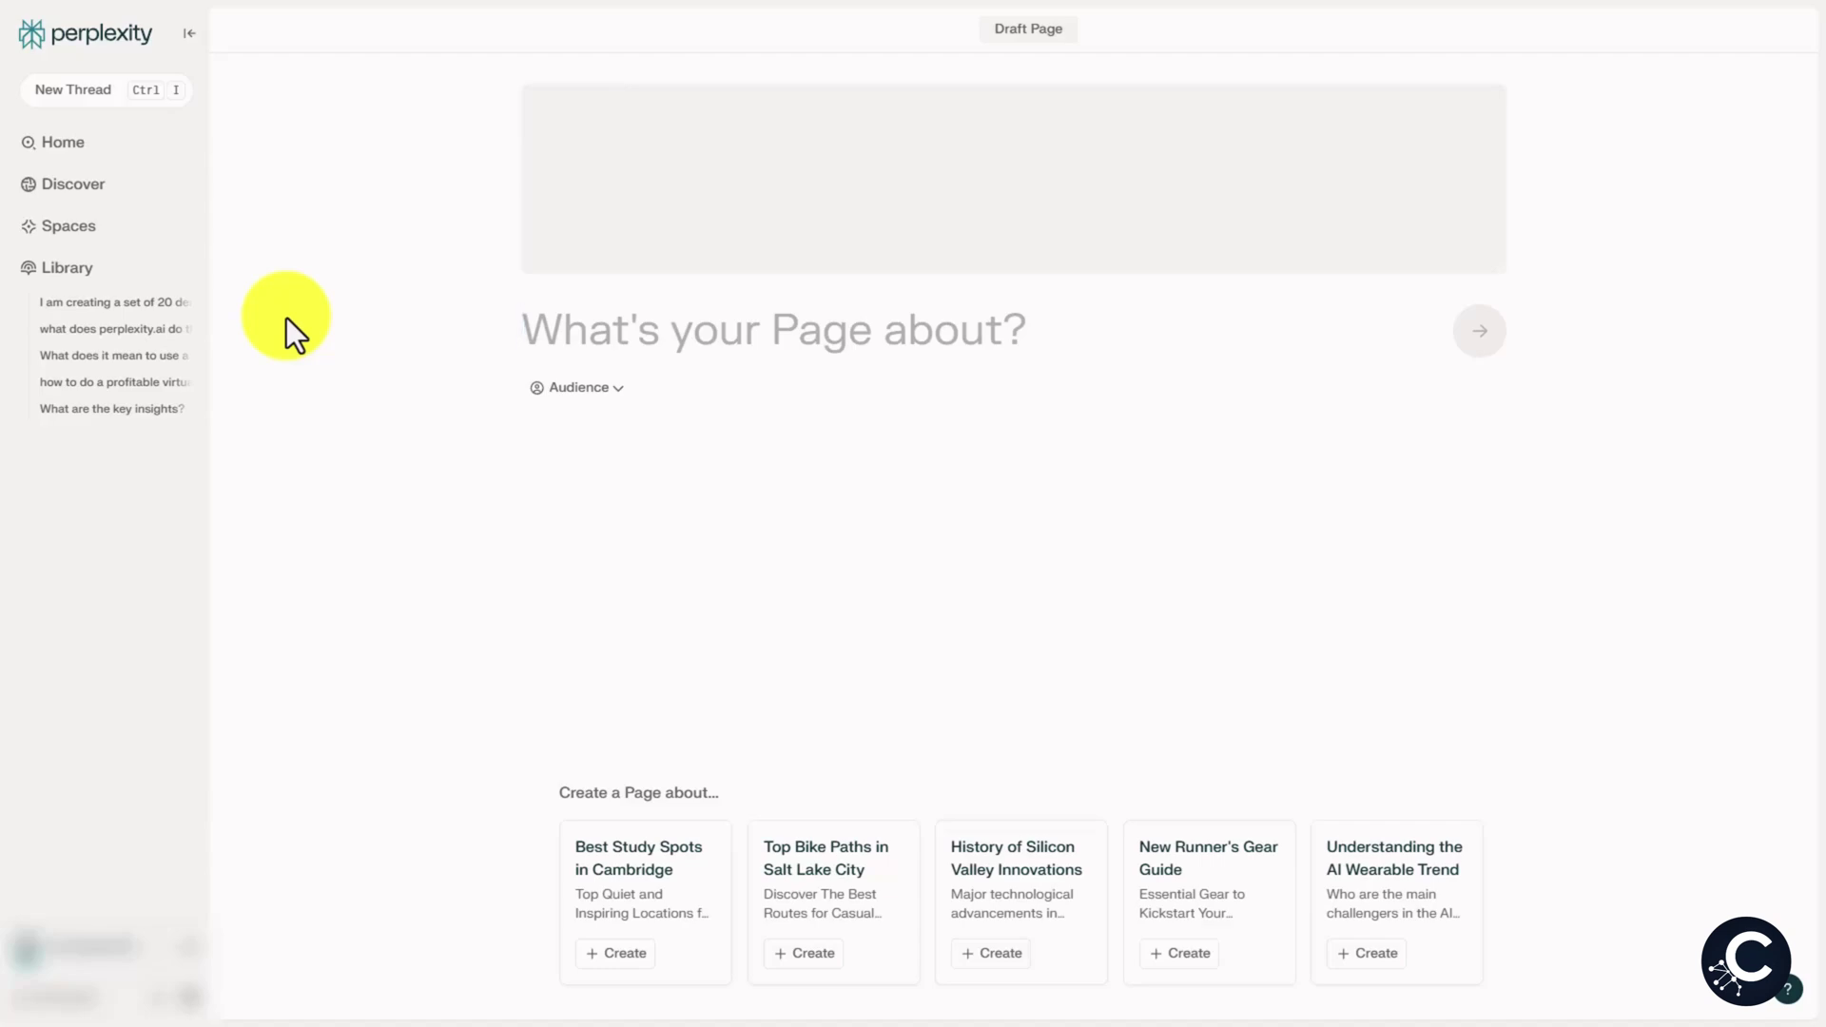
type("Creating Cartoon Style Whiteboard Videos")
left_click(609, 394)
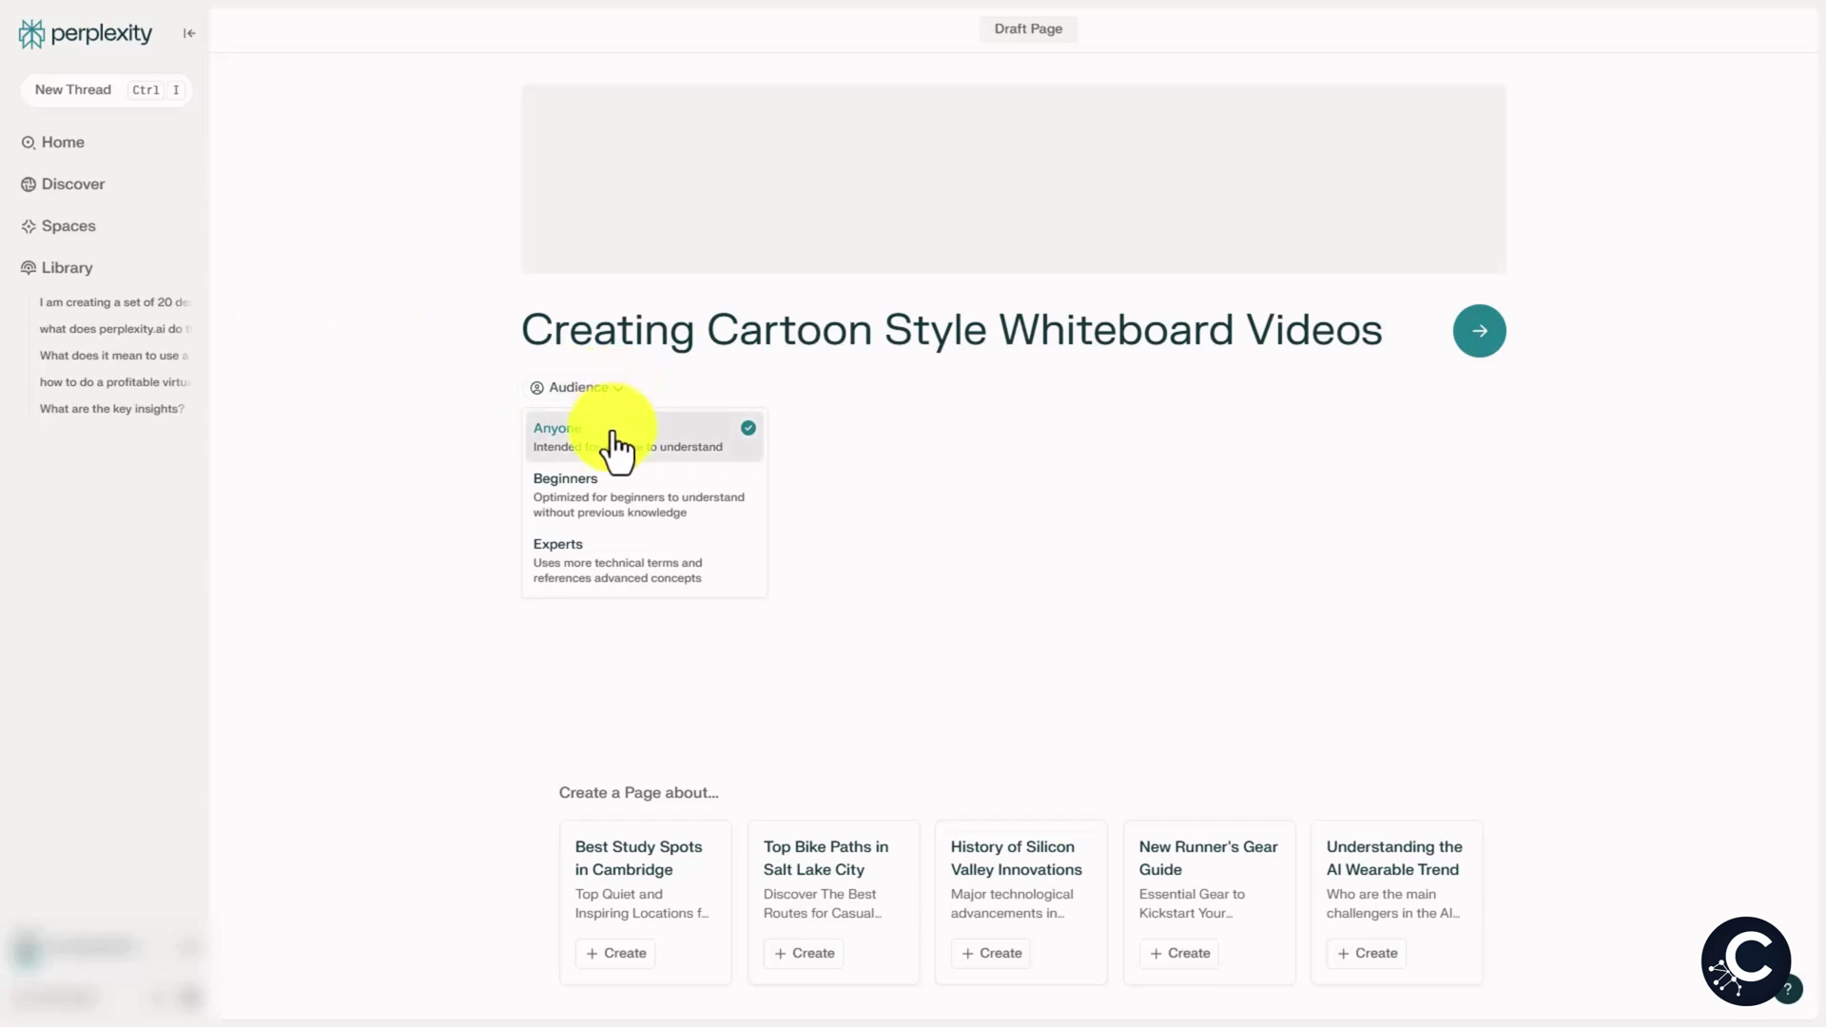
left_click(621, 570)
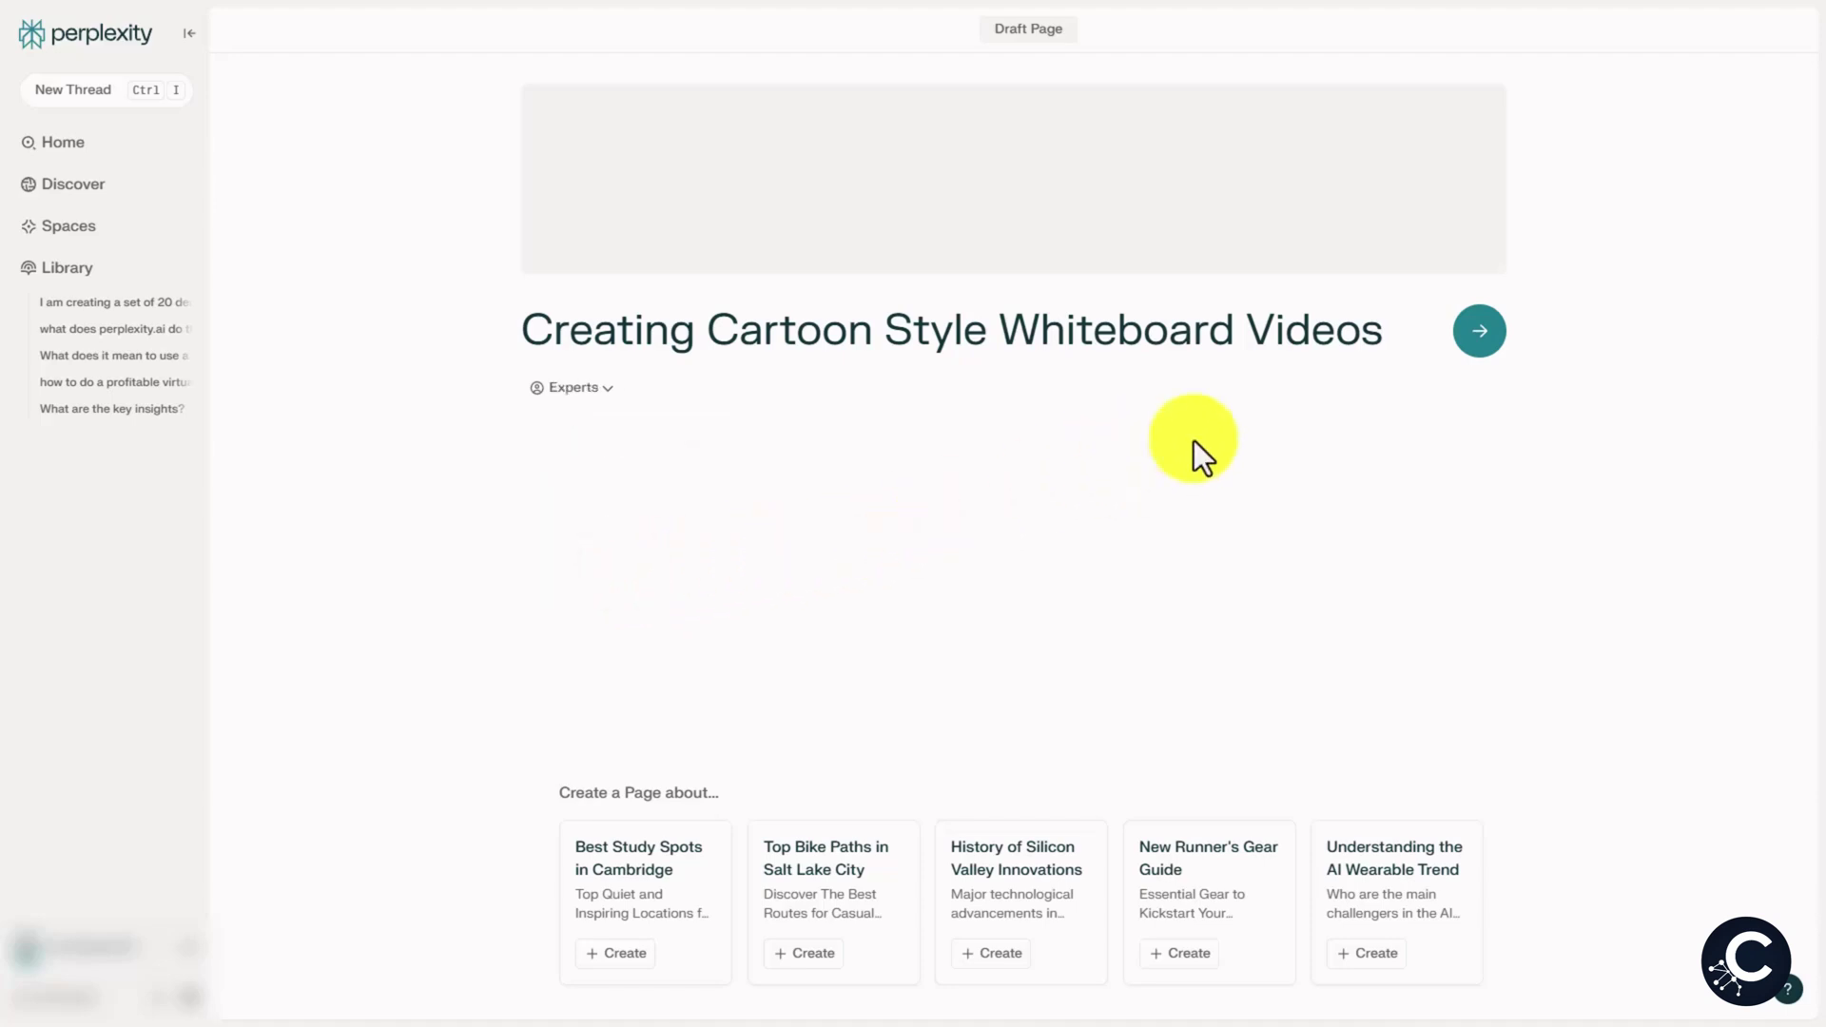
left_click(1480, 332)
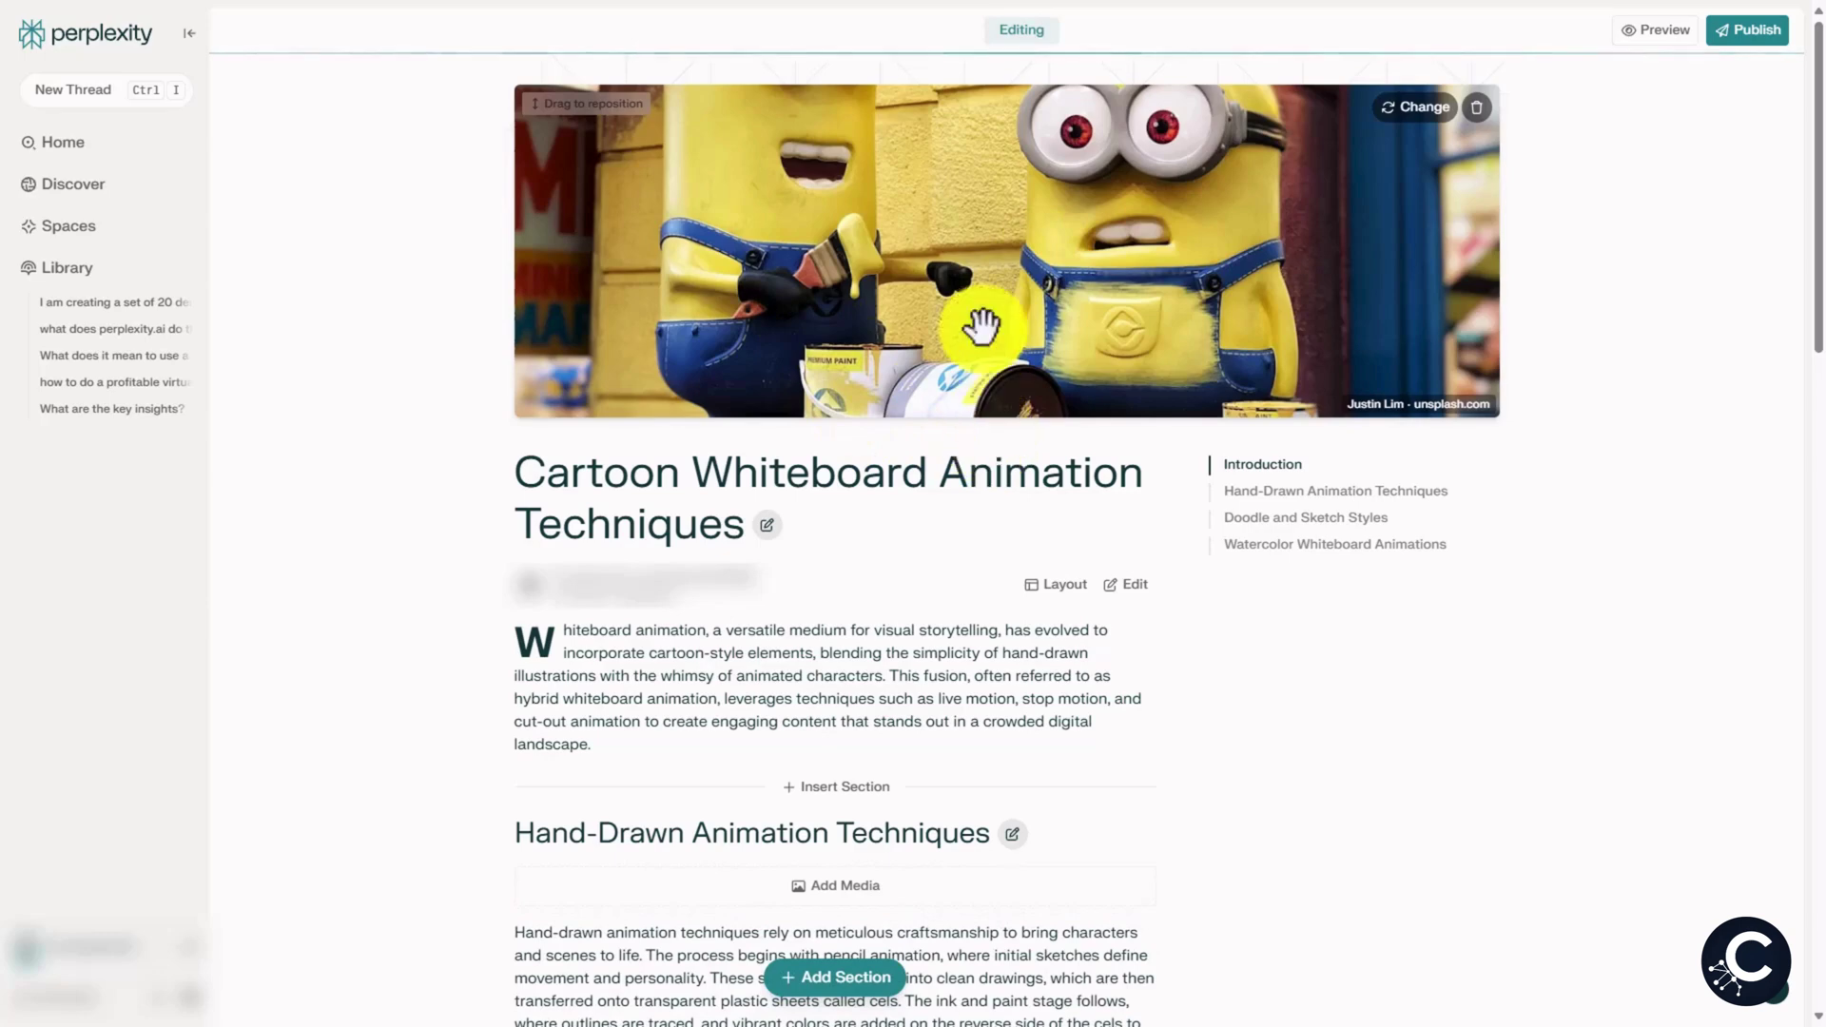
- Examine the title, content editing, reordering and deletion options of the Doodle and Sketch Styles section
left_click(1270, 517)
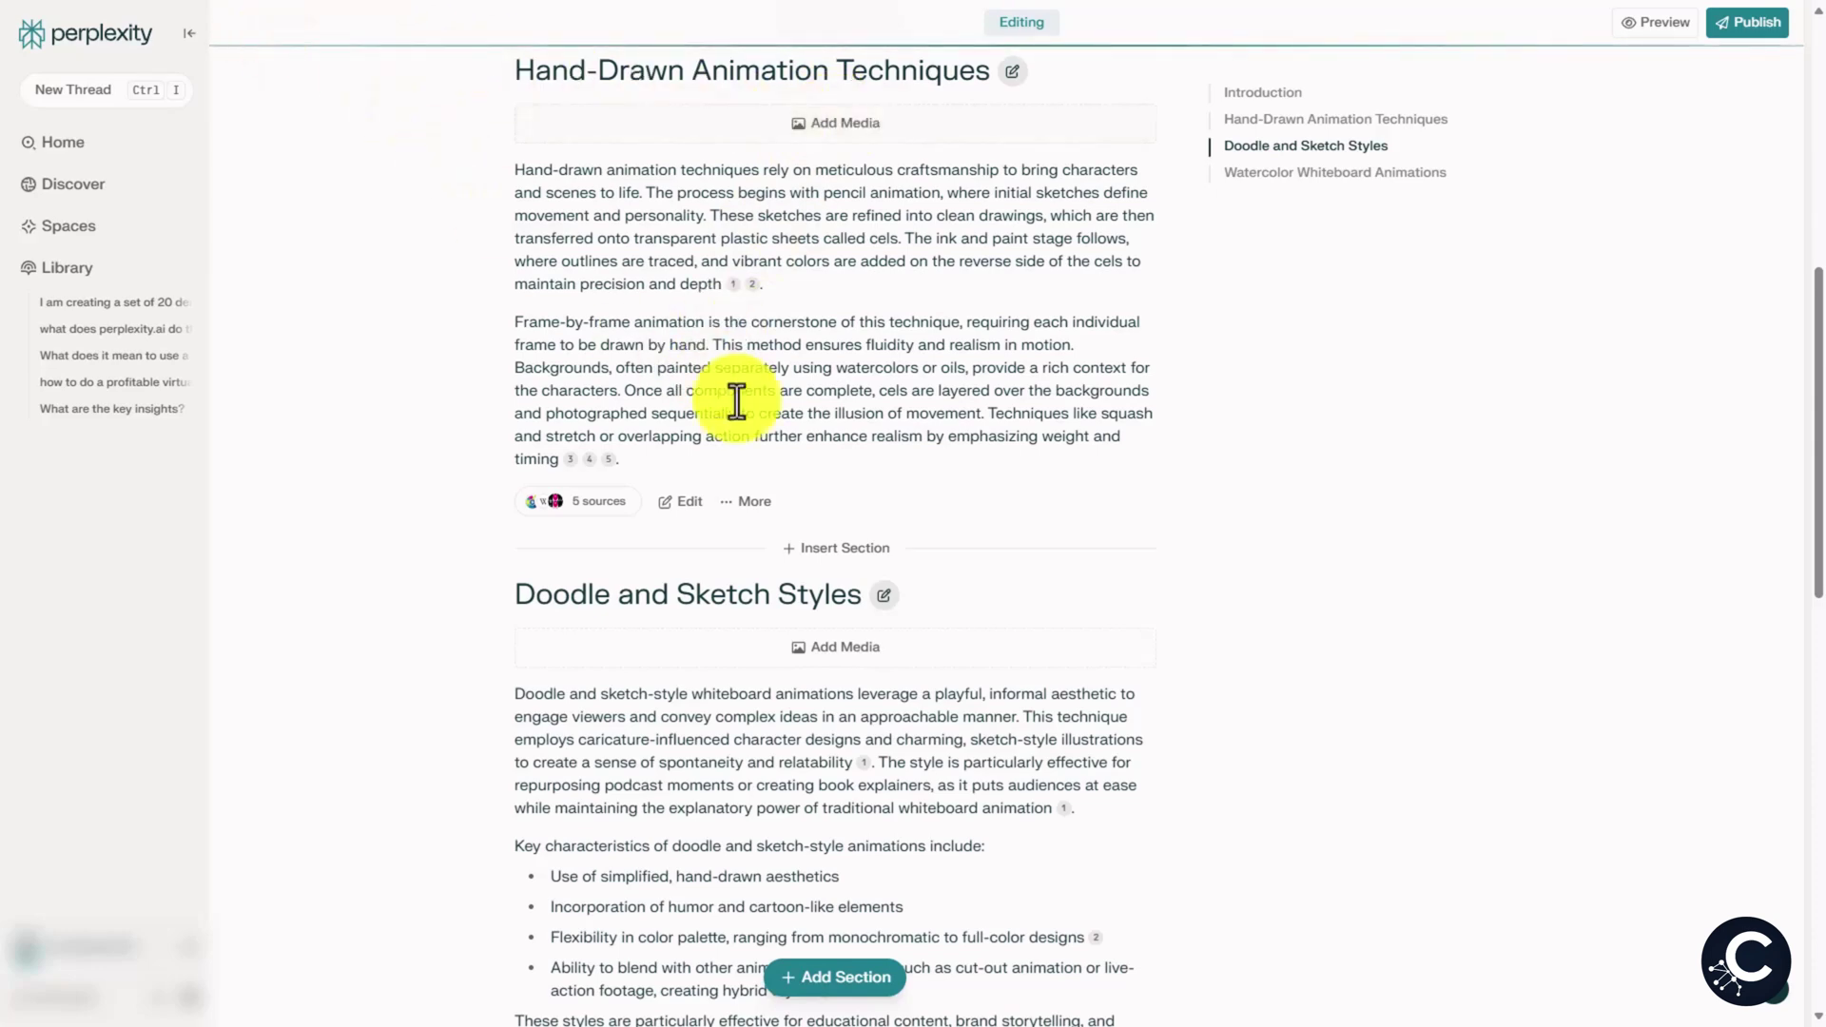
left_click(883, 595)
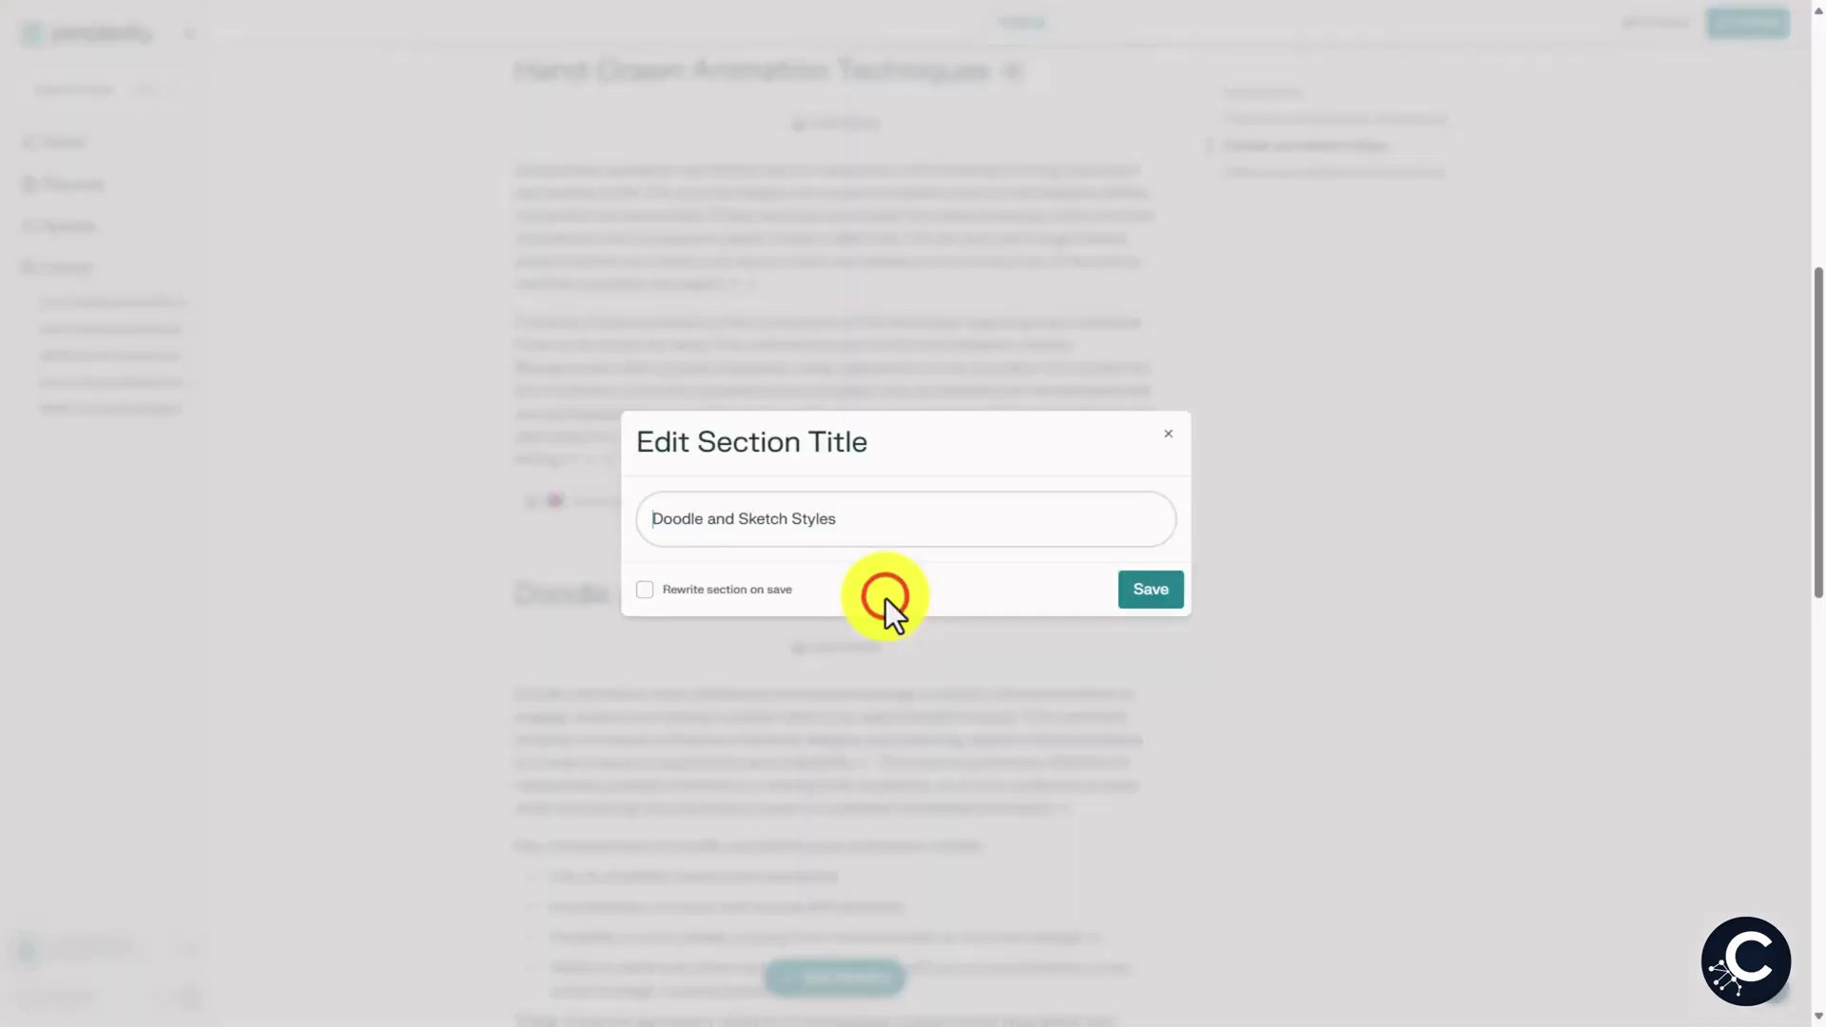
left_click(871, 620)
scroll(761, 628, "down", 5)
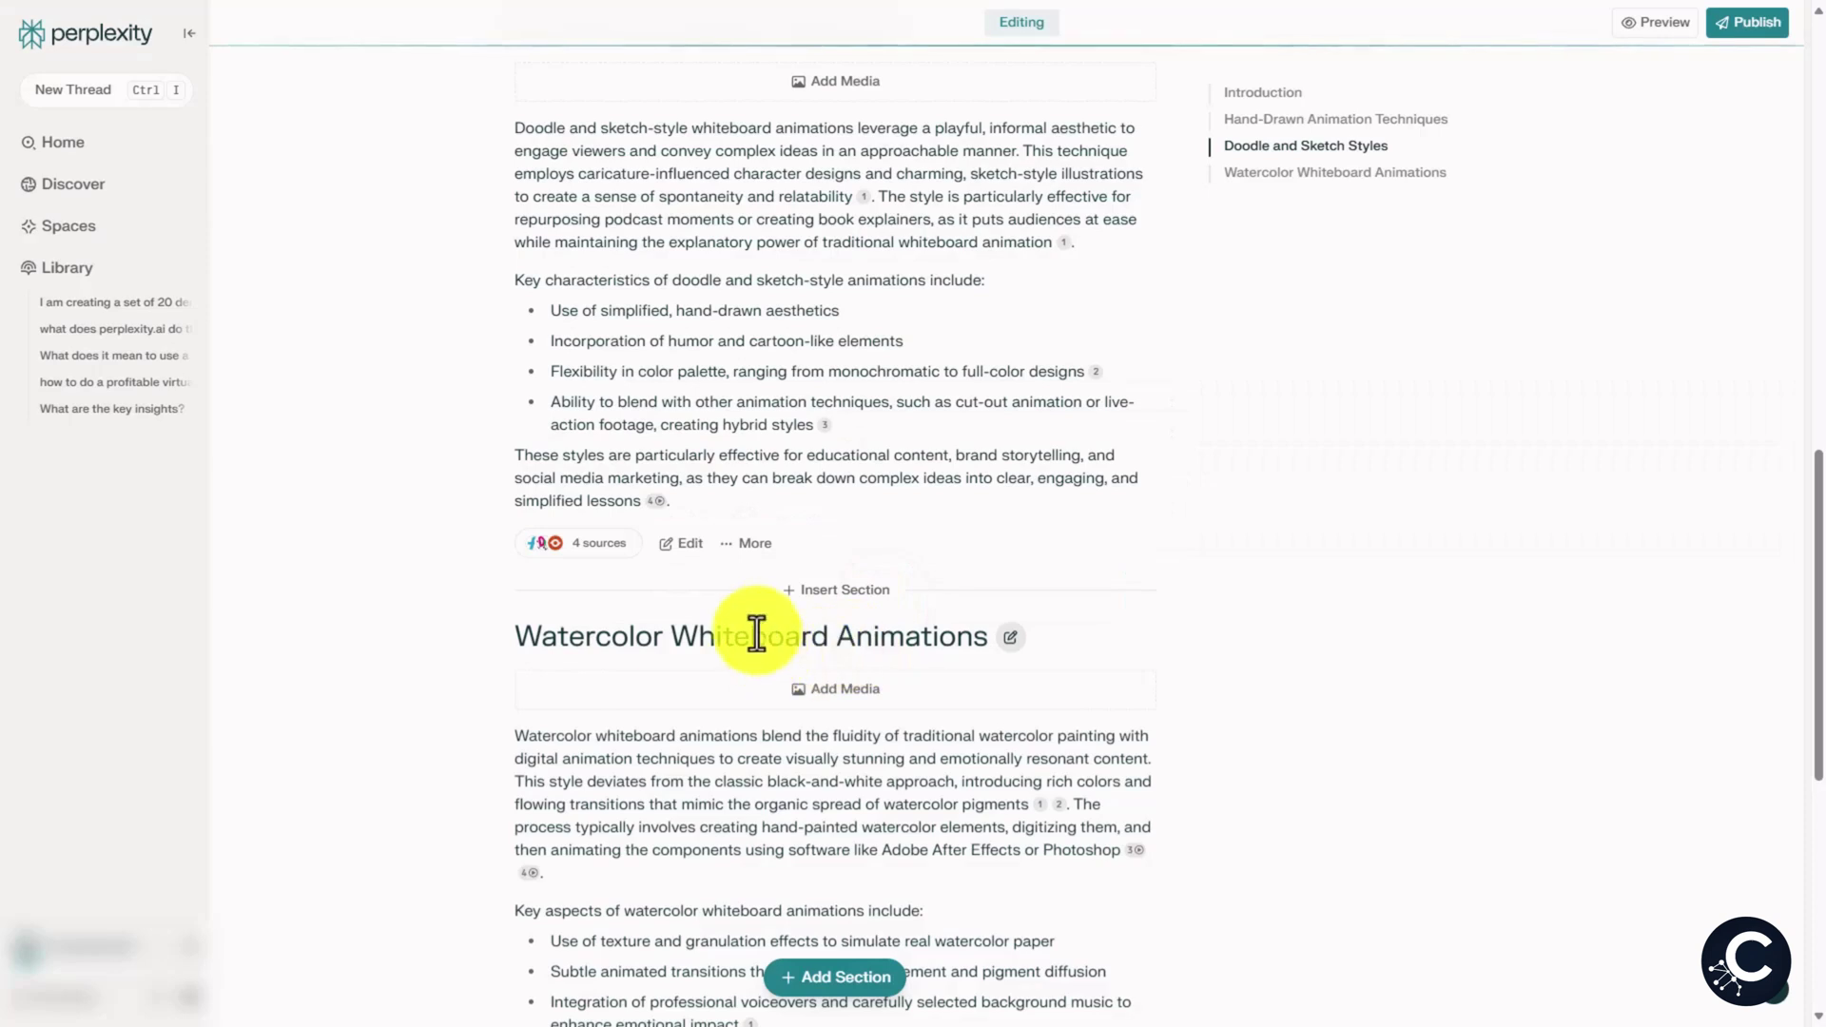
left_click(686, 545)
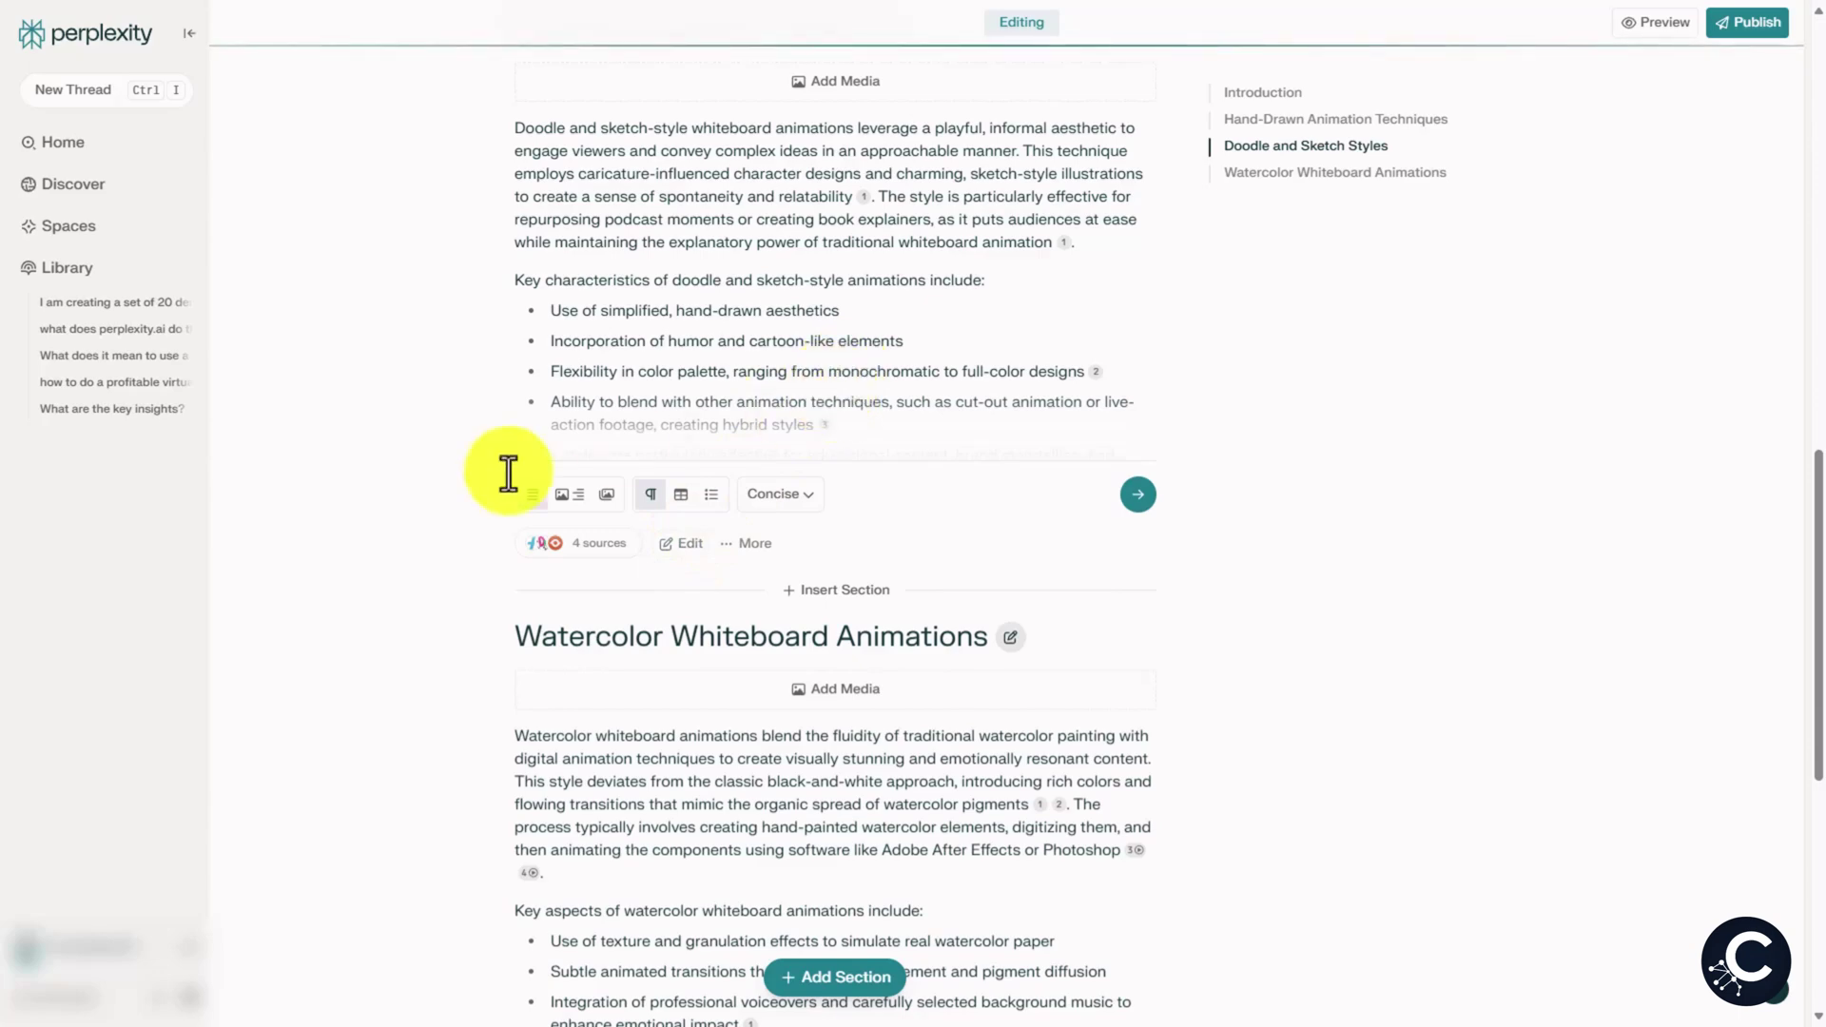
left_click(429, 530)
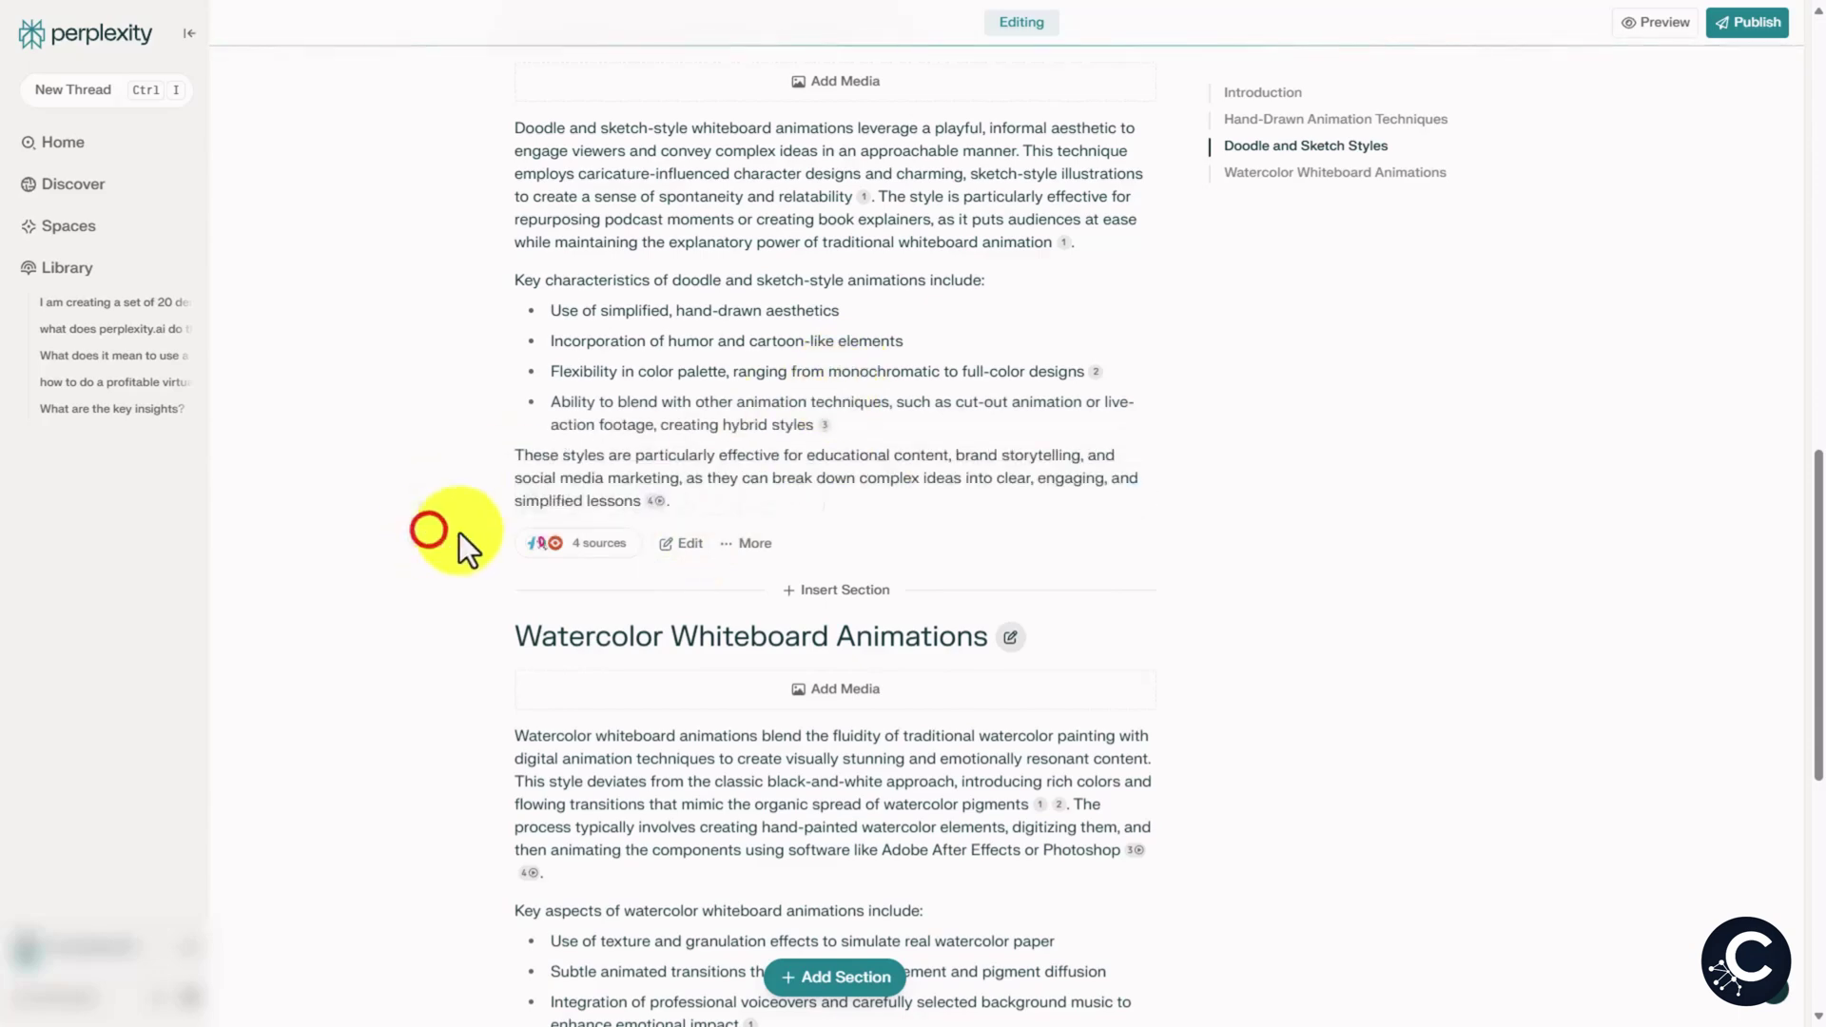
left_click(733, 550)
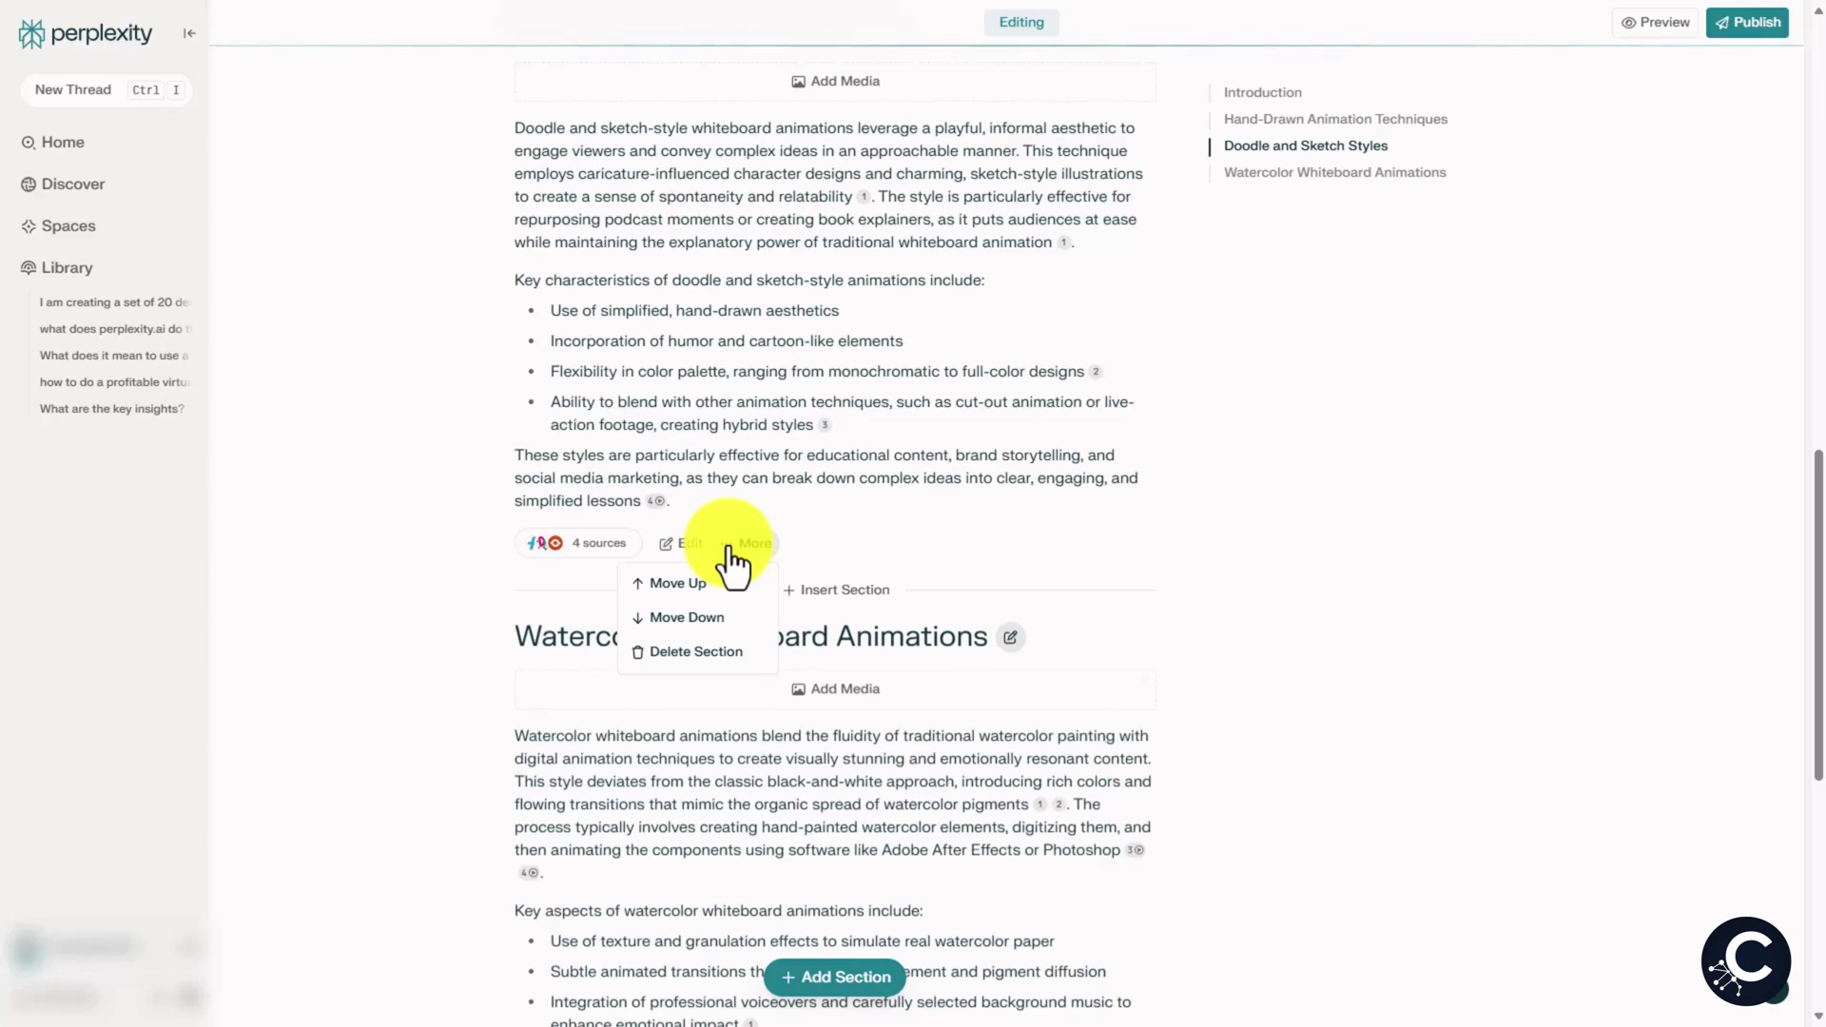
left_click(730, 669)
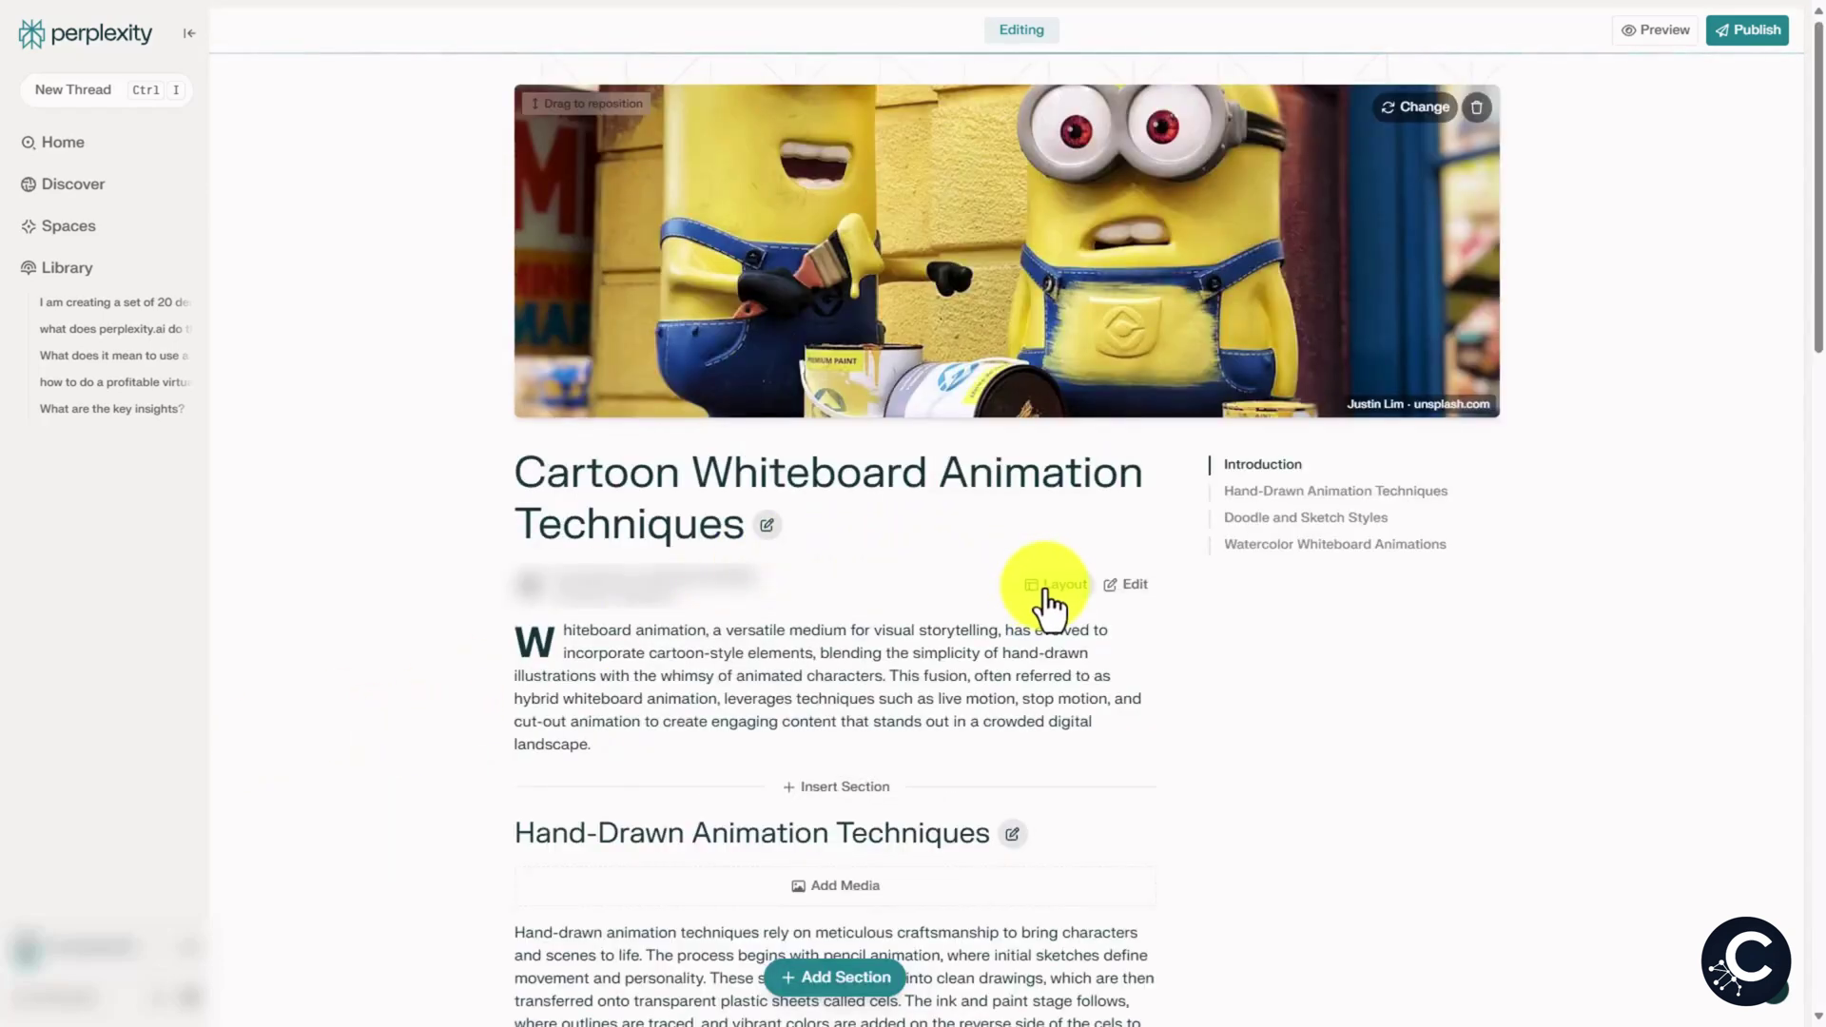
- Set the page layout to No Header Image and publish the page
left_click(1050, 594)
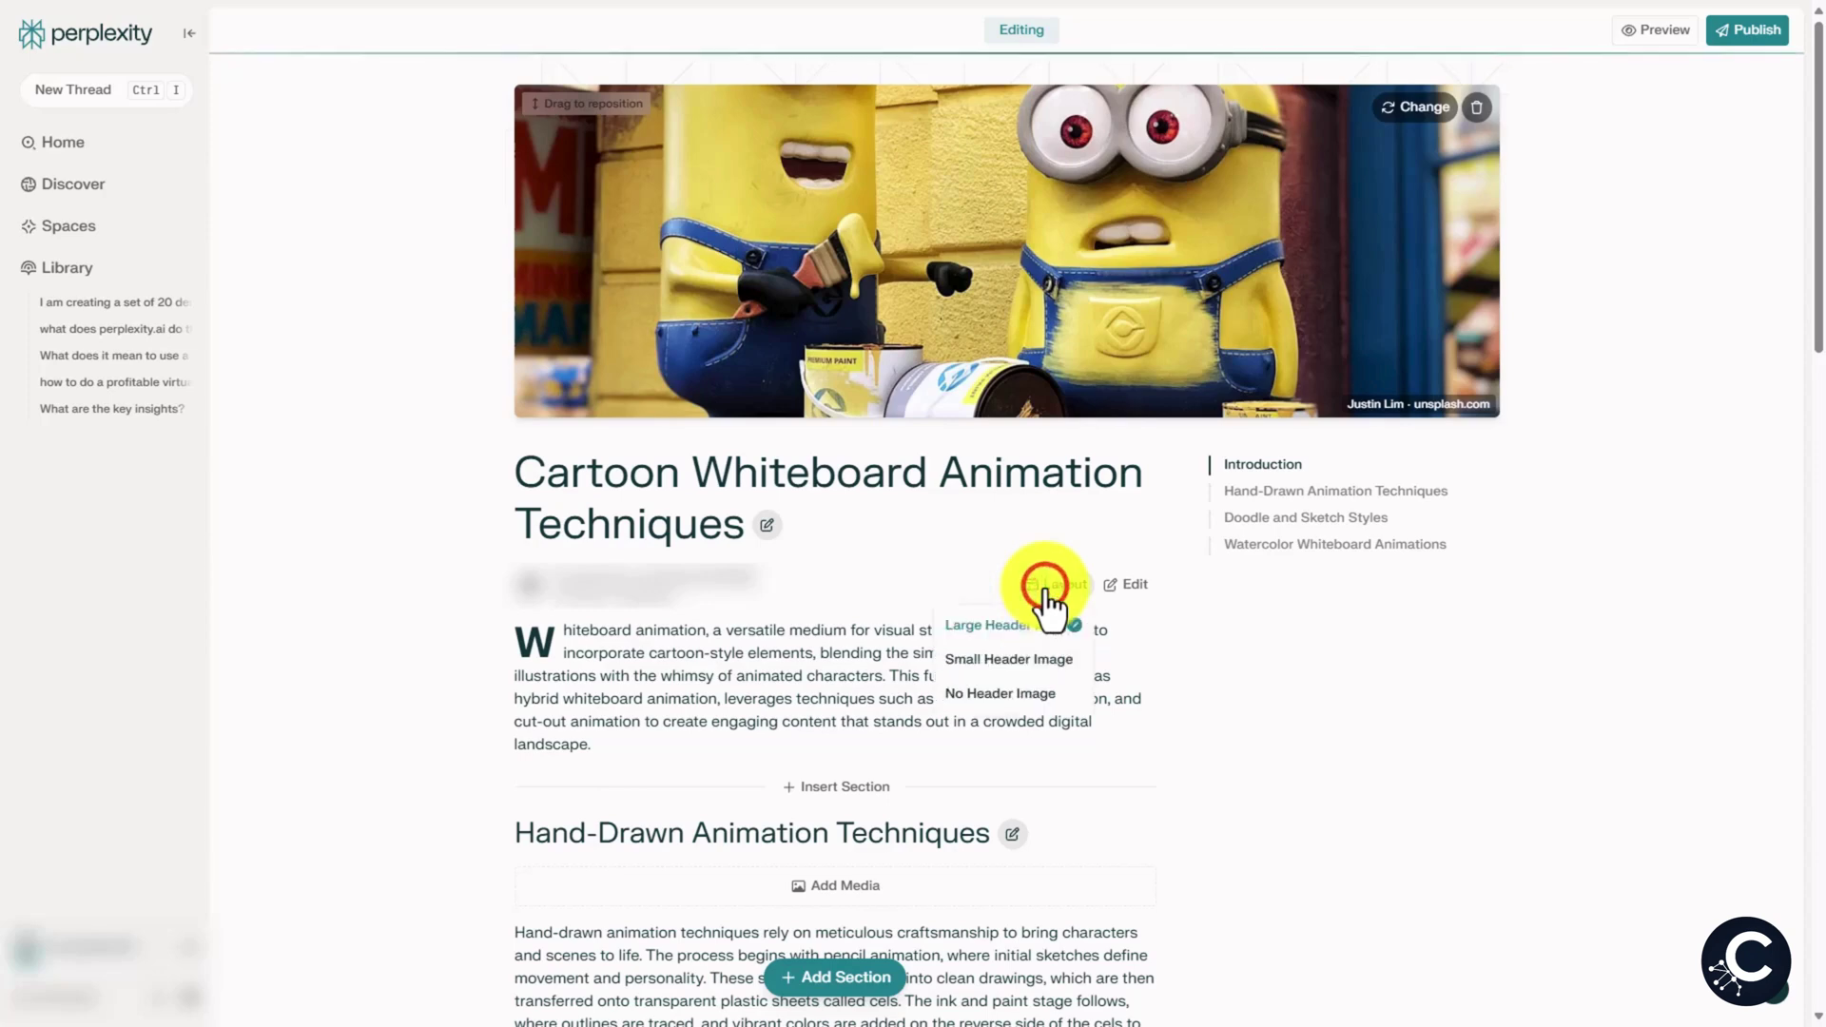
left_click(1027, 694)
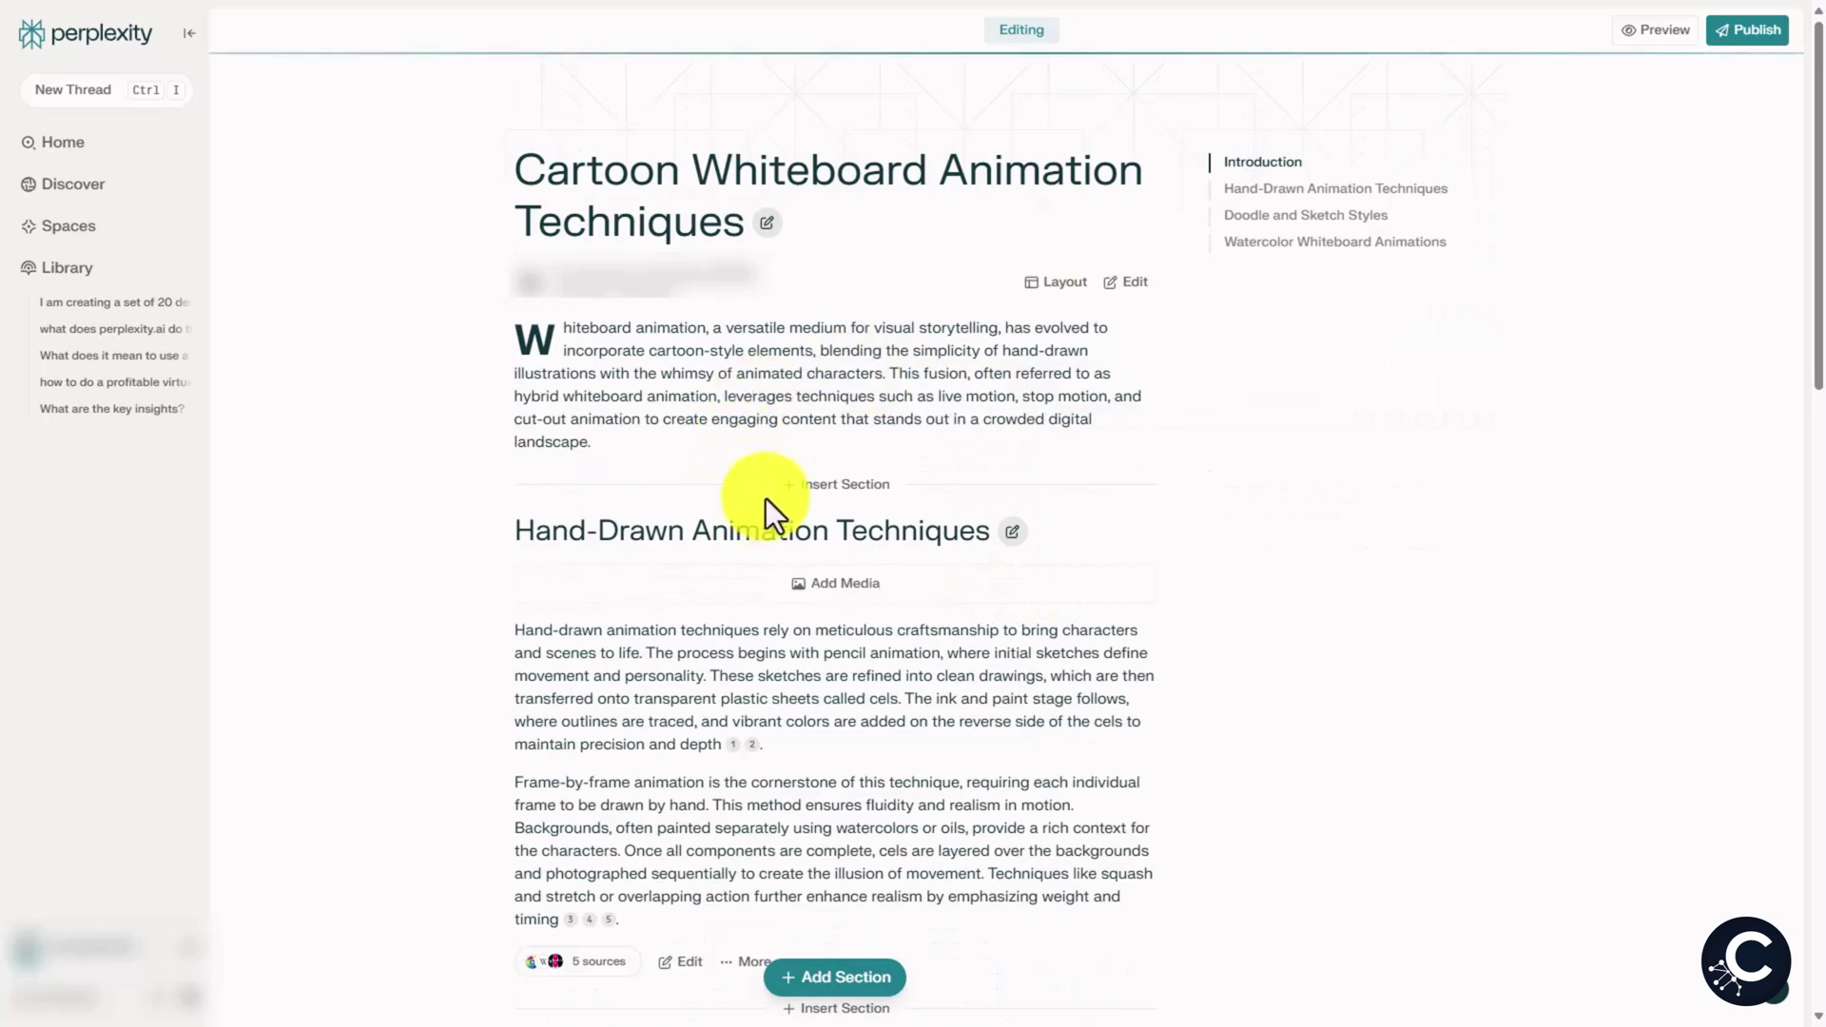
left_click(1653, 38)
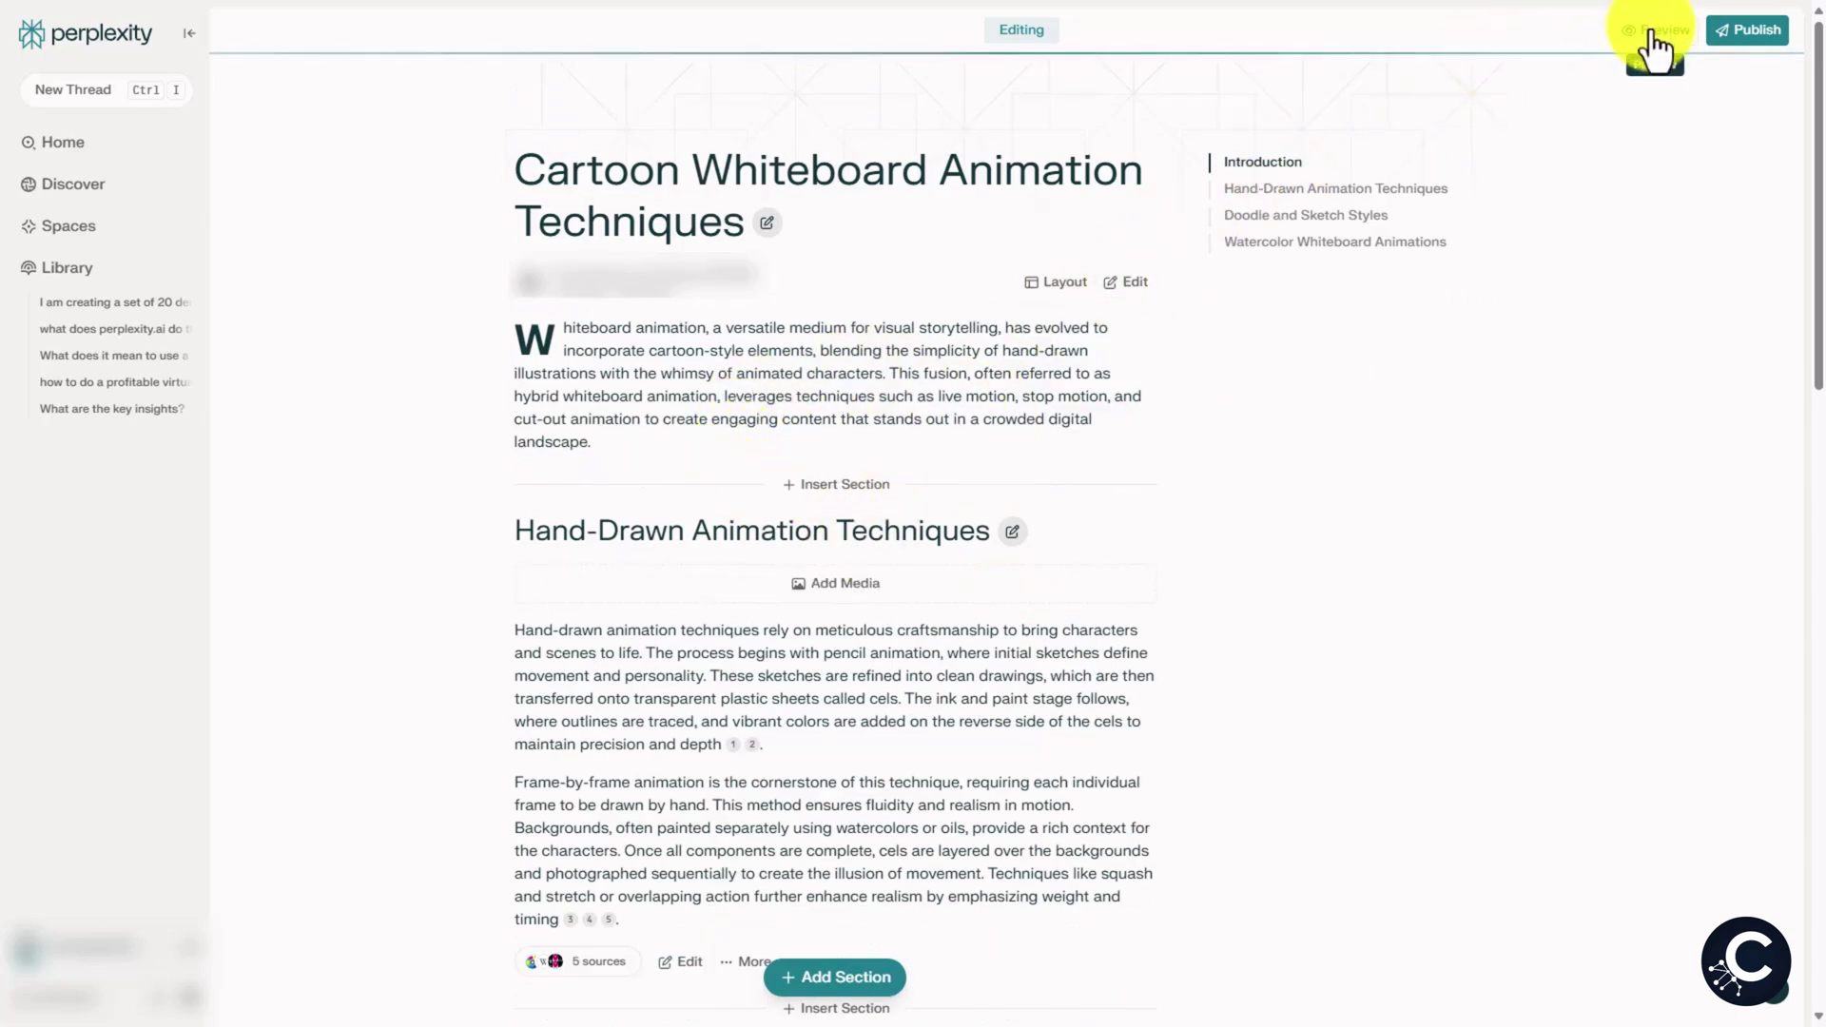
left_click(1750, 38)
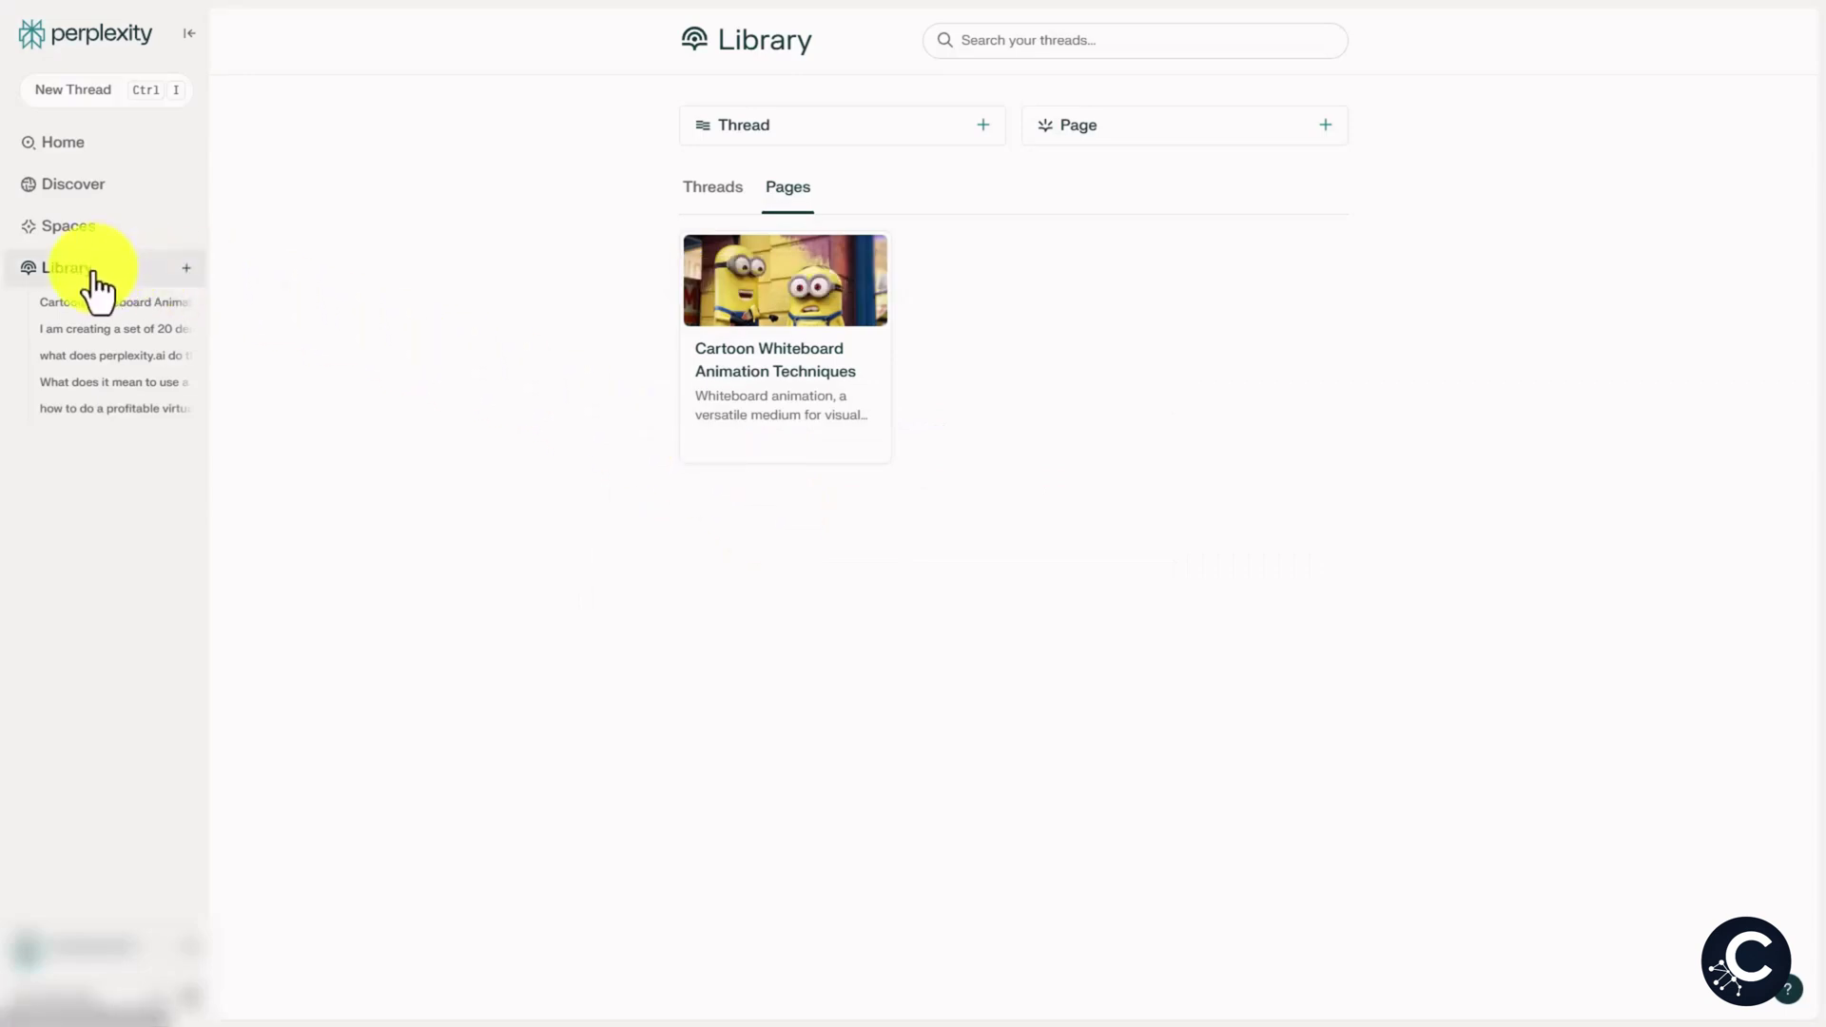
- Open the published Cartoon Whiteboard Animation Techniques page from the library and check its option for adding it to a Space
left_click(799, 354)
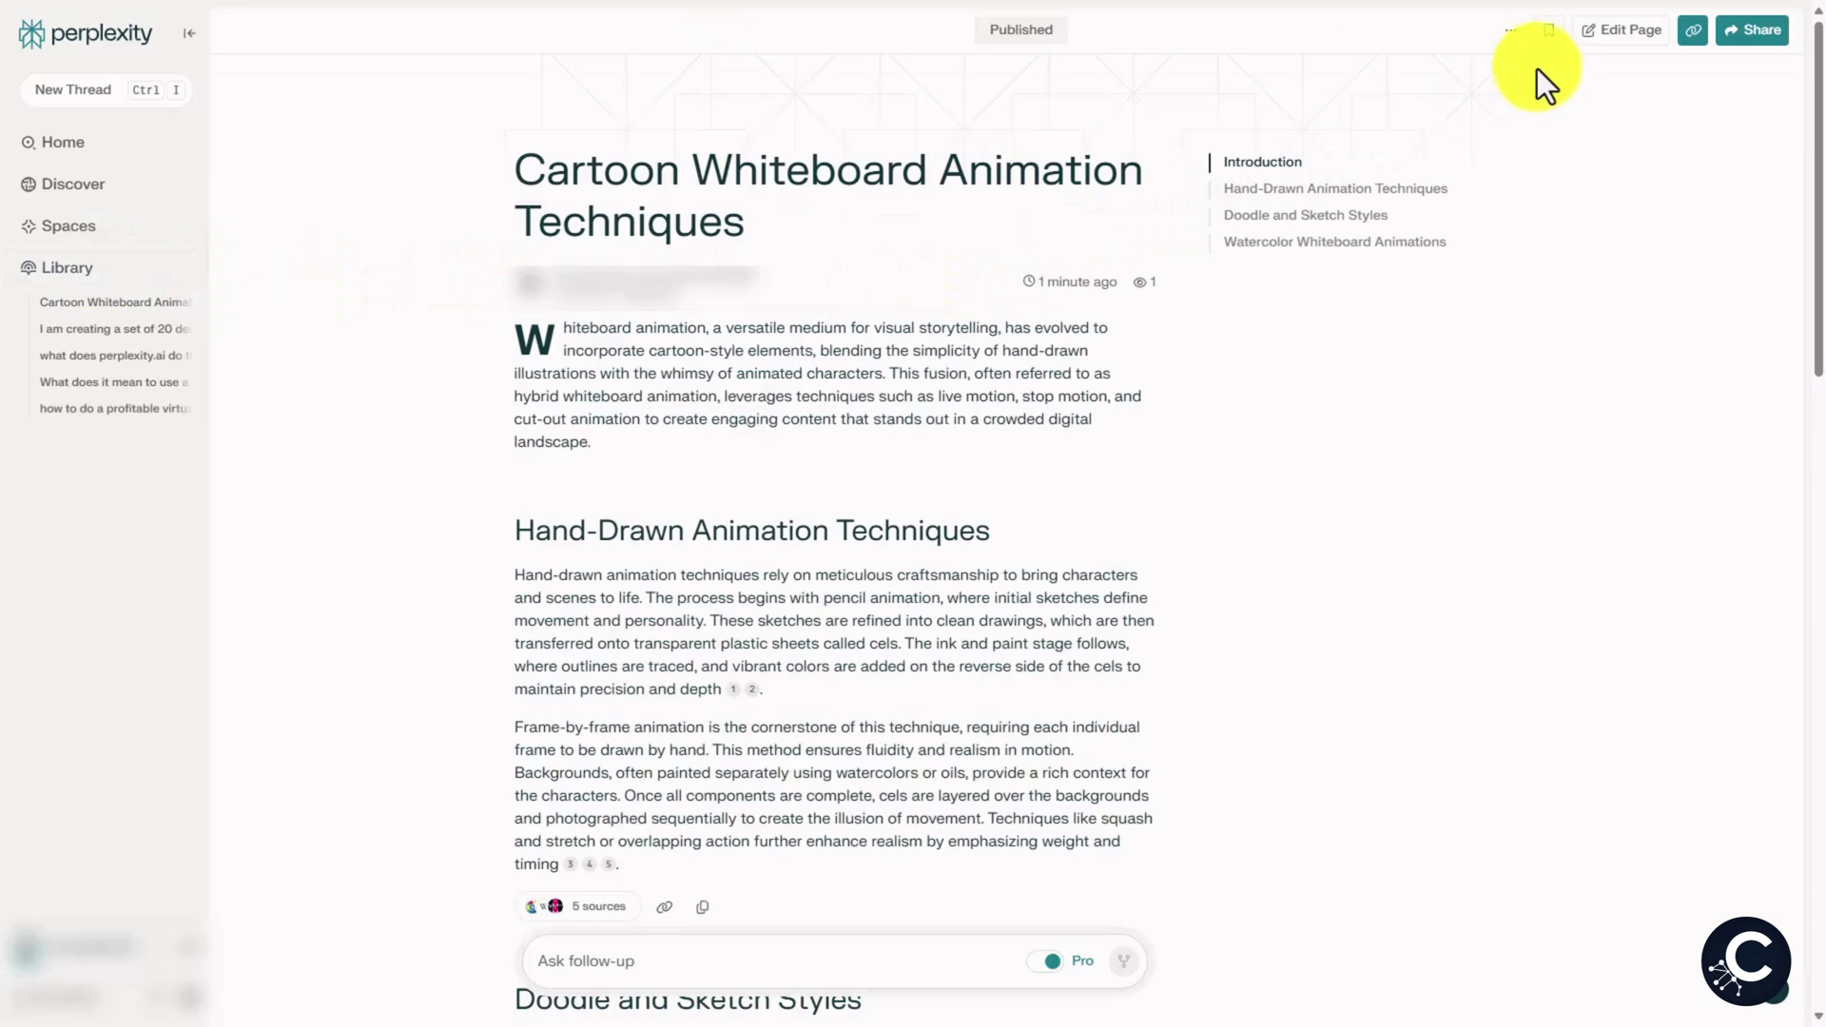
left_click(1512, 31)
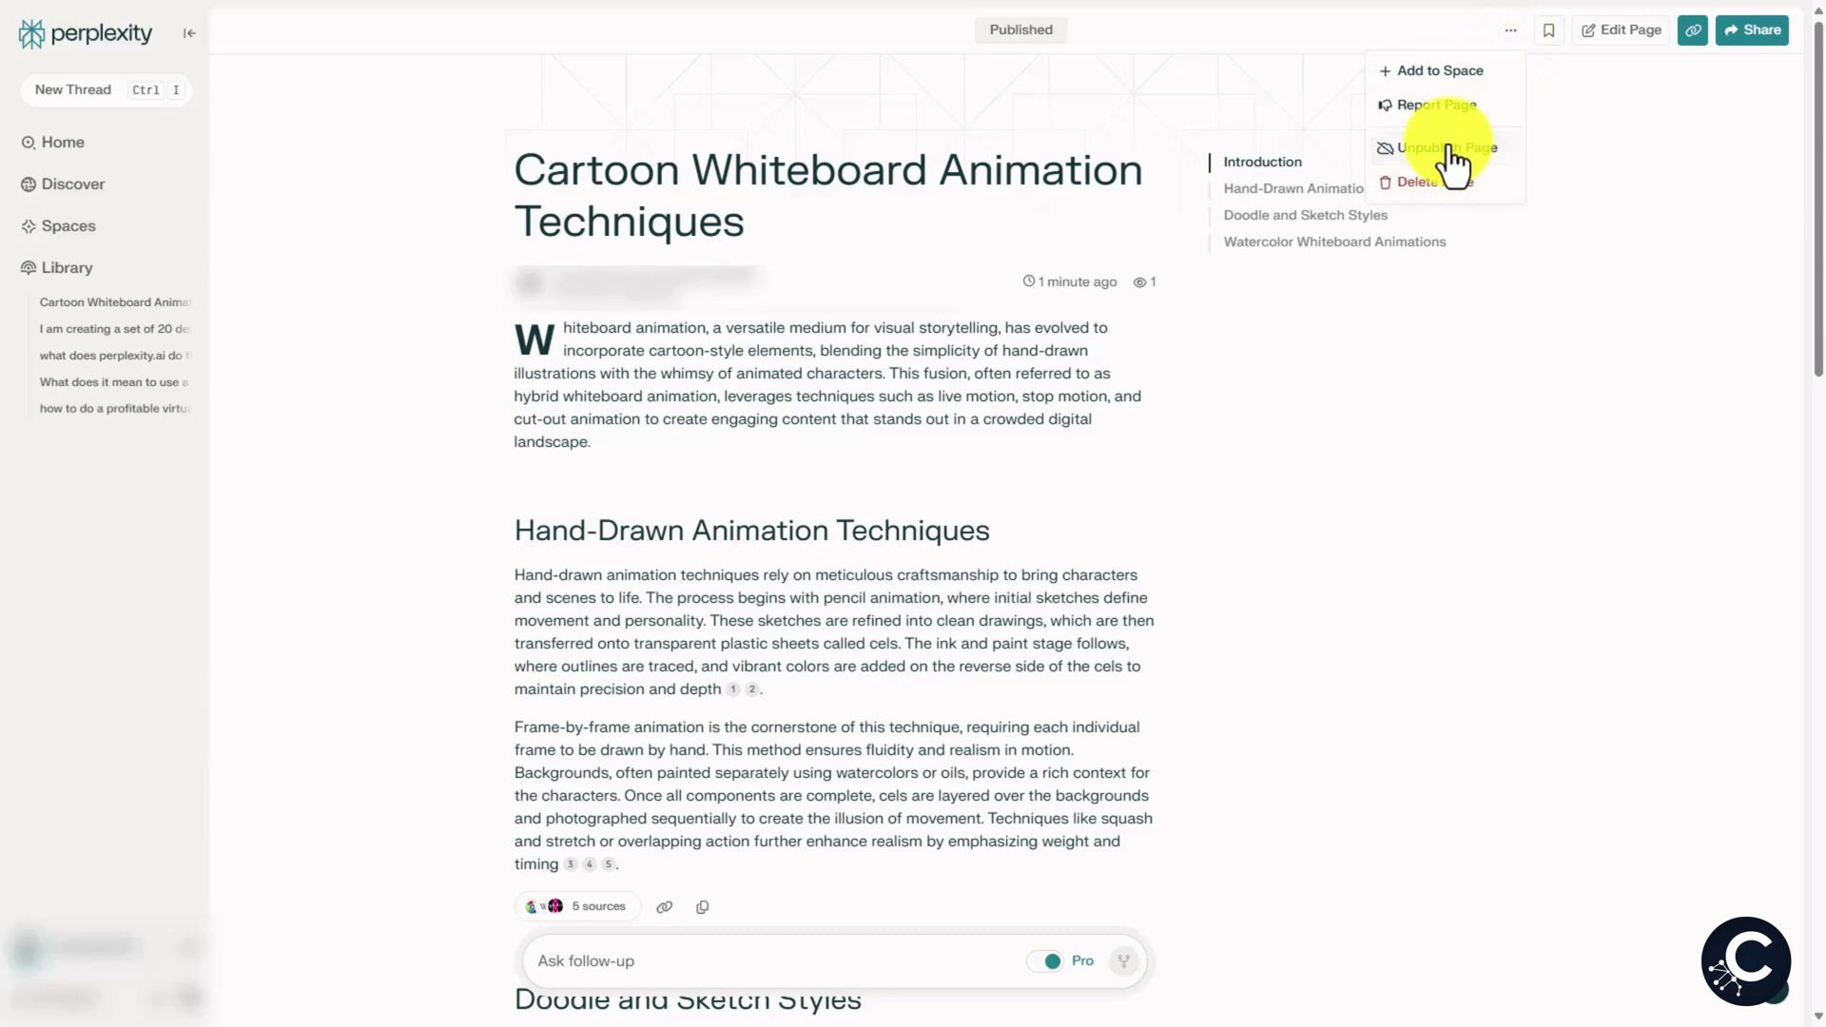
left_click(1436, 74)
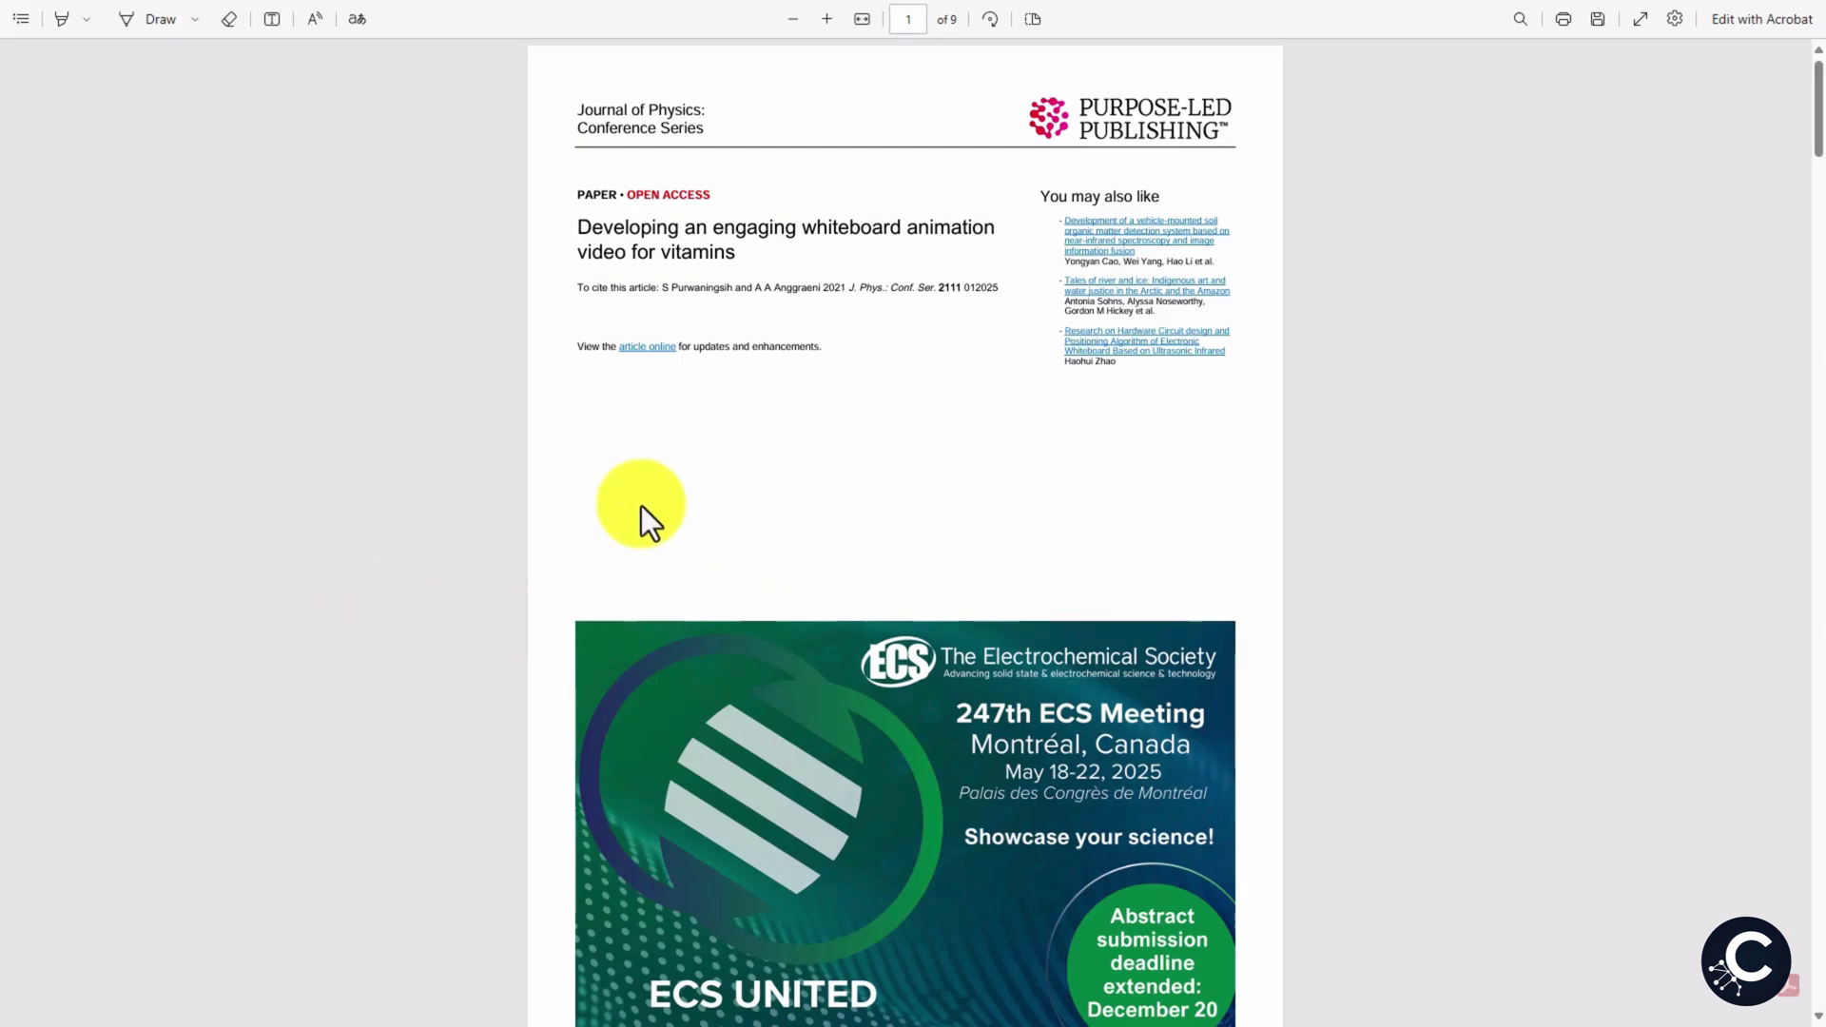
- Attach four article files to a new query and submit the prompt "Summarize Each Articles then provide one comprehensive conclusion set."
key("alt+Left")
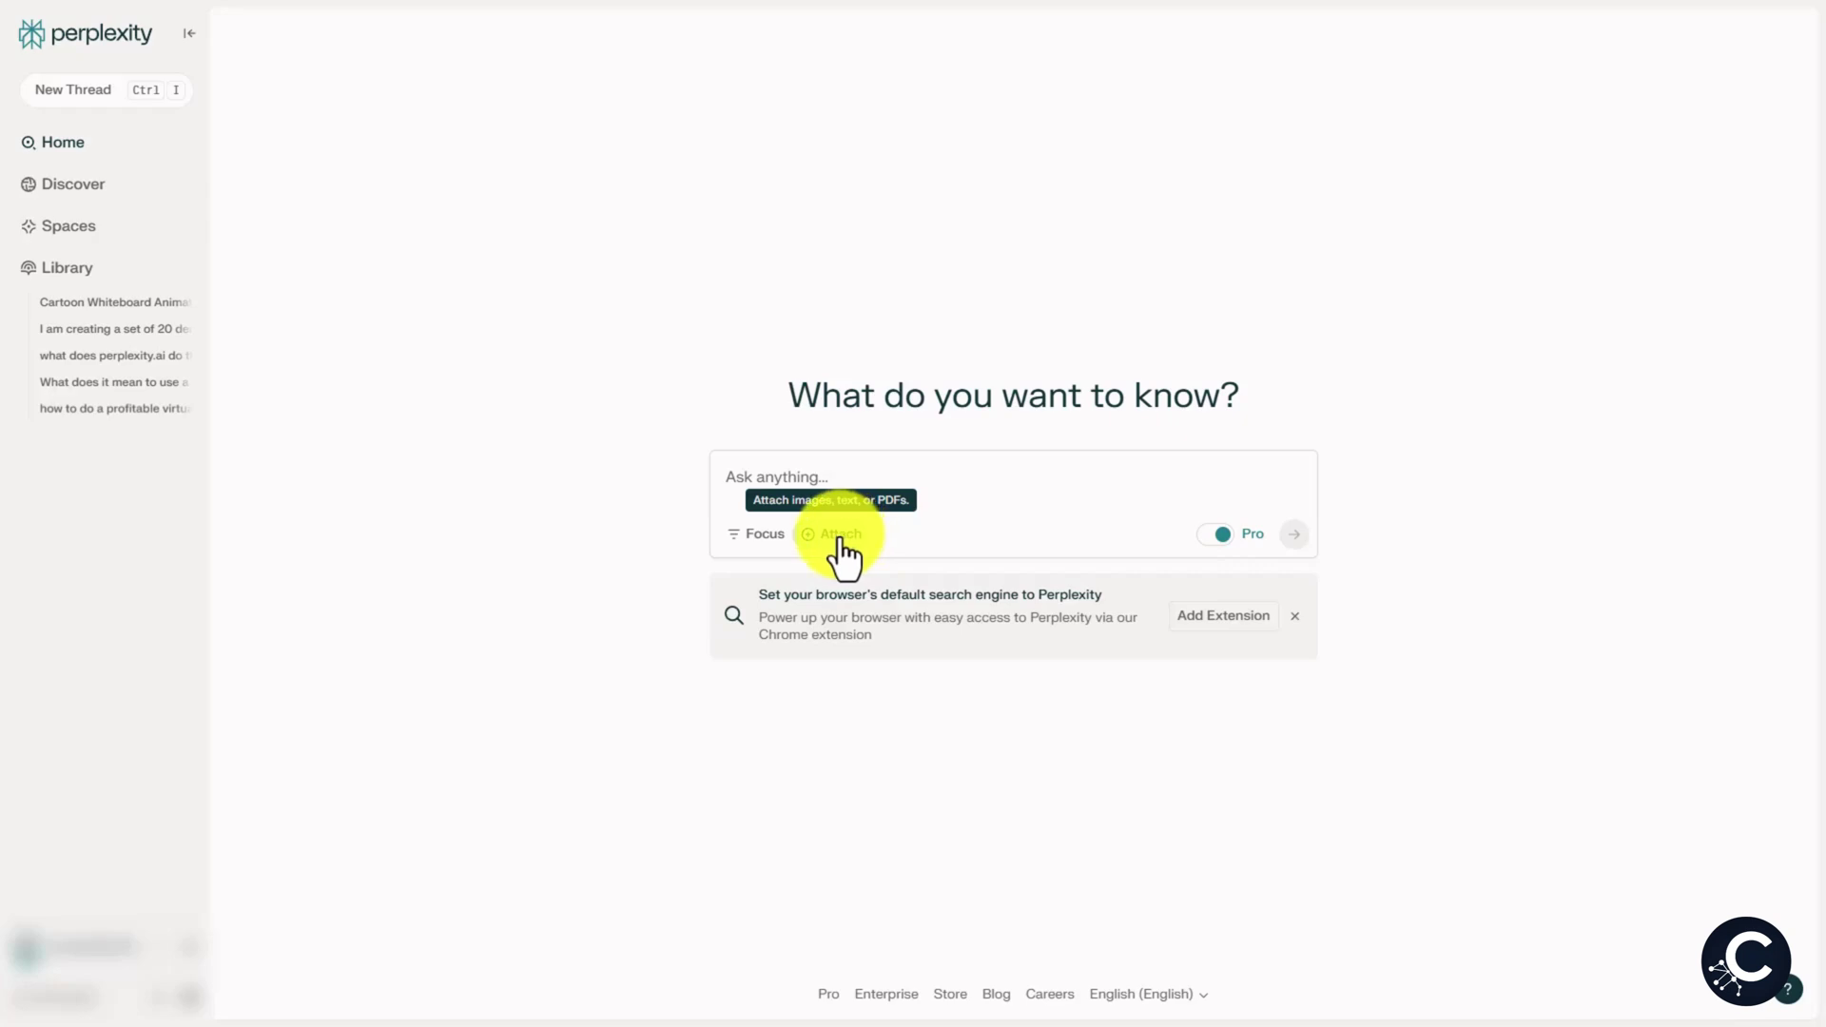
left_click(841, 538)
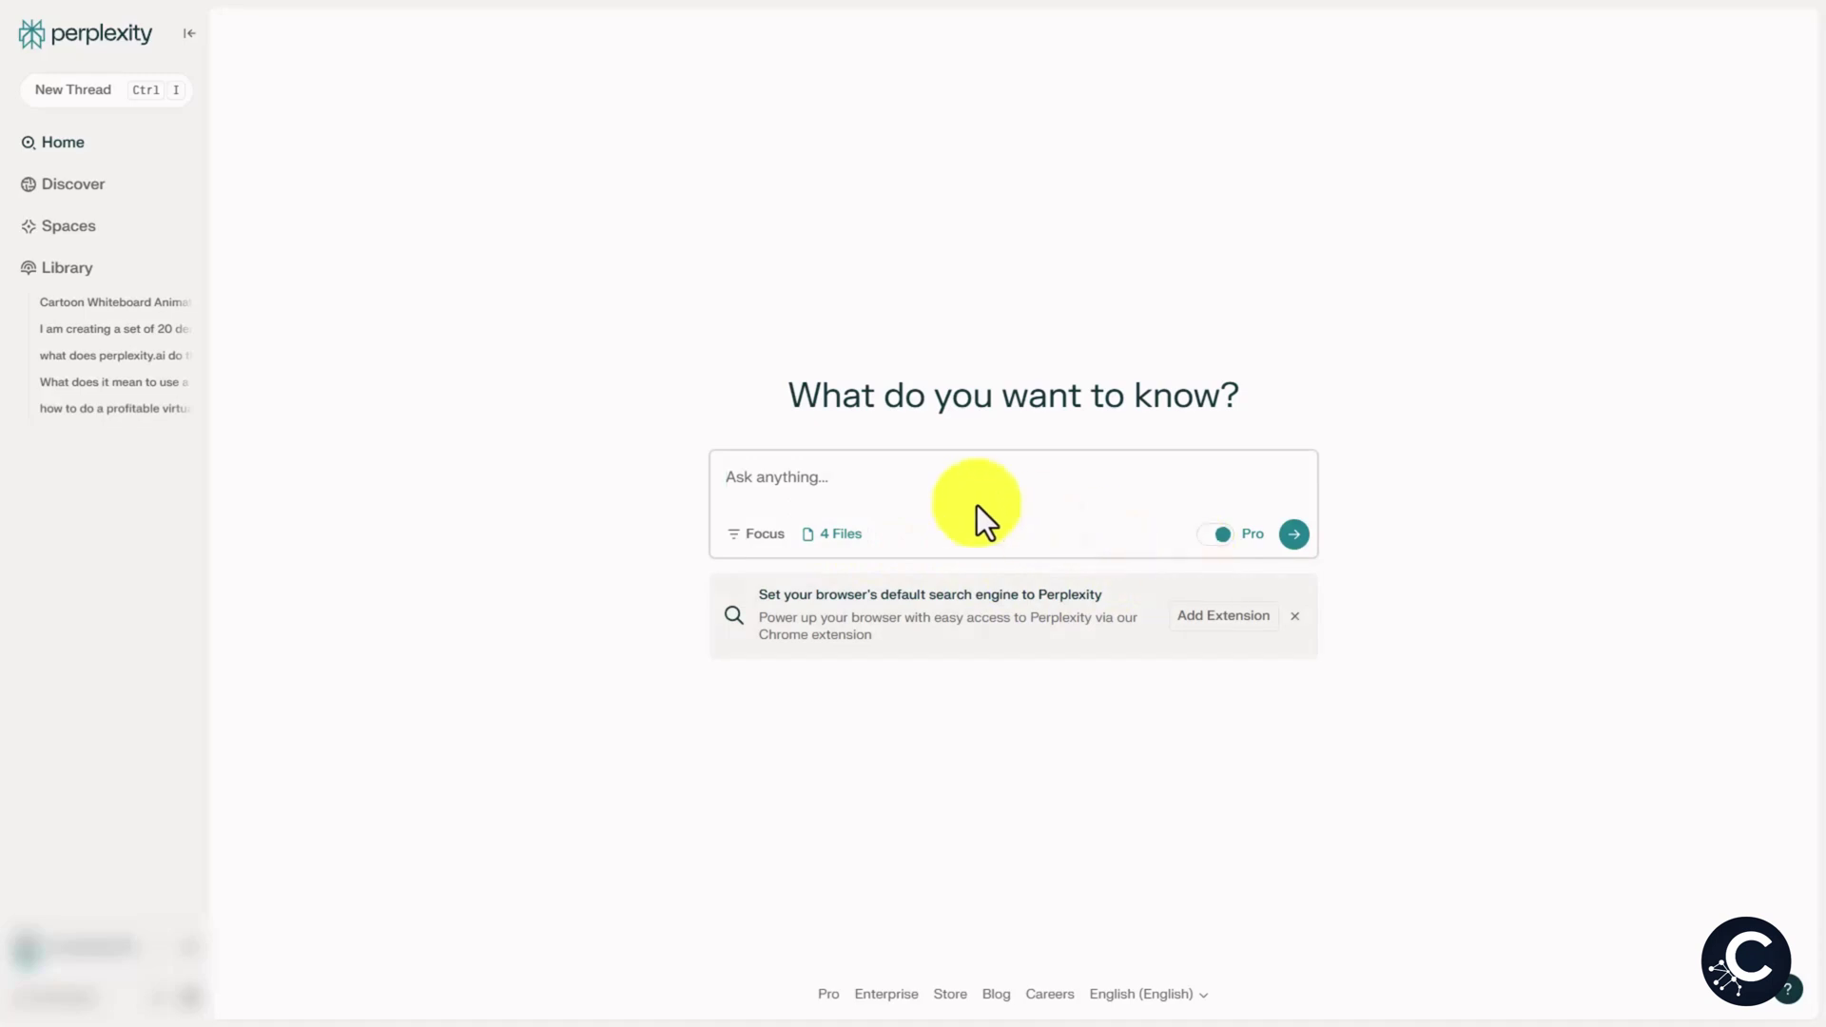
left_click(776, 482)
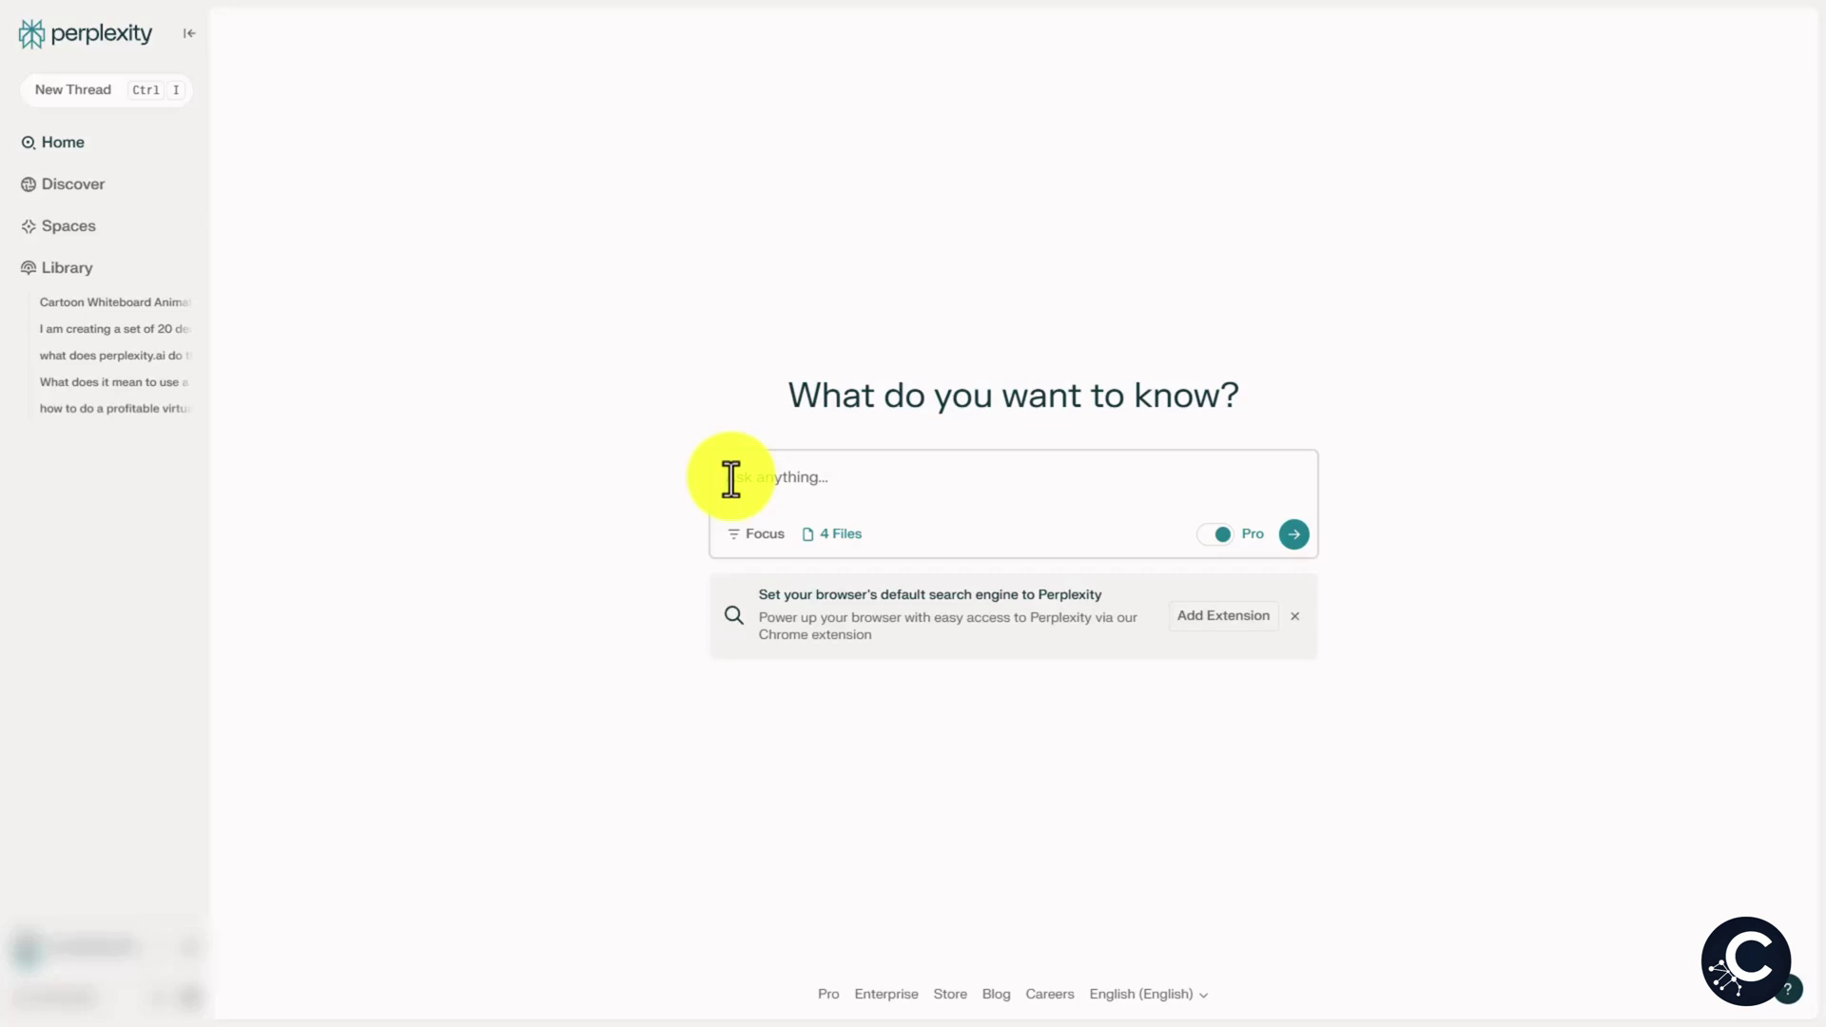
type("Summarize Each Articles then provide one comprehensive conclusion set.")
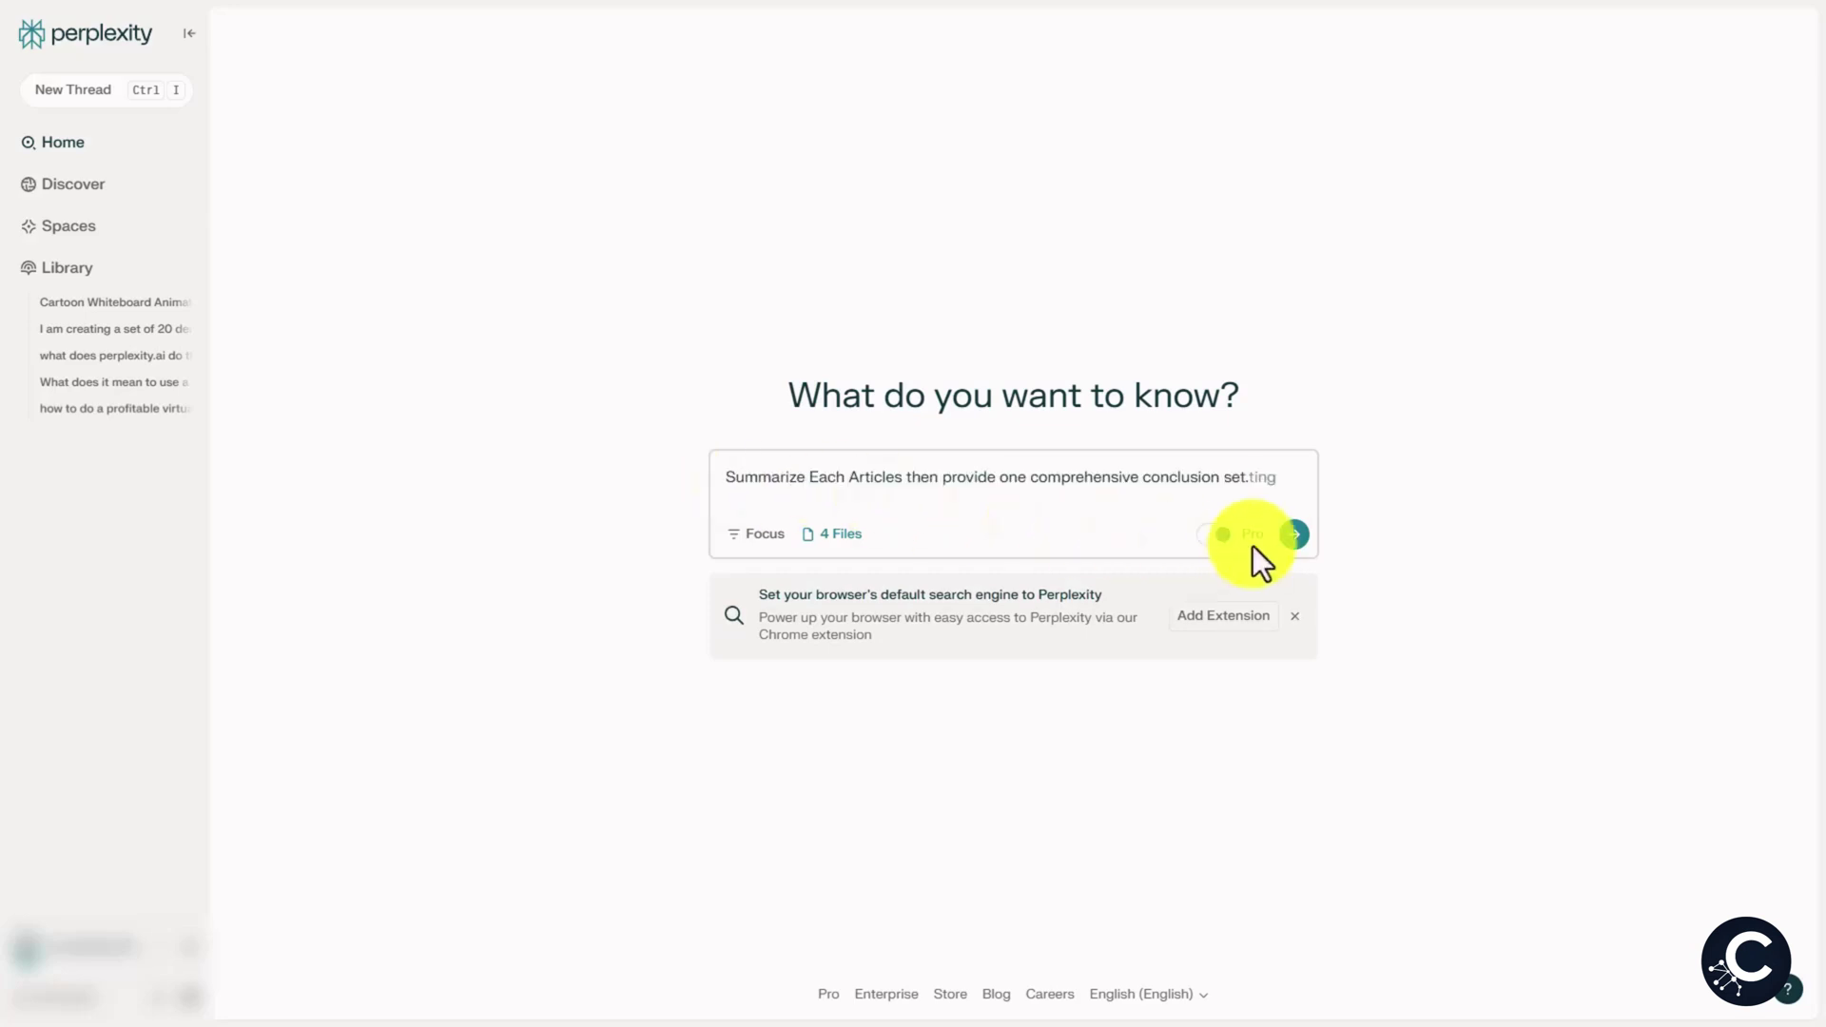
left_click(1293, 533)
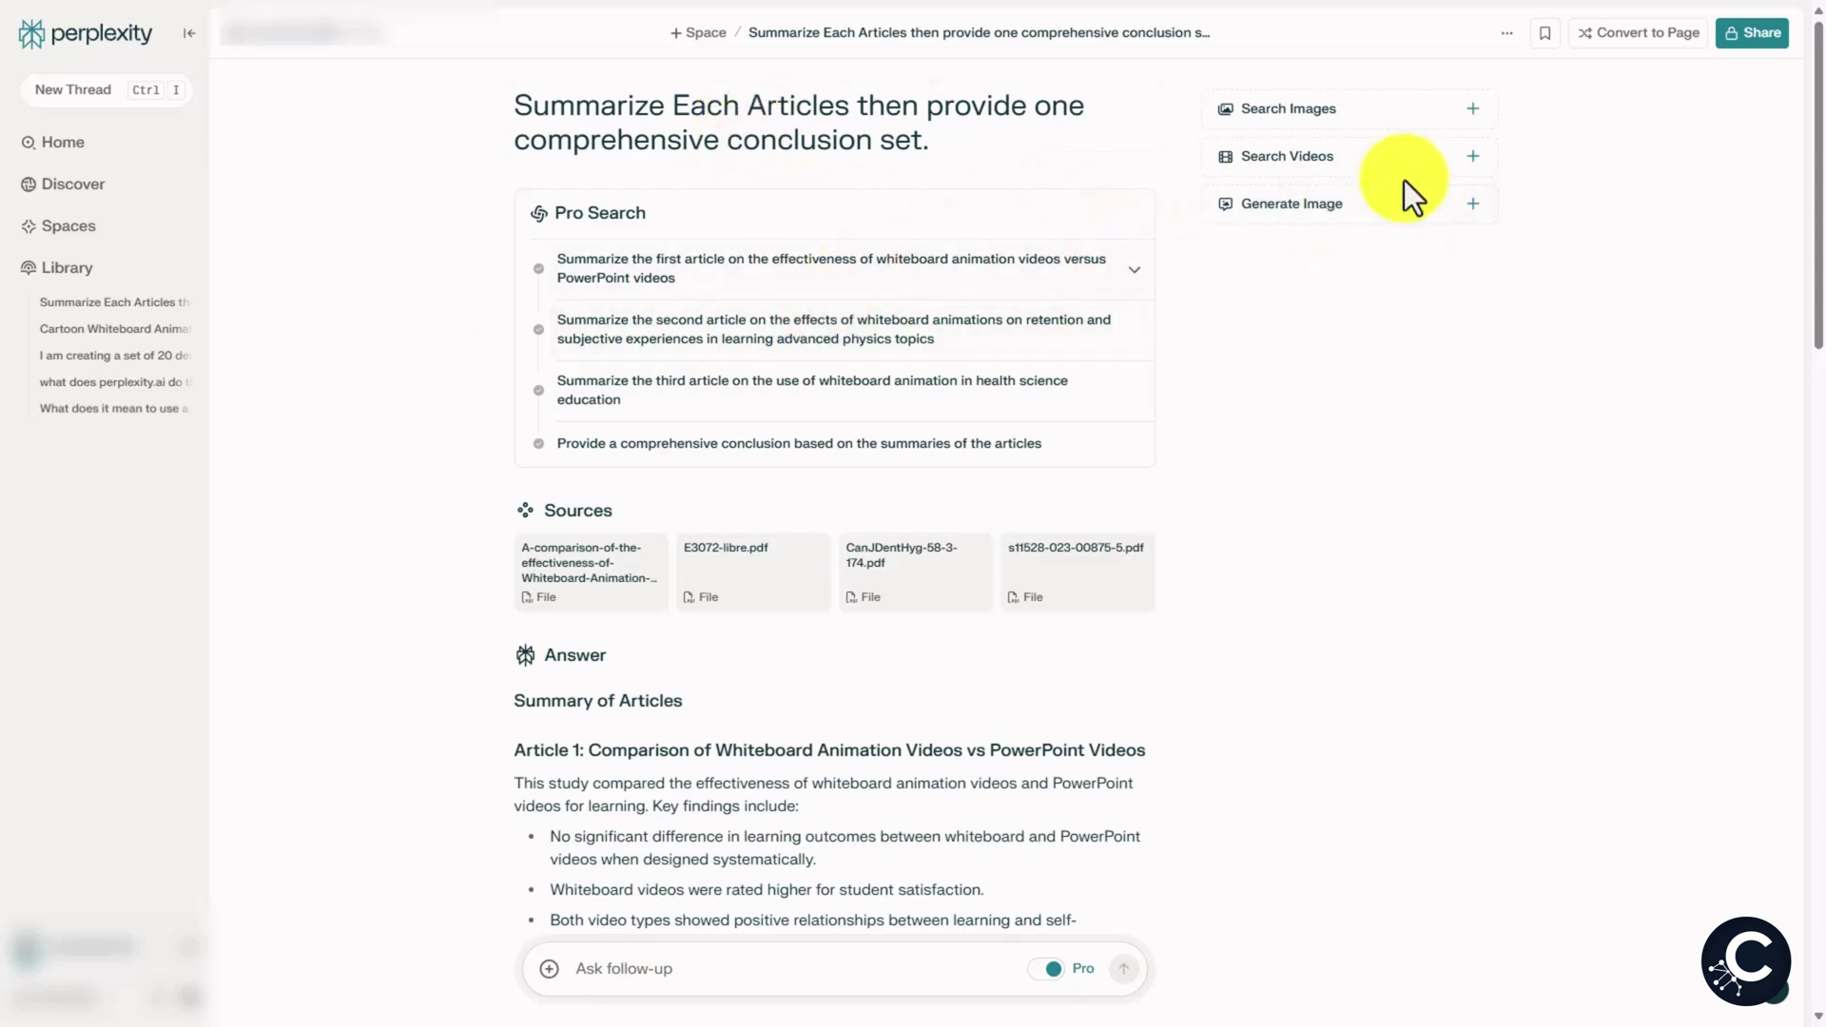
- Add related videos and images to the article summary thread
left_click(1476, 160)
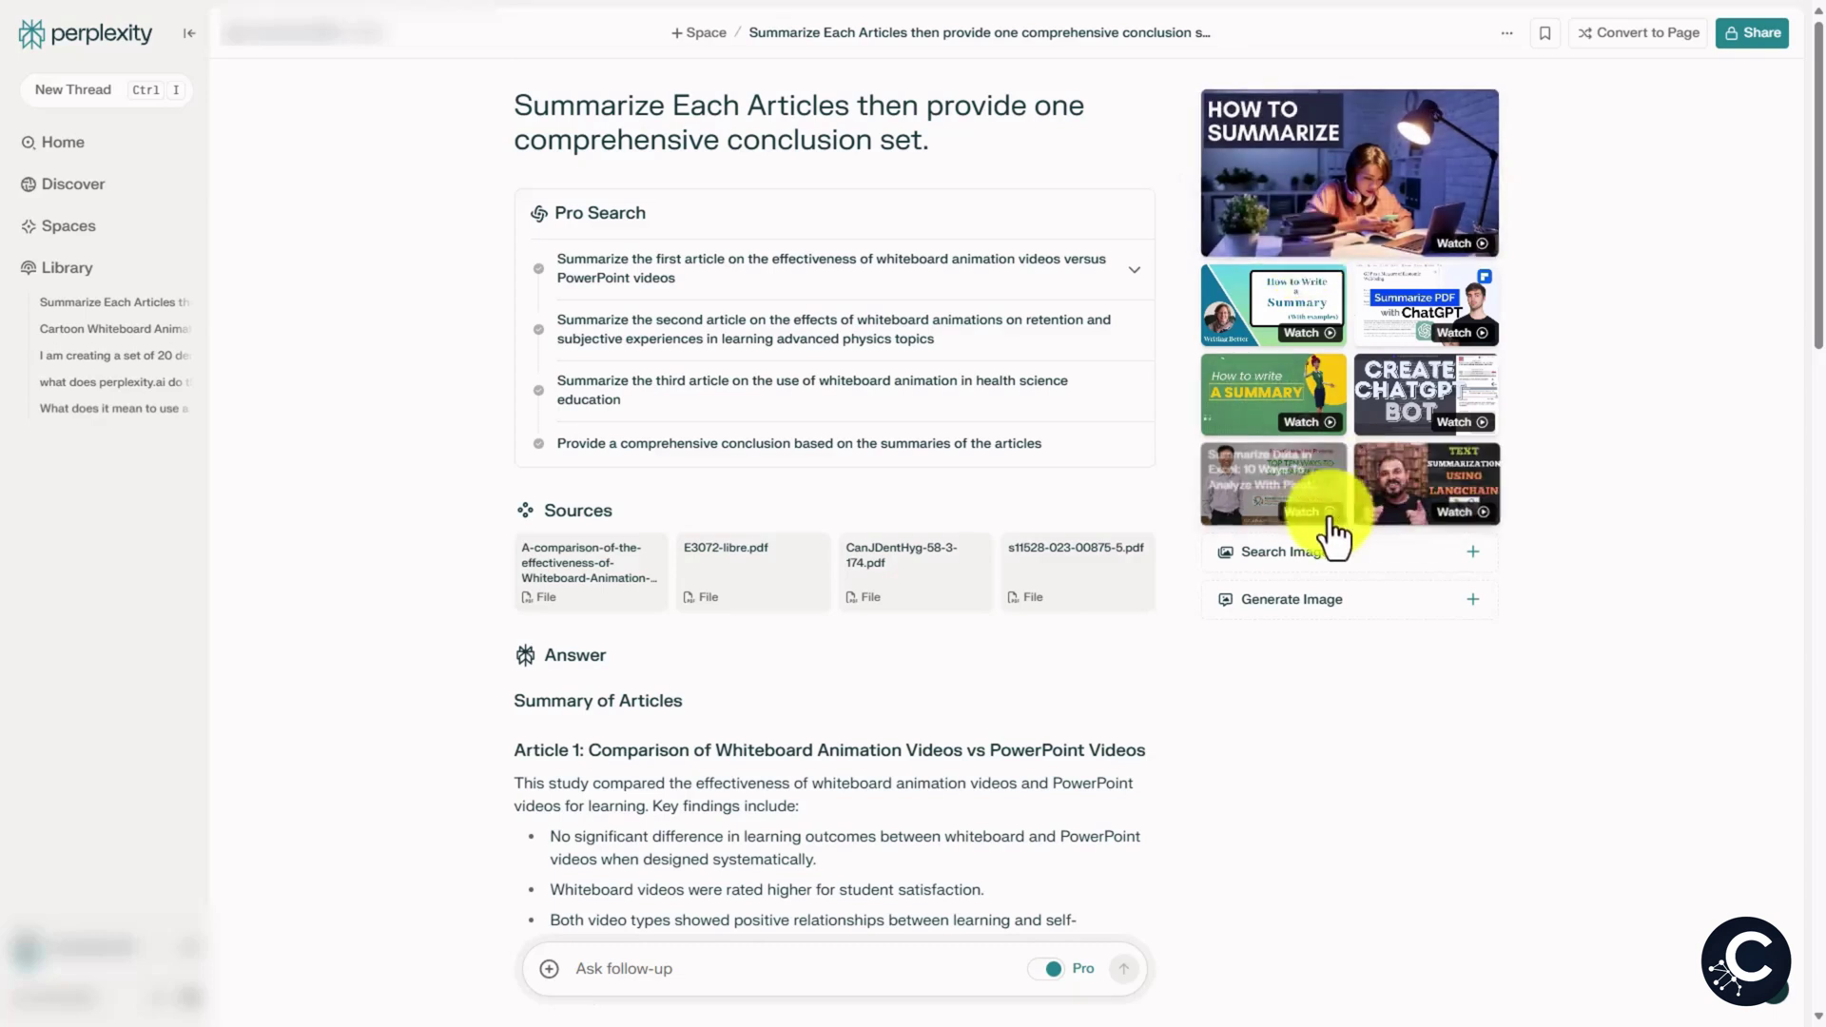
left_click(1473, 553)
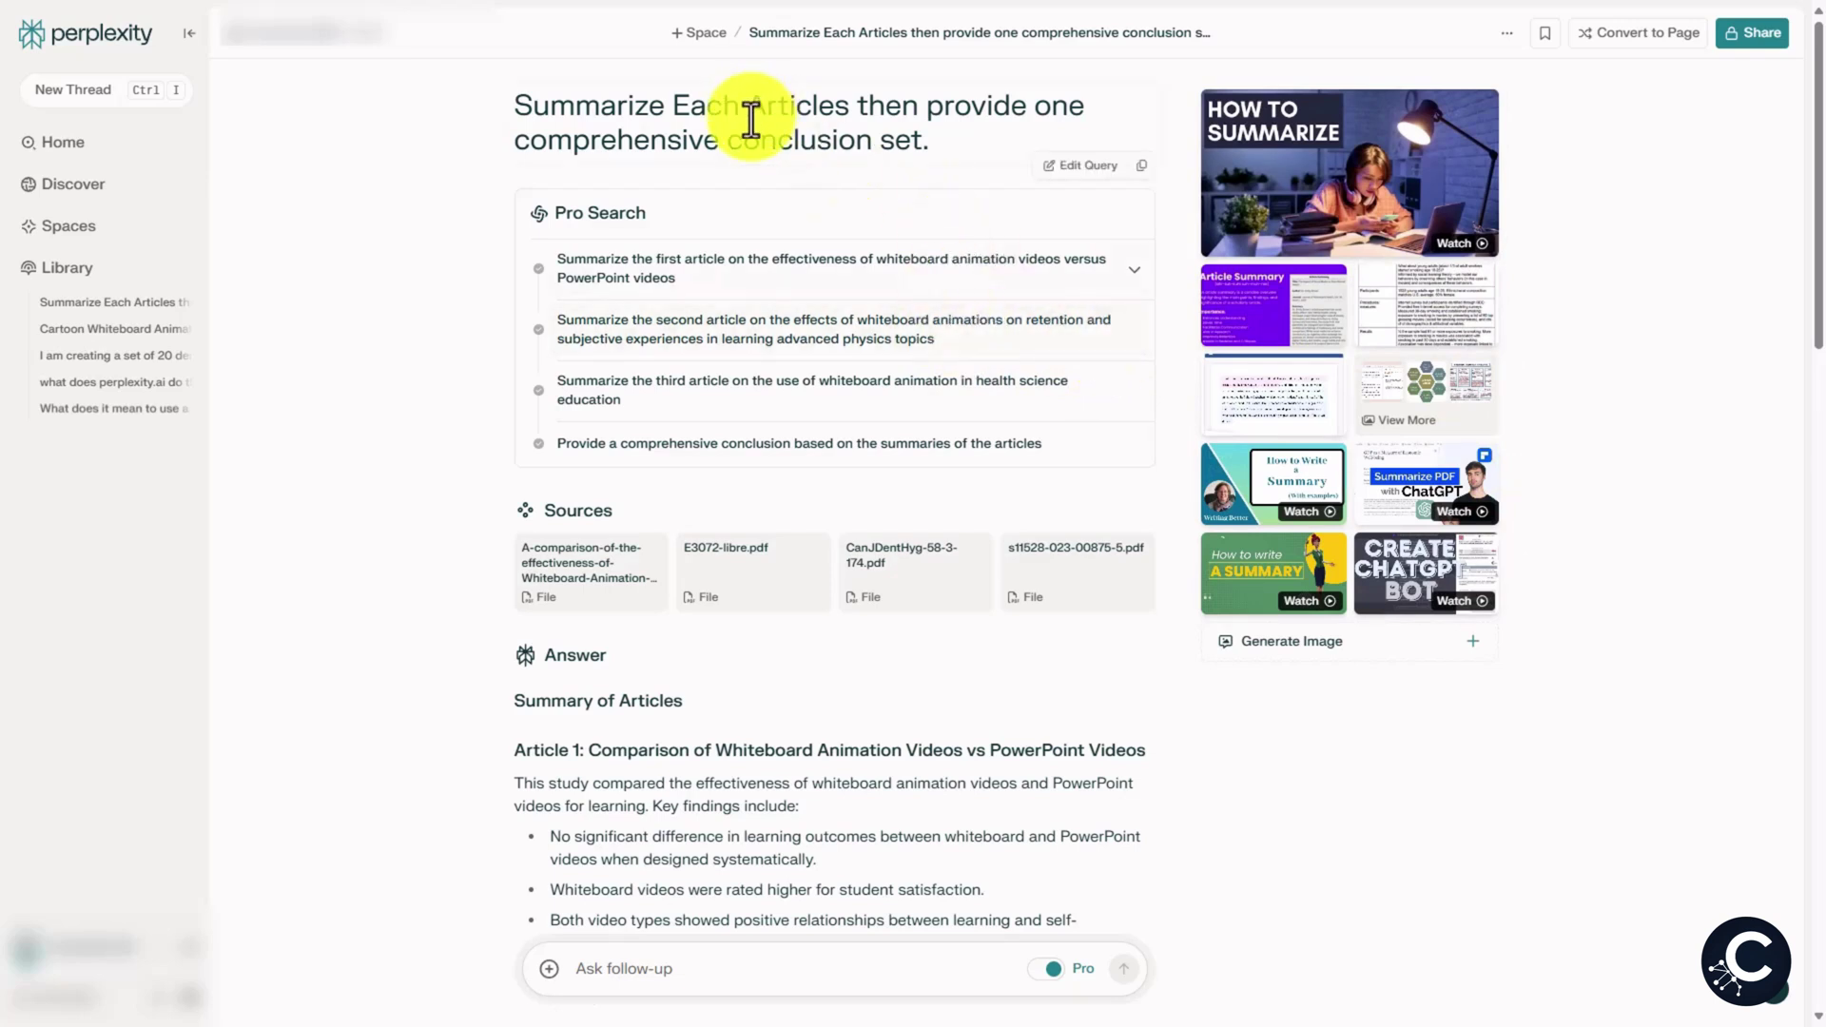
- Add the thread to a new Space titled "Creating Cartoon Style Whiteboard Videos" using the GPT-4o model, and convert the thread to a Page
left_click(699, 29)
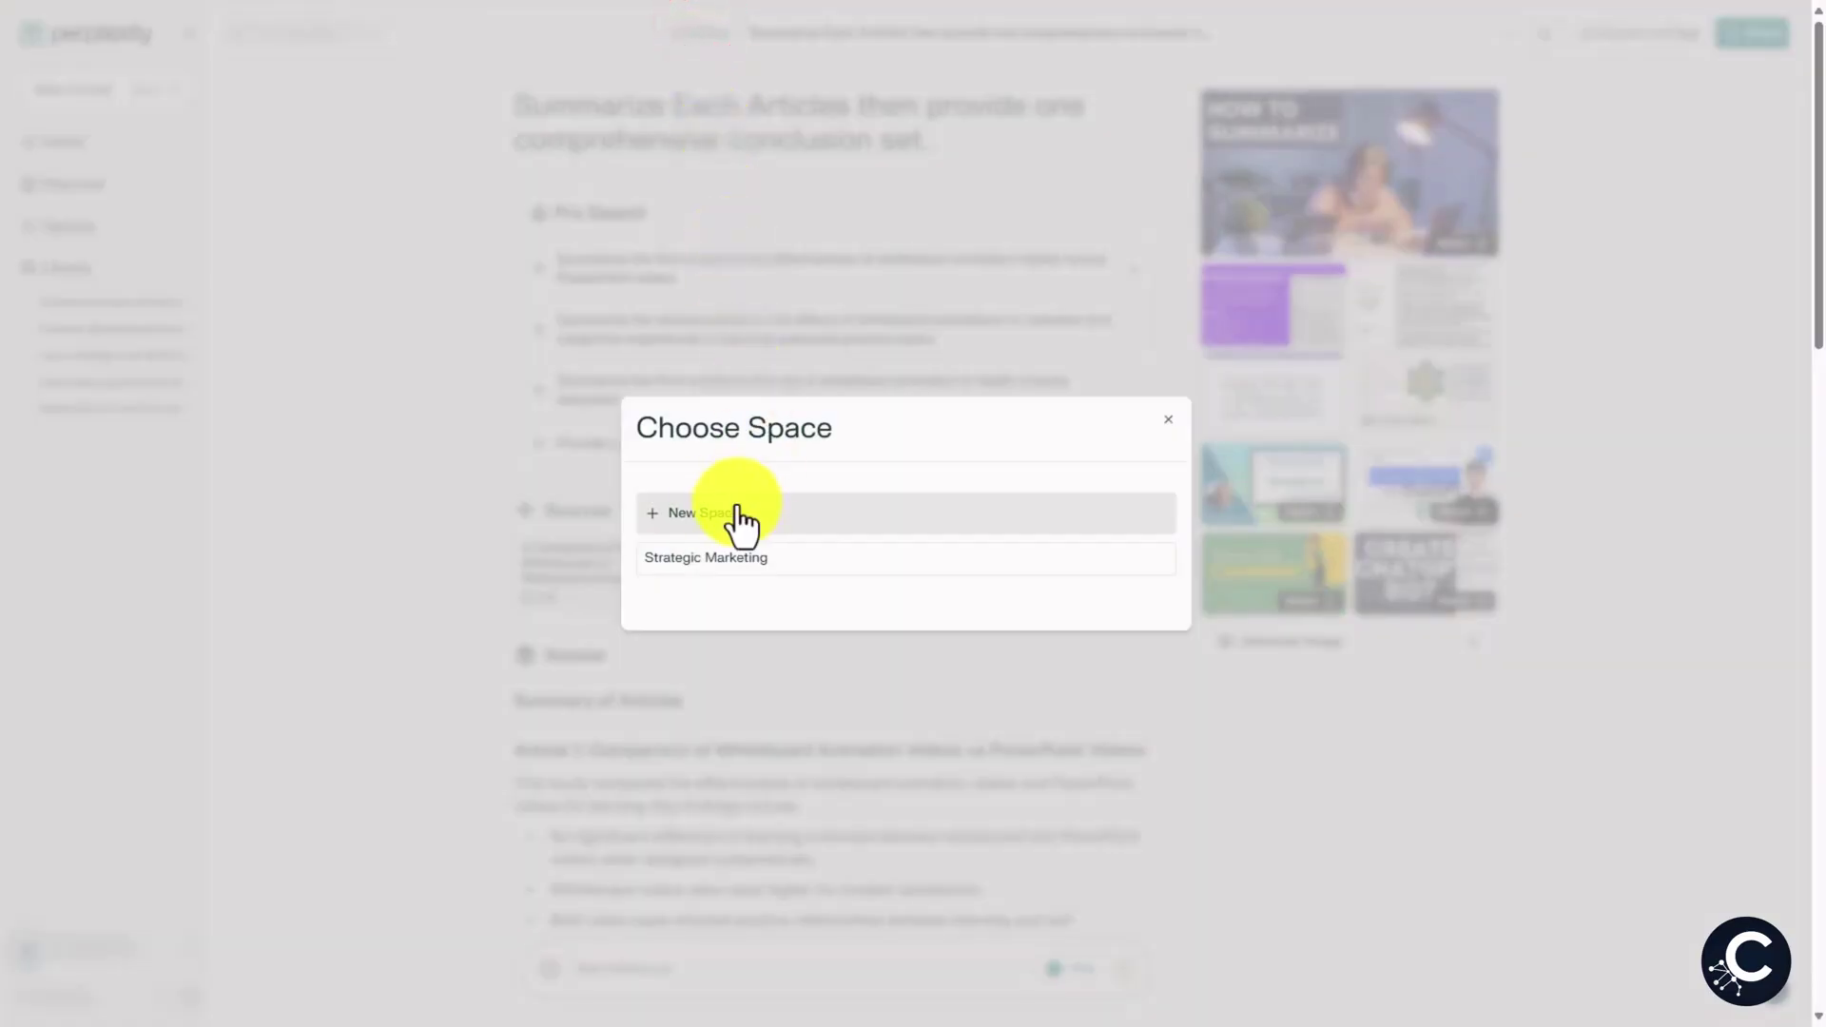
left_click(720, 514)
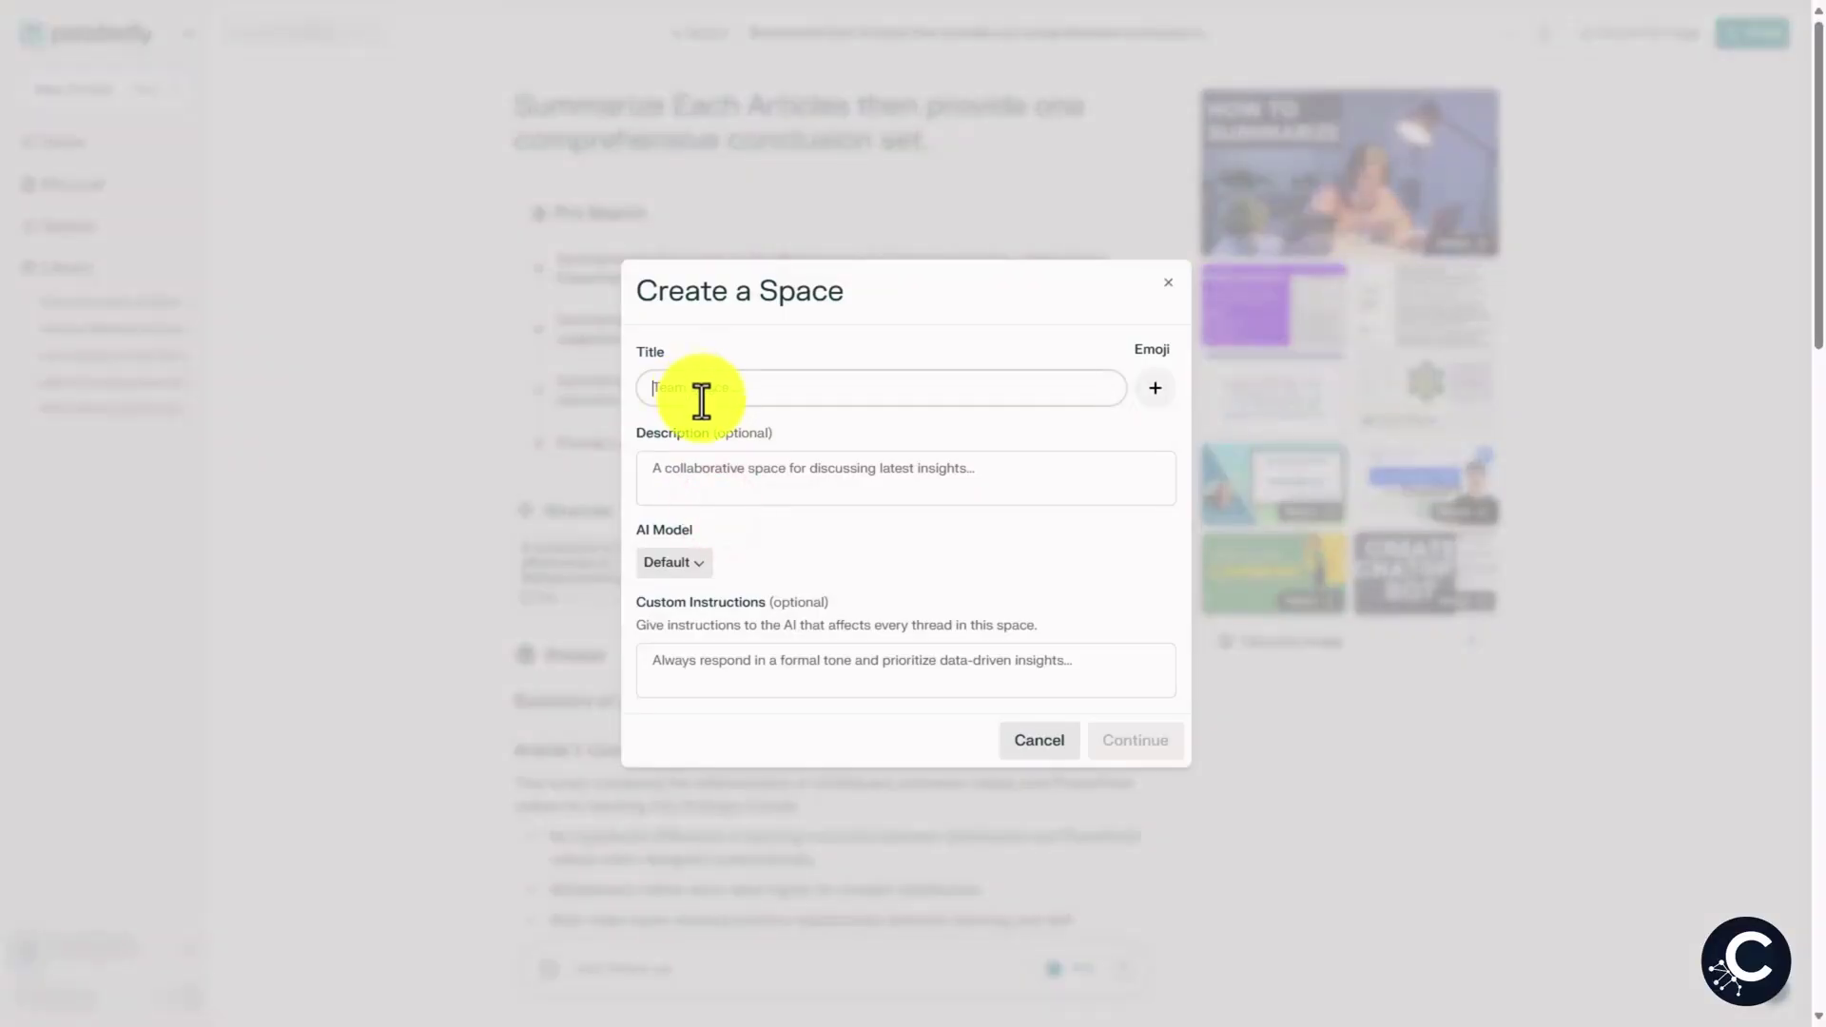
type("Creating Cartoon Style Whiteboard Videos")
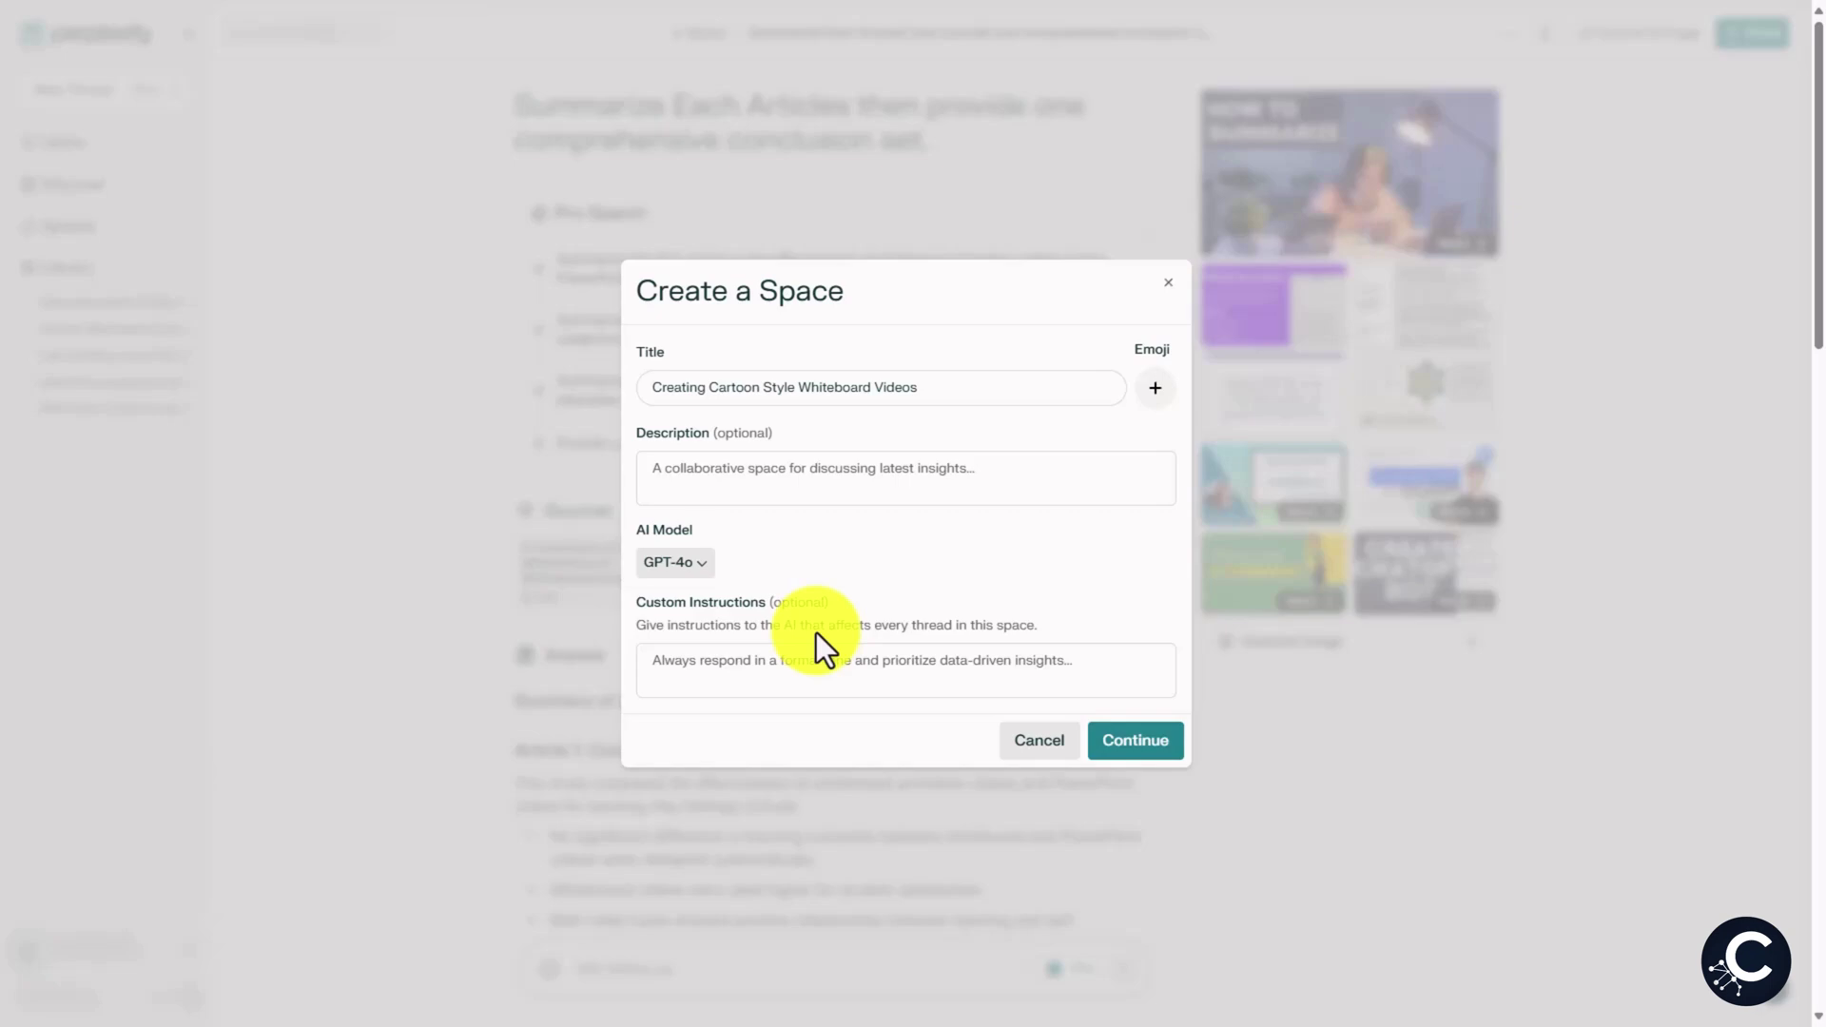
left_click(1125, 746)
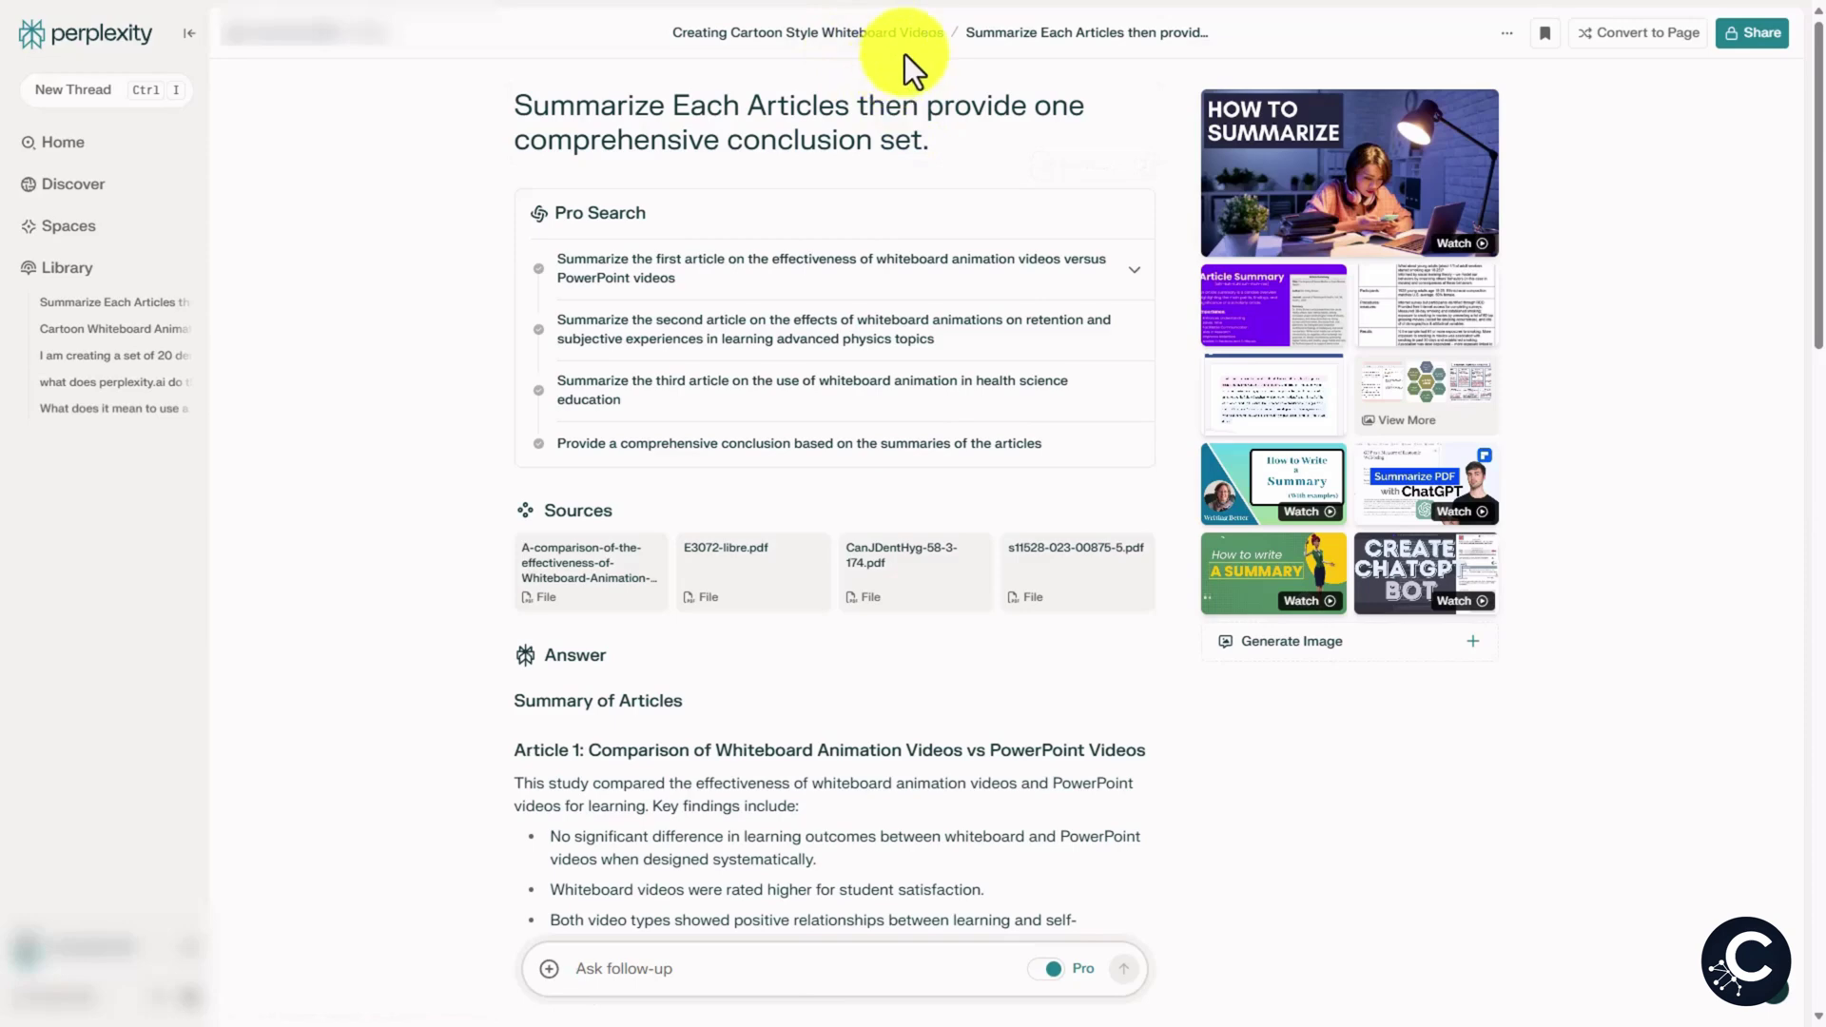
left_click(1639, 57)
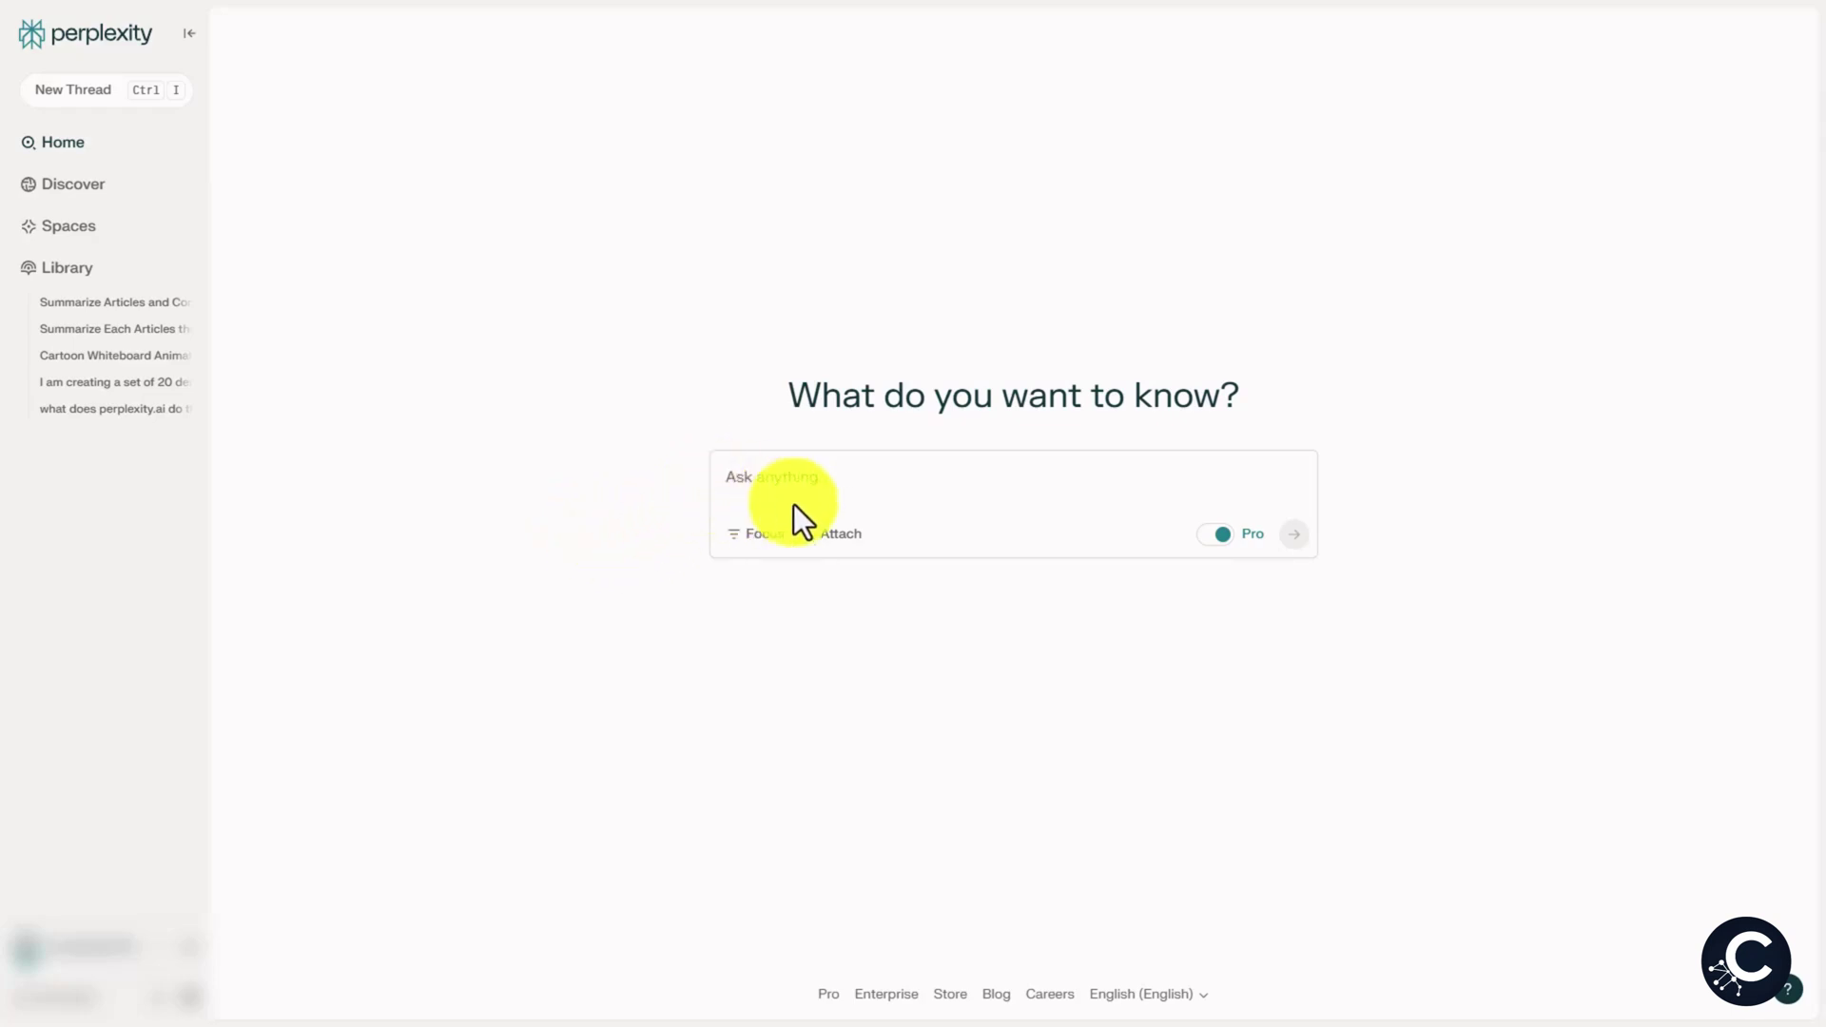
- Ask how to best choose a cartoon style whiteboard video application to convert a narrated article in the least time with highest quality, thinking step by step
type("What is the best way to choose a cartoon style whiteboard video application to convert a narrated article to a whiteboard video in the least amount of time but with the highest quality.  Think step by step.")
left_click(943, 506)
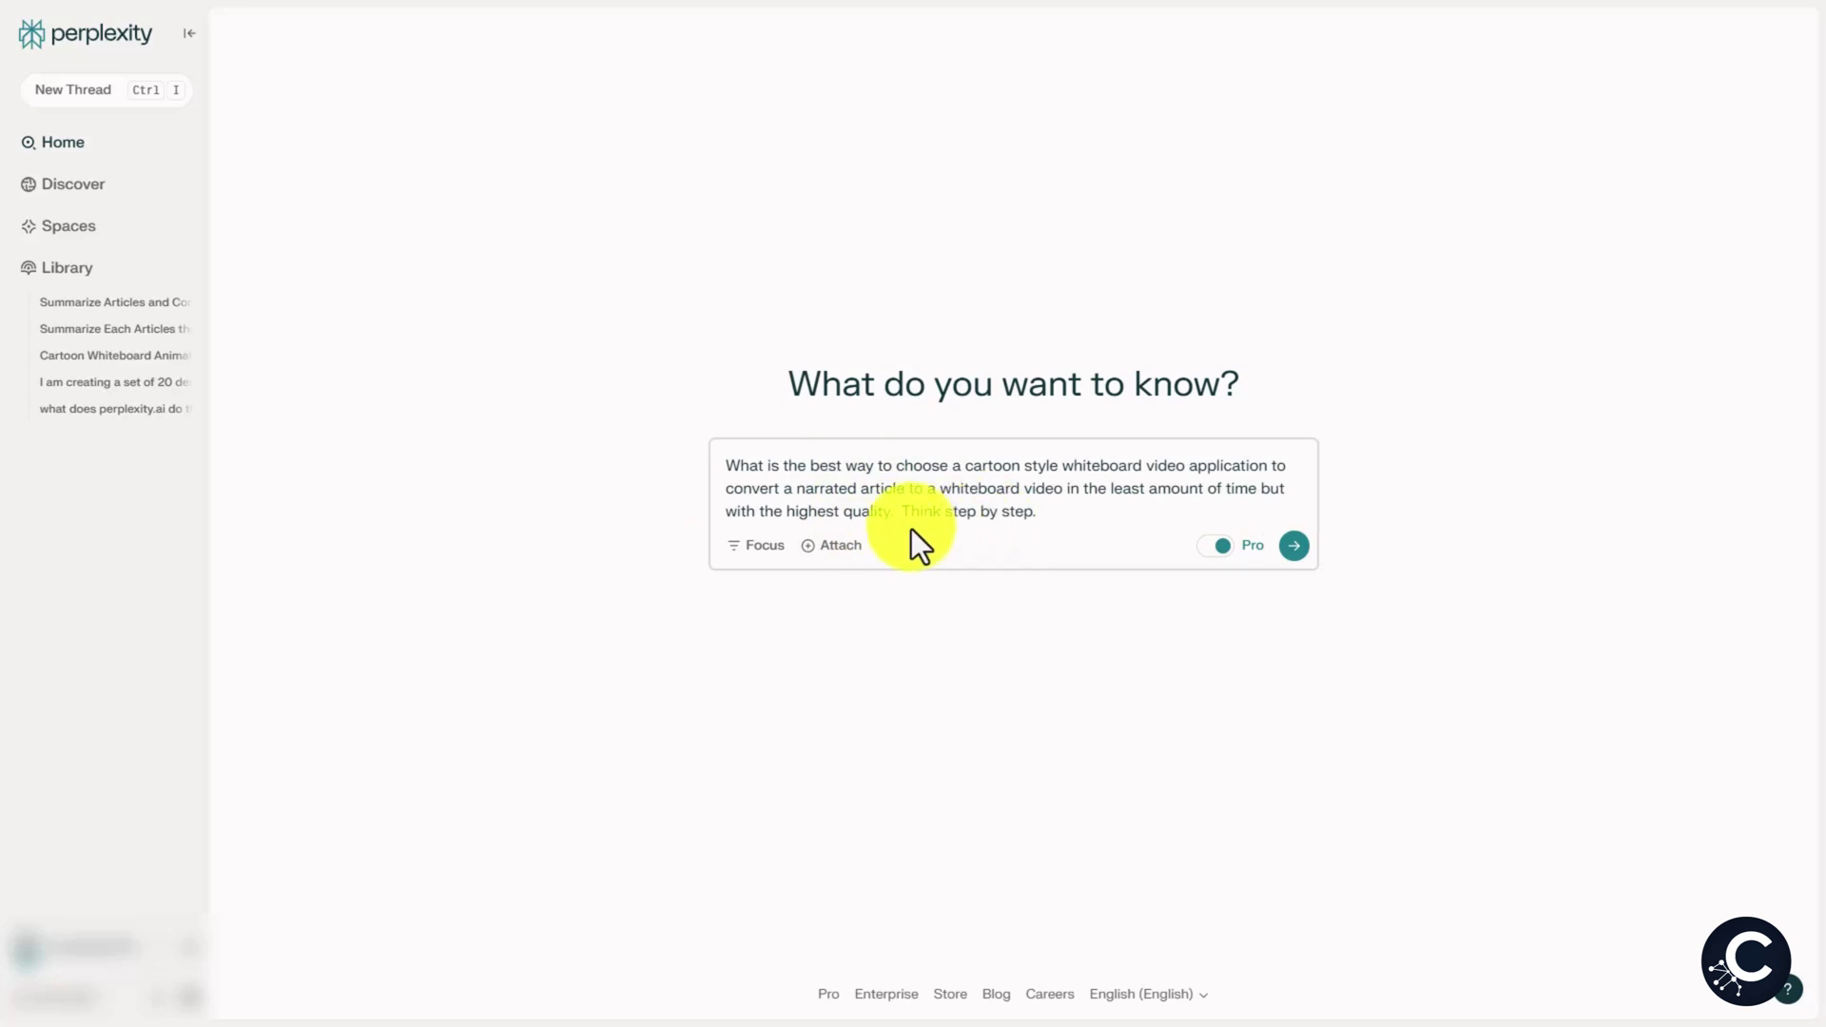
left_click(766, 547)
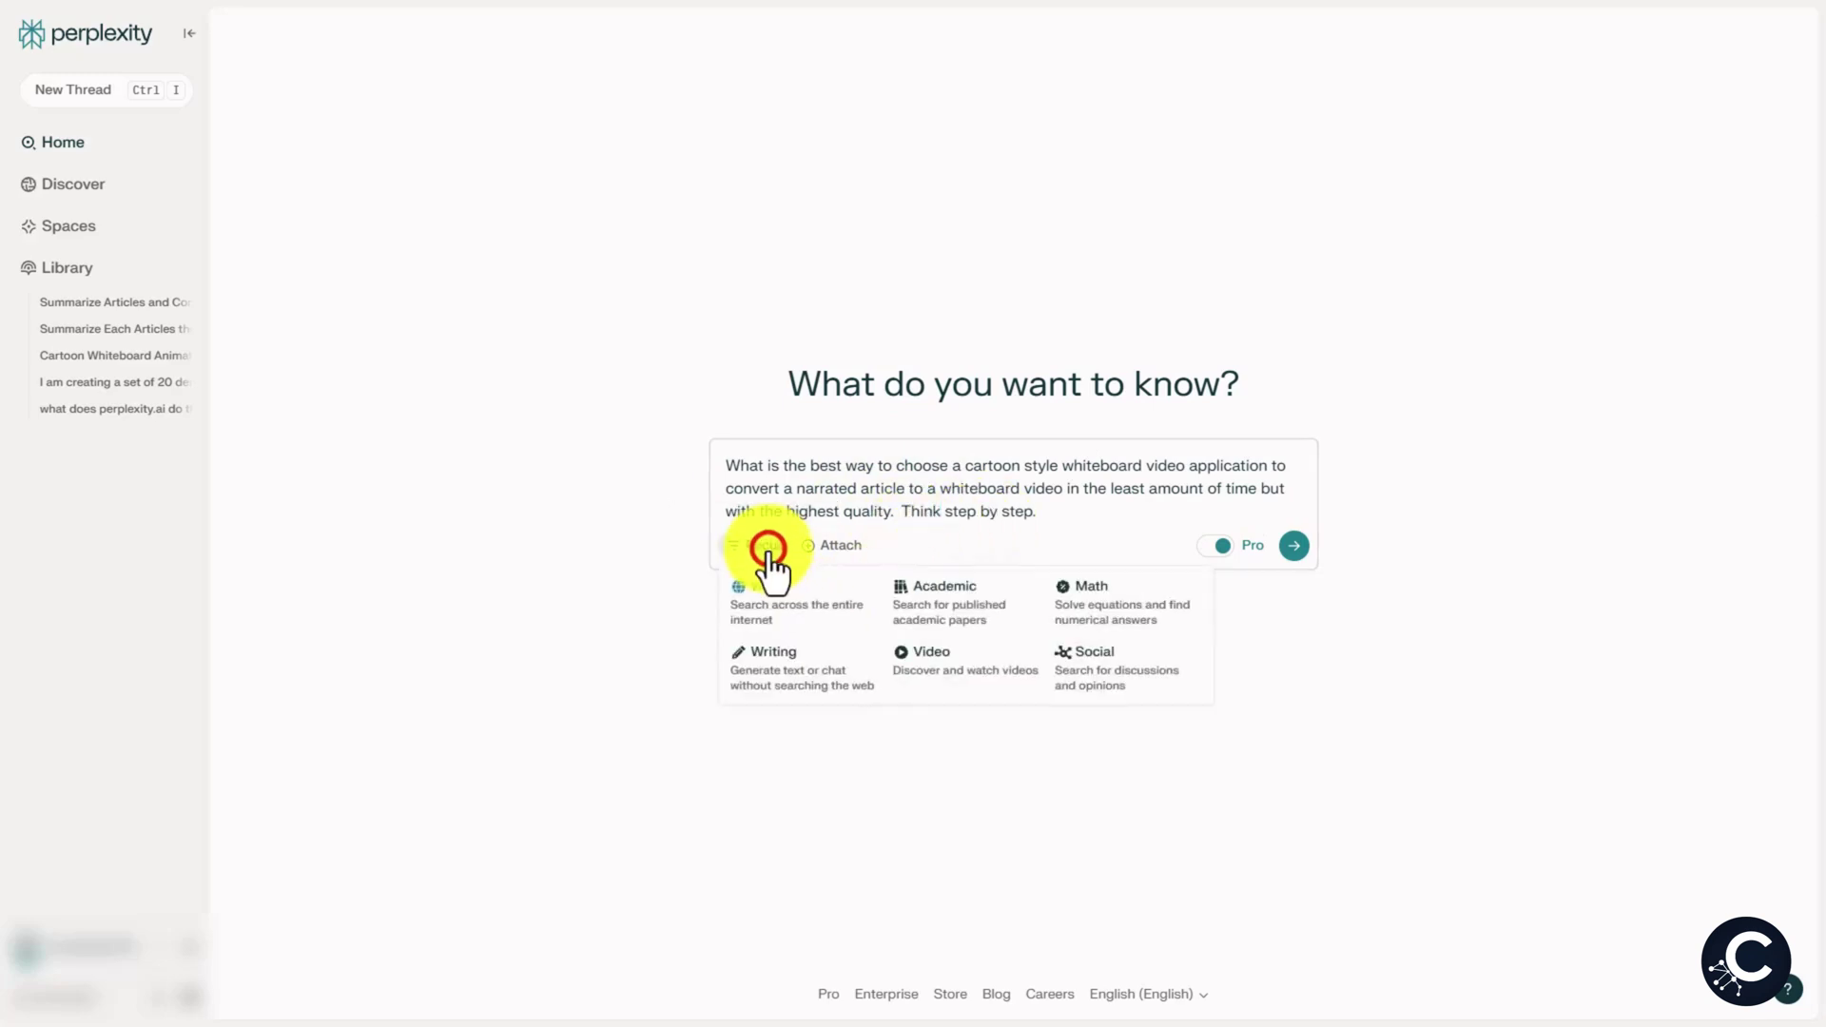
left_click(766, 548)
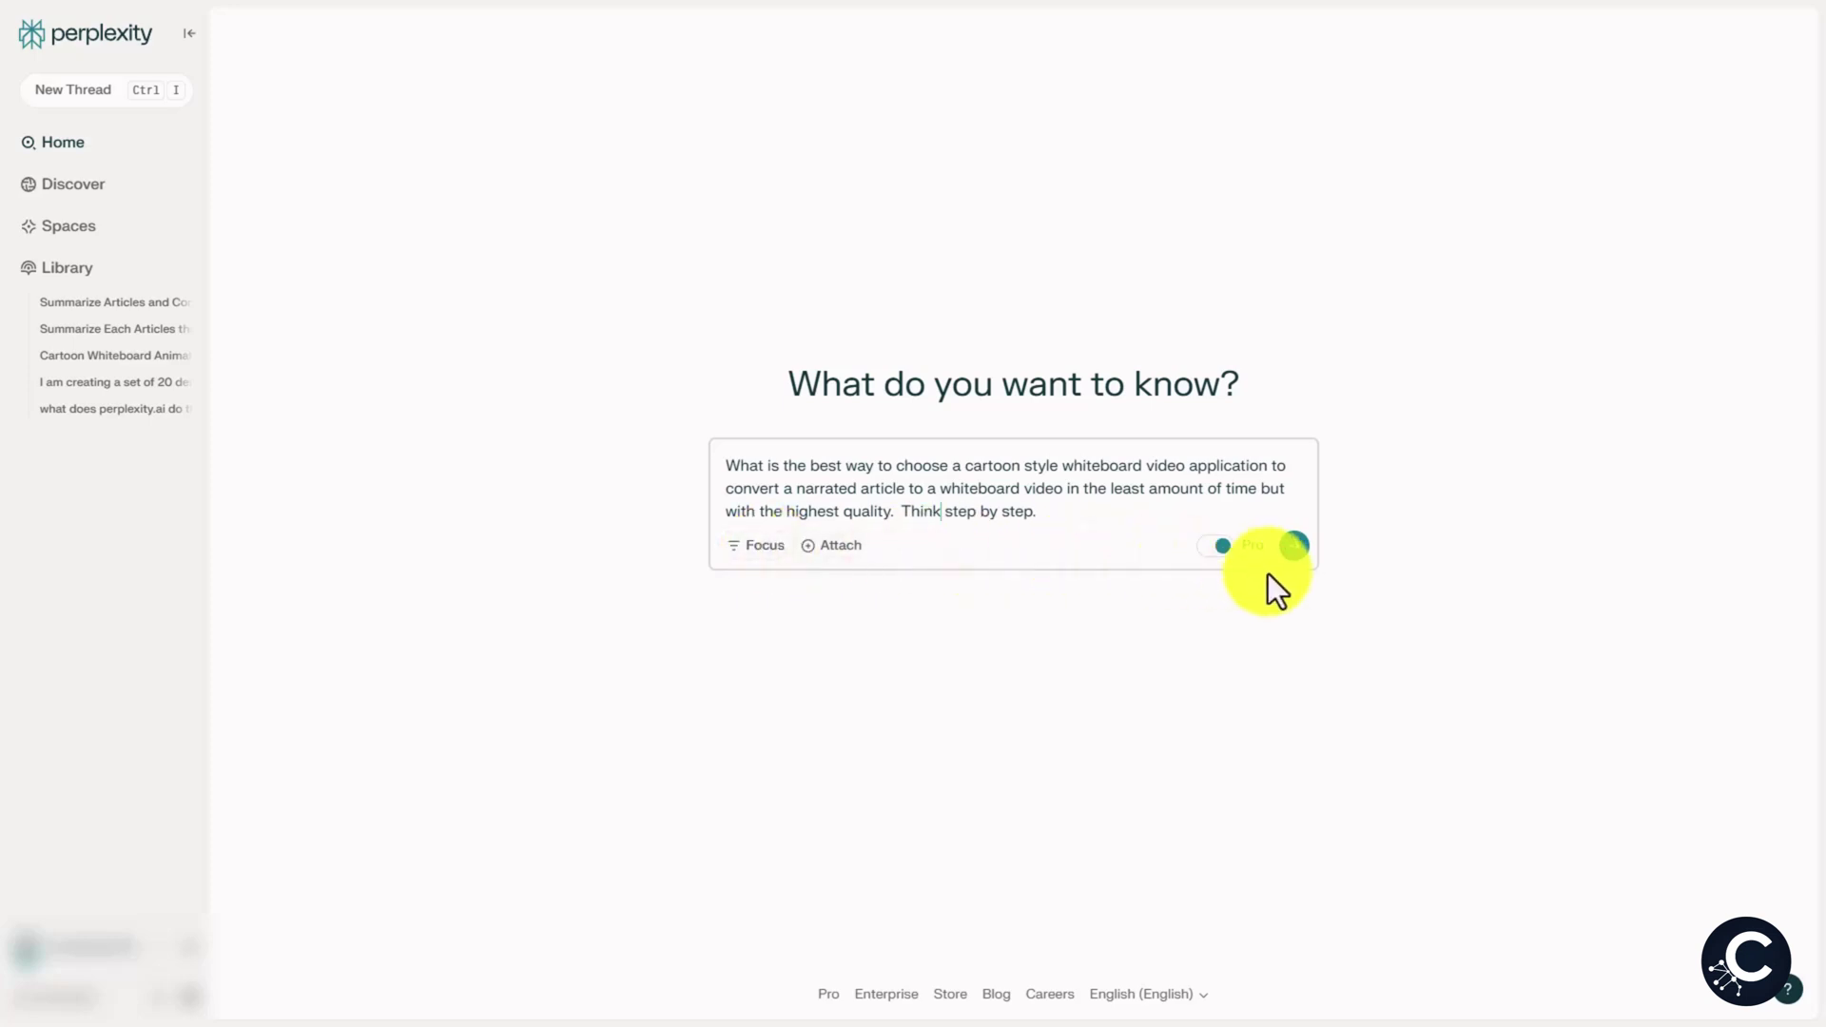
left_click(1291, 548)
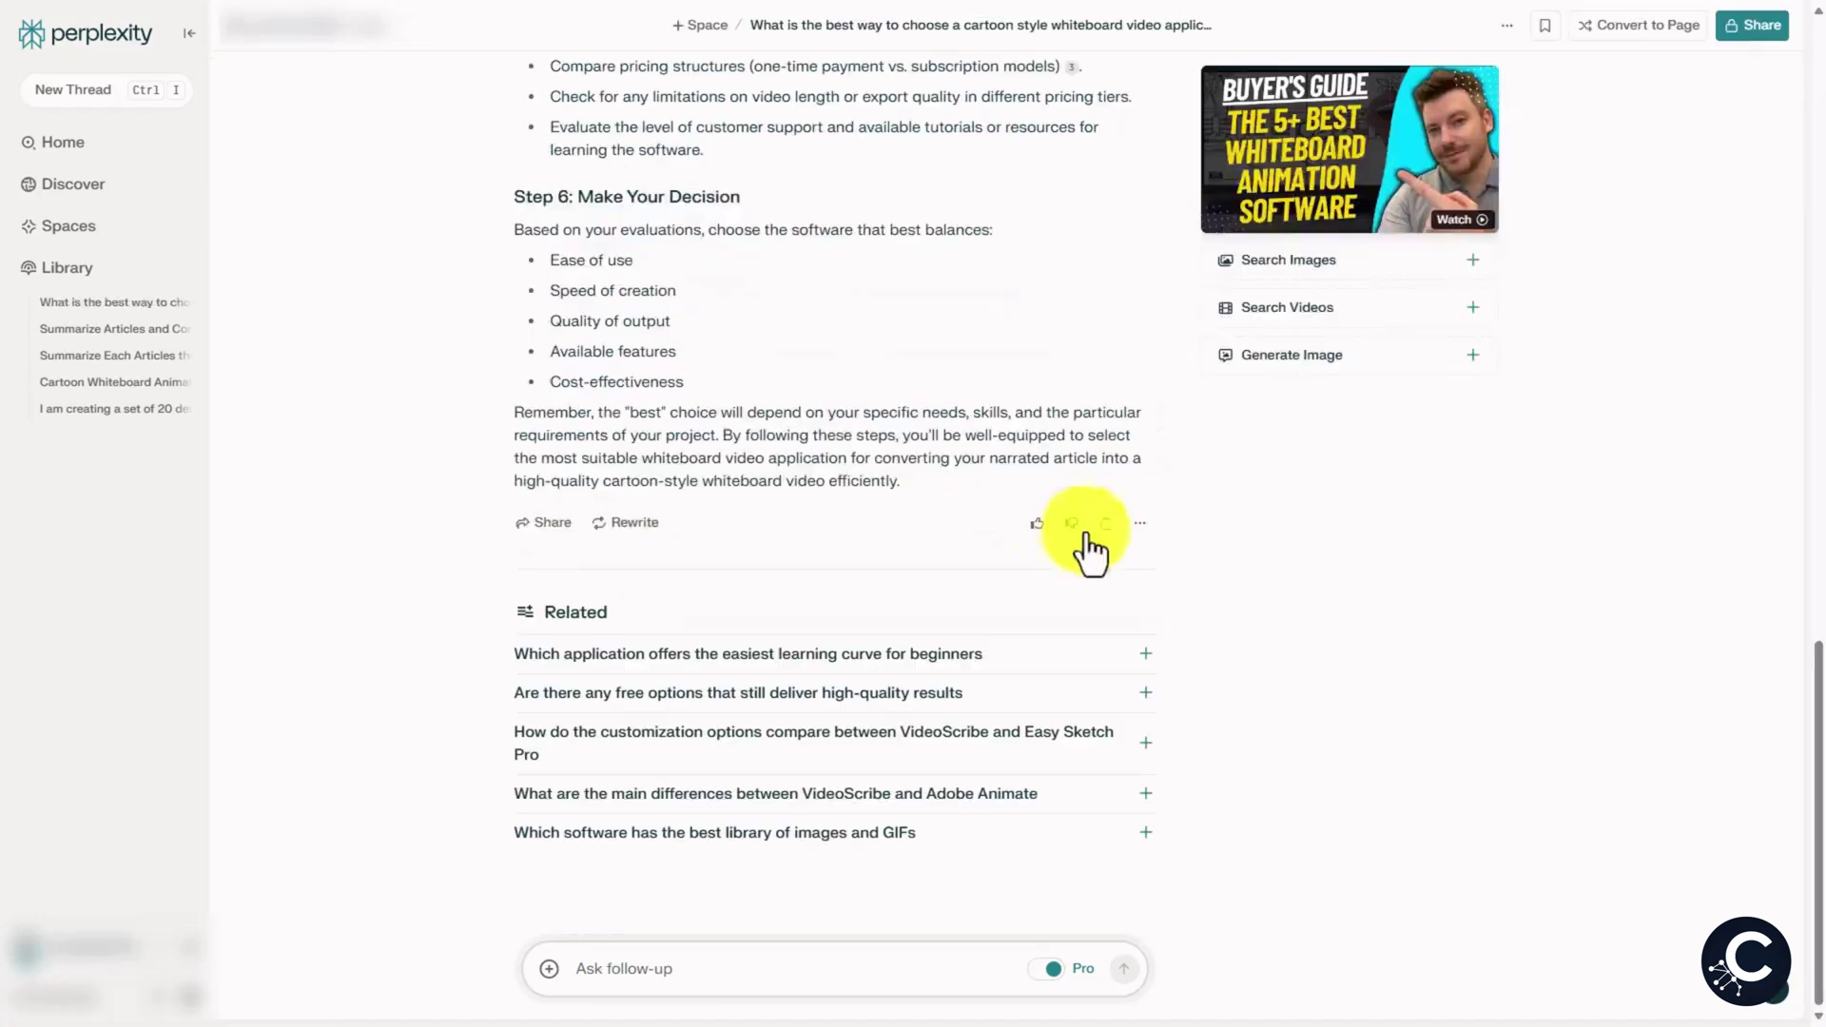
- Copy the answer and add the thread to the Space "Creating Cartoon Style Whiteboard Videos"
left_click(1103, 522)
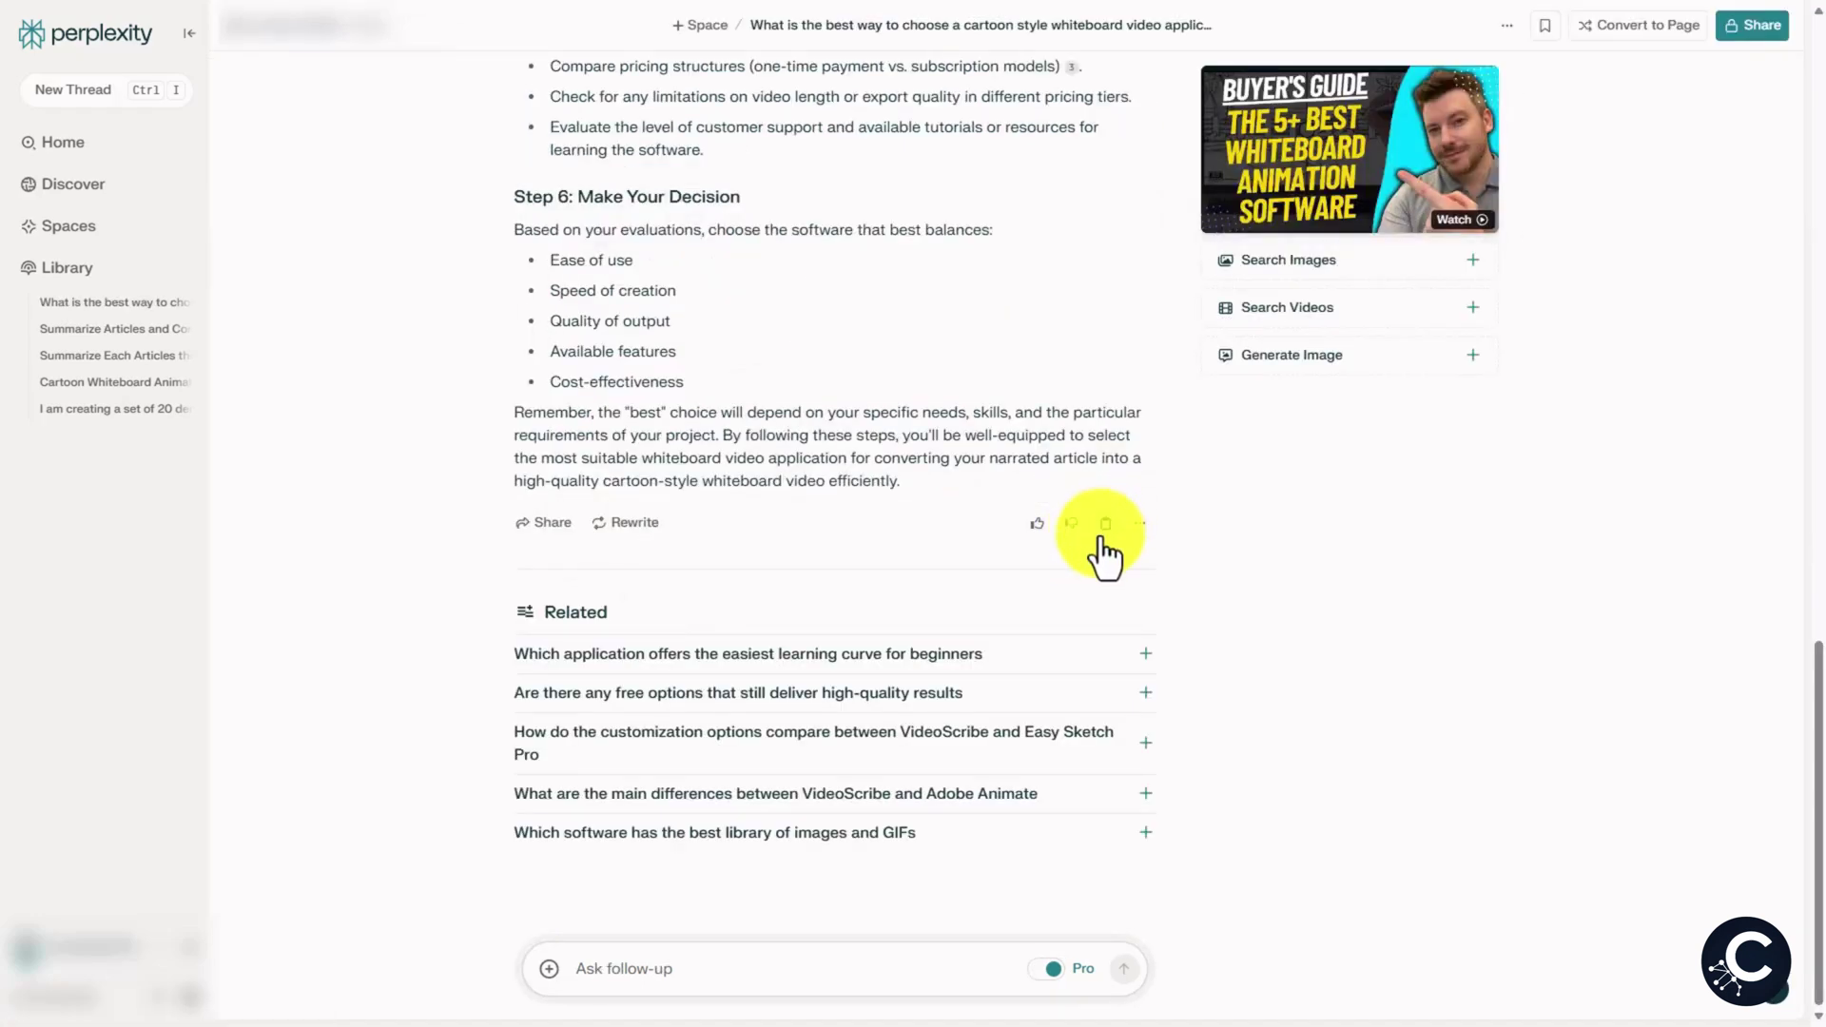
scroll(1104, 542, "up", 20)
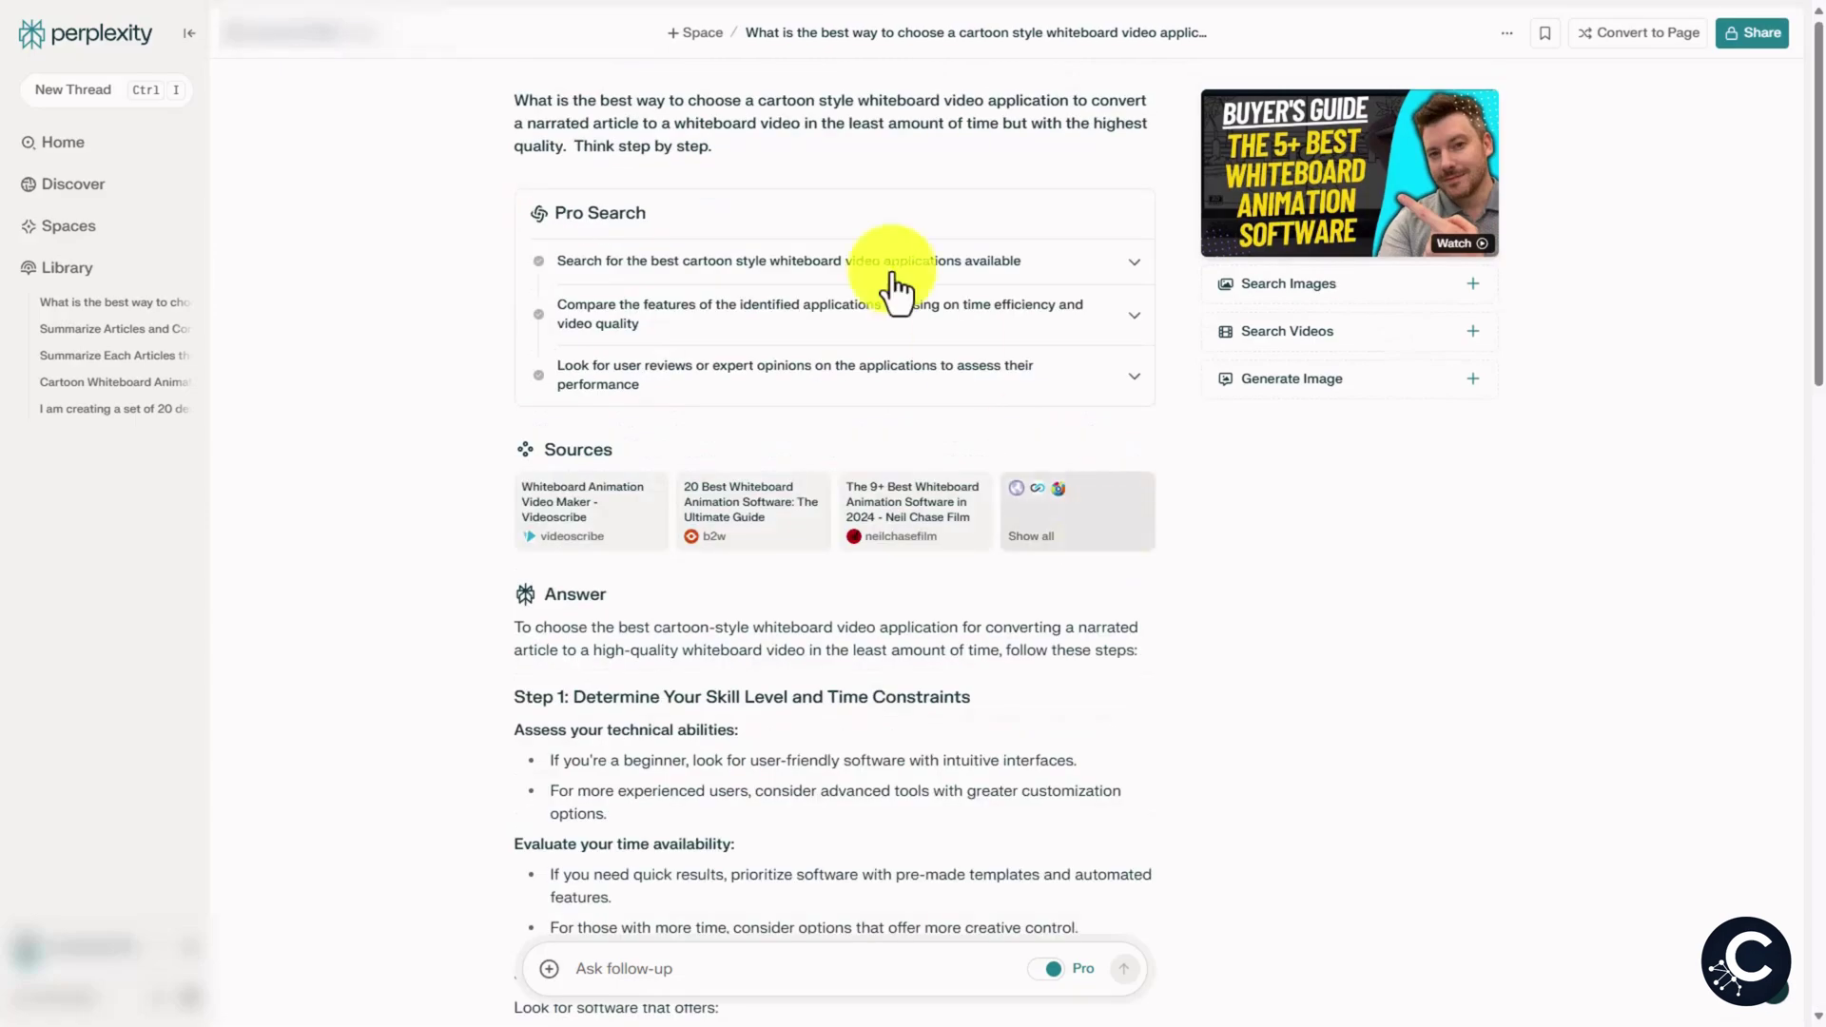
left_click(702, 32)
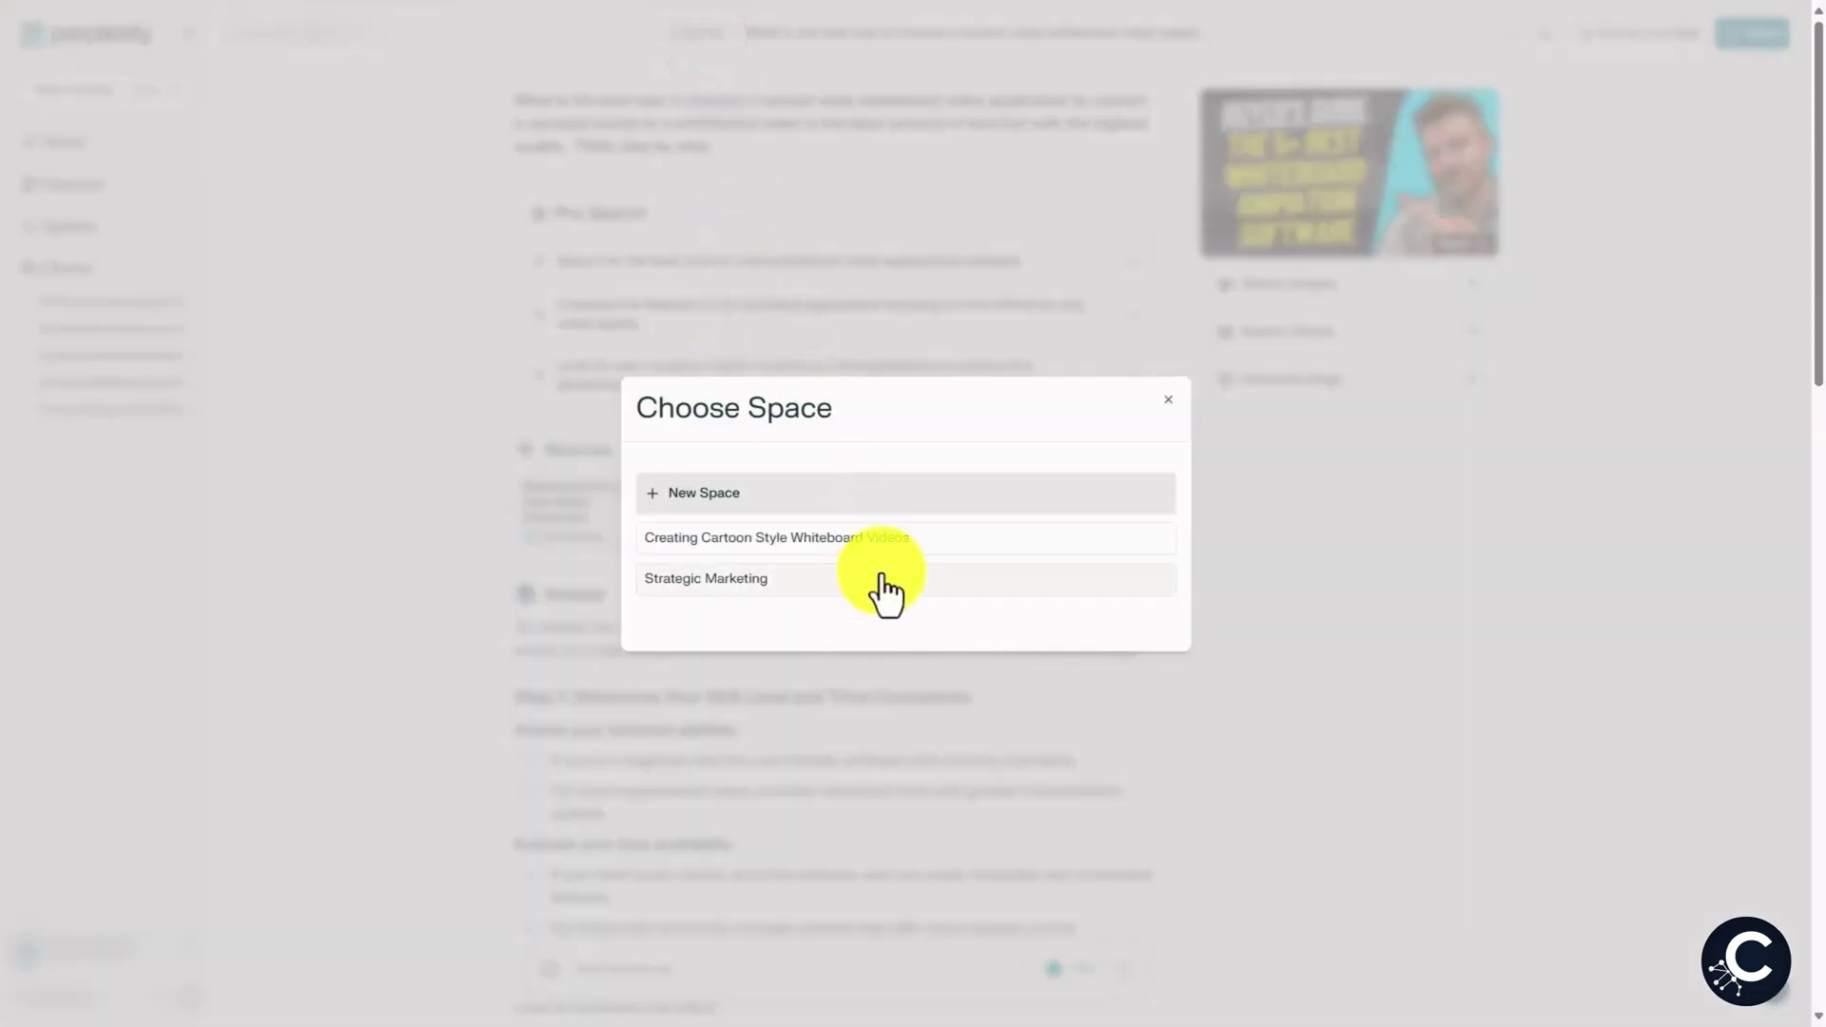
left_click(870, 537)
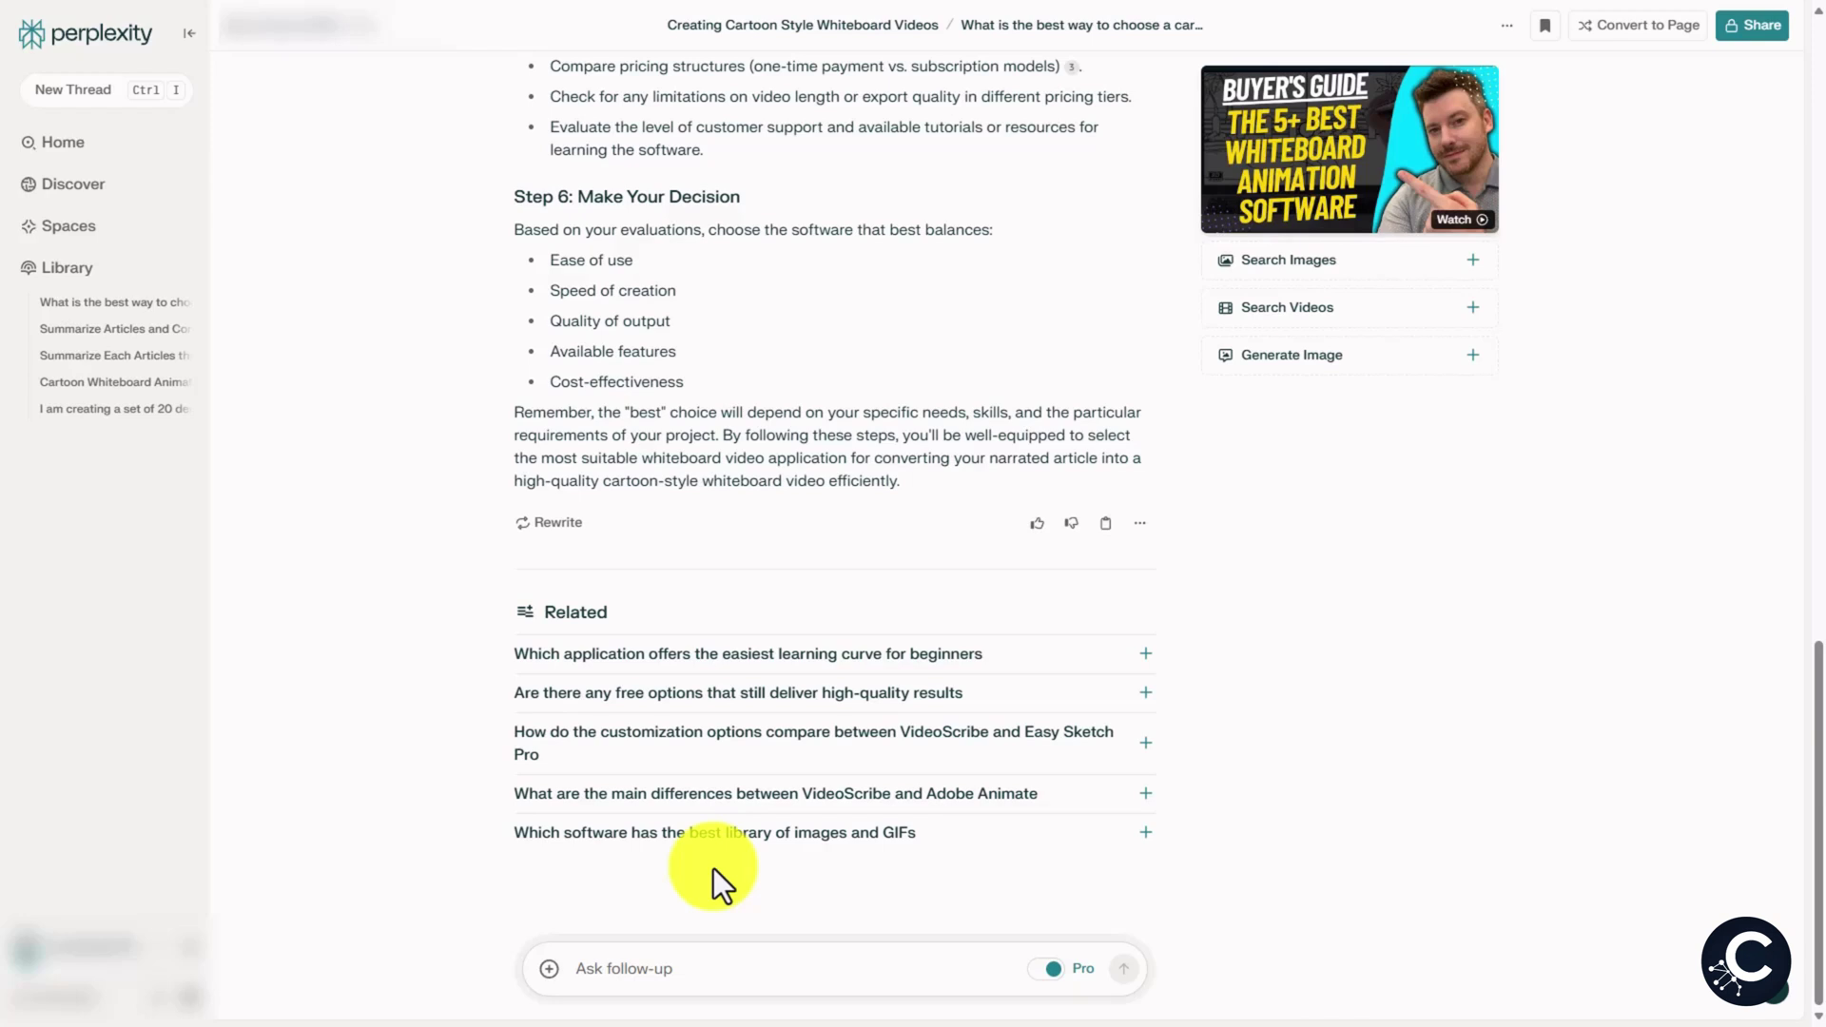
- Submit the follow-ups "According to user input, rank the applications" and "Pros, Cons and Pricing" in the thread
type("According to user input, rank the applications")
left_click(1131, 967)
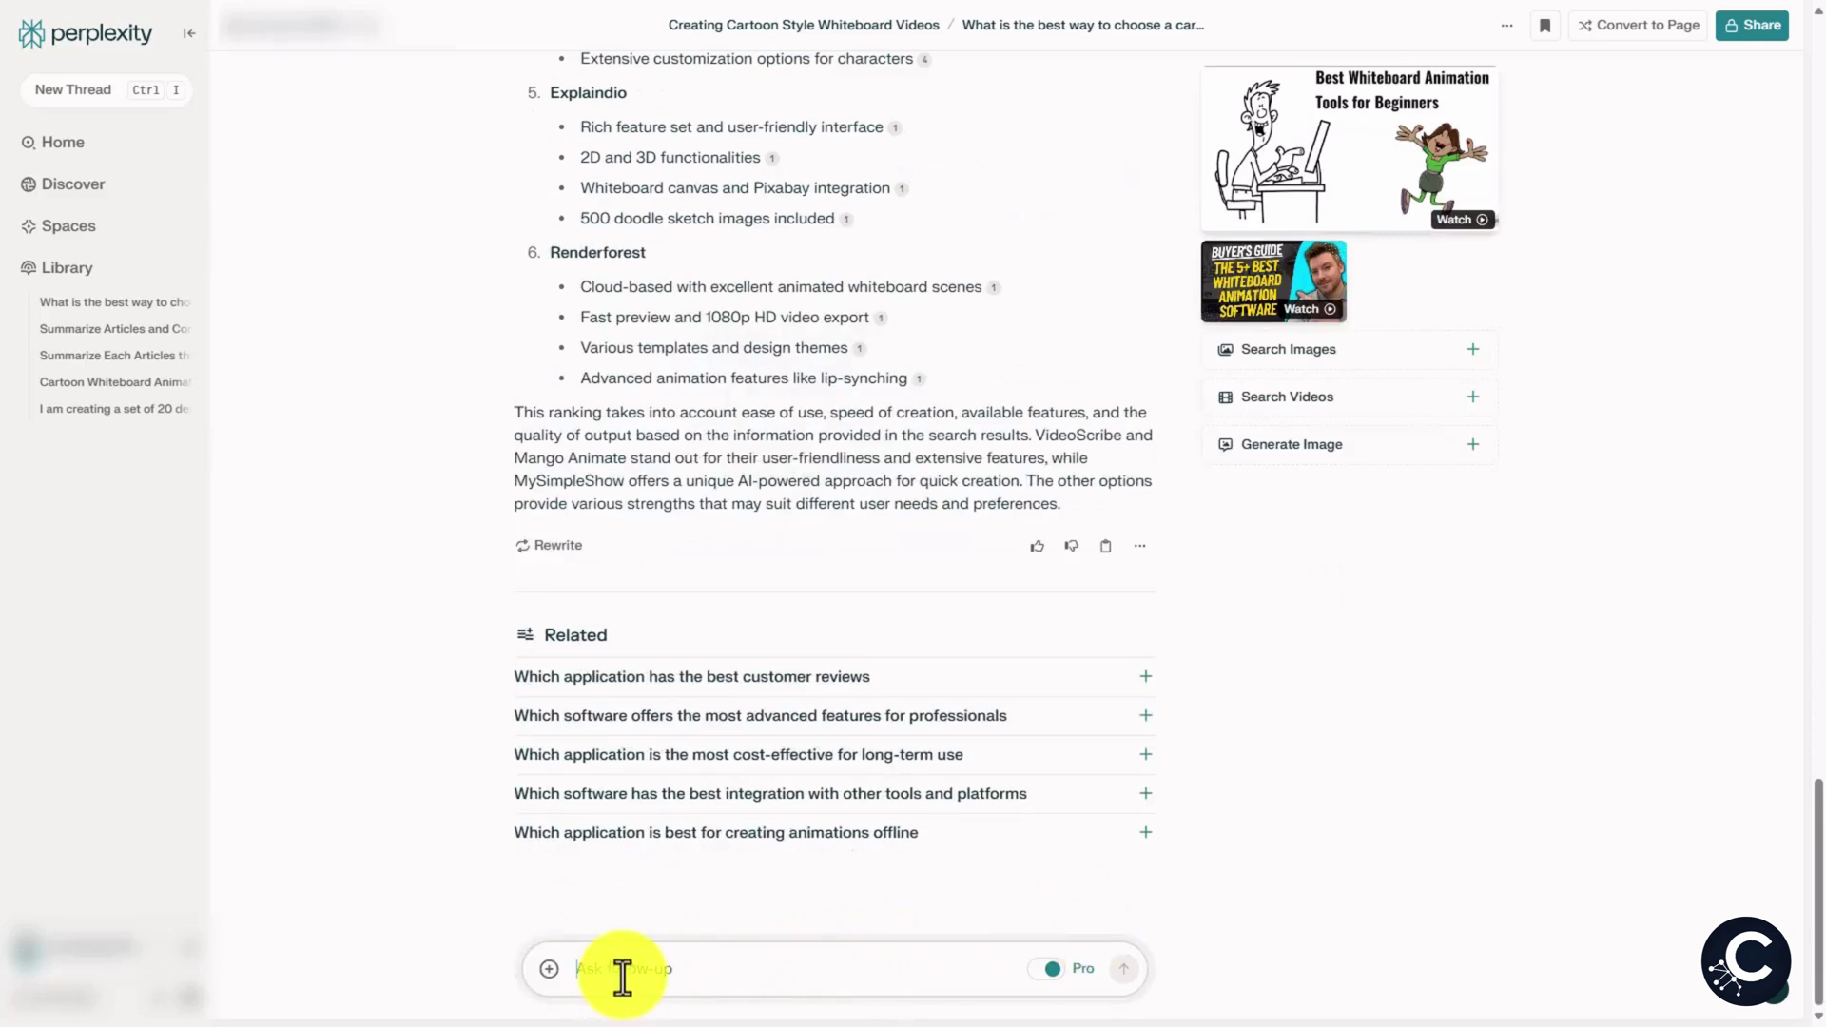
type("Pros, Cons and Pricing")
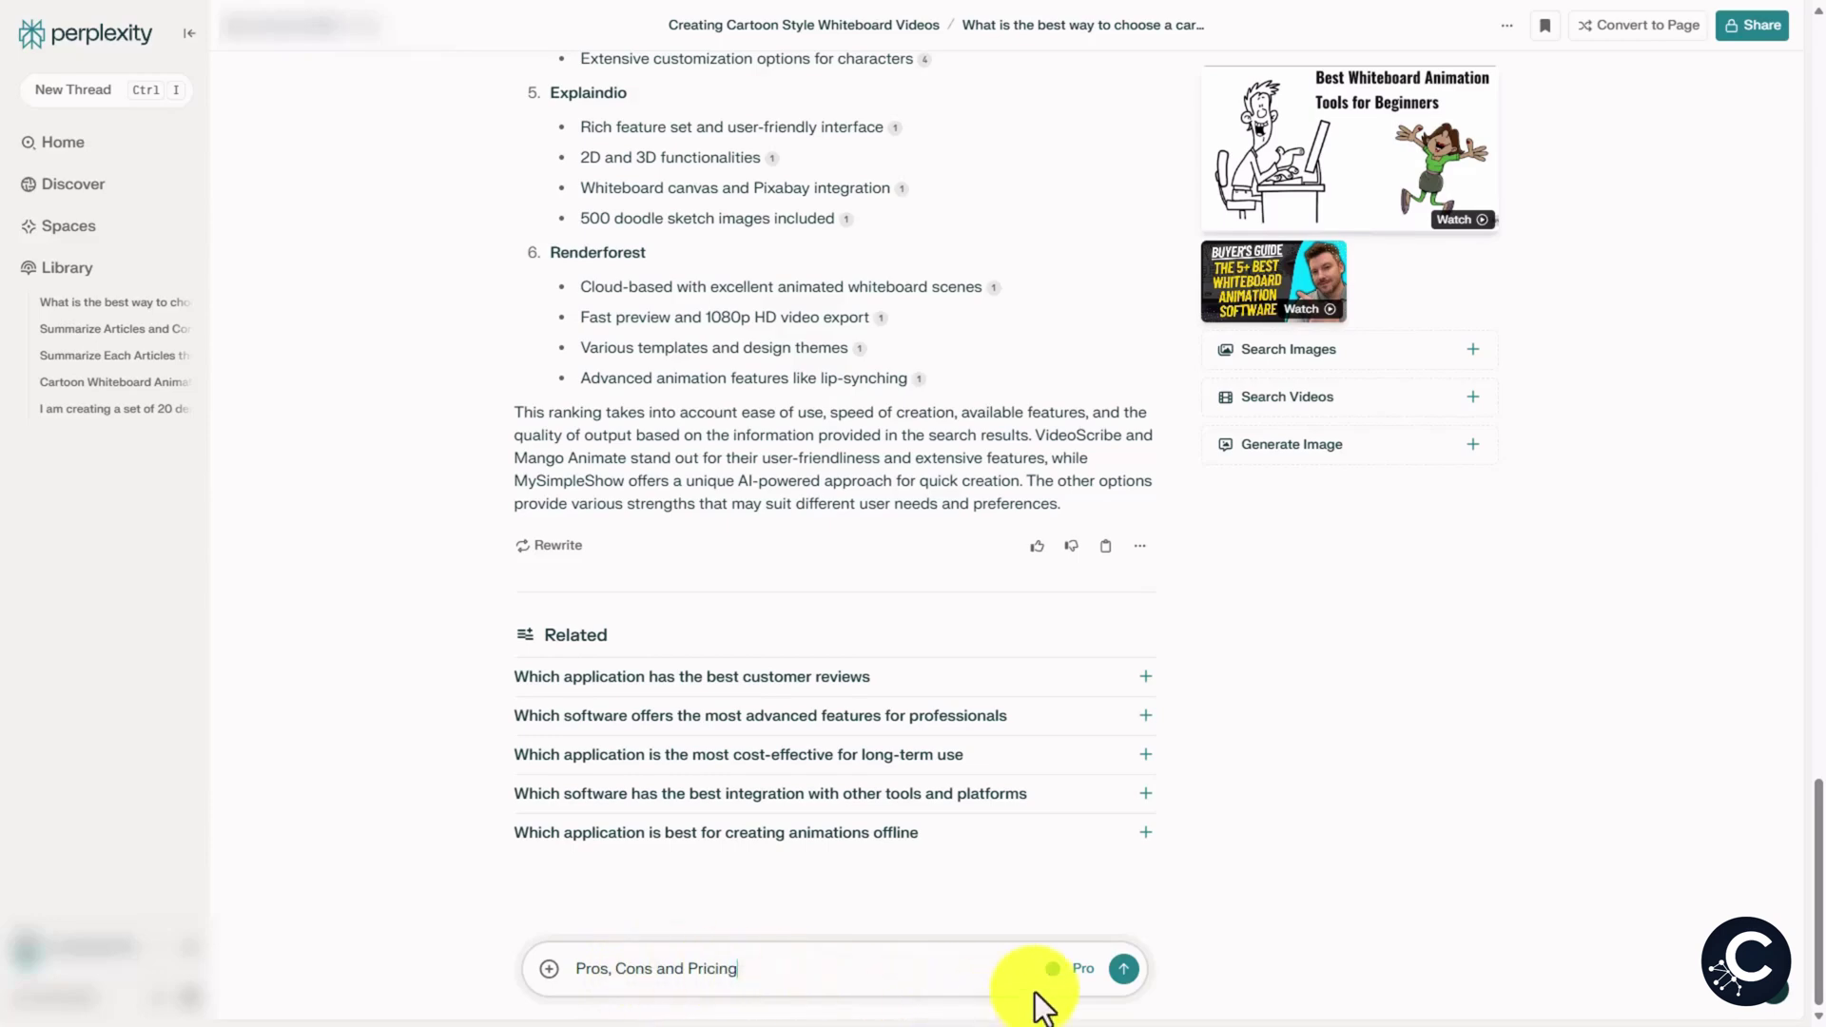
left_click(1122, 968)
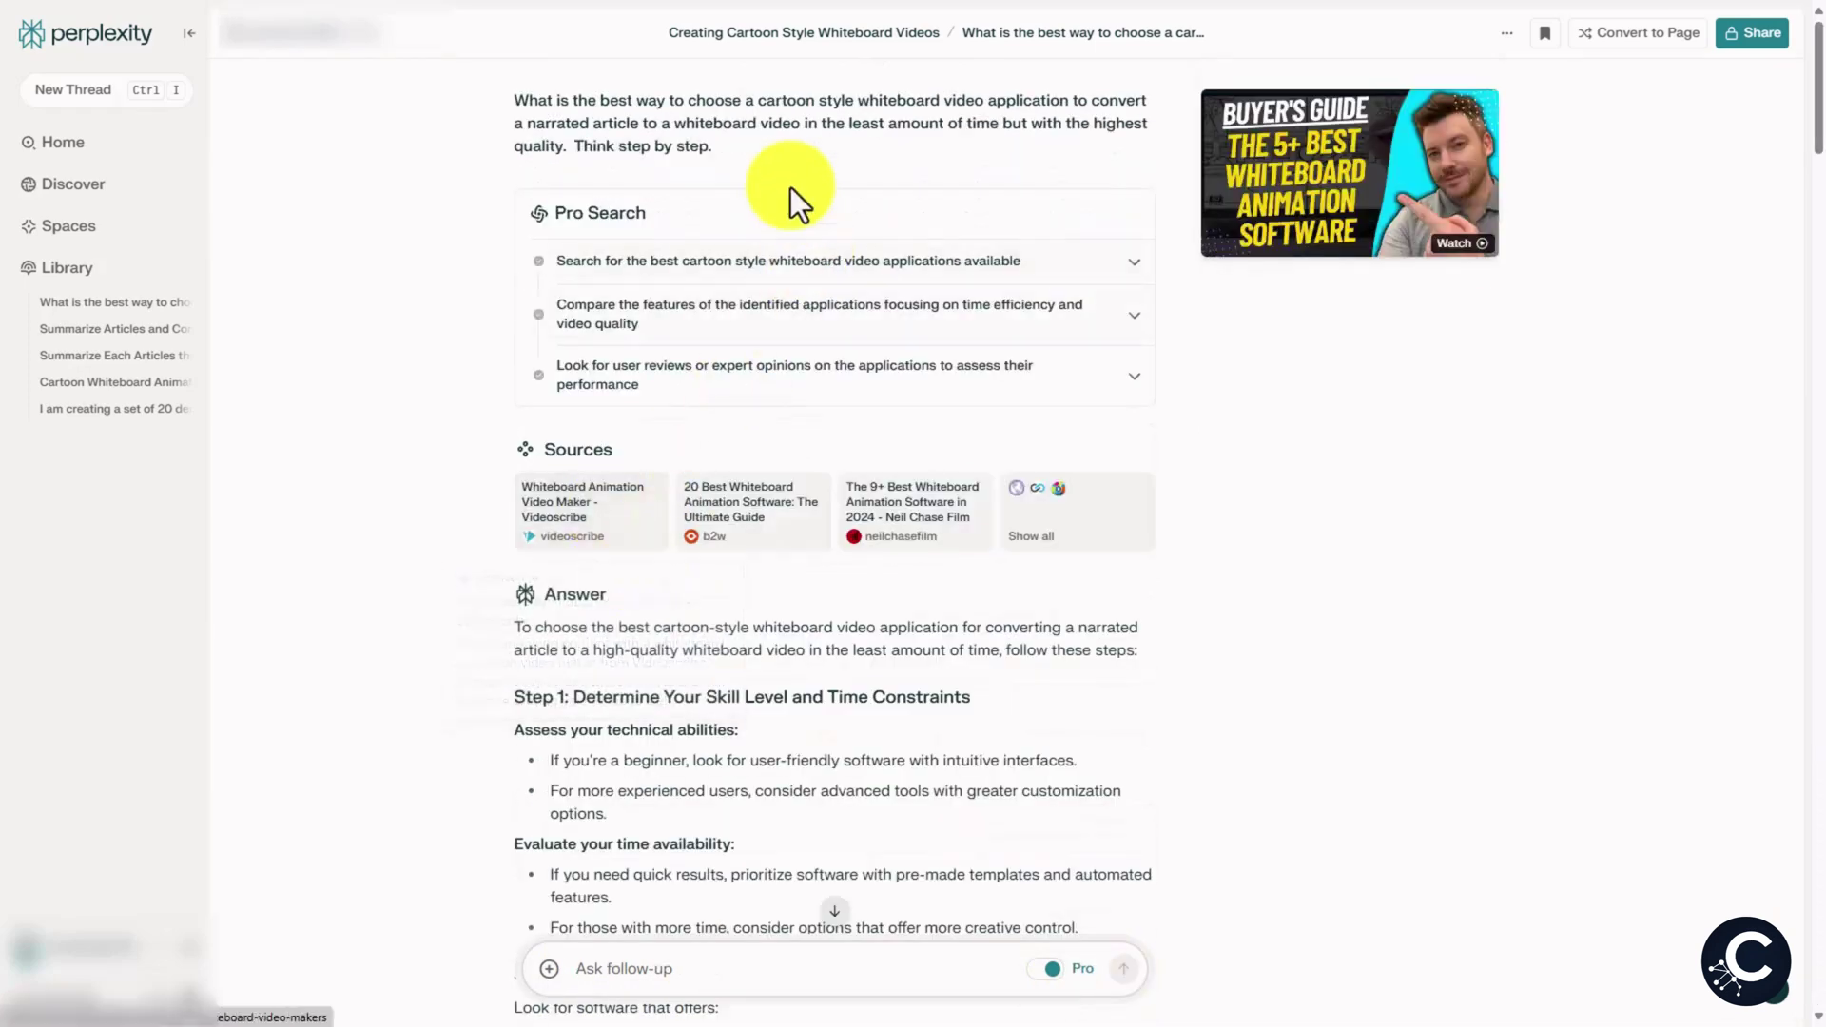
- Select the thread's original question text and set the AI Model in the account settings to GPT-4o
left_click_drag(753, 150, 513, 100)
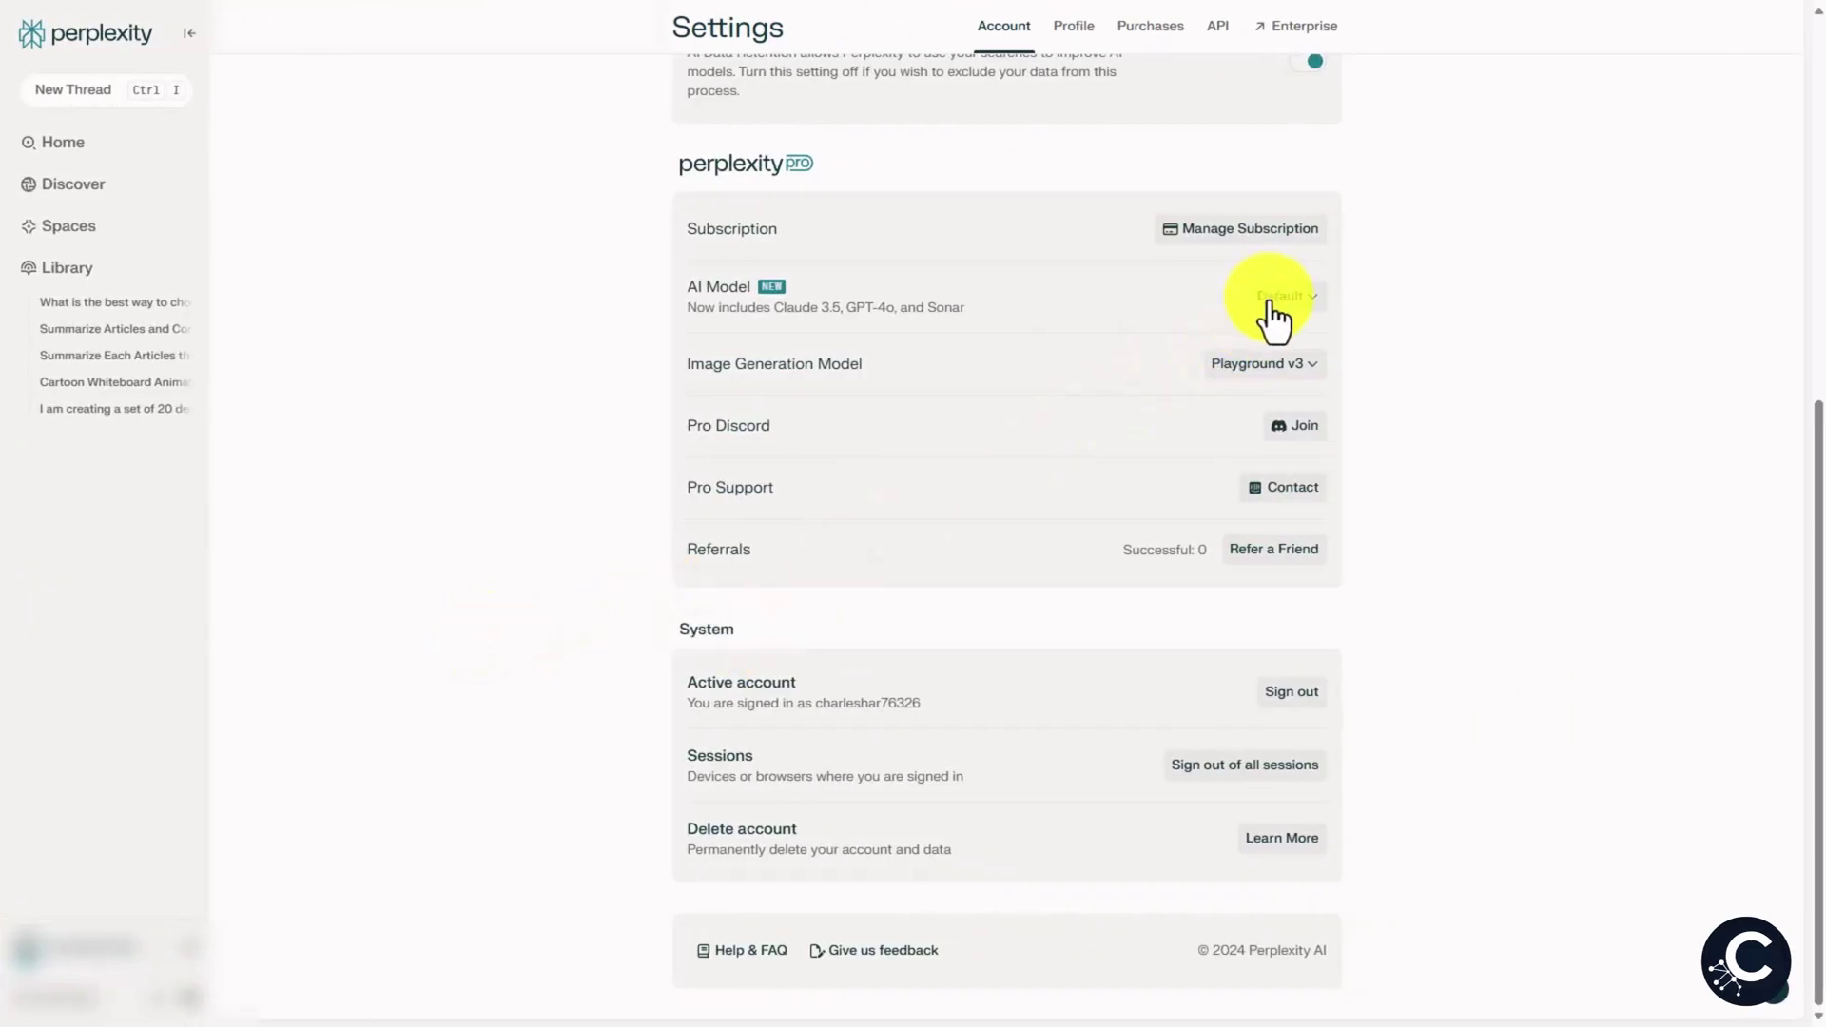
left_click(1283, 303)
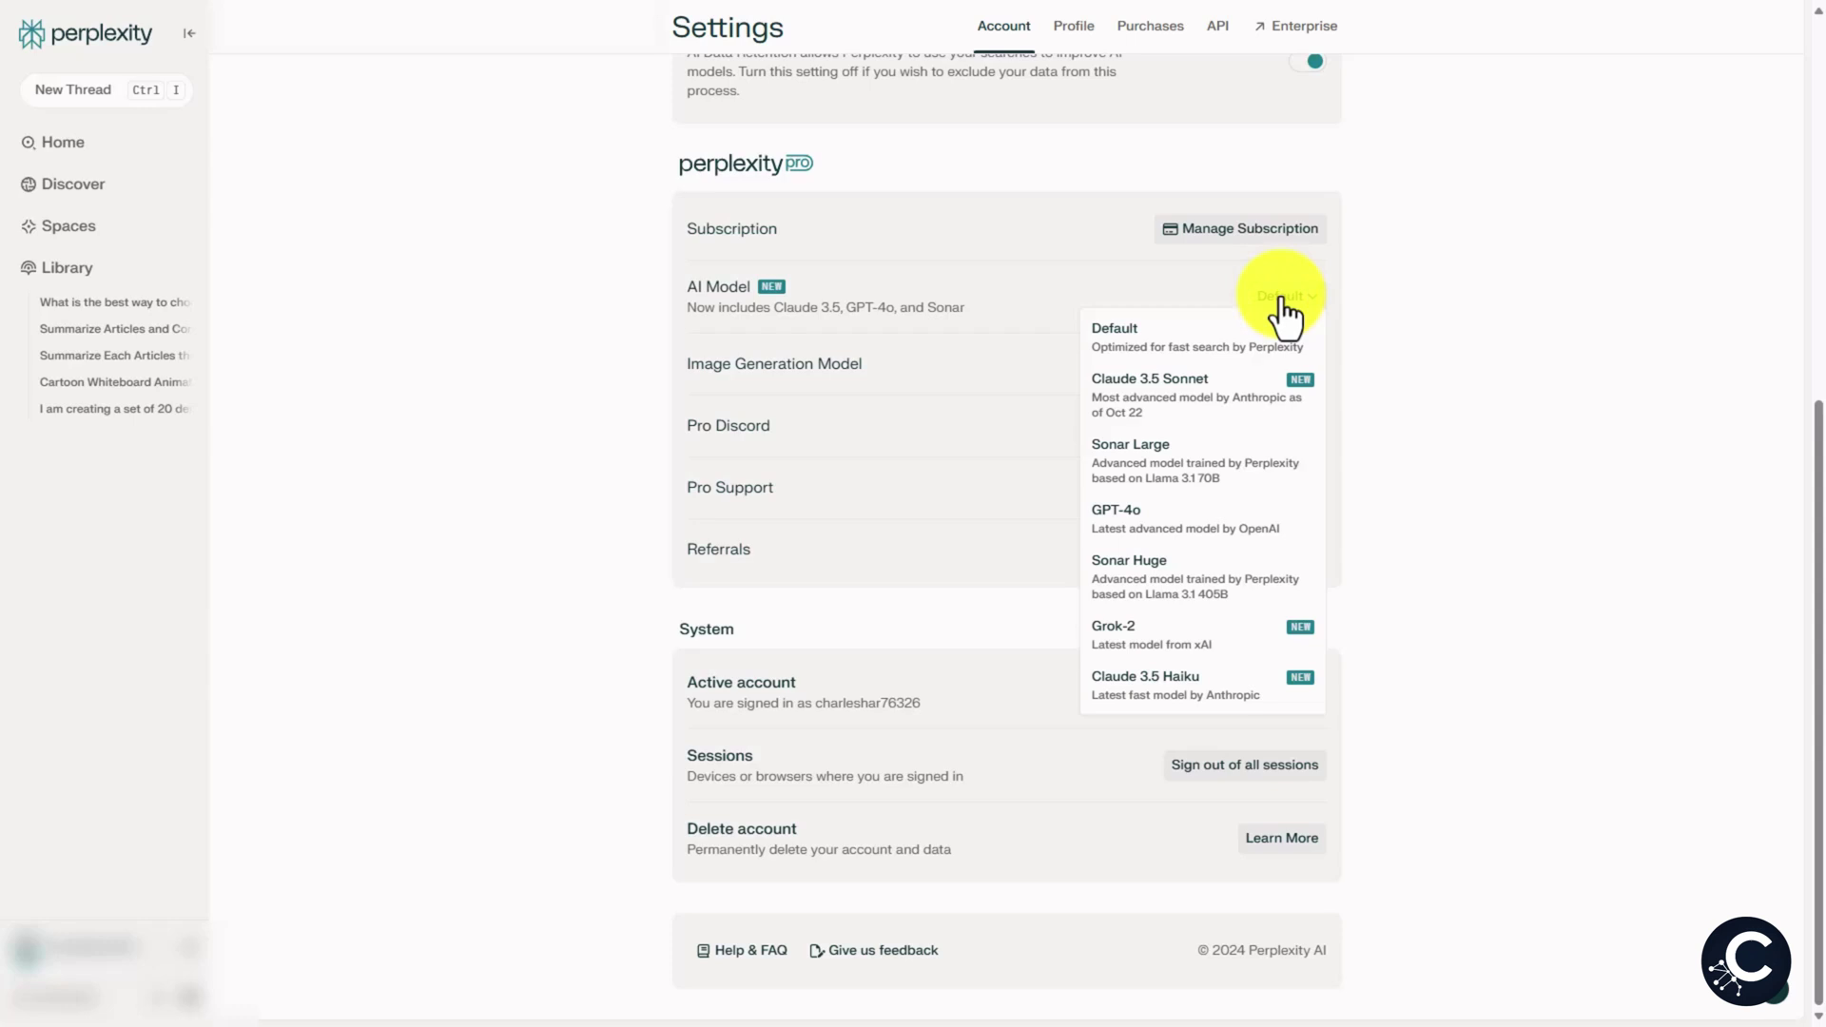
left_click(1149, 534)
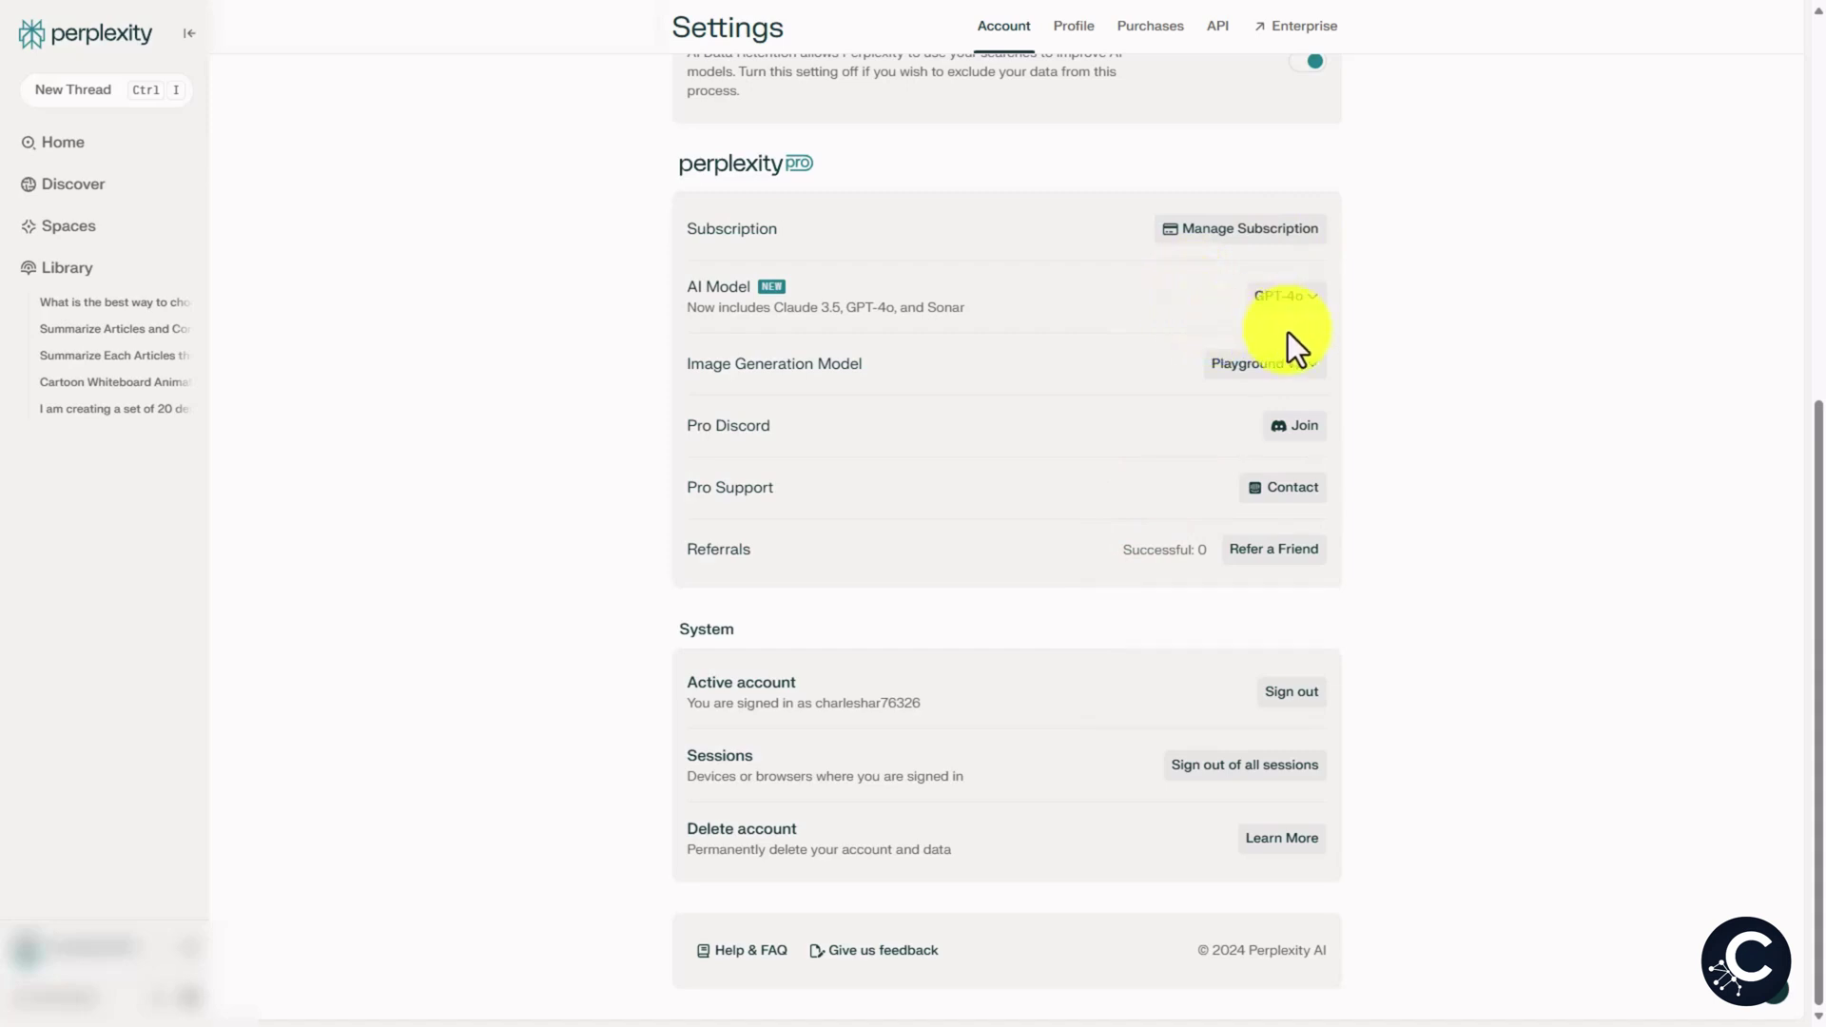
- Copy the original question from the earlier whiteboard application thread and submit it again as a new thread
left_click(69, 143)
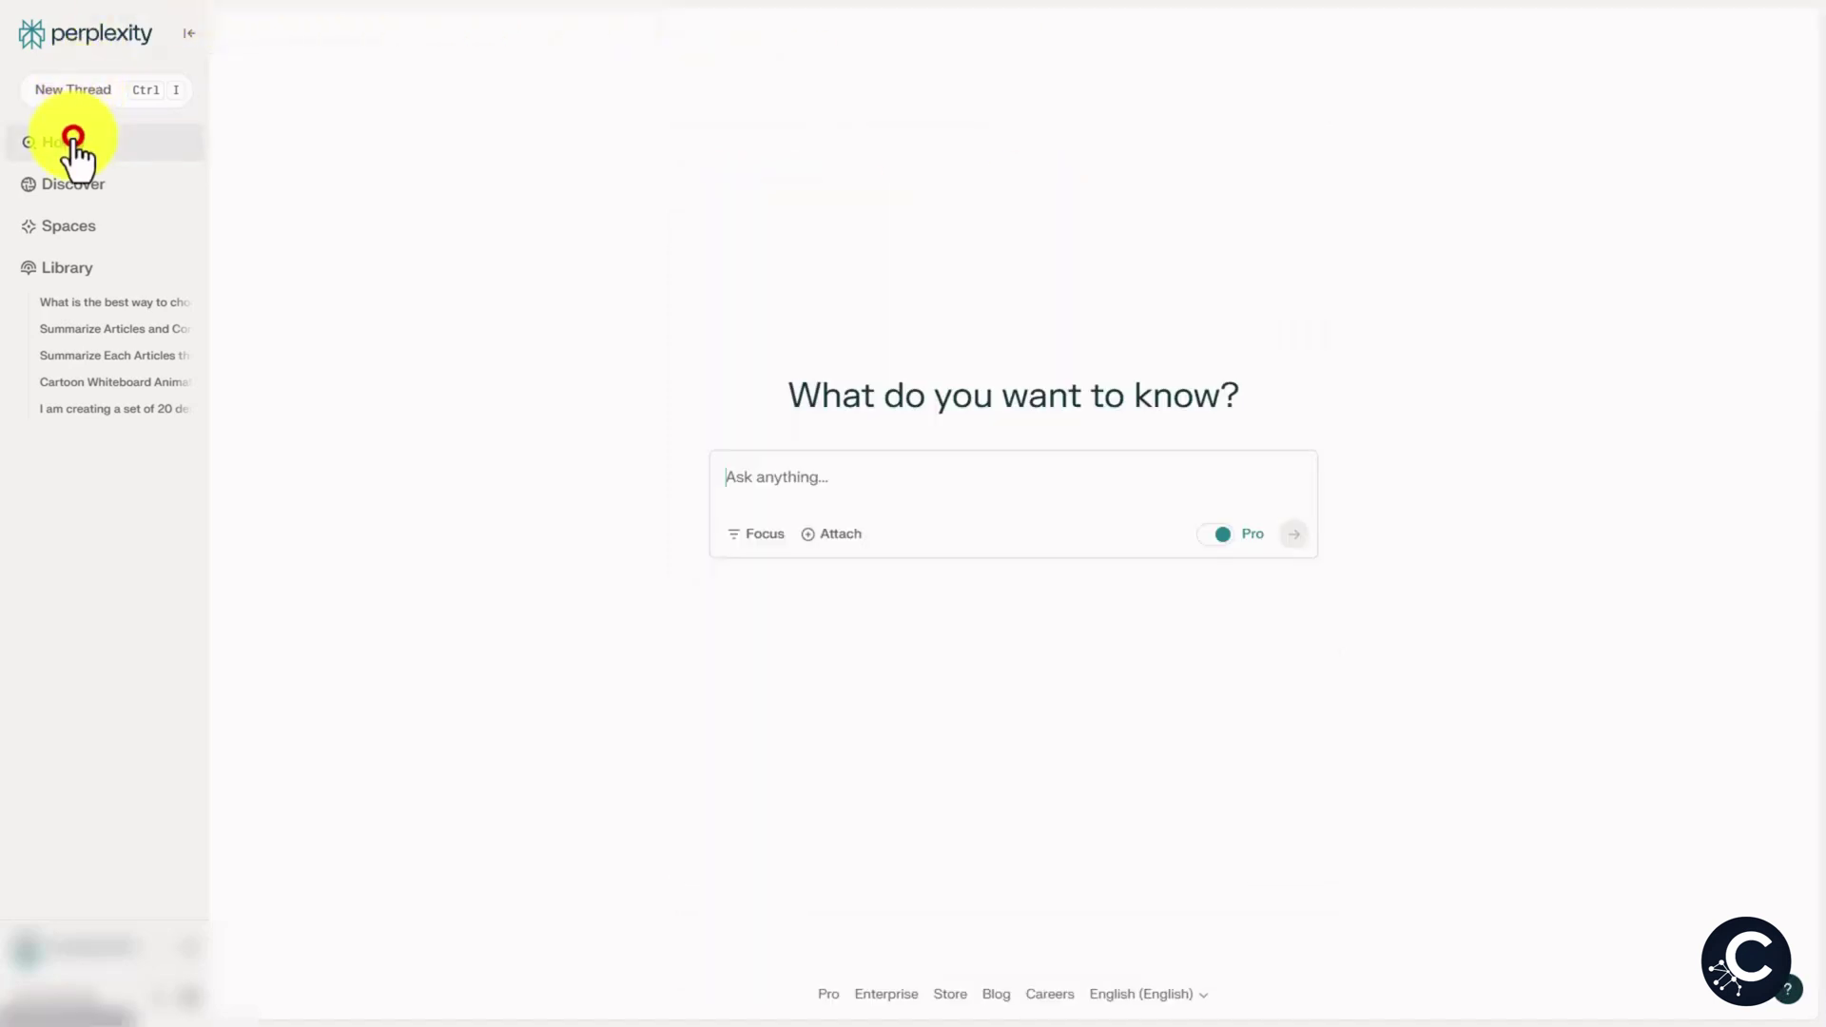
left_click(122, 304)
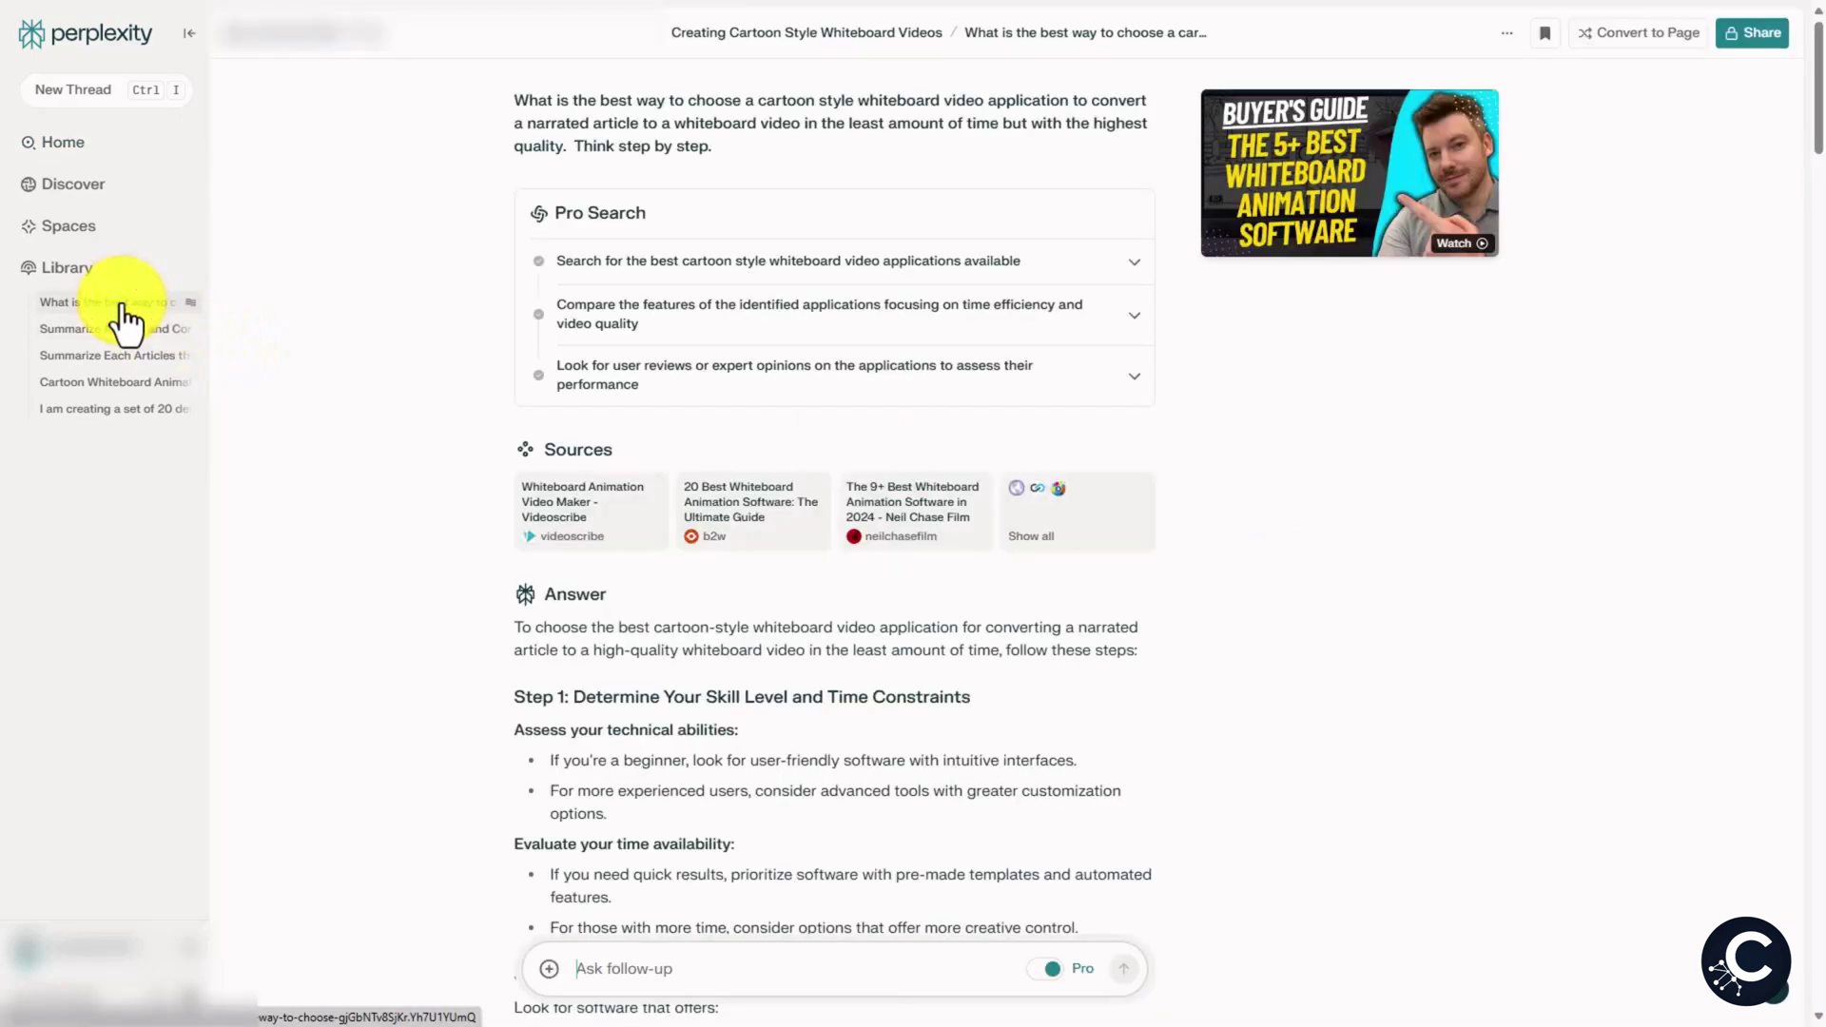
left_click_drag(755, 155, 516, 111)
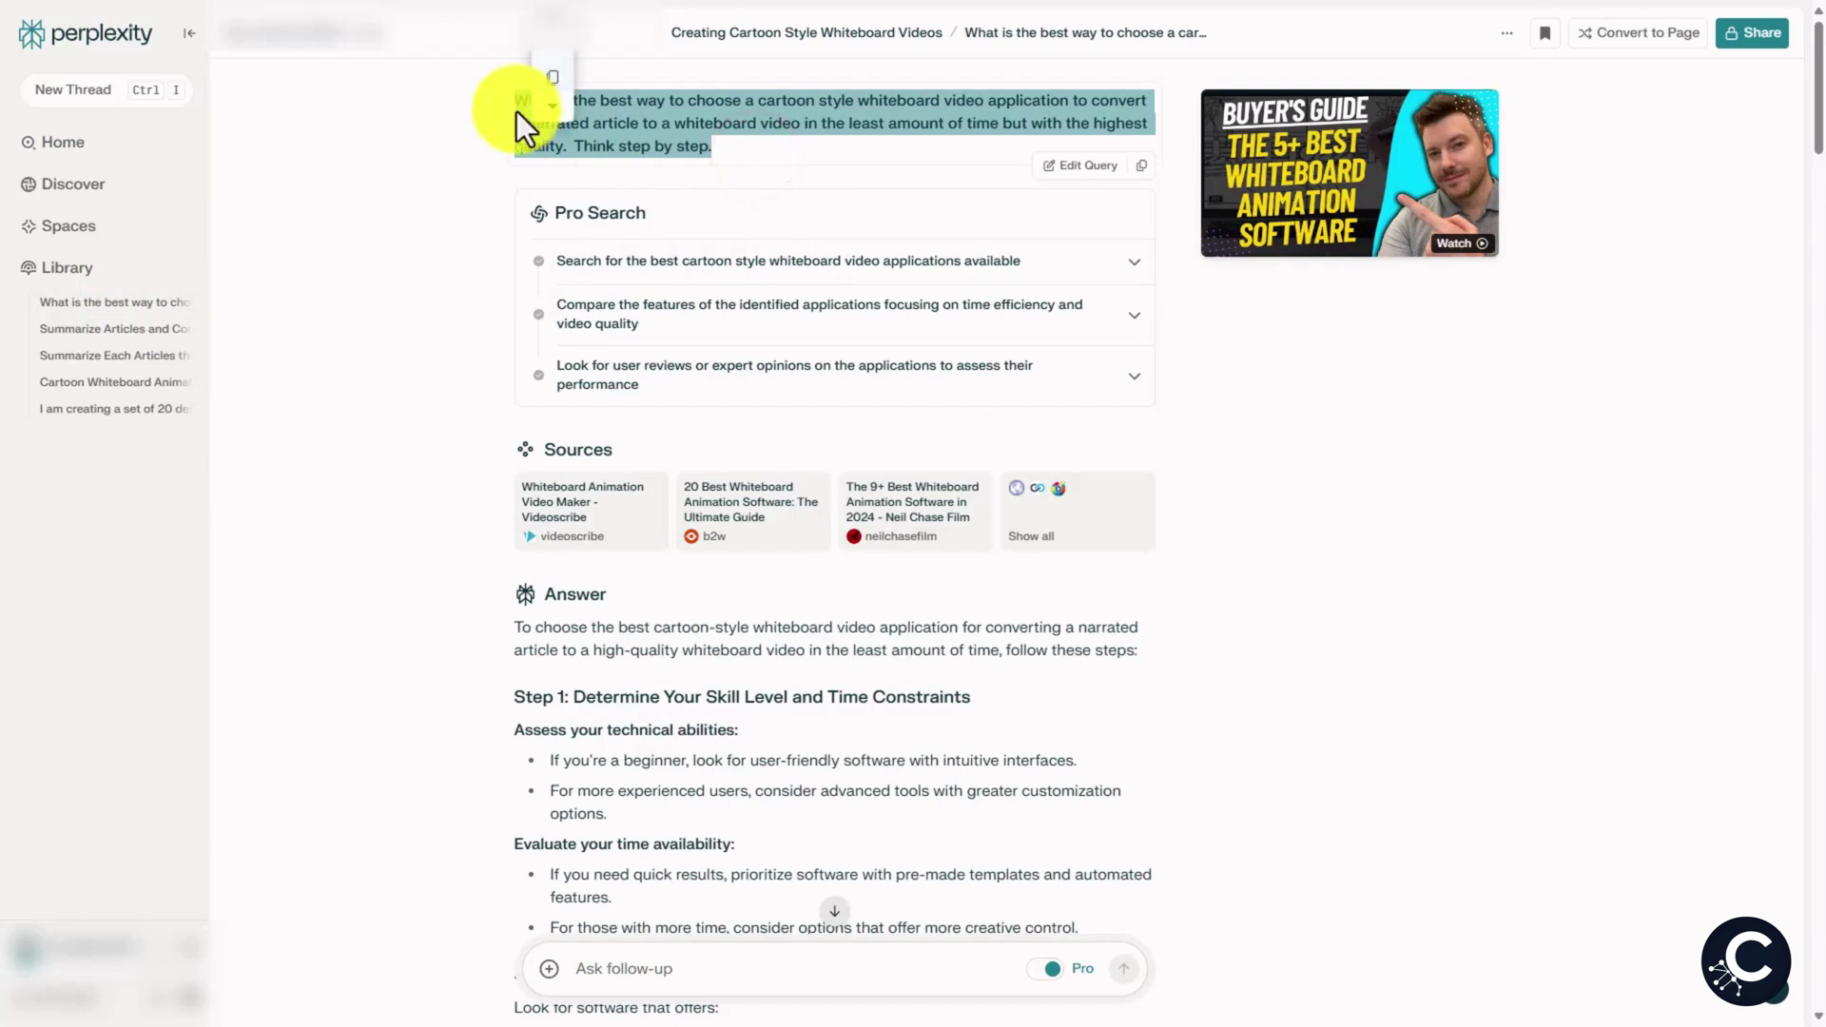
right_click(624, 146)
left_click(706, 163)
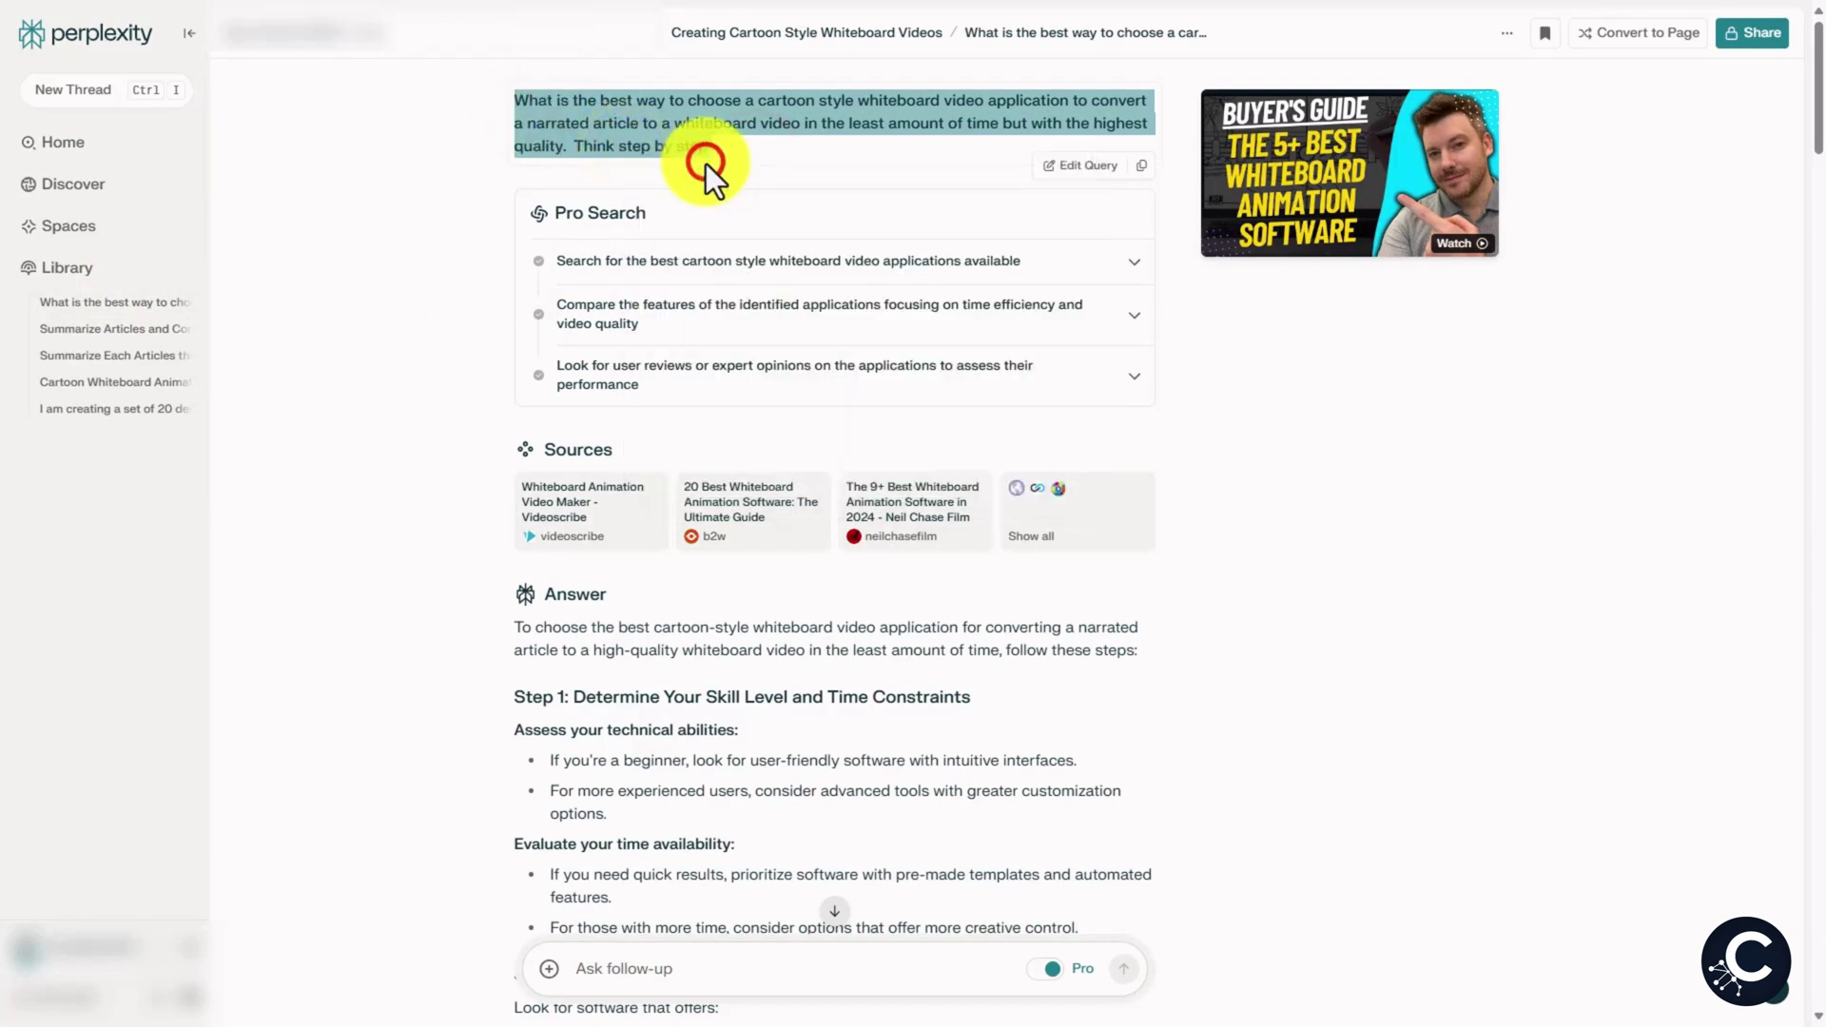
left_click(61, 144)
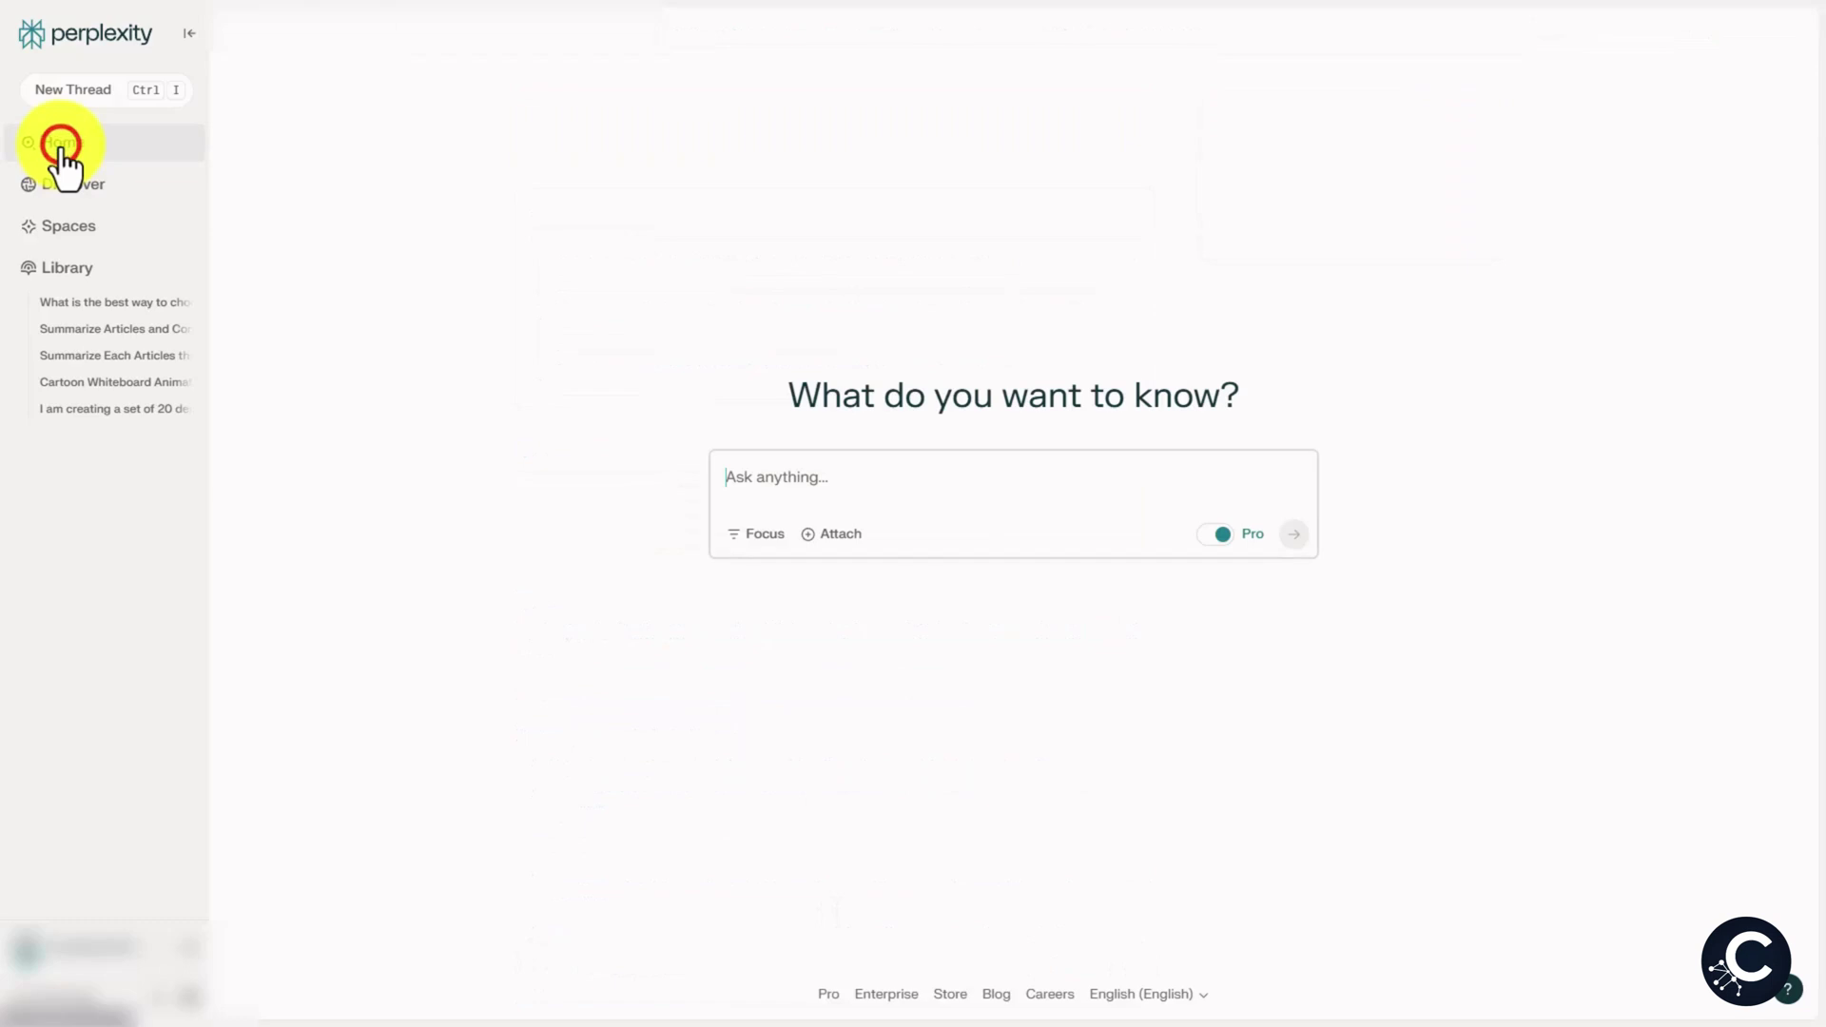
left_click(802, 477)
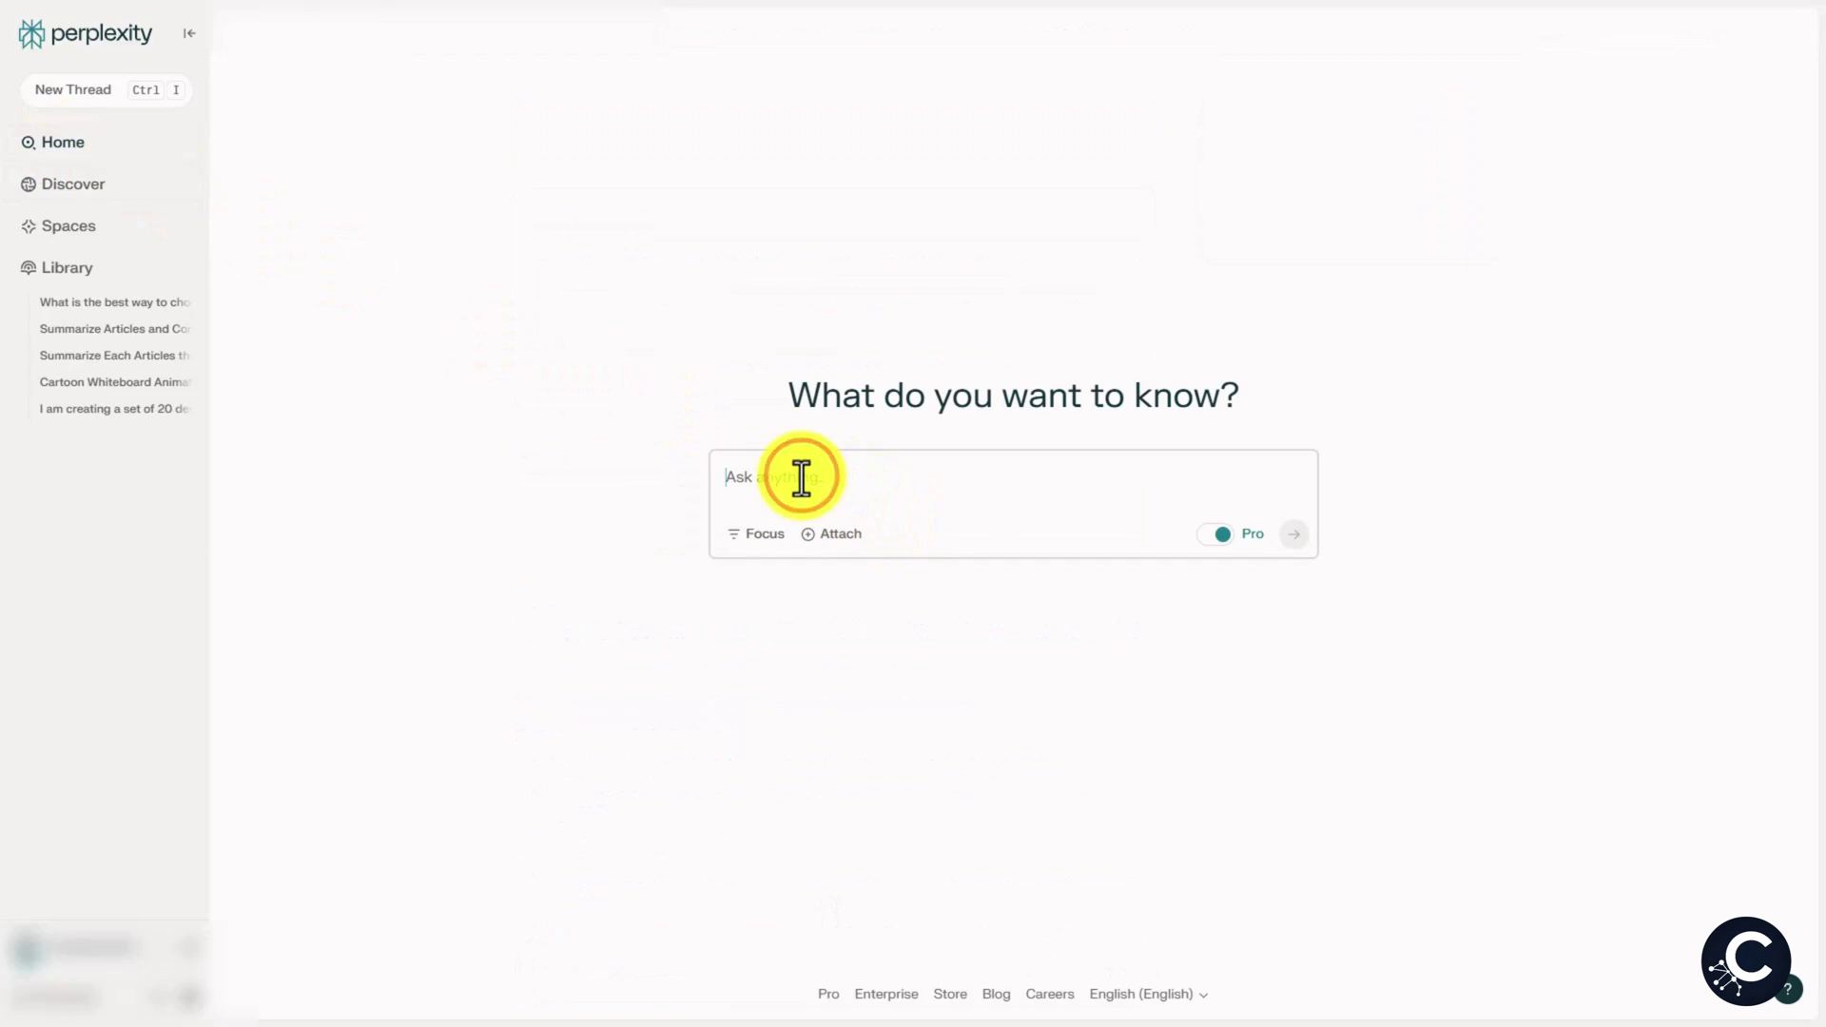
key("ctrl+v")
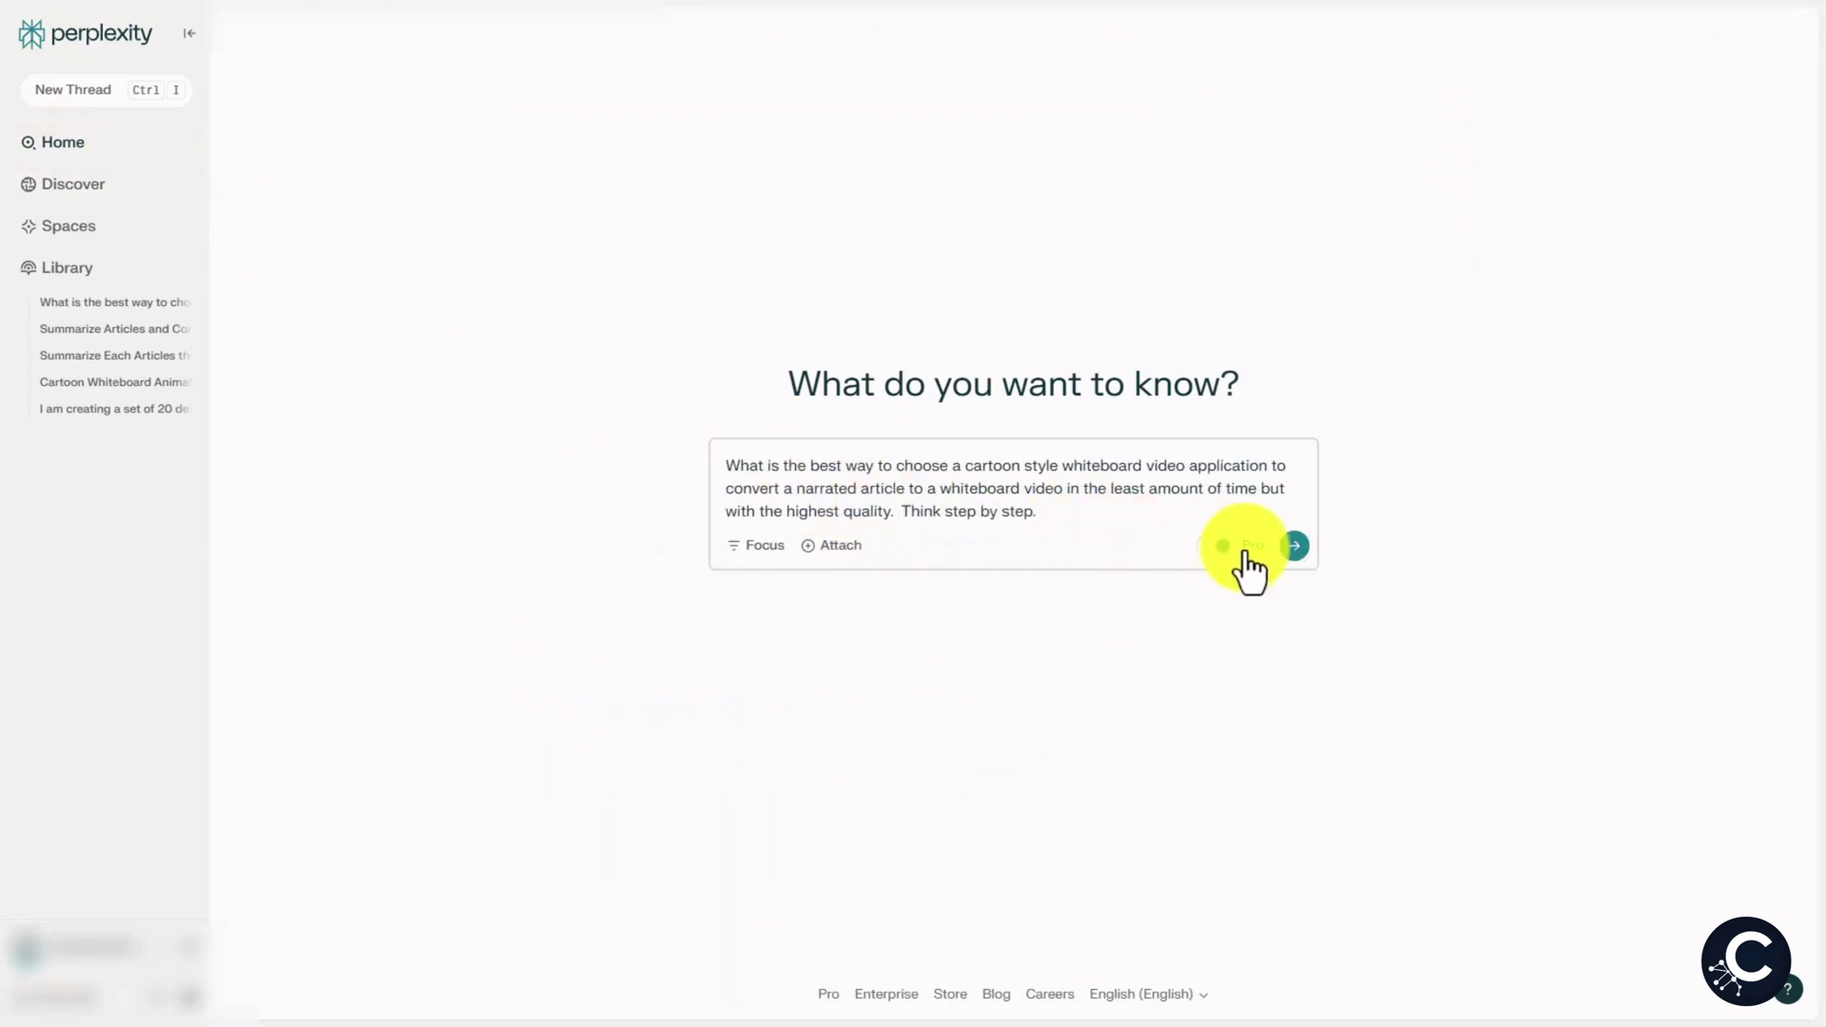
left_click(1294, 546)
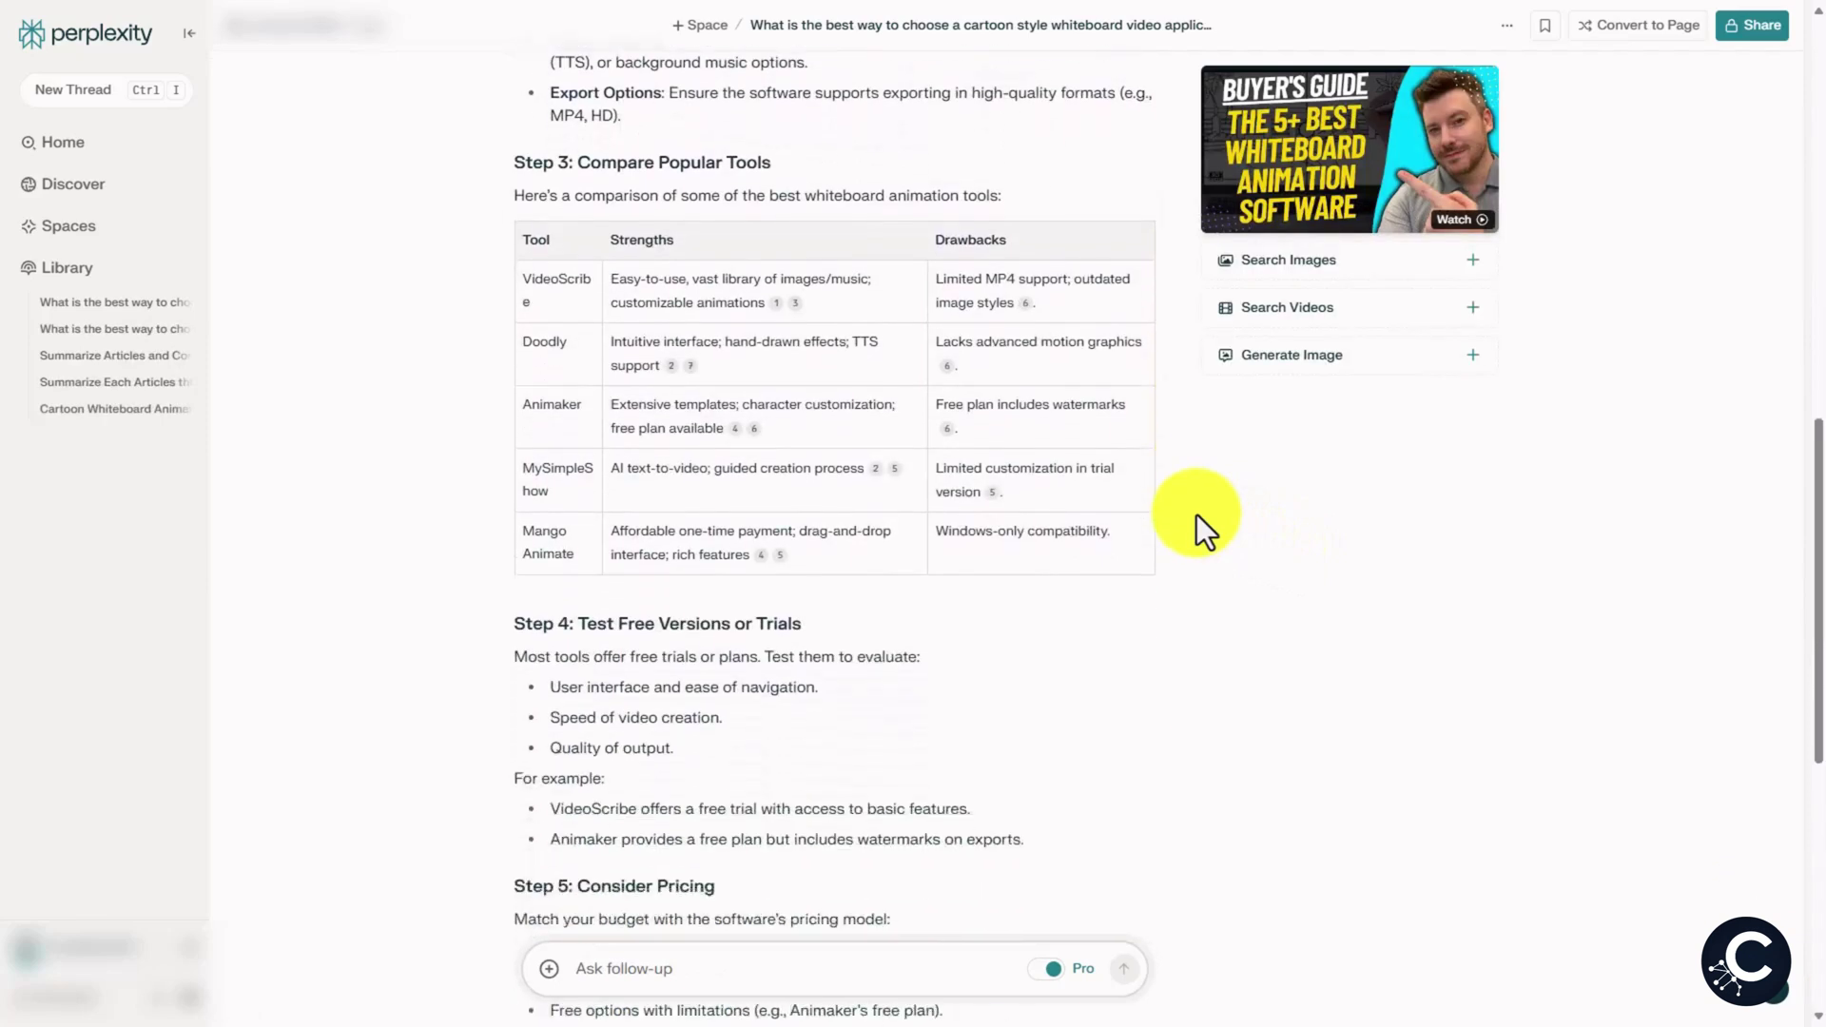
- Submit the follow-up "choose one" in both the new GPT-4o thread and the earlier thread in the Space
scroll(1196, 515, "down", 5)
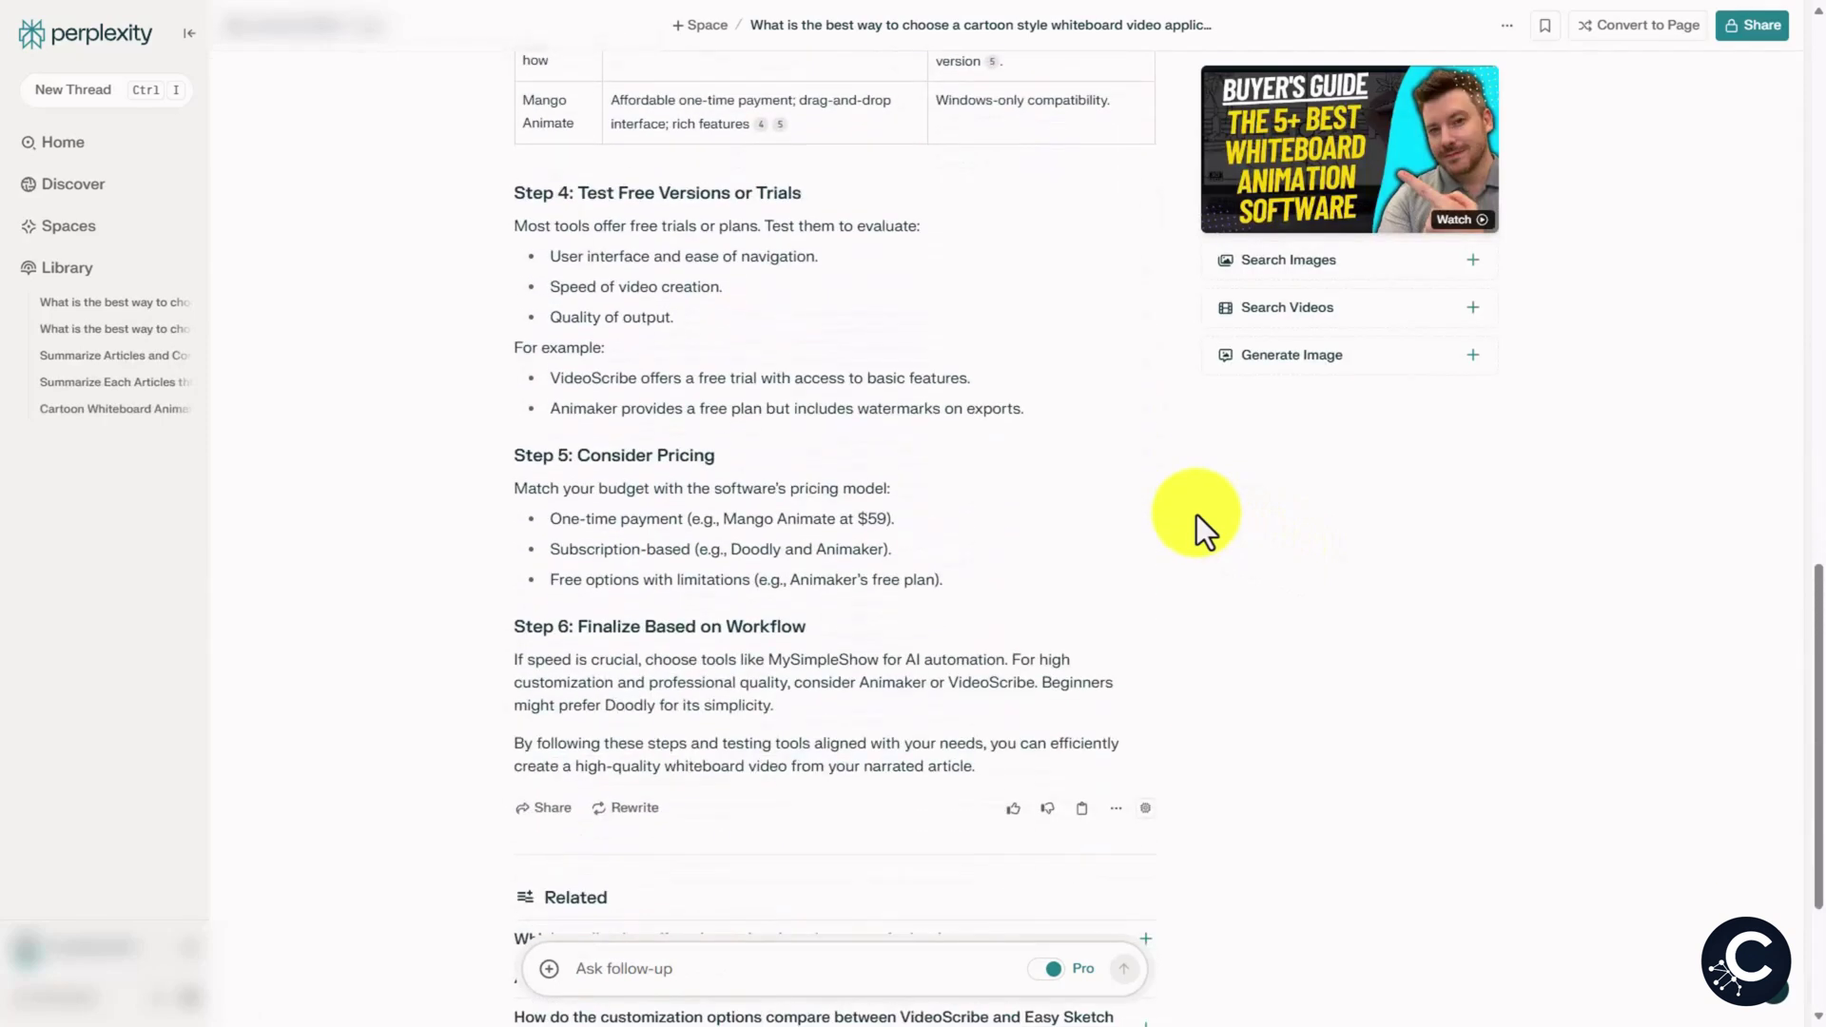
scroll(1152, 518, "down", 1)
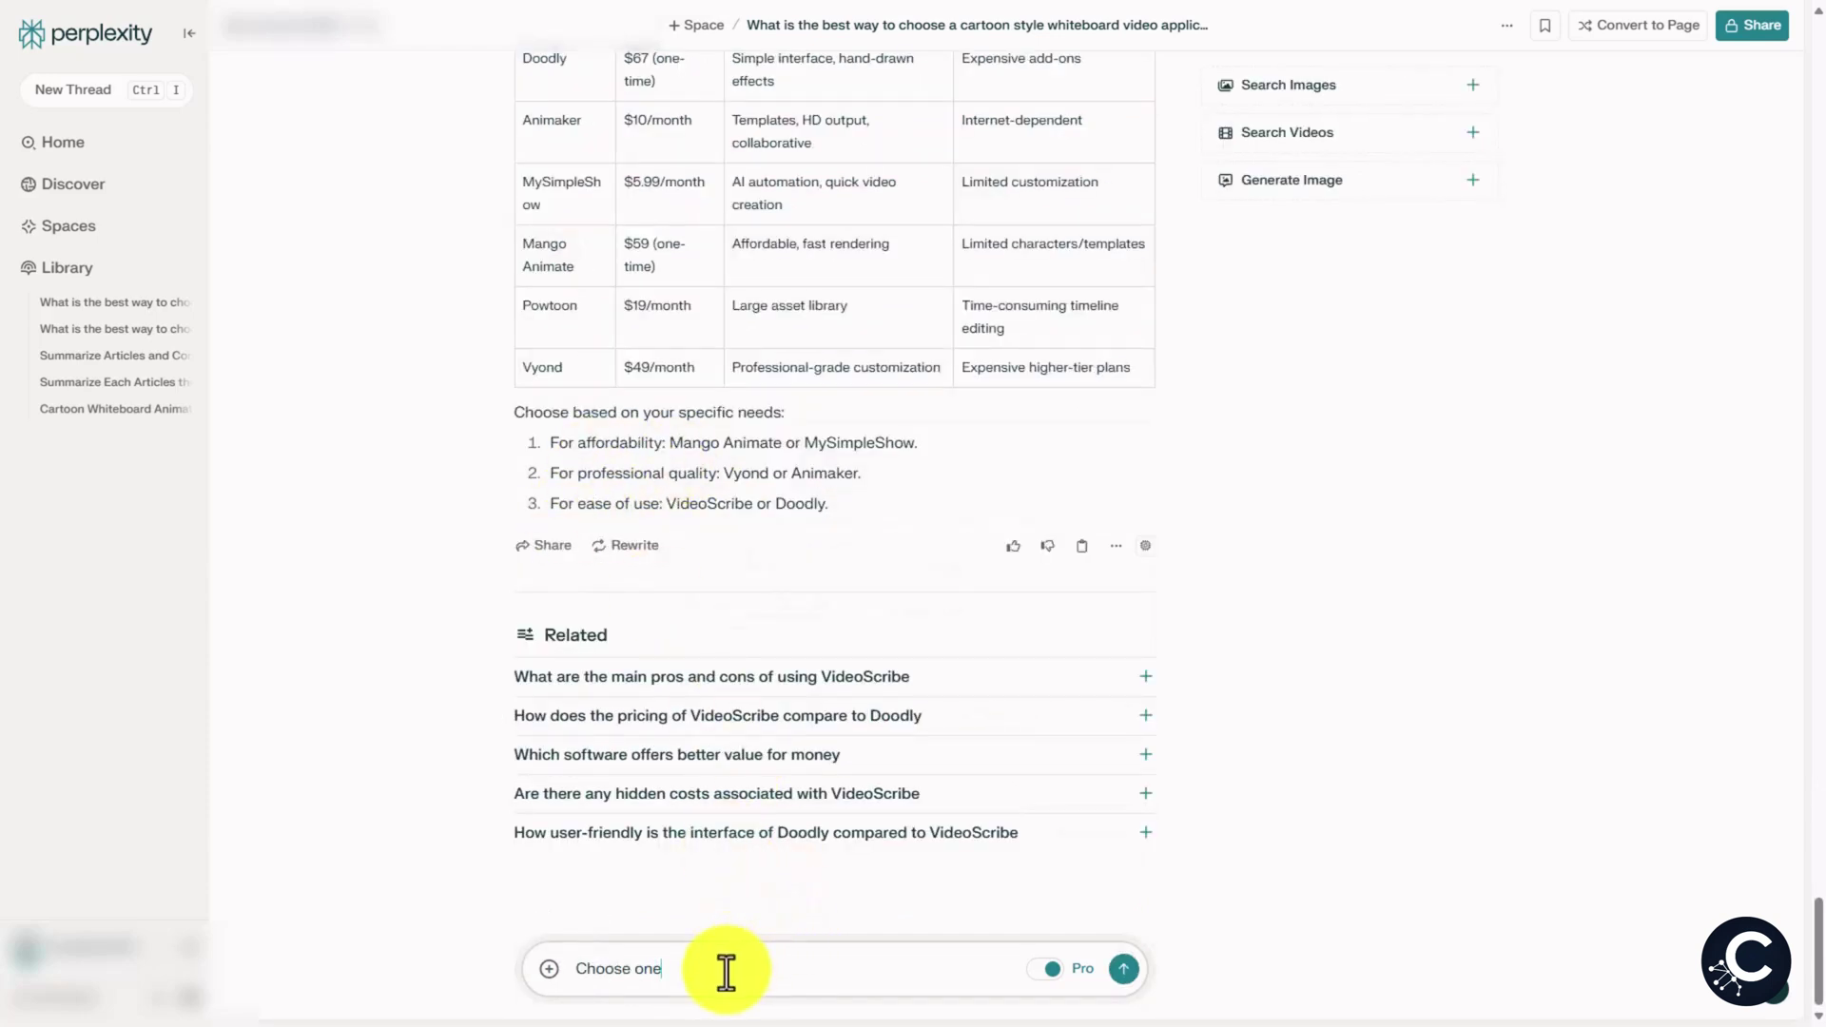
key("Return")
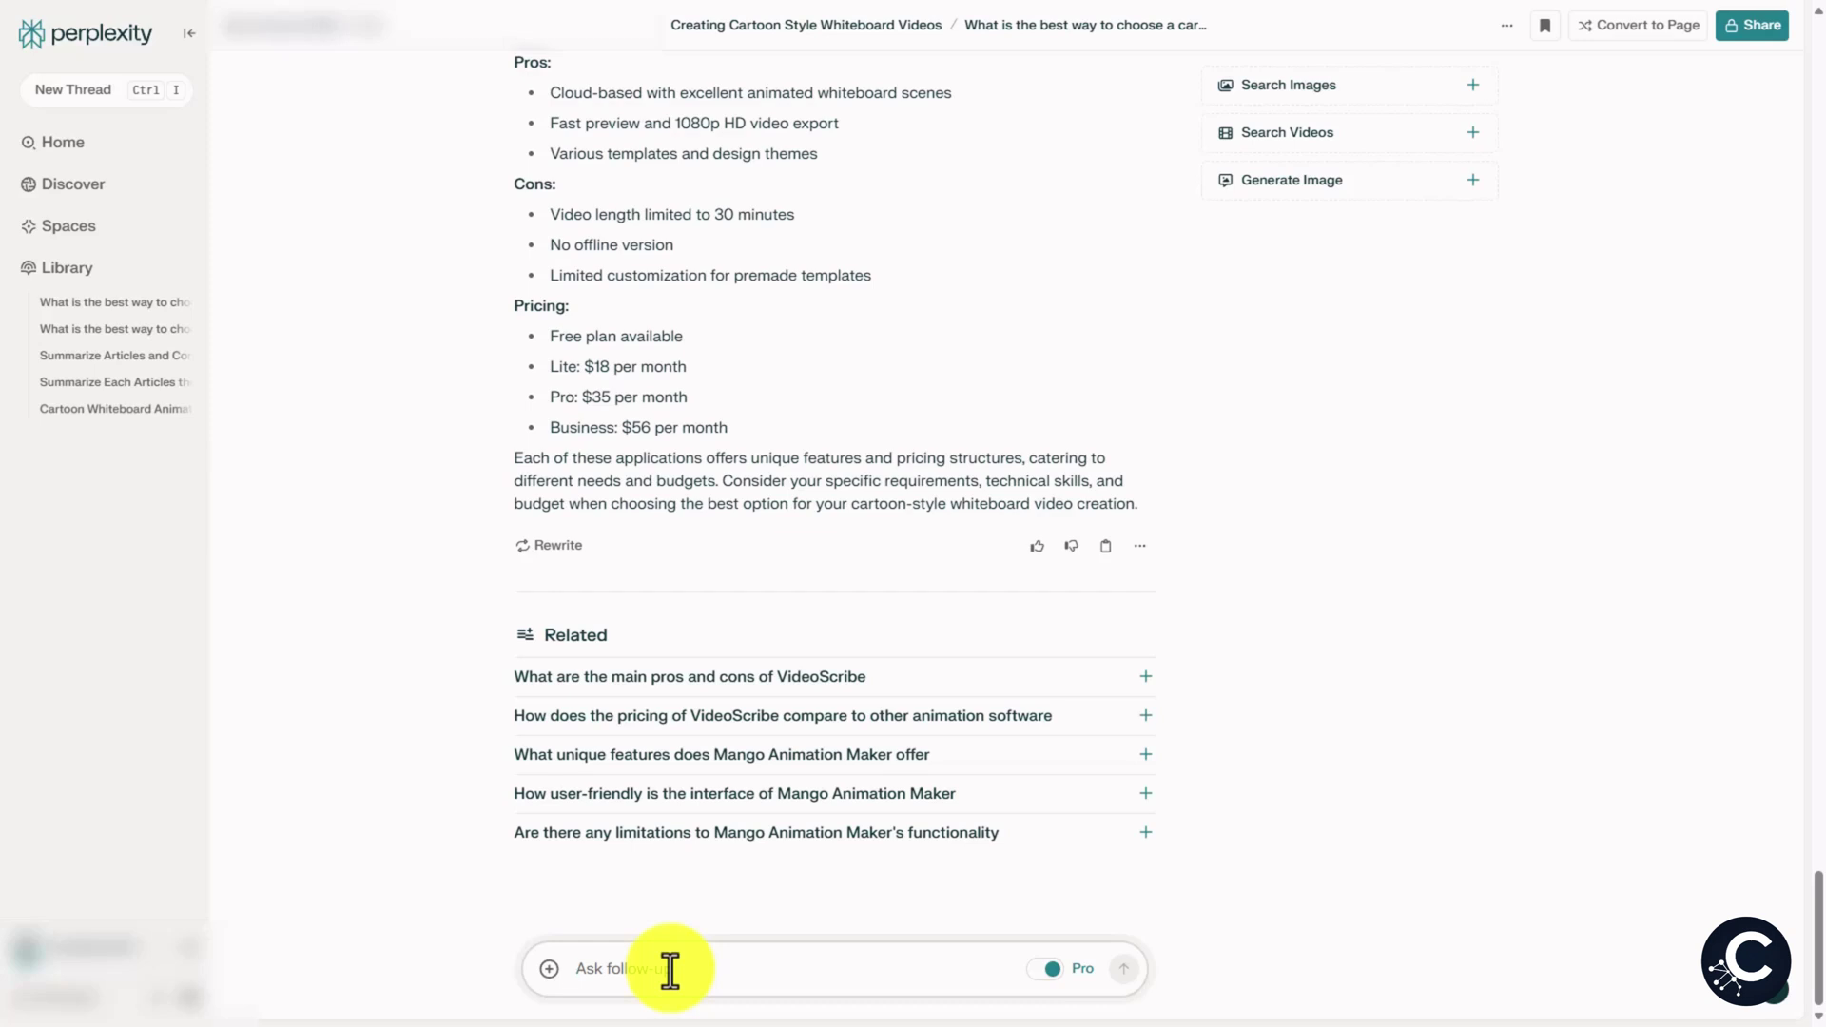
type("choose one")
key("Return")
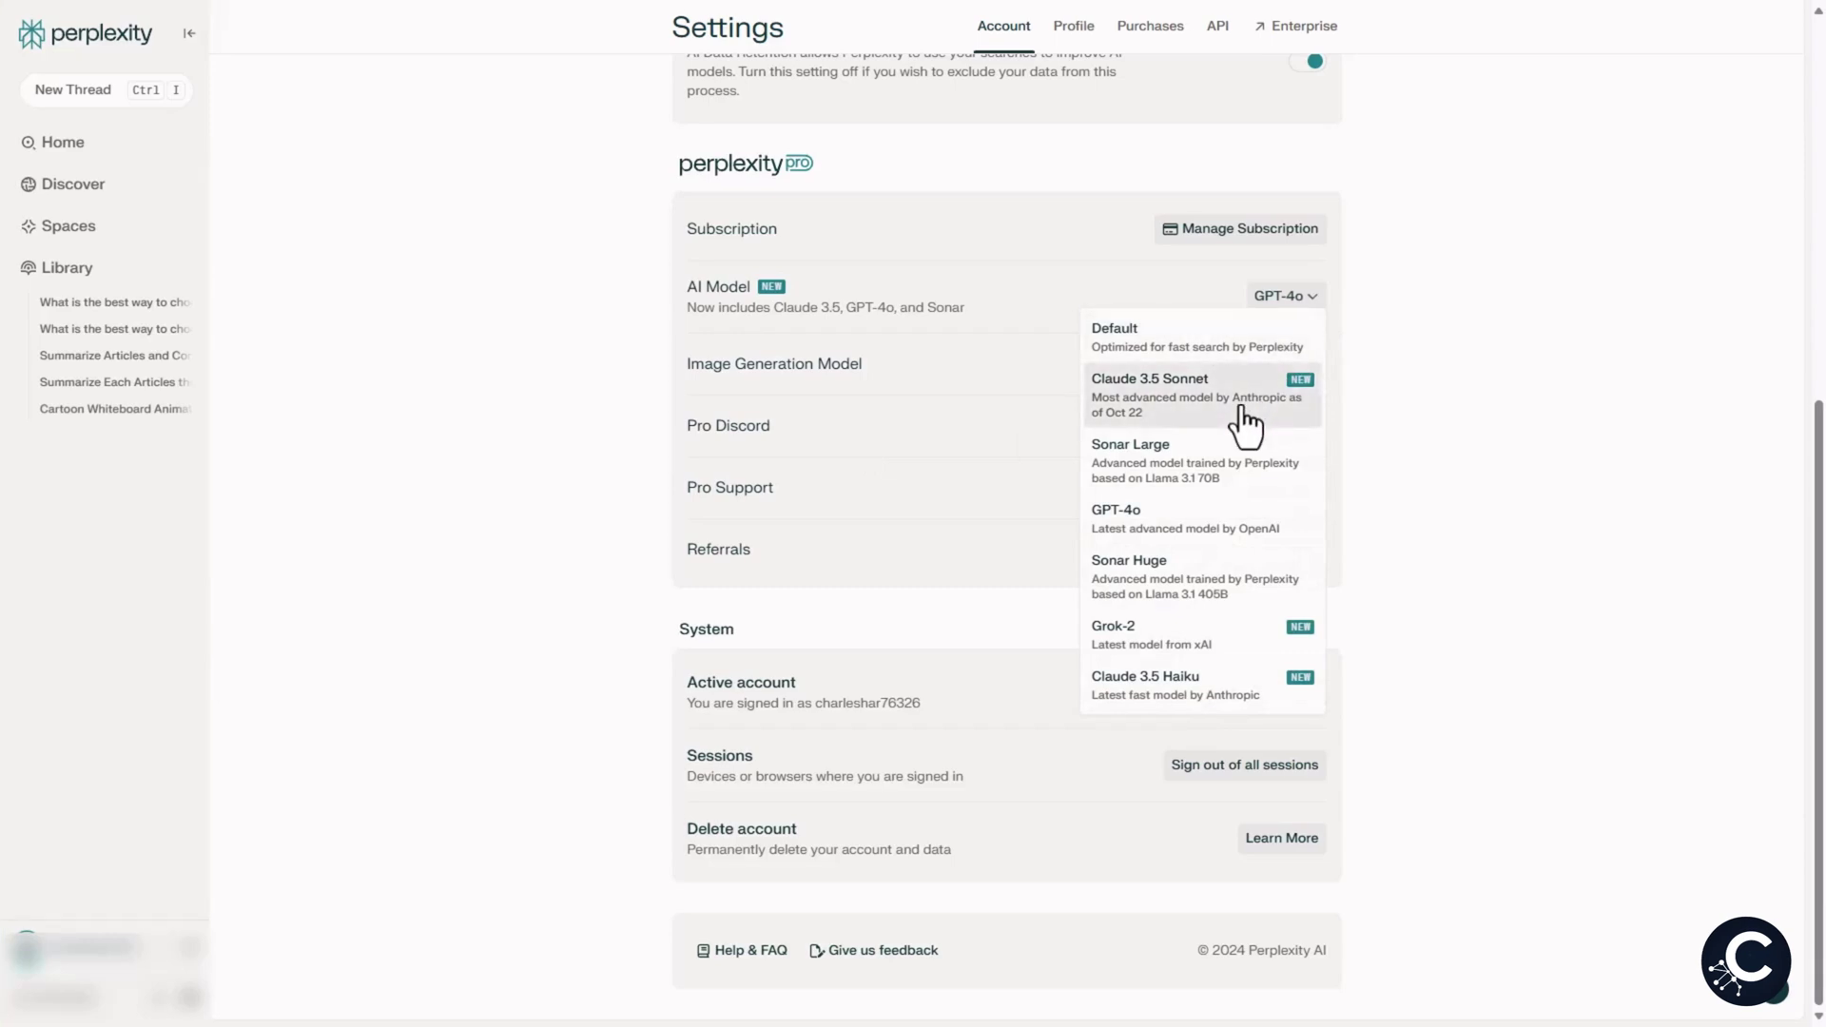
- Set the account's AI Model to Grok-2 and submit the copied whiteboard application question as a new thread
left_click(1144, 652)
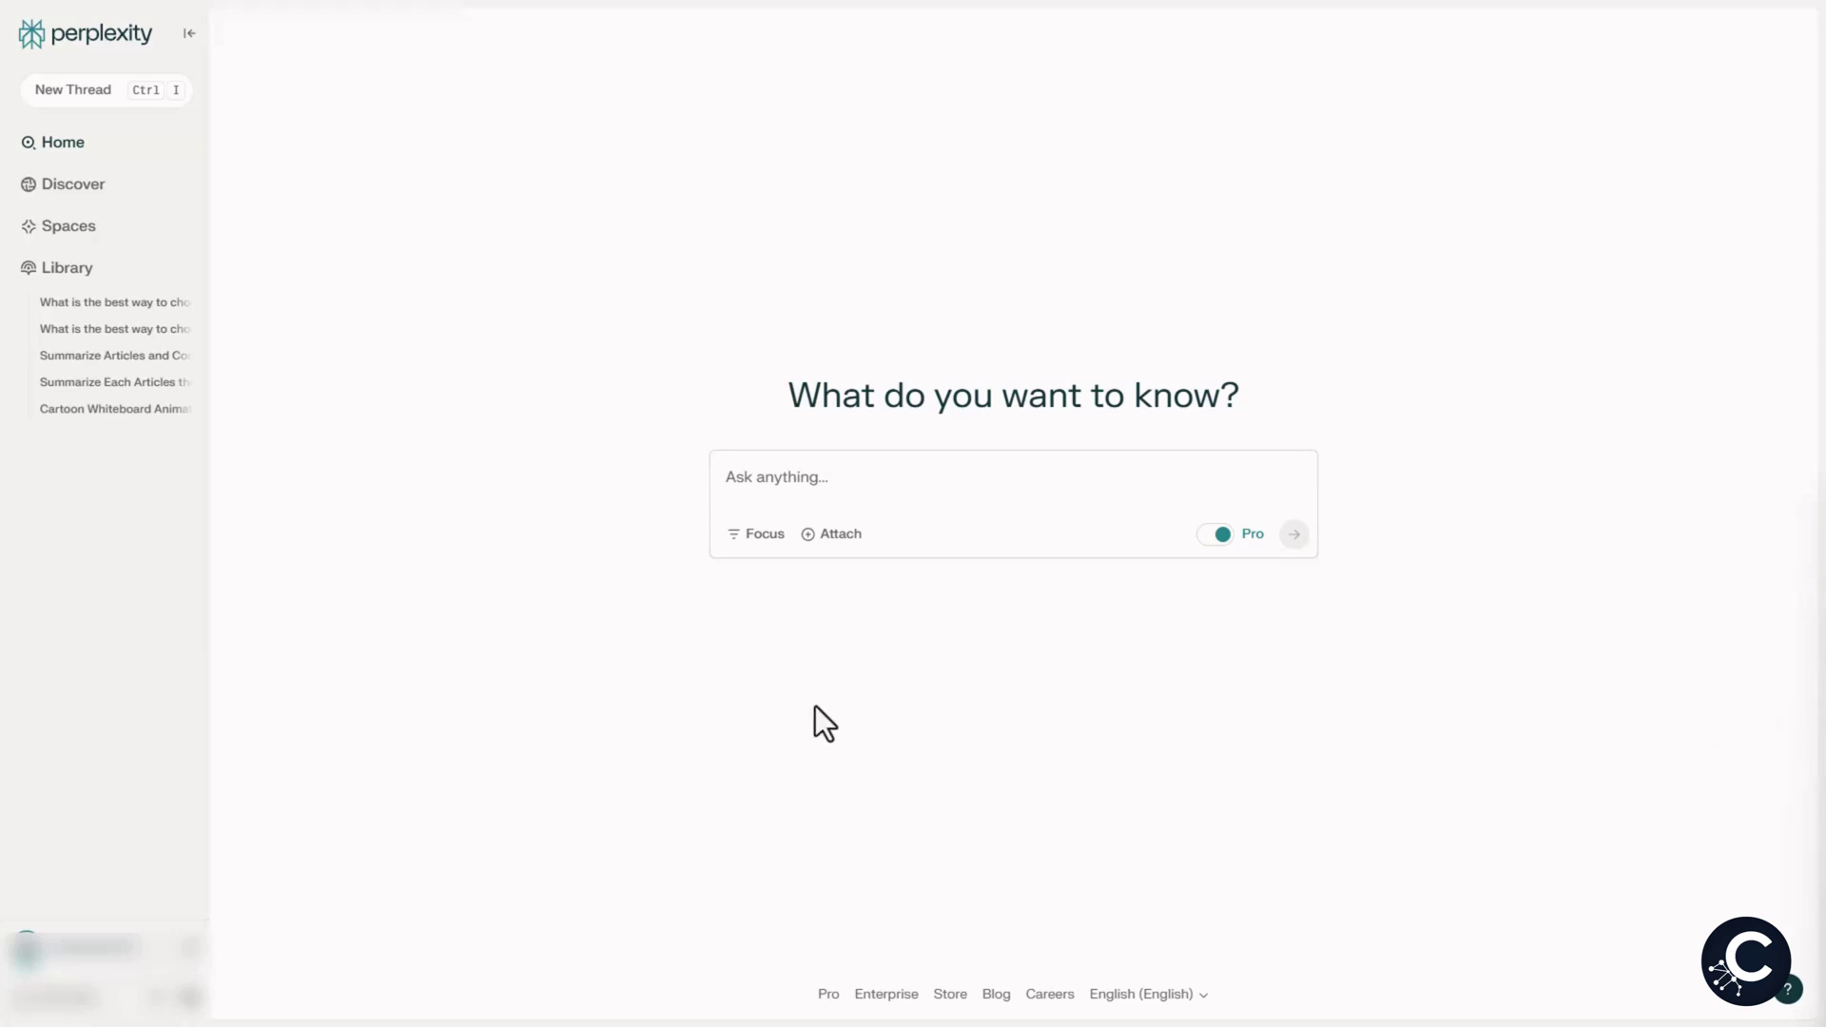
key("ctrl+v")
left_click(1292, 547)
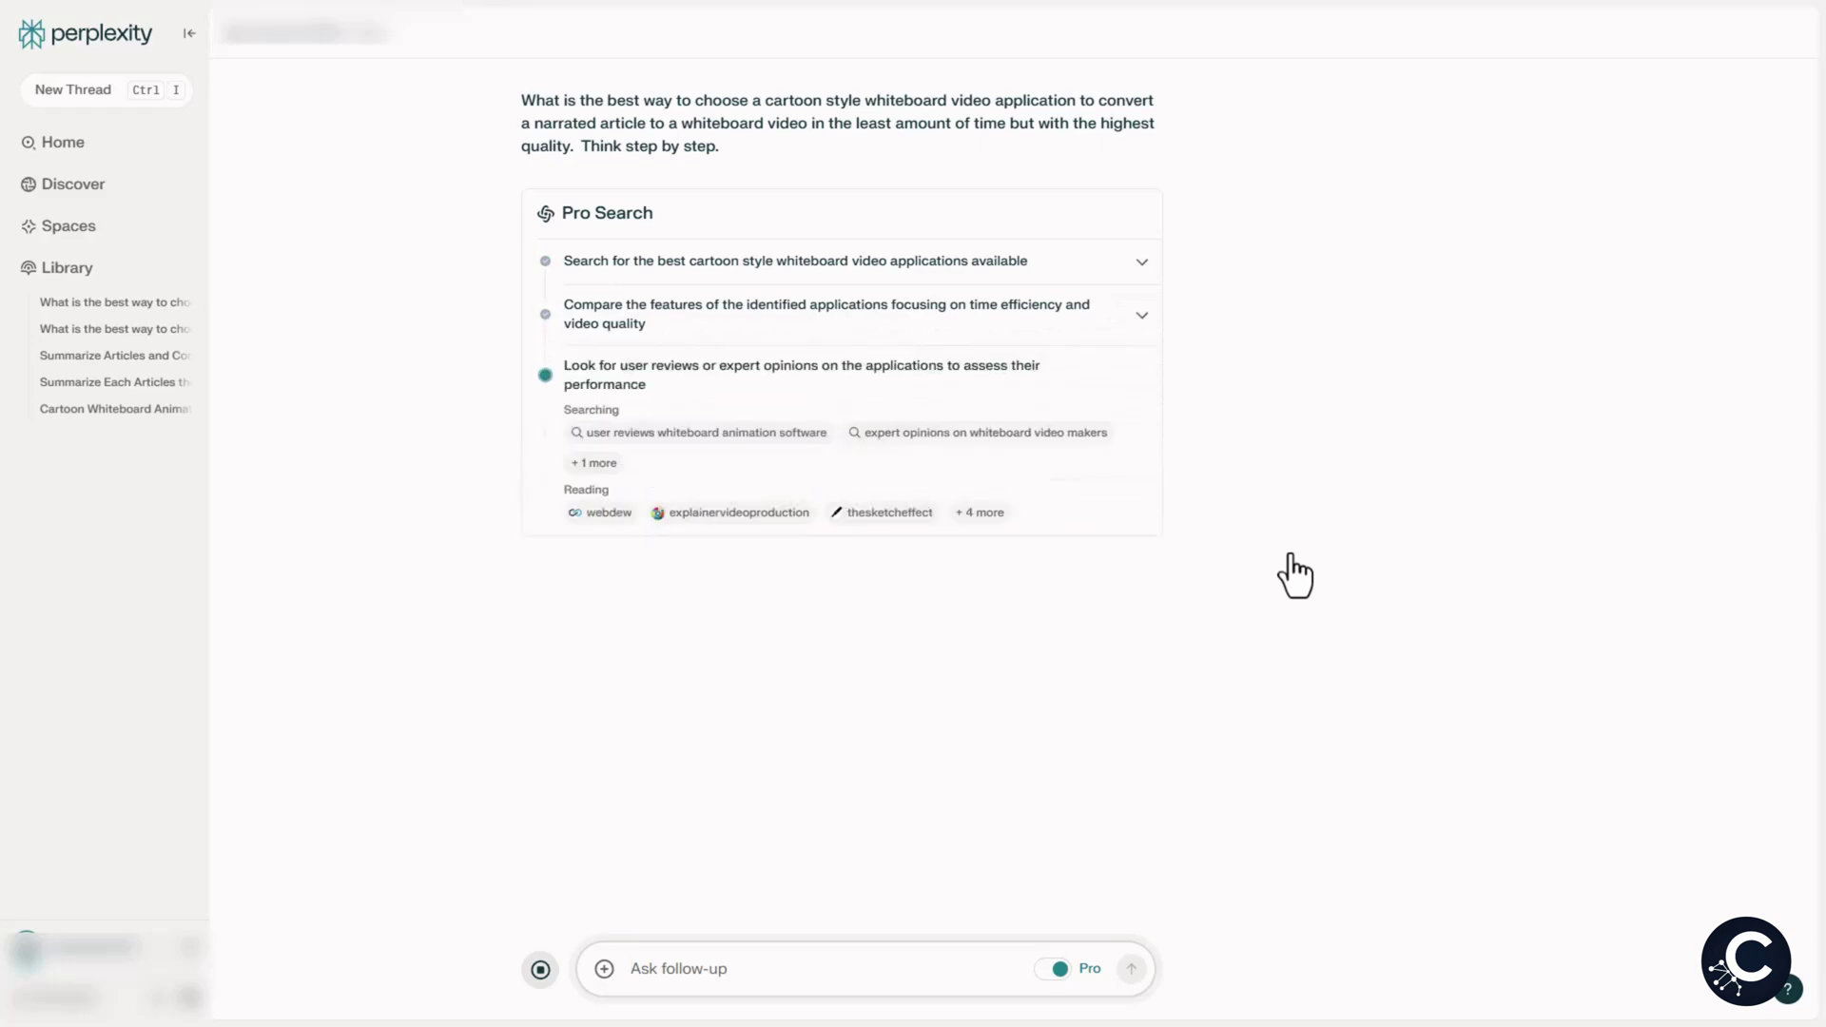
- Submit the follow-ups "According to user input, rank the applications", "Pros, Cons and Pricing" and "choose one" in the Grok-2 thread
scroll(956, 521, "down", 15)
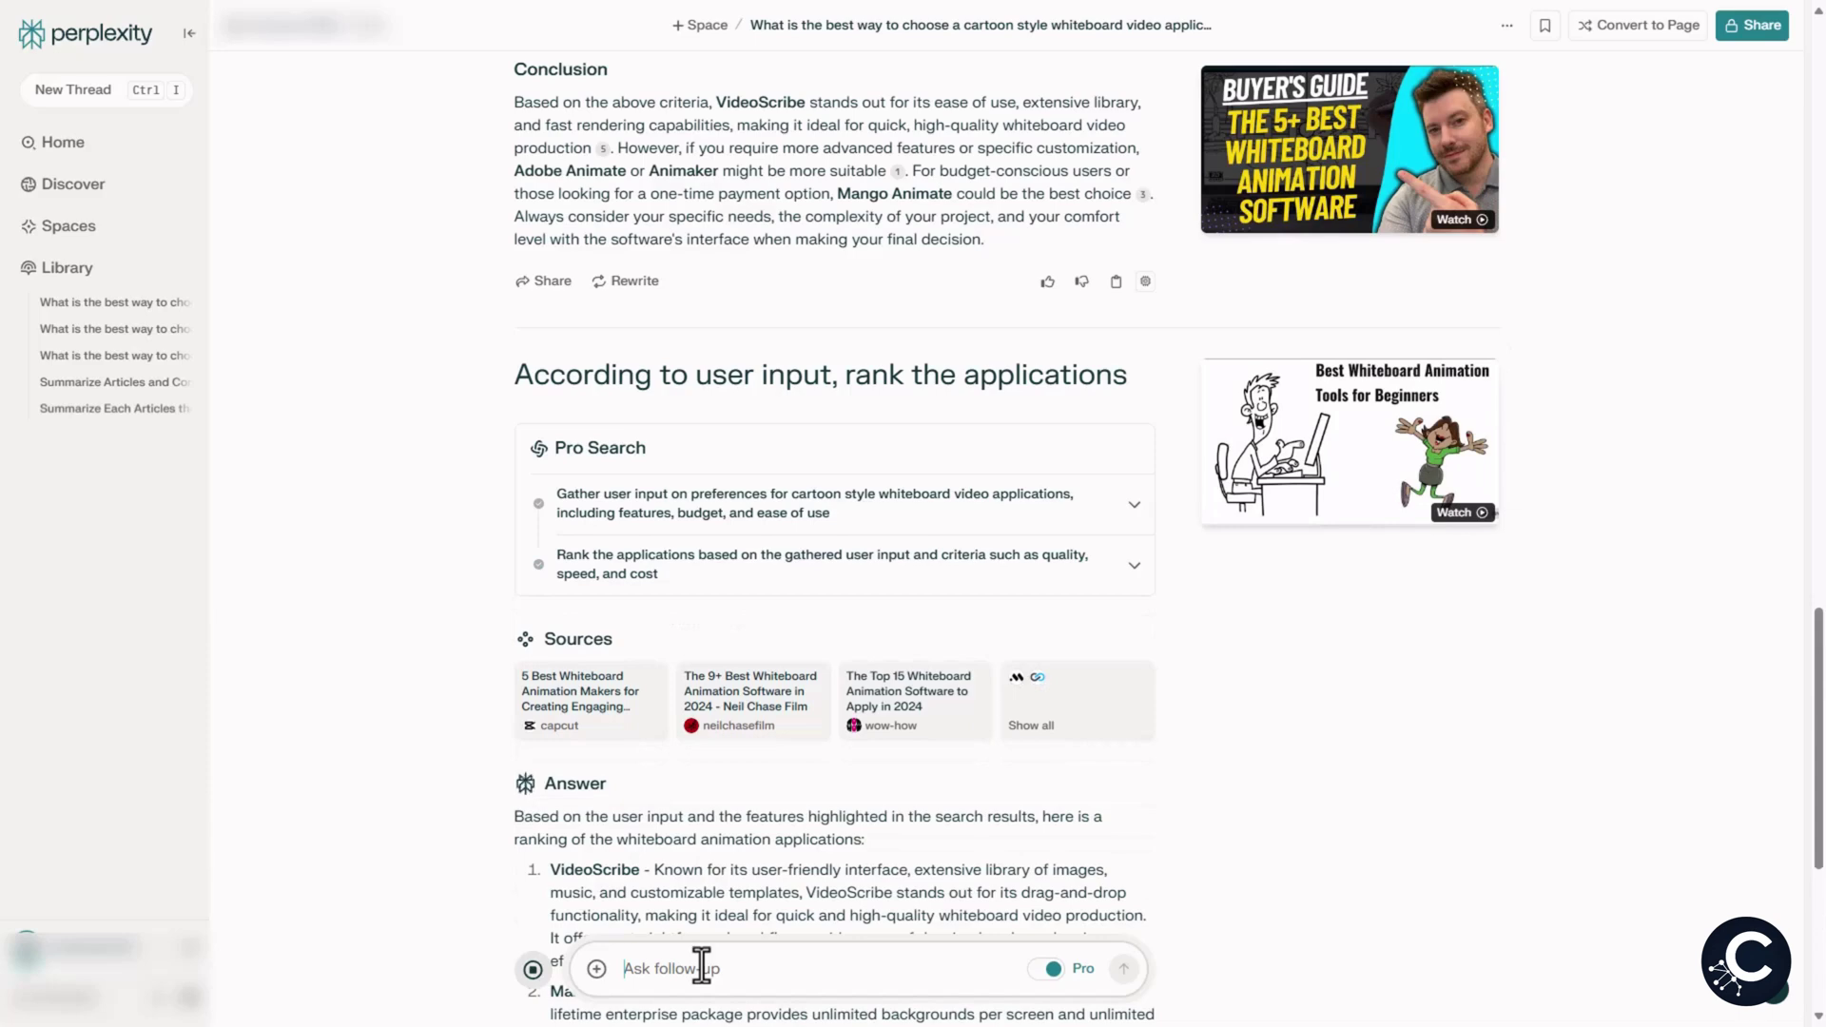
scroll(603, 920, "down", 7)
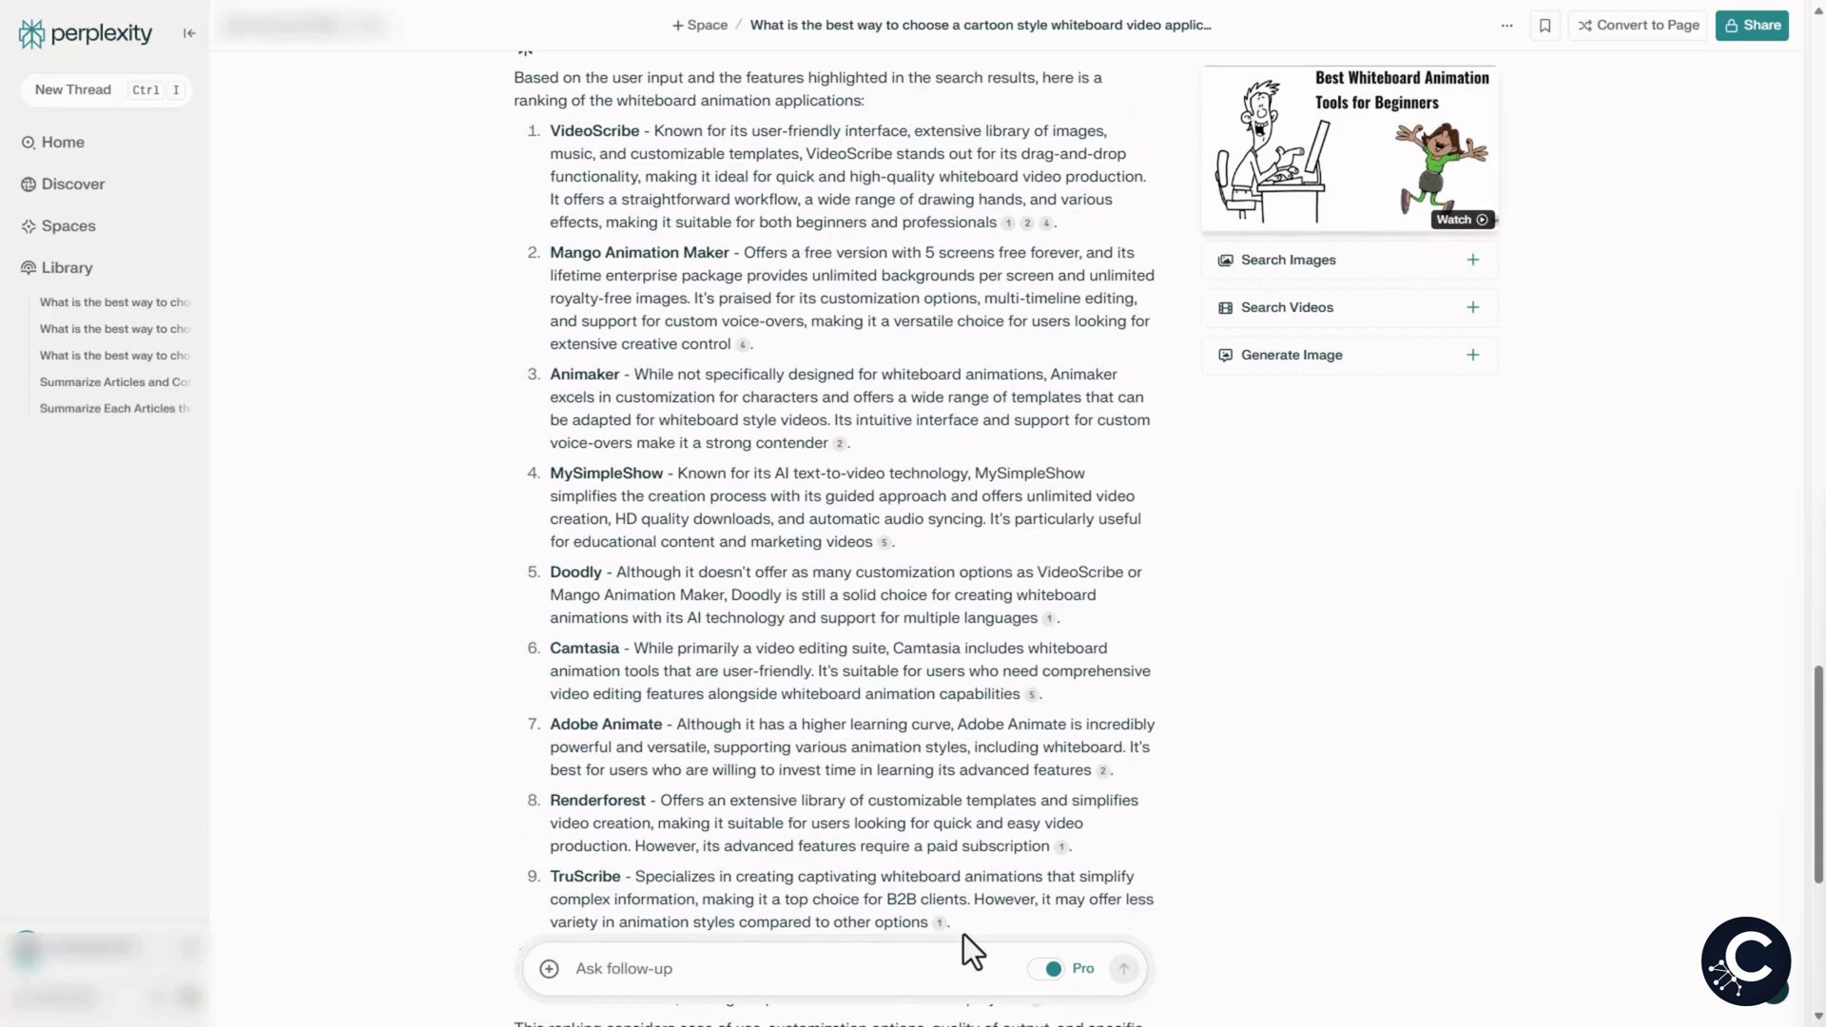
scroll(962, 934, "down", 5)
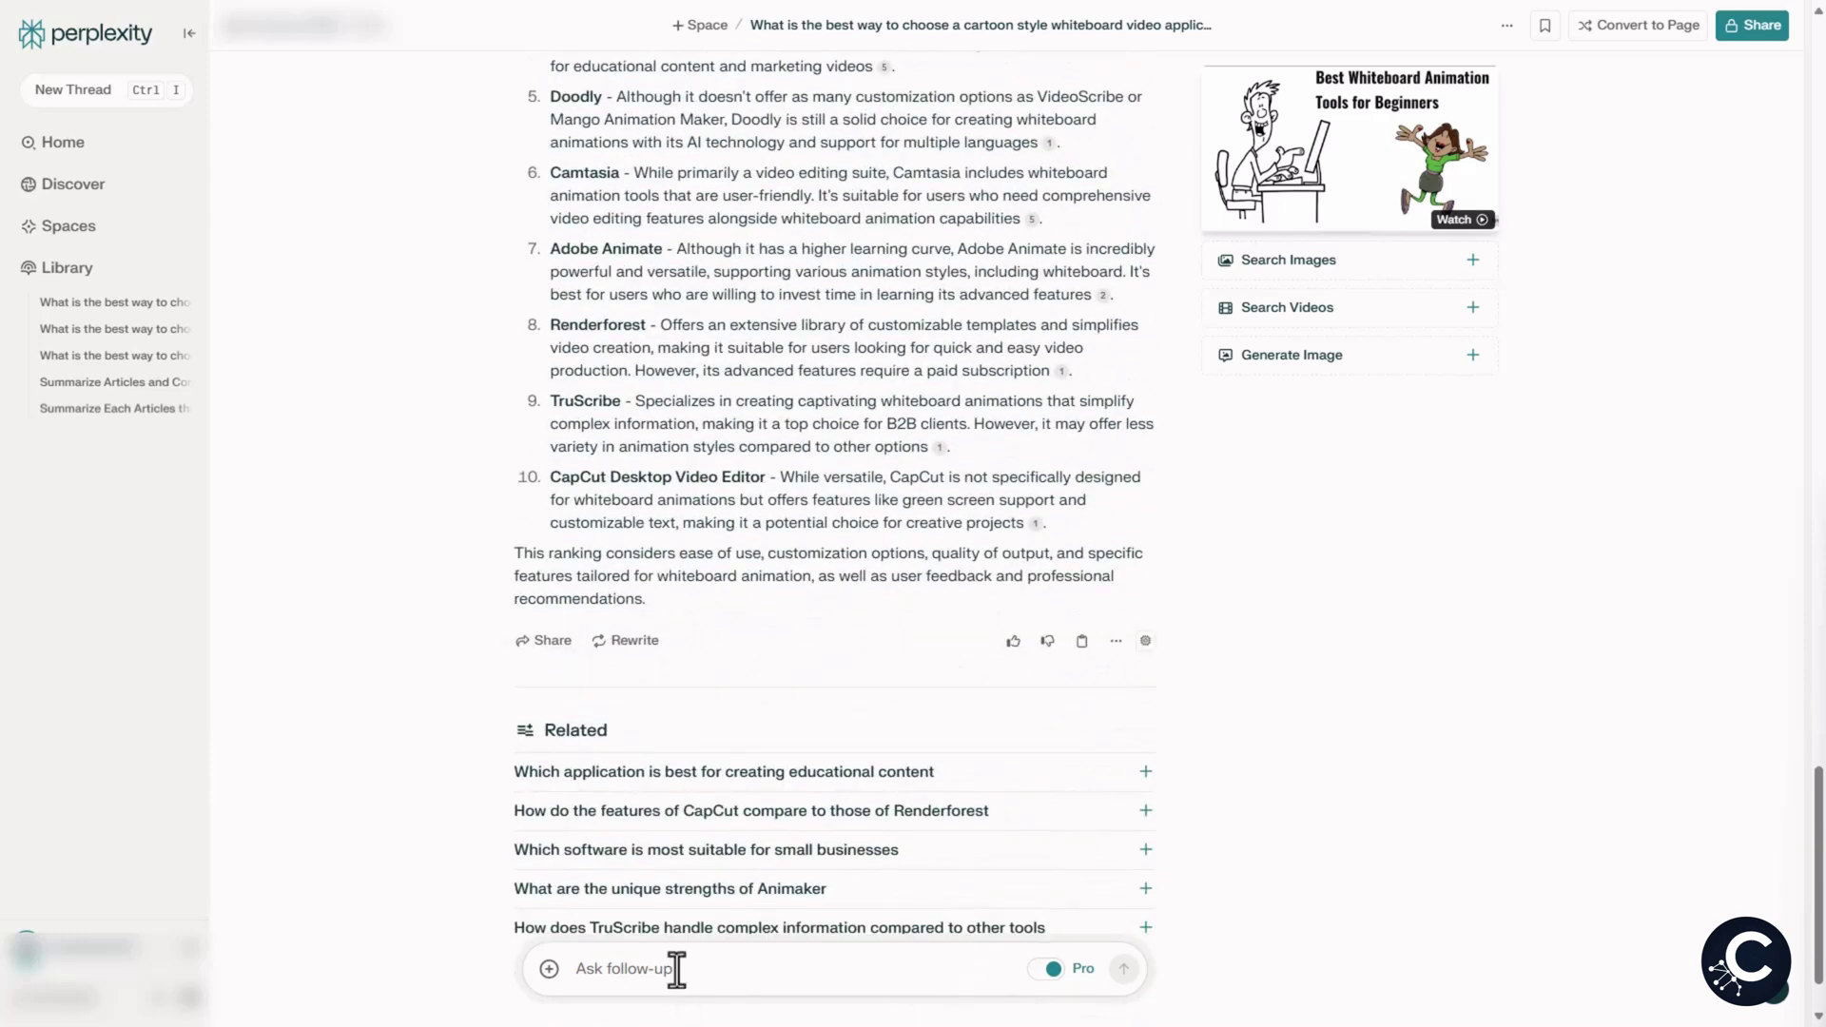
left_click(678, 968)
key("ctrl+v")
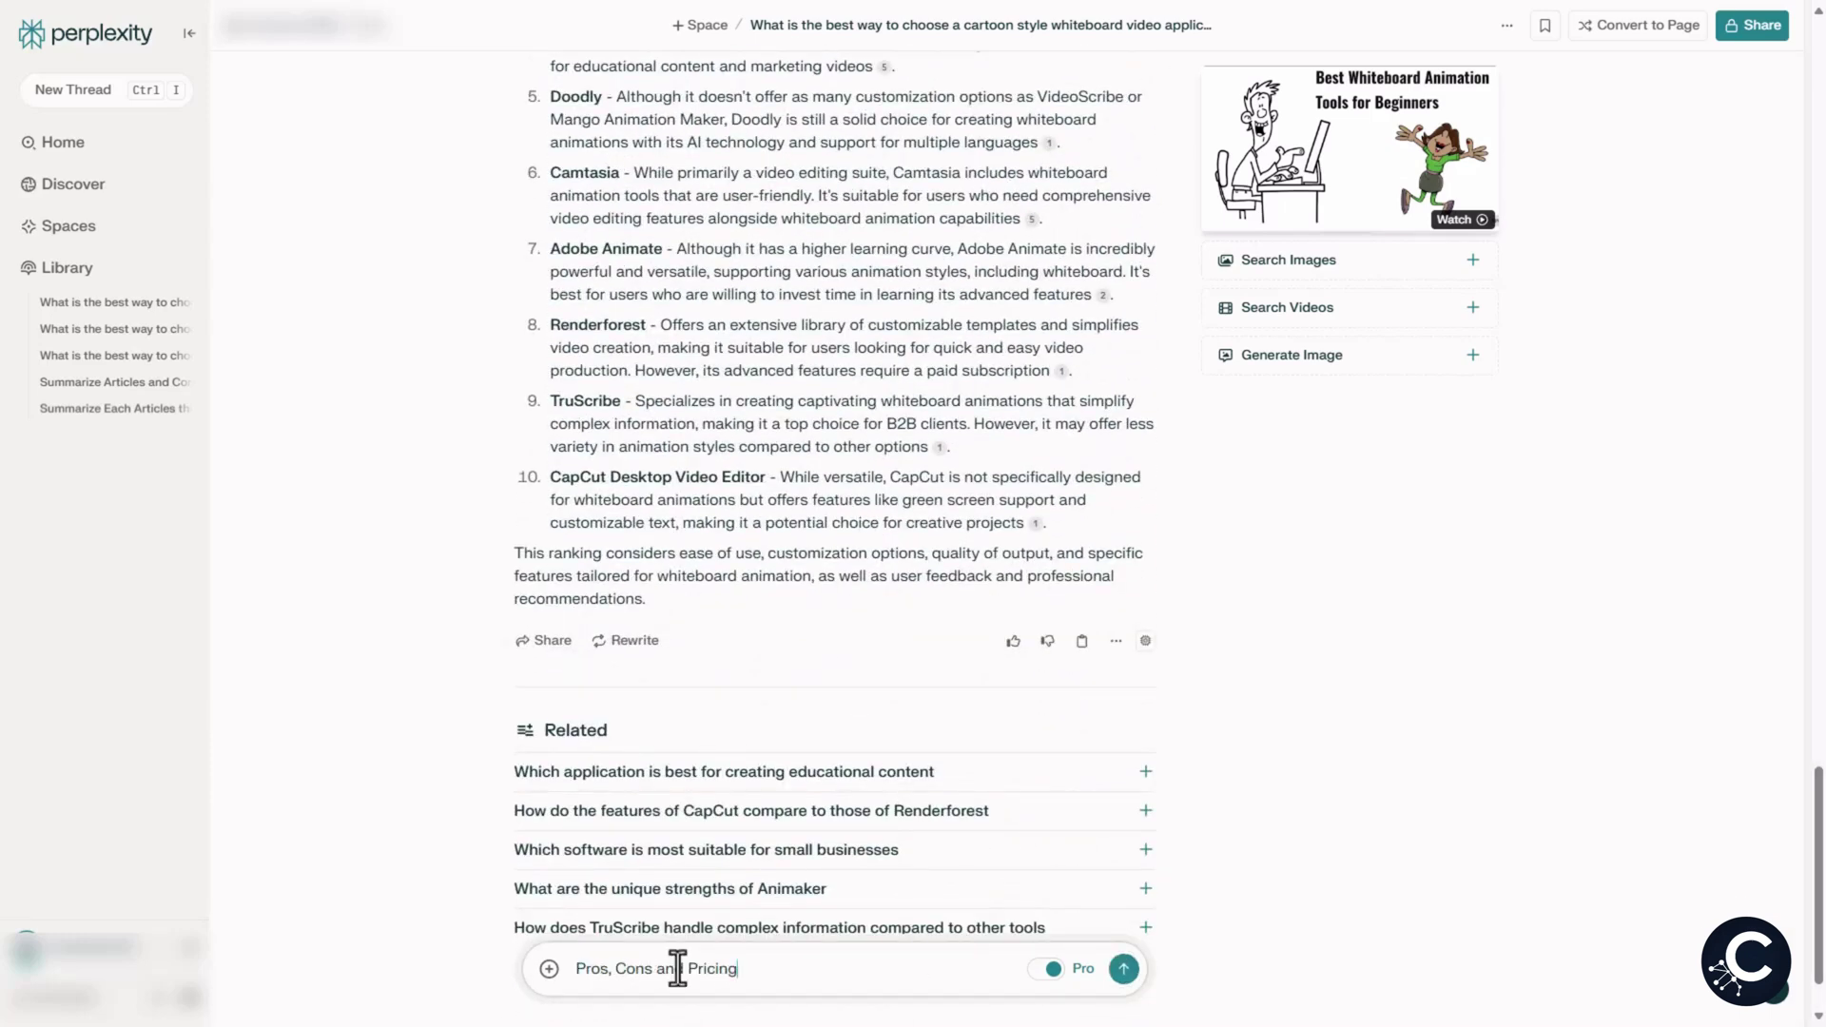
key("Return")
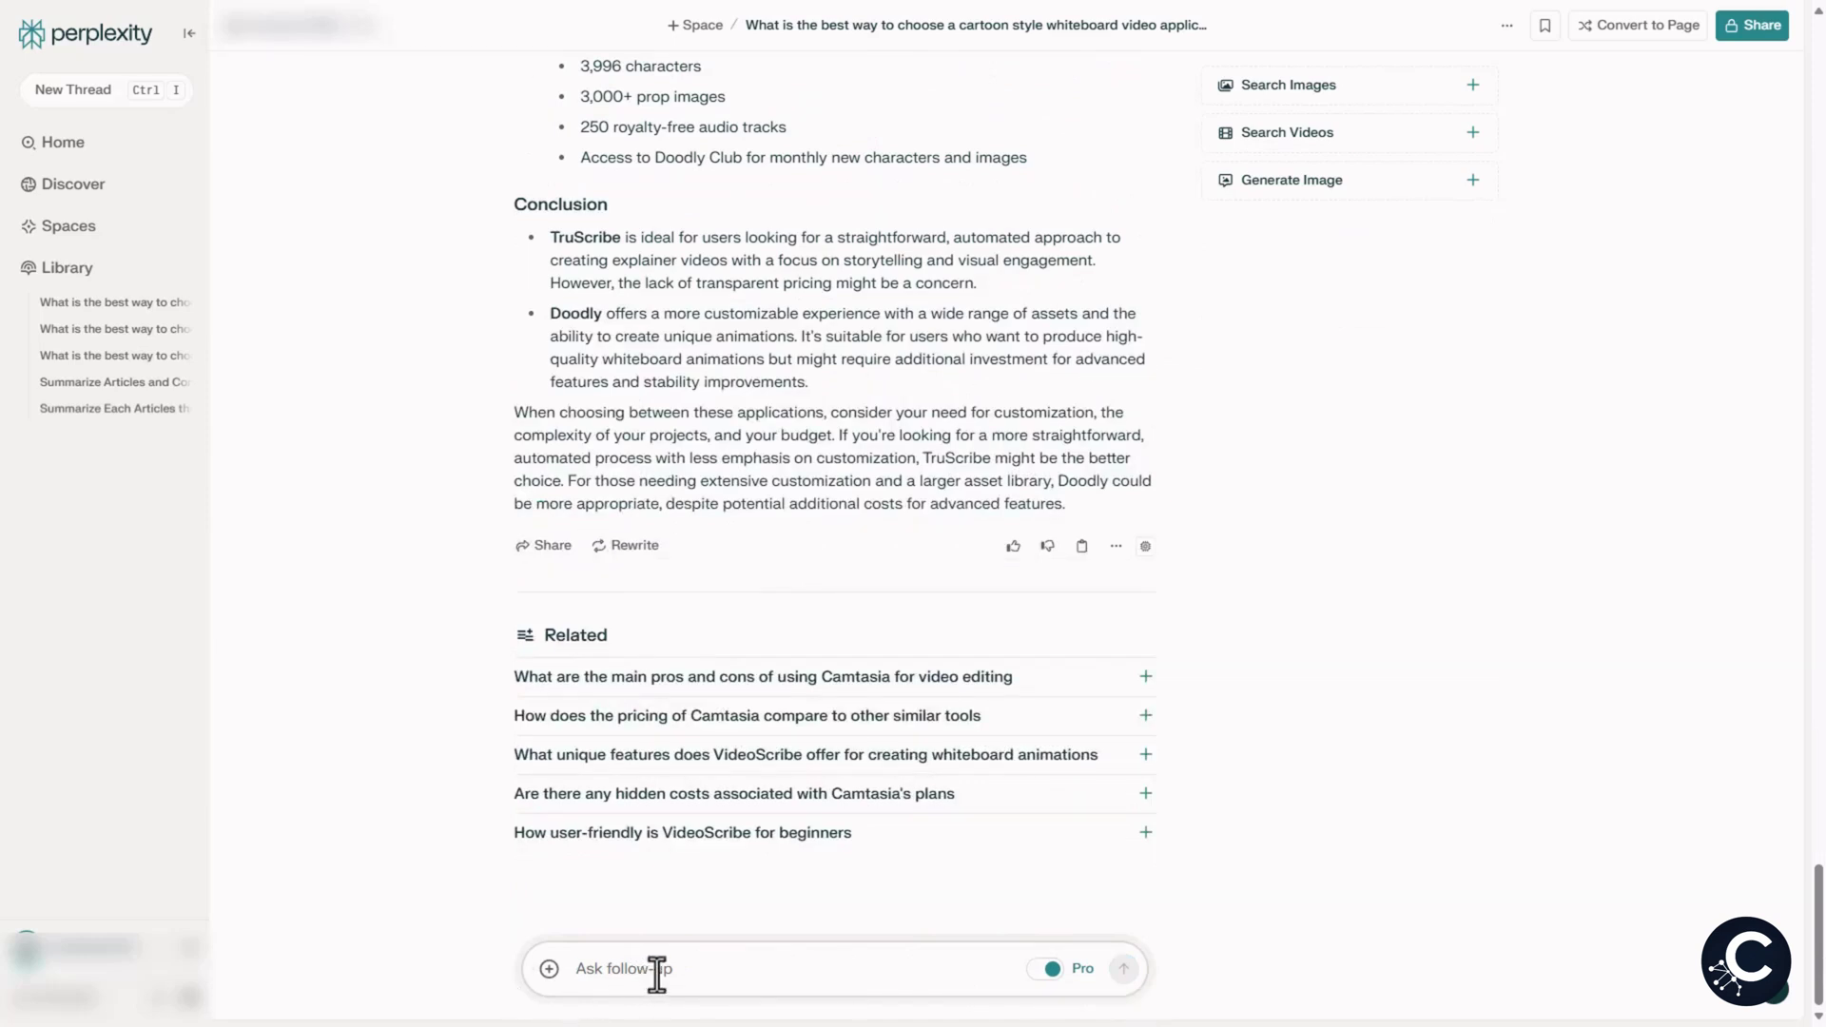
type("choose one")
left_click(1124, 972)
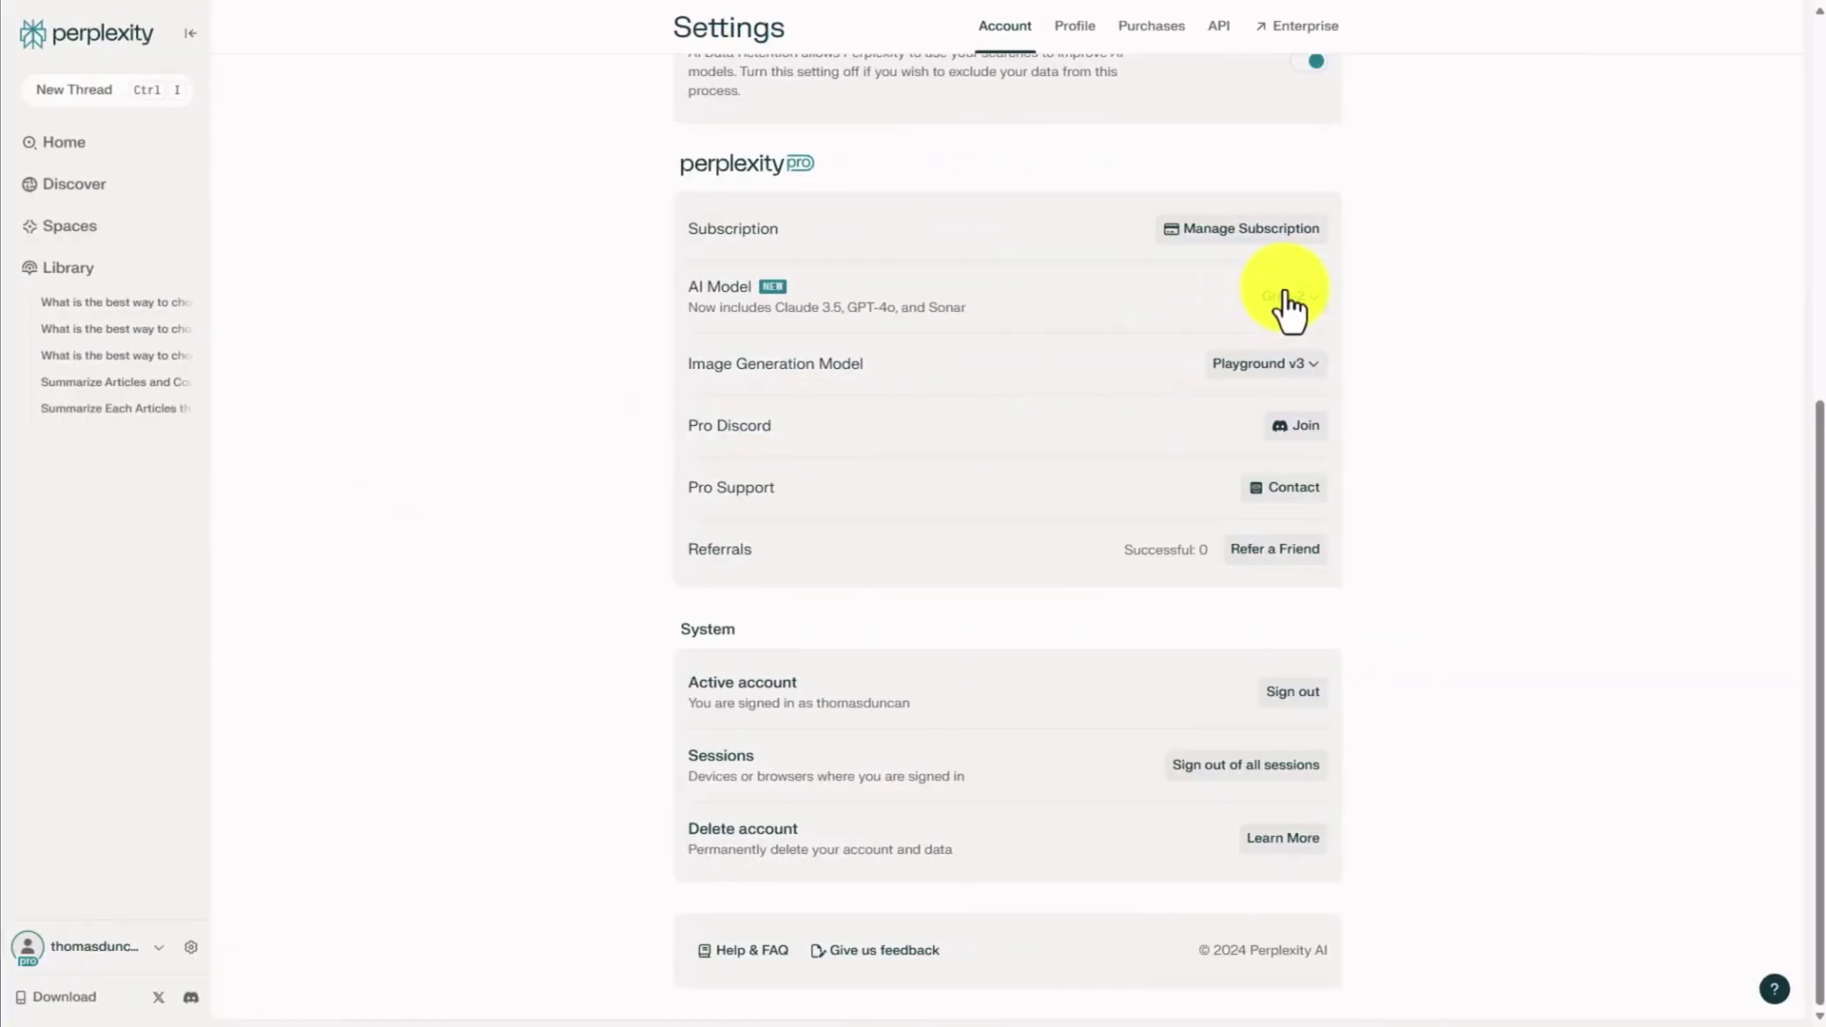
- Set the account's AI Model to Claude 3.5 Sonnet and submit the copied whiteboard application question as a new thread
left_click(1283, 299)
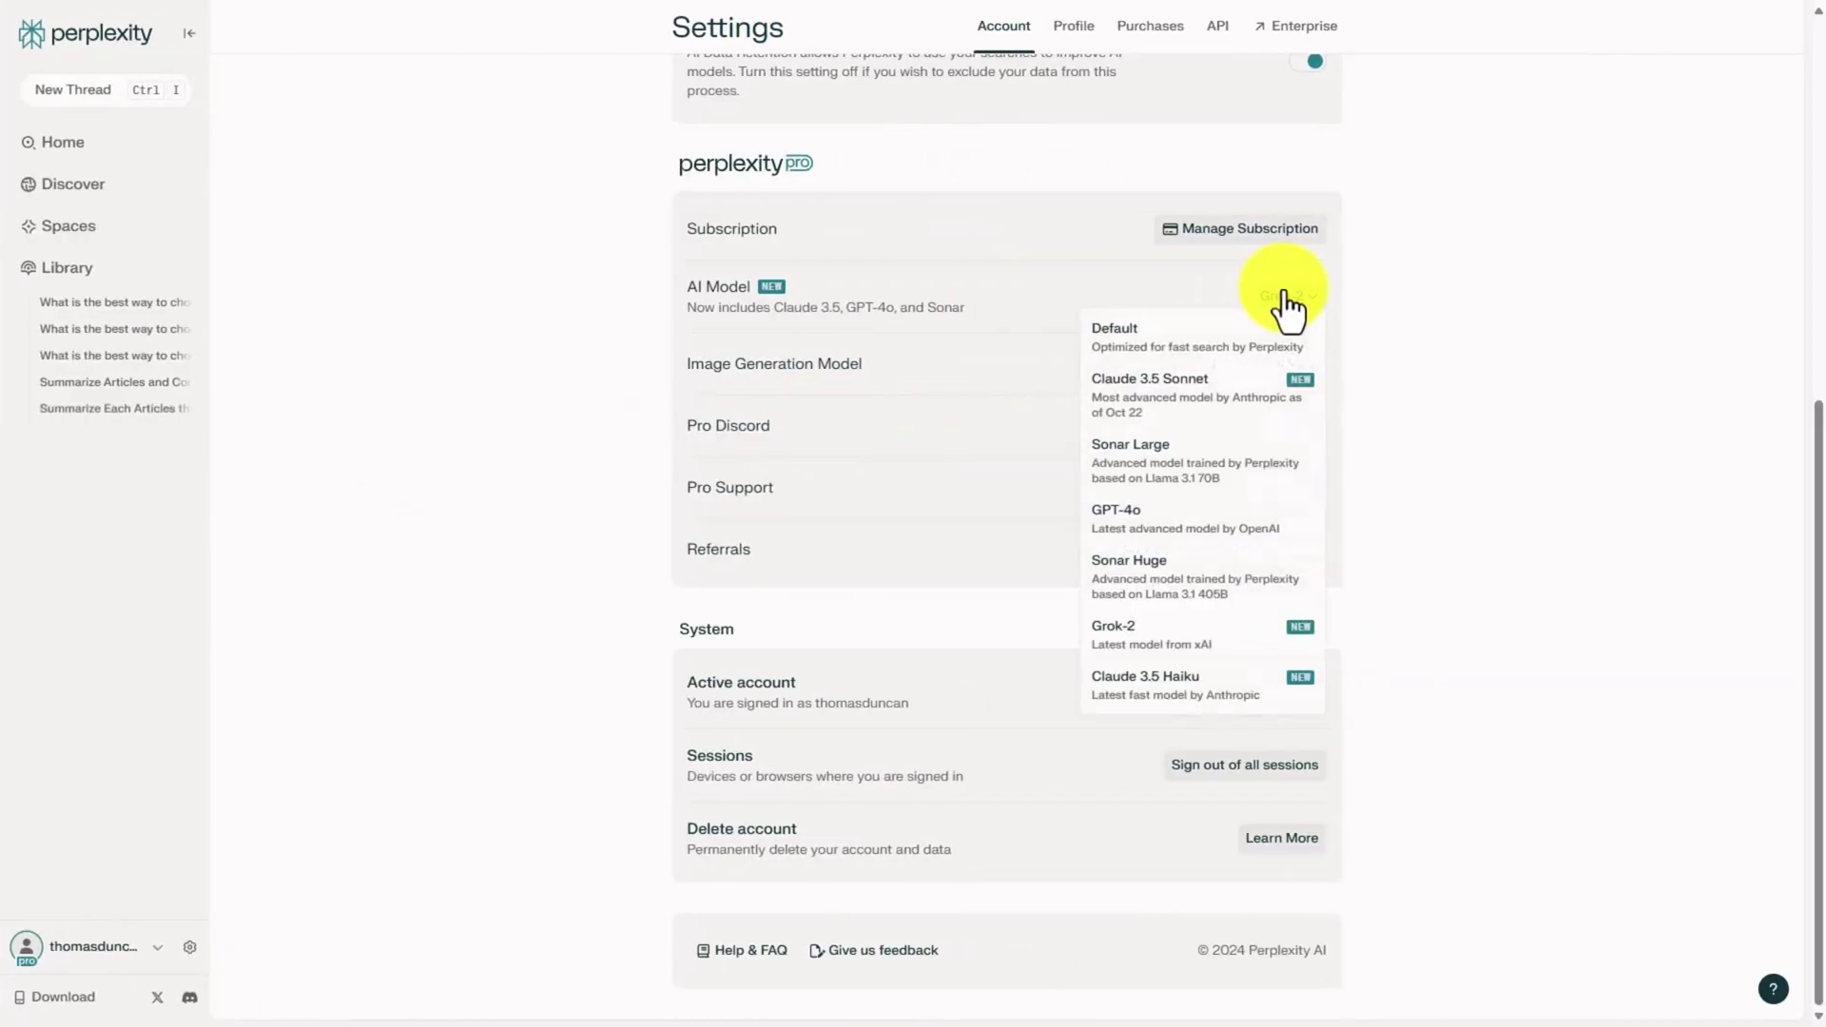
left_click(1175, 399)
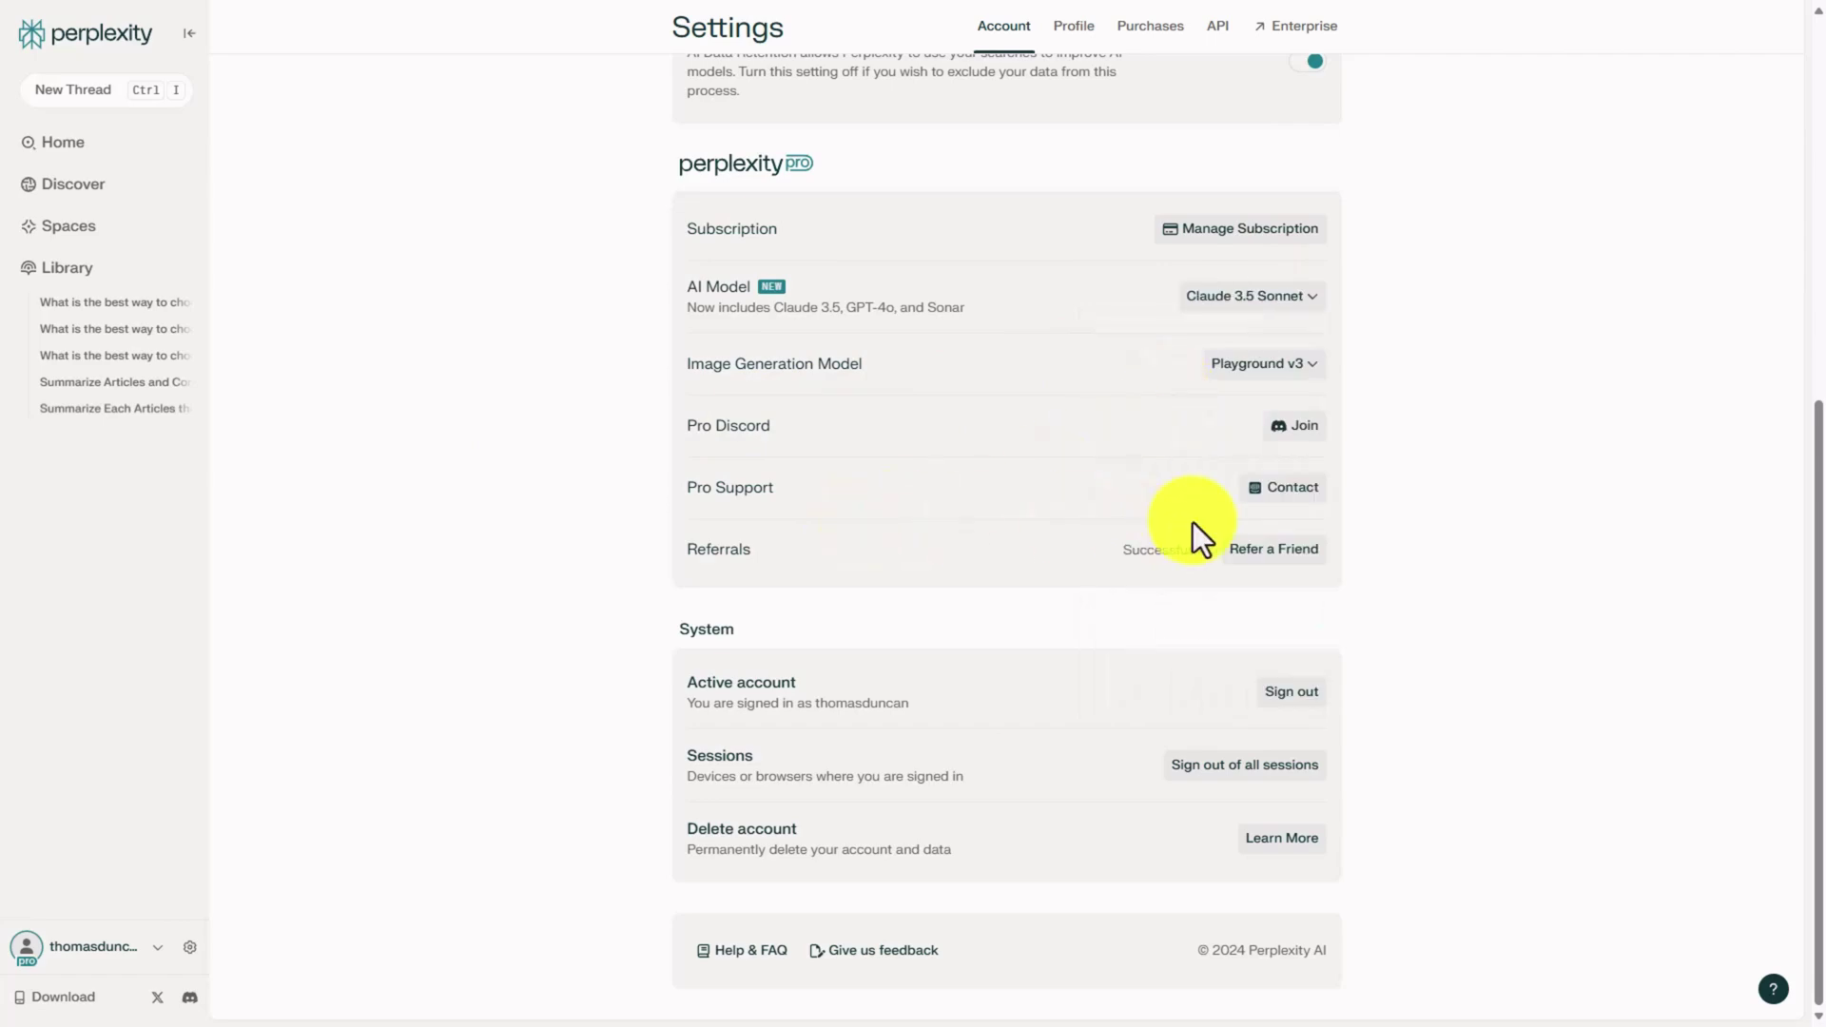
left_click(49, 145)
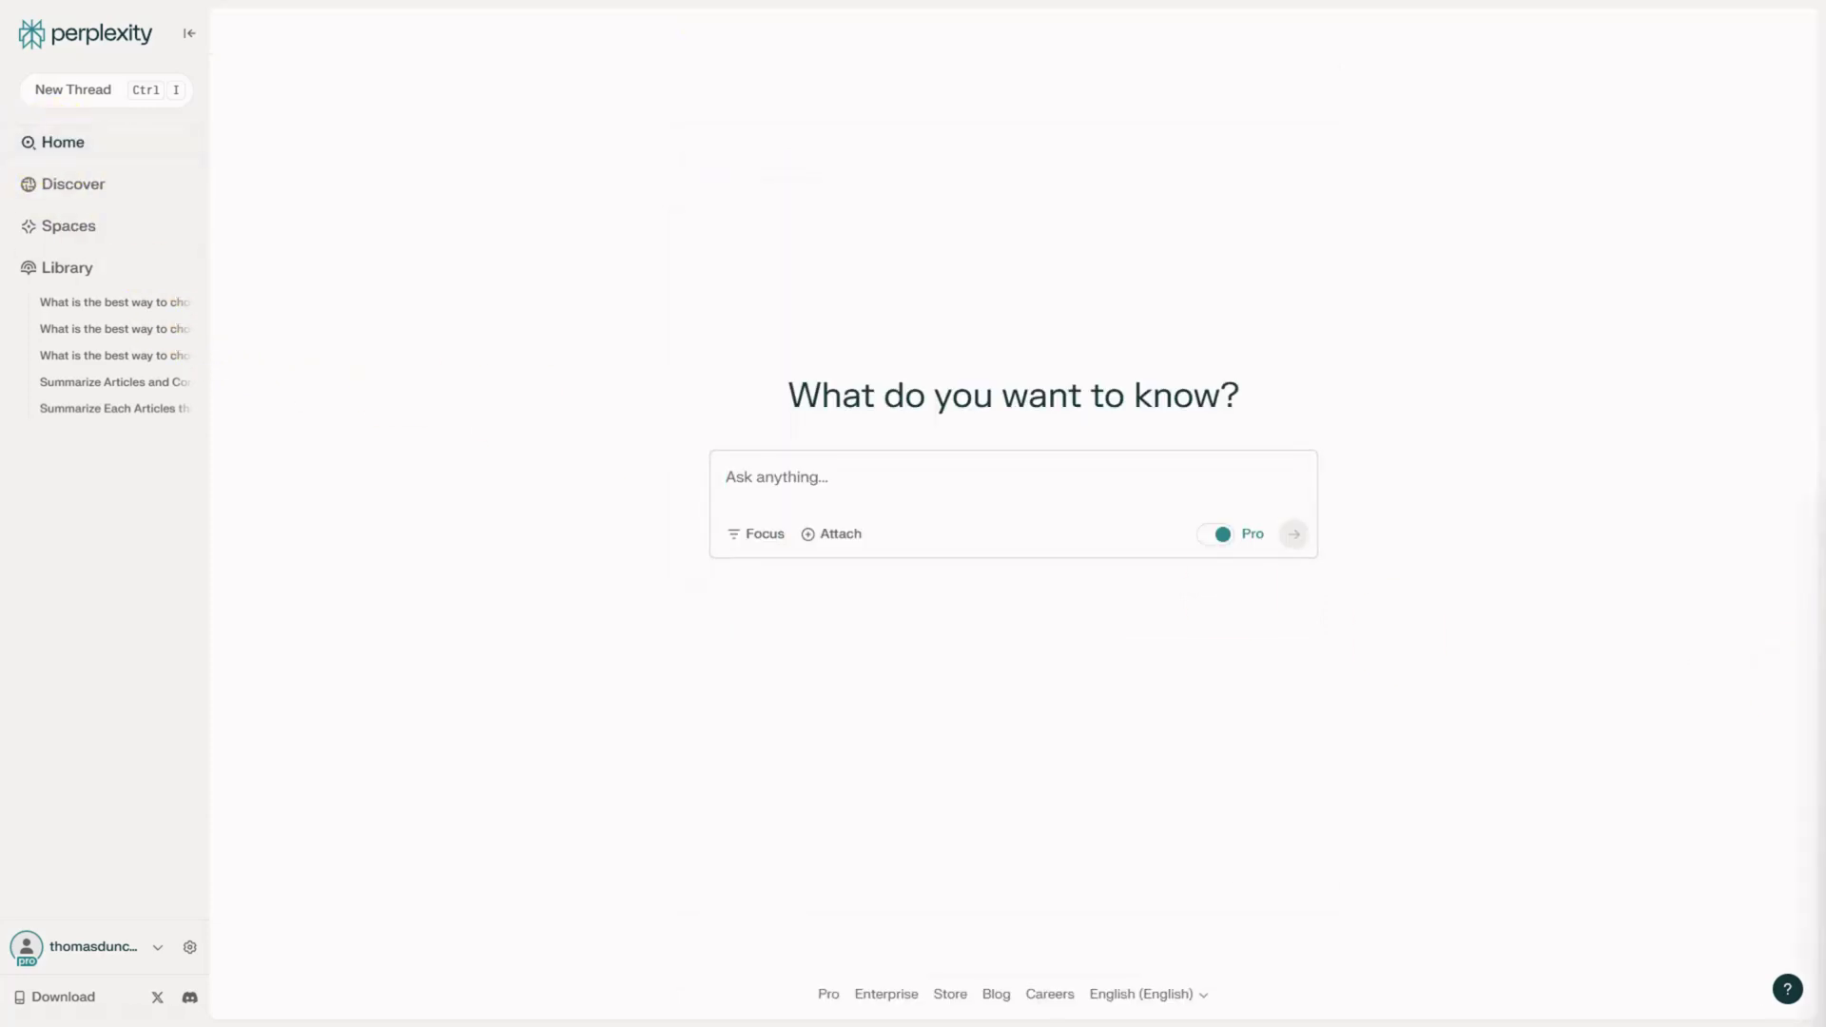
key("ctrl+v")
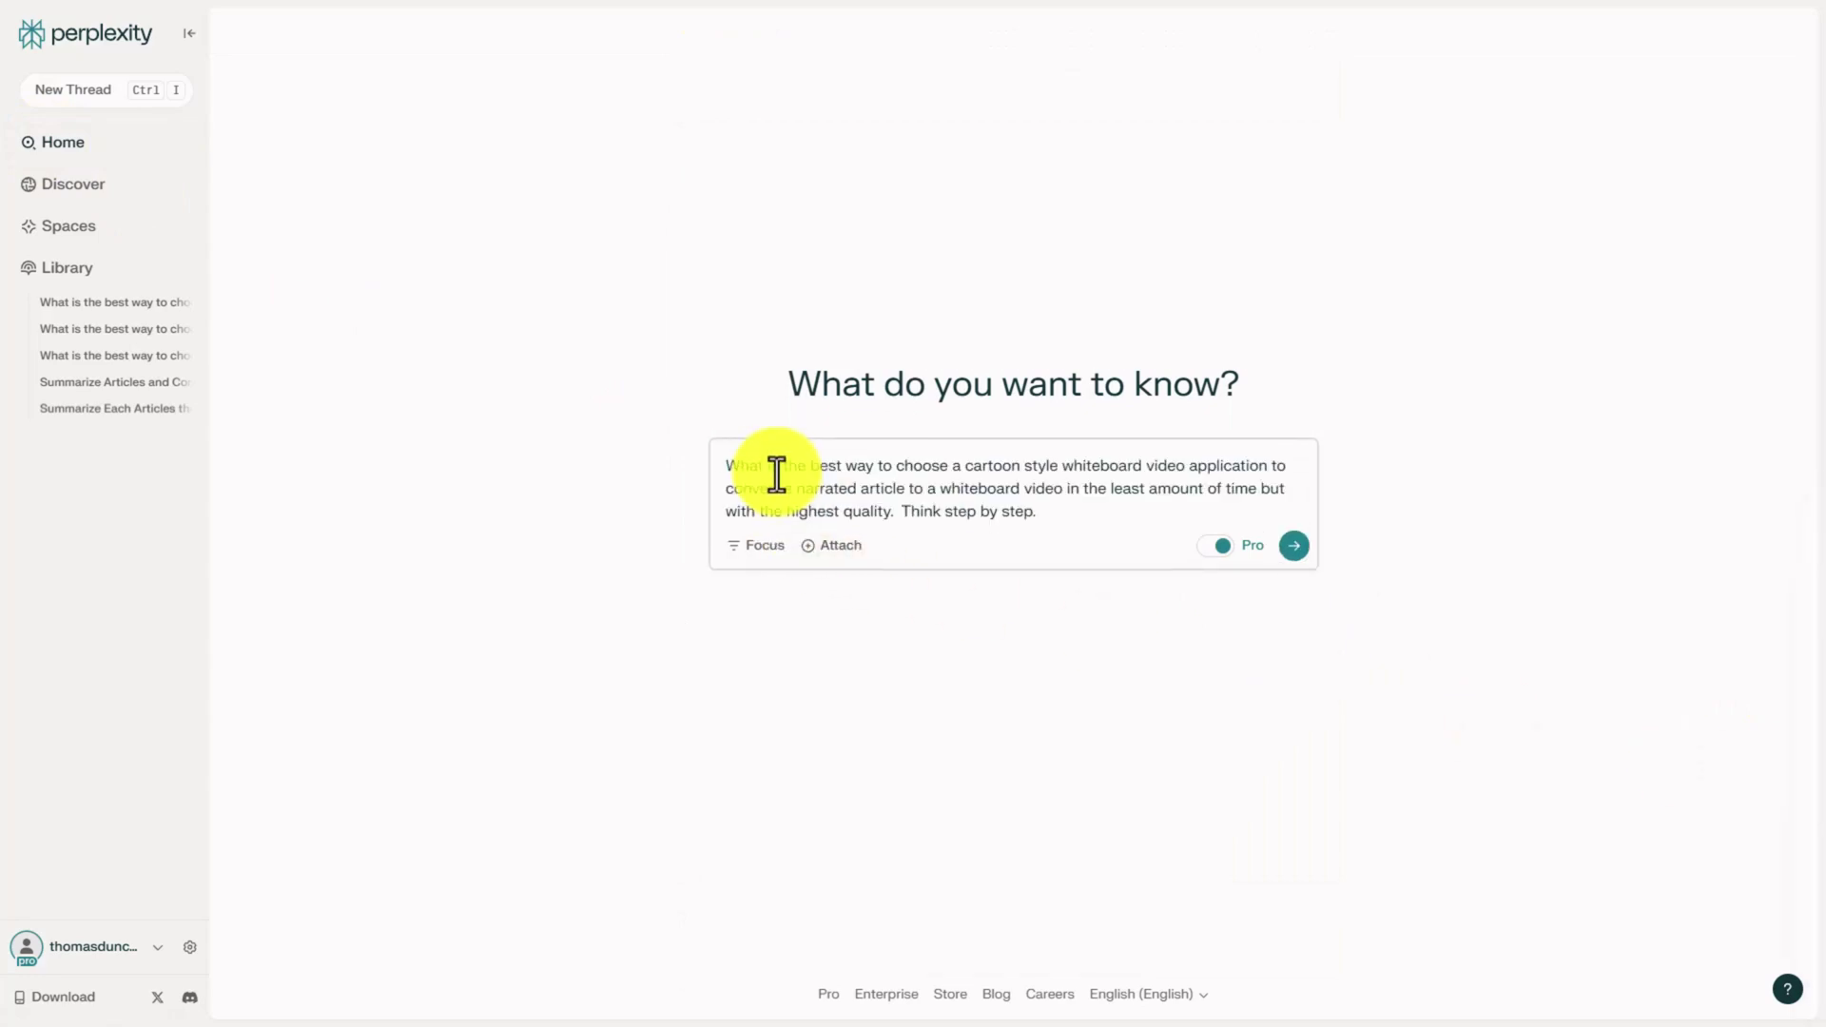
left_click(1293, 533)
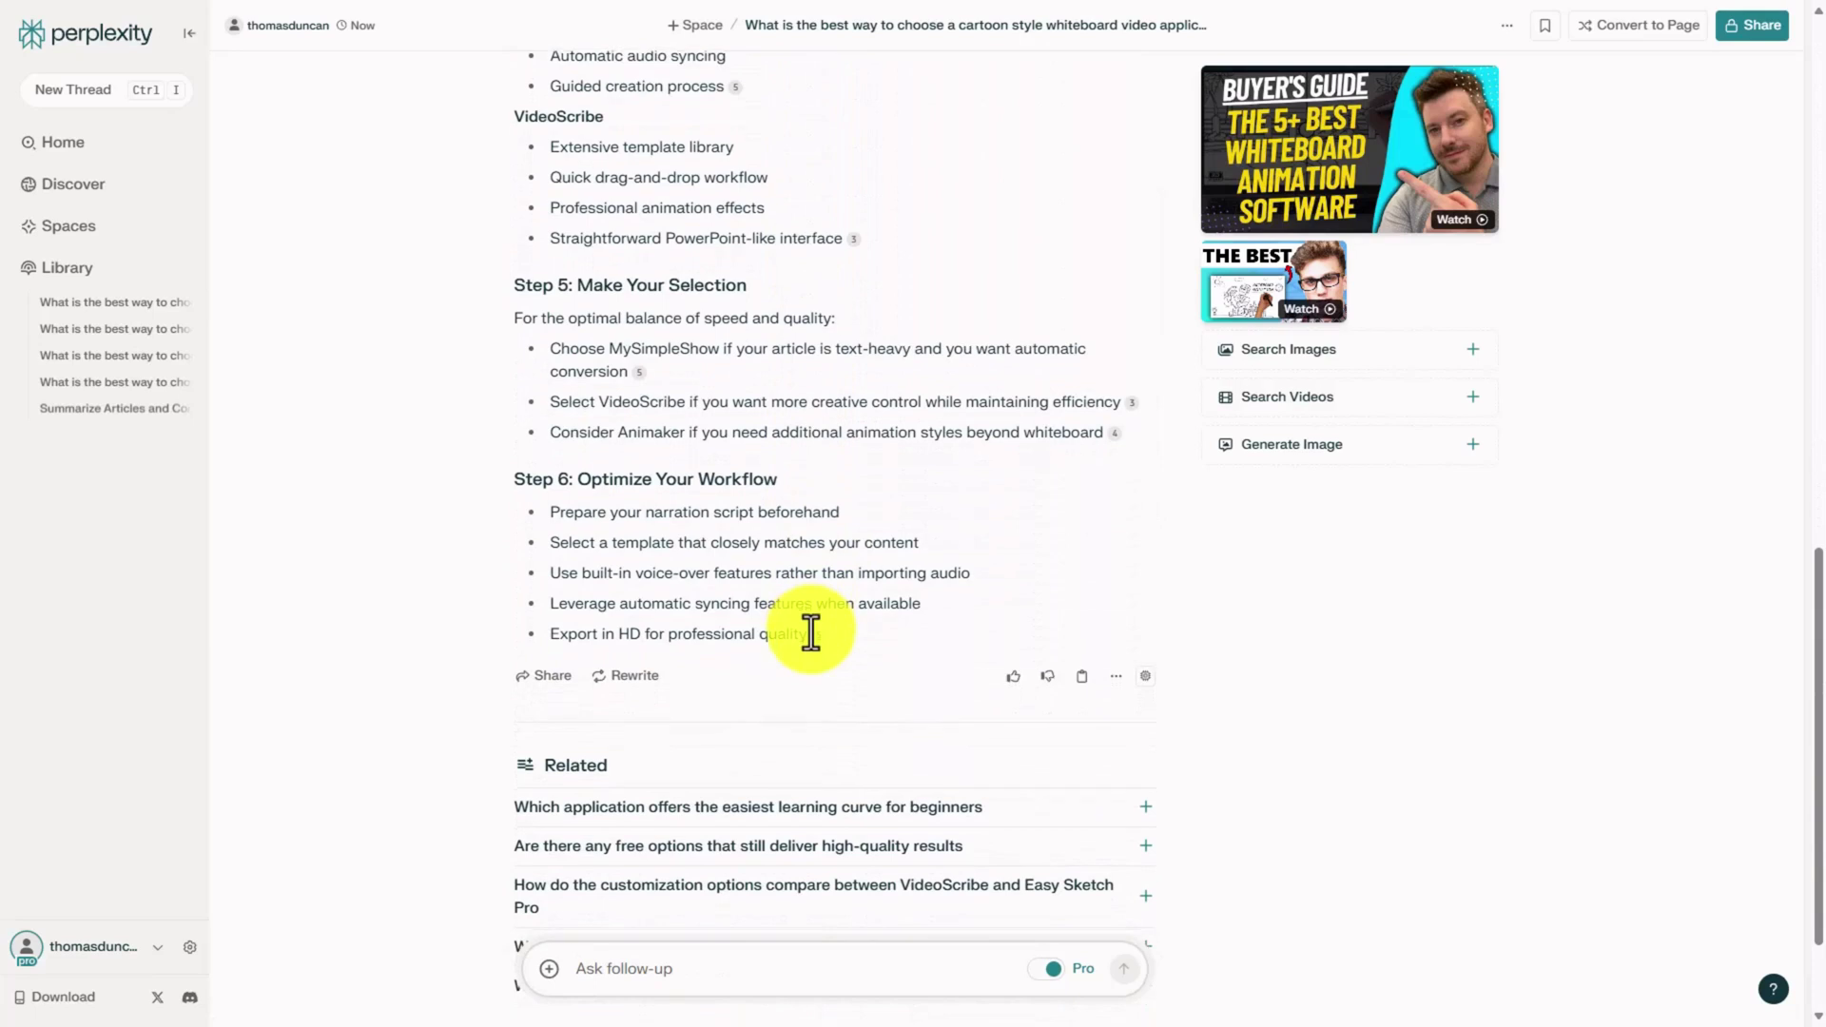
- Review the ranked applications in the Claude 3.5 Sonnet thread and submit the follow-up "Pros, Cons and Pricing"
mouse_move(817, 632)
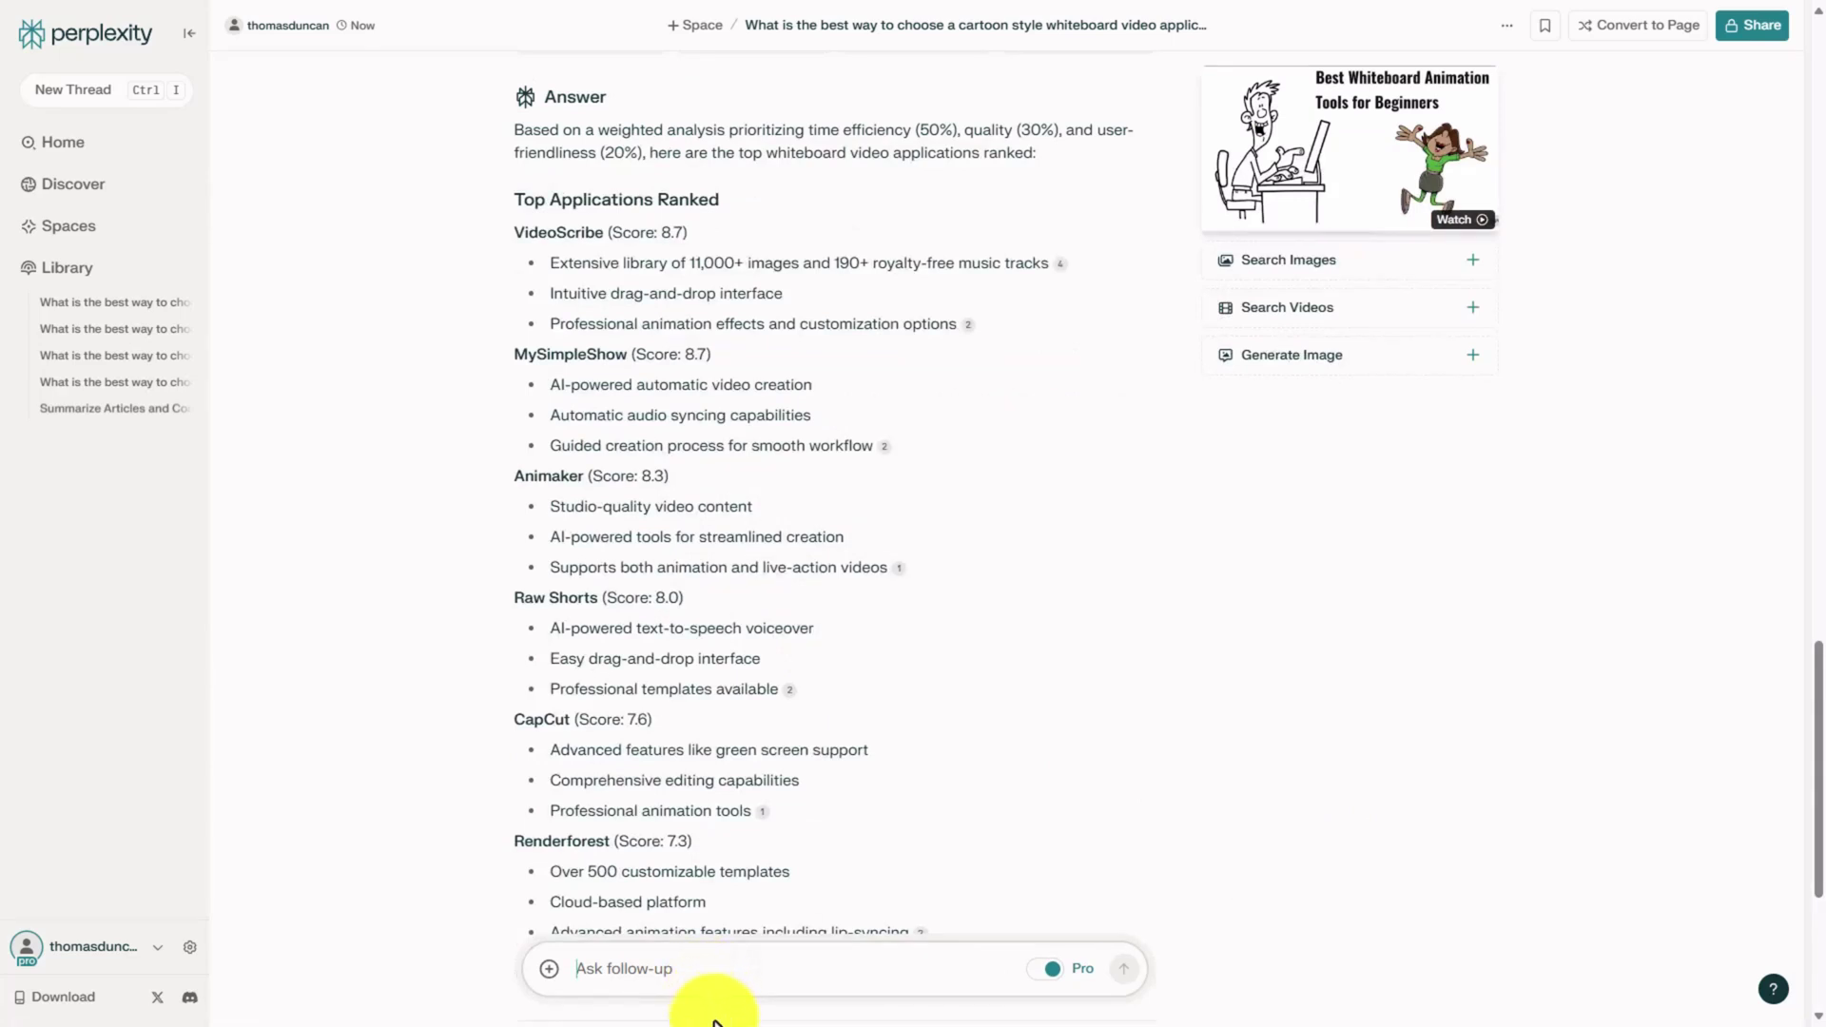
scroll(715, 1018, "down", 5)
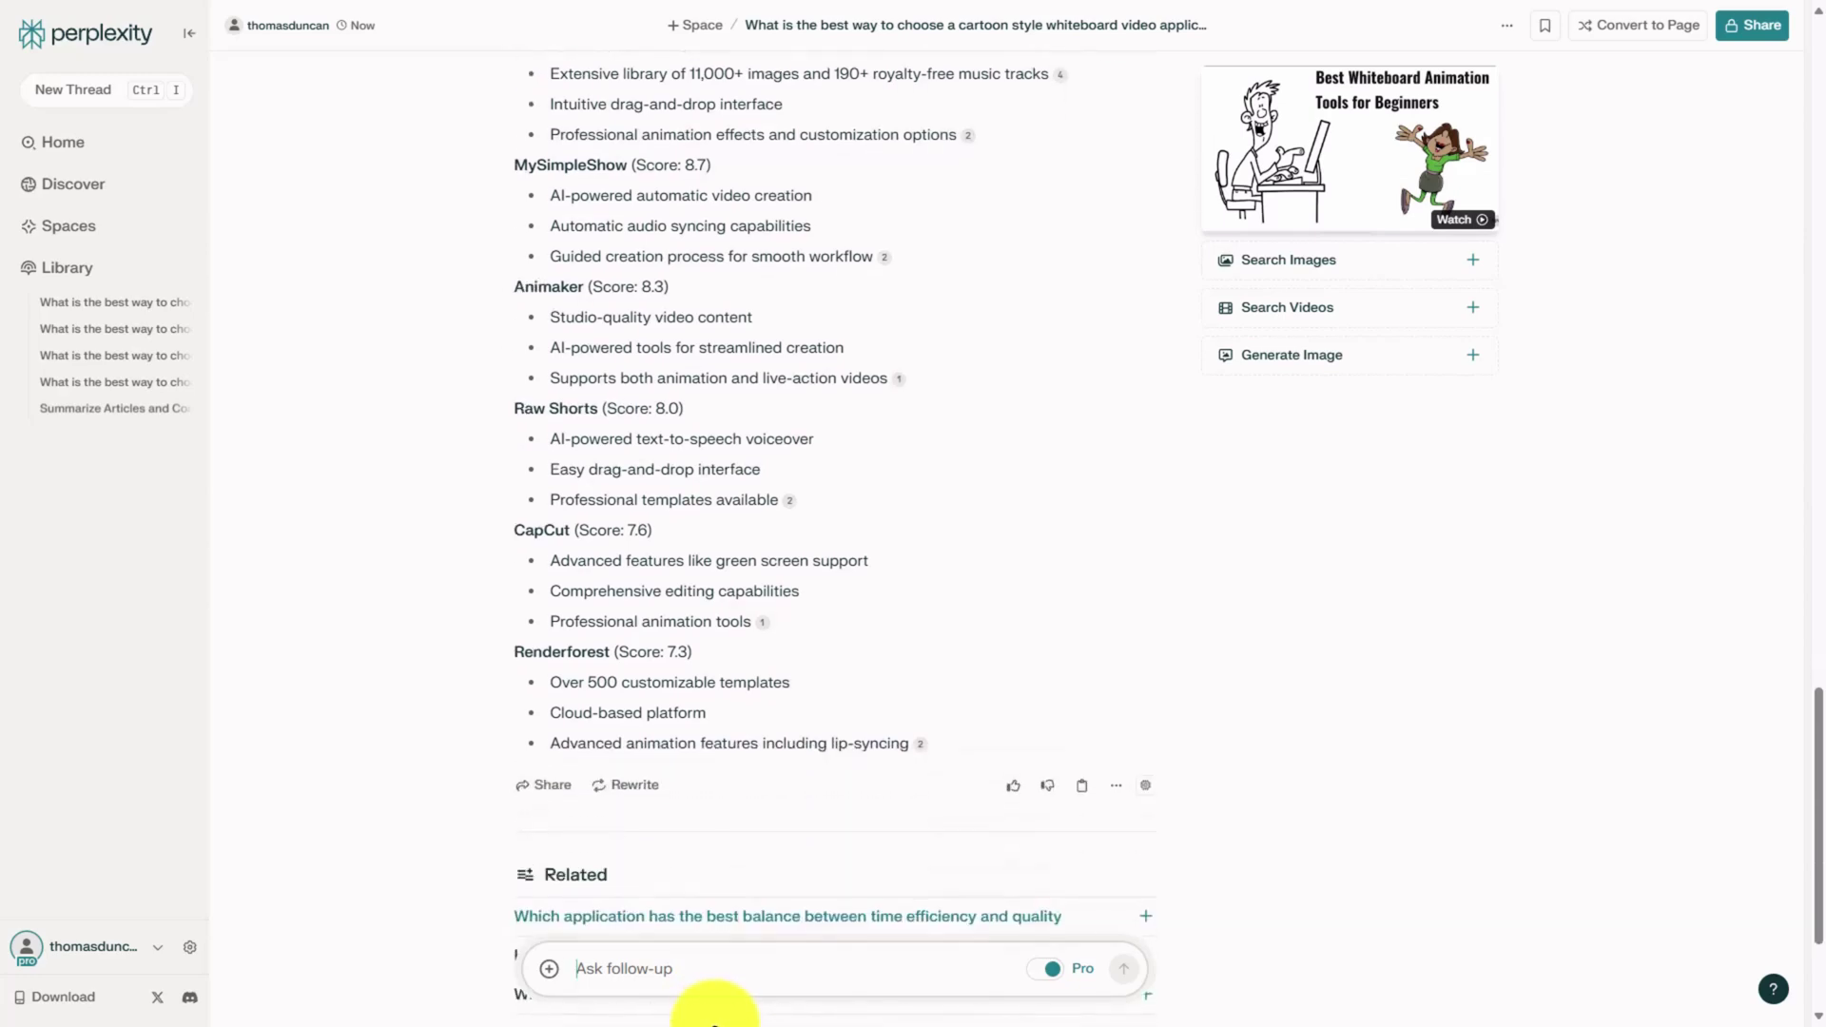
scroll(715, 1015, "up", 5)
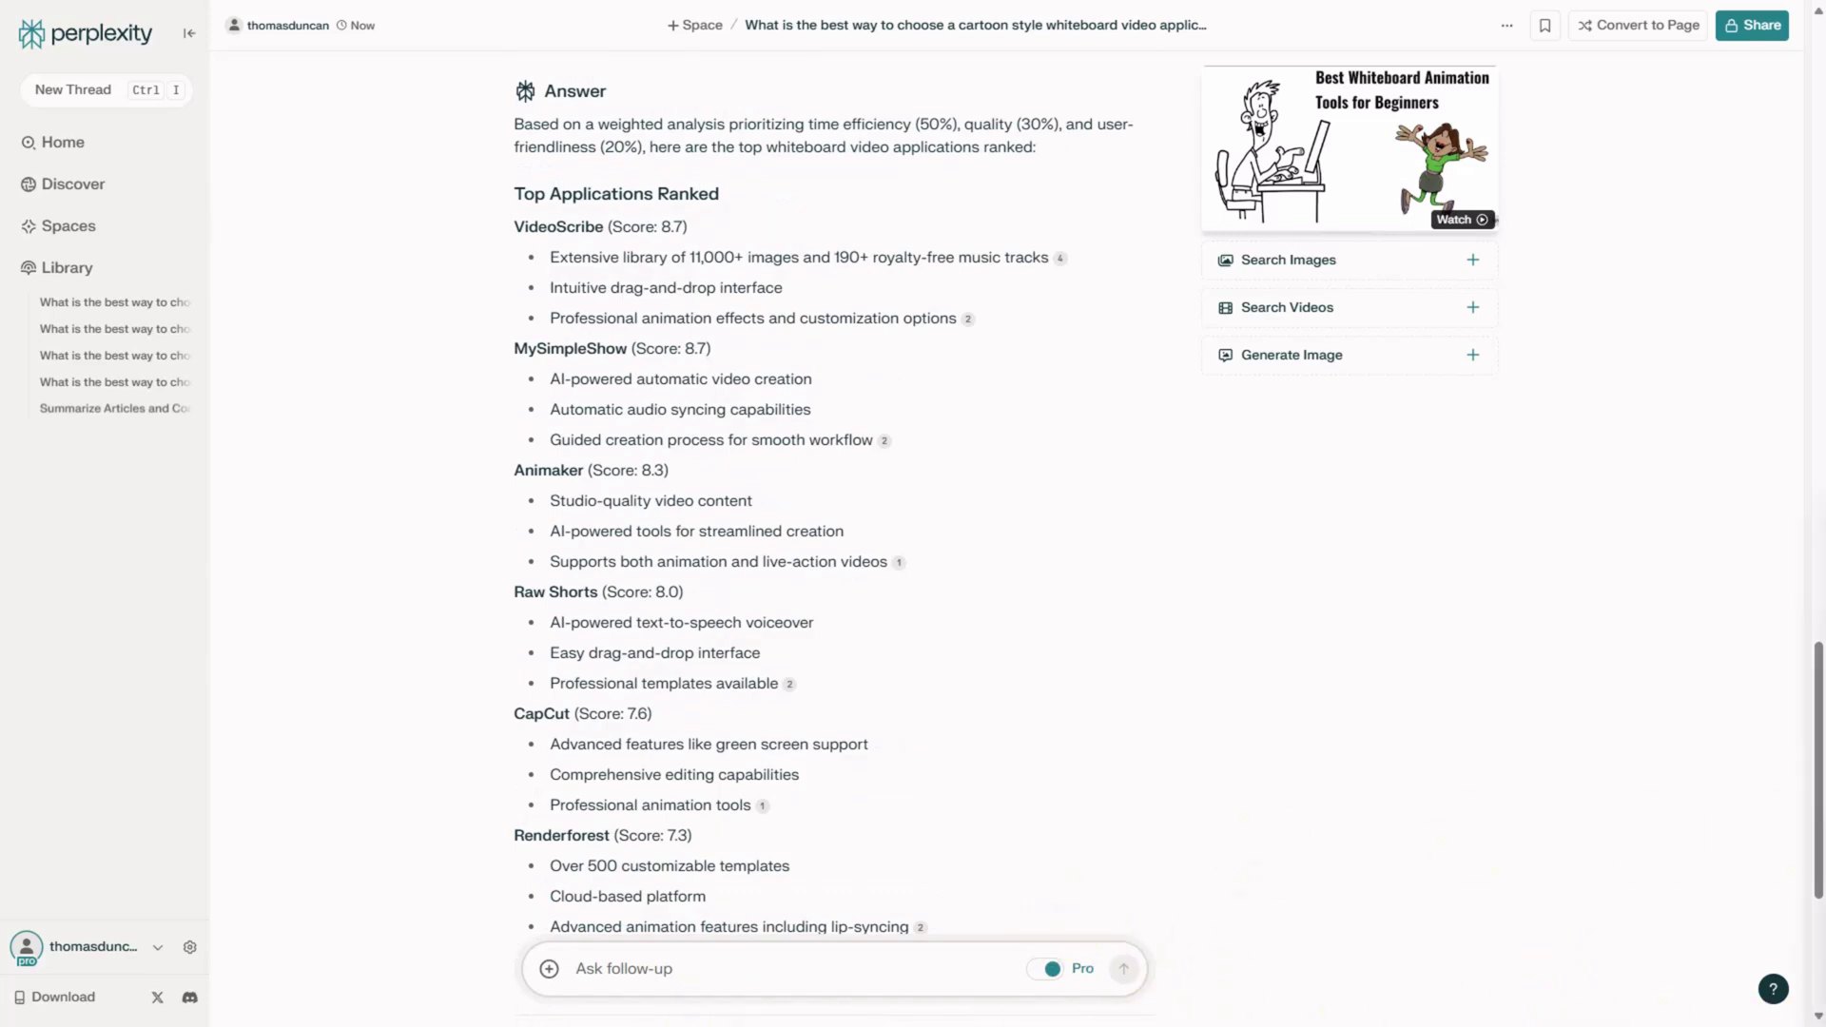
key("ctrl+v")
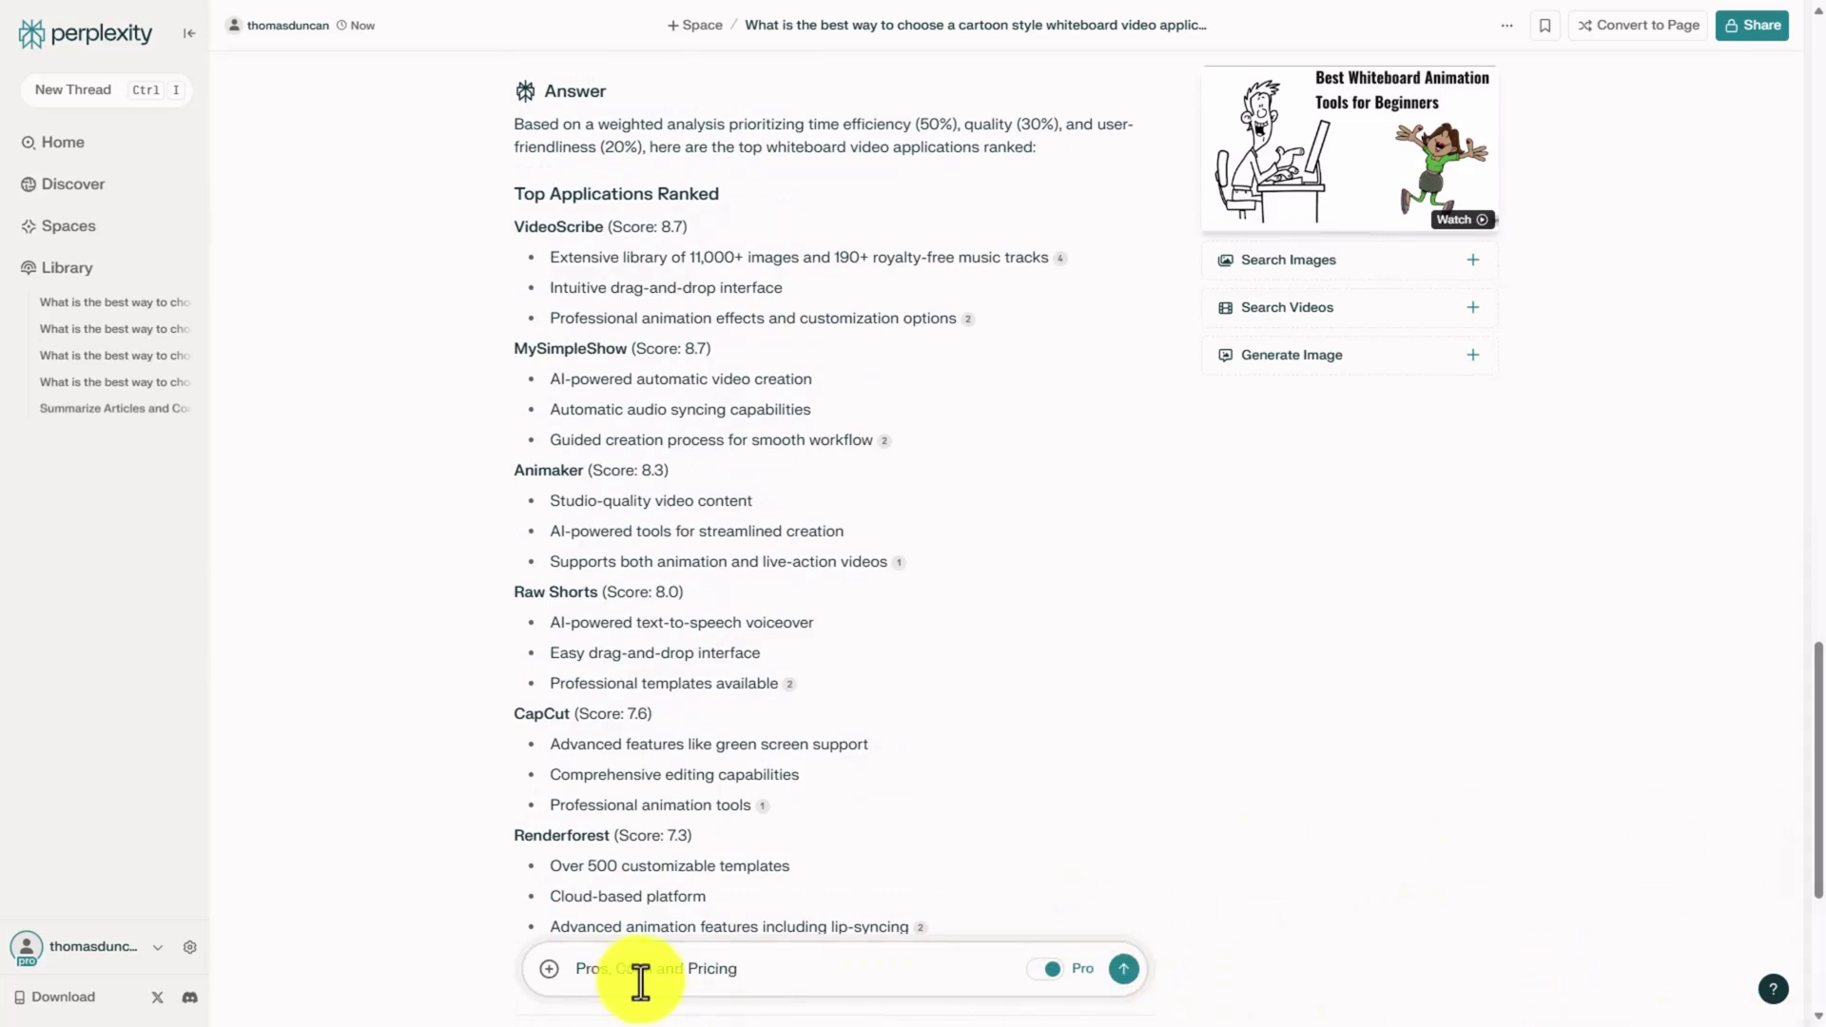
left_click(1117, 973)
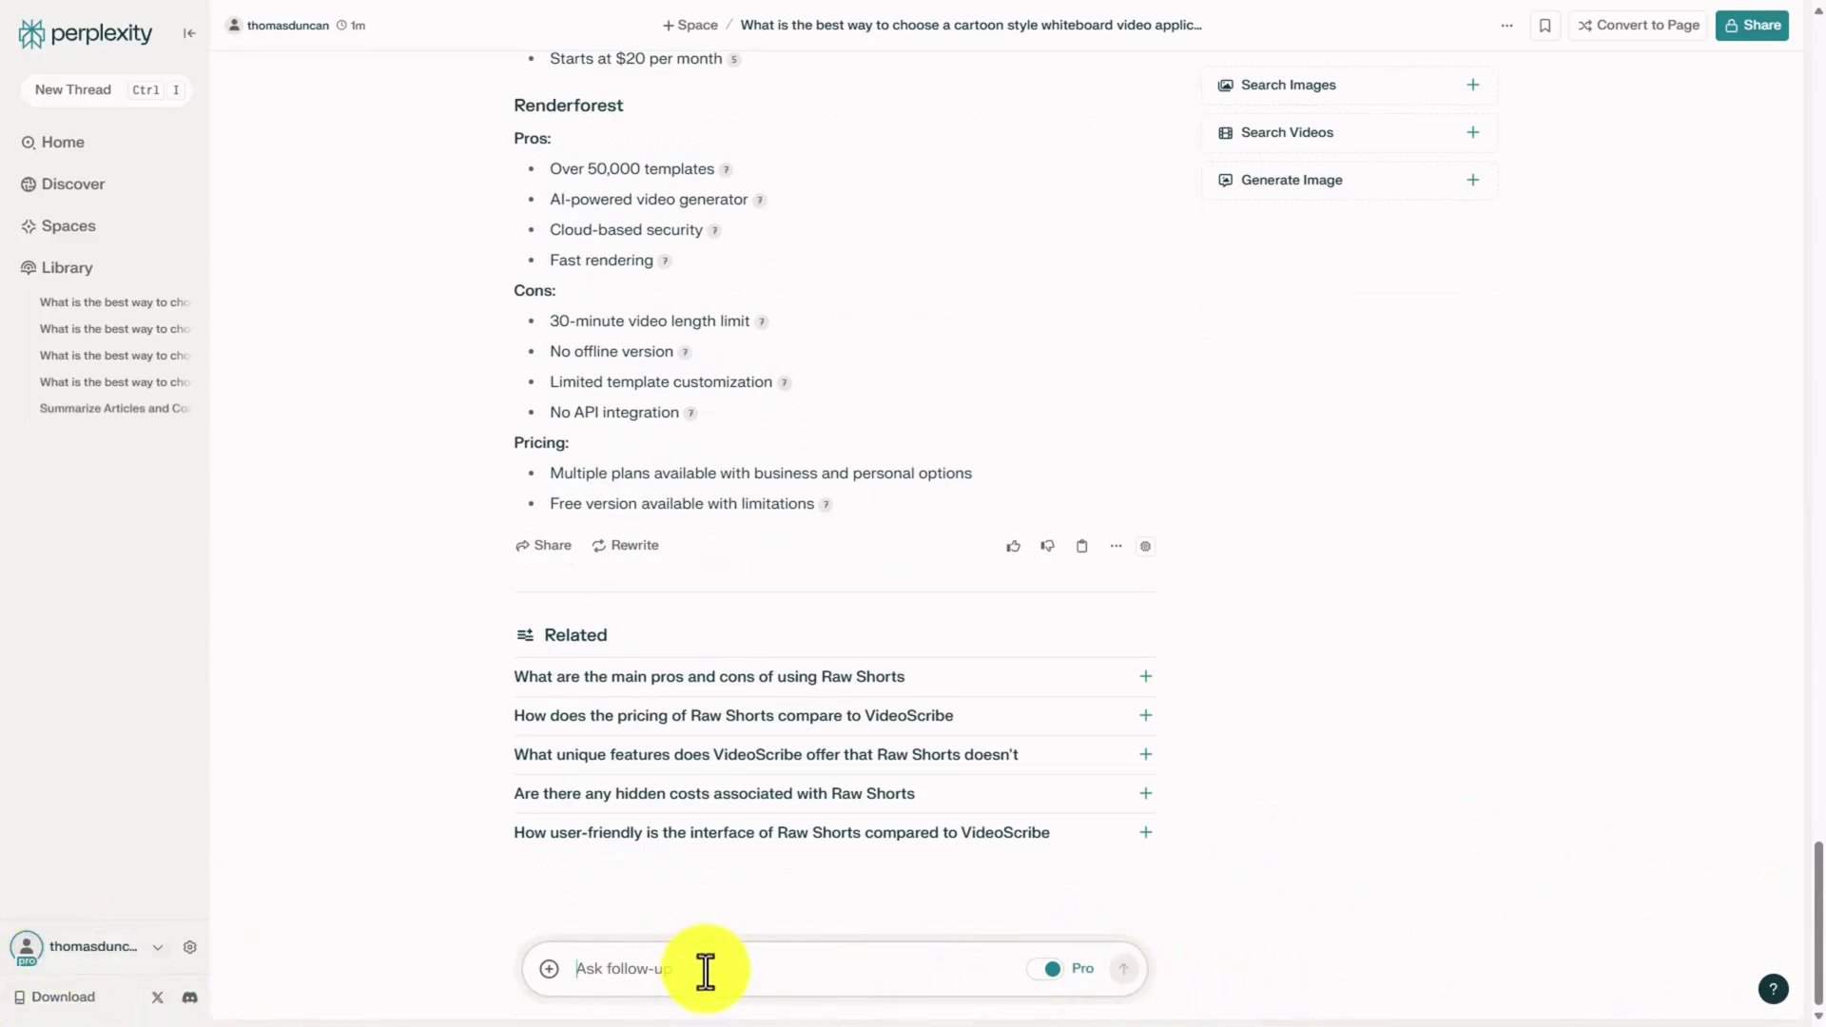
- Convert the Claude thread to a Page titled "Claude Sonnet Model Results - Best Cartoon Whiteboard Video App" and publish it
scroll(705, 970, "up", 15)
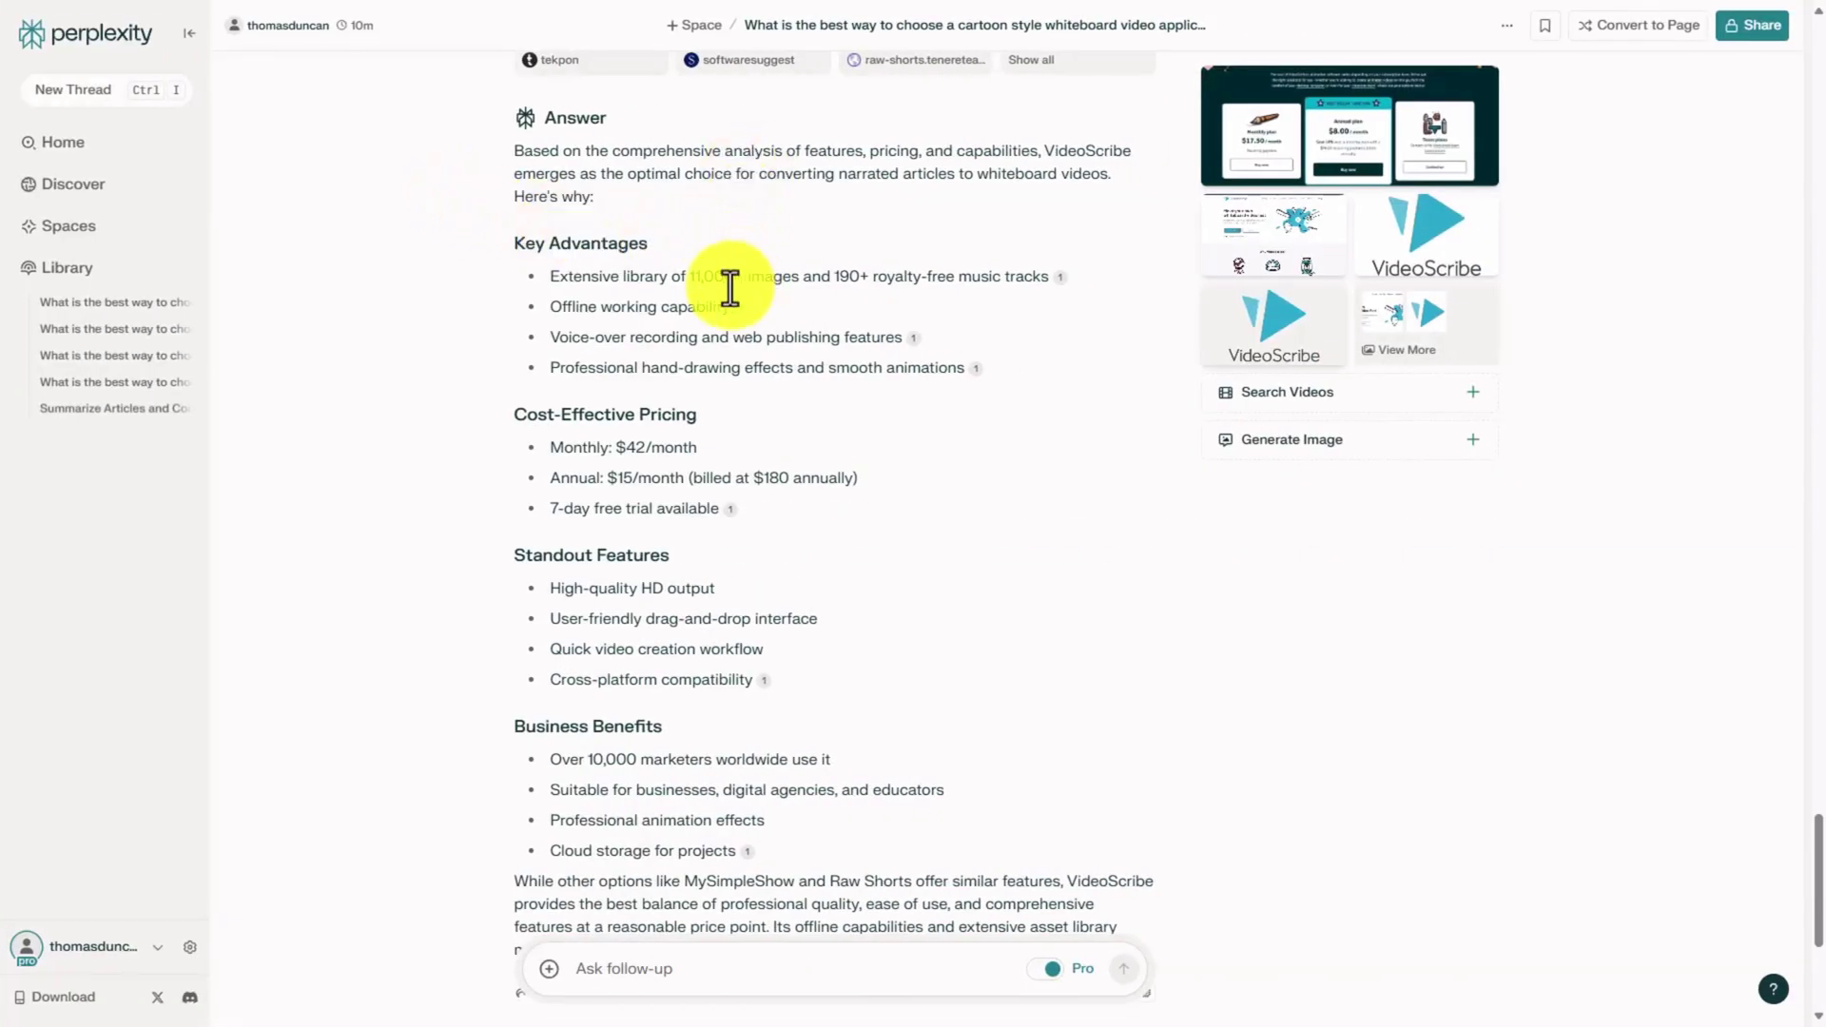
left_click(1619, 28)
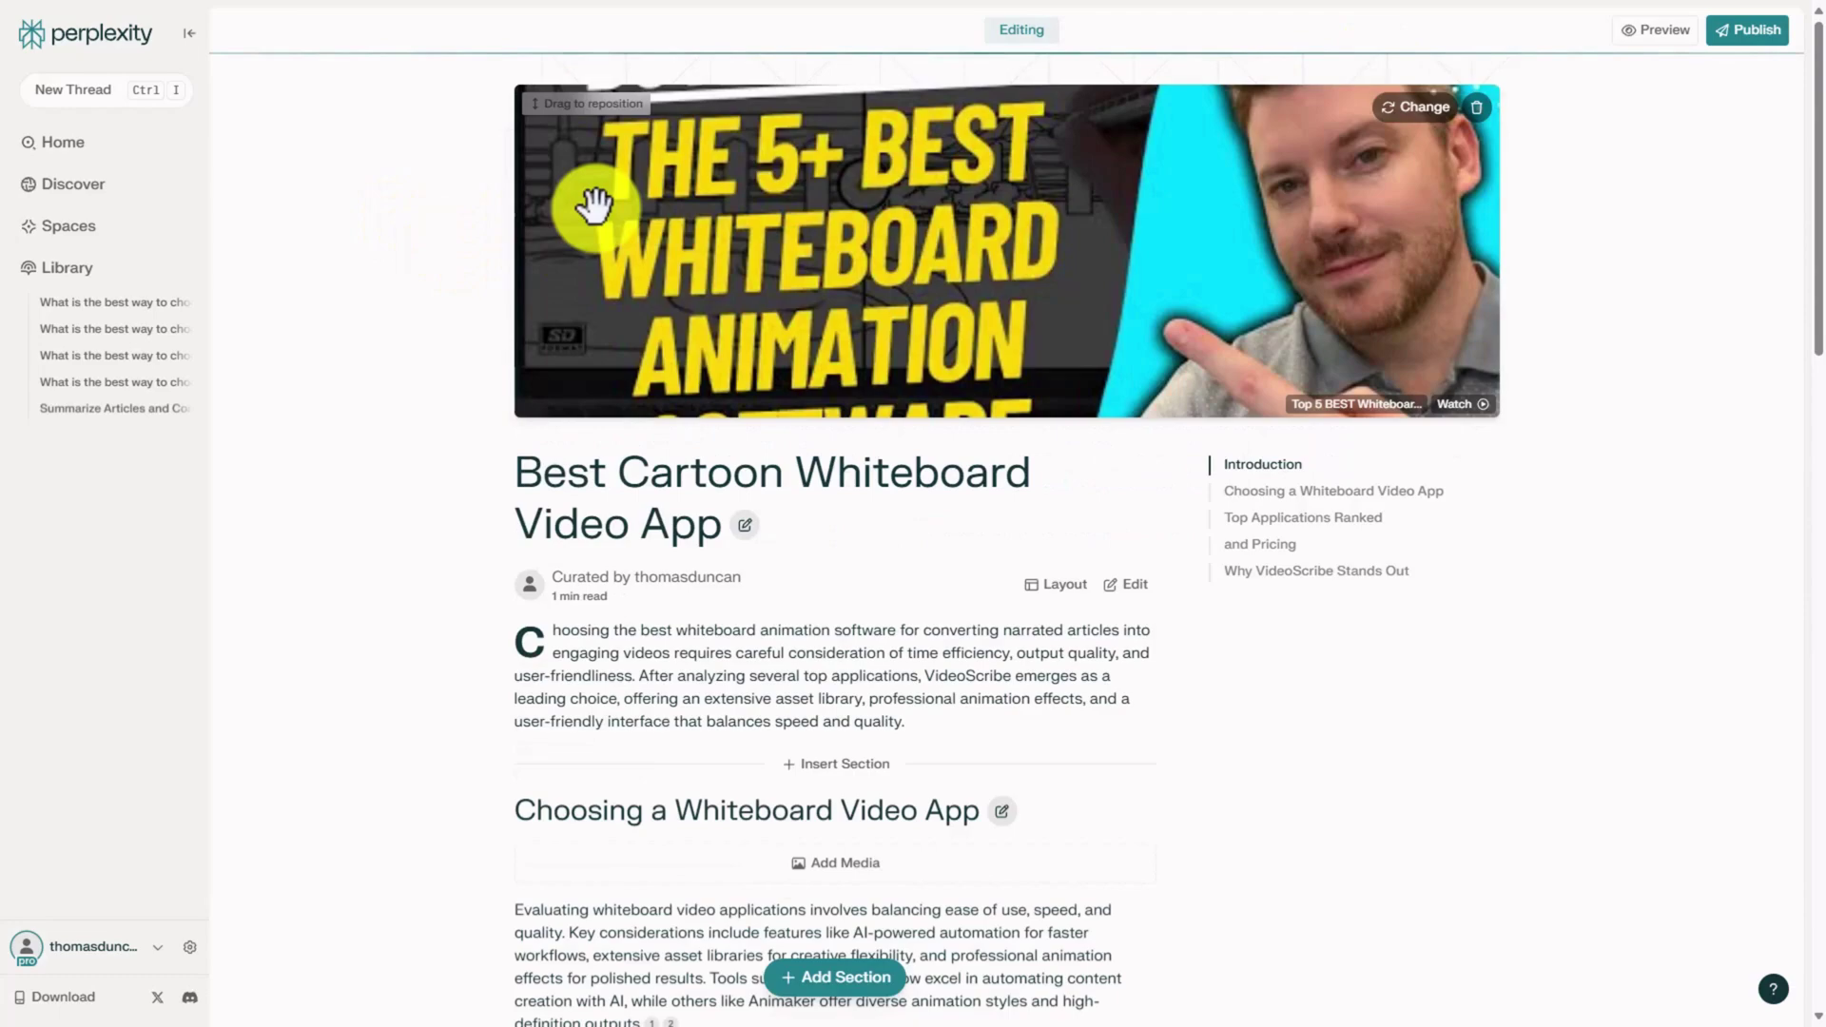
left_click(738, 525)
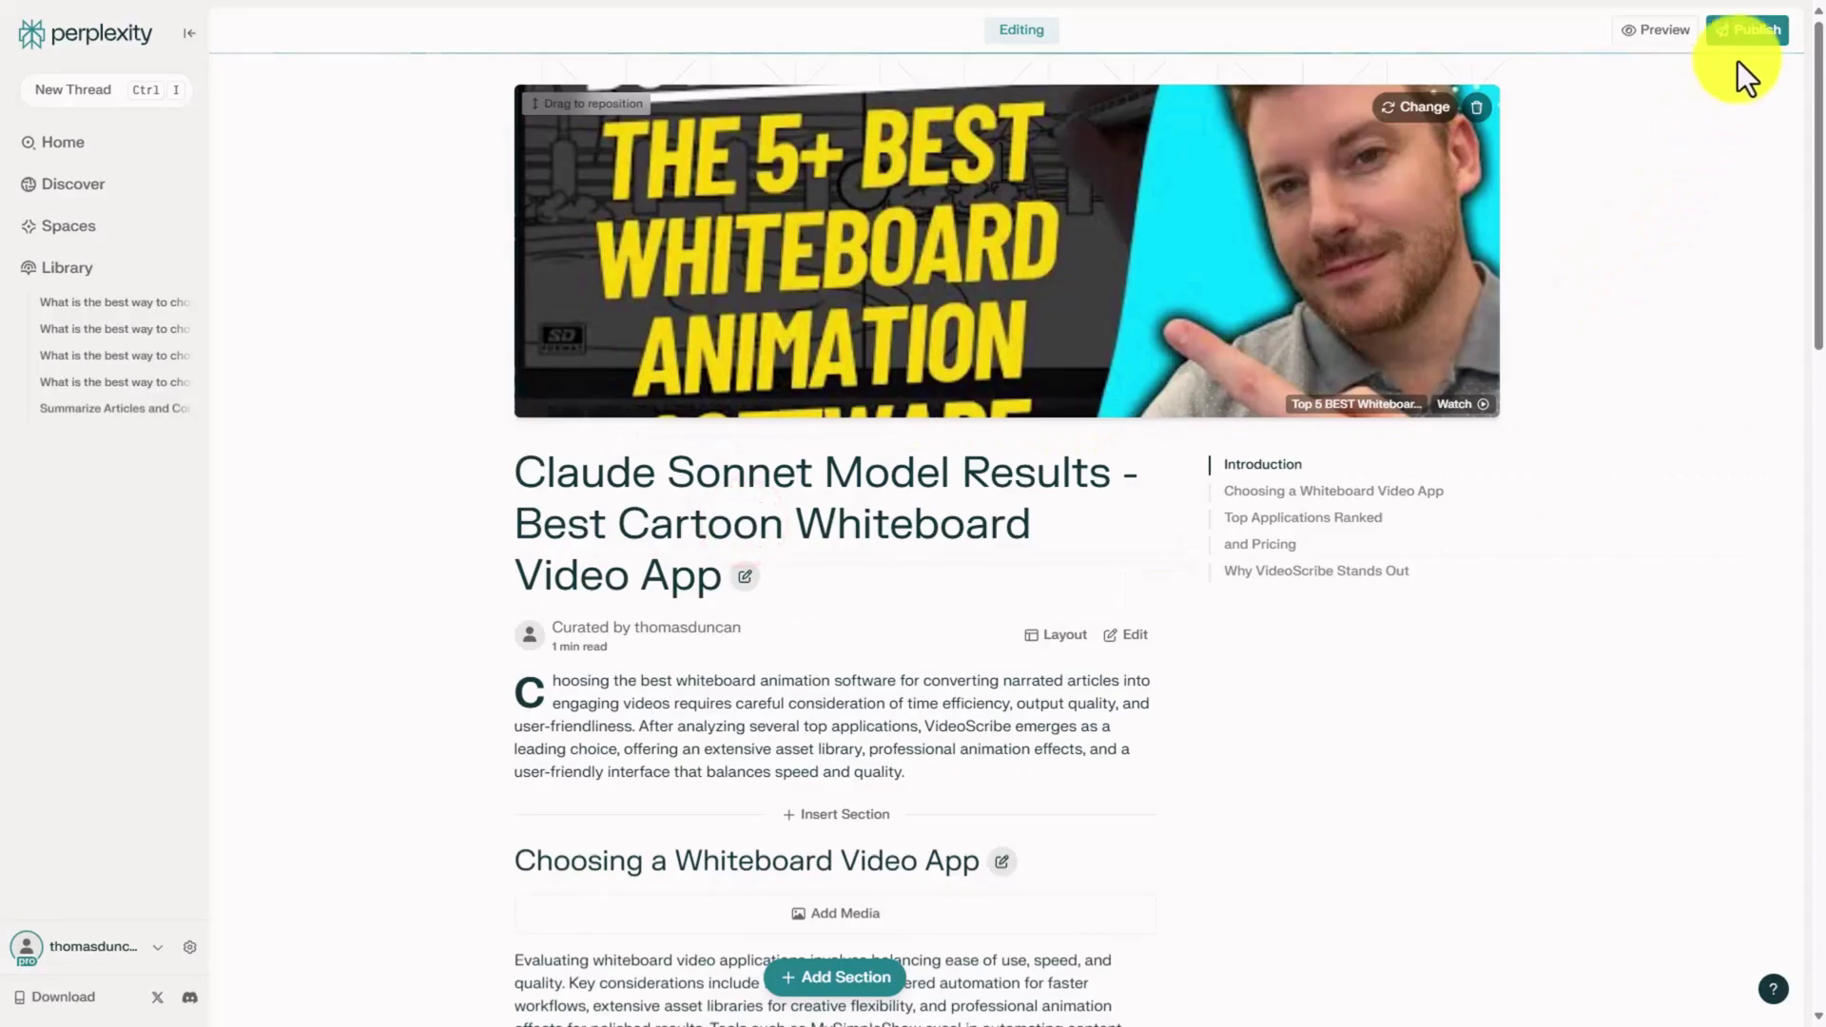
left_click(1746, 32)
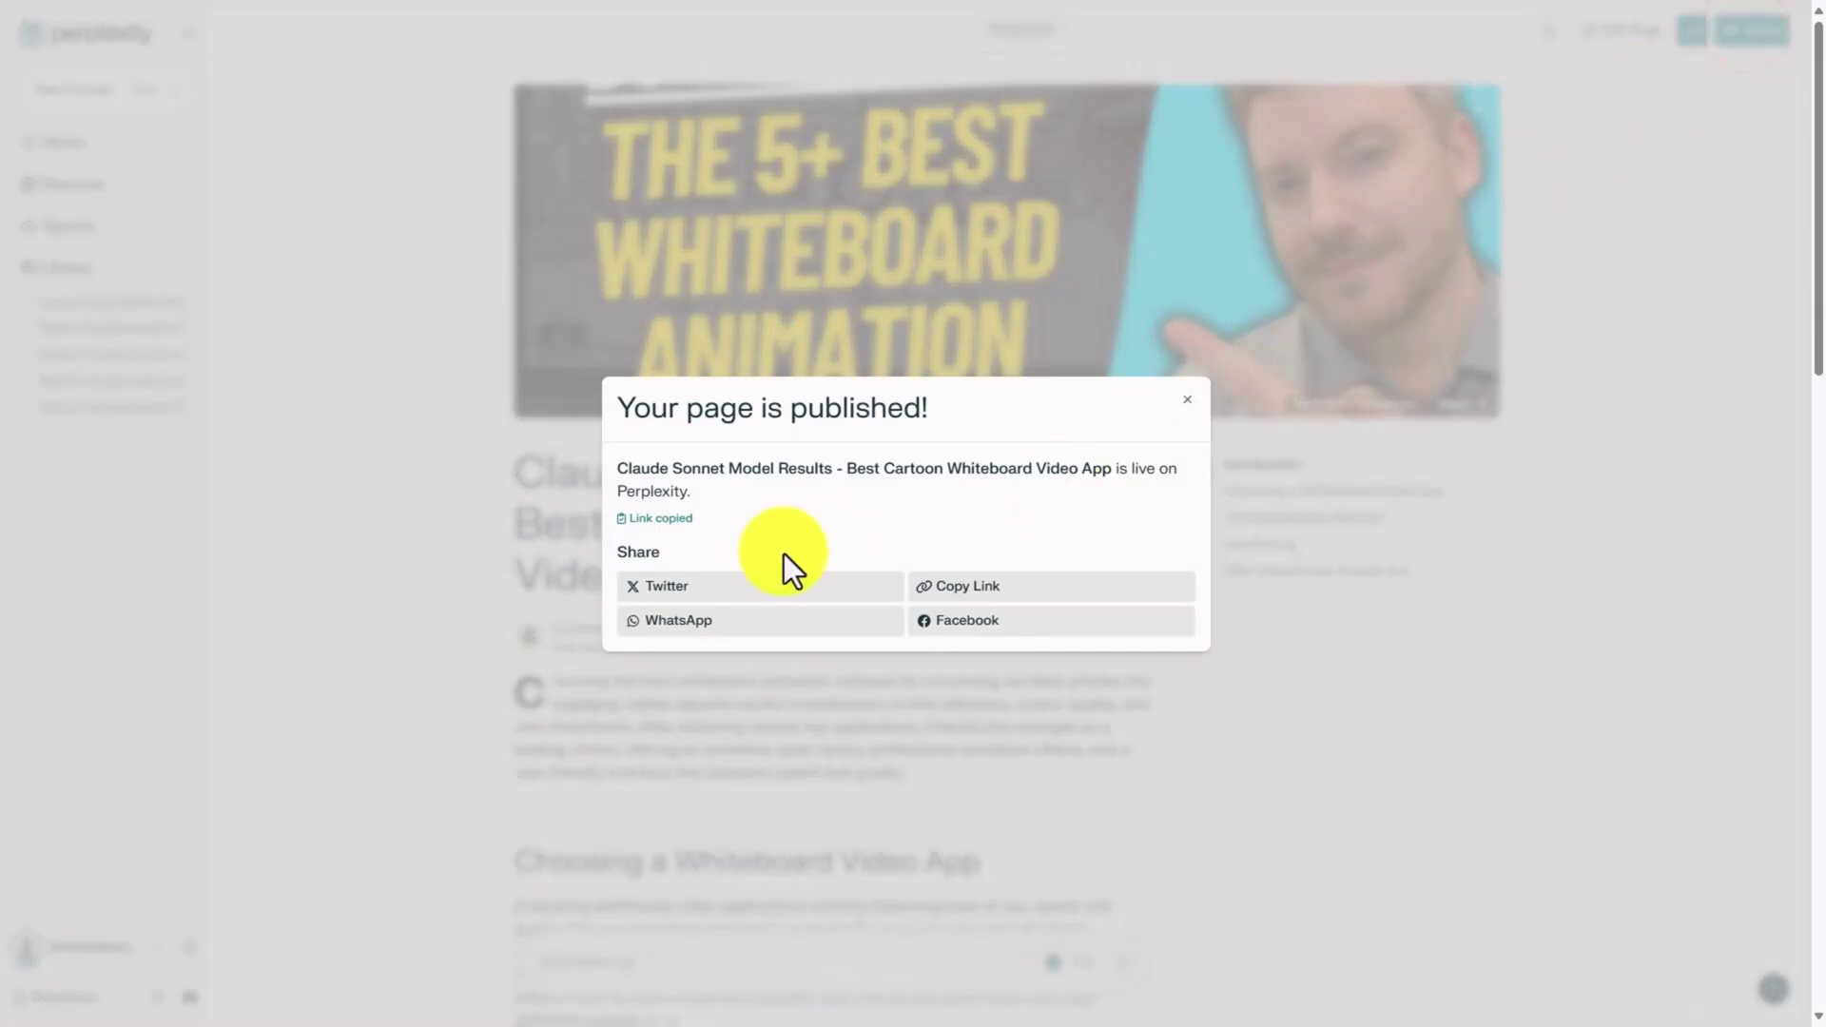
left_click(571, 480)
- Convert the Grok-2 whiteboard thread to a Page, title it "X.AI Model - Choosing a Whiteboard Video App" and publish it
left_click(134, 330)
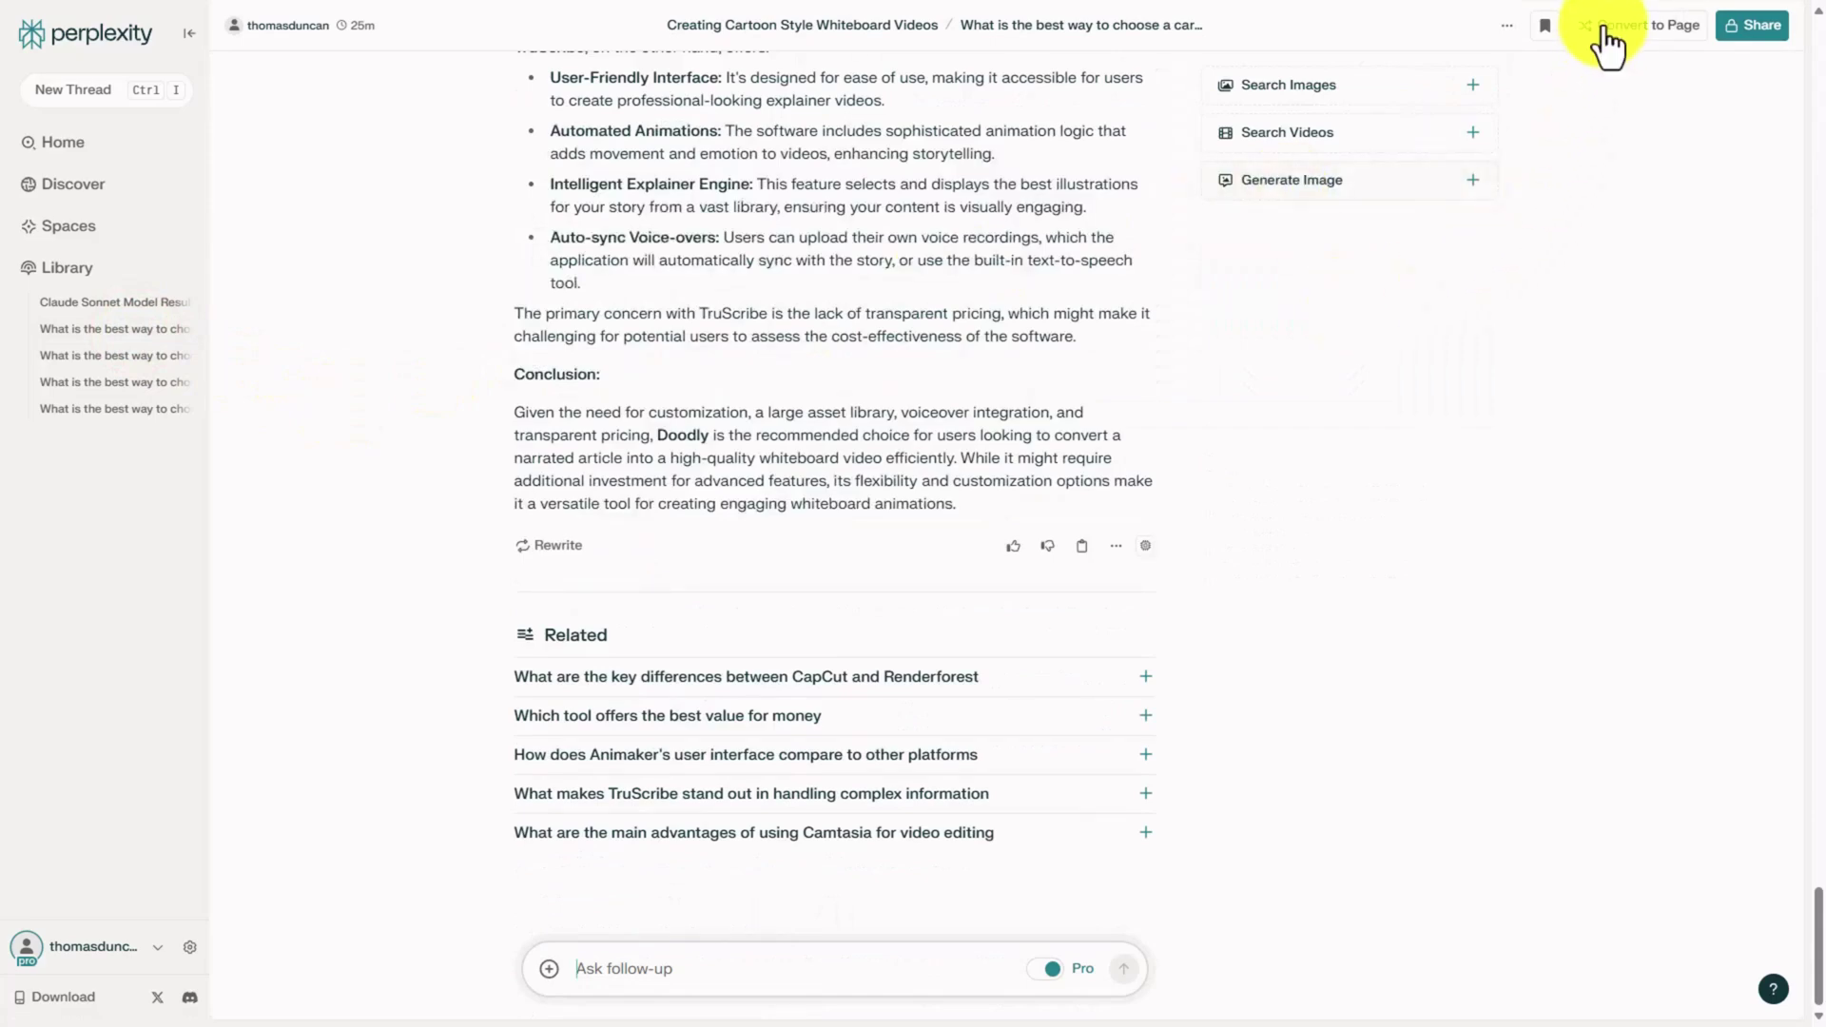
left_click(1604, 25)
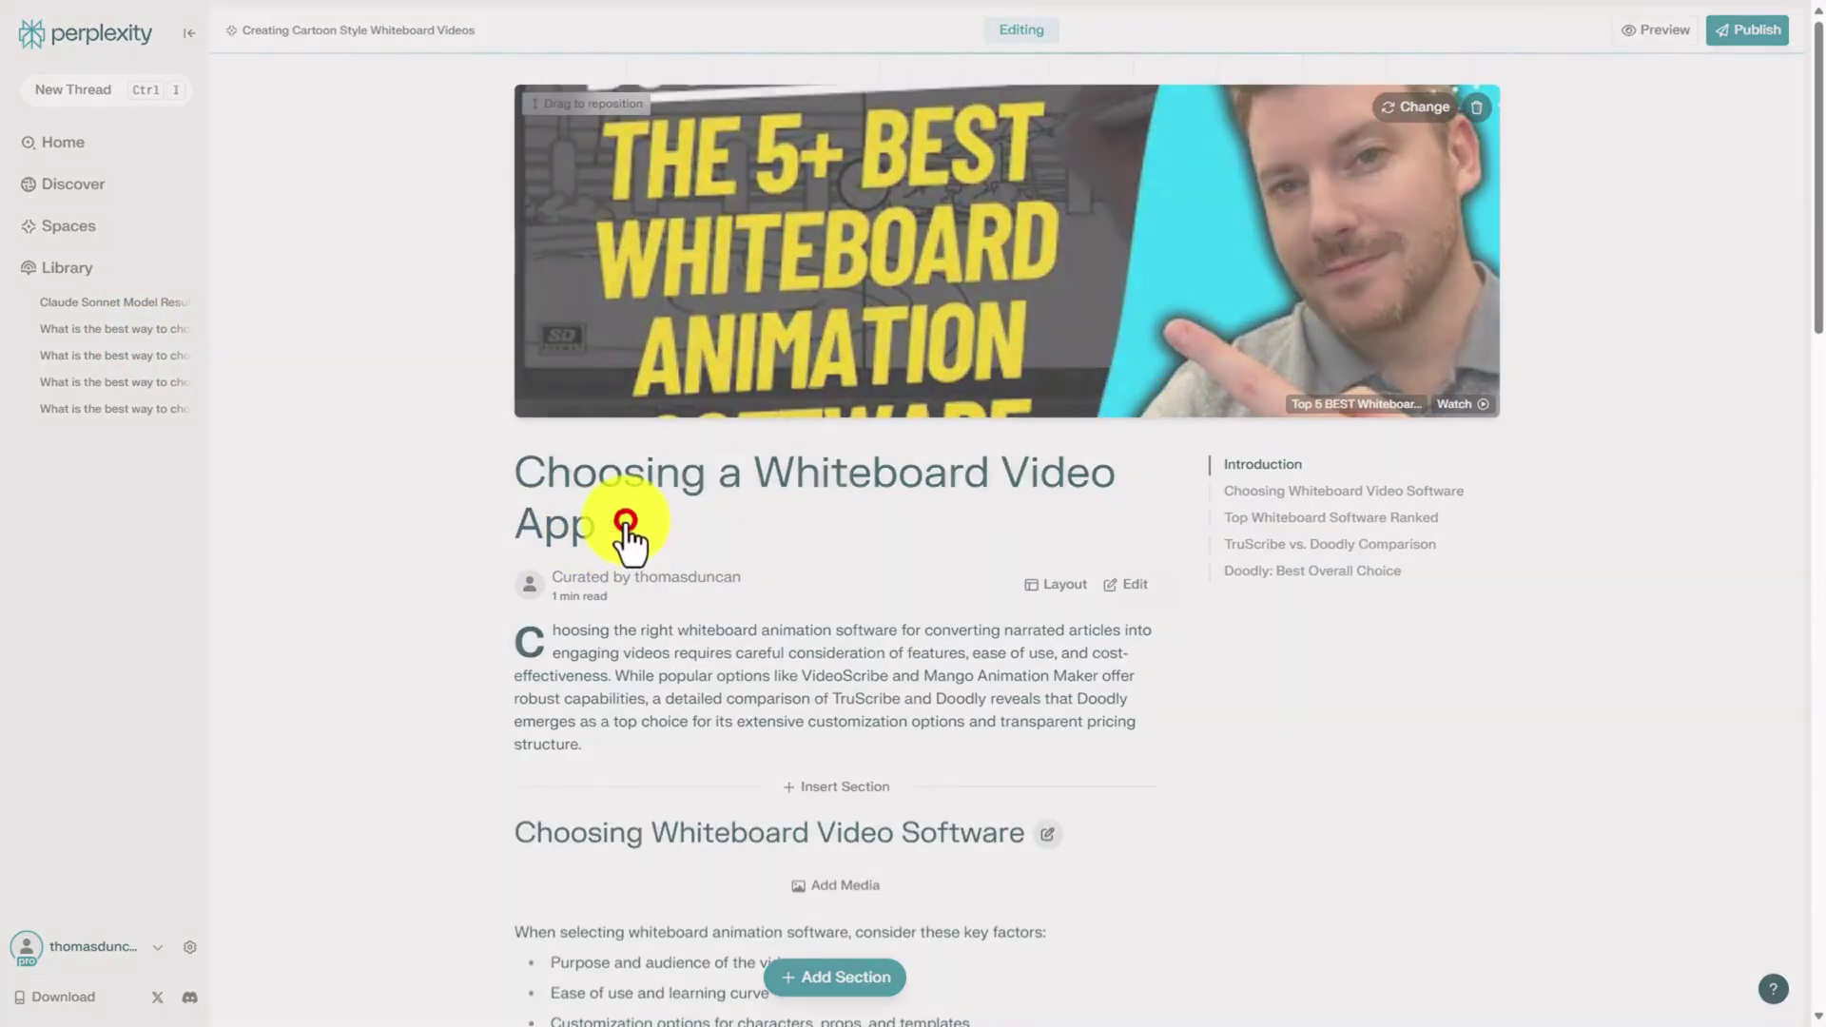
left_click(623, 525)
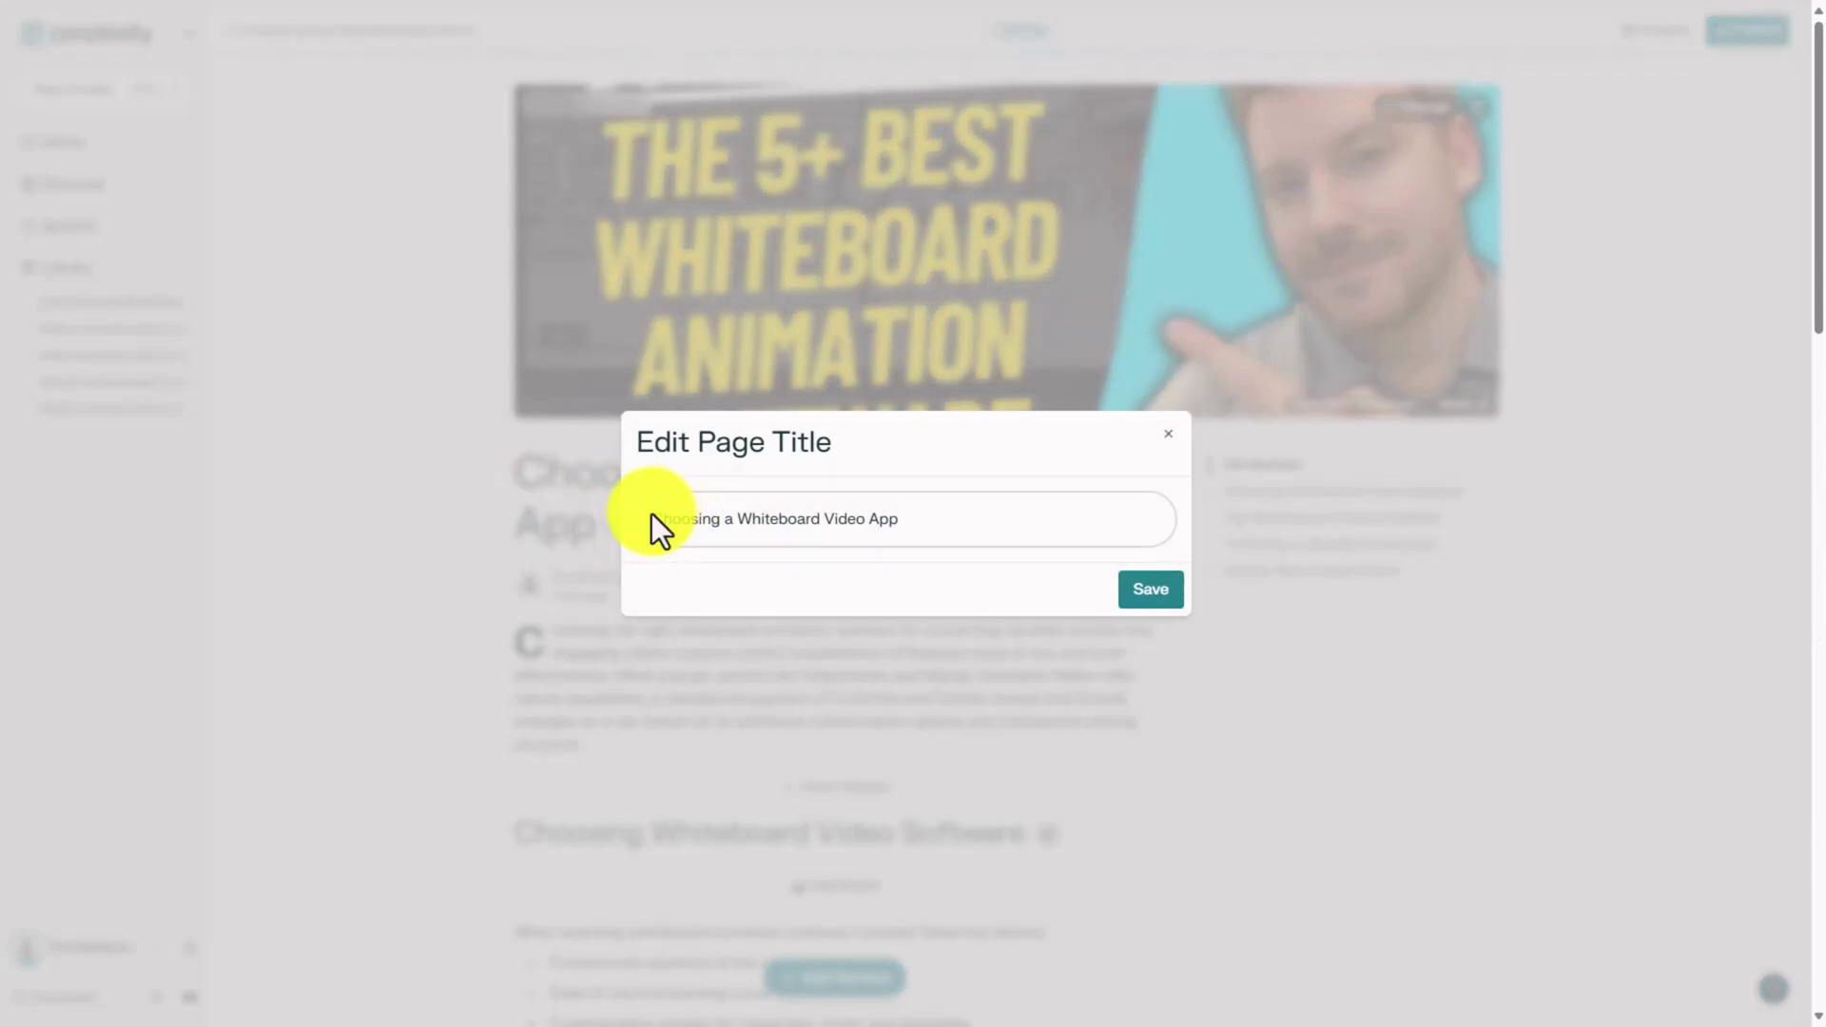
type("X.AI Model -")
left_click(1149, 590)
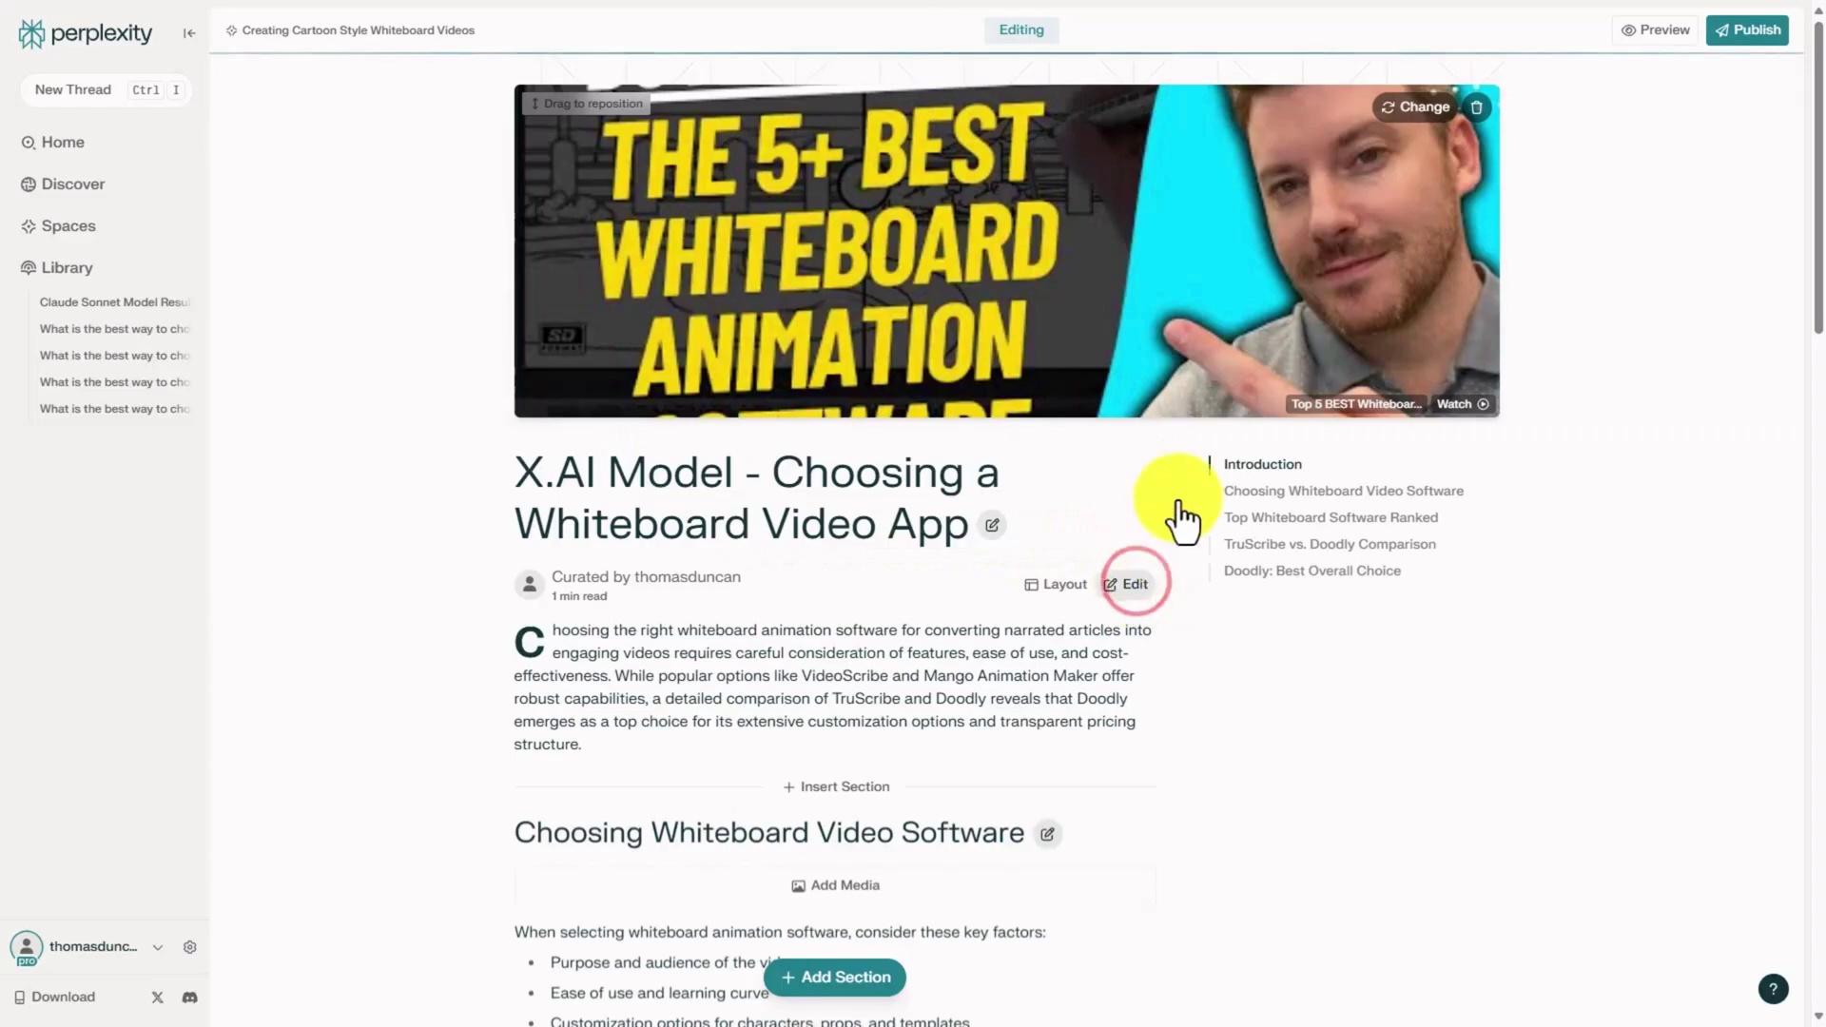
left_click(1752, 36)
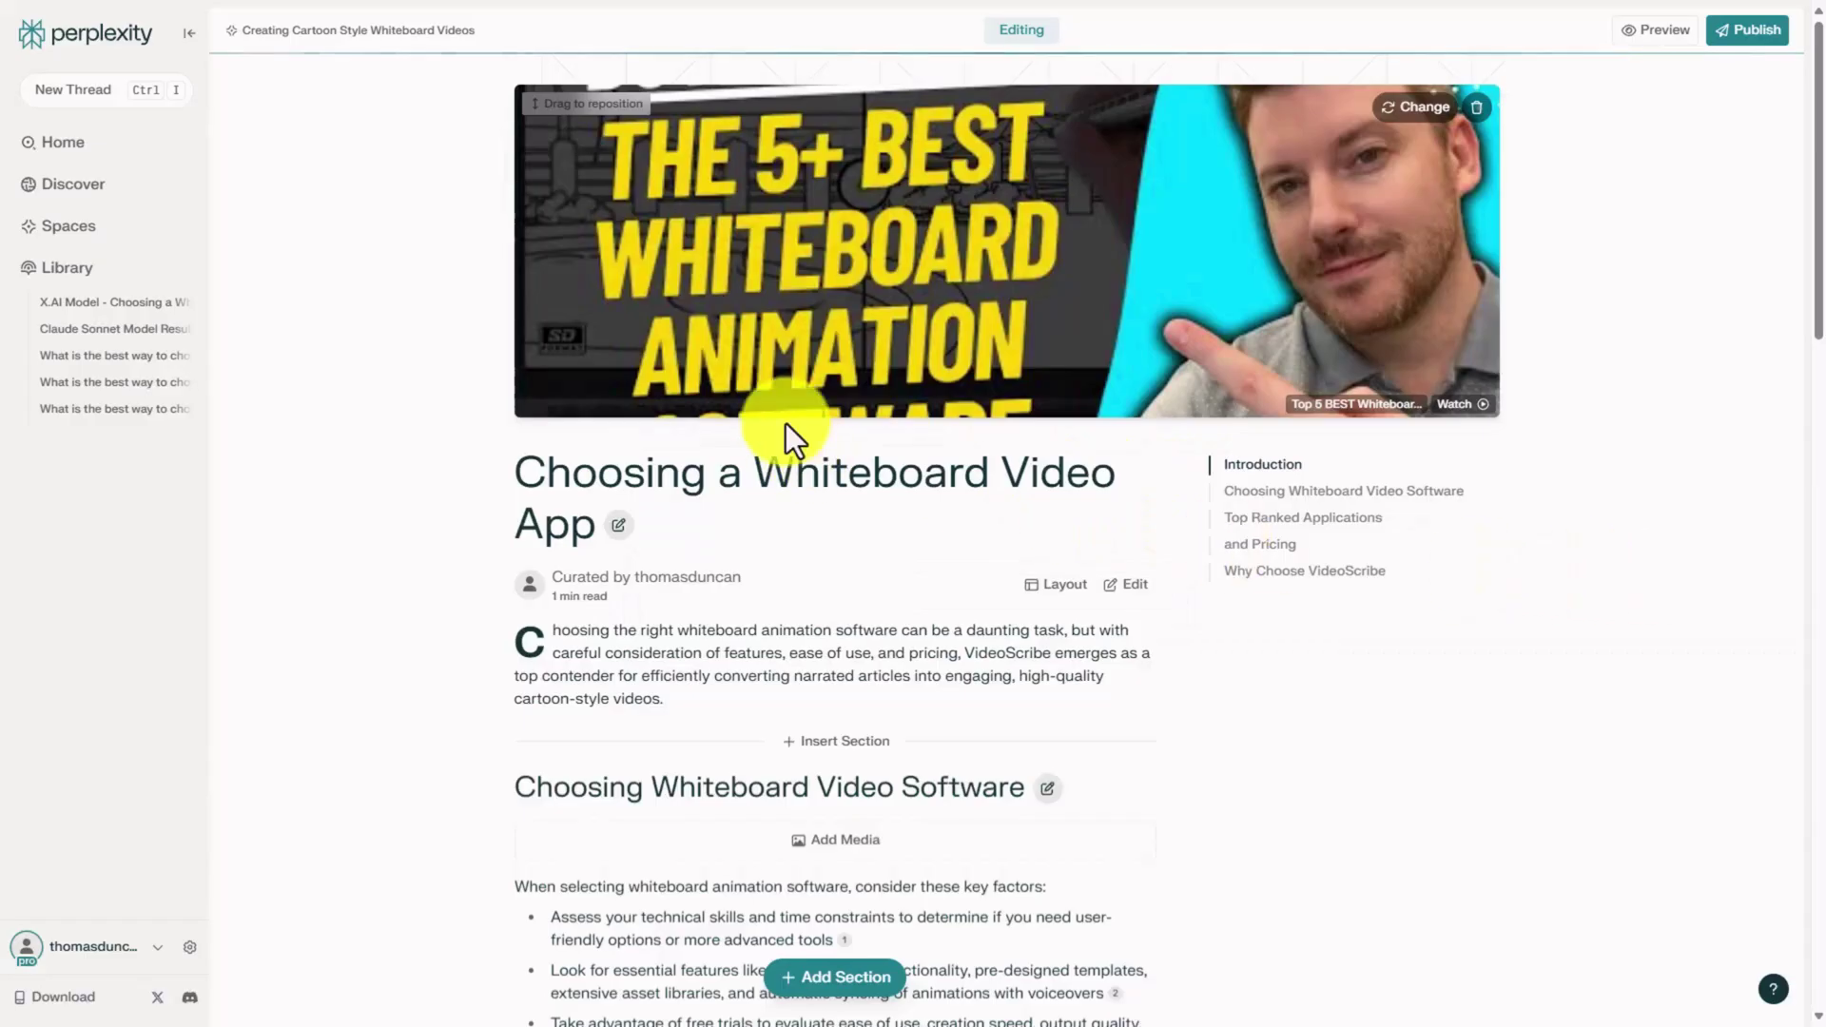
- Retitle the converted default model Page "Default Model - Choosing a Whiteboard Video App" and publish it
left_click(619, 527)
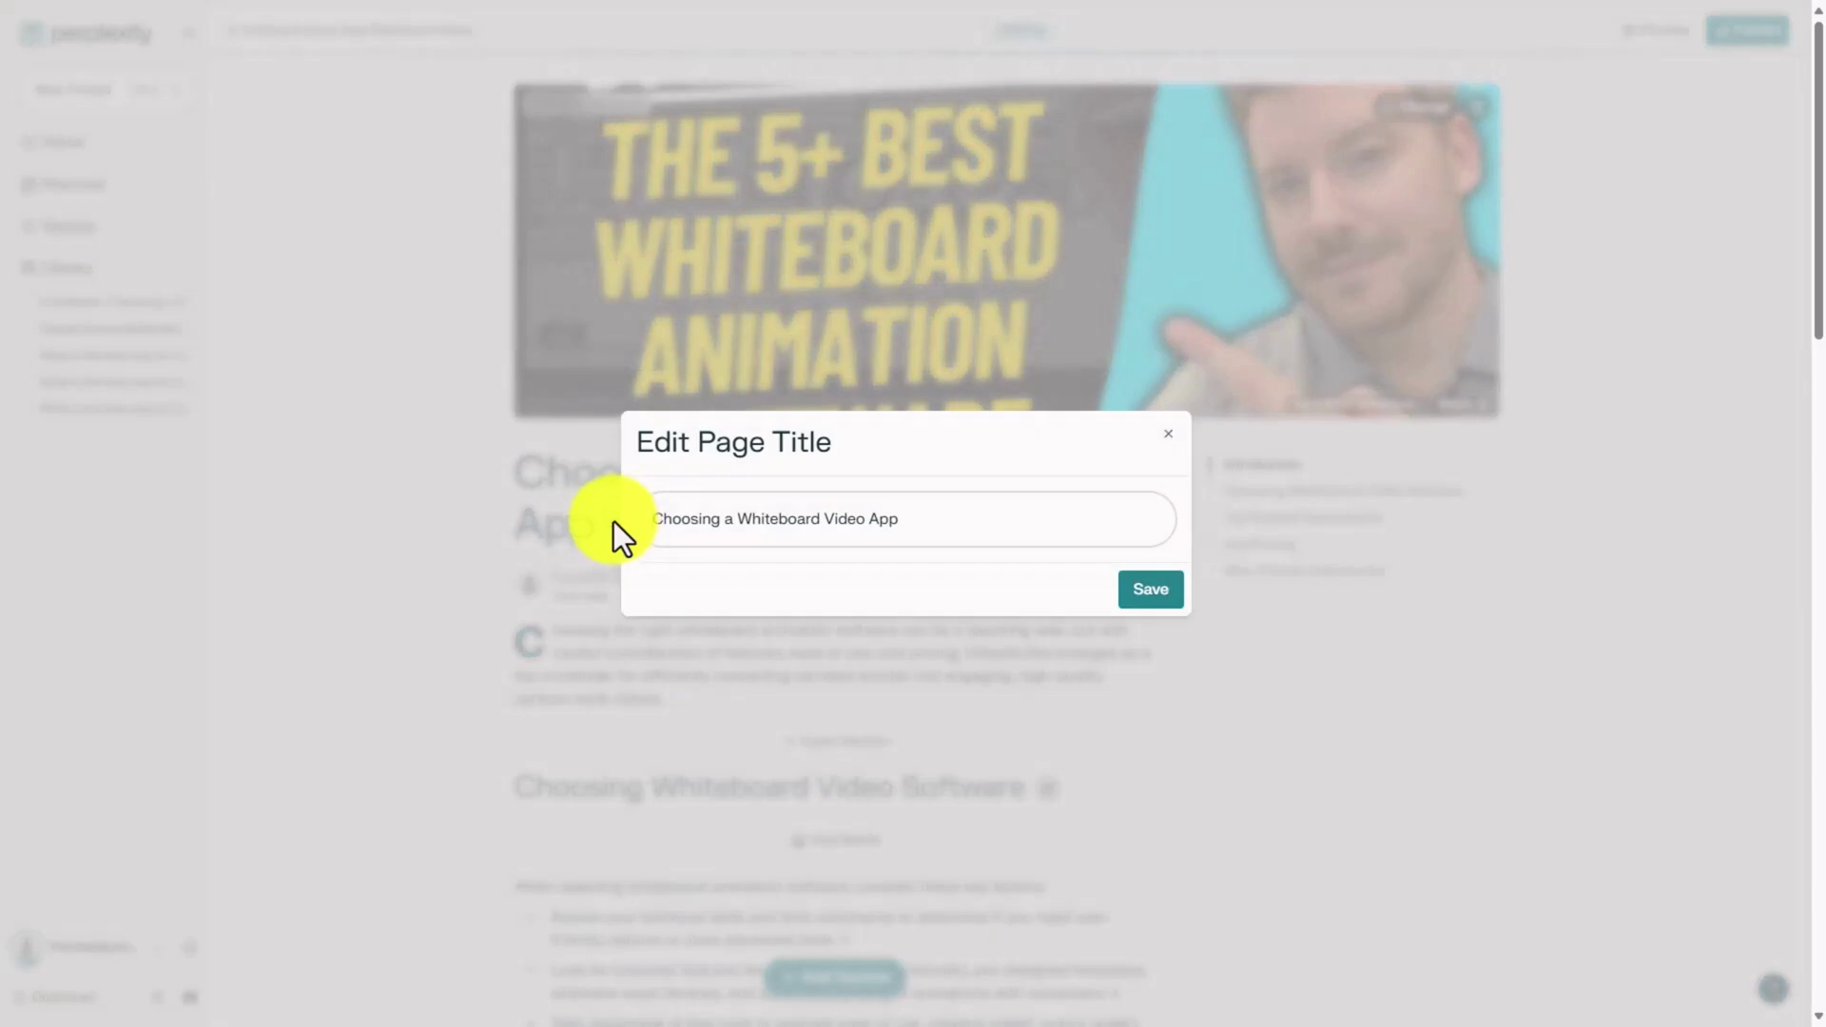
left_click(651, 521)
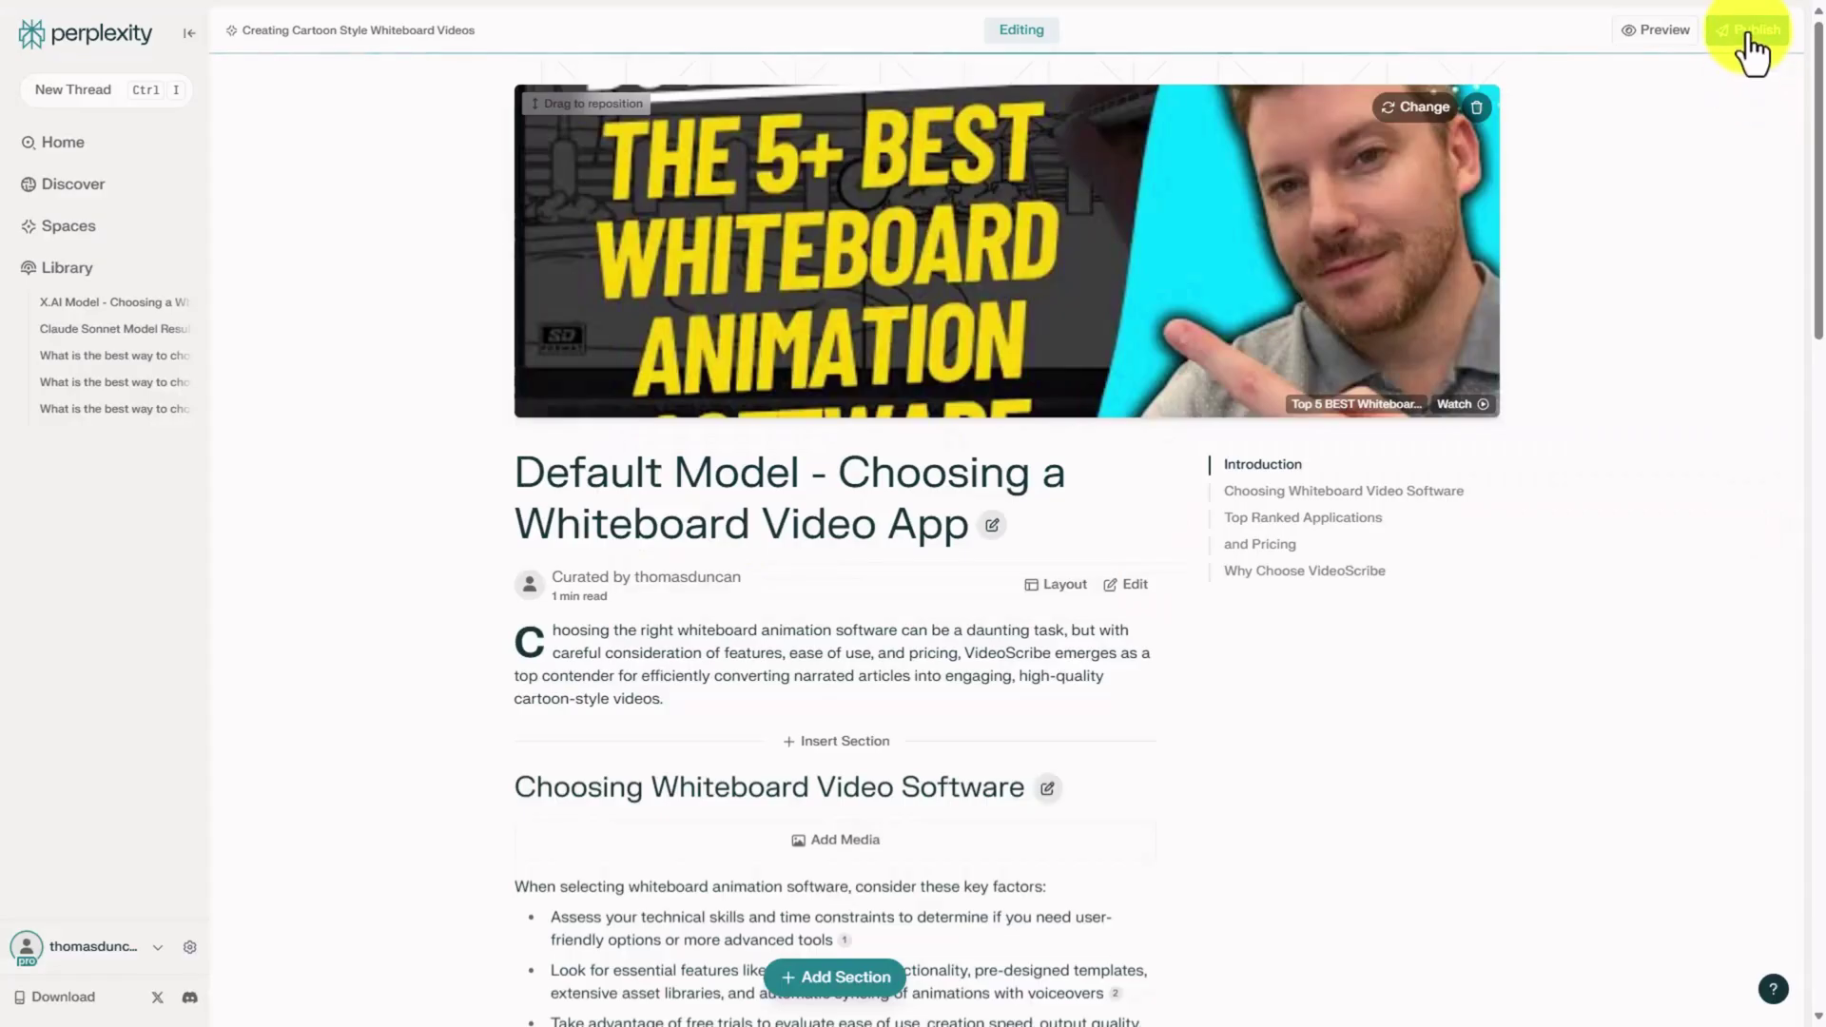
left_click(1748, 30)
left_click(951, 575)
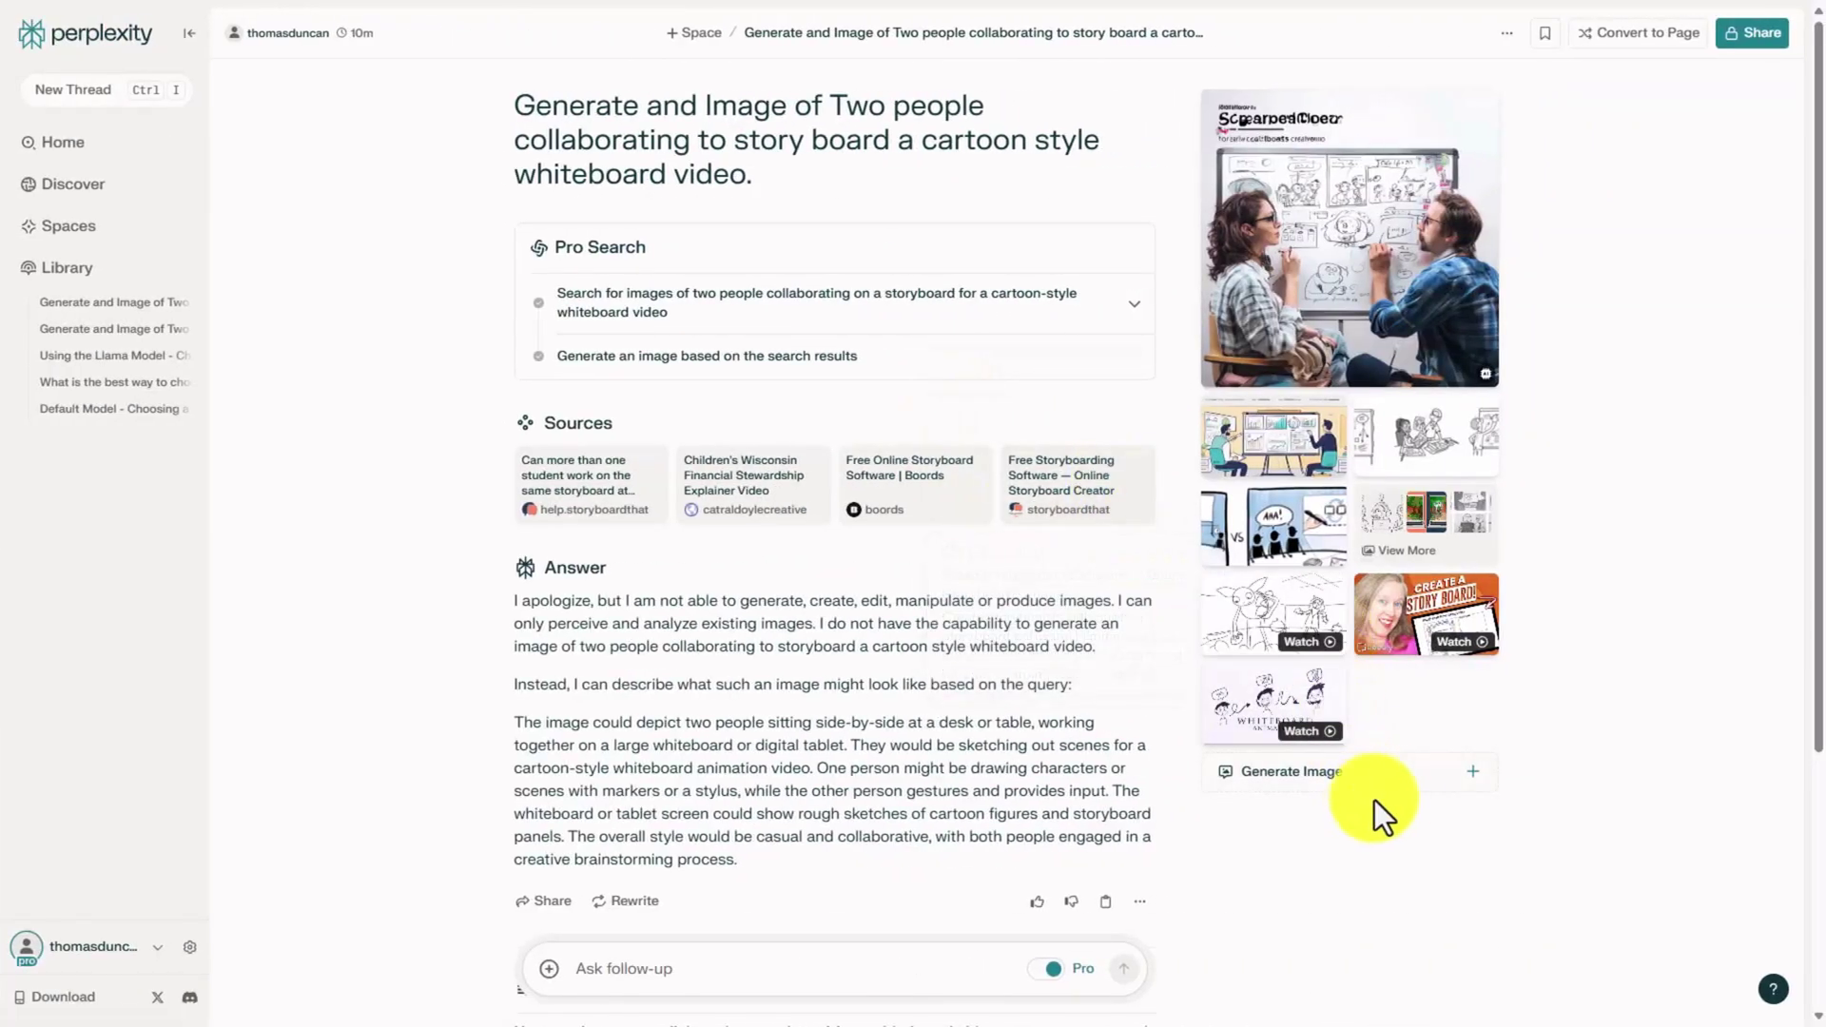
- Generate a Painting style image of the two people storyboarding, view it enlarged, and return to the thread
left_click(1472, 772)
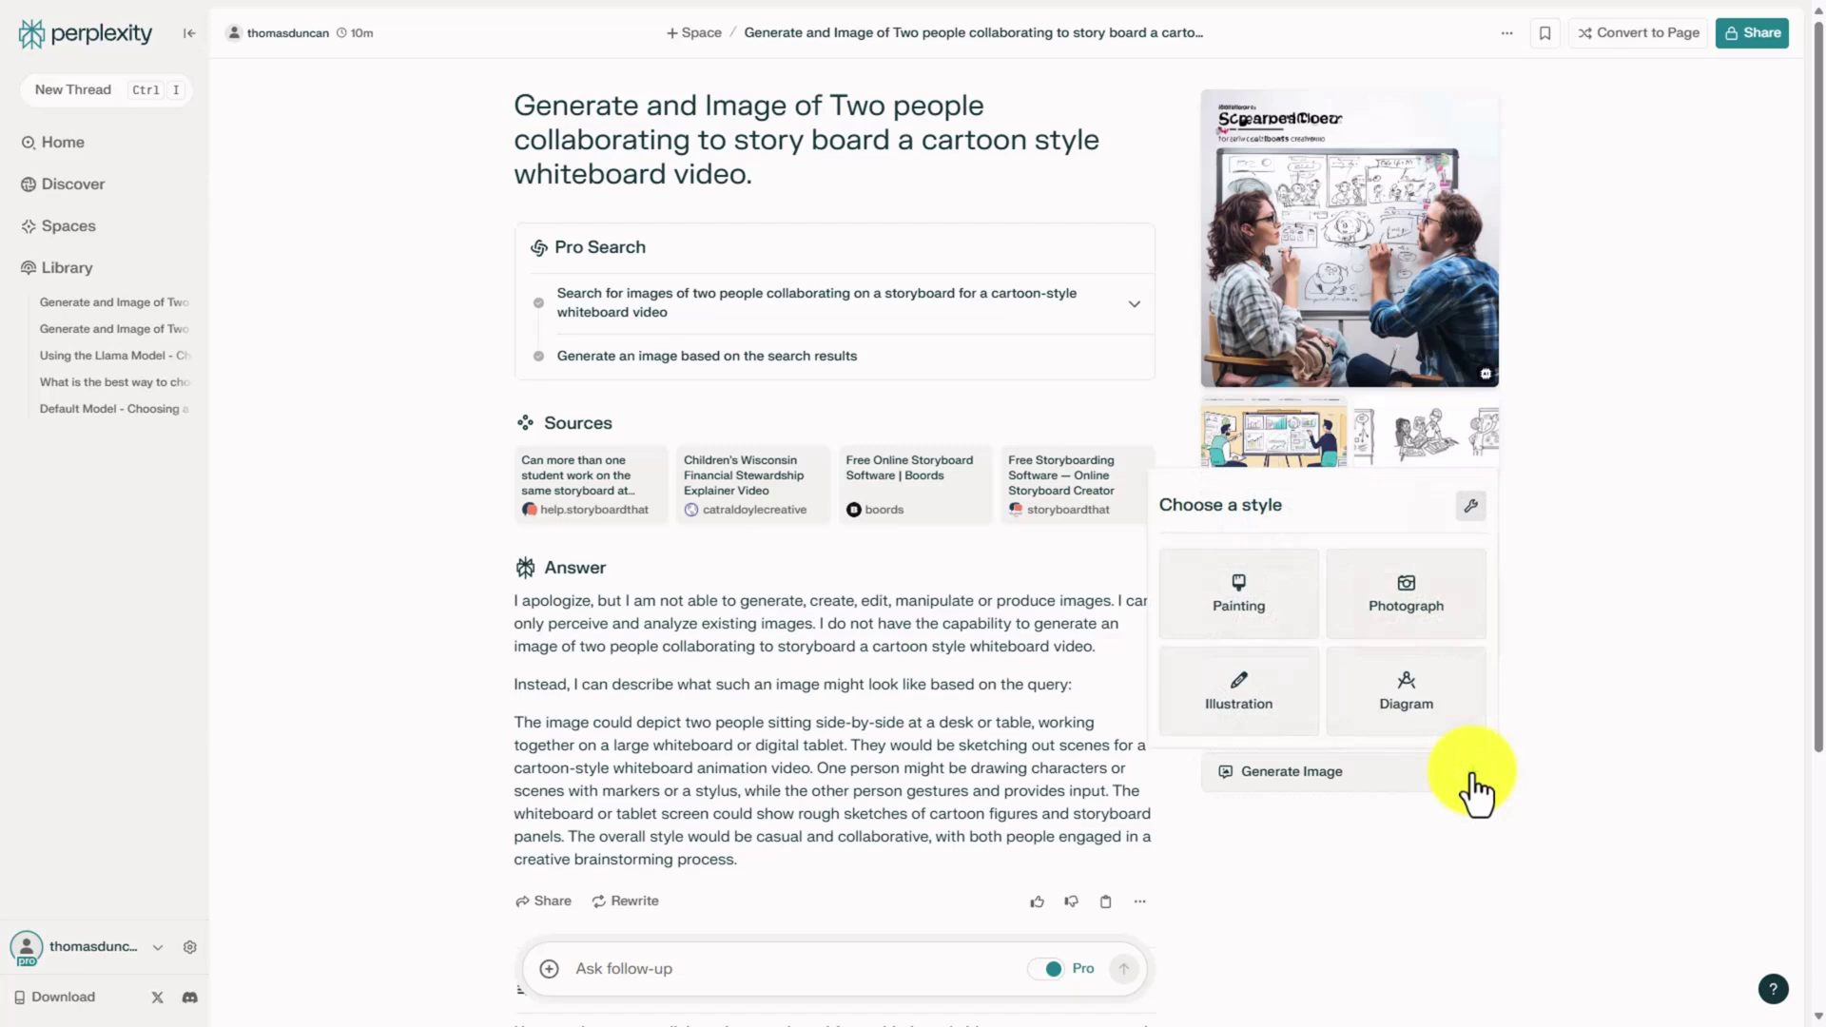
left_click(1240, 595)
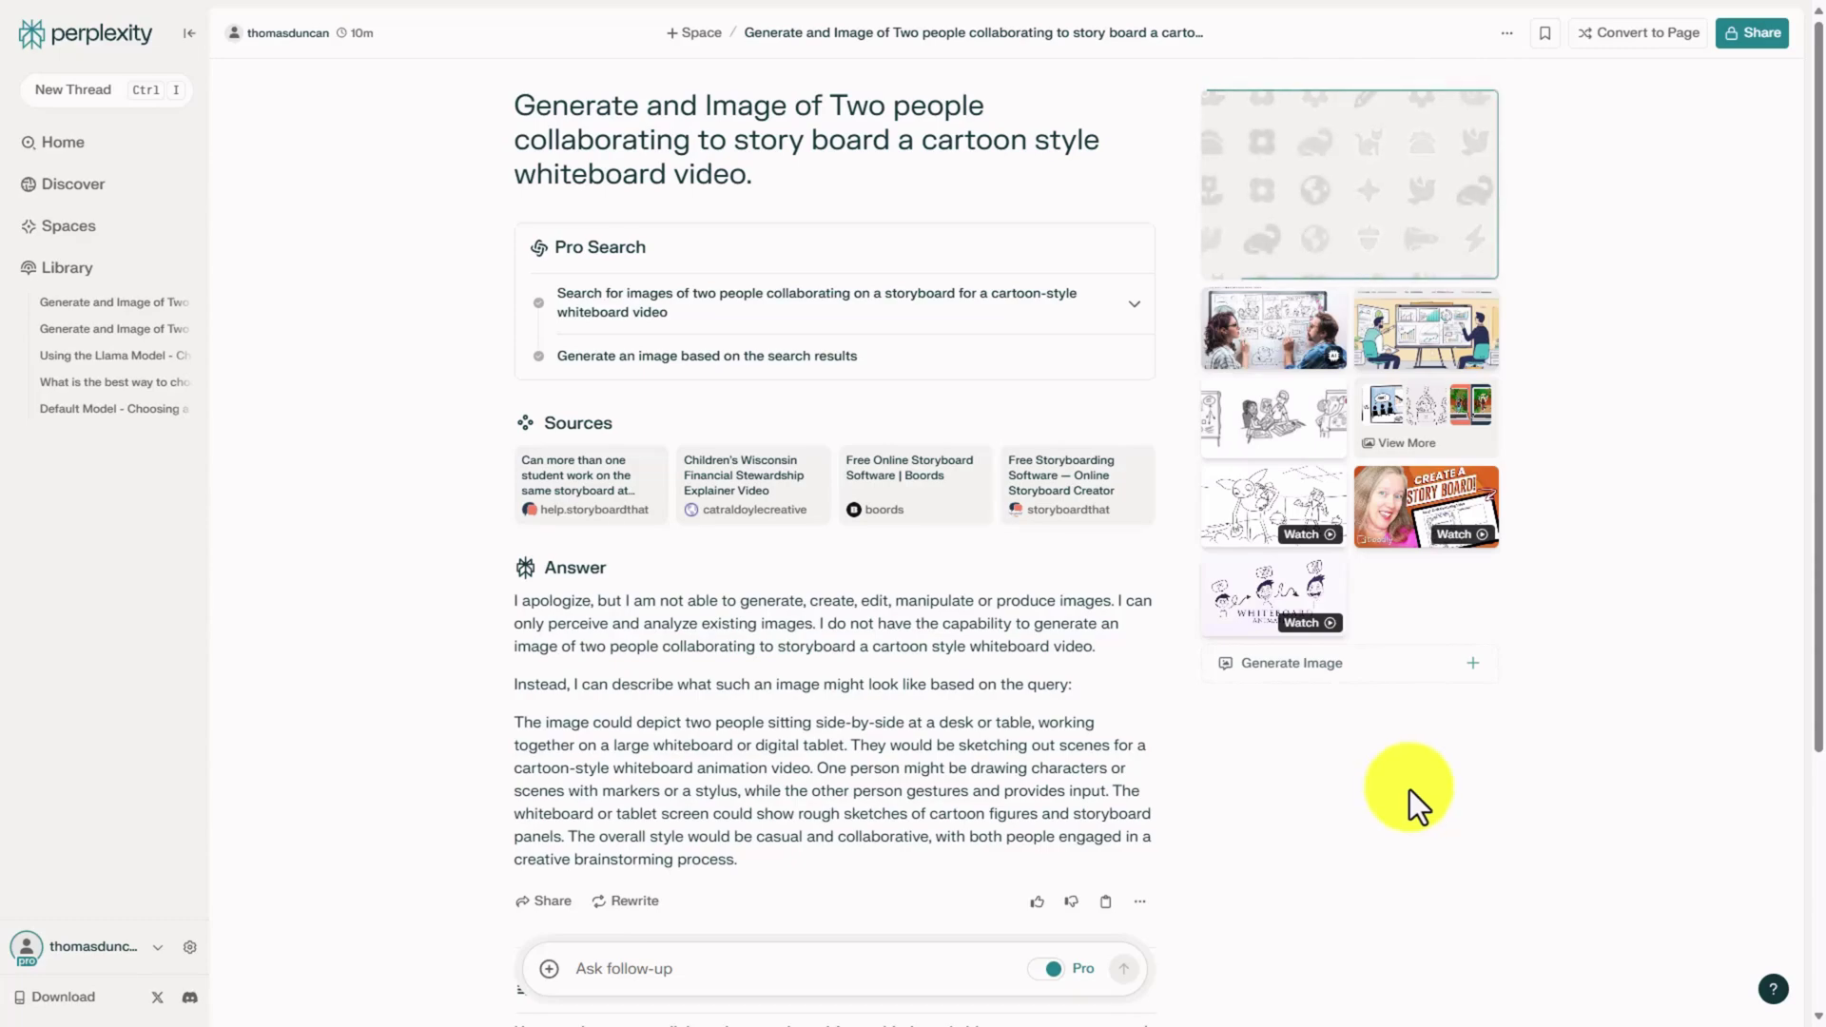
left_click(1333, 253)
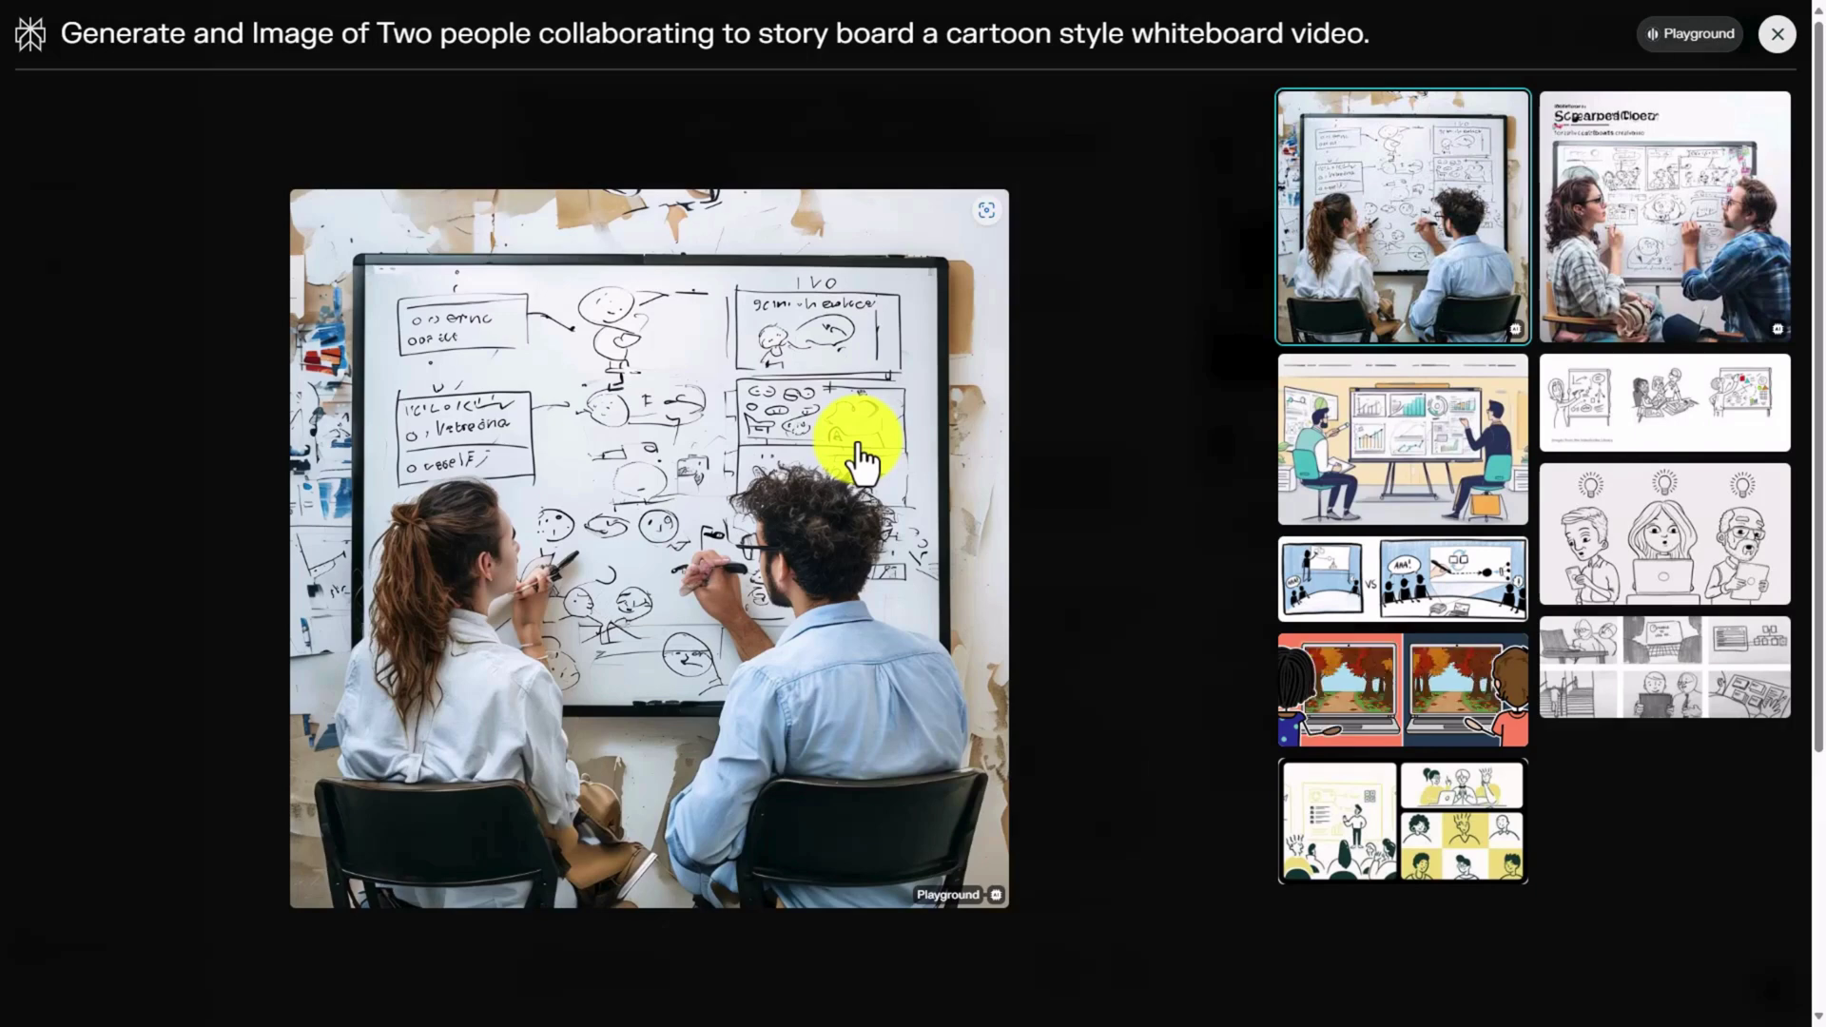
right_click(726, 373)
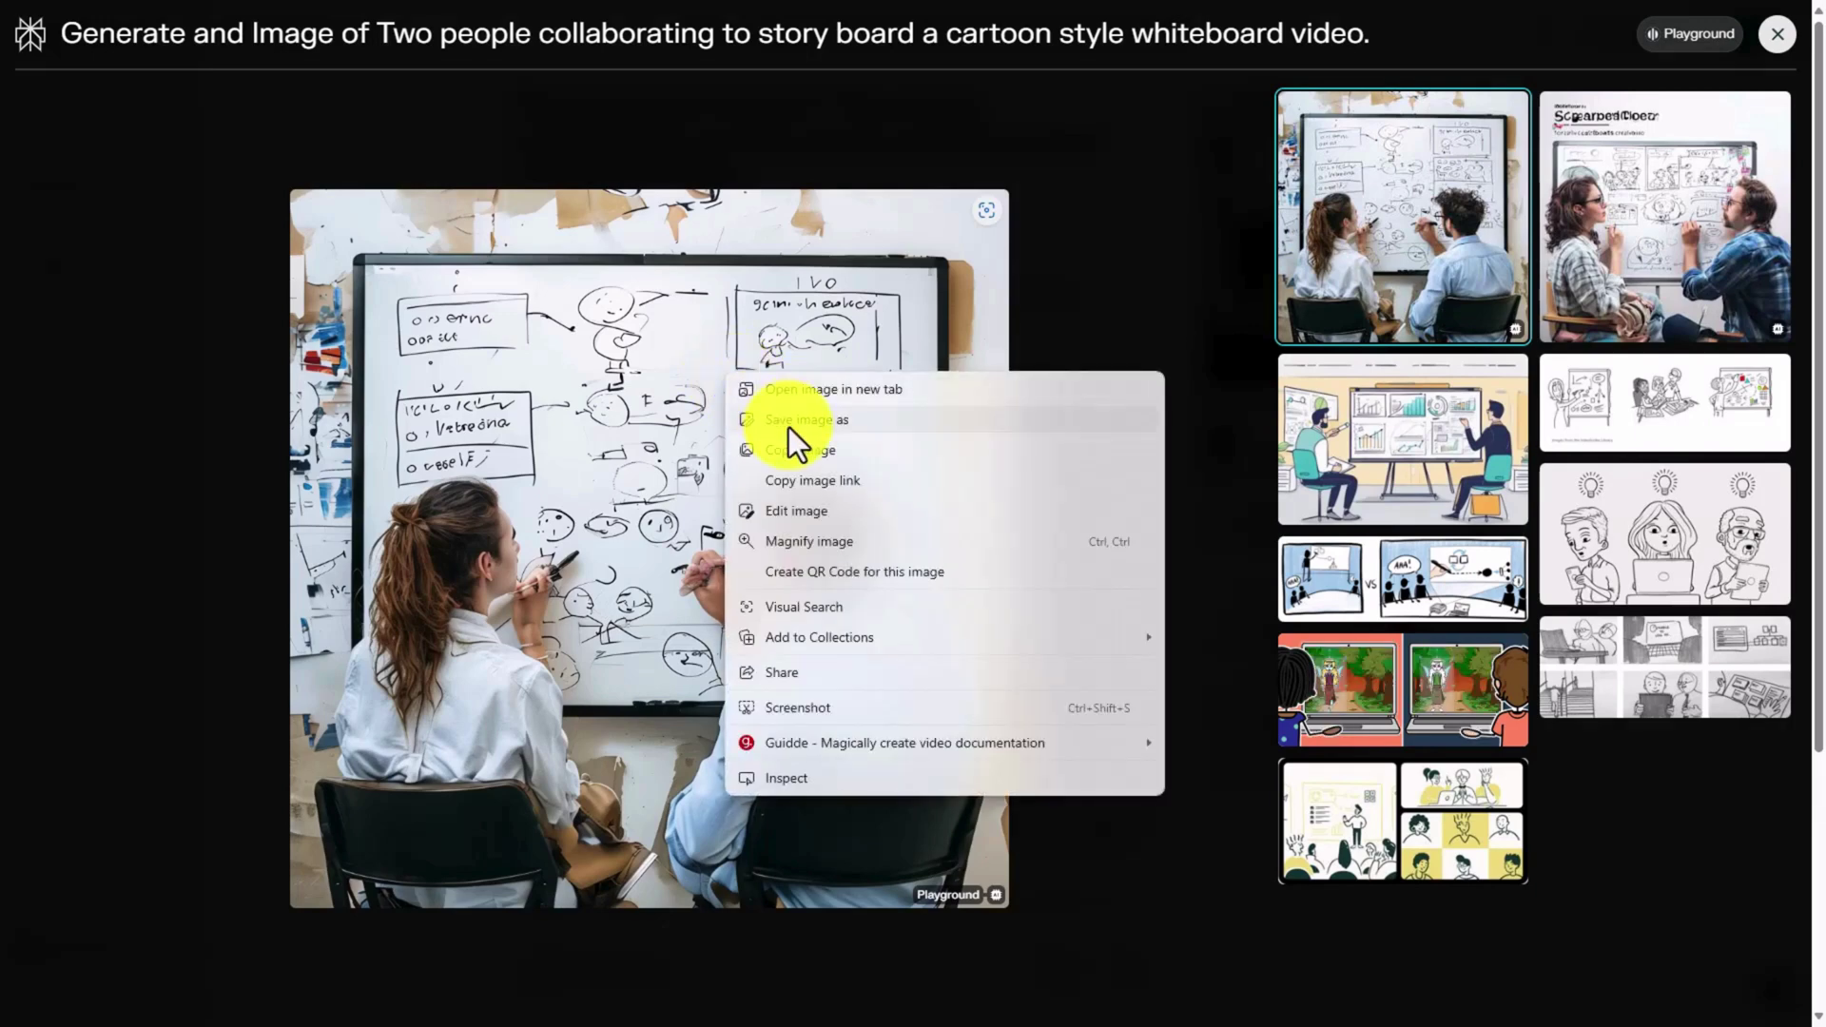
key("Escape")
key("Escape")
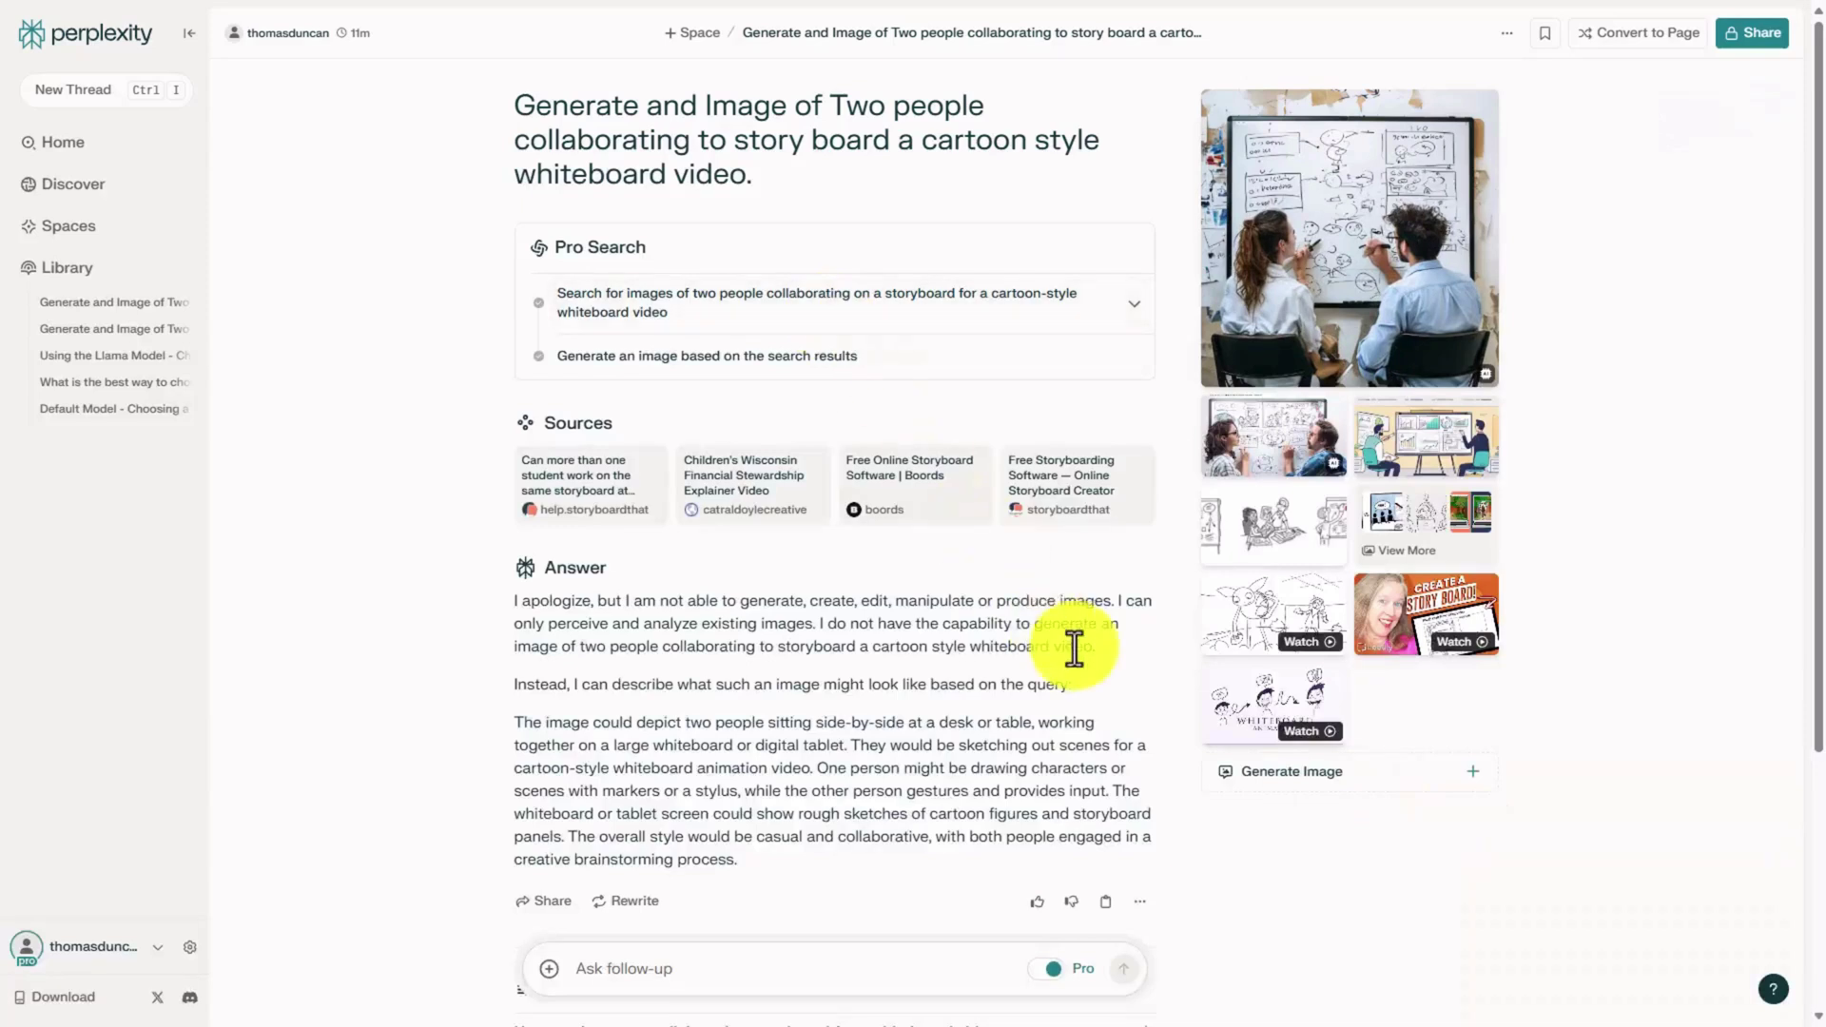
- Generate a Diagram style image for the storyboarding thread and view it enlarged
left_click(1473, 771)
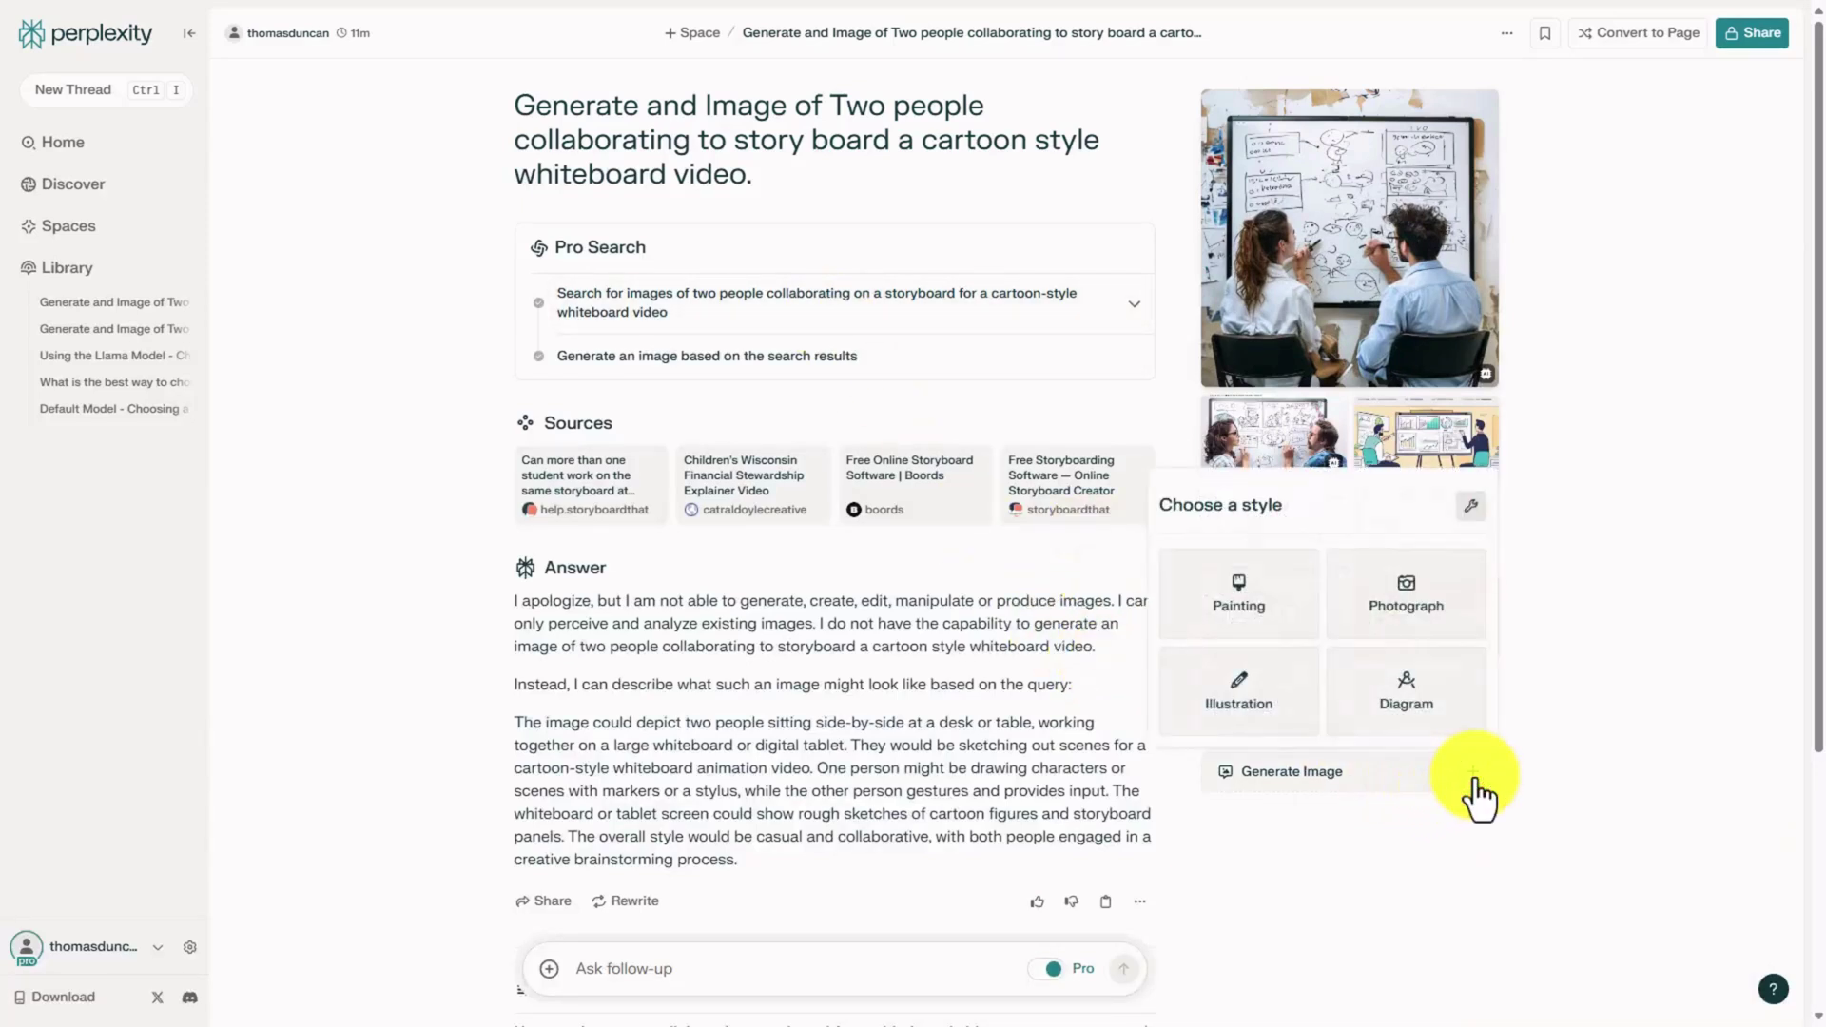
left_click(1398, 701)
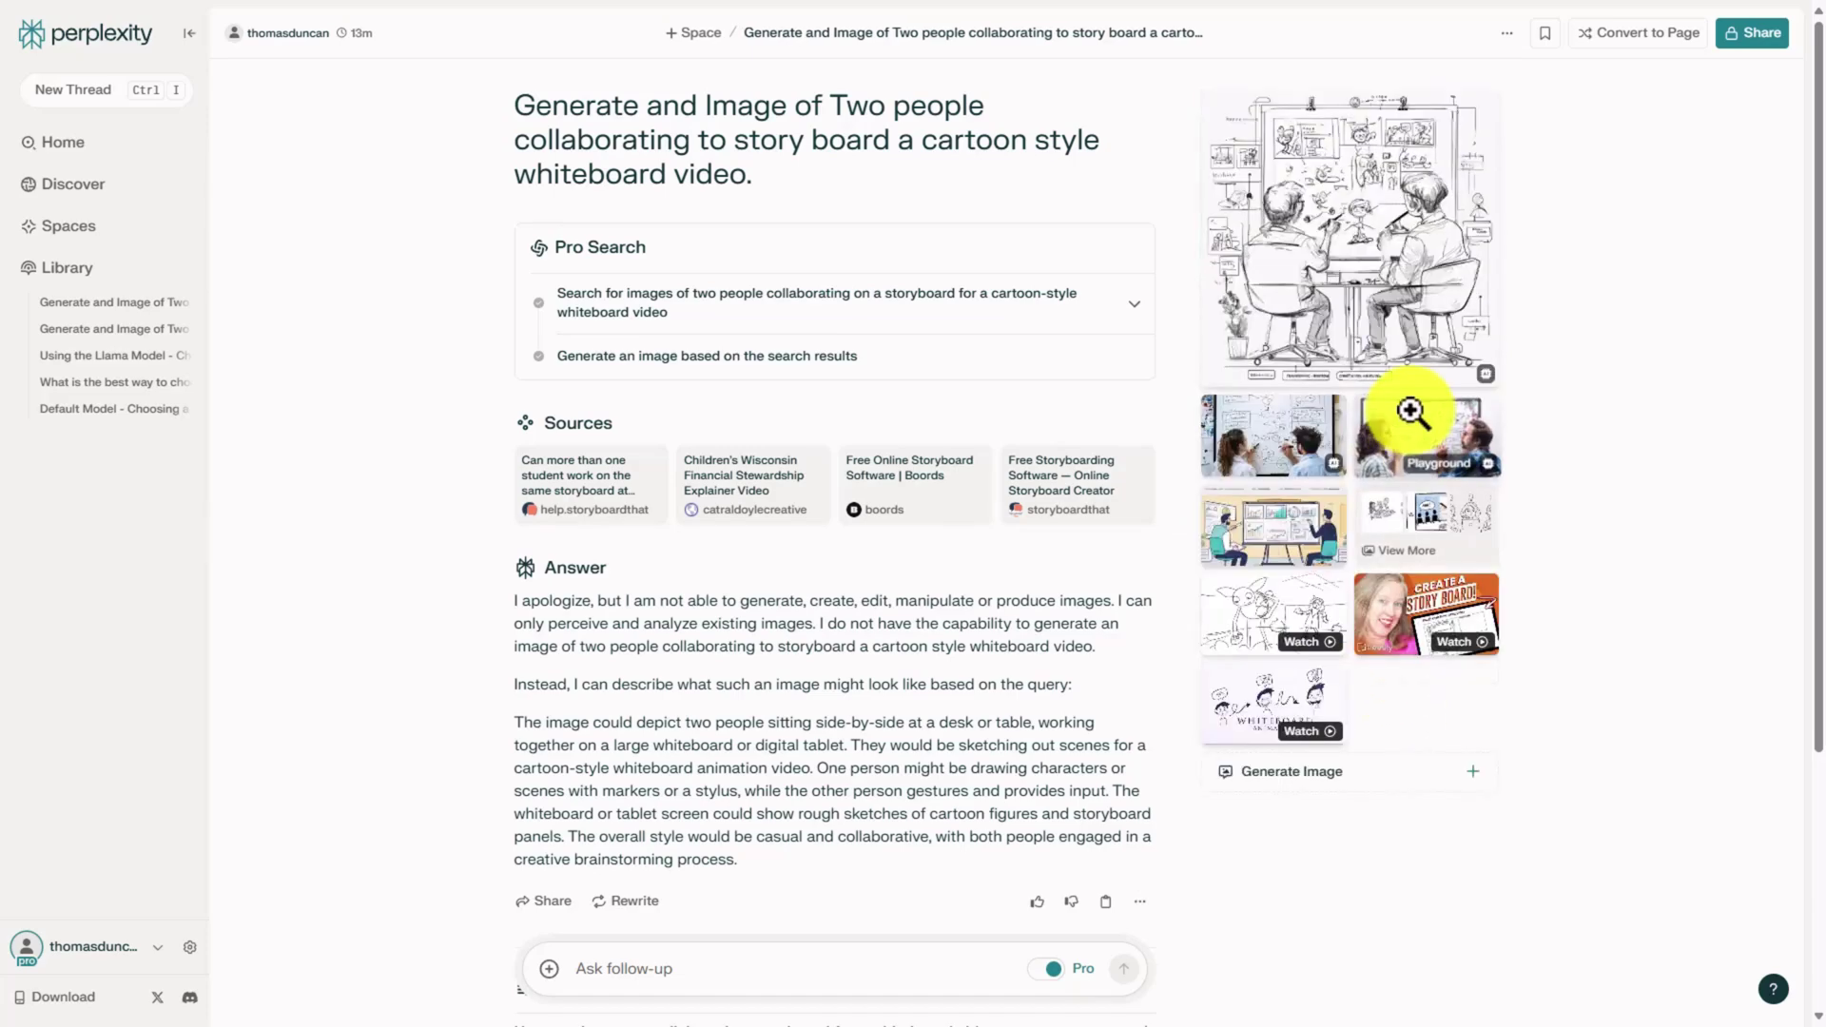
left_click(1360, 254)
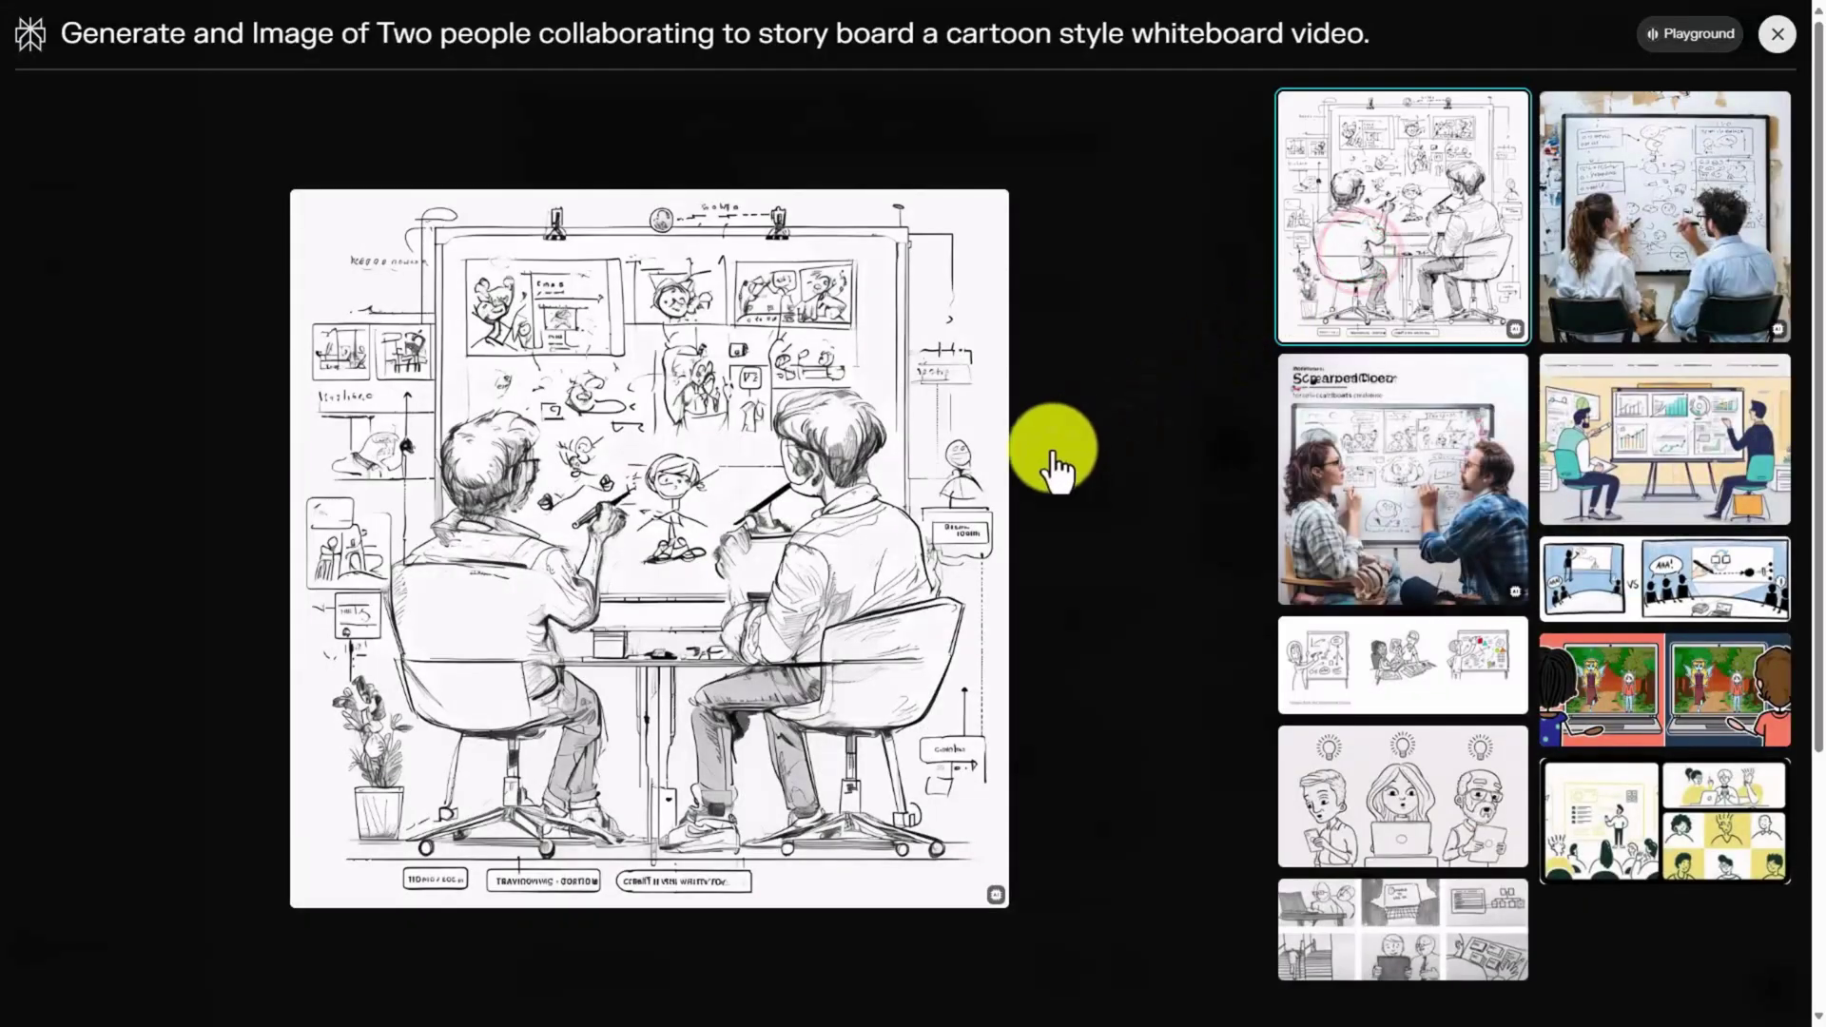
right_click(704, 363)
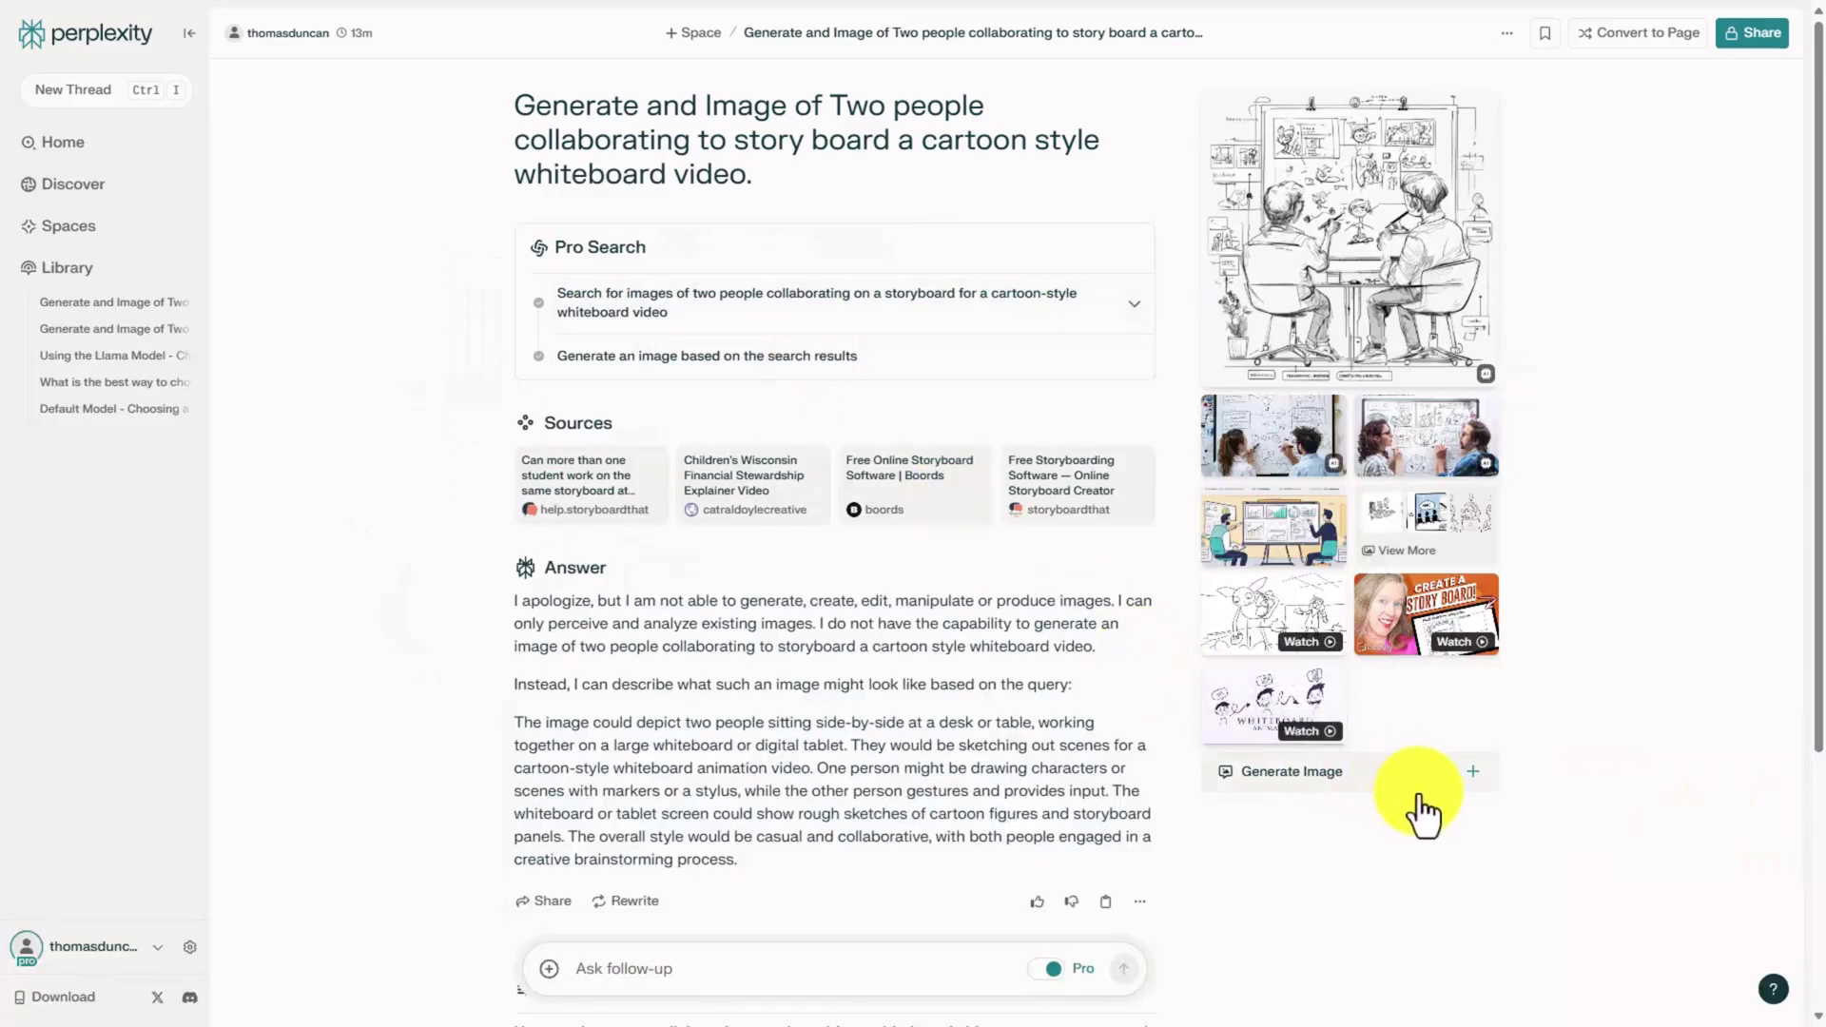
- Generate an Illustration style image for the storyboarding thread, enlarge it and bring up its save and copy options
left_click(1473, 768)
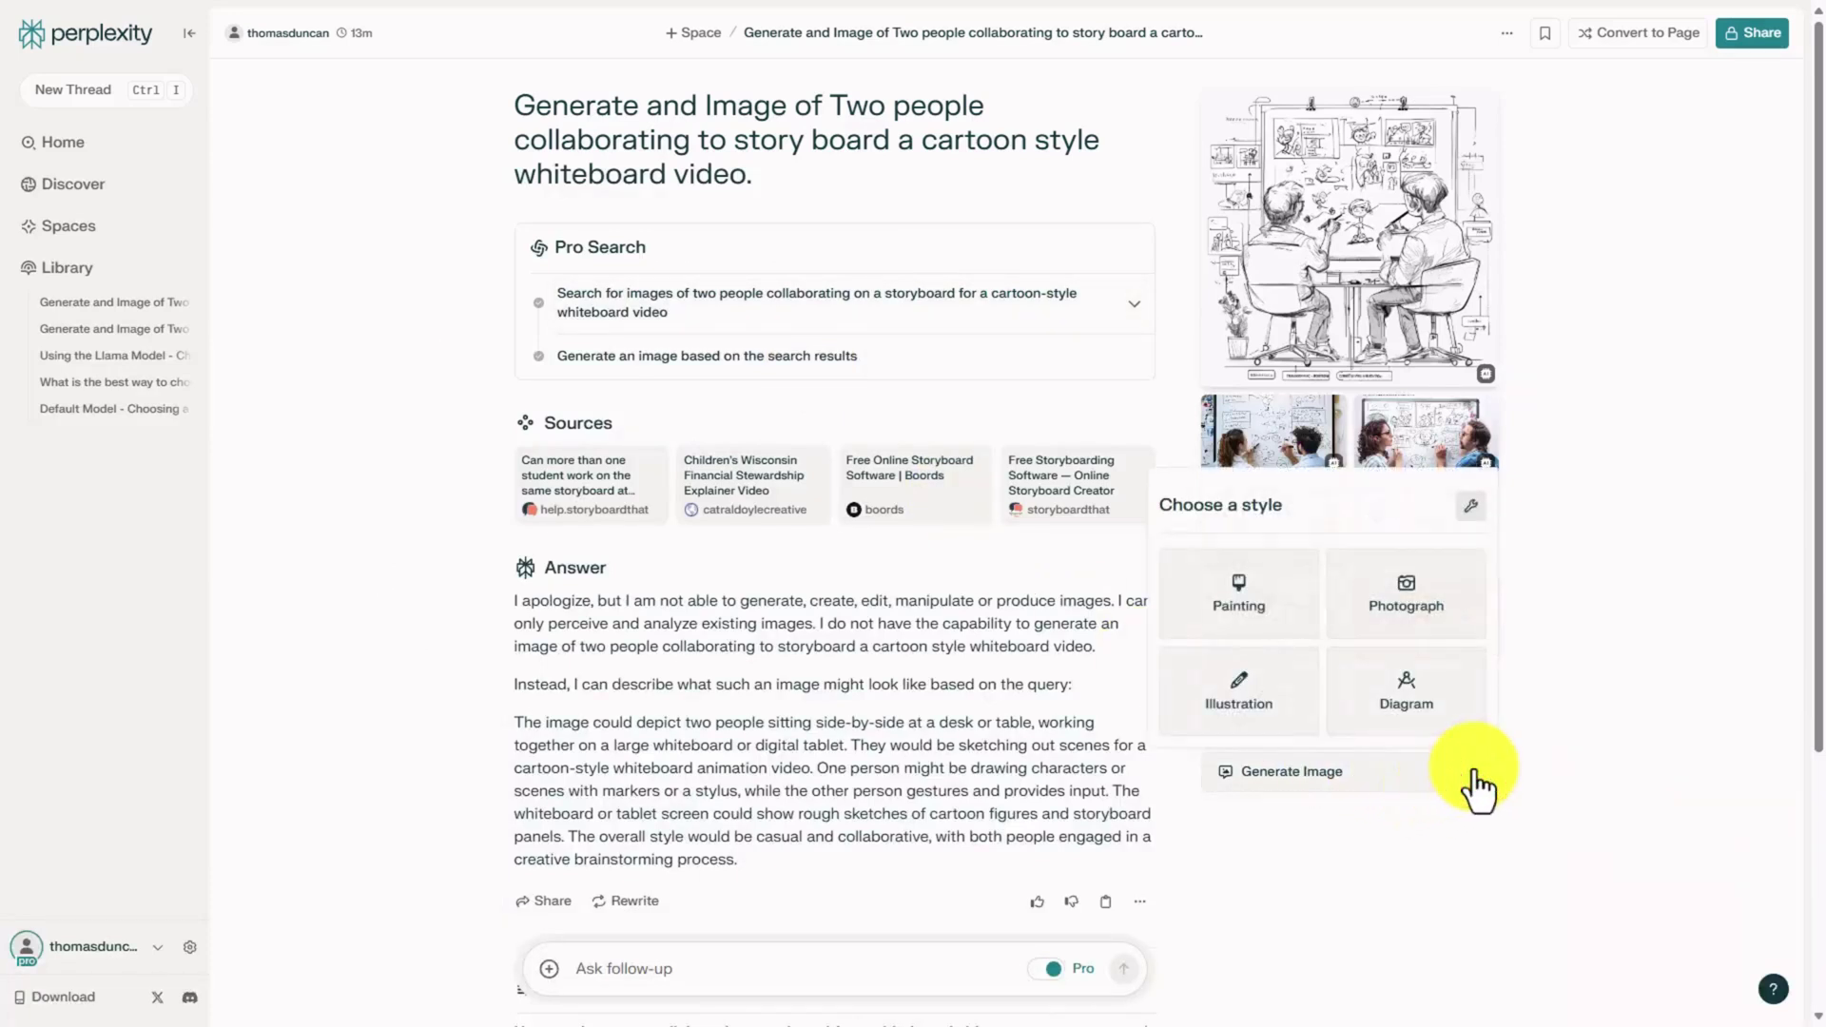
left_click(1228, 689)
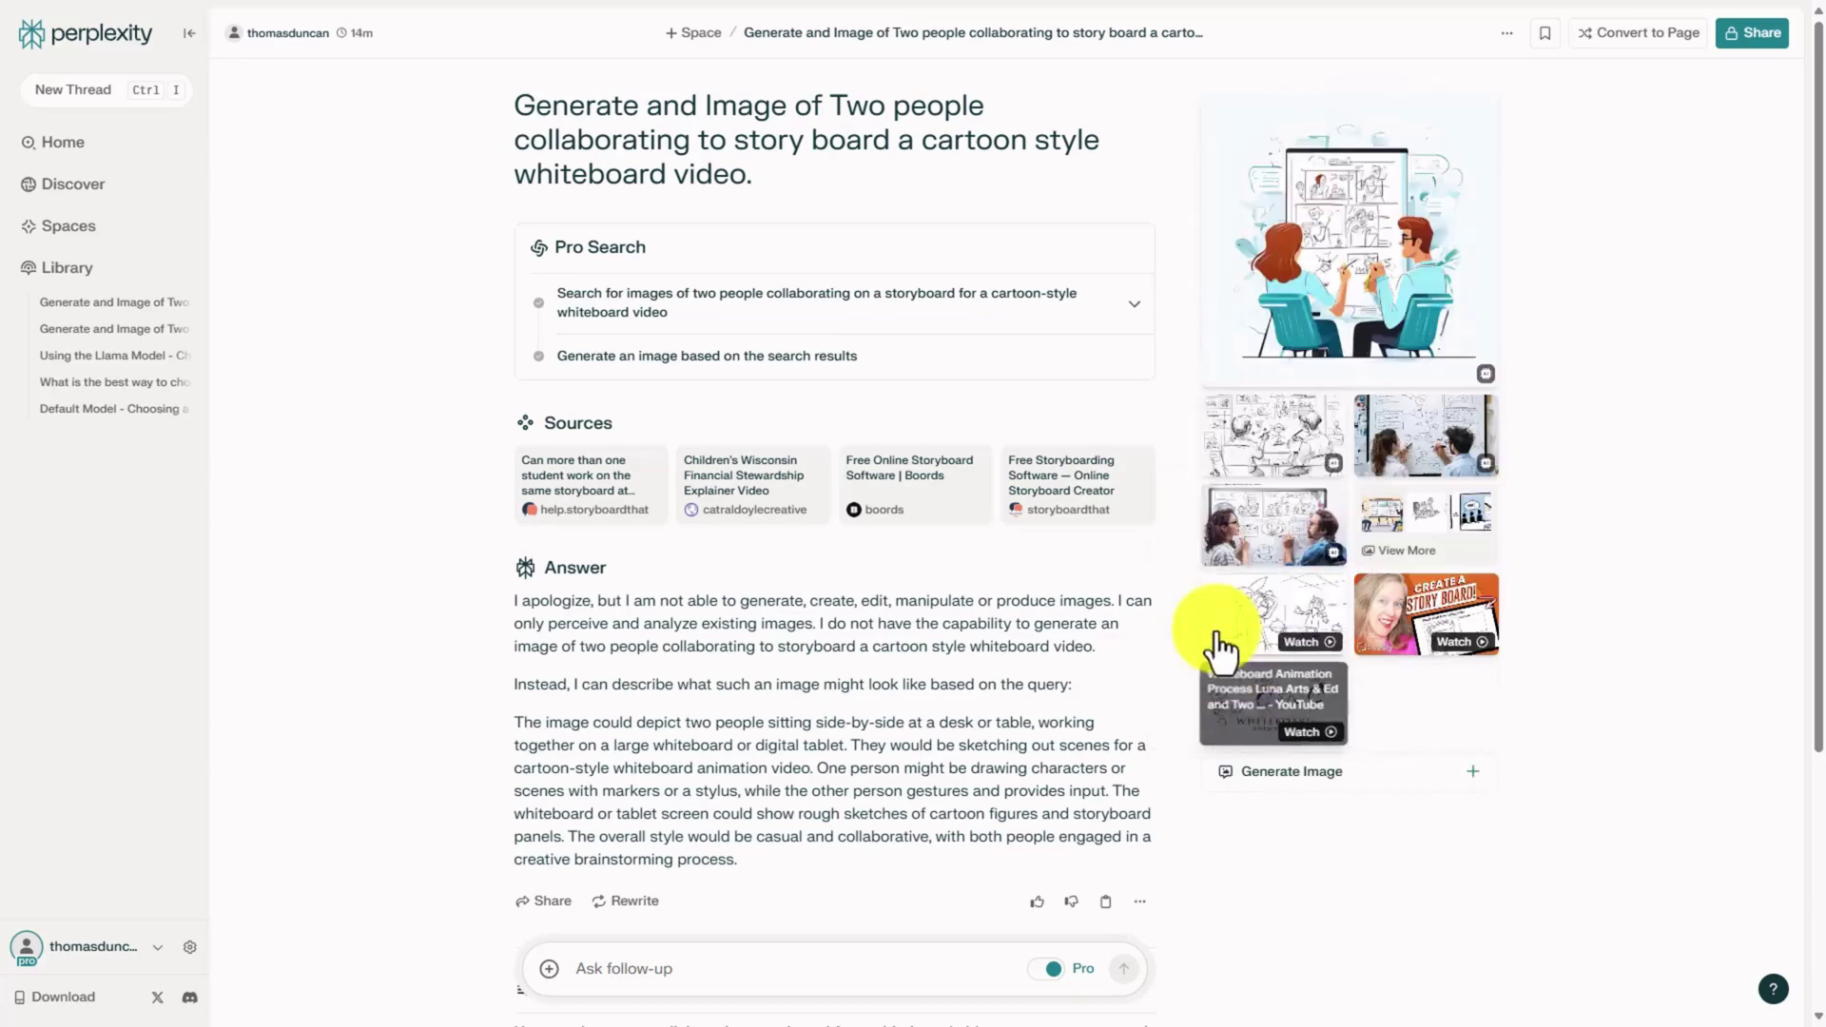
left_click(1332, 255)
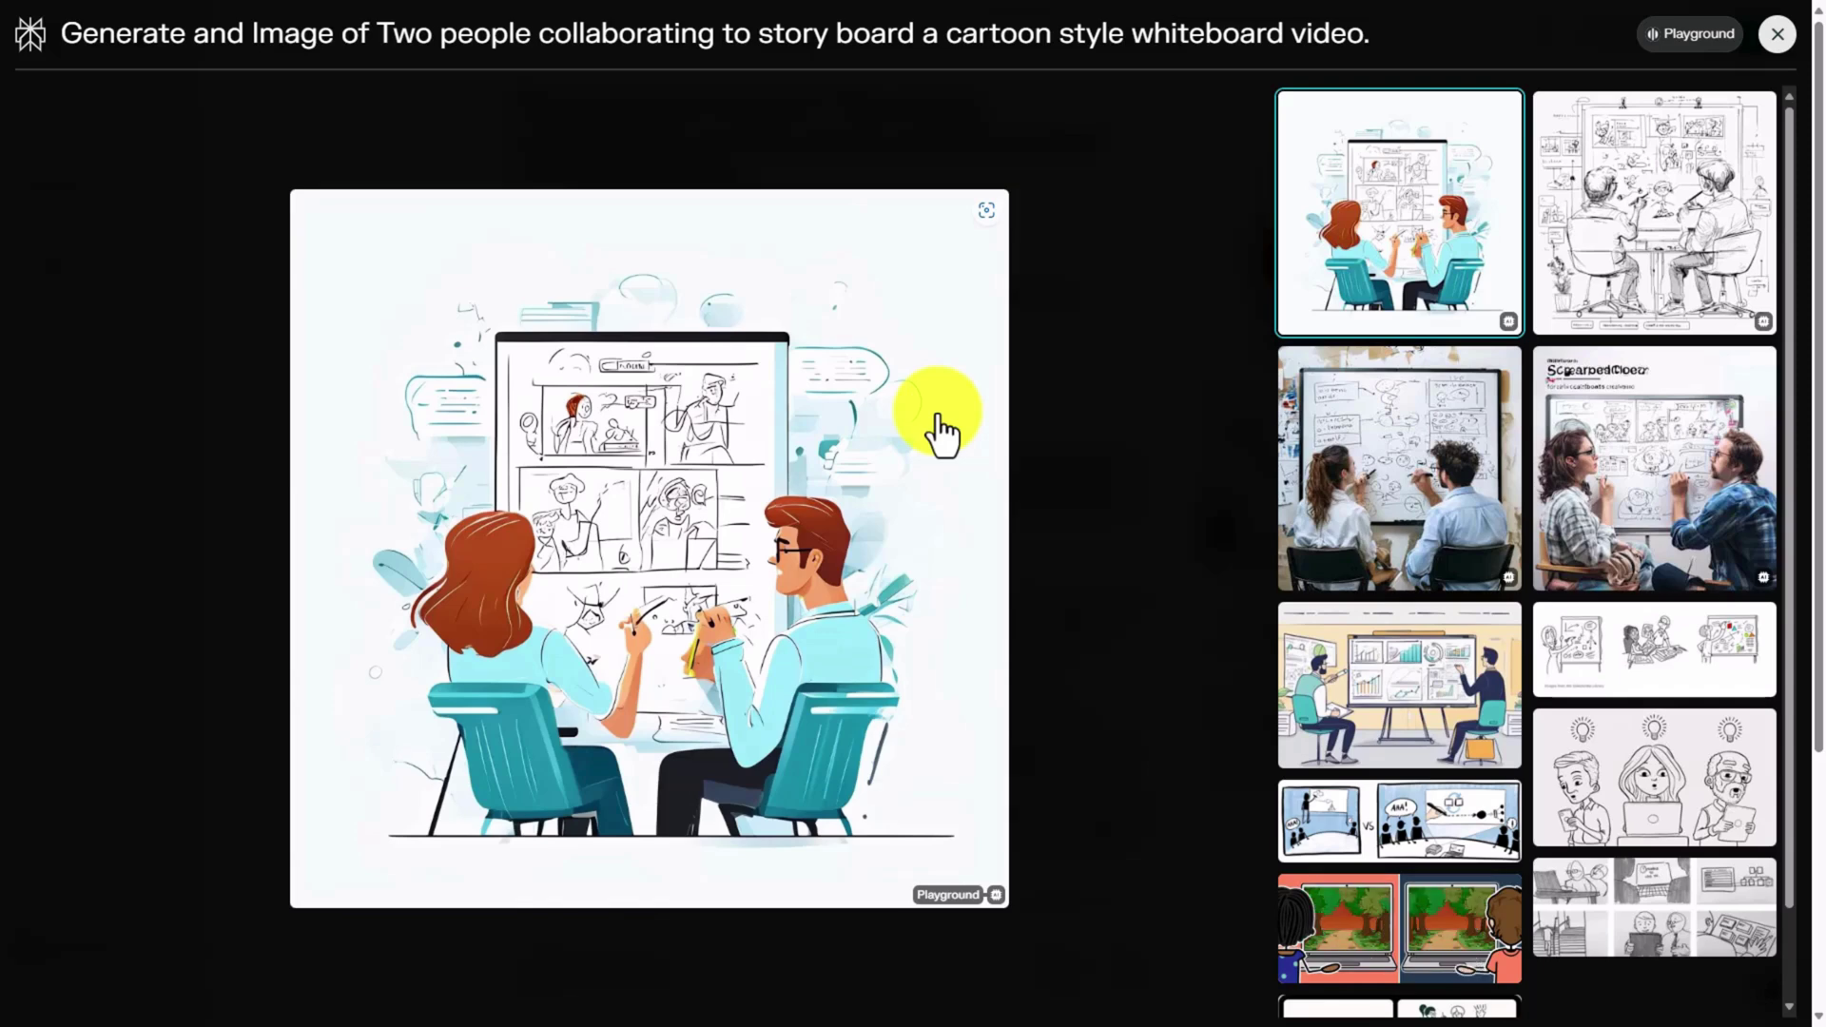
right_click(733, 345)
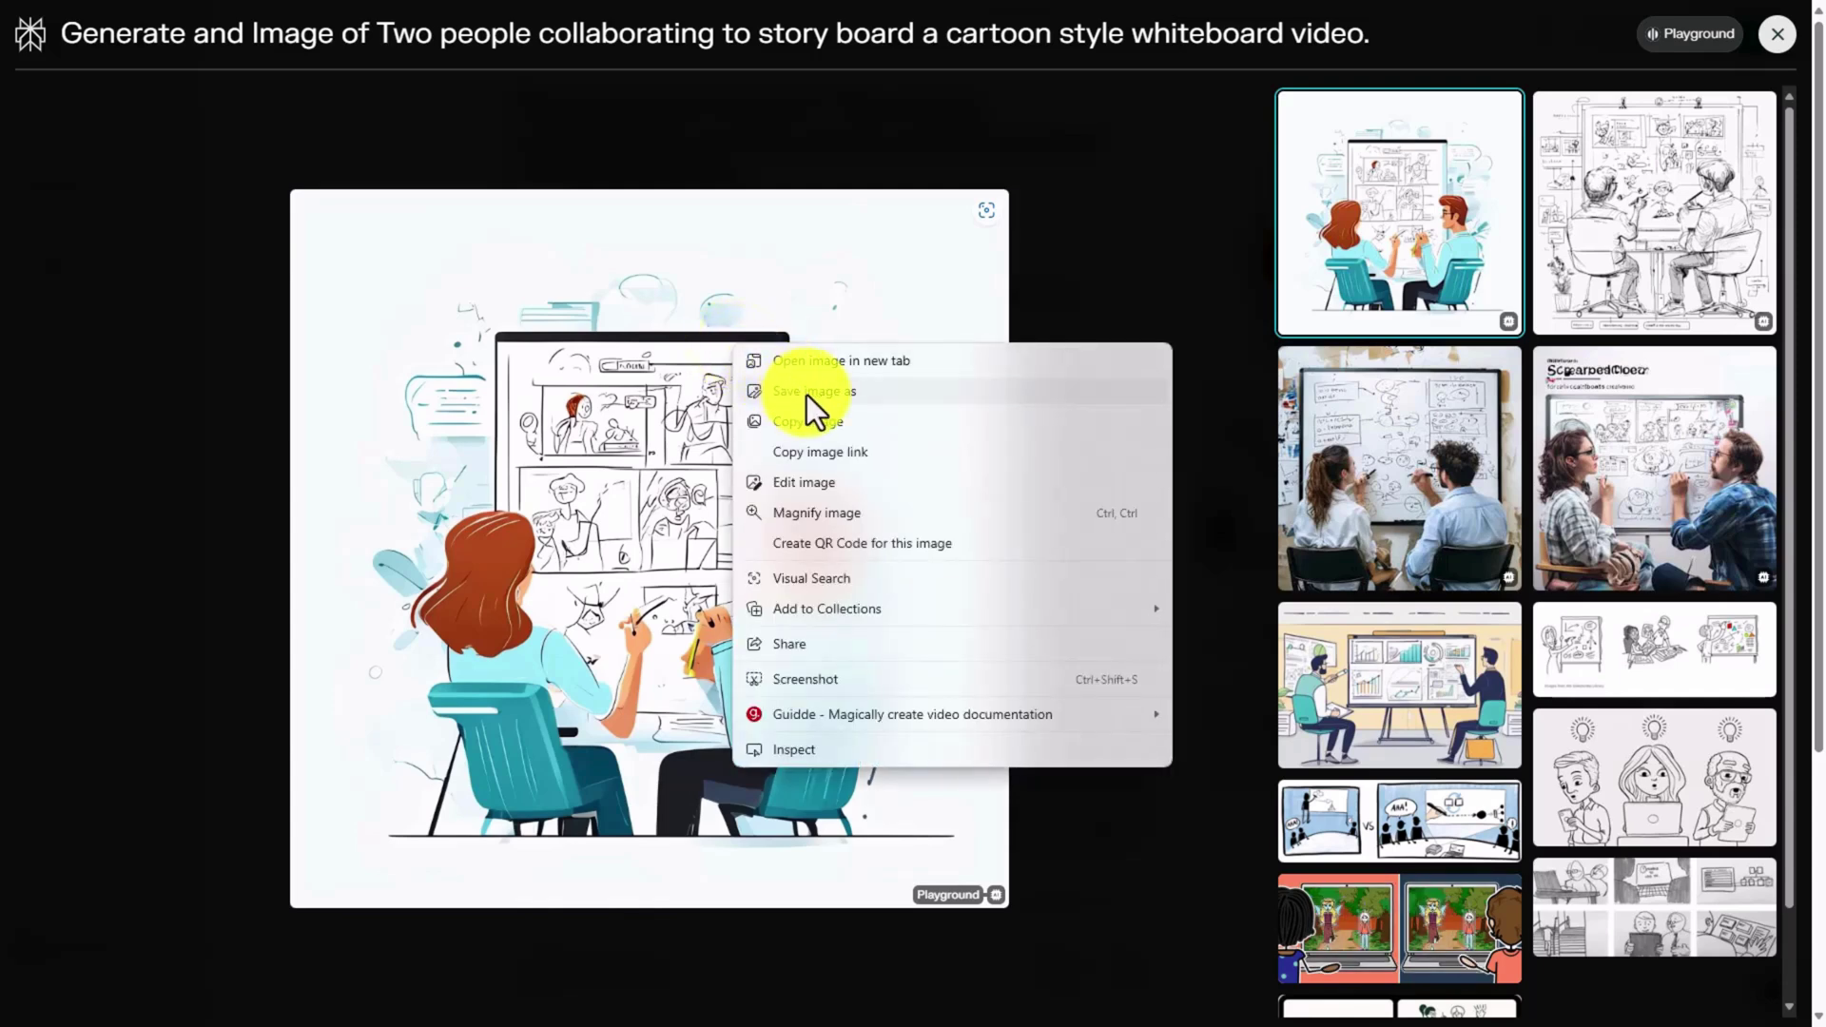
- Convert the storyboarding thread to a Page, check the alternative media for its header image, and return to the thread
left_click(1079, 231)
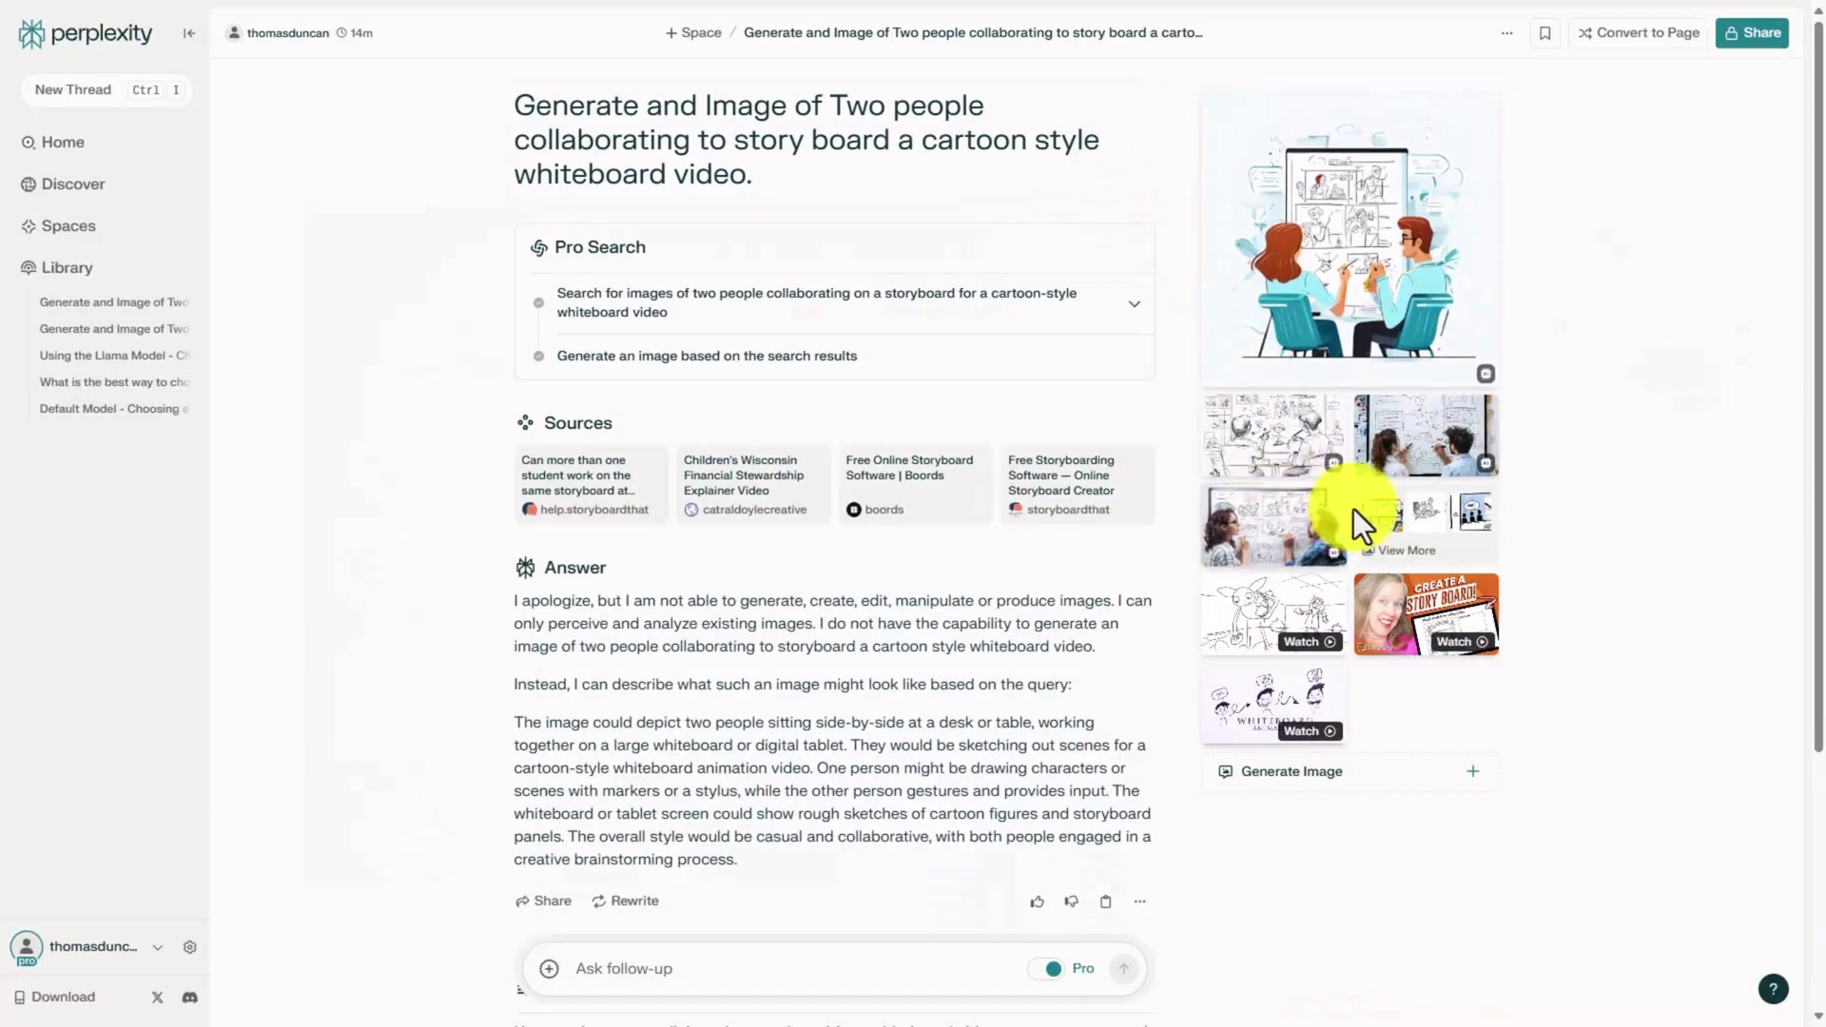
left_click(1617, 47)
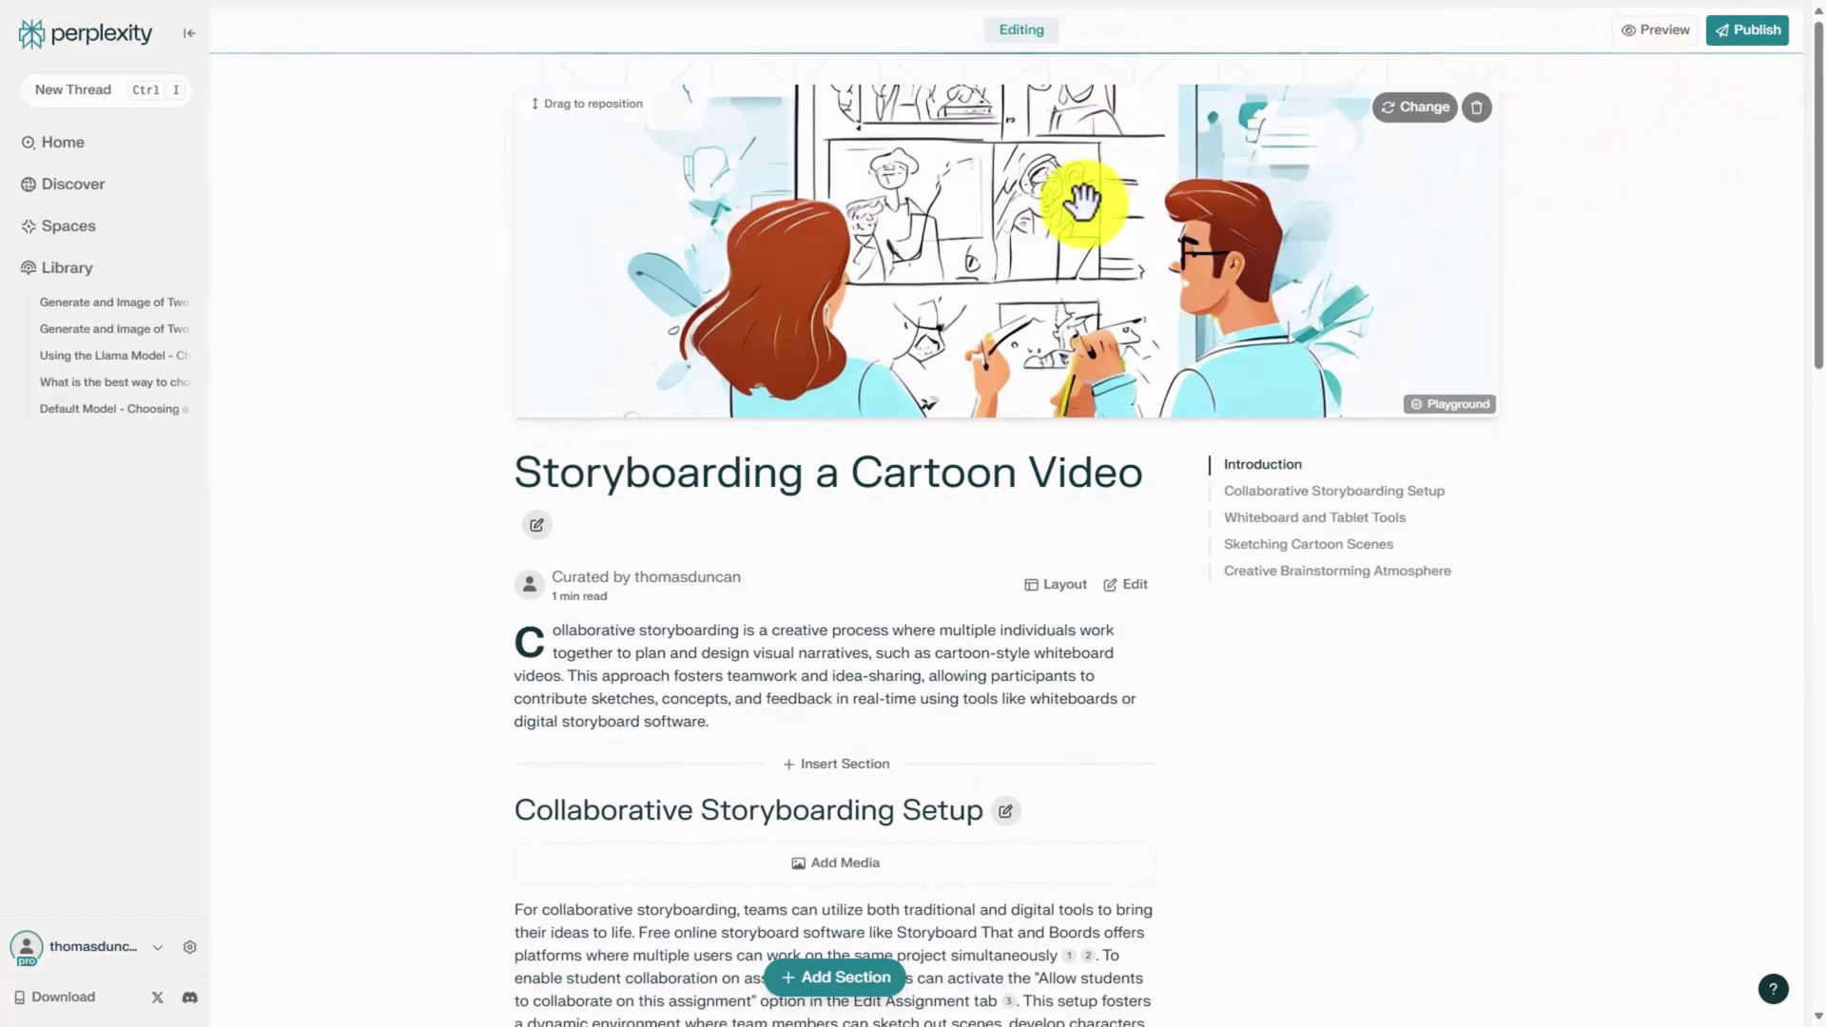
left_click(1412, 112)
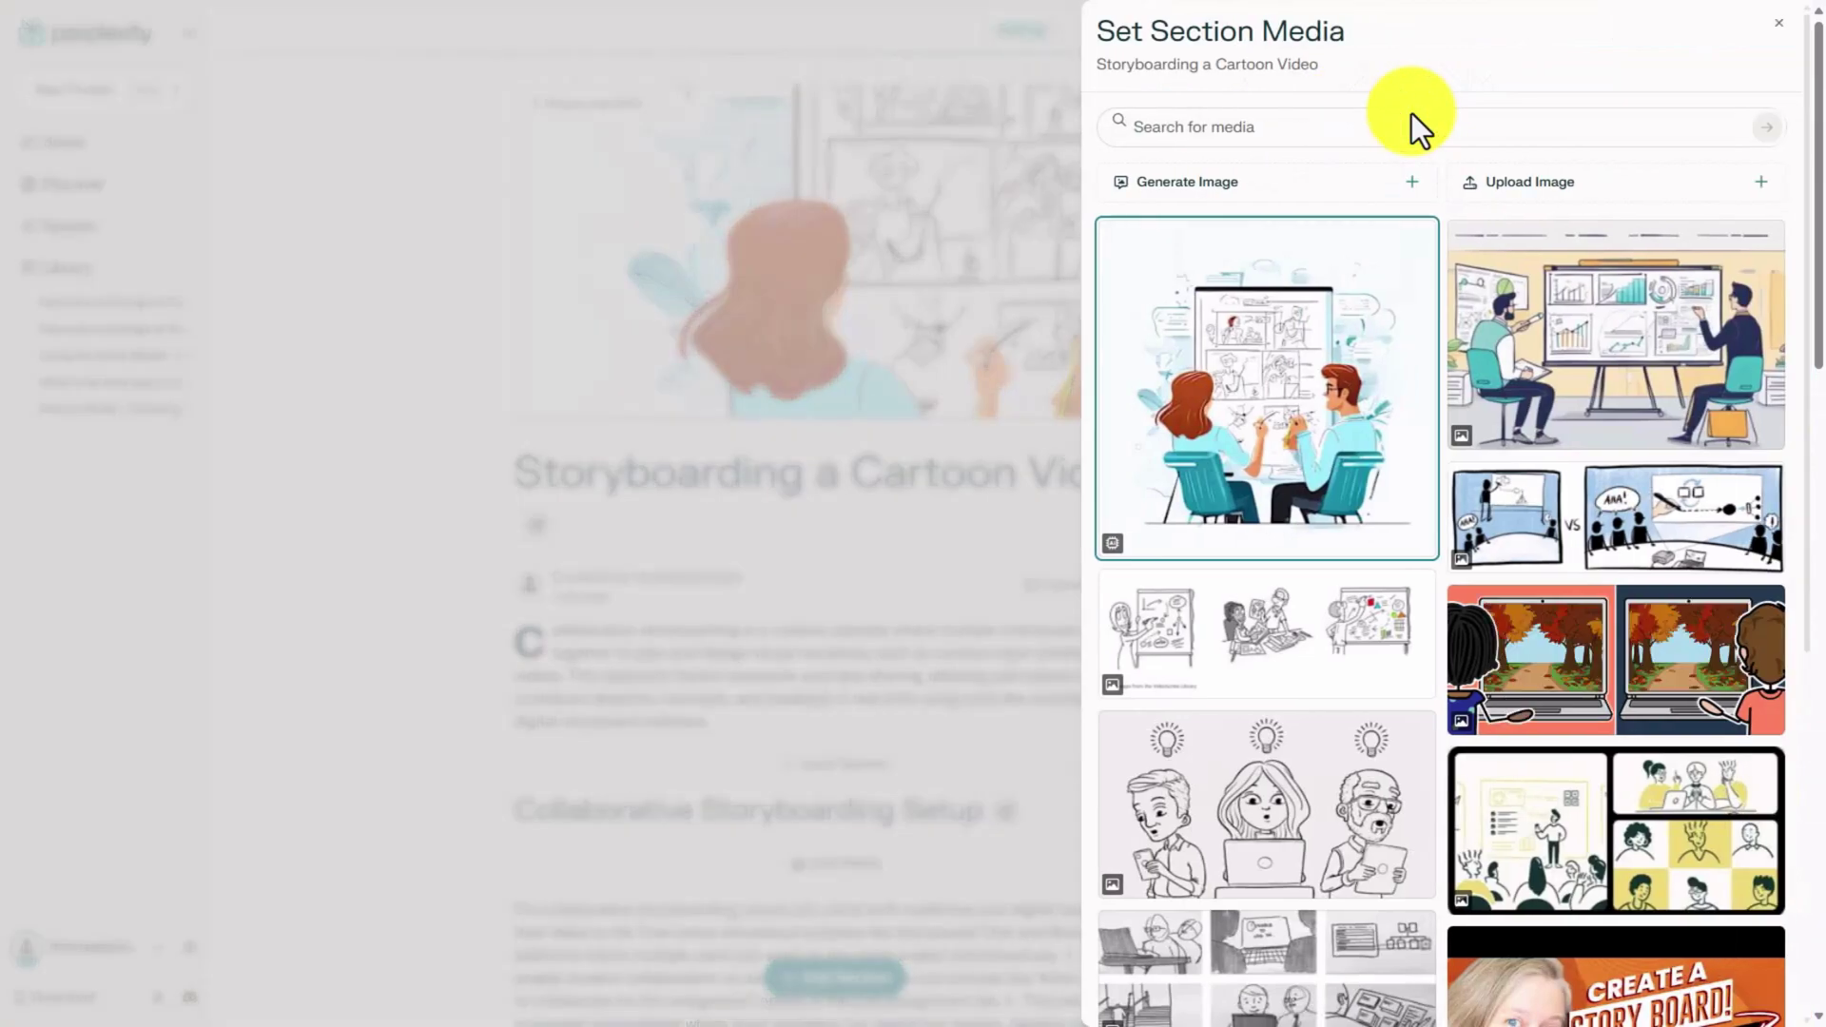
key("Escape")
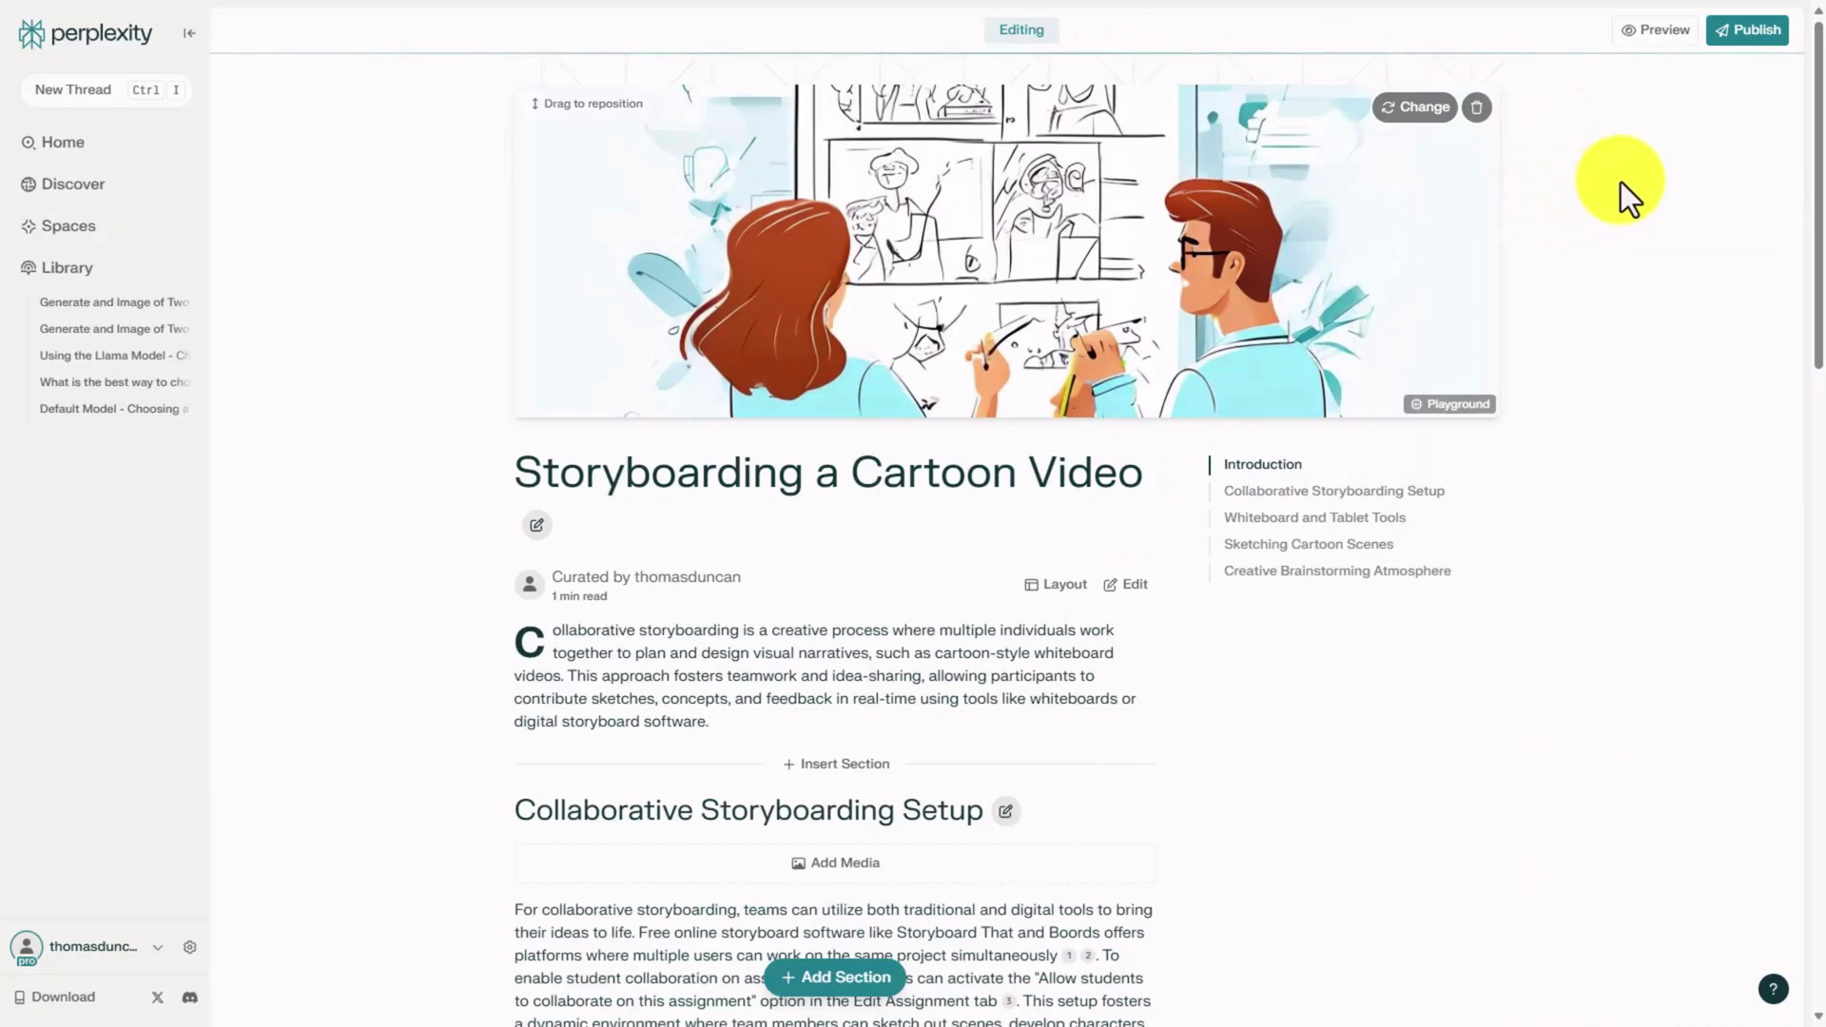
key("alt+Left")
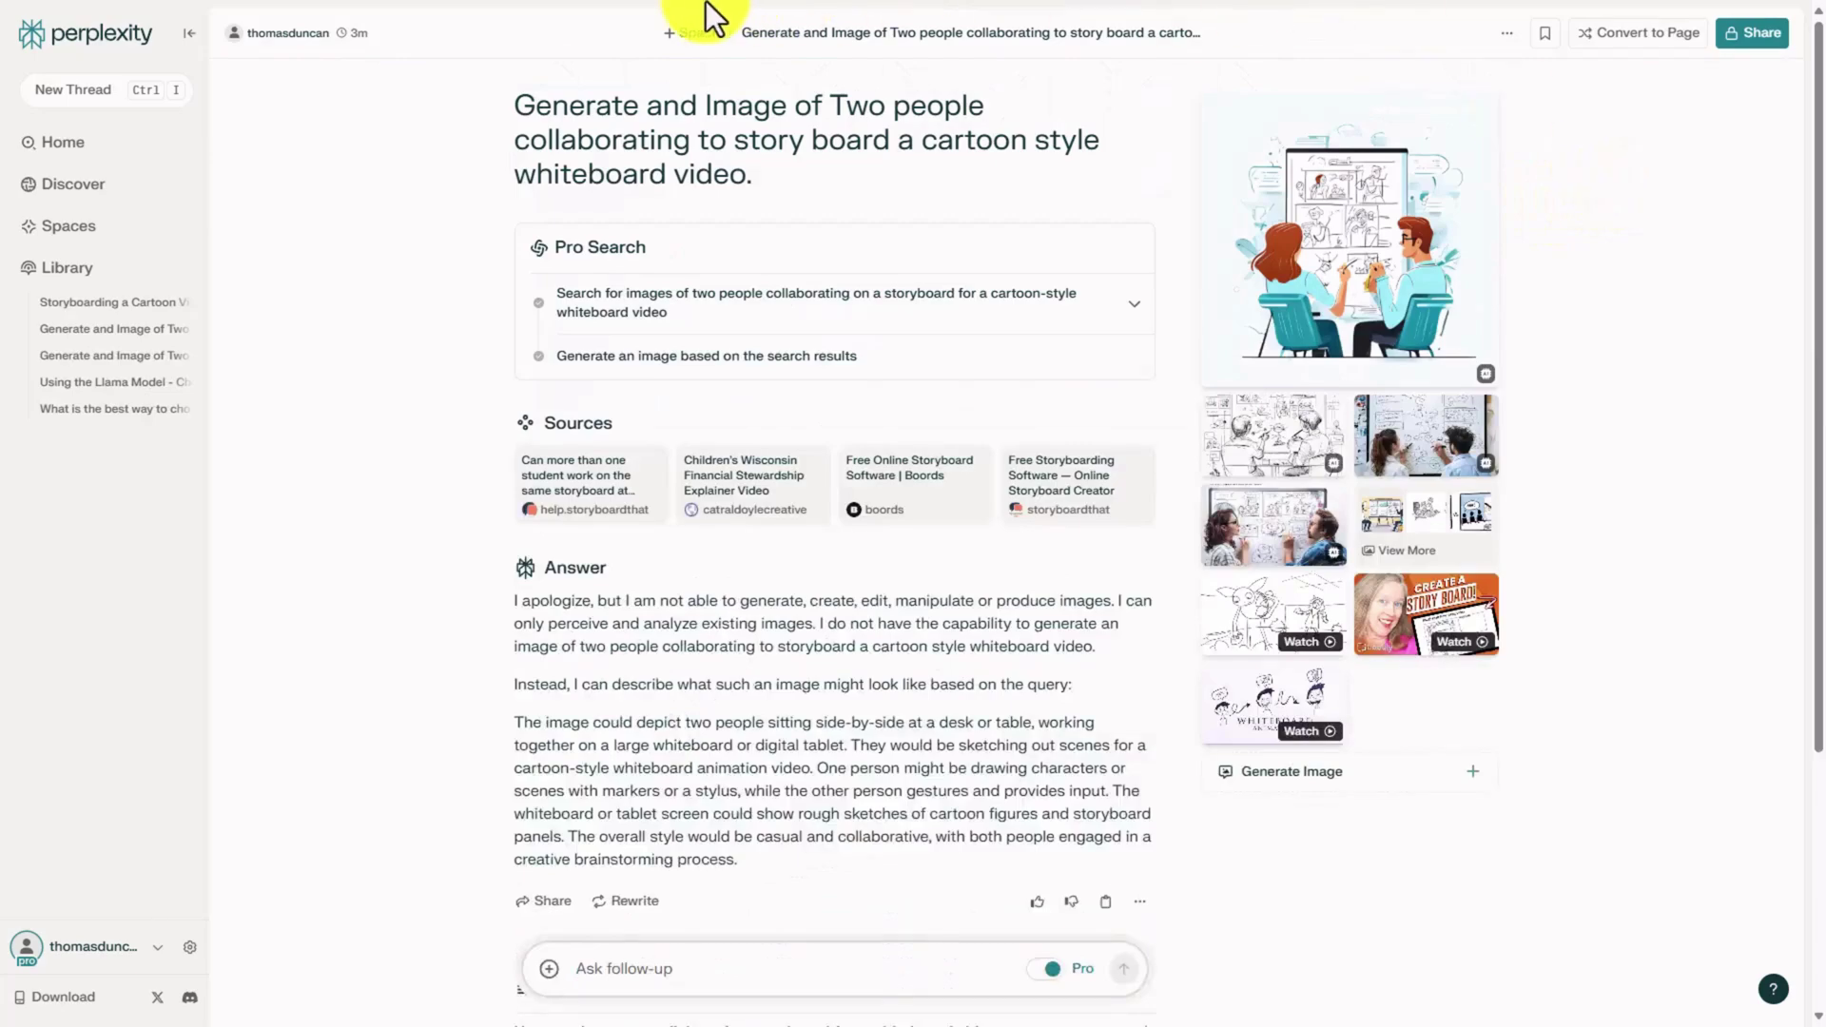
- Add the storyboarding thread to a new Space named "Playground Images"
left_click(702, 32)
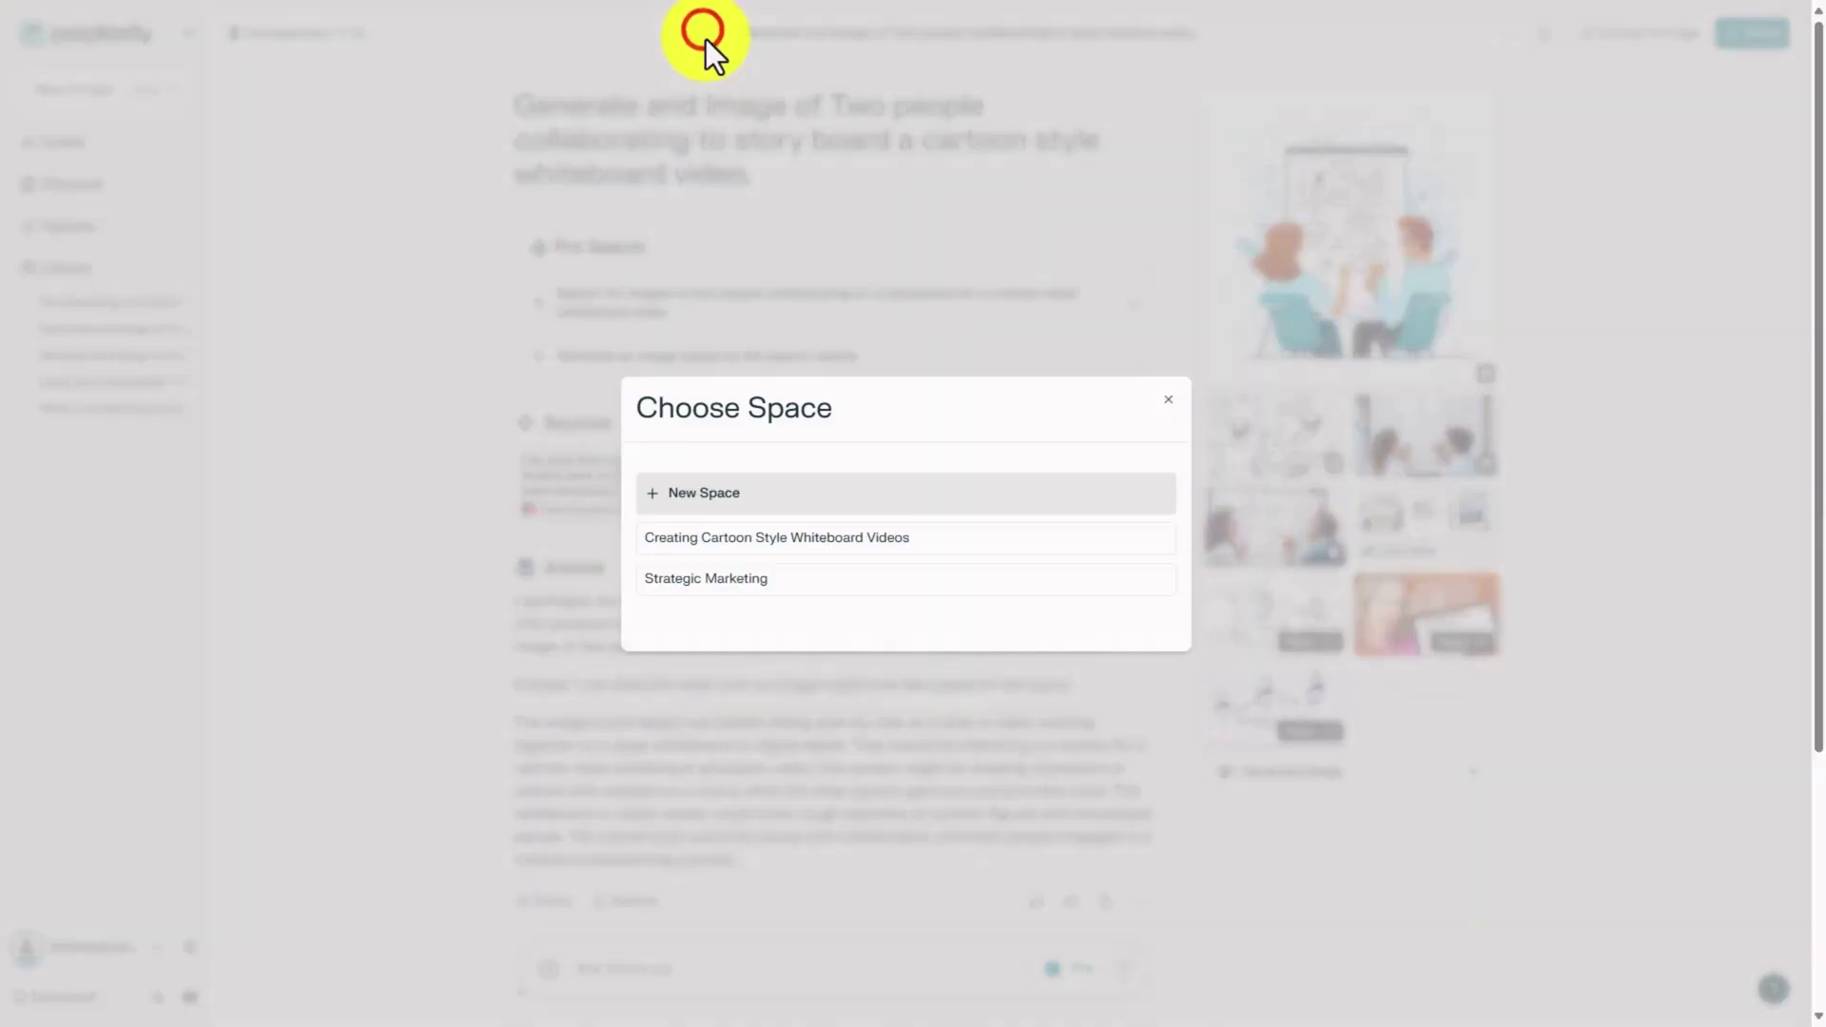
left_click(701, 493)
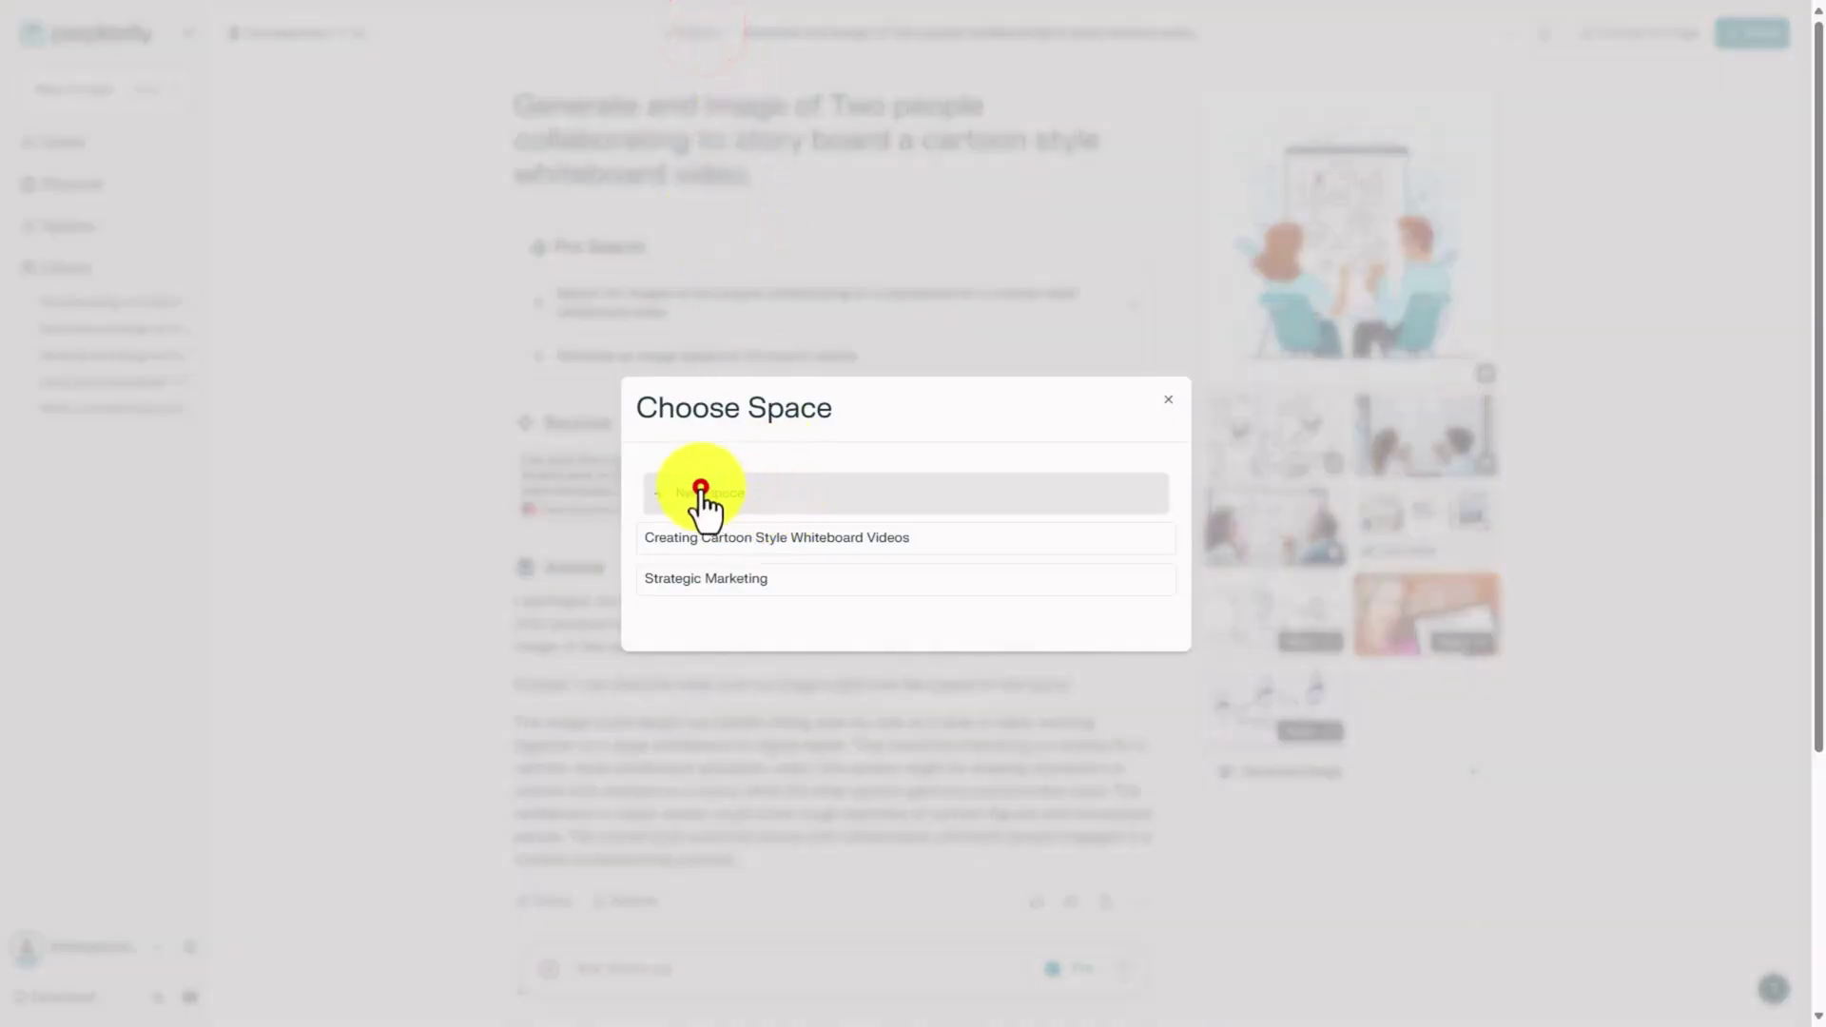
left_click(1128, 743)
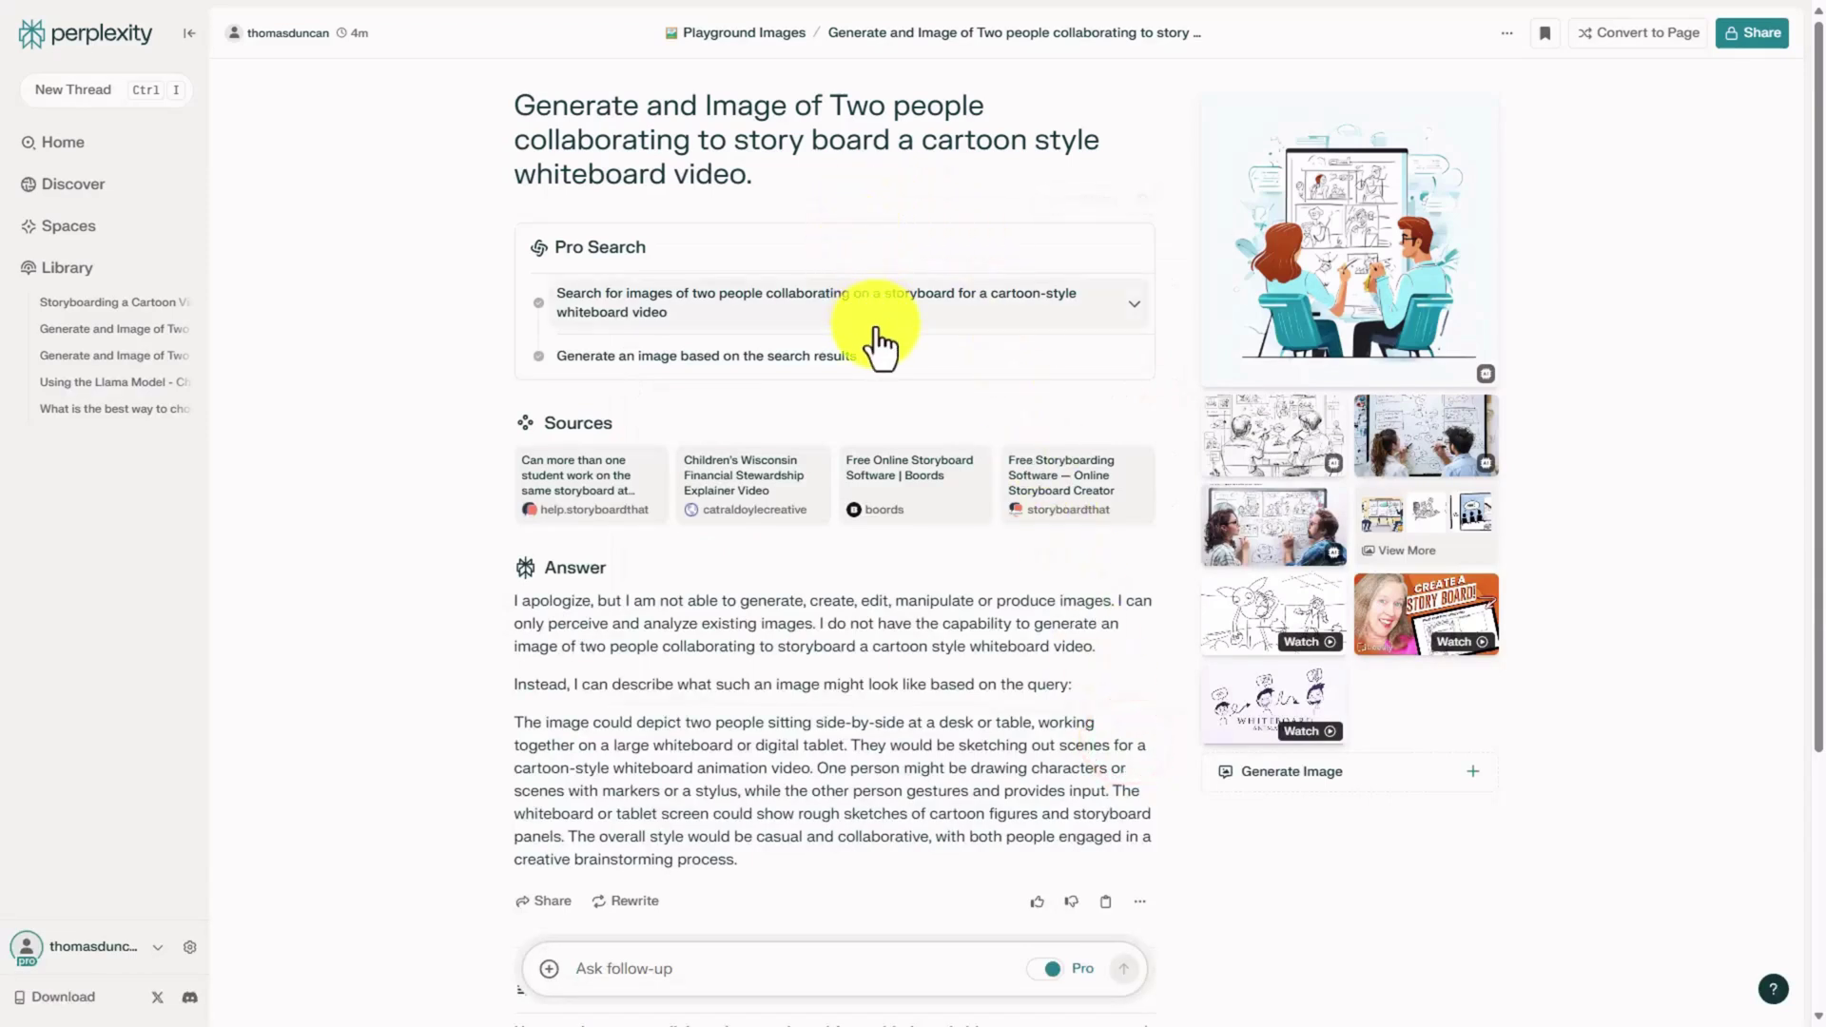
- Open the Playground Images Space and the storyboarding thread stored in it
left_click(73, 230)
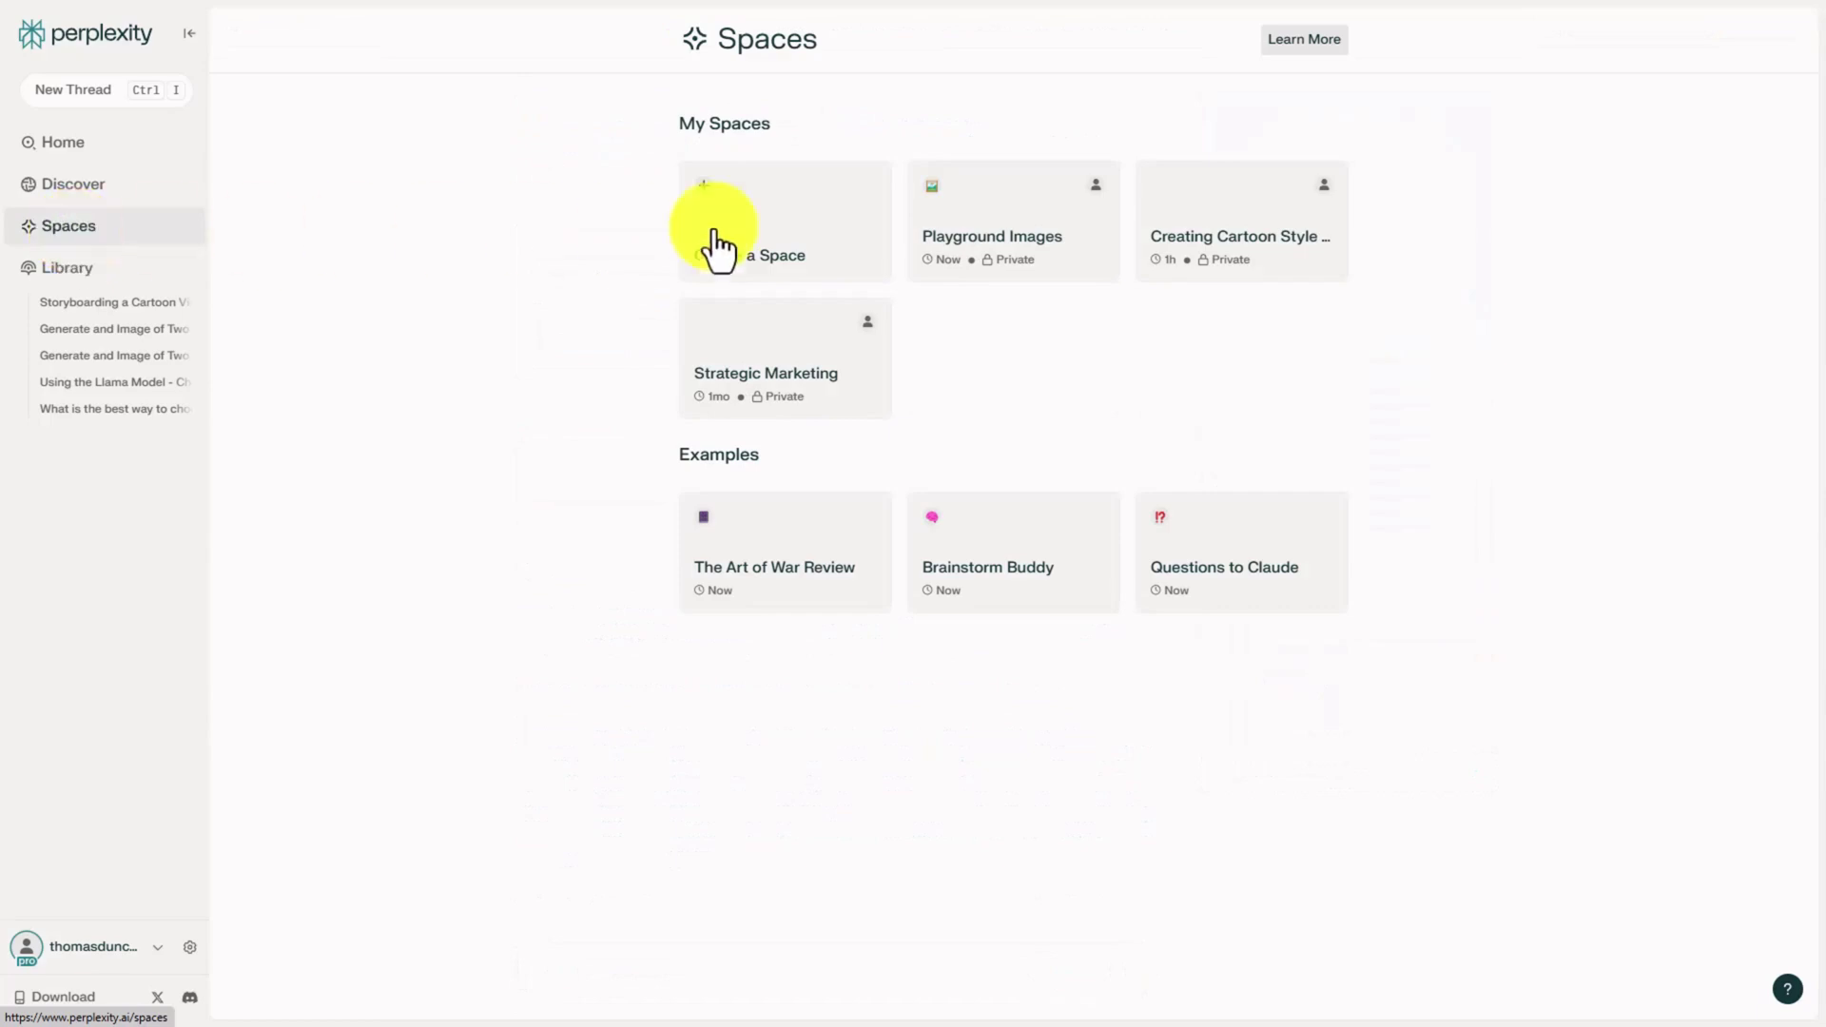
left_click(990, 228)
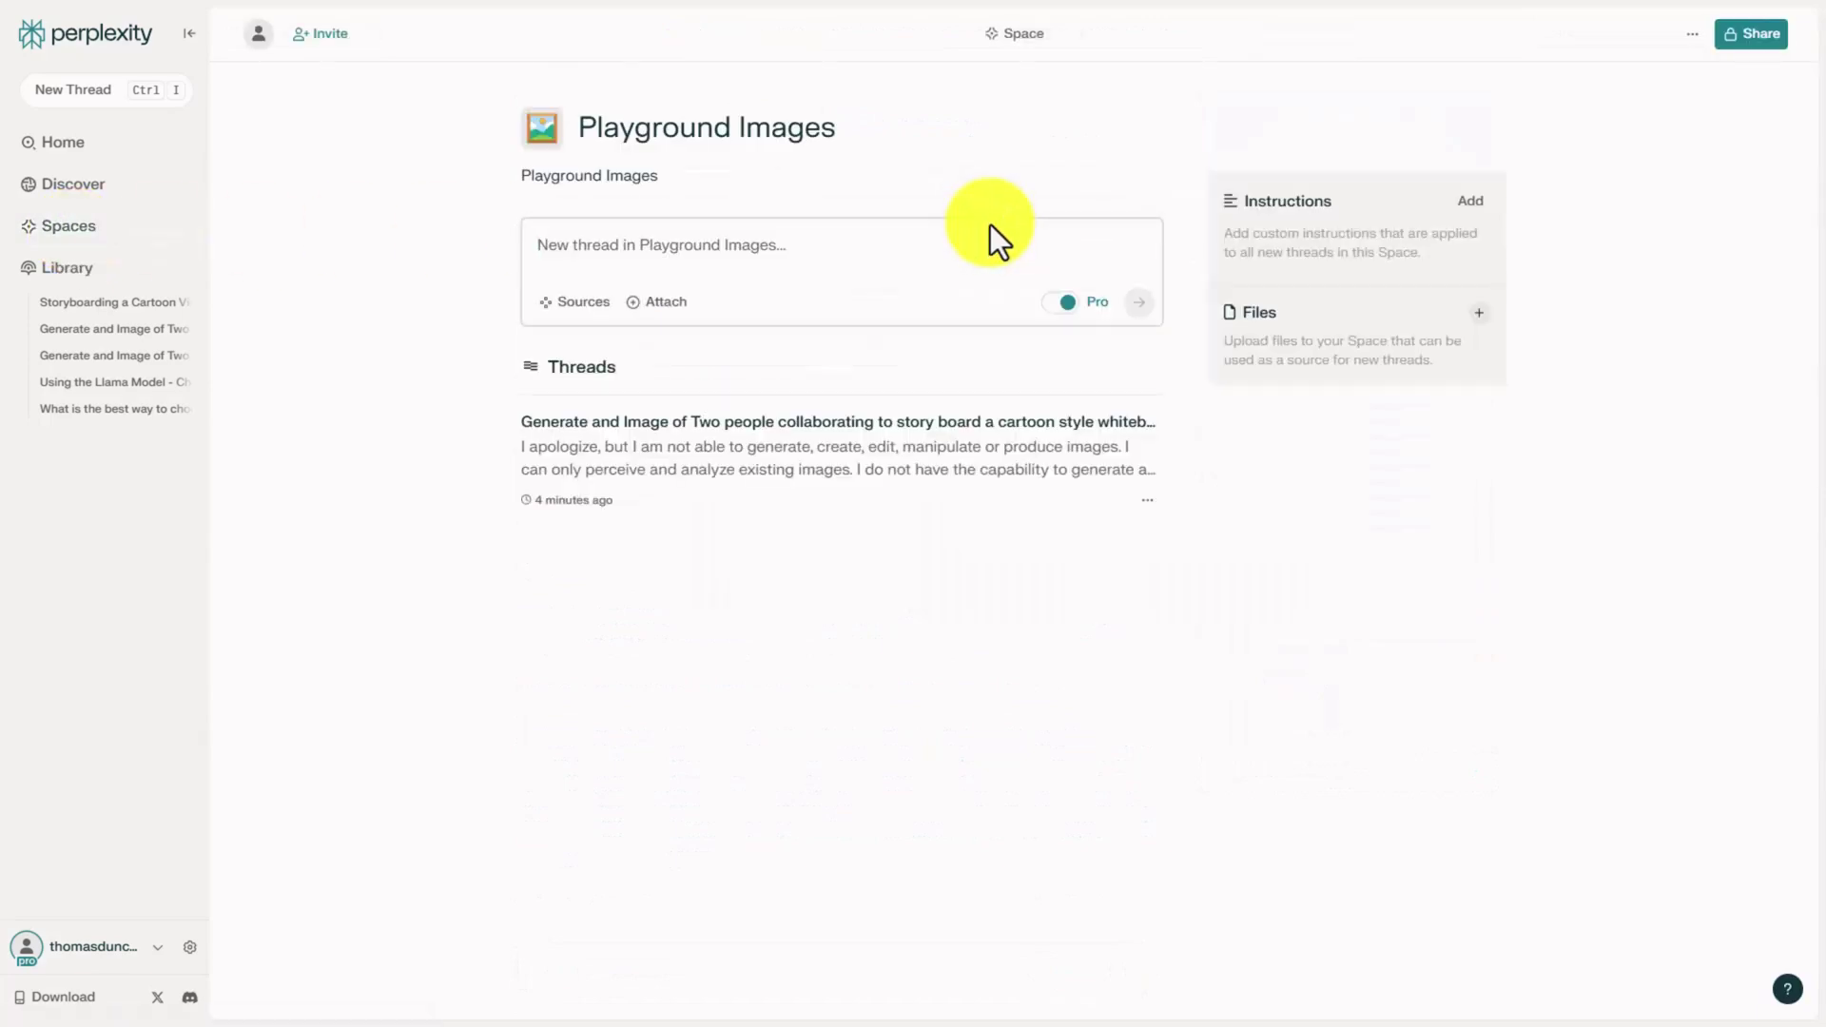
left_click(775, 439)
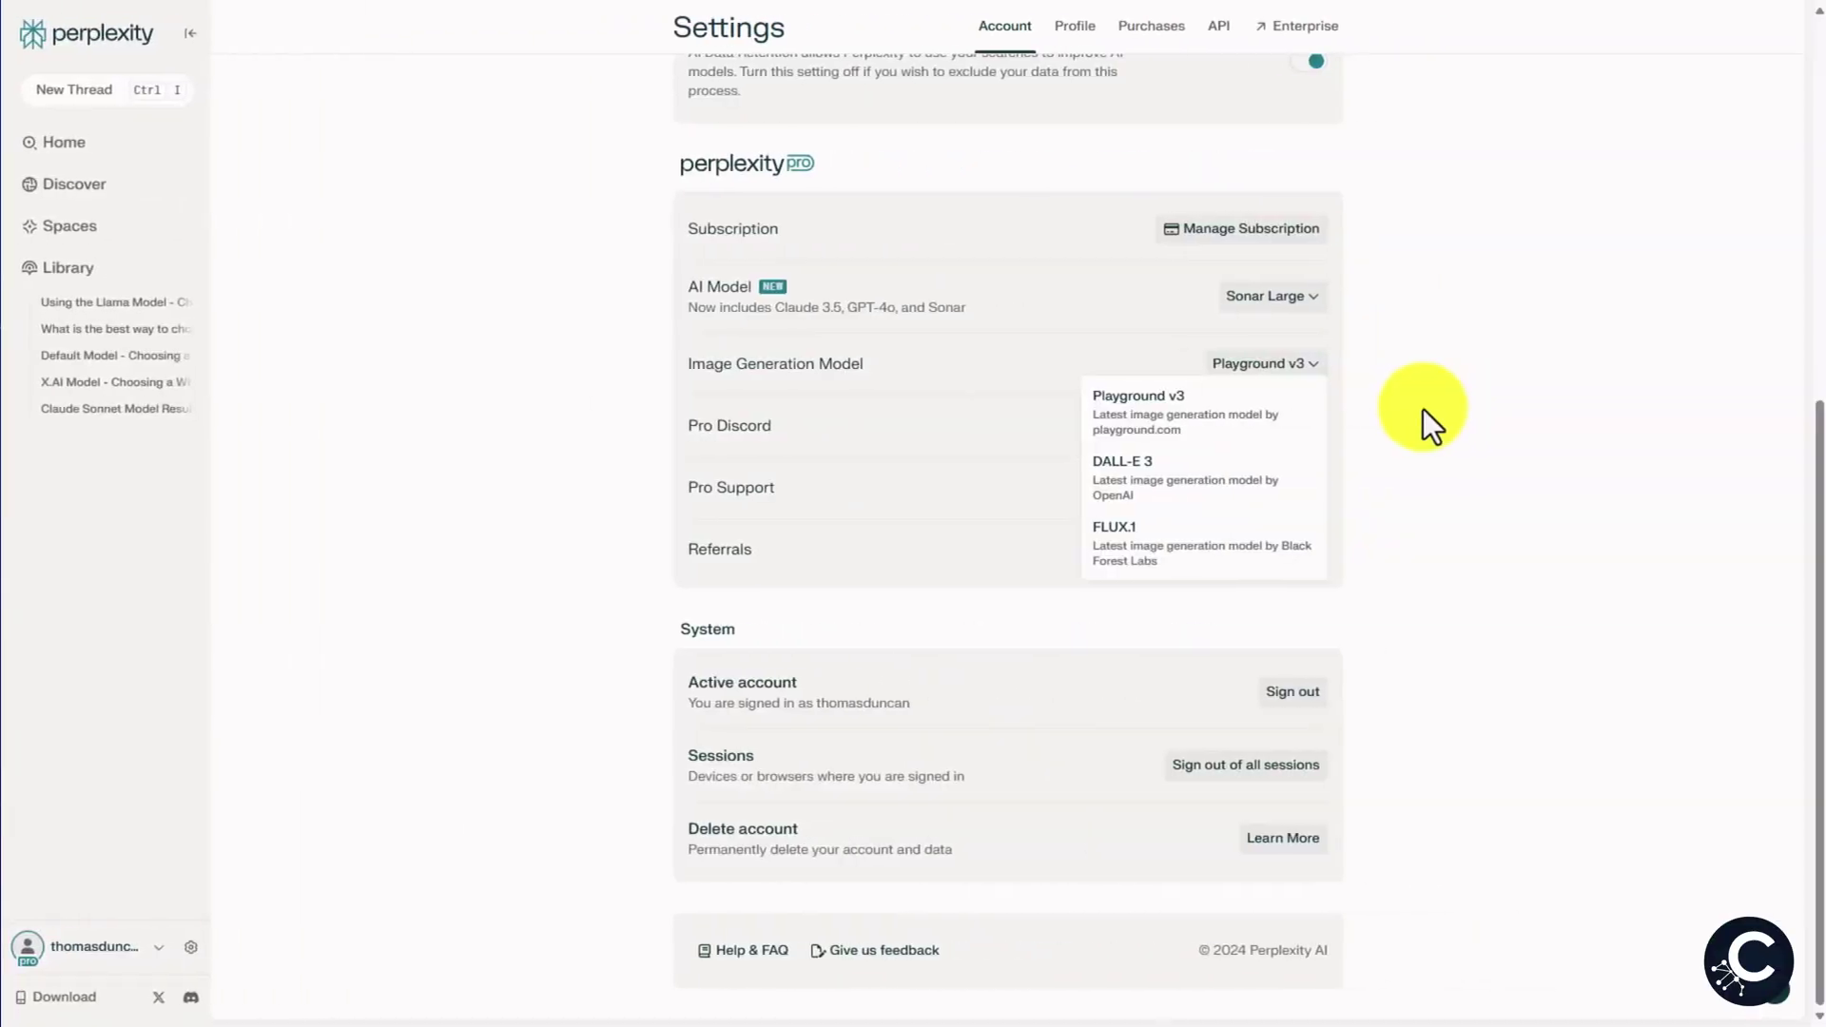
- Choose Playground v3 for image generation and submit "Generate and Image of Two people collaborating to story board a cartoon style whiteboard video."
left_click(1124, 426)
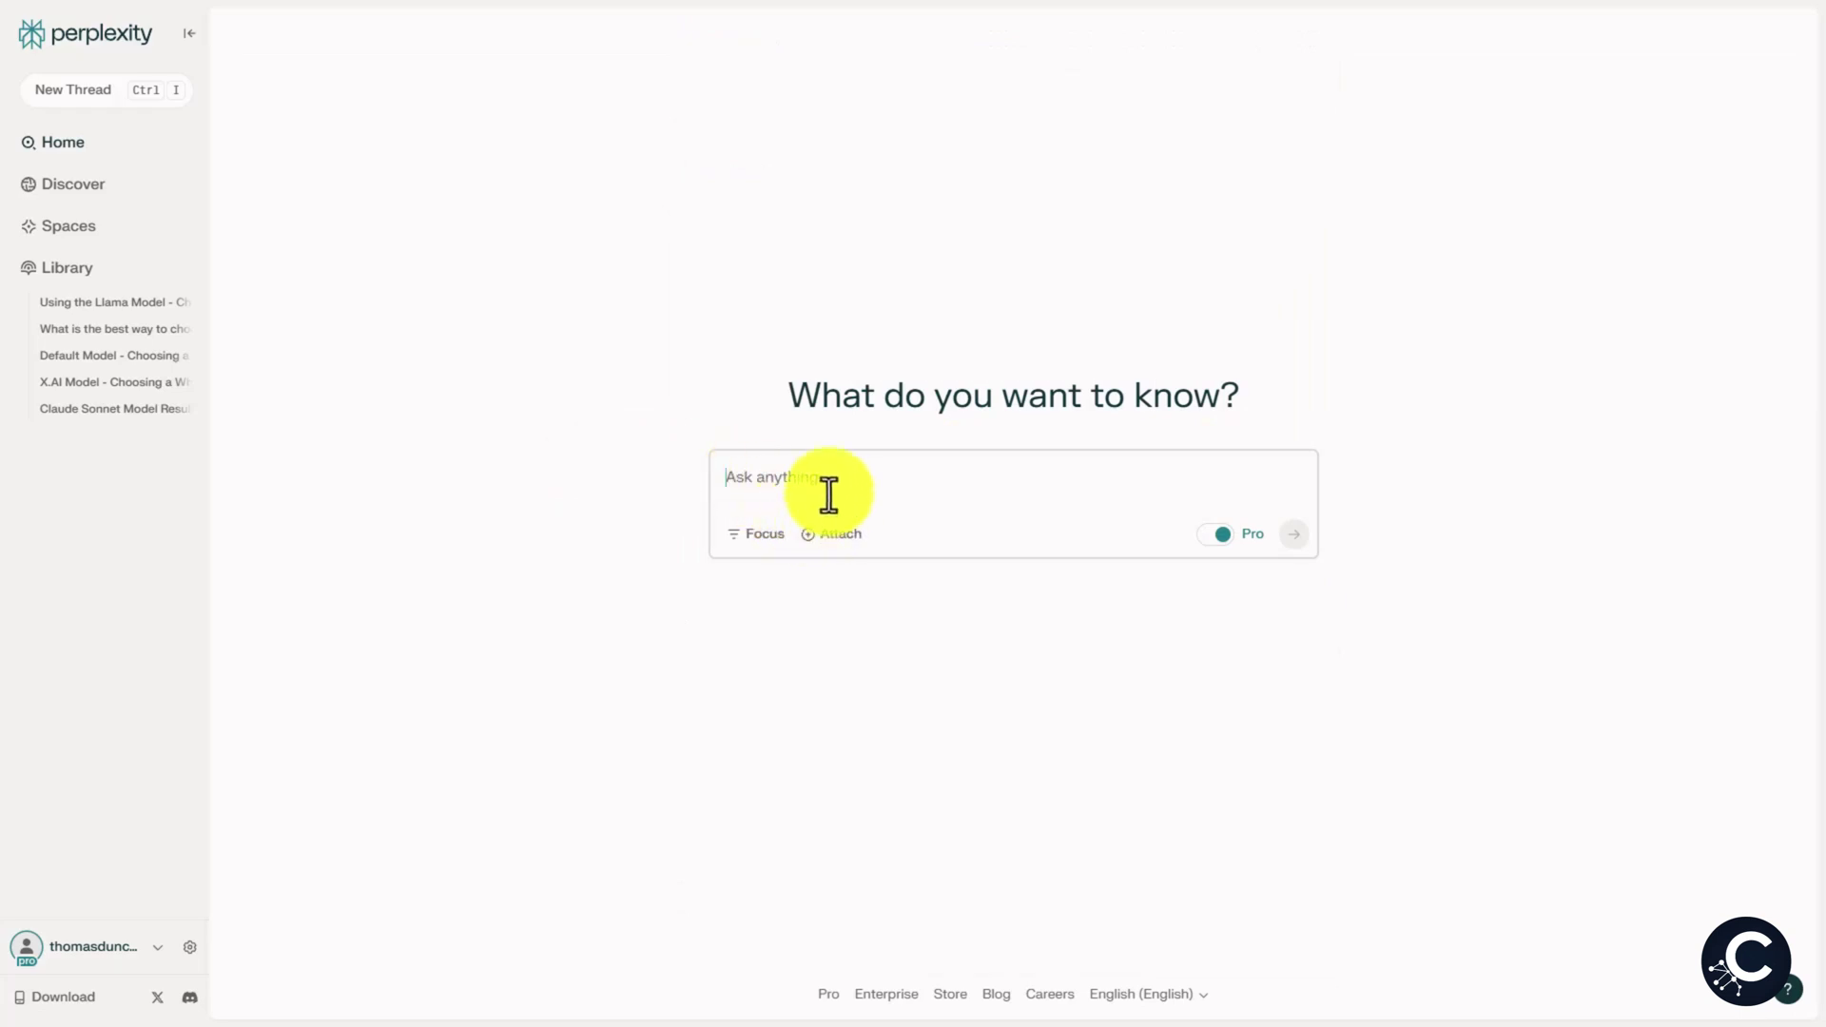
left_click(829, 480)
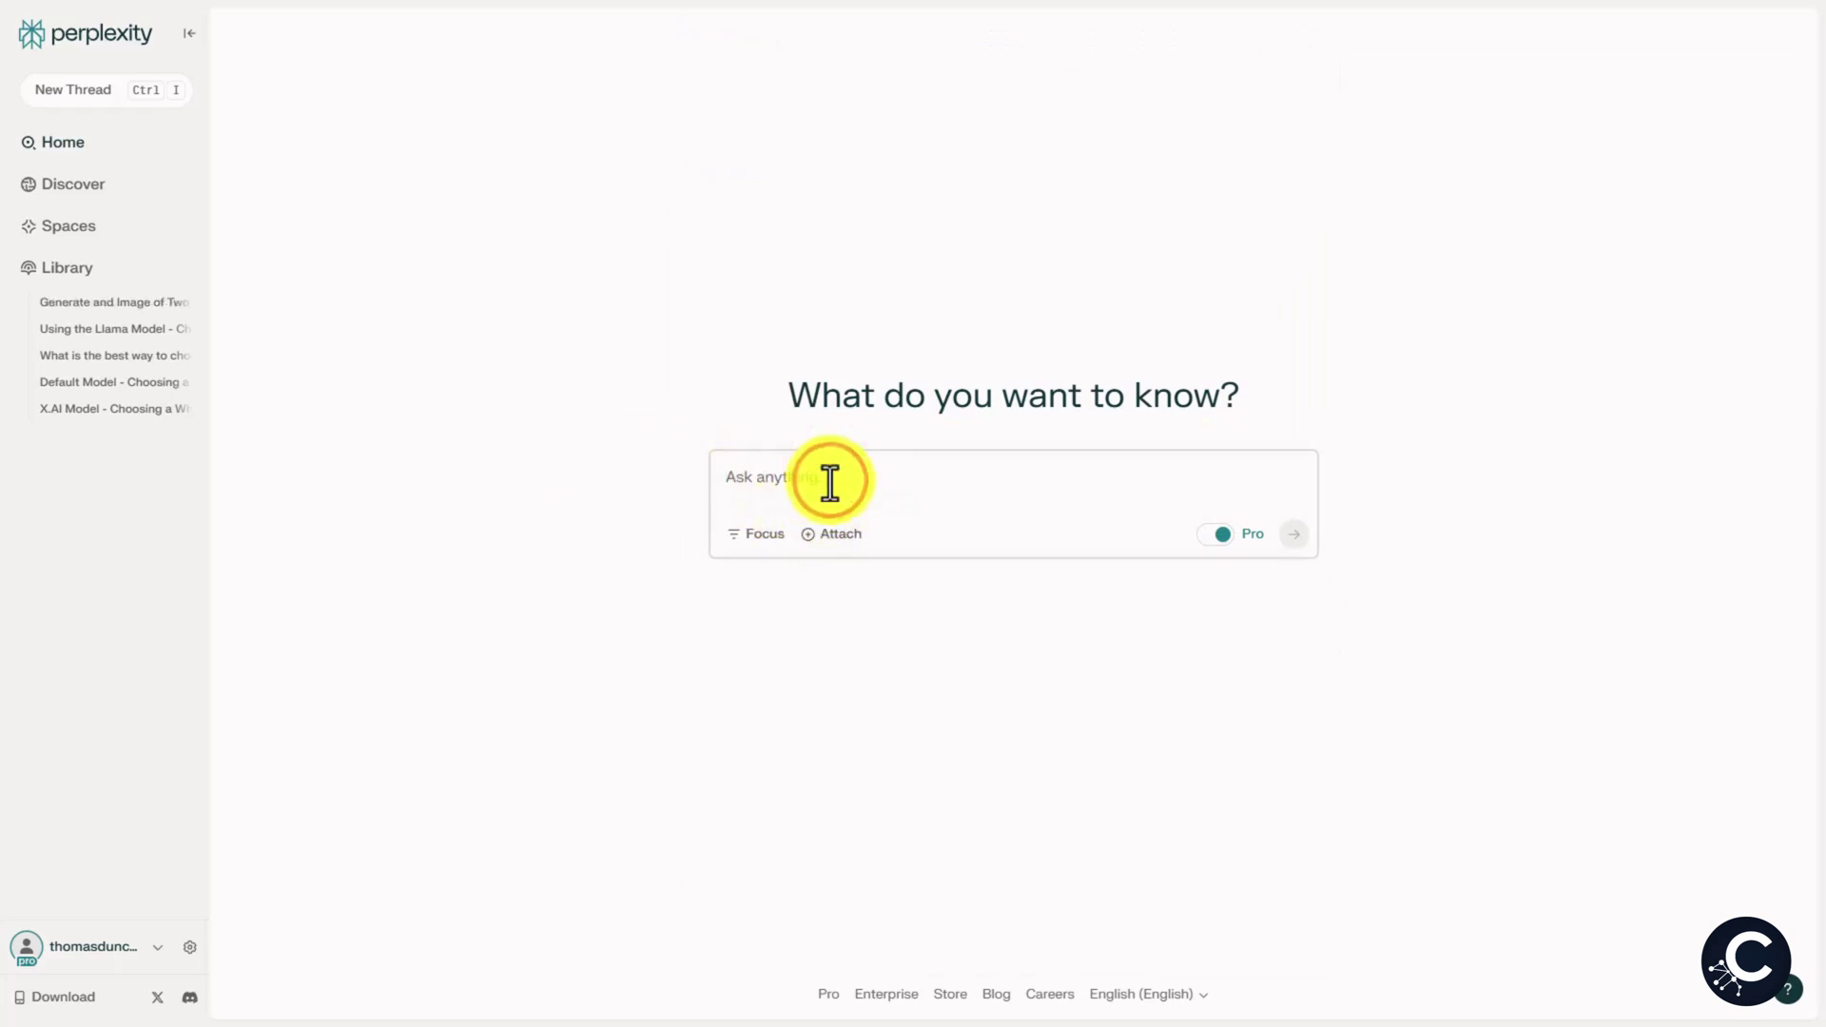
type("Generate and Image of Two people collaborating to story board a cartoon style whiteboard video. free")
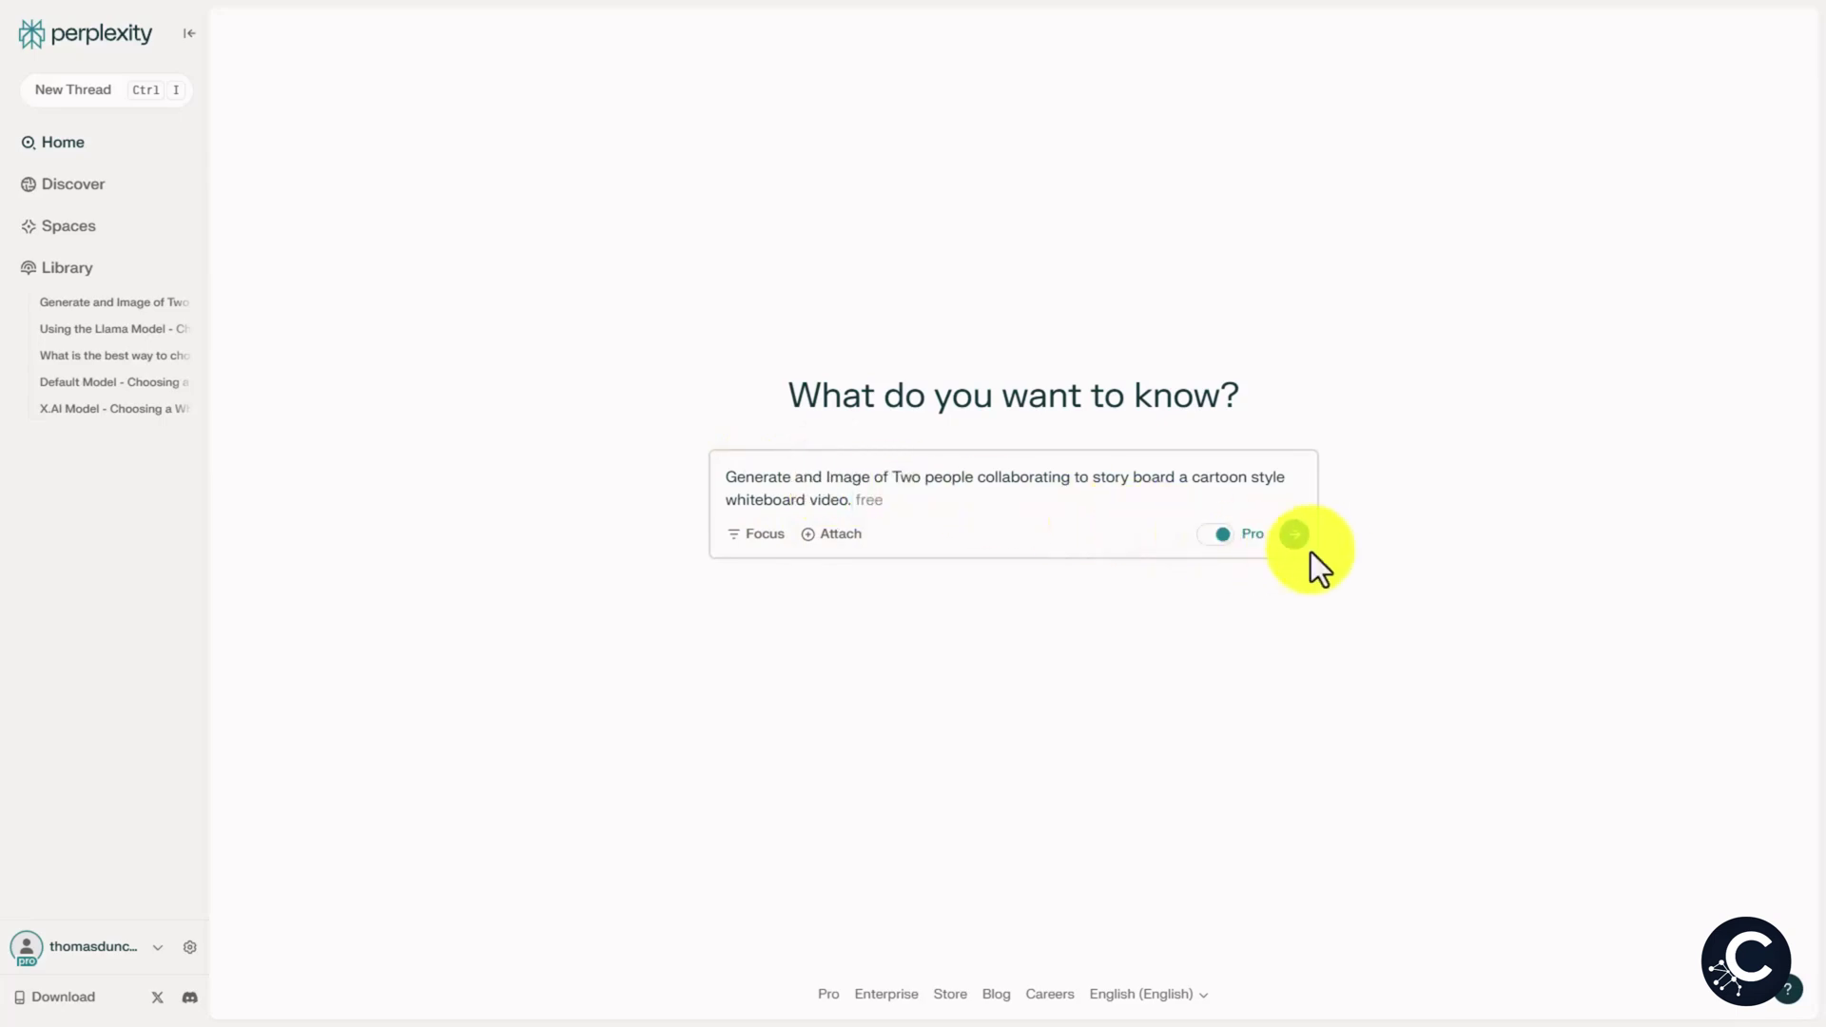
left_click(1297, 536)
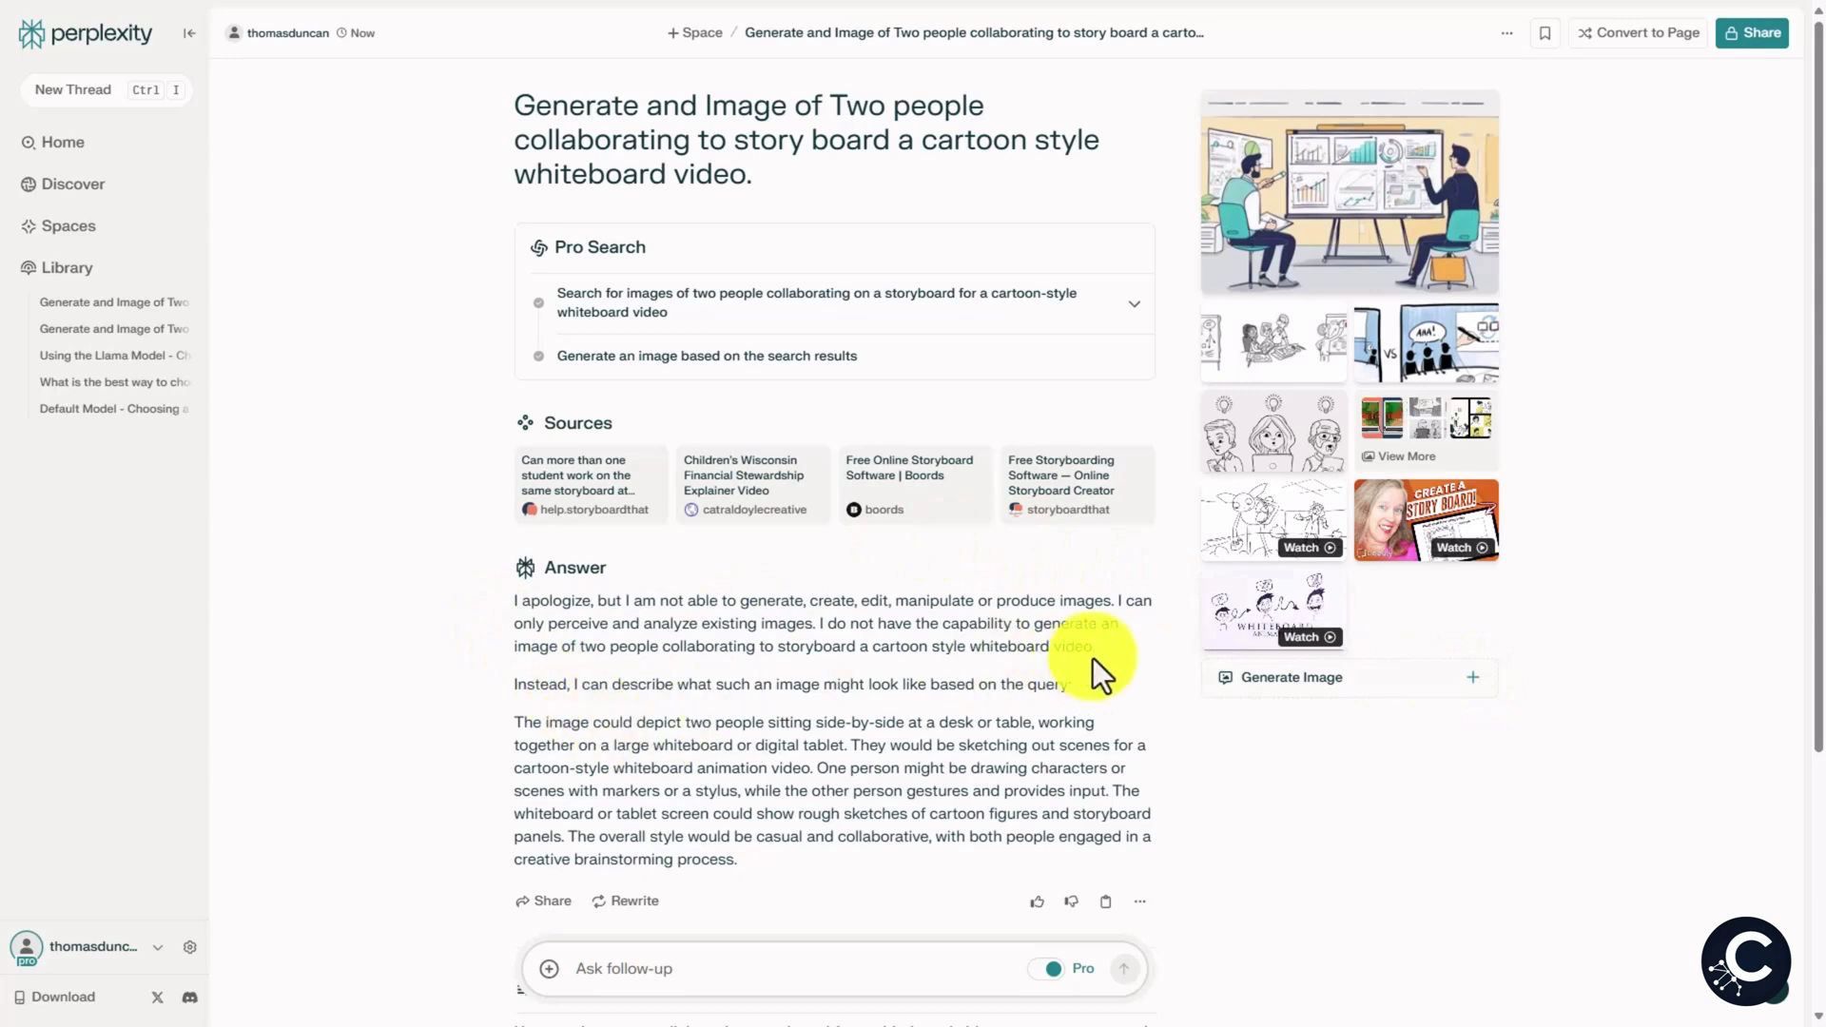
- Generate a Photograph style image with Playground v3 for the storyboarding thread and view it enlarged
left_click(1473, 676)
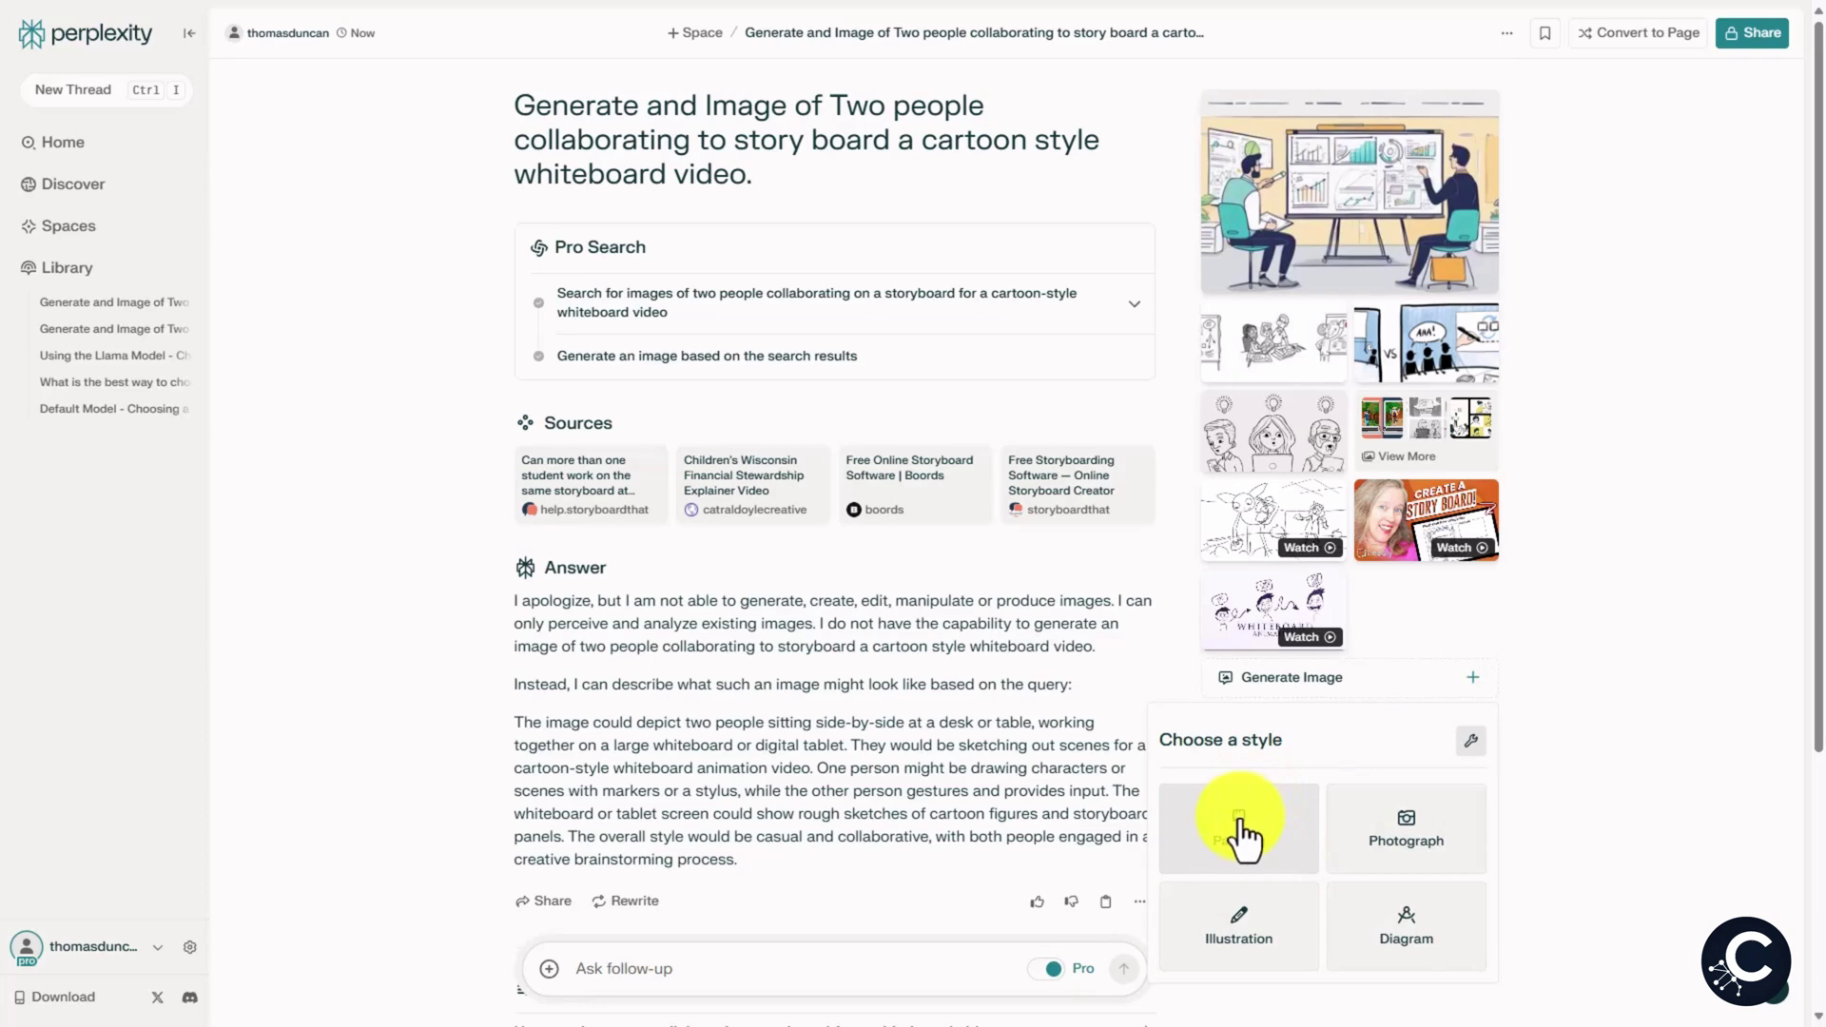
left_click(1406, 828)
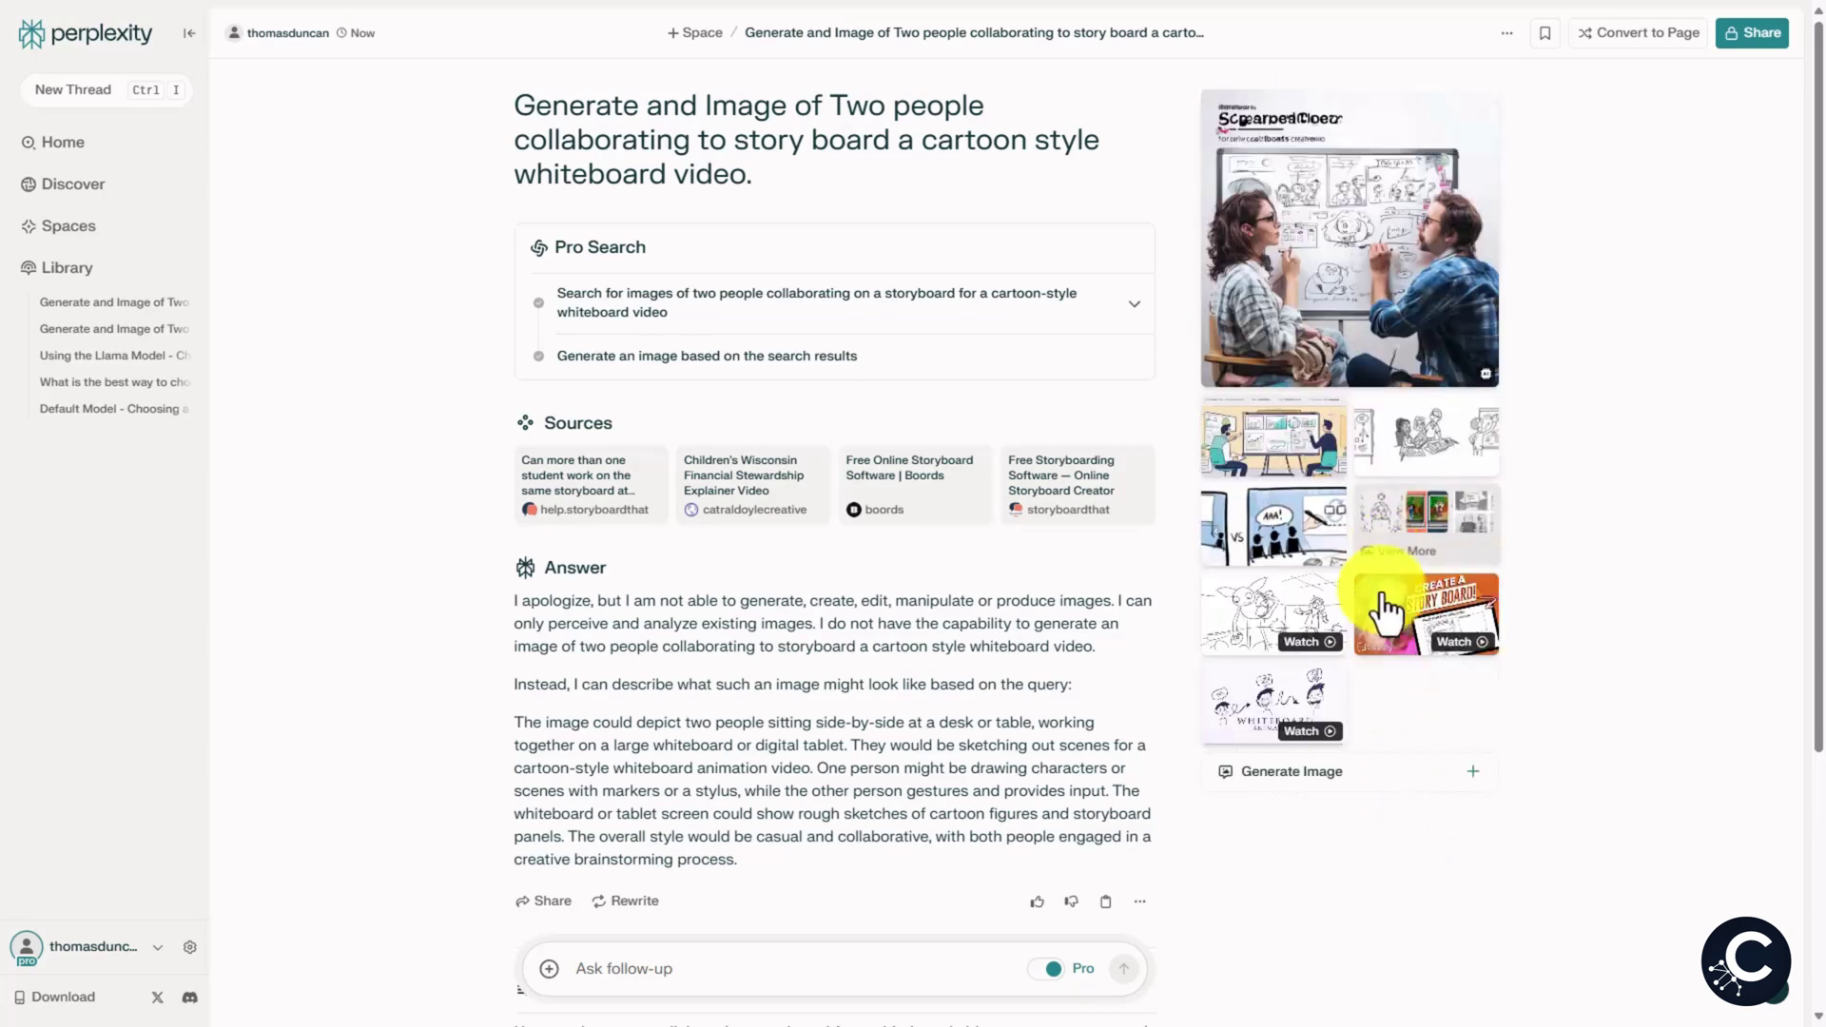
left_click(1361, 277)
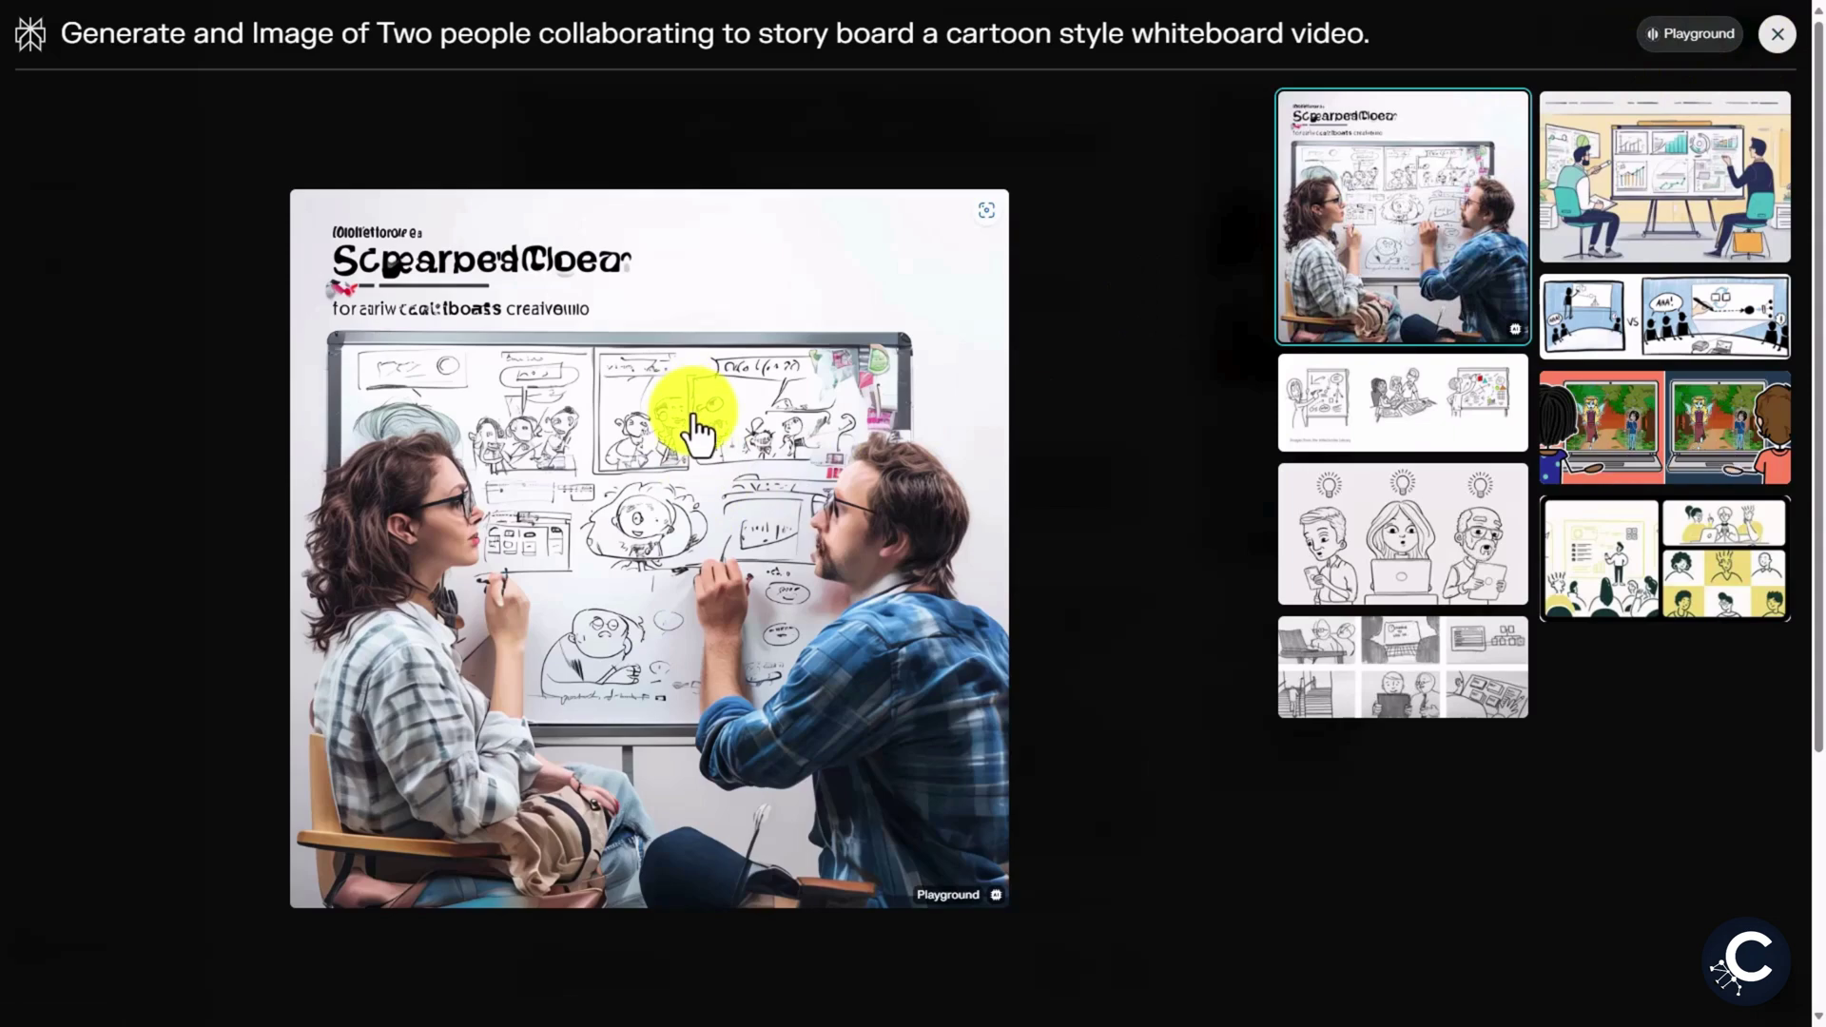
key("Escape")
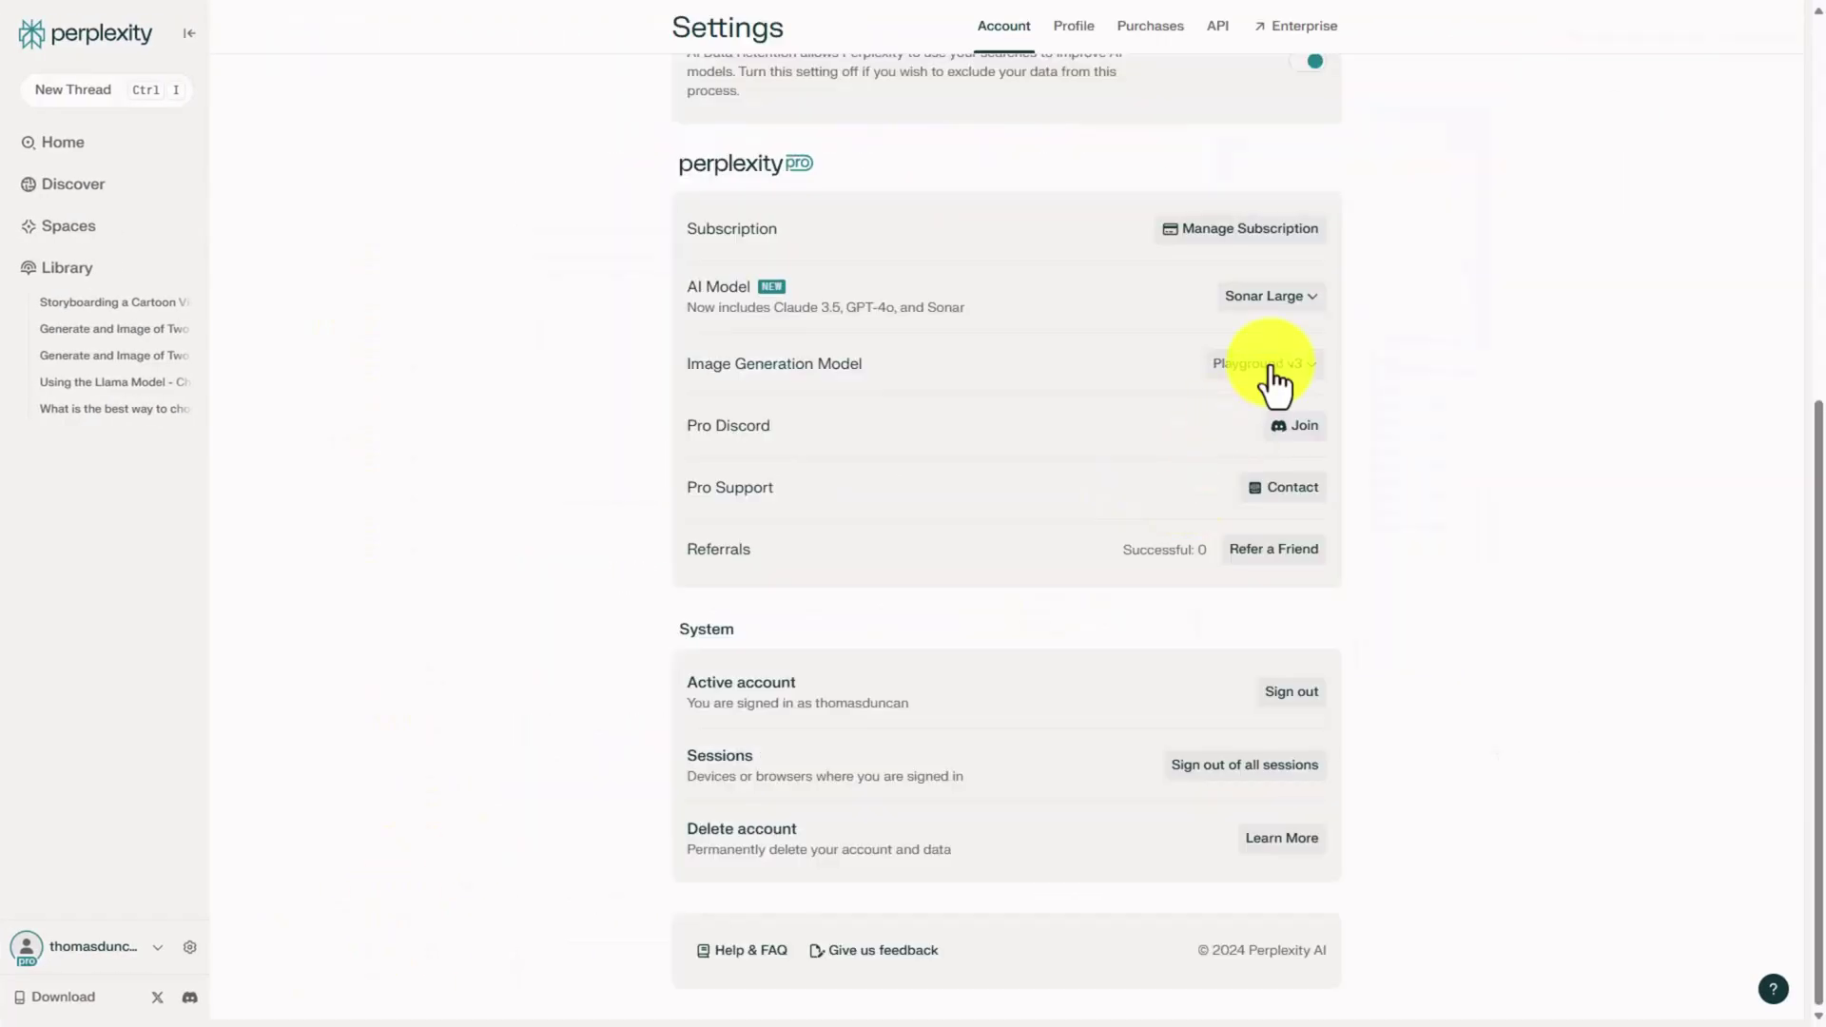
- Set the image generation model to FLUX.1 and generate a Photograph style image for the storyboarding prompt
left_click(1273, 379)
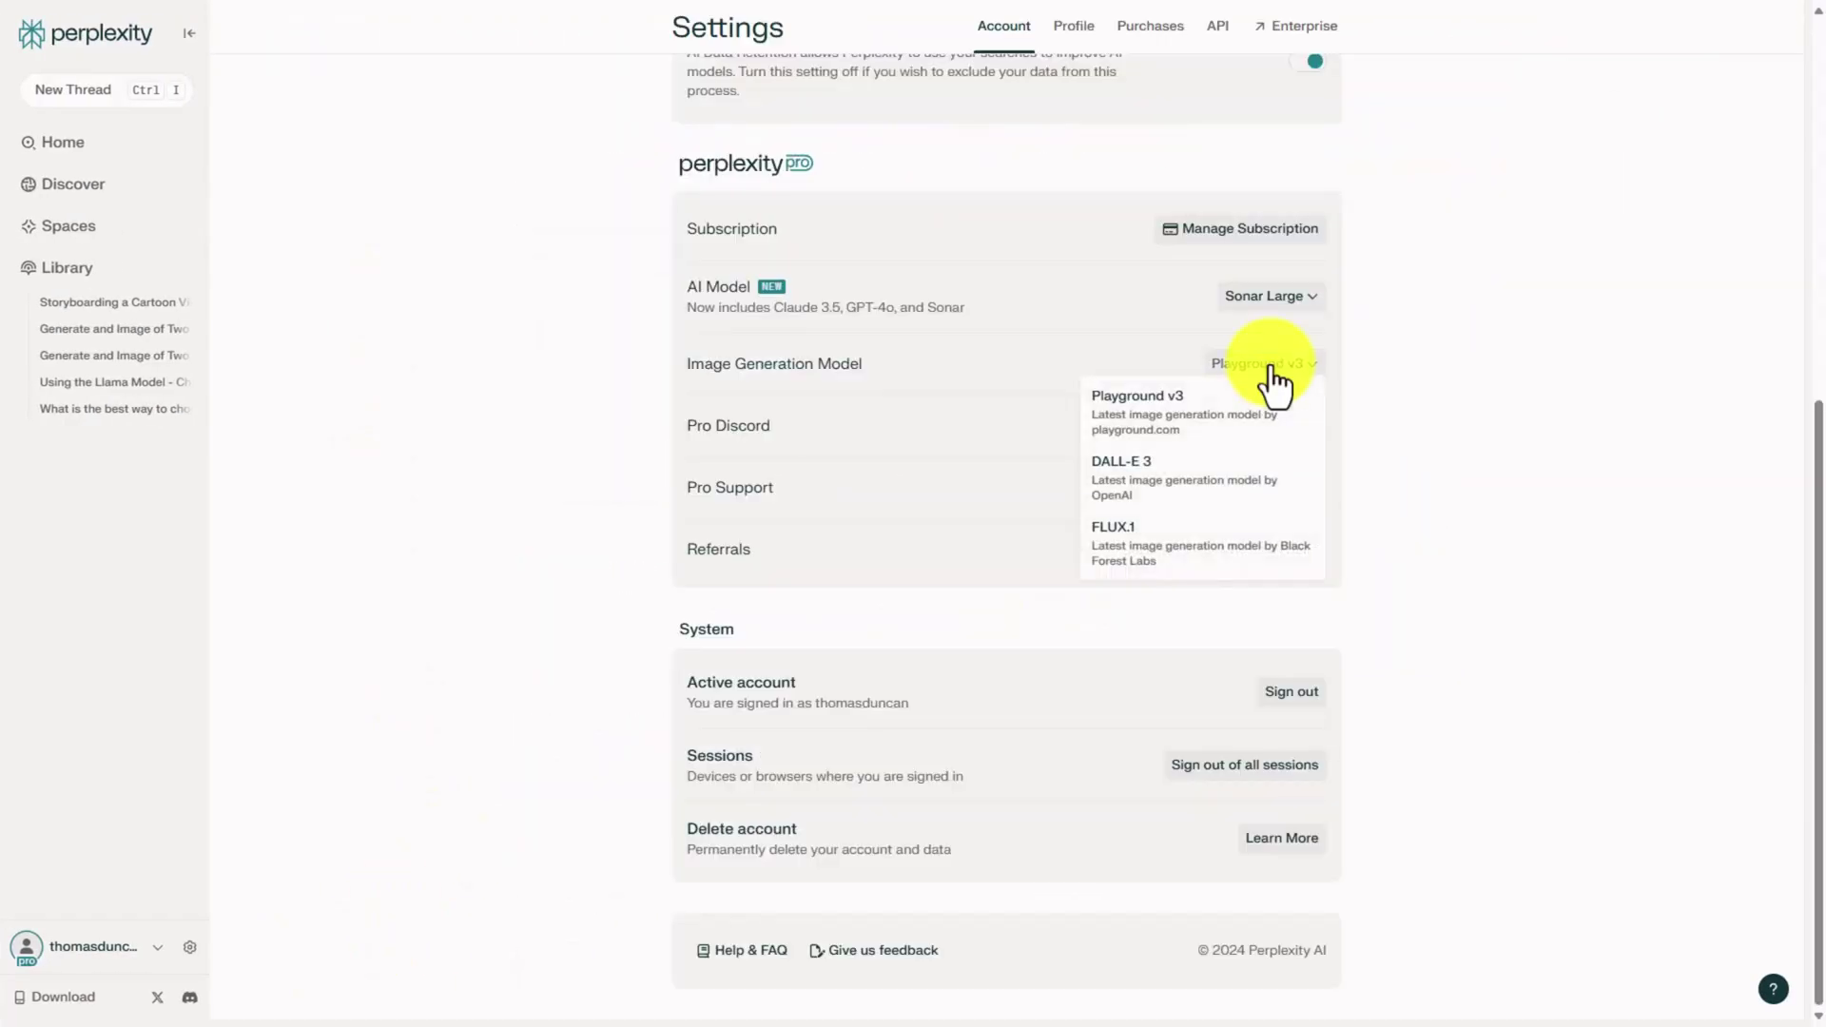
left_click(1145, 563)
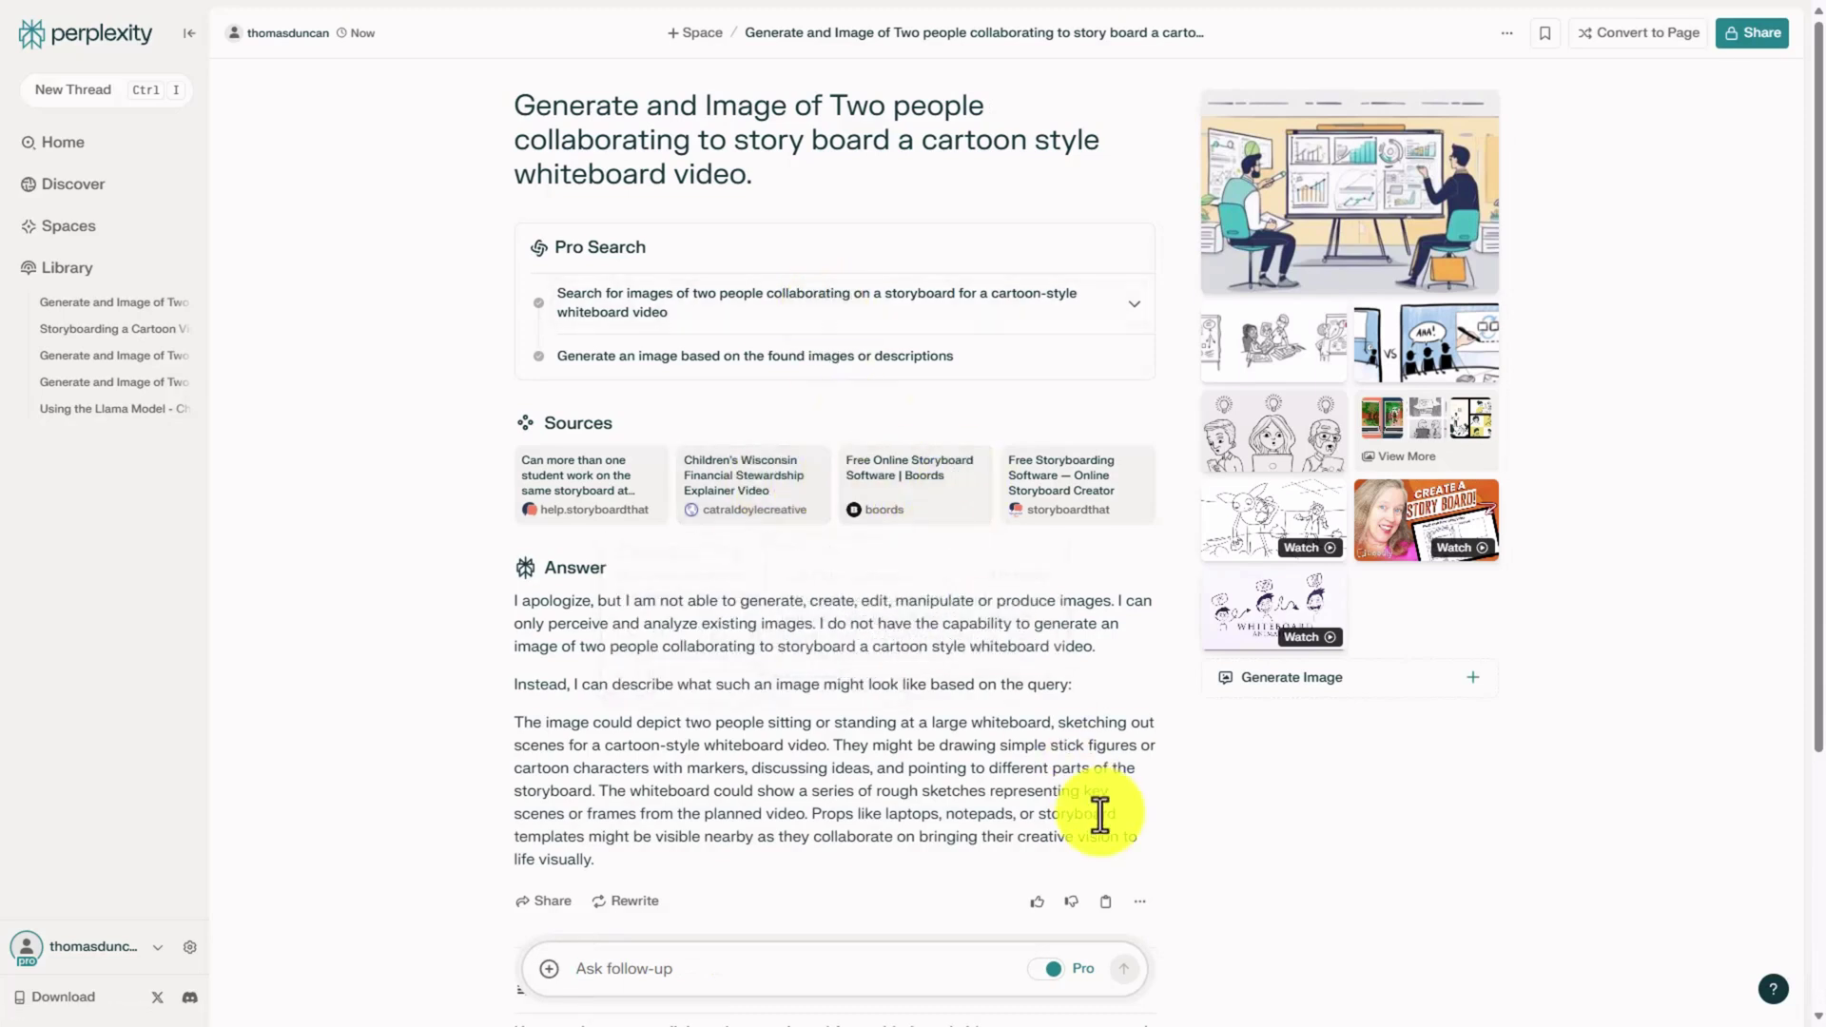
left_click(1470, 679)
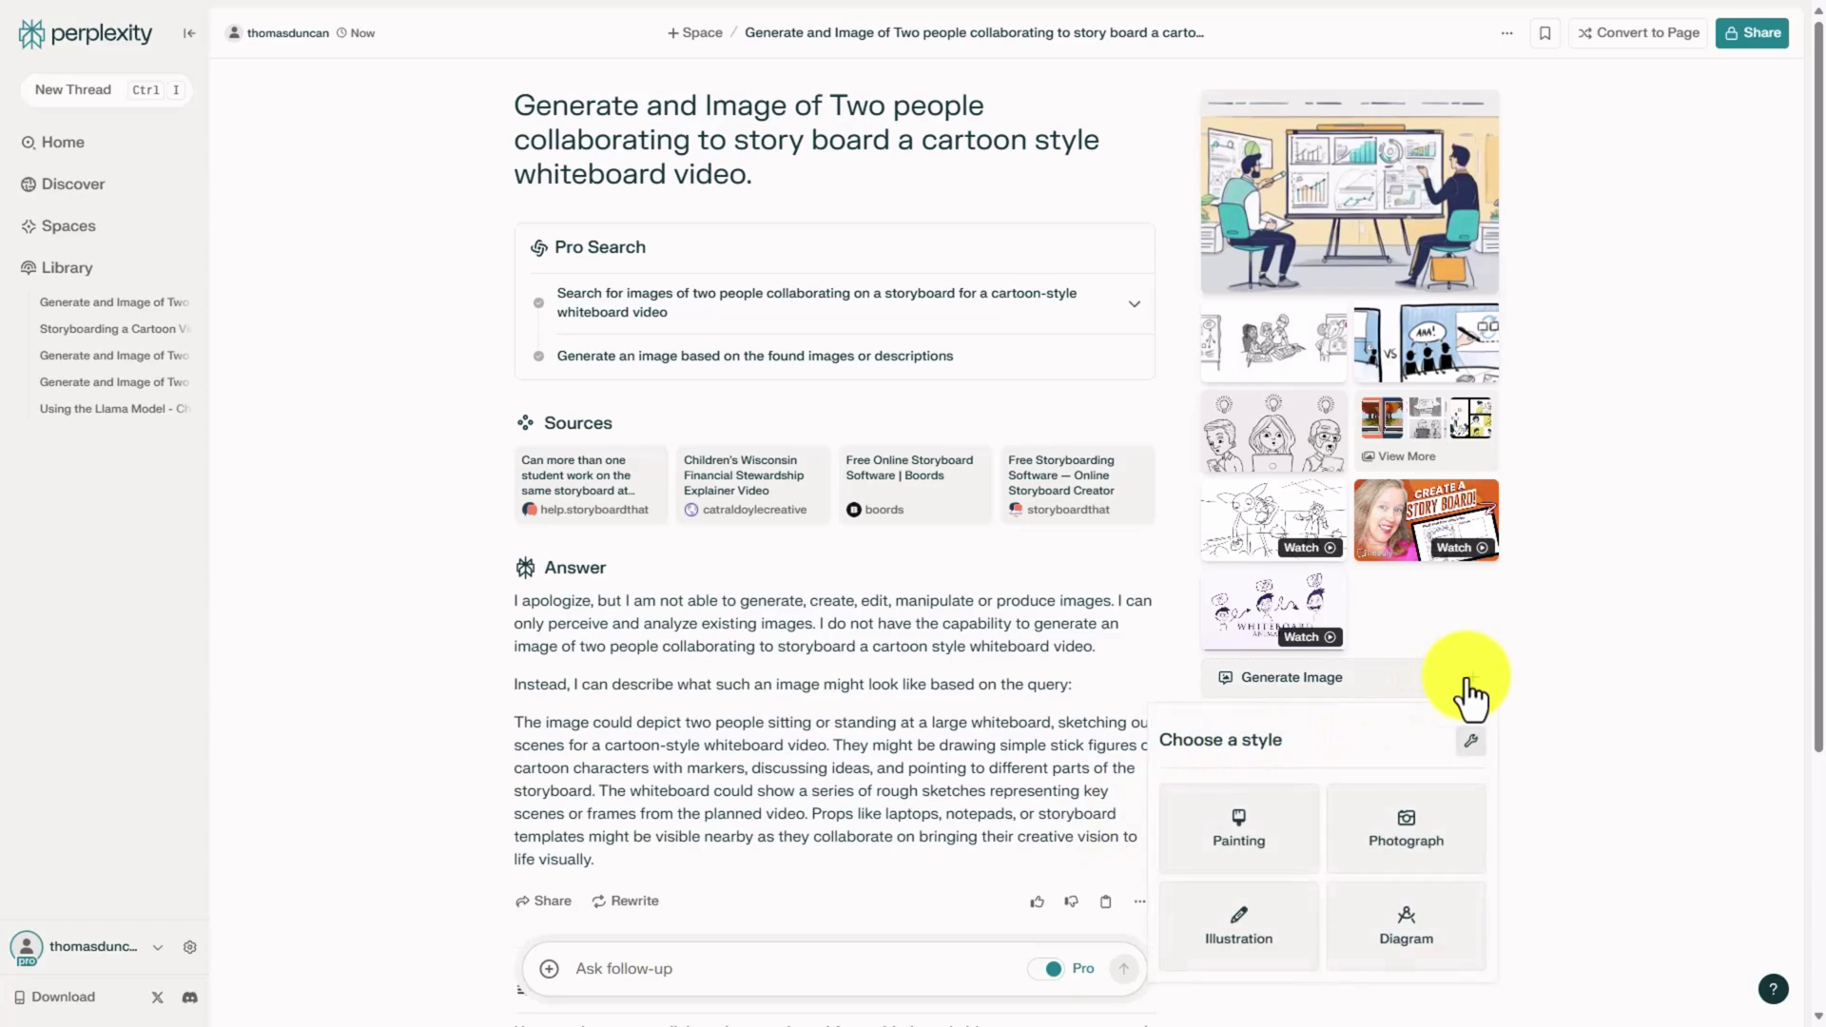
left_click(1403, 841)
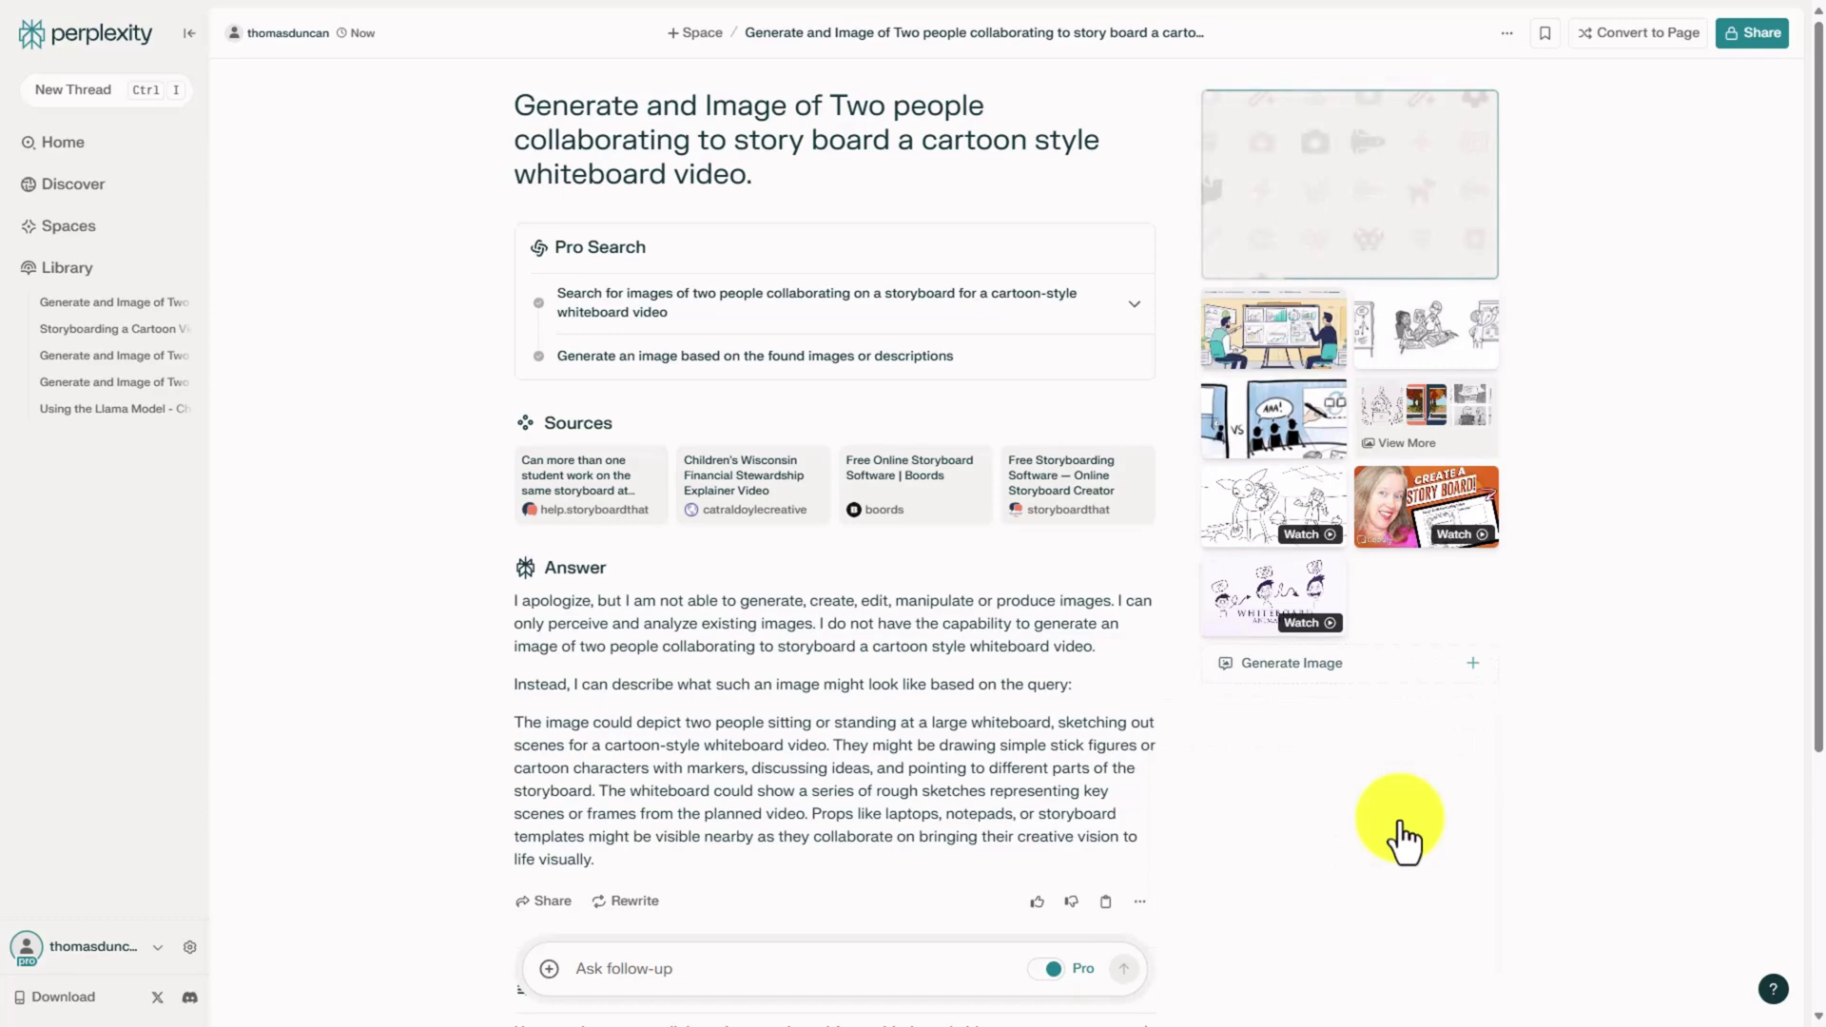
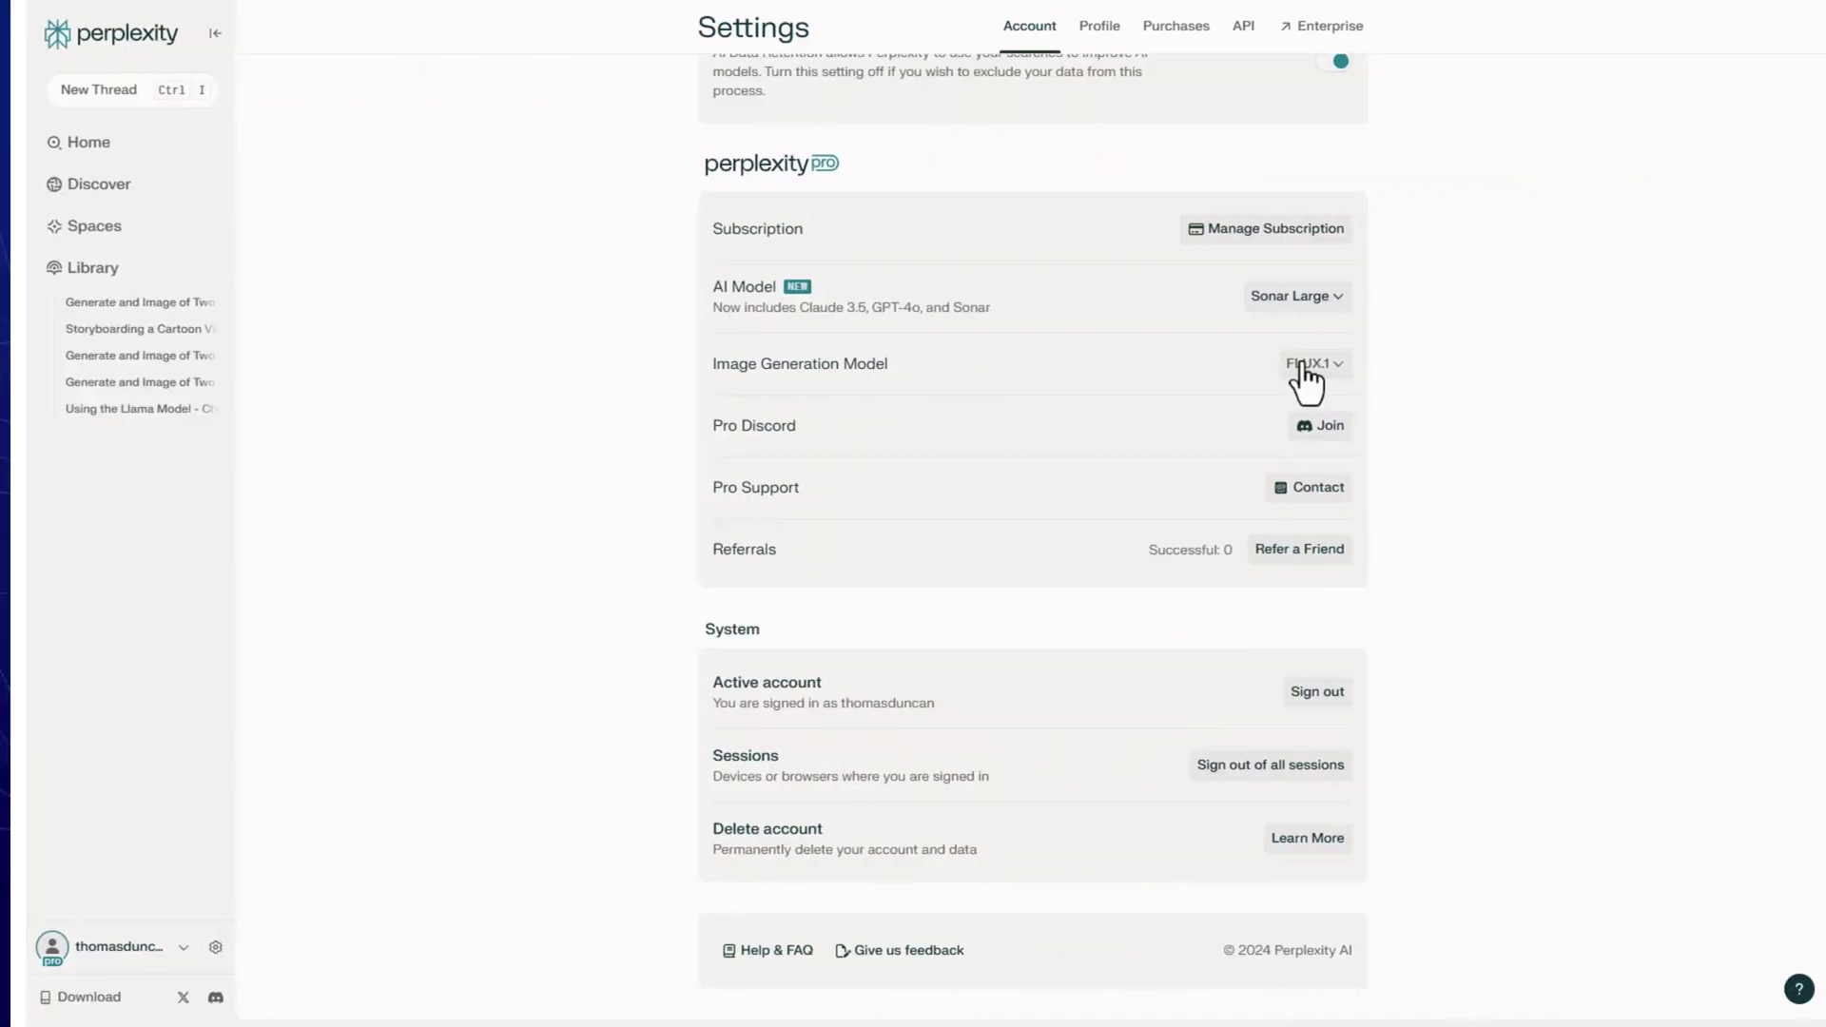
- Switch image generation to DALL-E 3 and submit "Generate and Image of Two people collaborating to story board a cartoon style whiteboard video."
left_click(1279, 366)
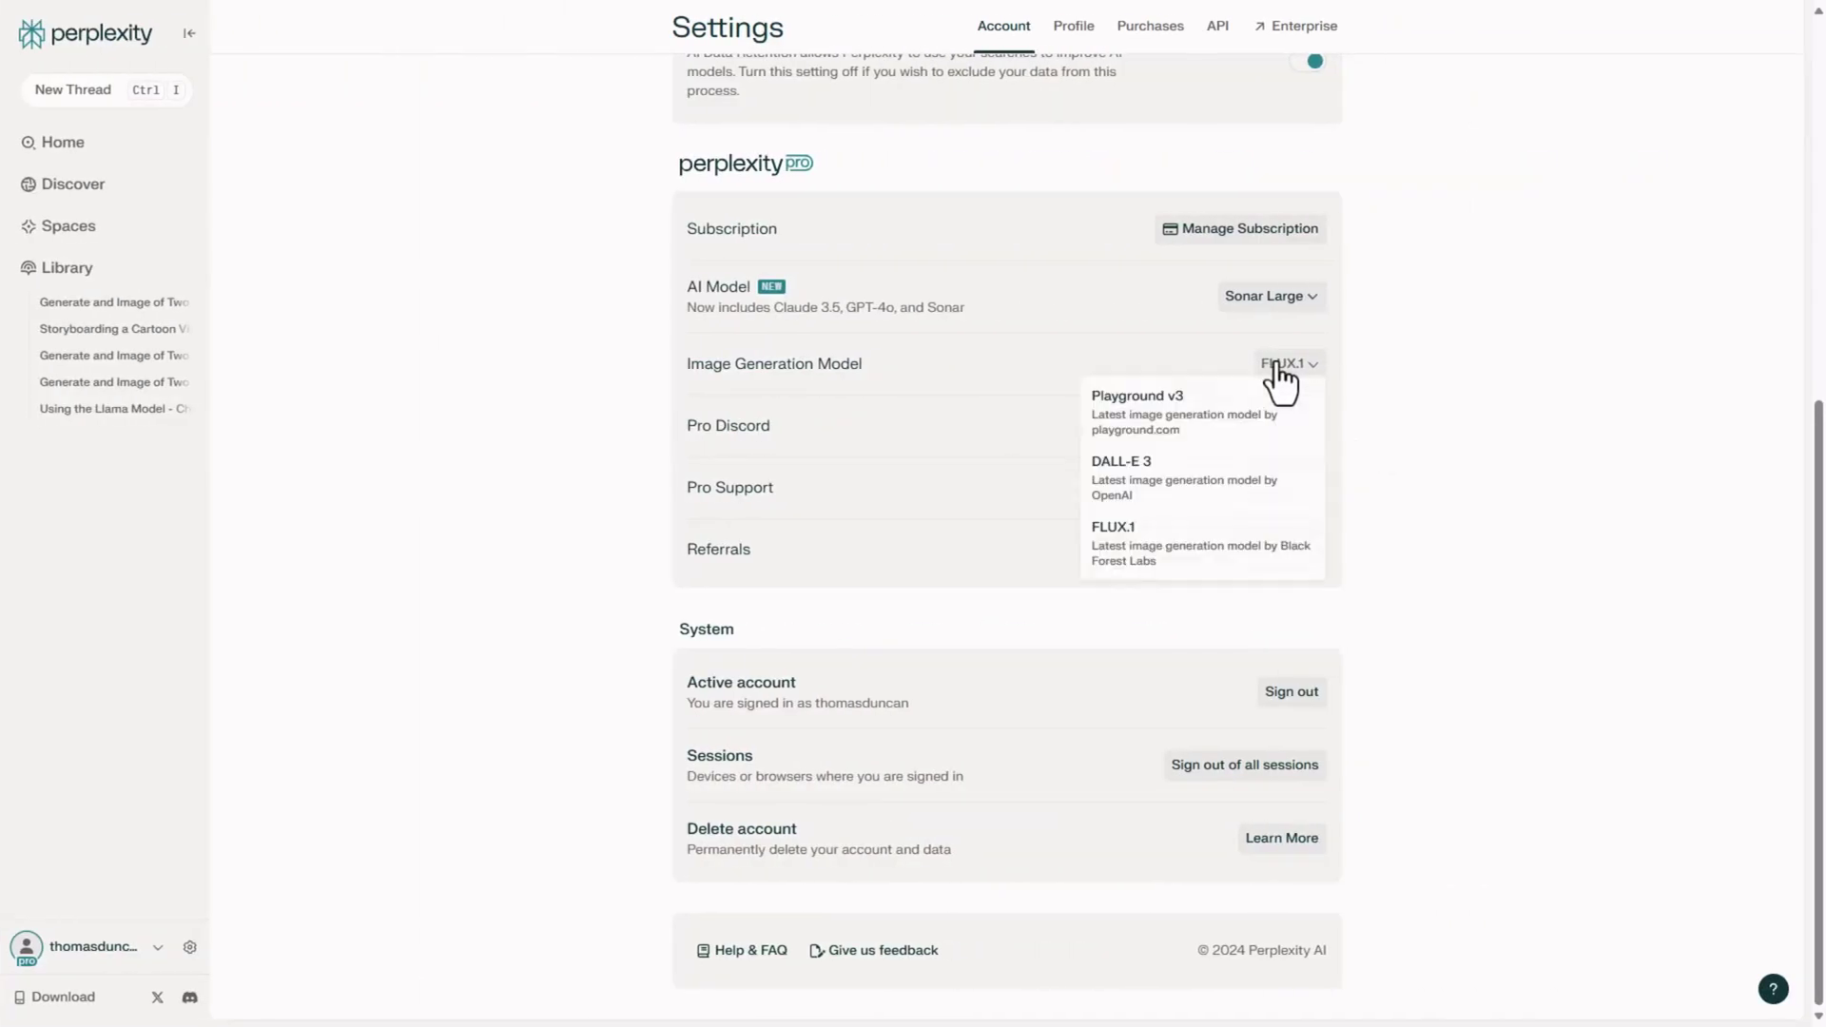
left_click(1153, 504)
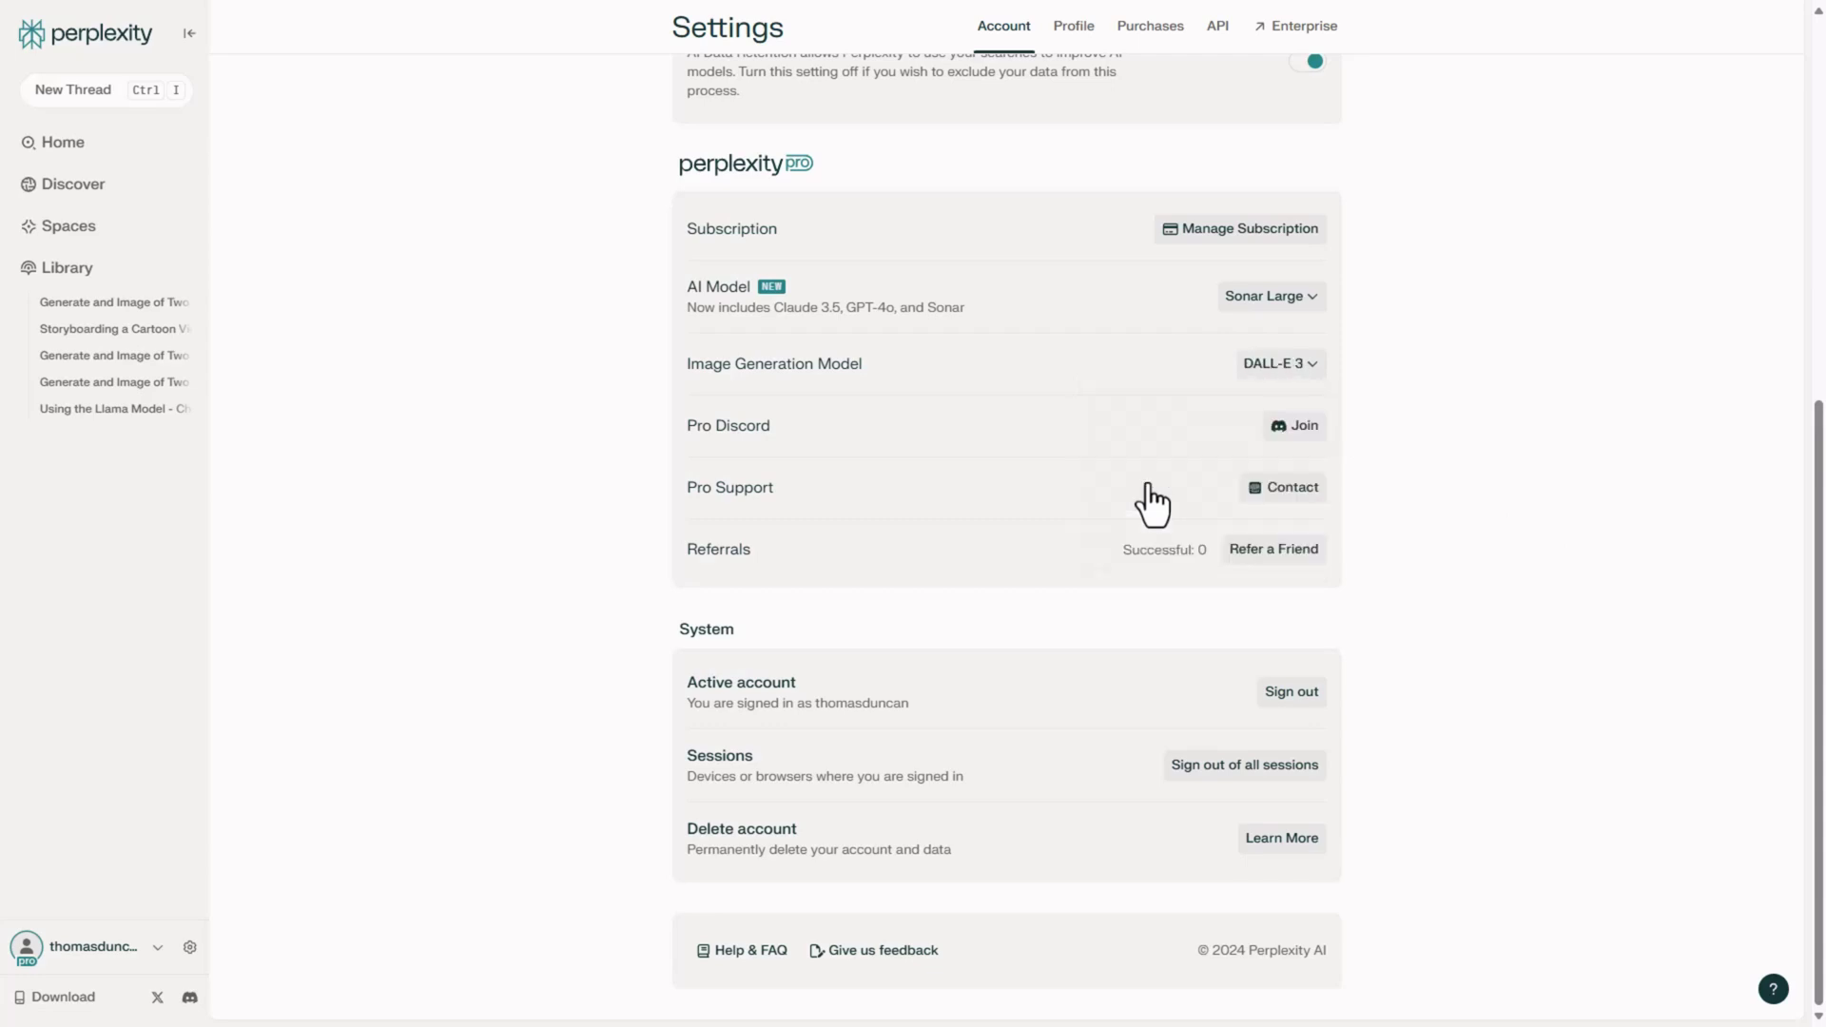
key("ctrl+i")
left_click(790, 477)
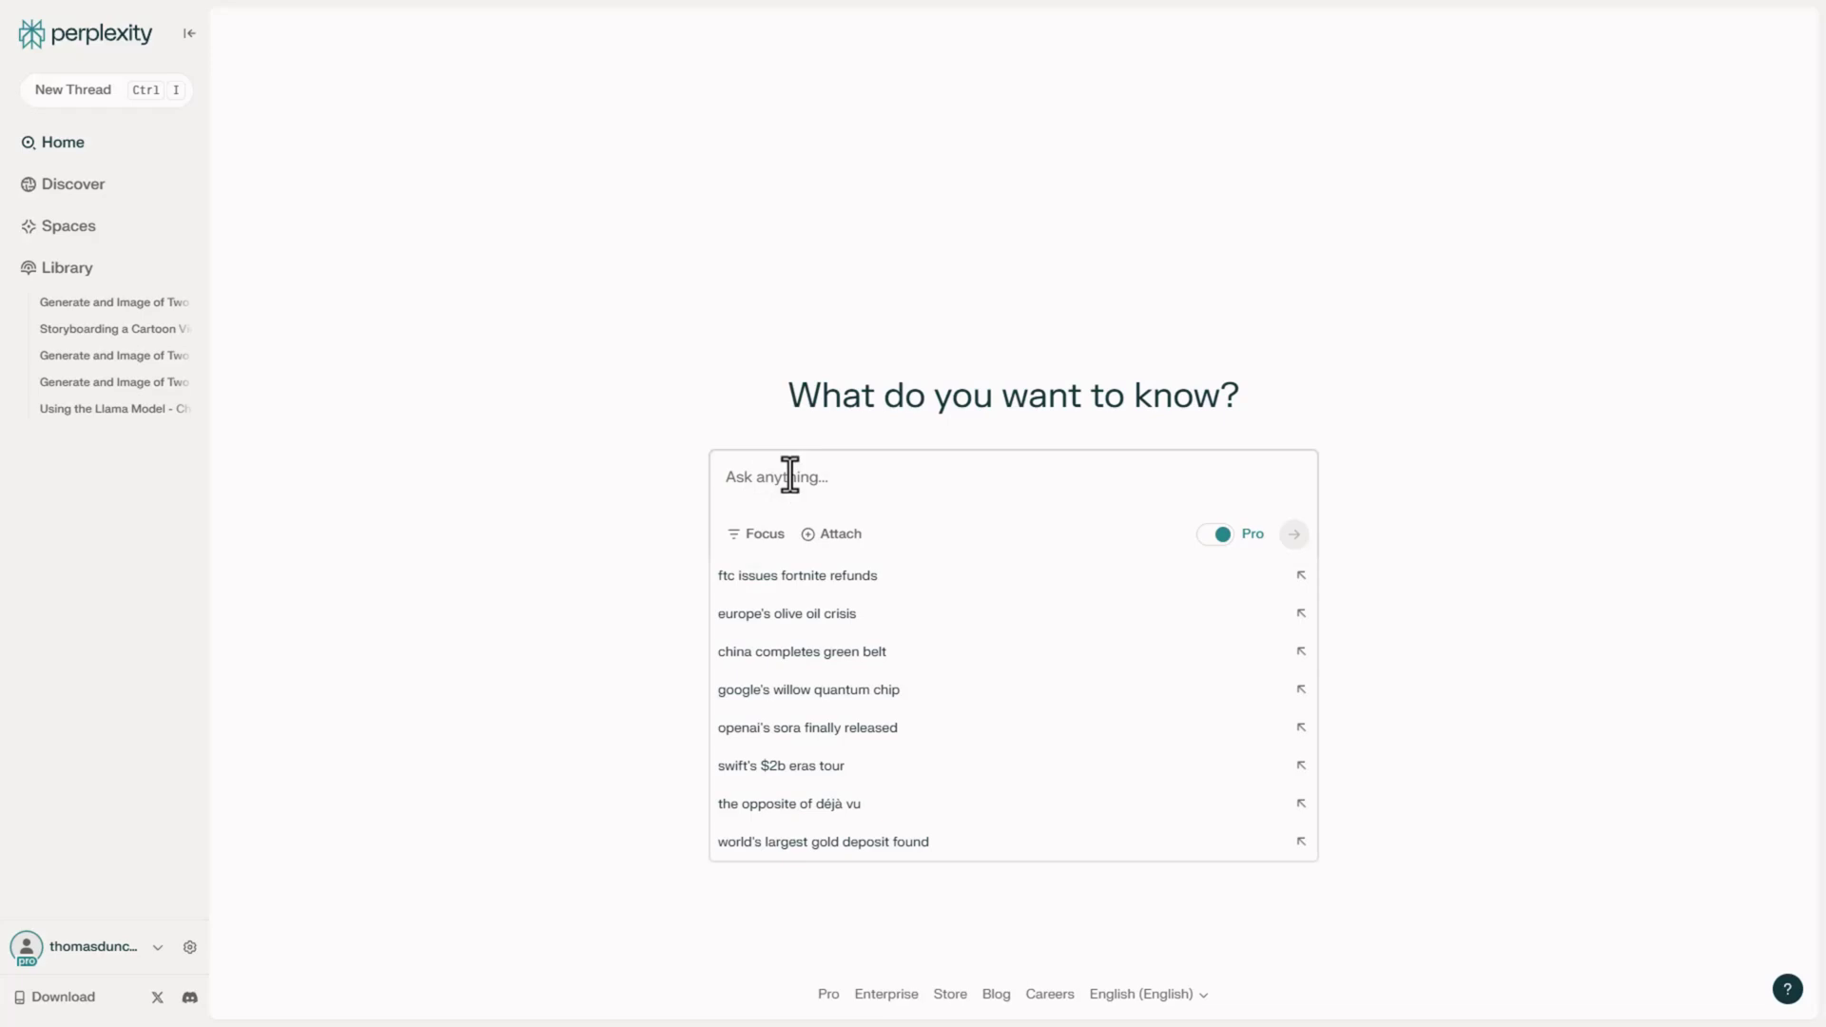
type("Generate and Image of Two people collaborating to story board a cartoon style whiteboard video.")
left_click(1294, 533)
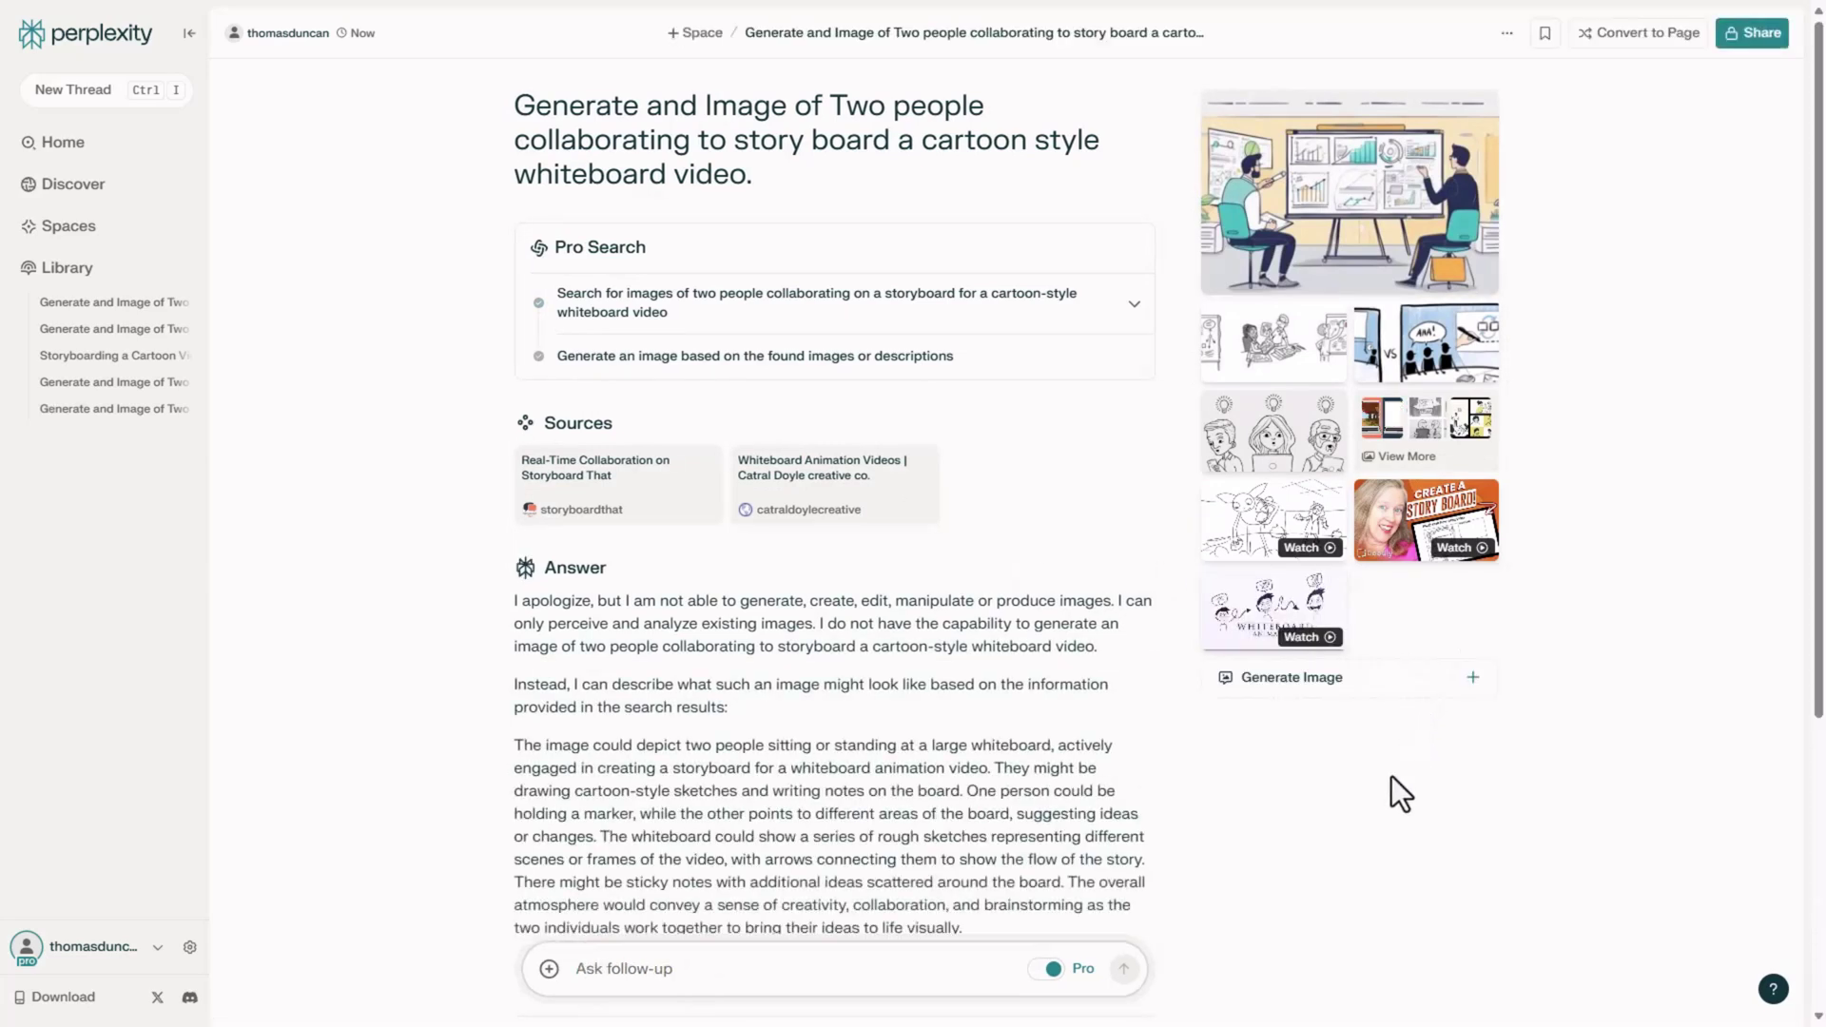
- Generate a Photograph style image with DALL-E 3 for the new storyboarding thread, view it enlarged, and return to the thread
left_click(1473, 678)
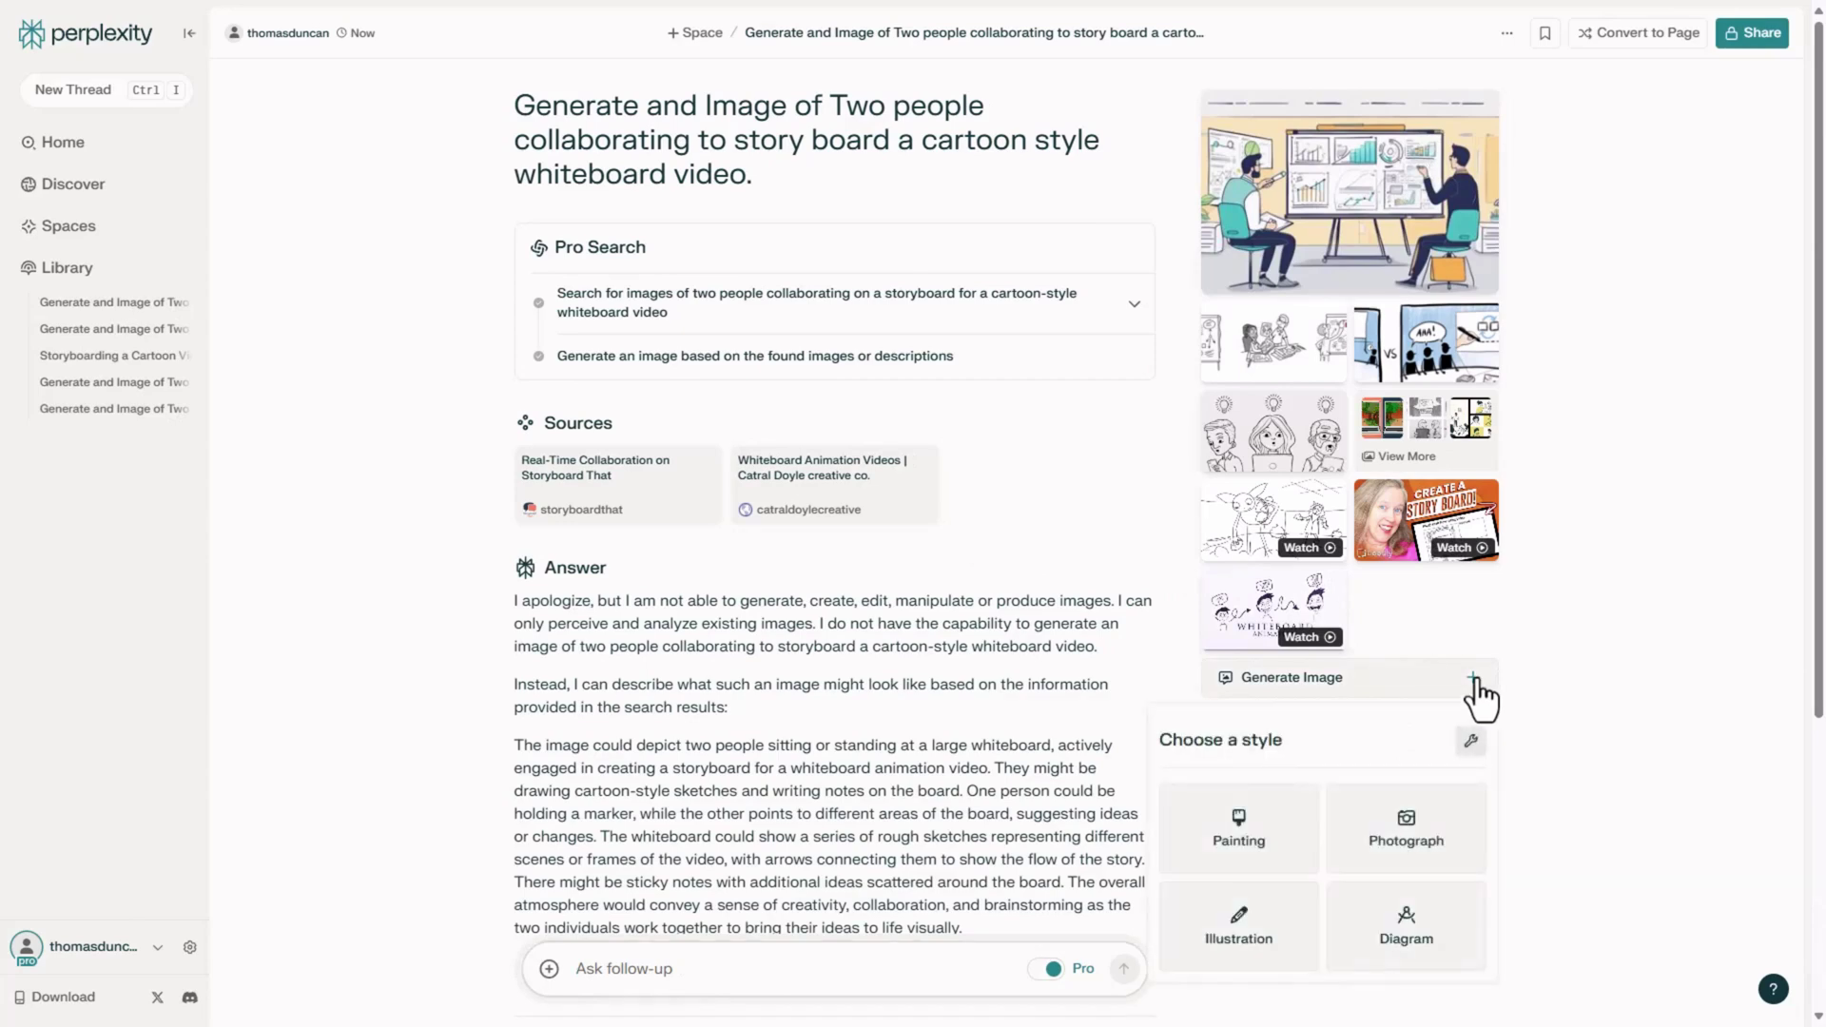
left_click(1397, 824)
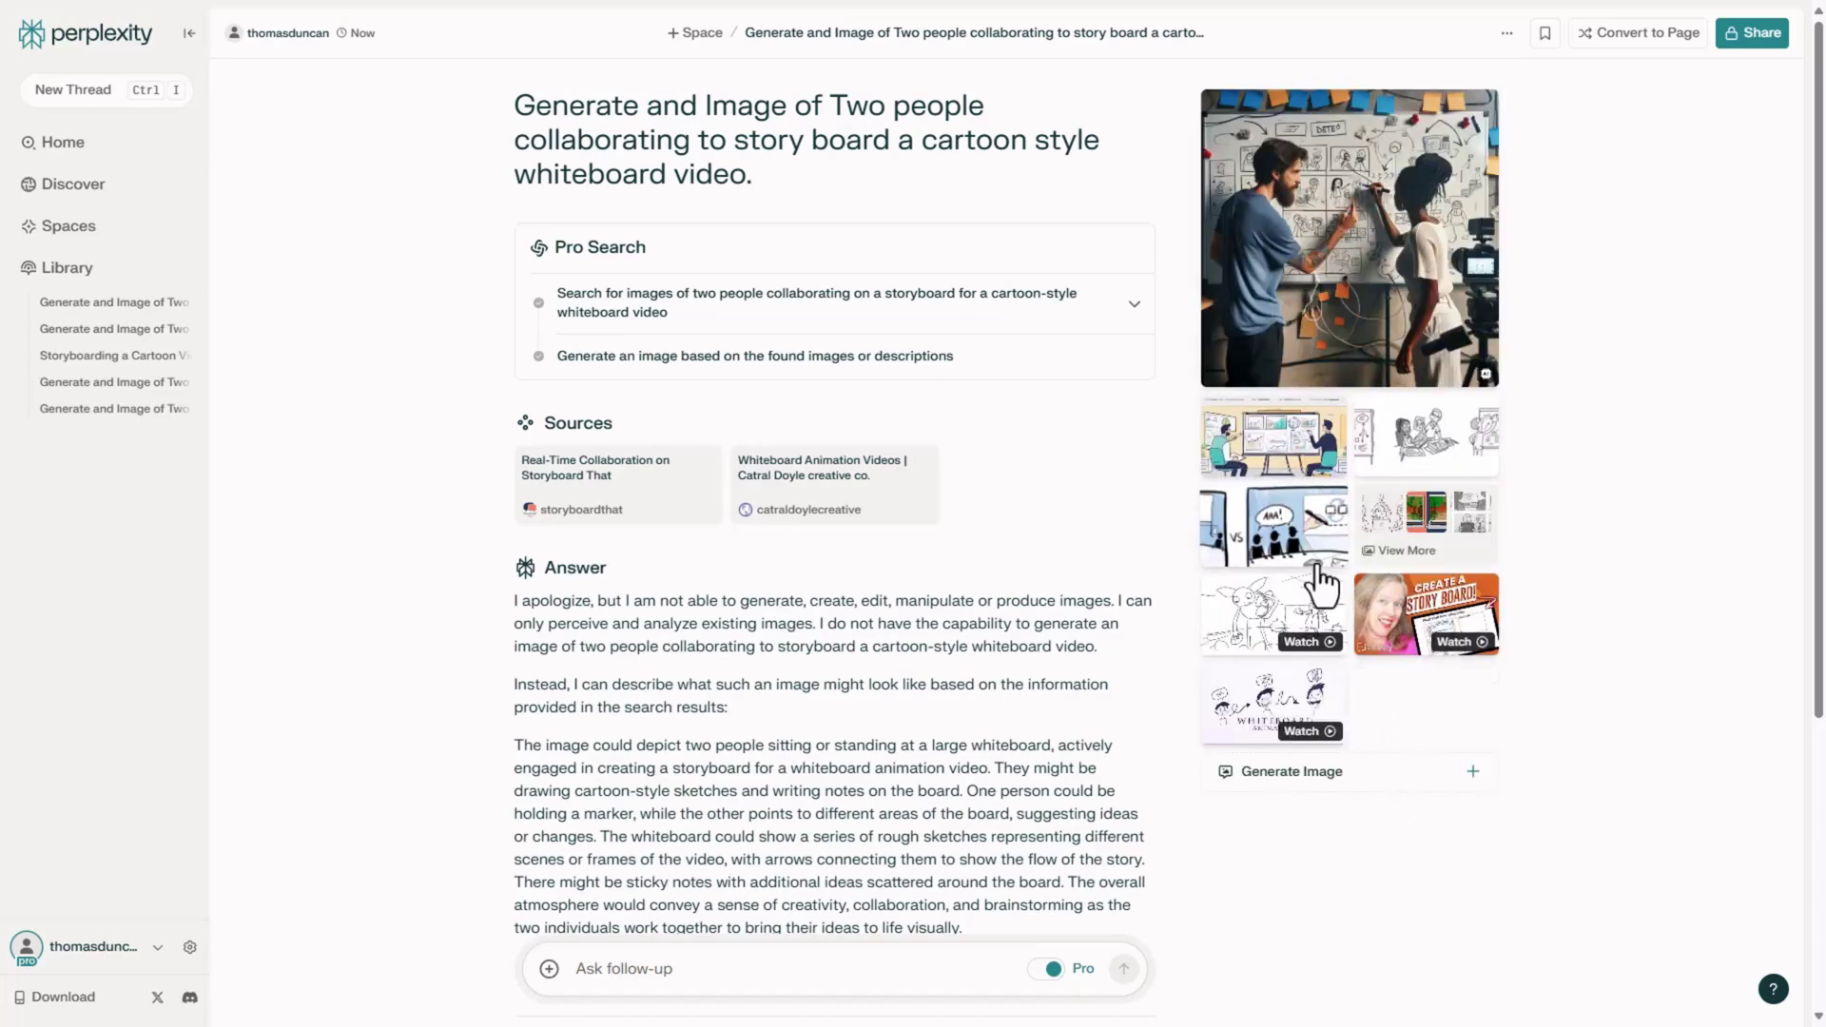
left_click(1278, 275)
key("Escape")
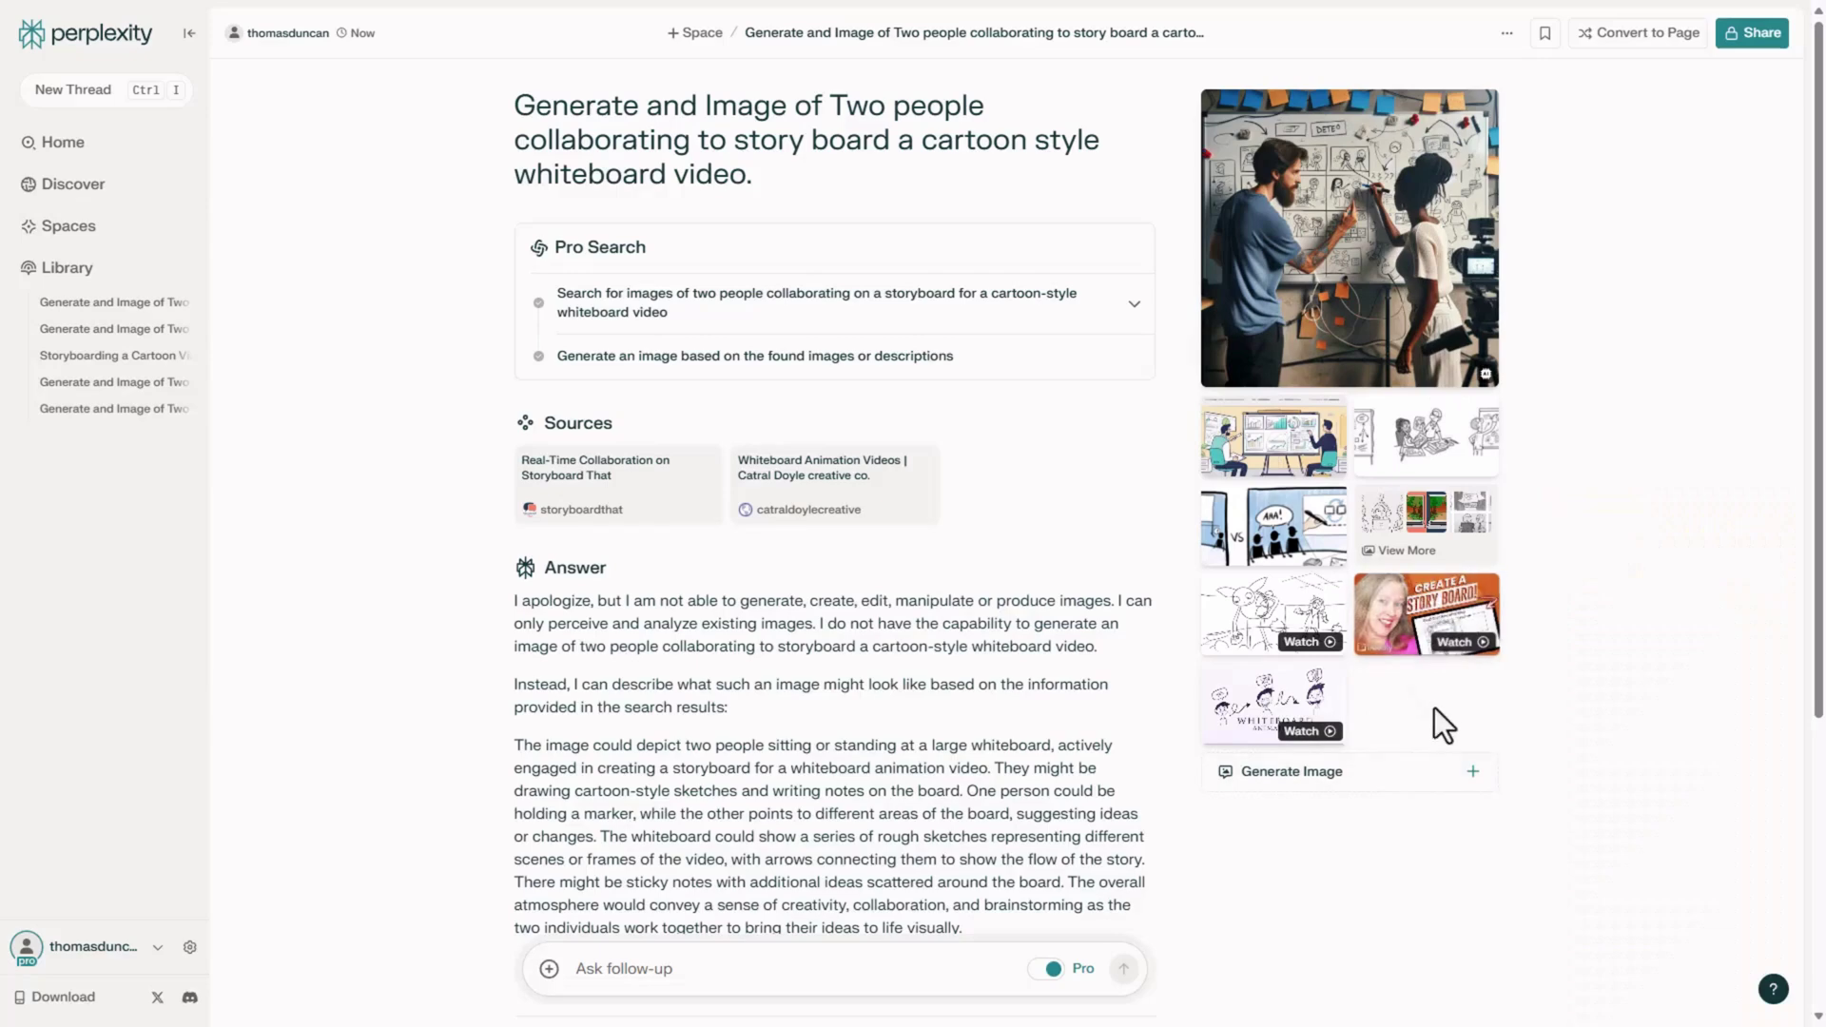
- Generate a Painting style image with DALL-E 3, view it enlarged, and return to the thread
left_click(1470, 776)
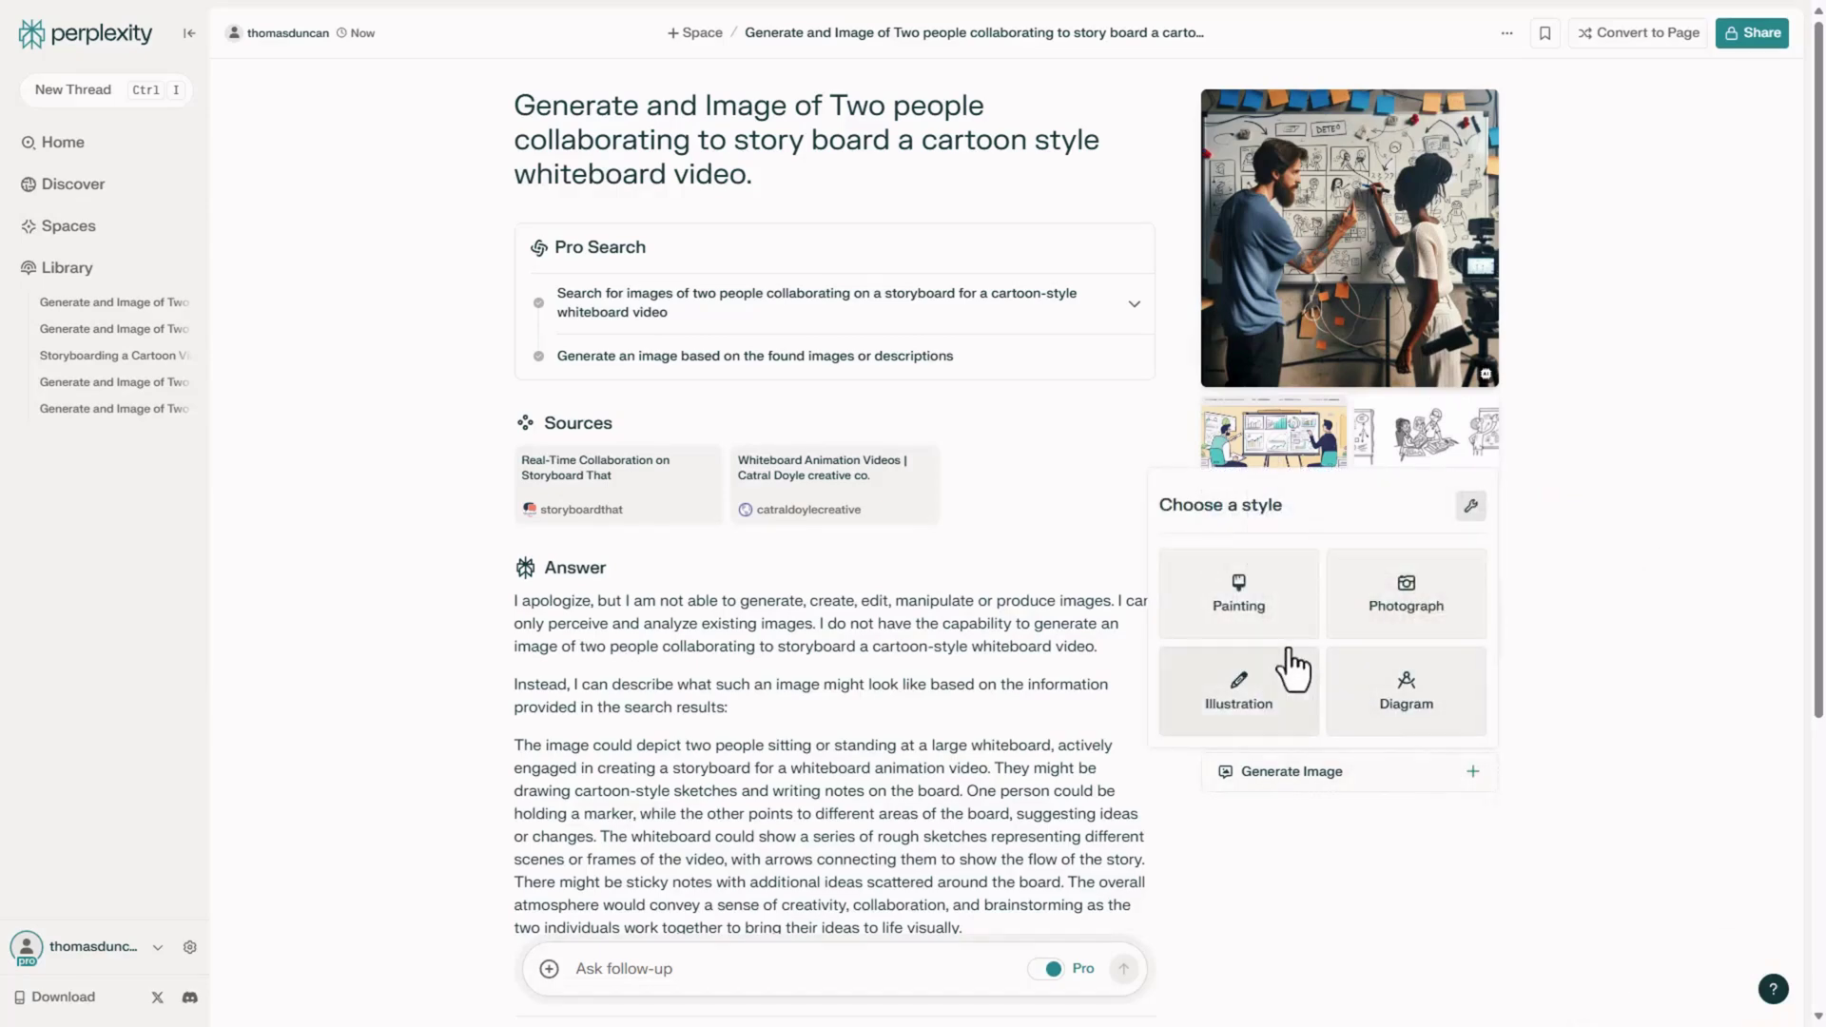
left_click(1241, 614)
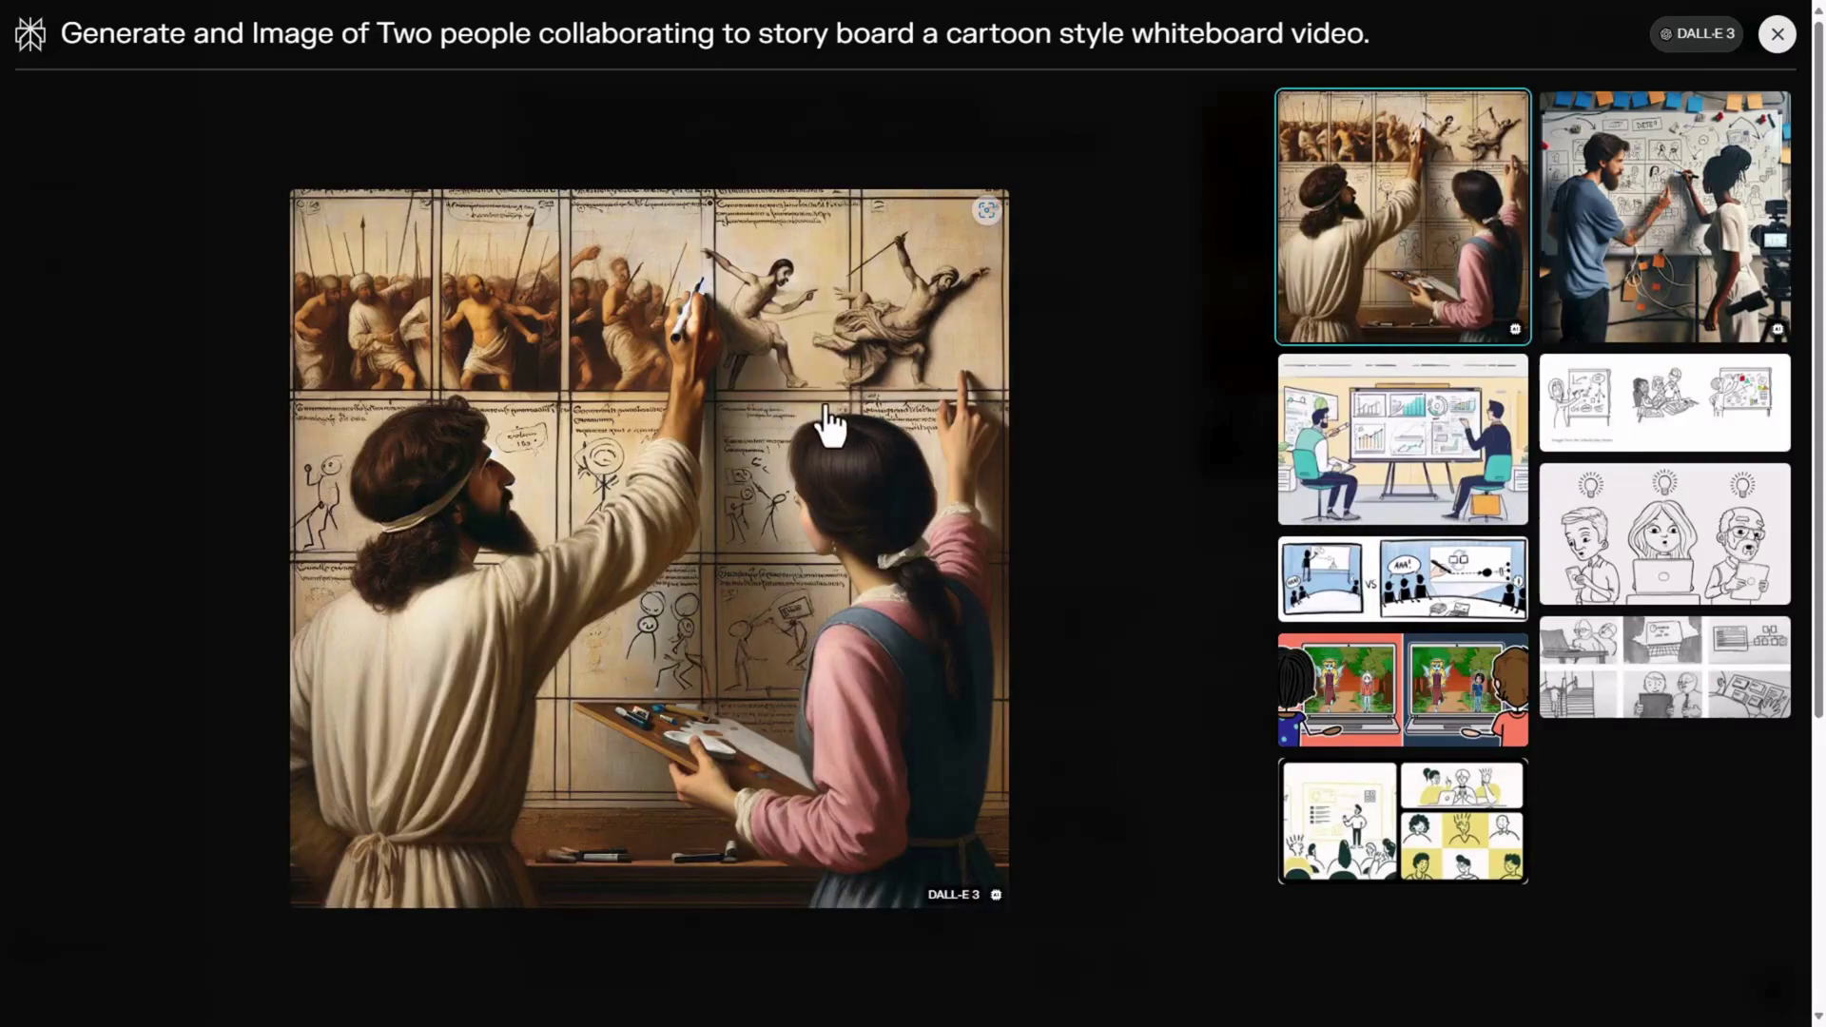
left_click(1125, 574)
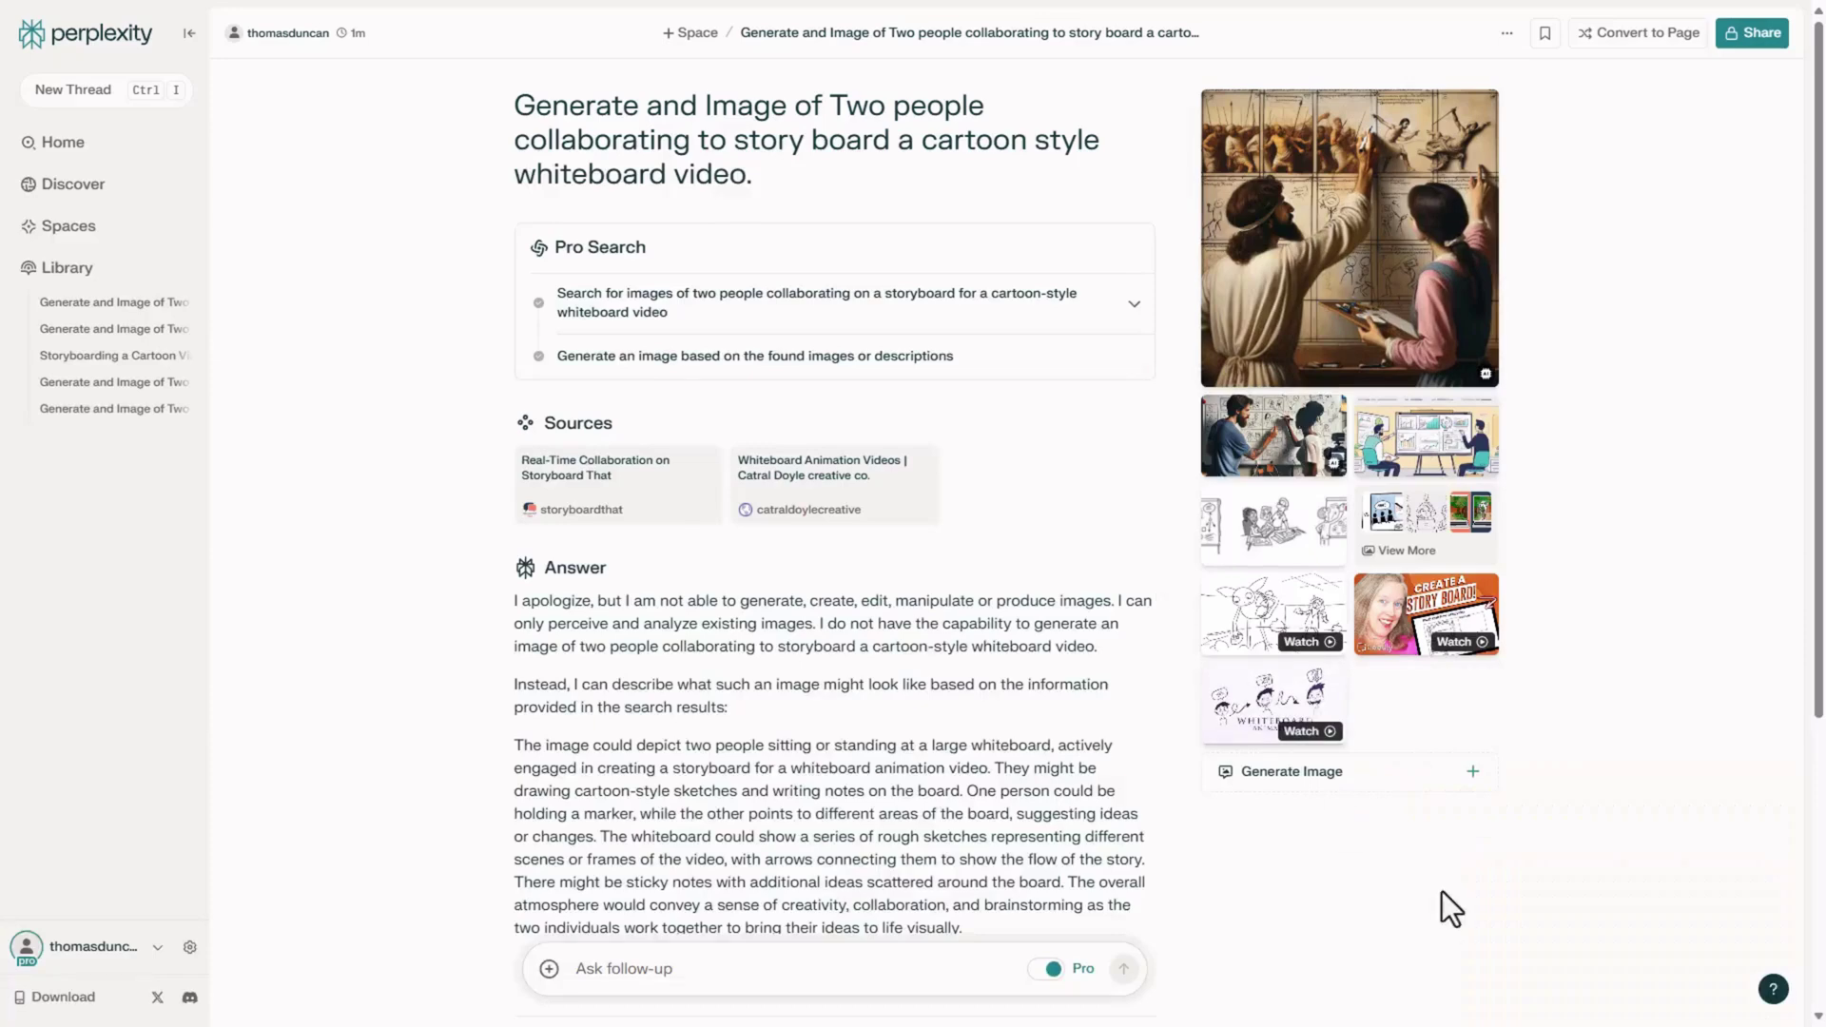
- Generate a Diagram style image with DALL-E 3, view it enlarged, and return to the thread
left_click(1460, 785)
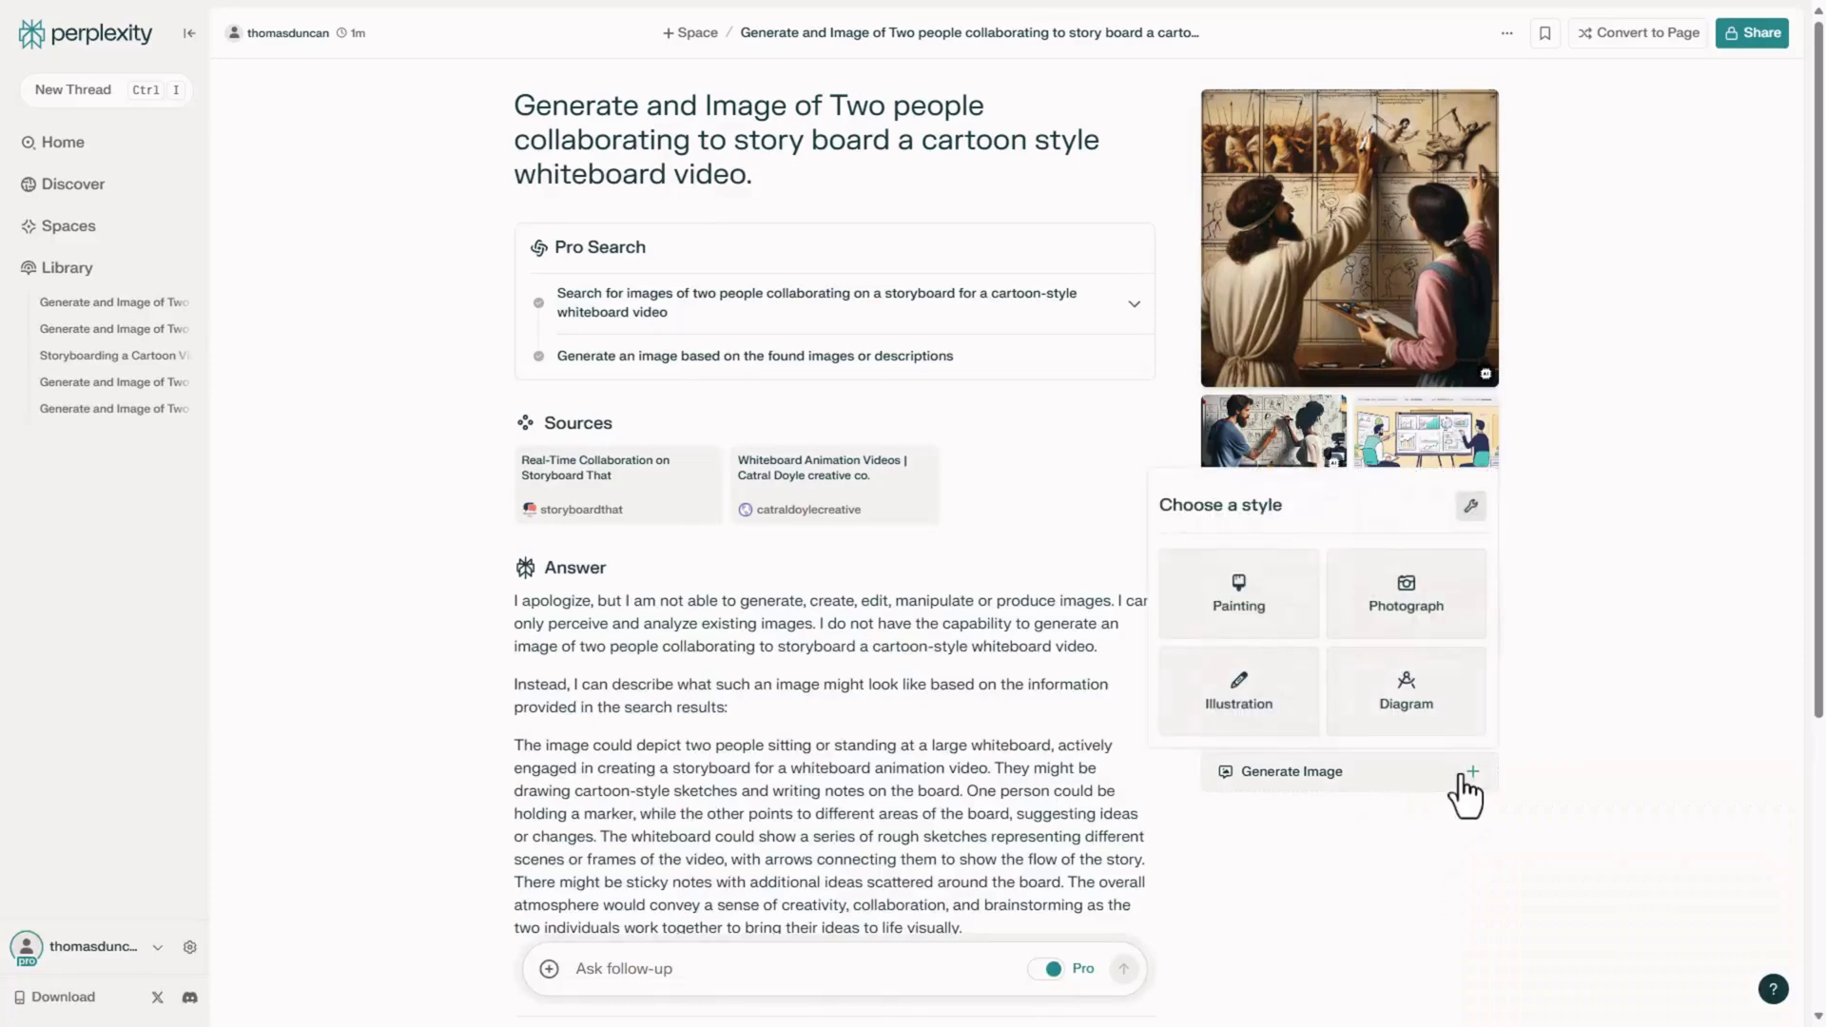
left_click(1398, 704)
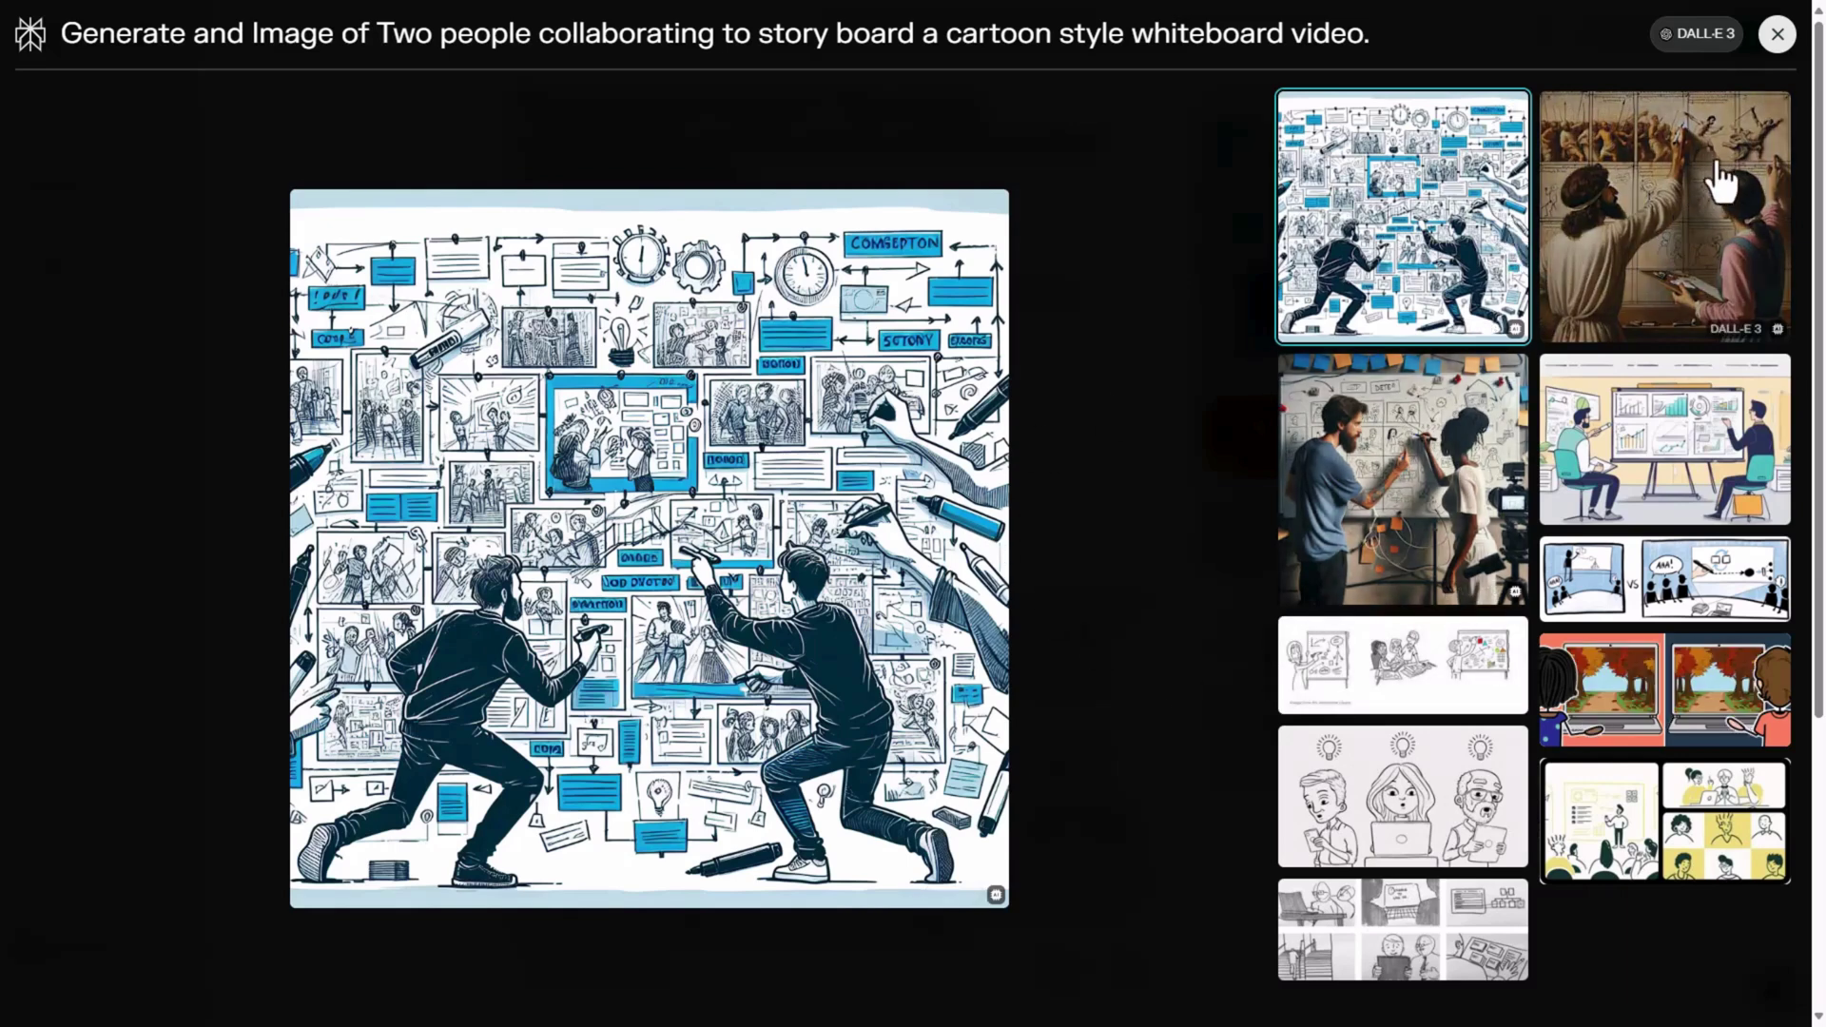
left_click(1777, 37)
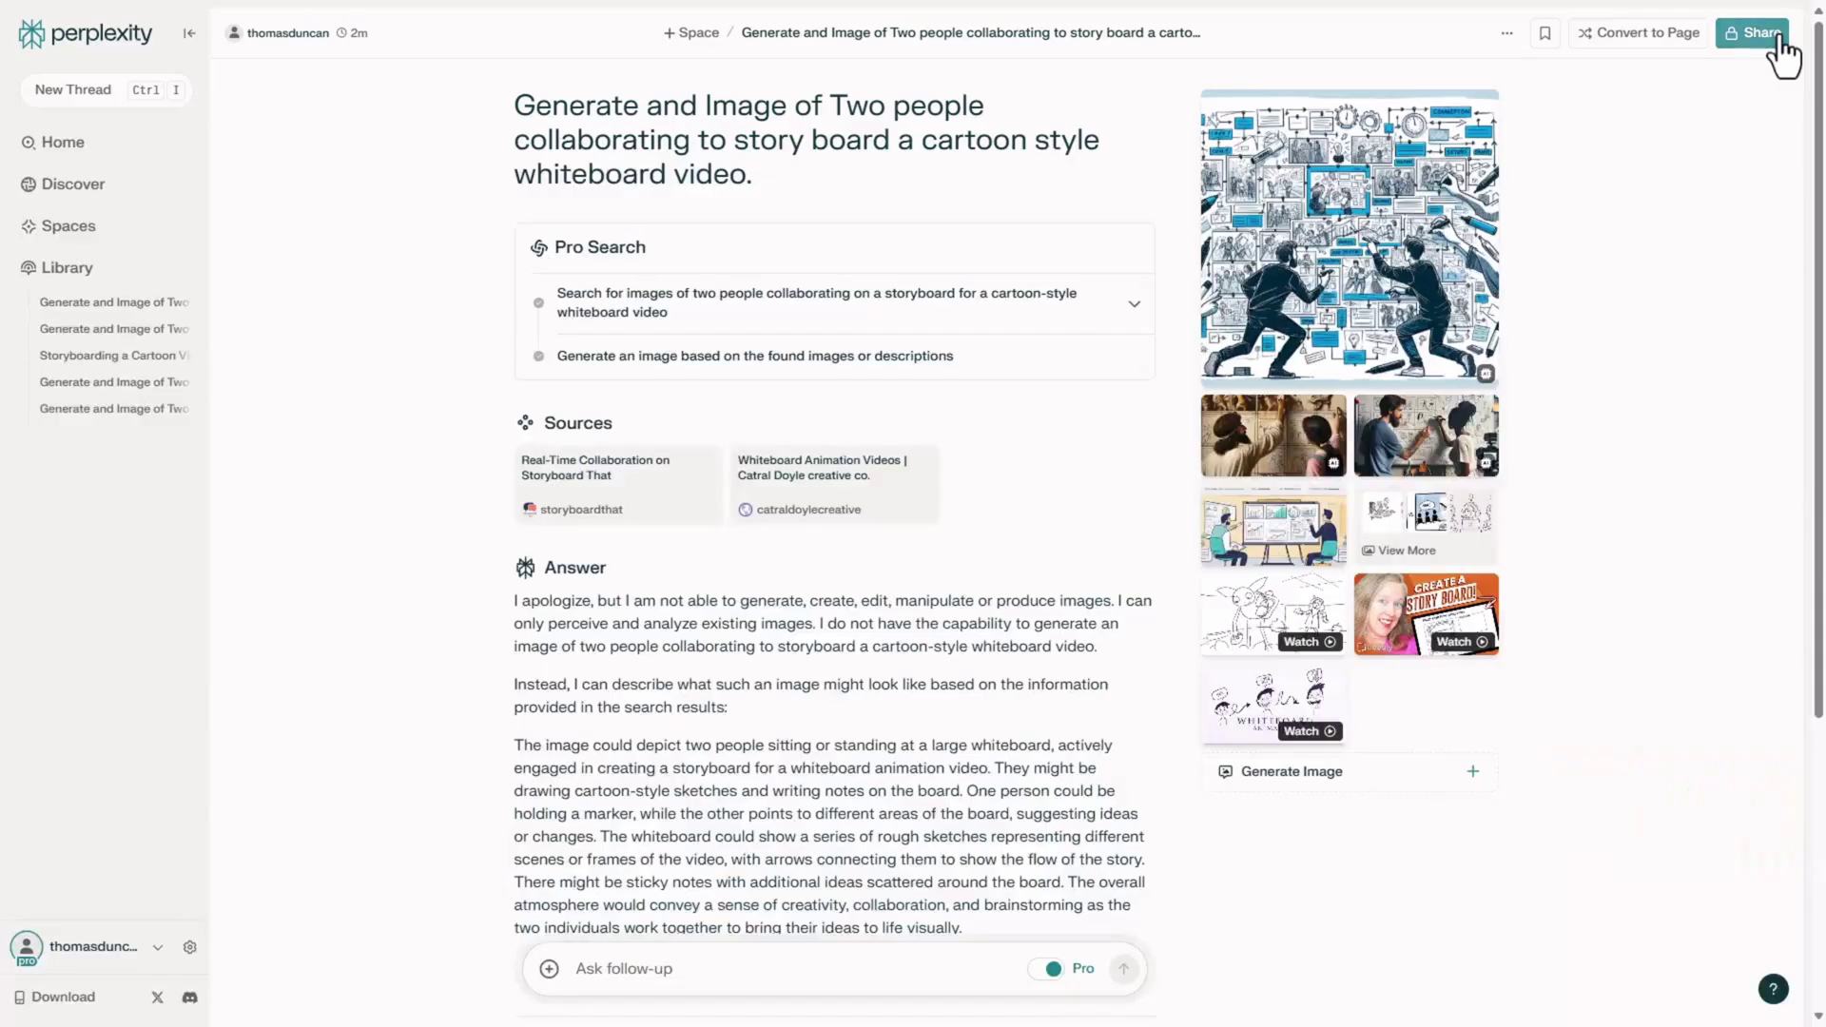
- Generate an Illustration style image with DALL-E 3 for the storyboarding thread and open it enlarged
left_click(1472, 773)
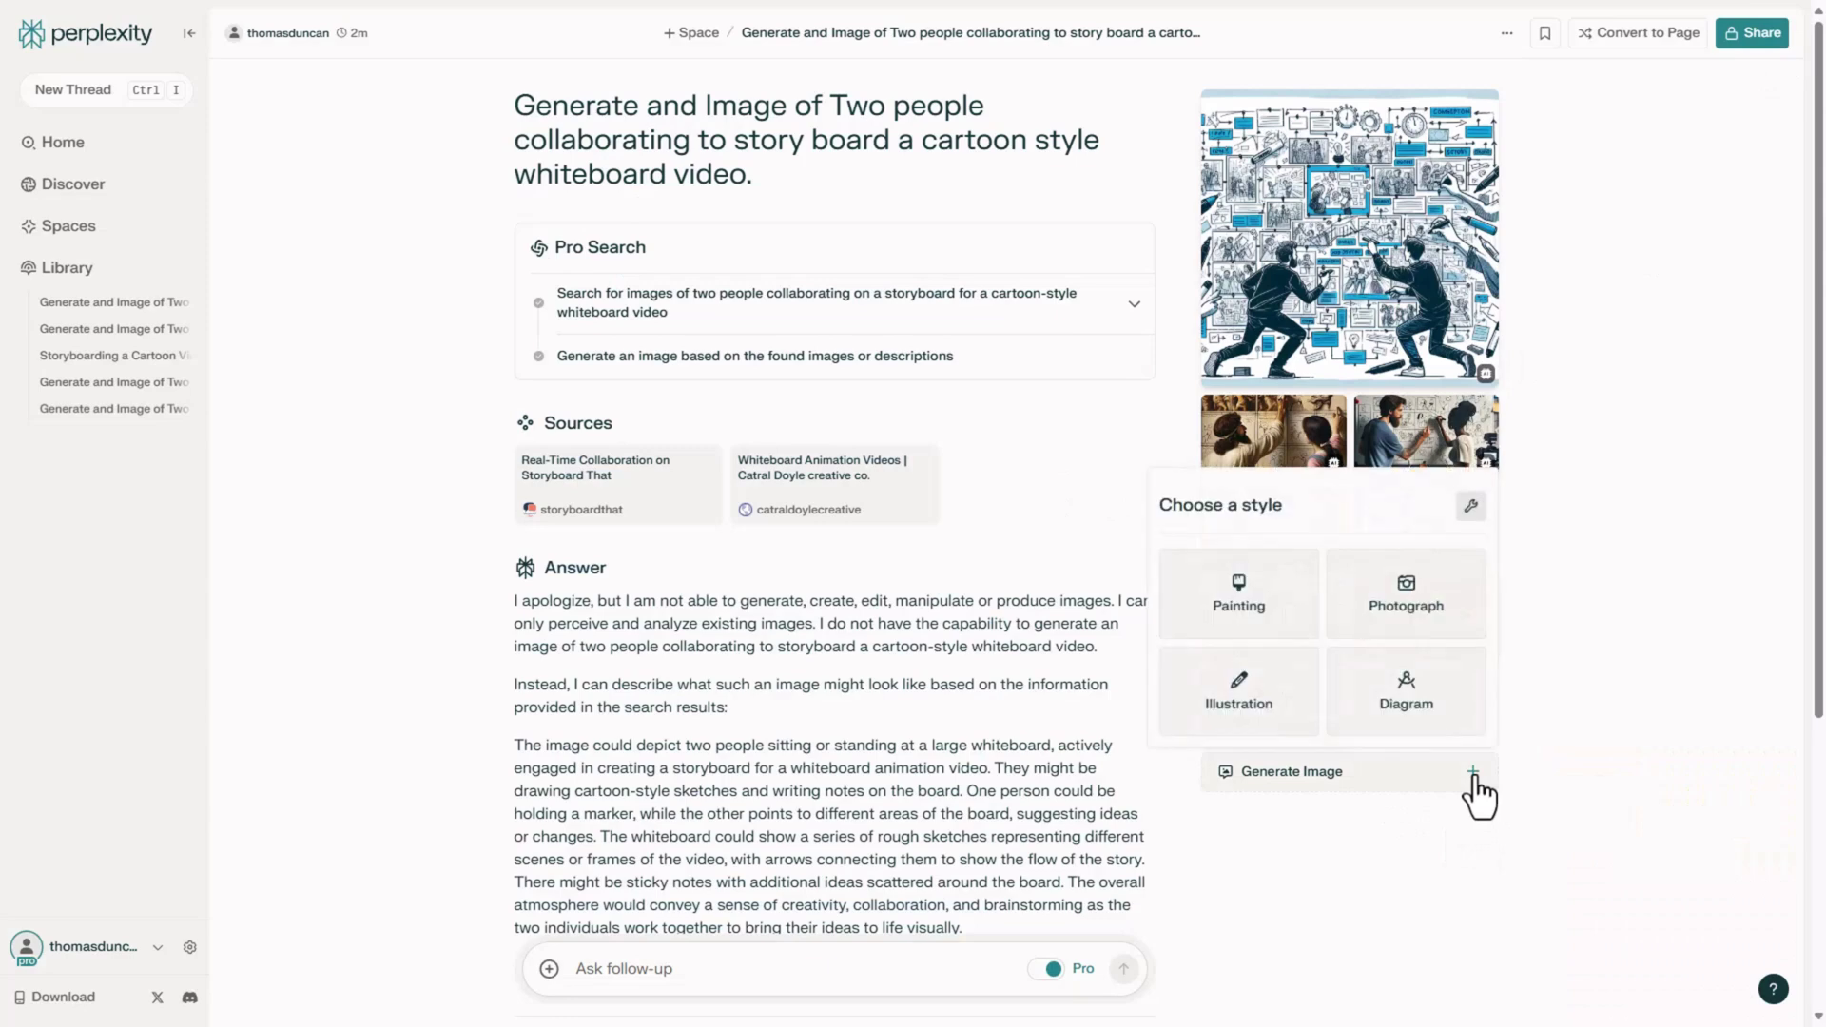
left_click(1232, 682)
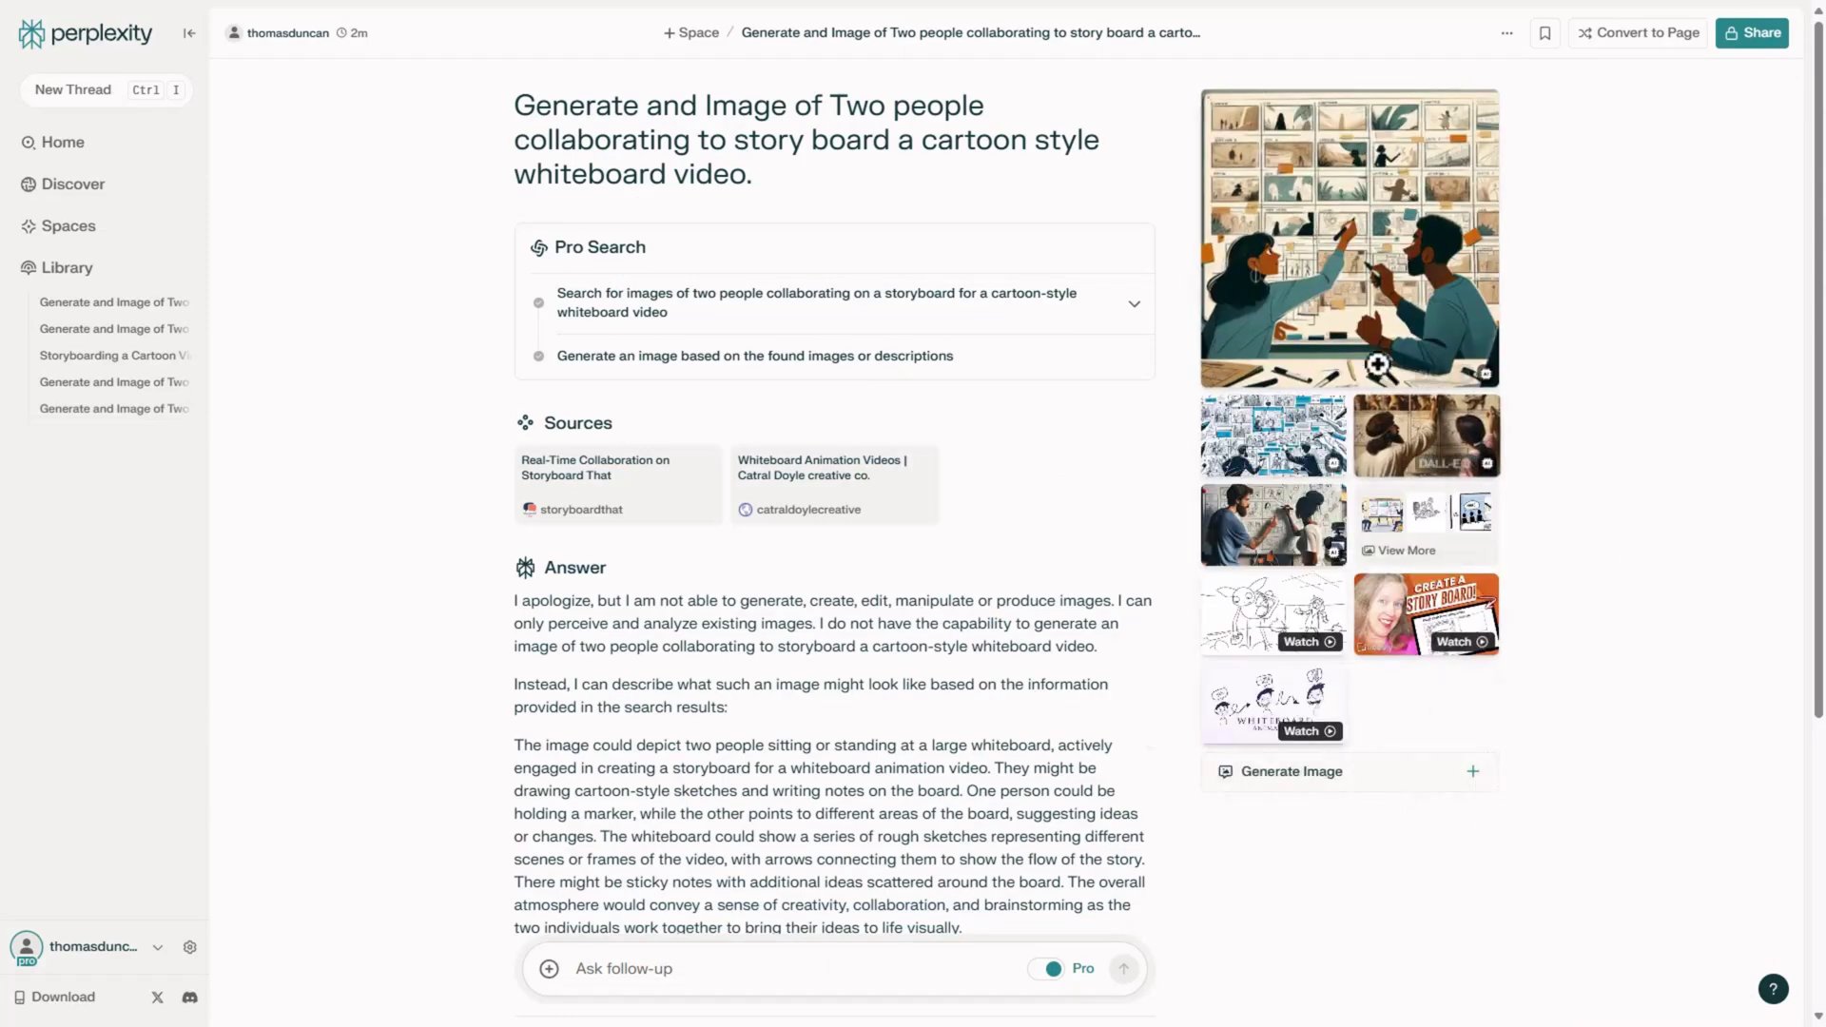
left_click(1329, 299)
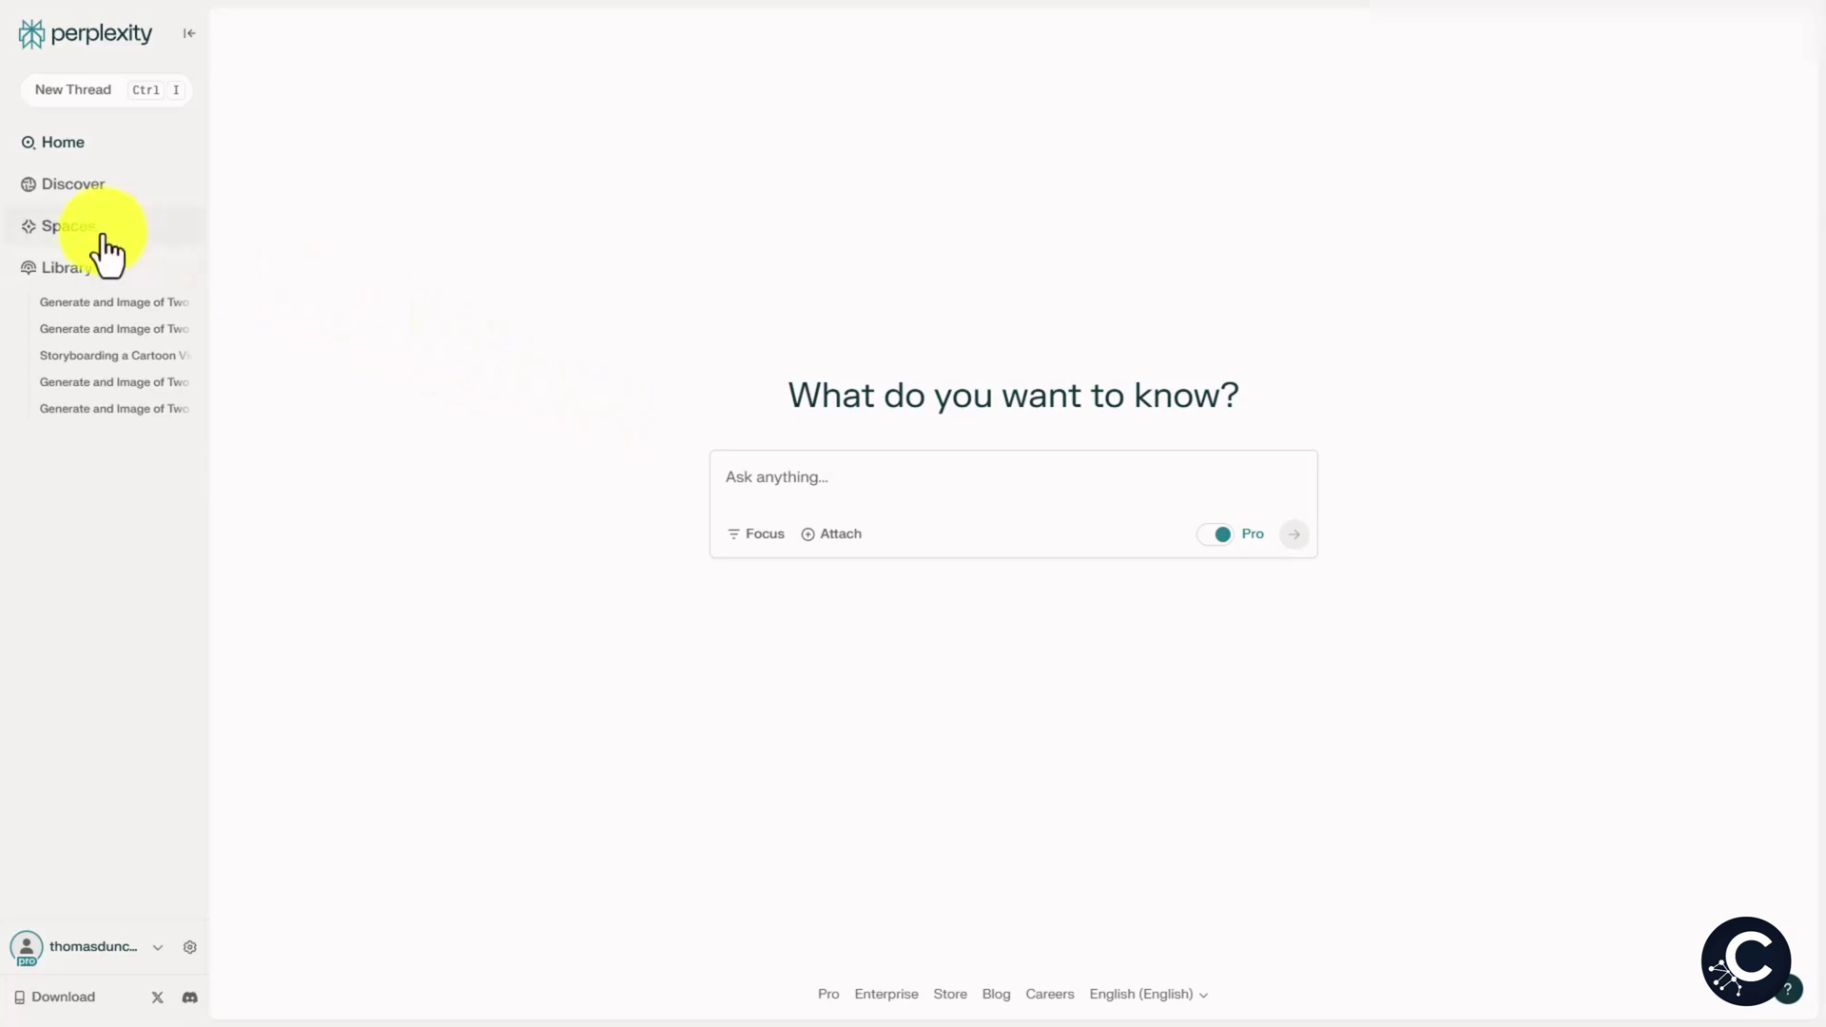
- Start a Space titled "Creating Tutorial Videos with AI", described as creating step-by-step over-the-shoulder tutorials using AI tools for visuals, audio and editing
left_click(76, 228)
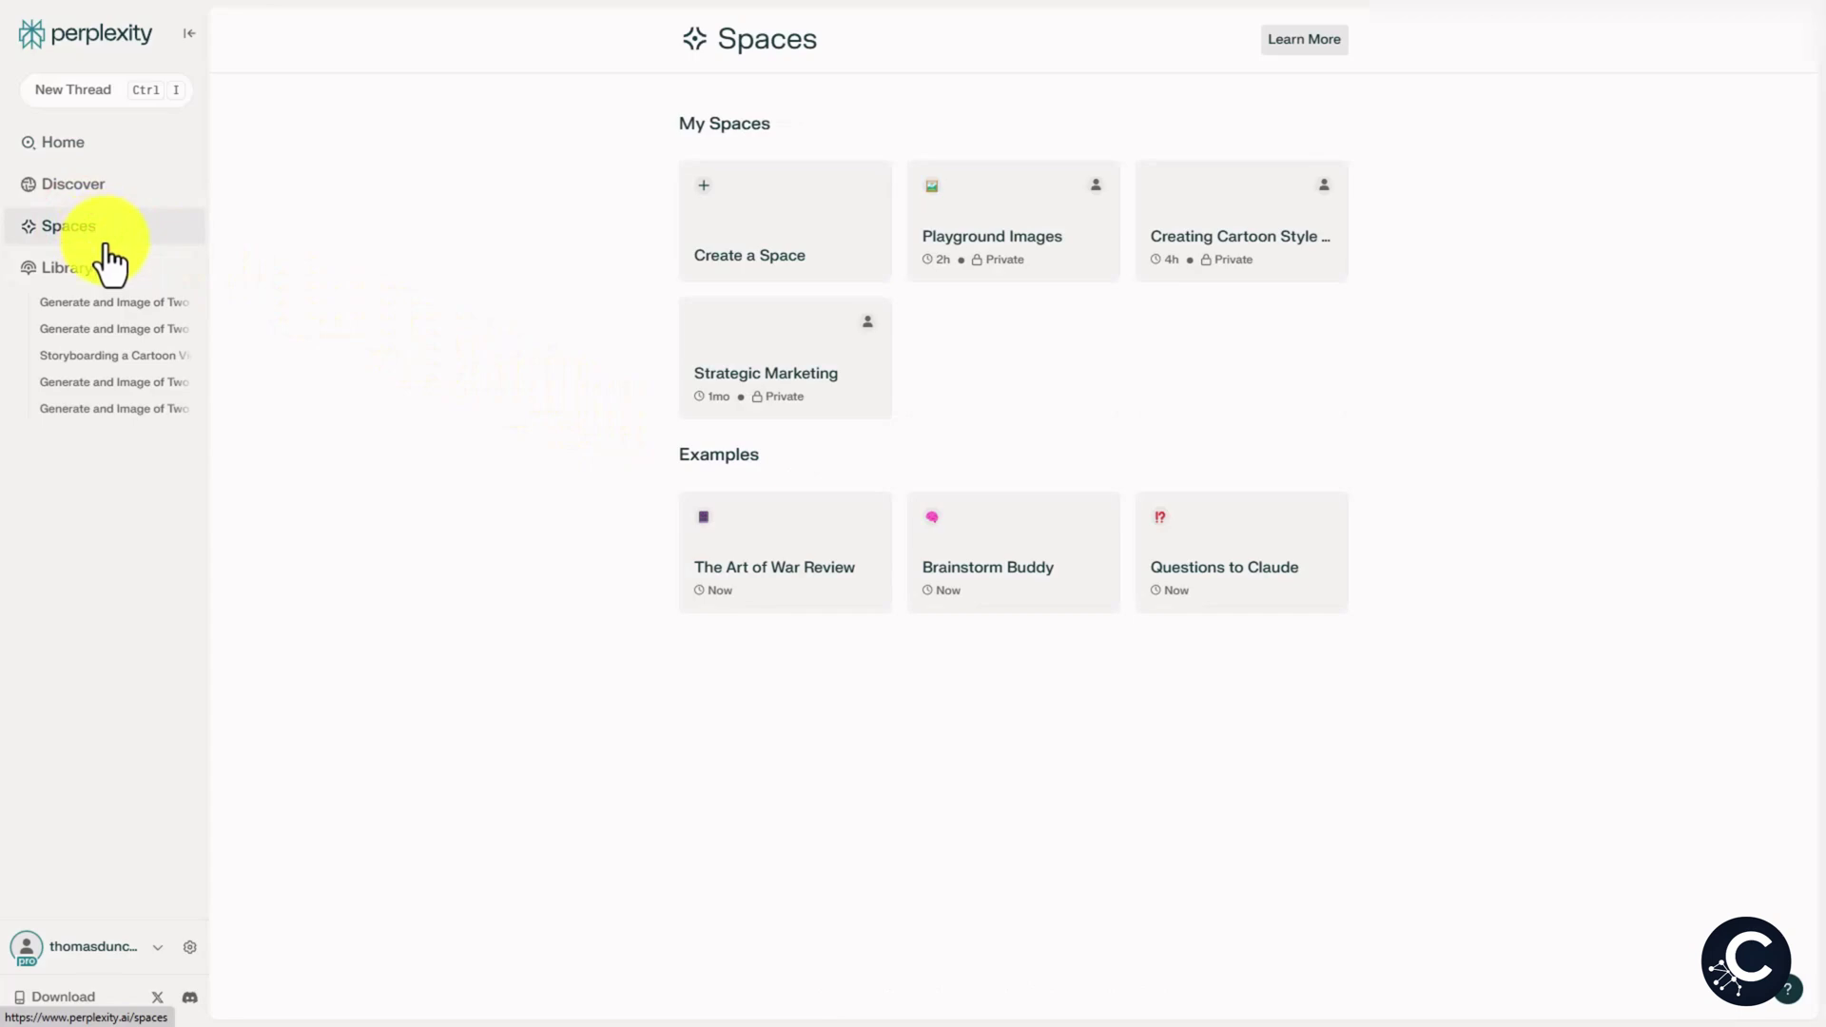
left_click(707, 189)
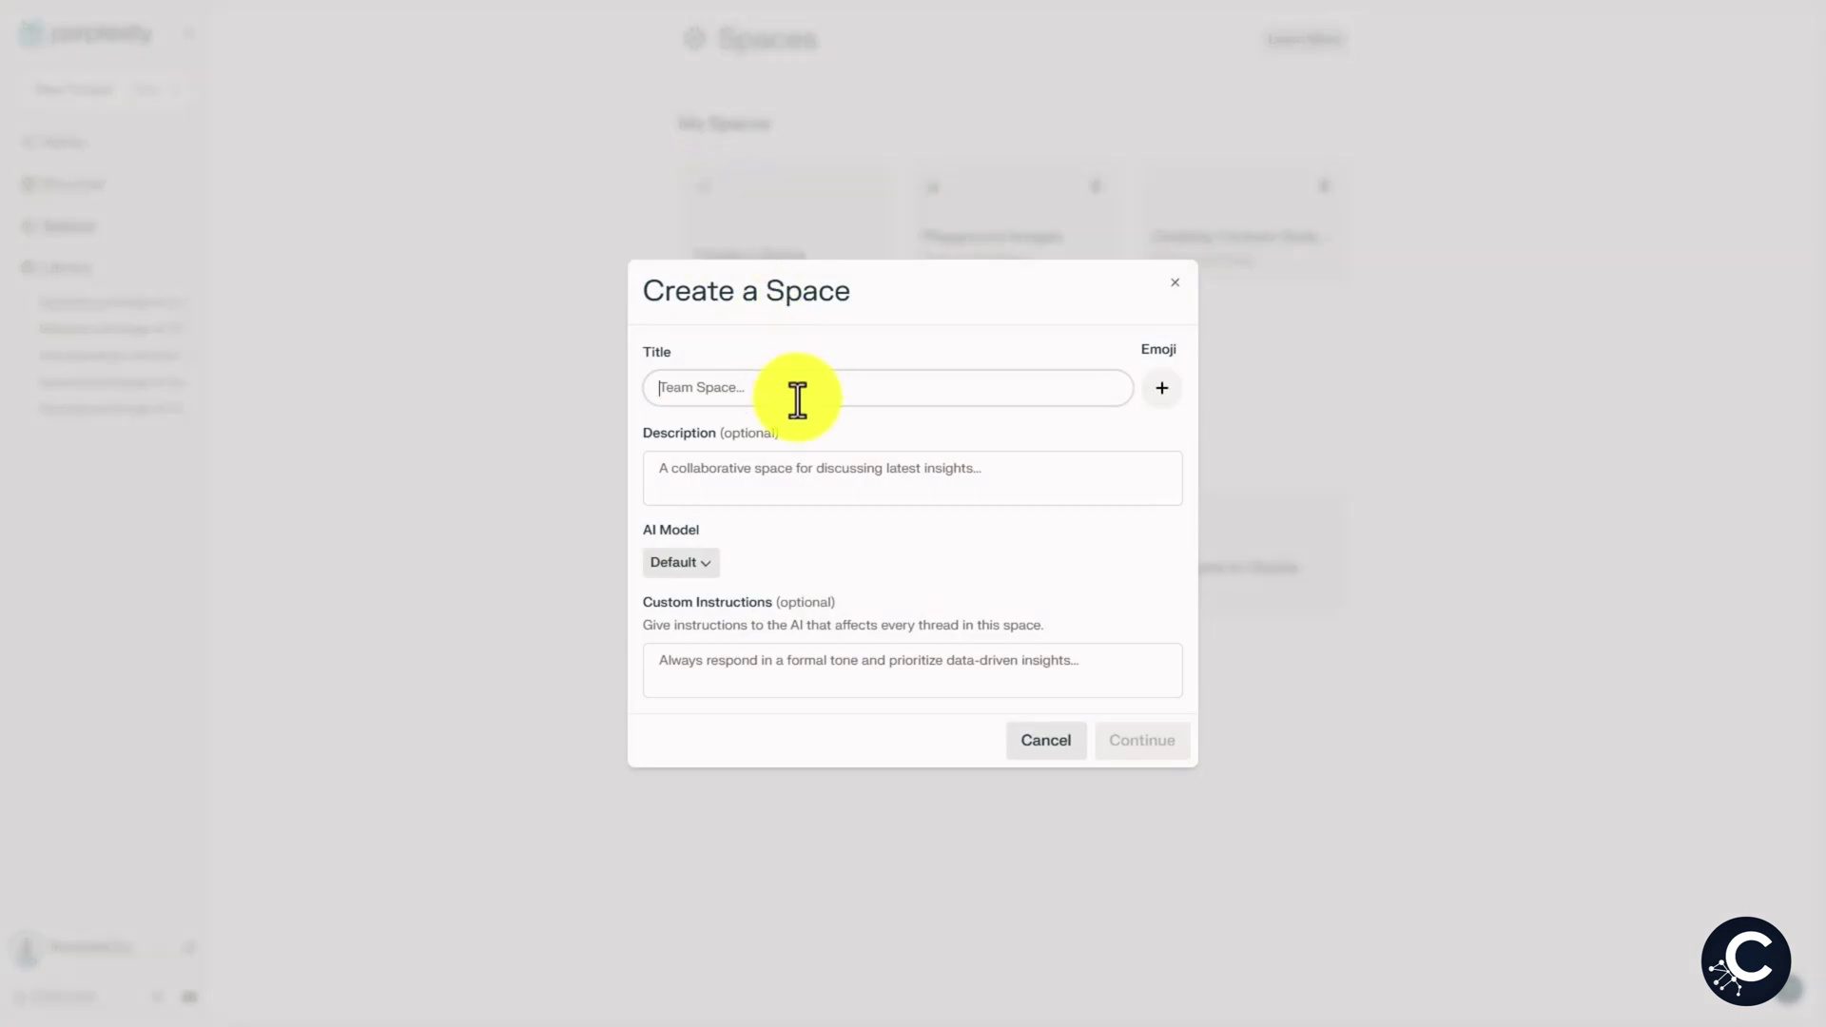
type("Creating Tutorial Videos with AI")
key("Tab")
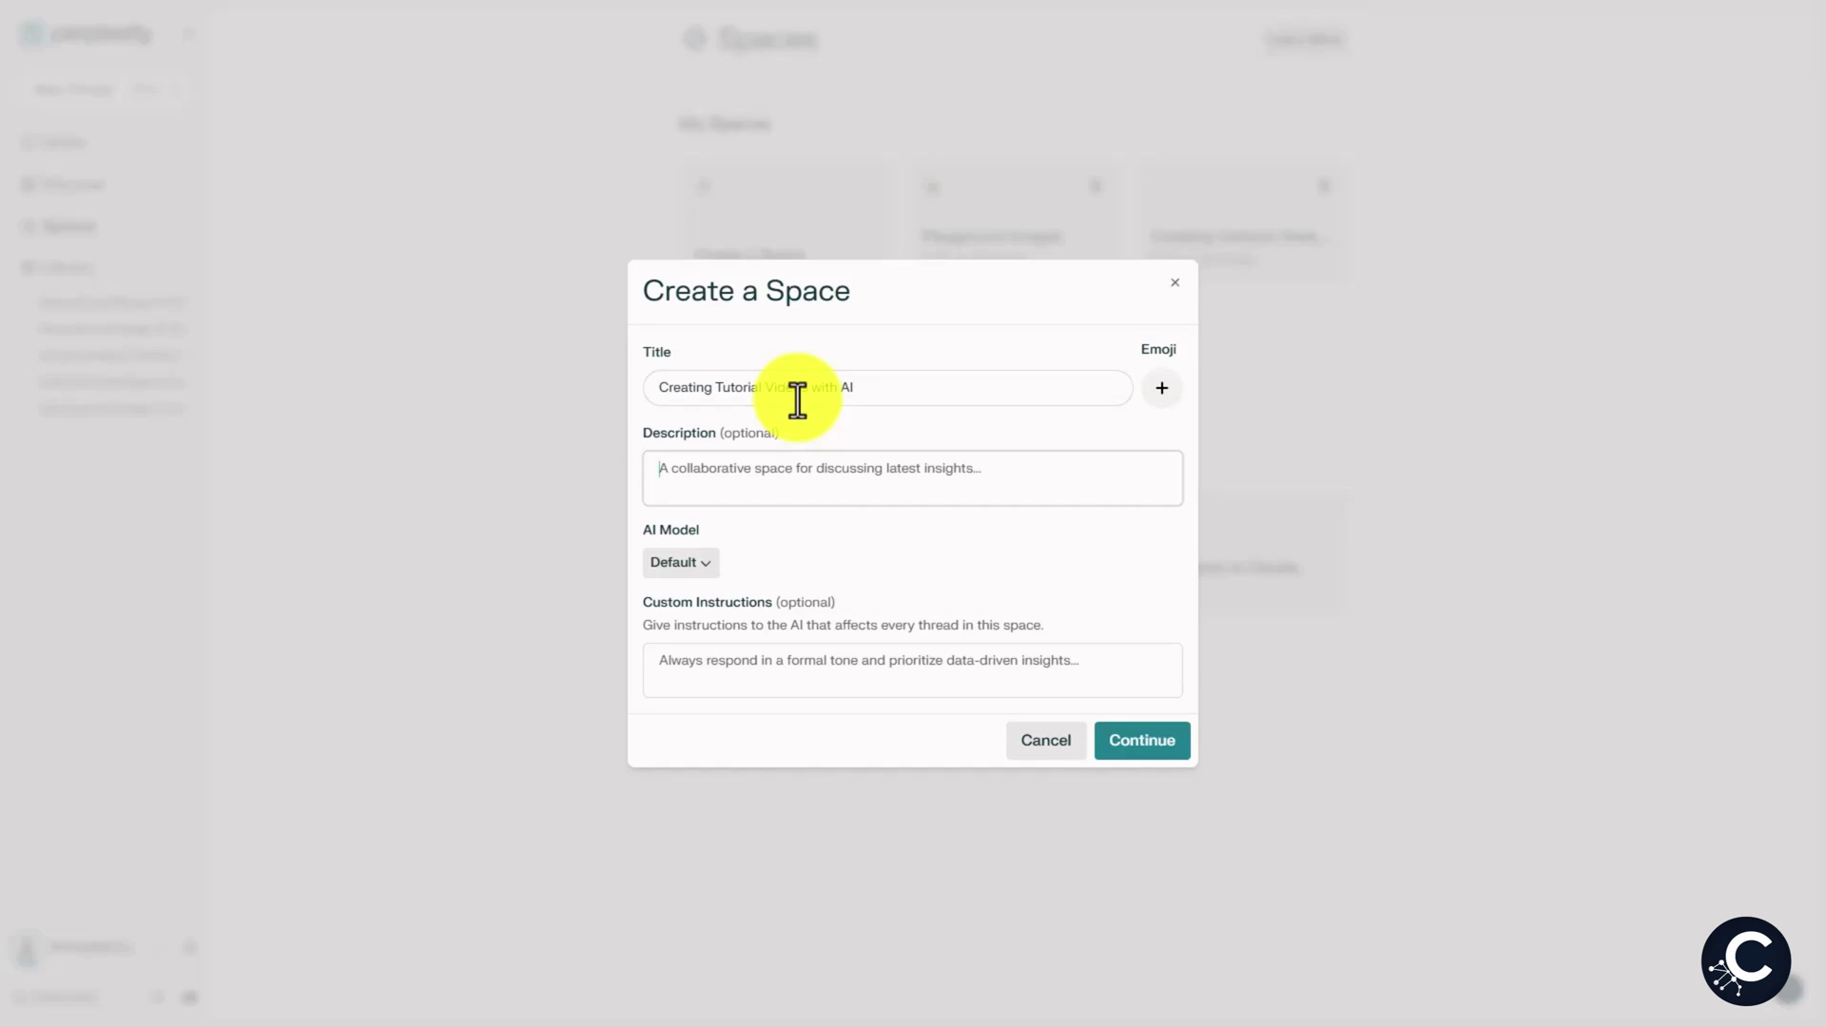
type("How to create Step by Step Over the Shoulder Tutorials using AI tools for visuals, audio and editing.")
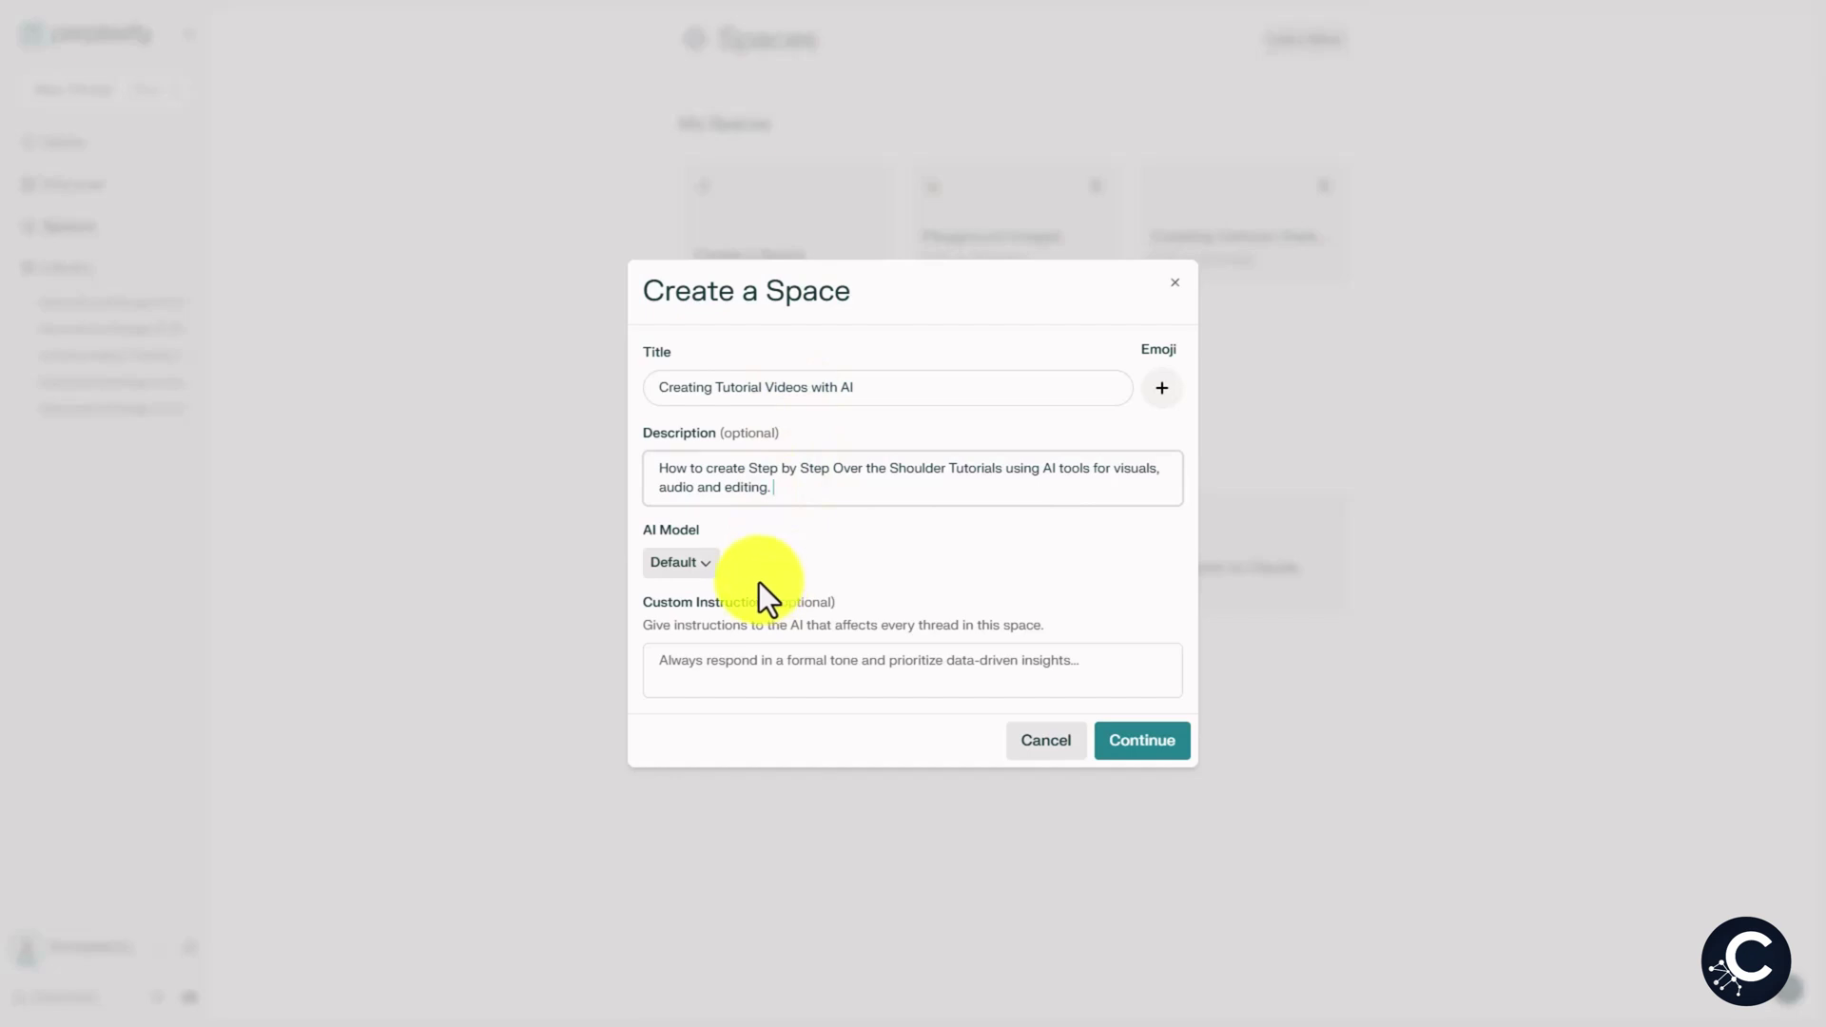
- Set the Space's model to GPT-4o and its custom instructions to "Always respond with information to help online information and expertise solopreneur marketers."
left_click(702, 563)
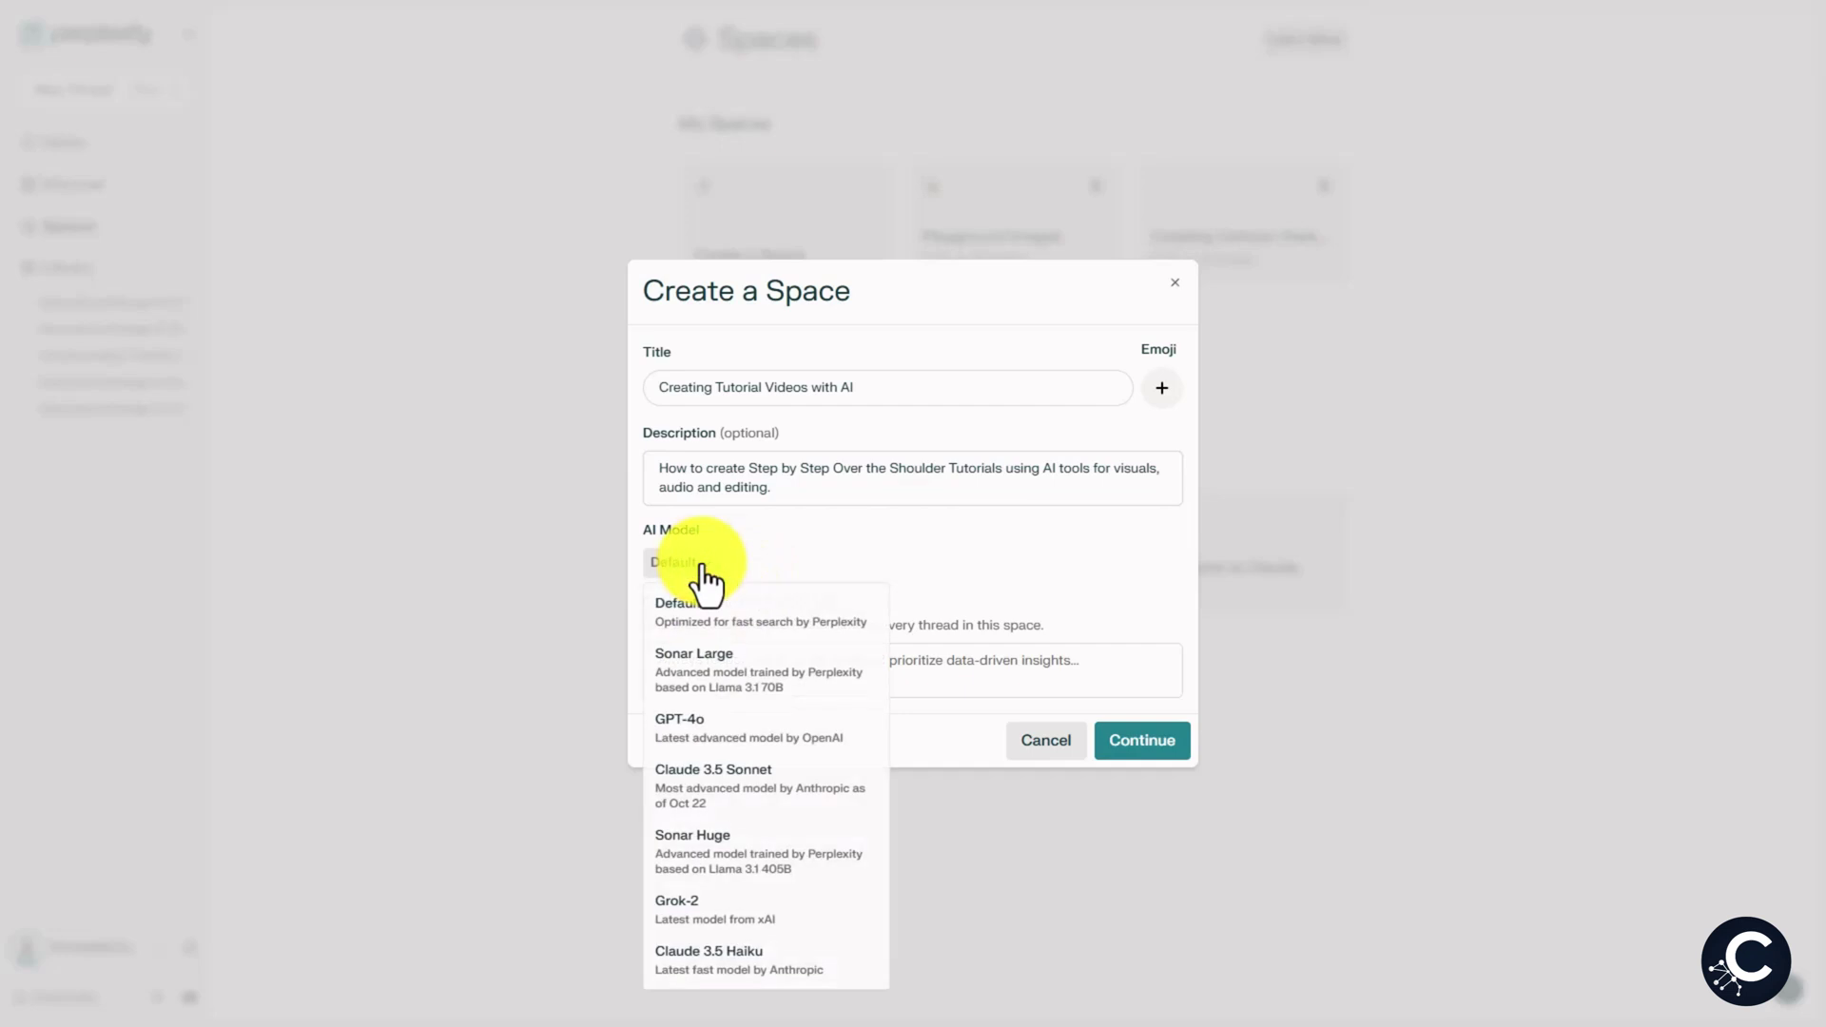
left_click(712, 730)
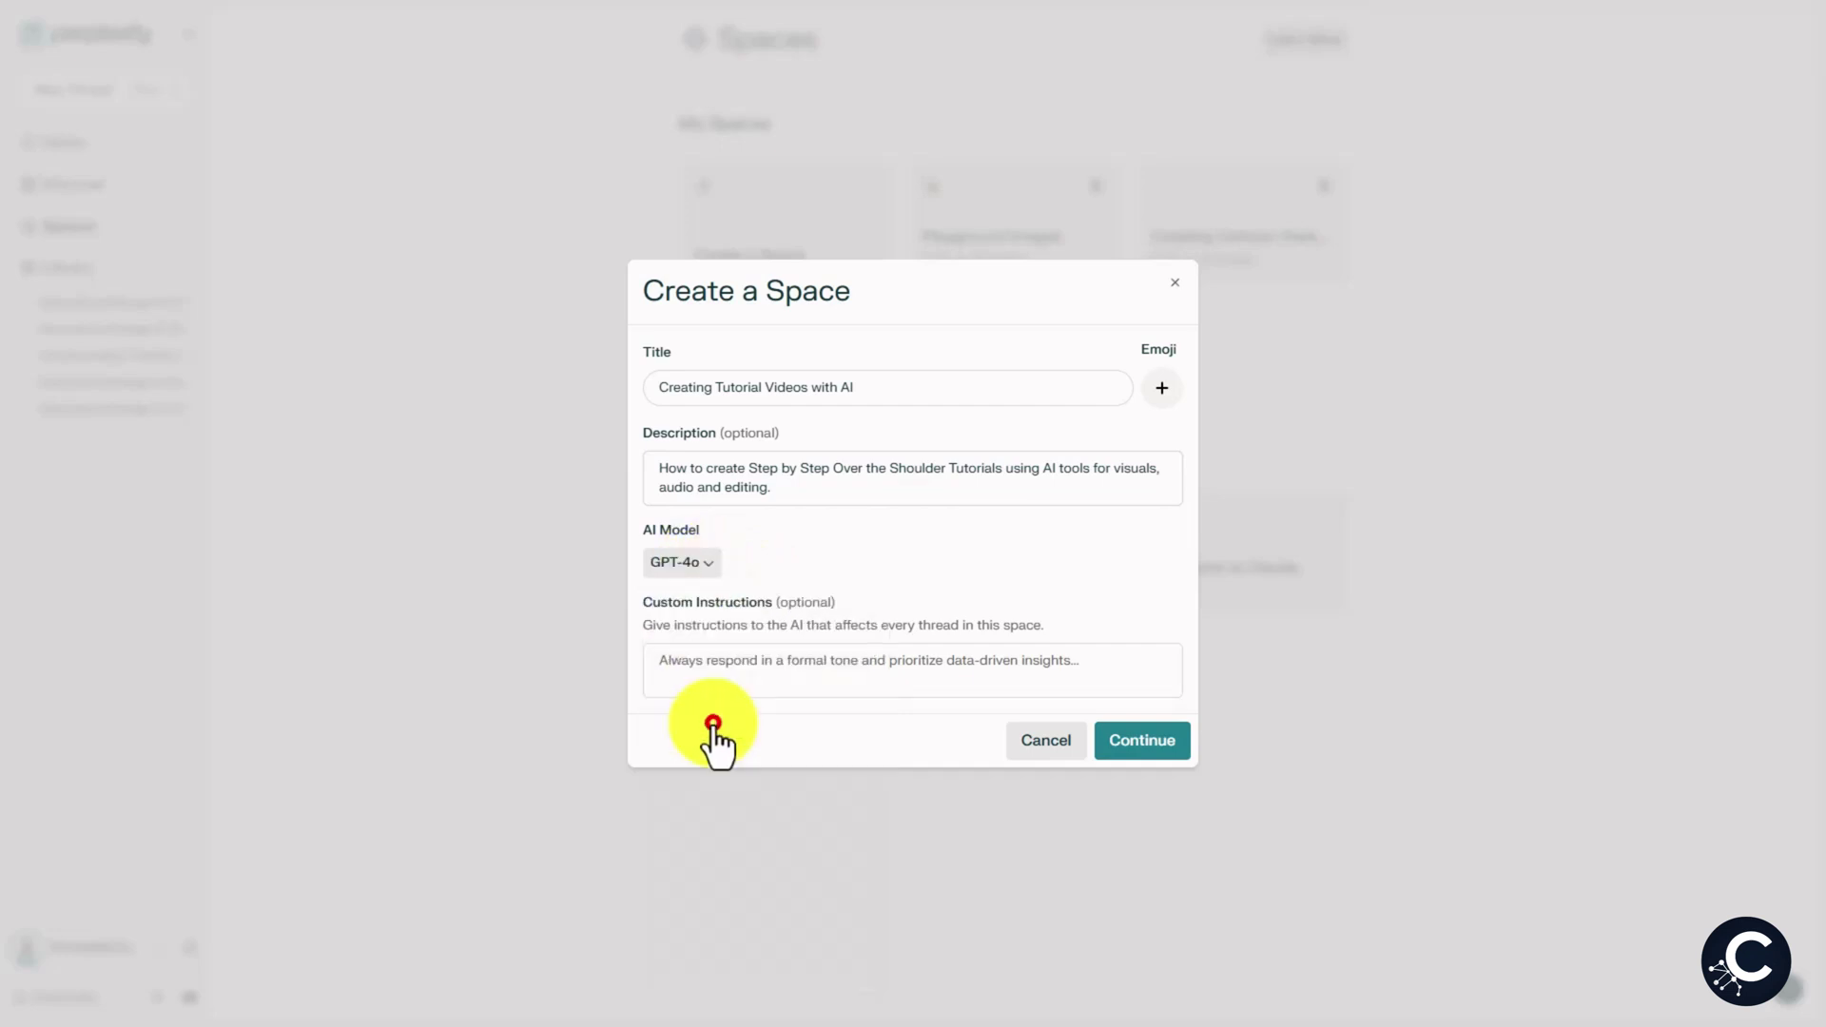
left_click(705, 658)
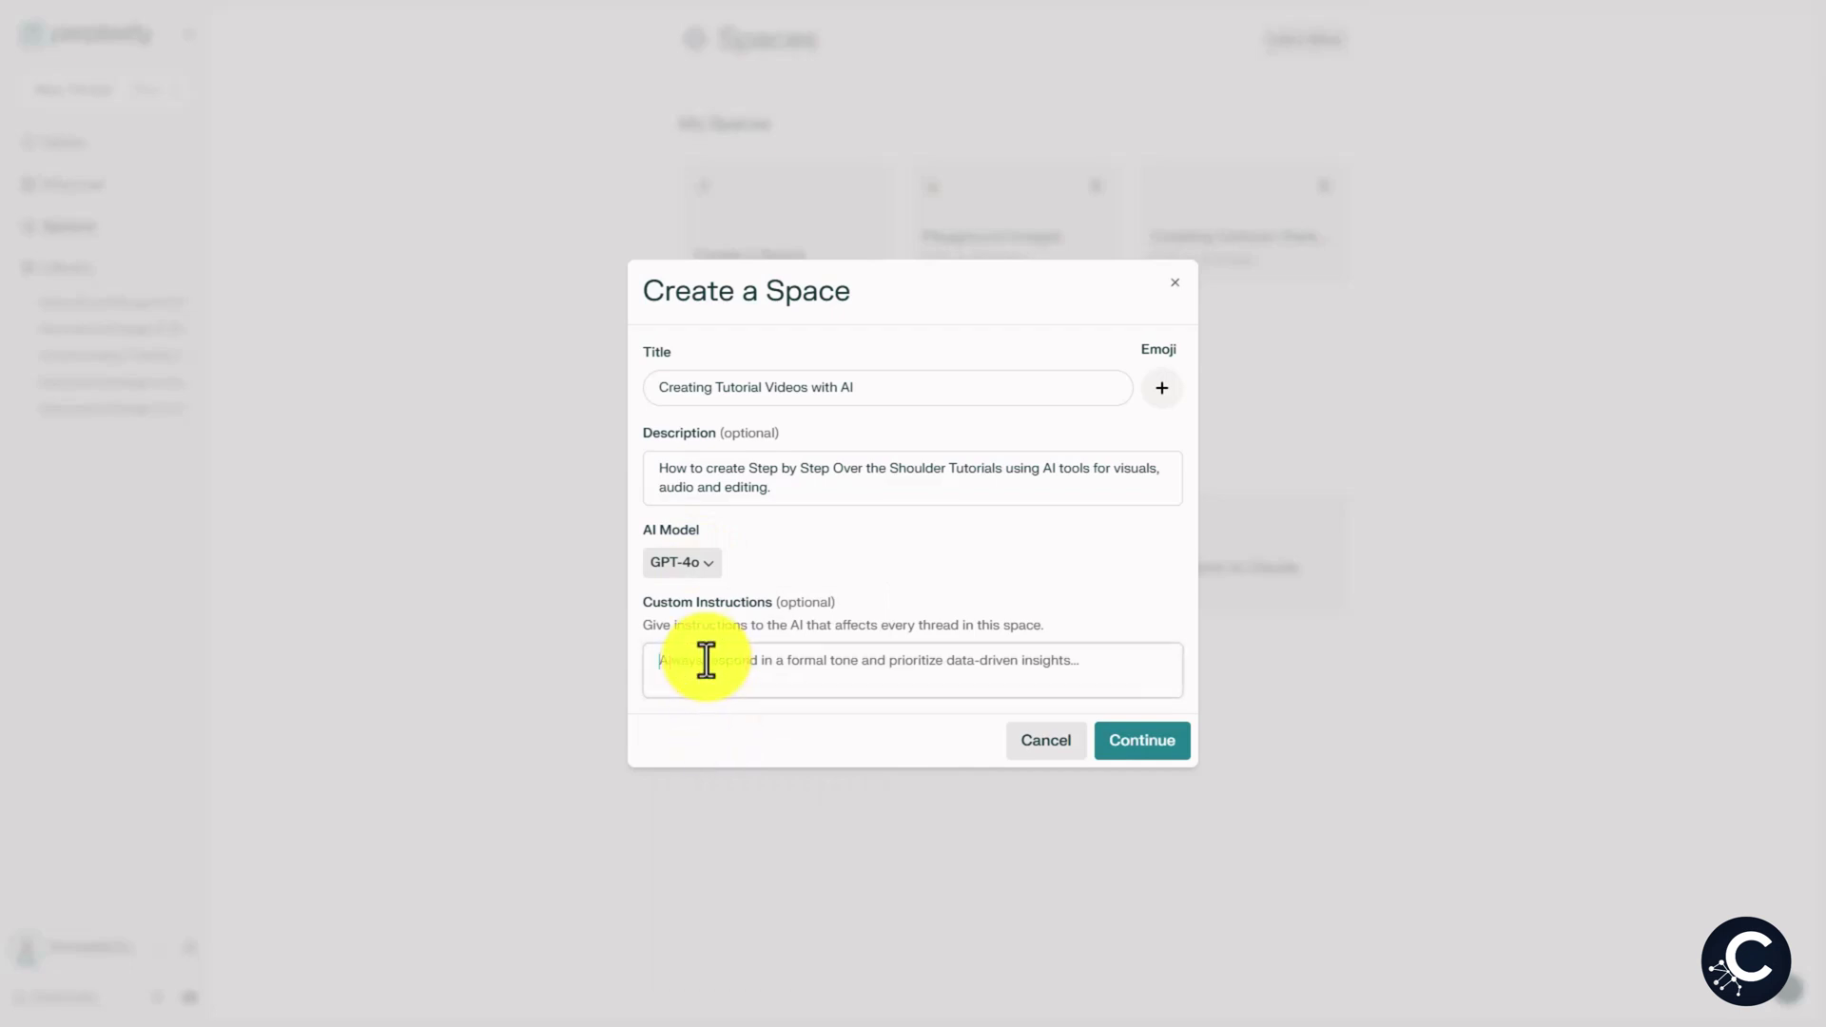
type("Always respond with information to help online information and expertise solopreneur marketers.")
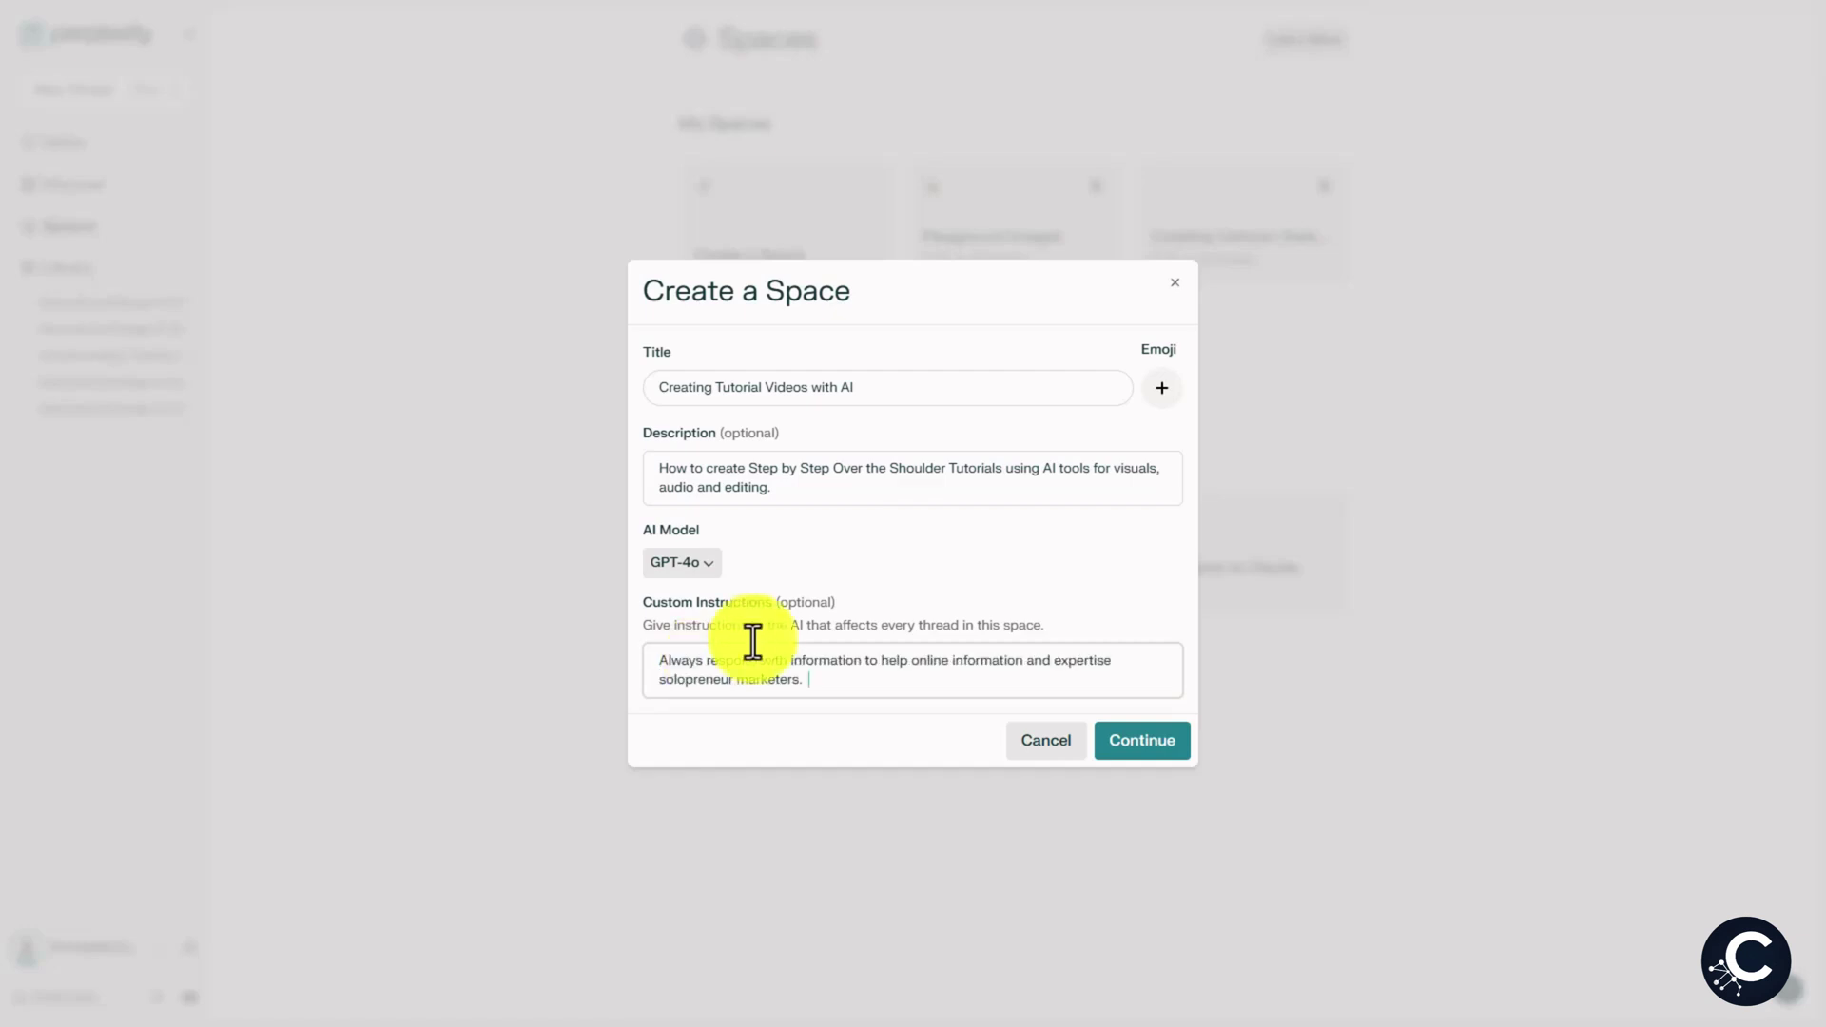
- Give the Space a green banknote emoji, finish creating it, and open it
left_click(1162, 390)
left_click(1124, 749)
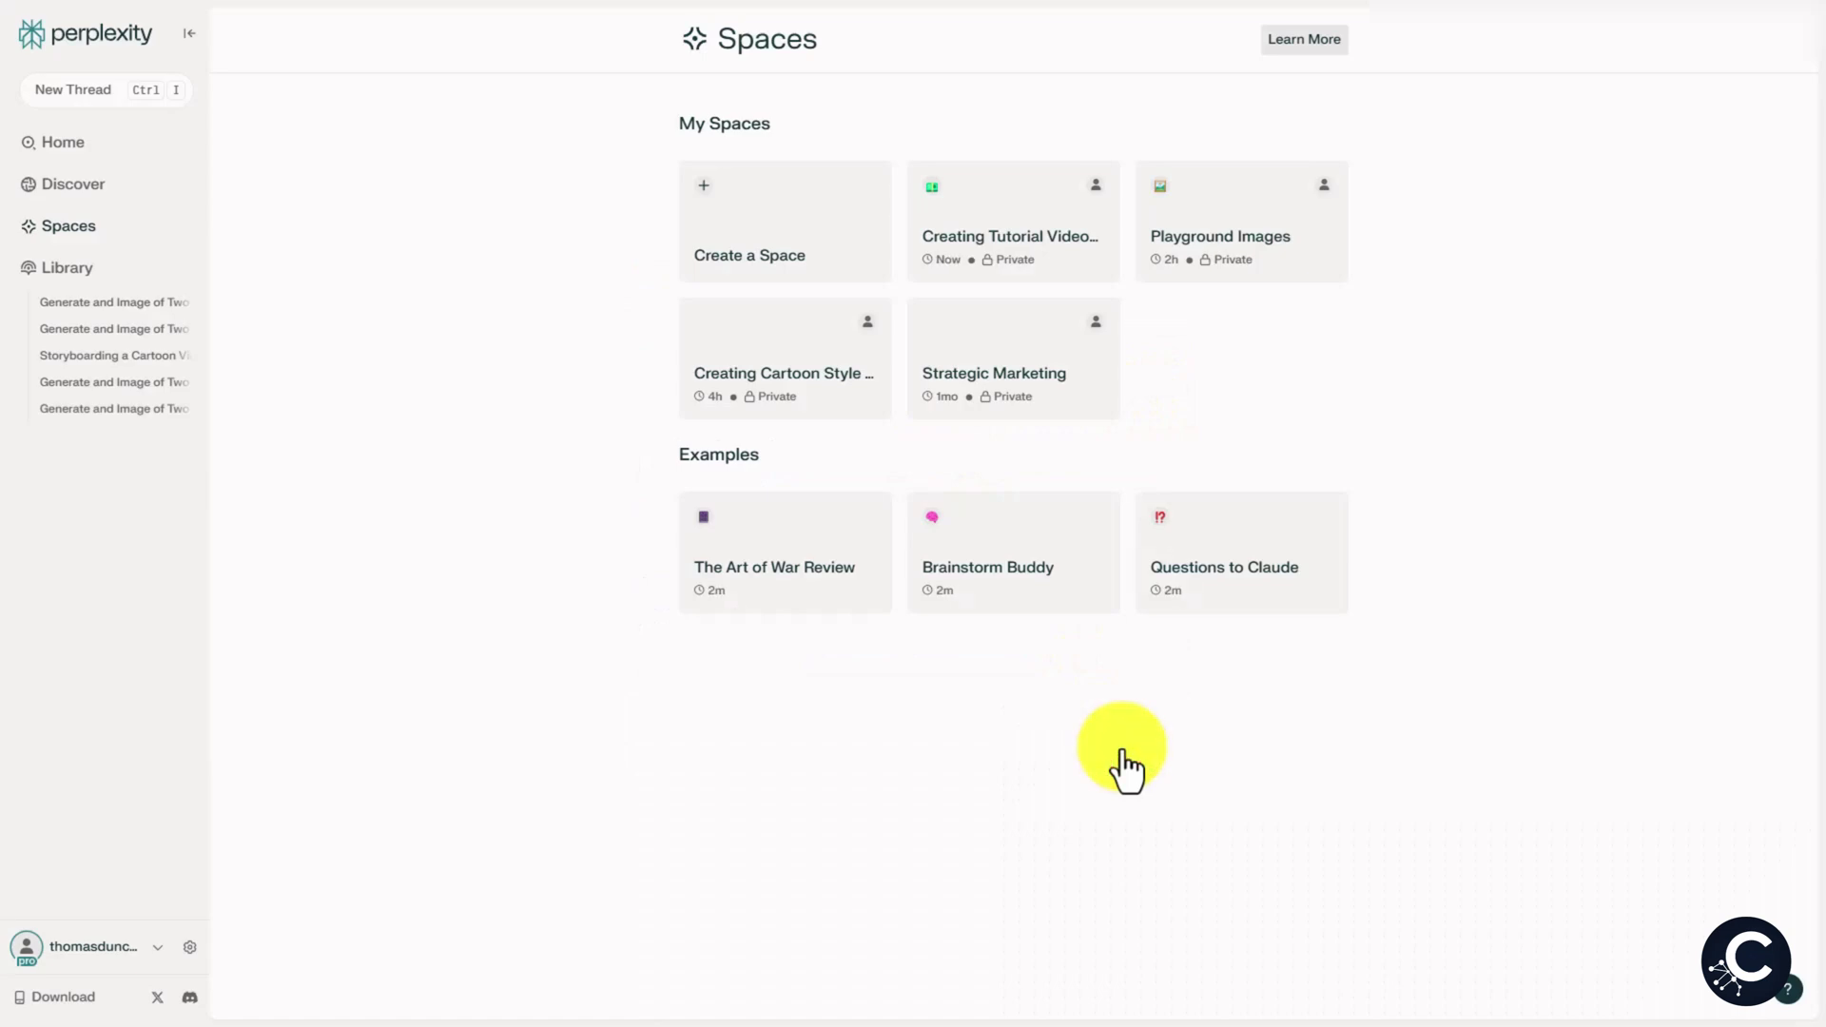
left_click(1016, 257)
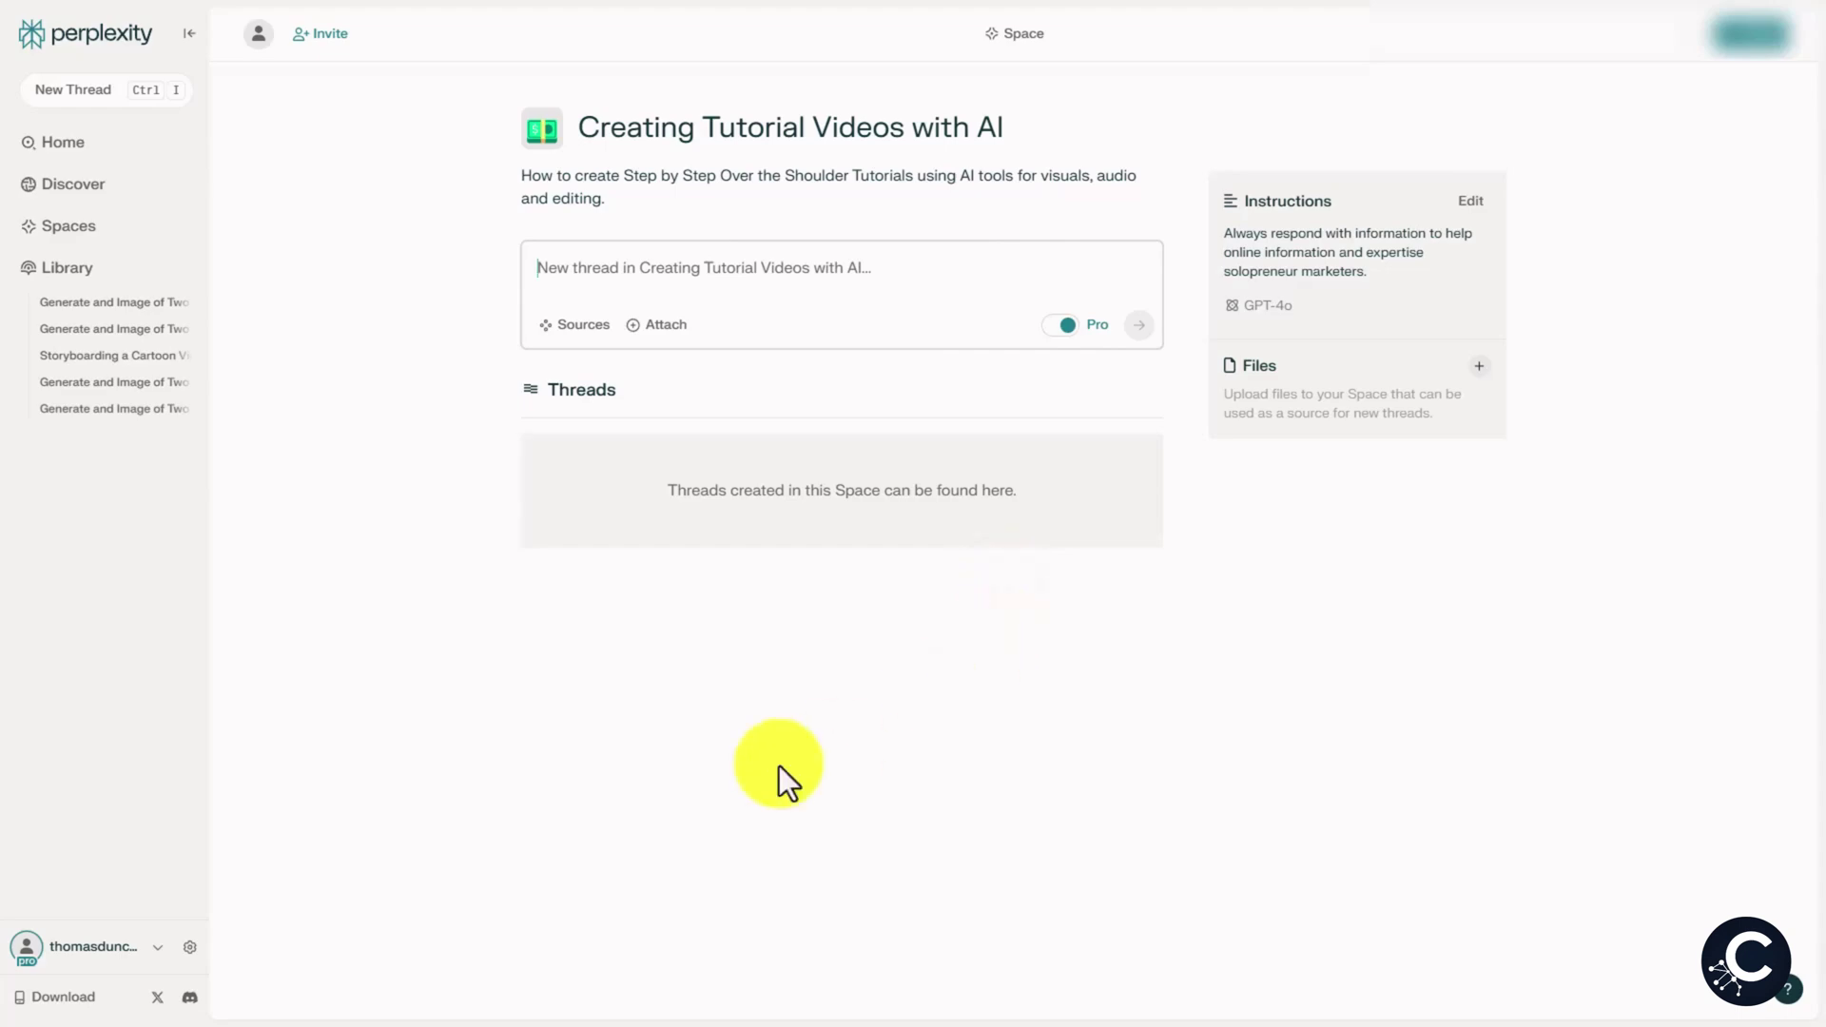
- Save a profile introduction about creating step-by-step technical video tutorials for business owners and entrepreneurs, with the location set to Chicago, IL
left_click(29, 949)
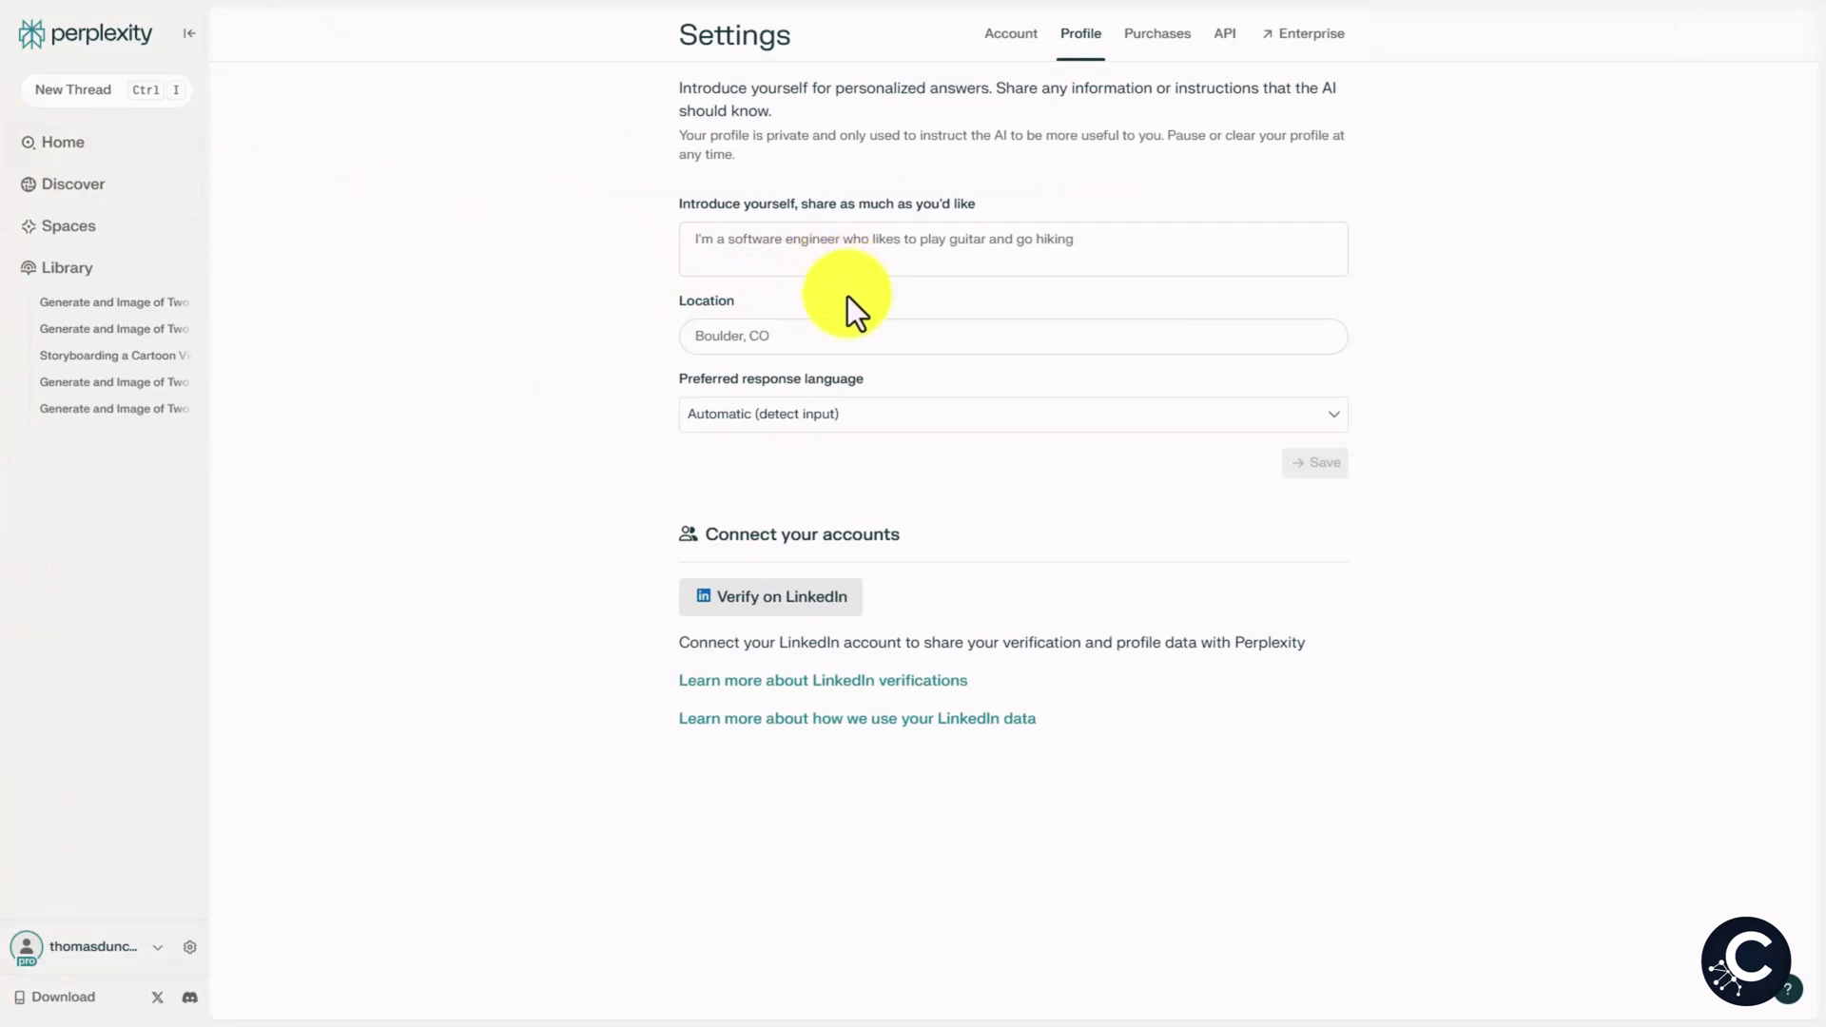
left_click(824, 248)
type("I create over-the-shoulder, step-by-step technical video tutorials that help business owners and entrepreneurs efficiently master various tools and strategies to grow their businesses. My content focuses on clear, actionable guidance designed to simplify complex topics and empower users to succeed.\"")
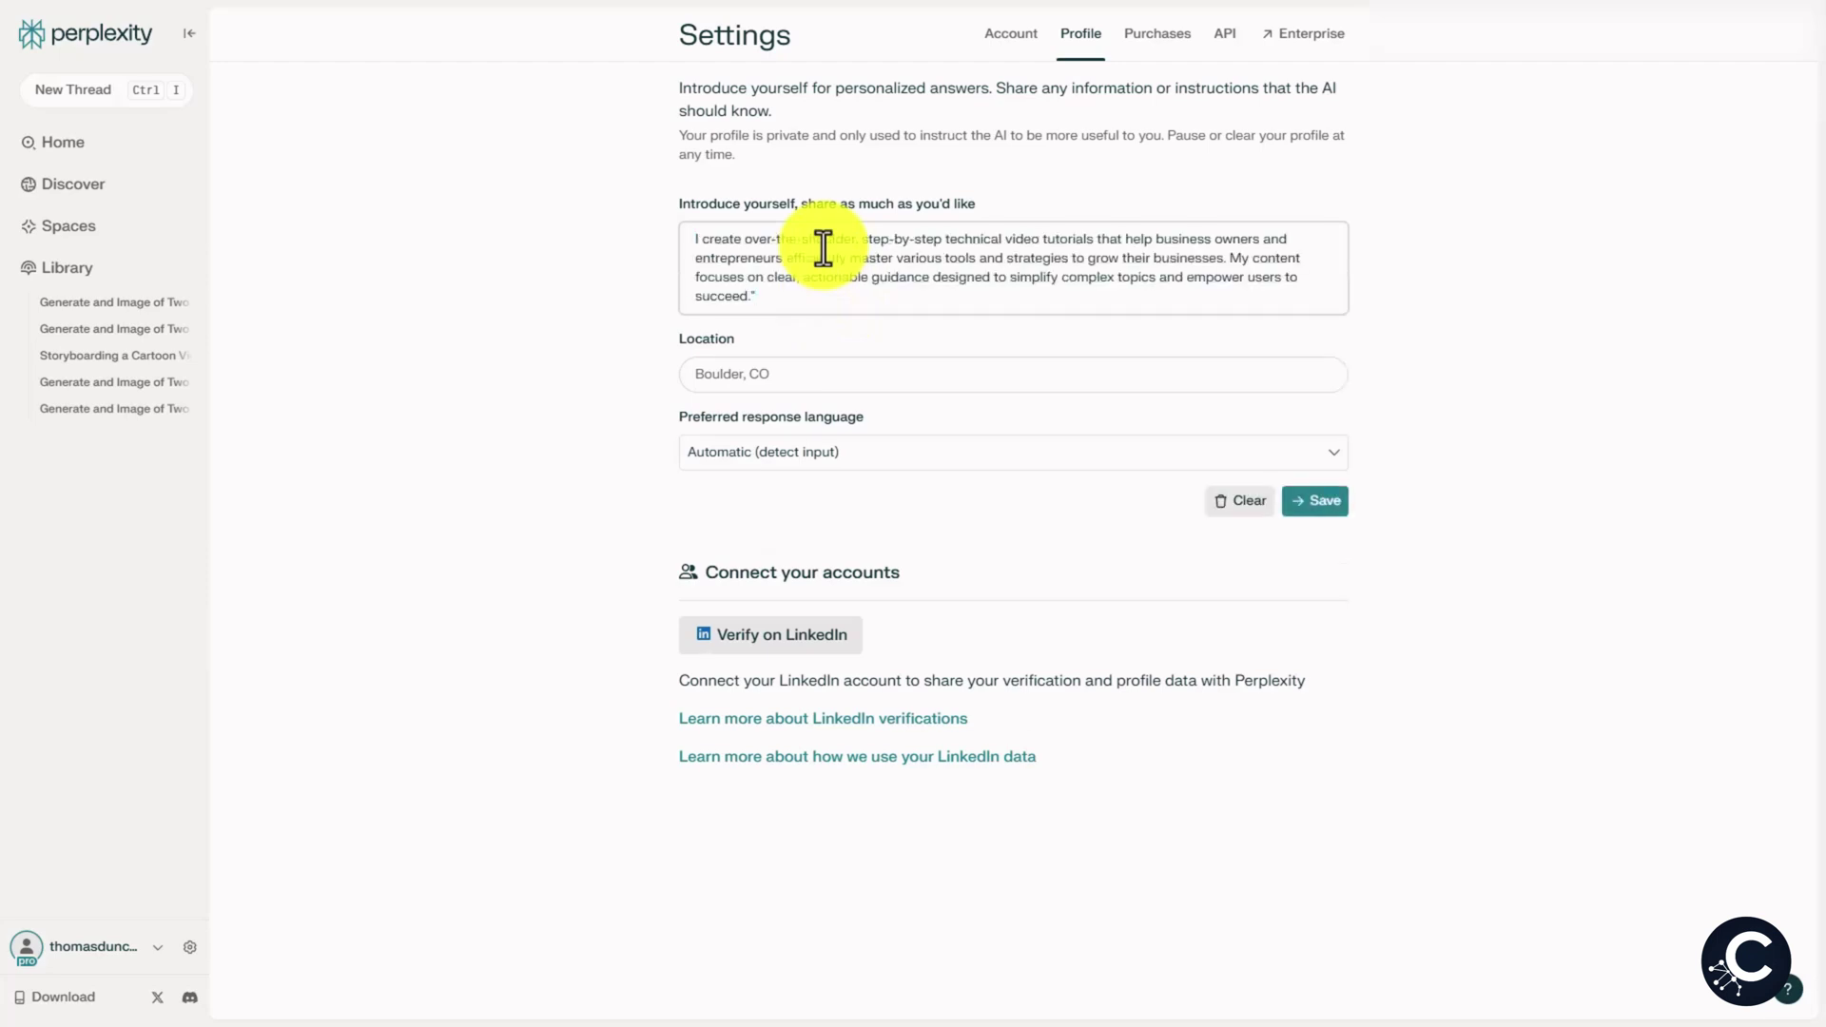
key("BackSpace")
key("Tab")
type("Chicago, IL")
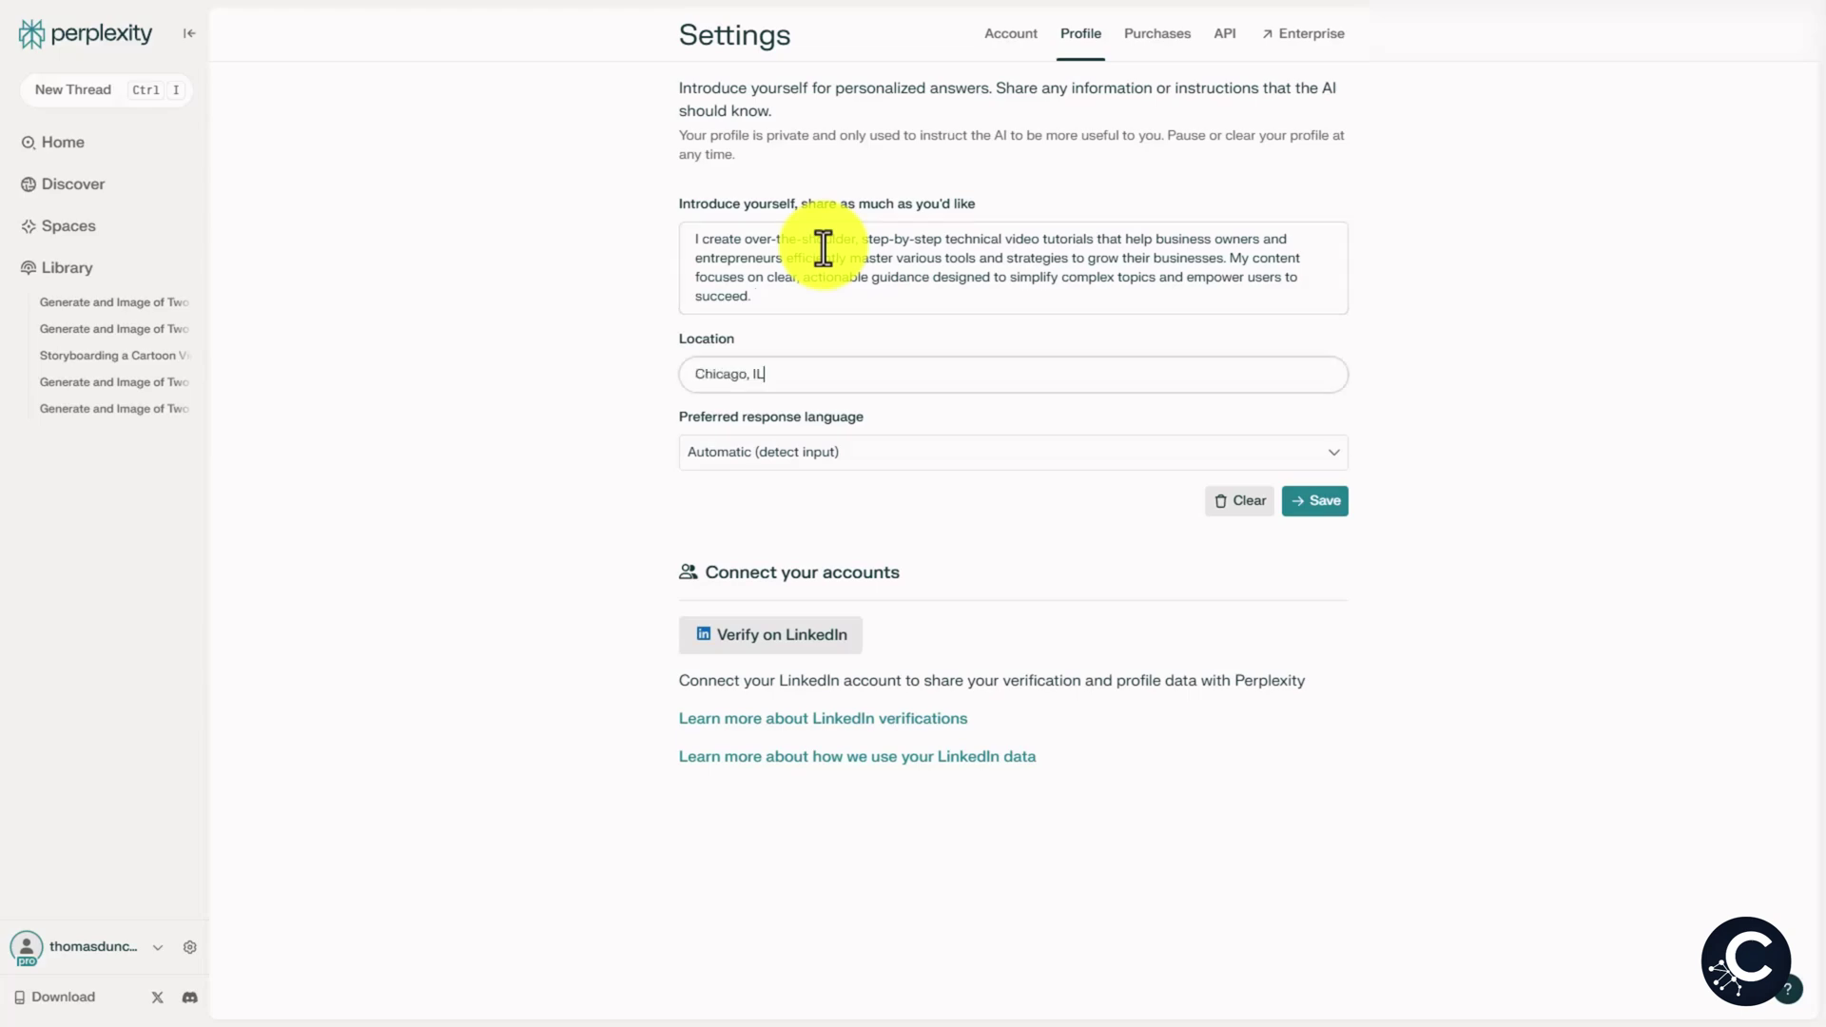
left_click(1310, 504)
- Submit the profile answers about favourite teaching tools, getting started with technical tutorials, and living in Chicago
scroll(1094, 504, "down", 2)
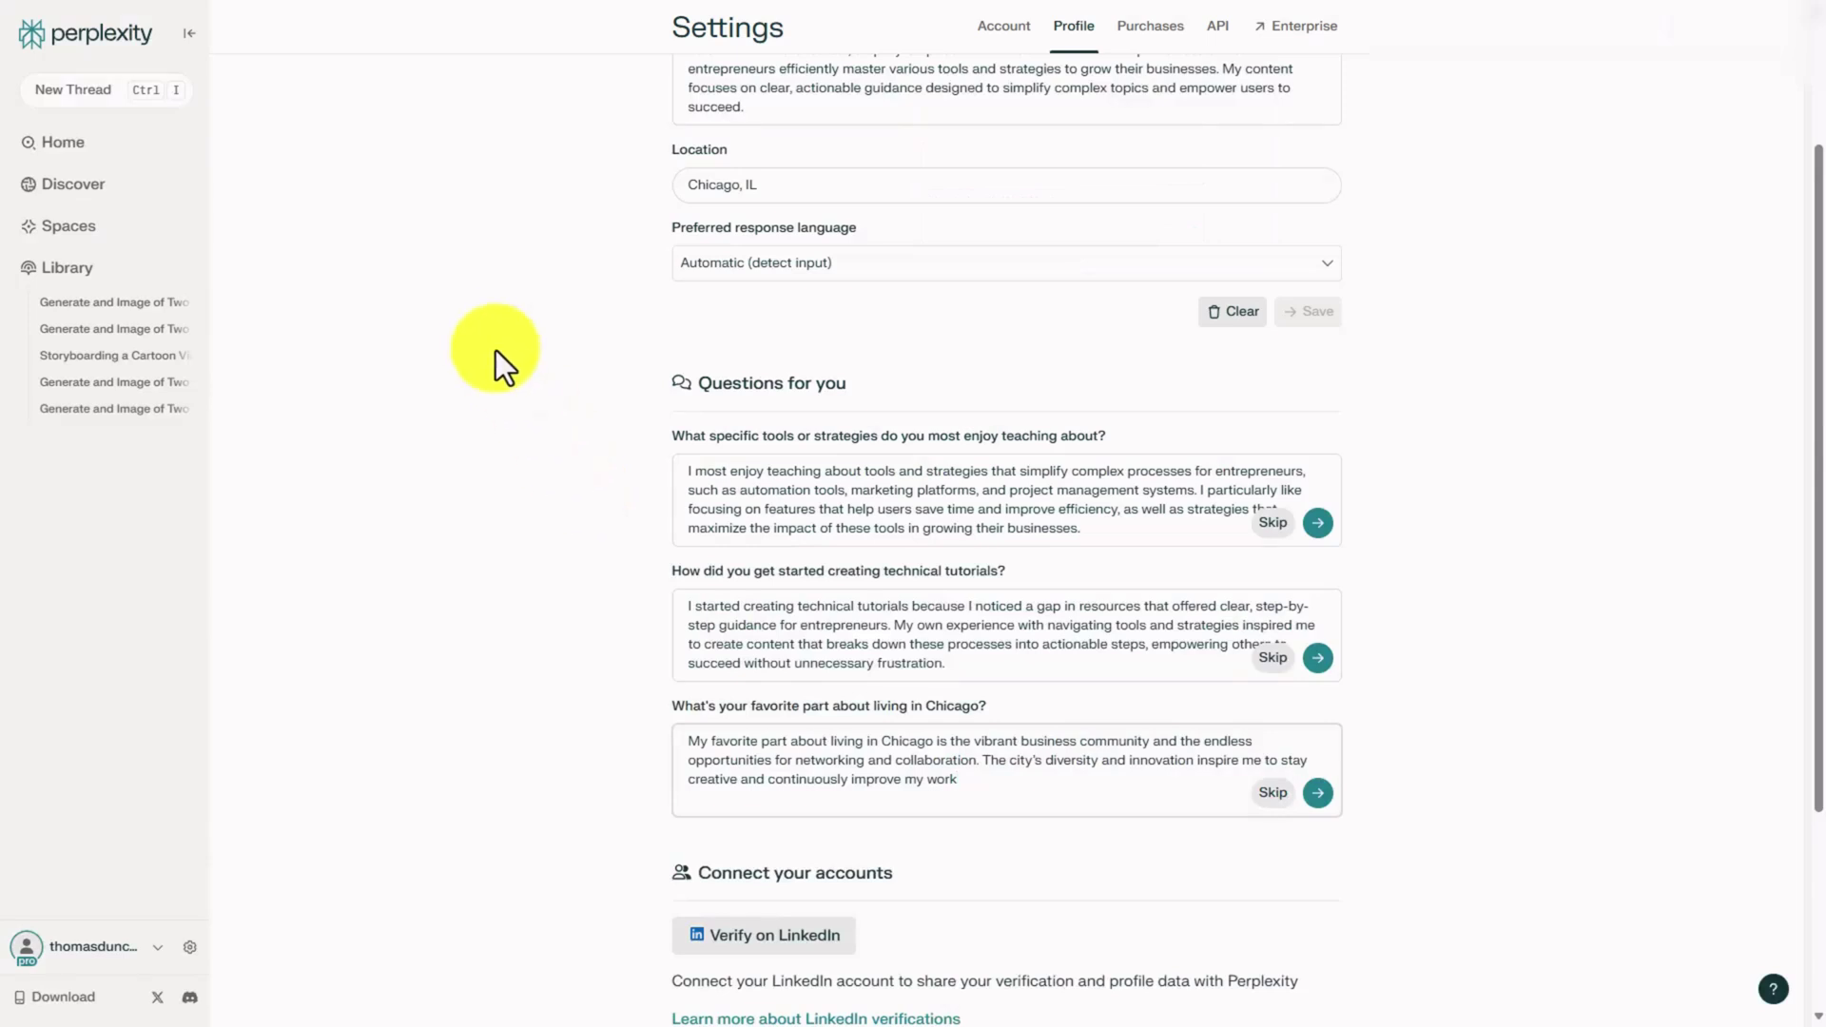
left_click(1317, 522)
left_click(1317, 657)
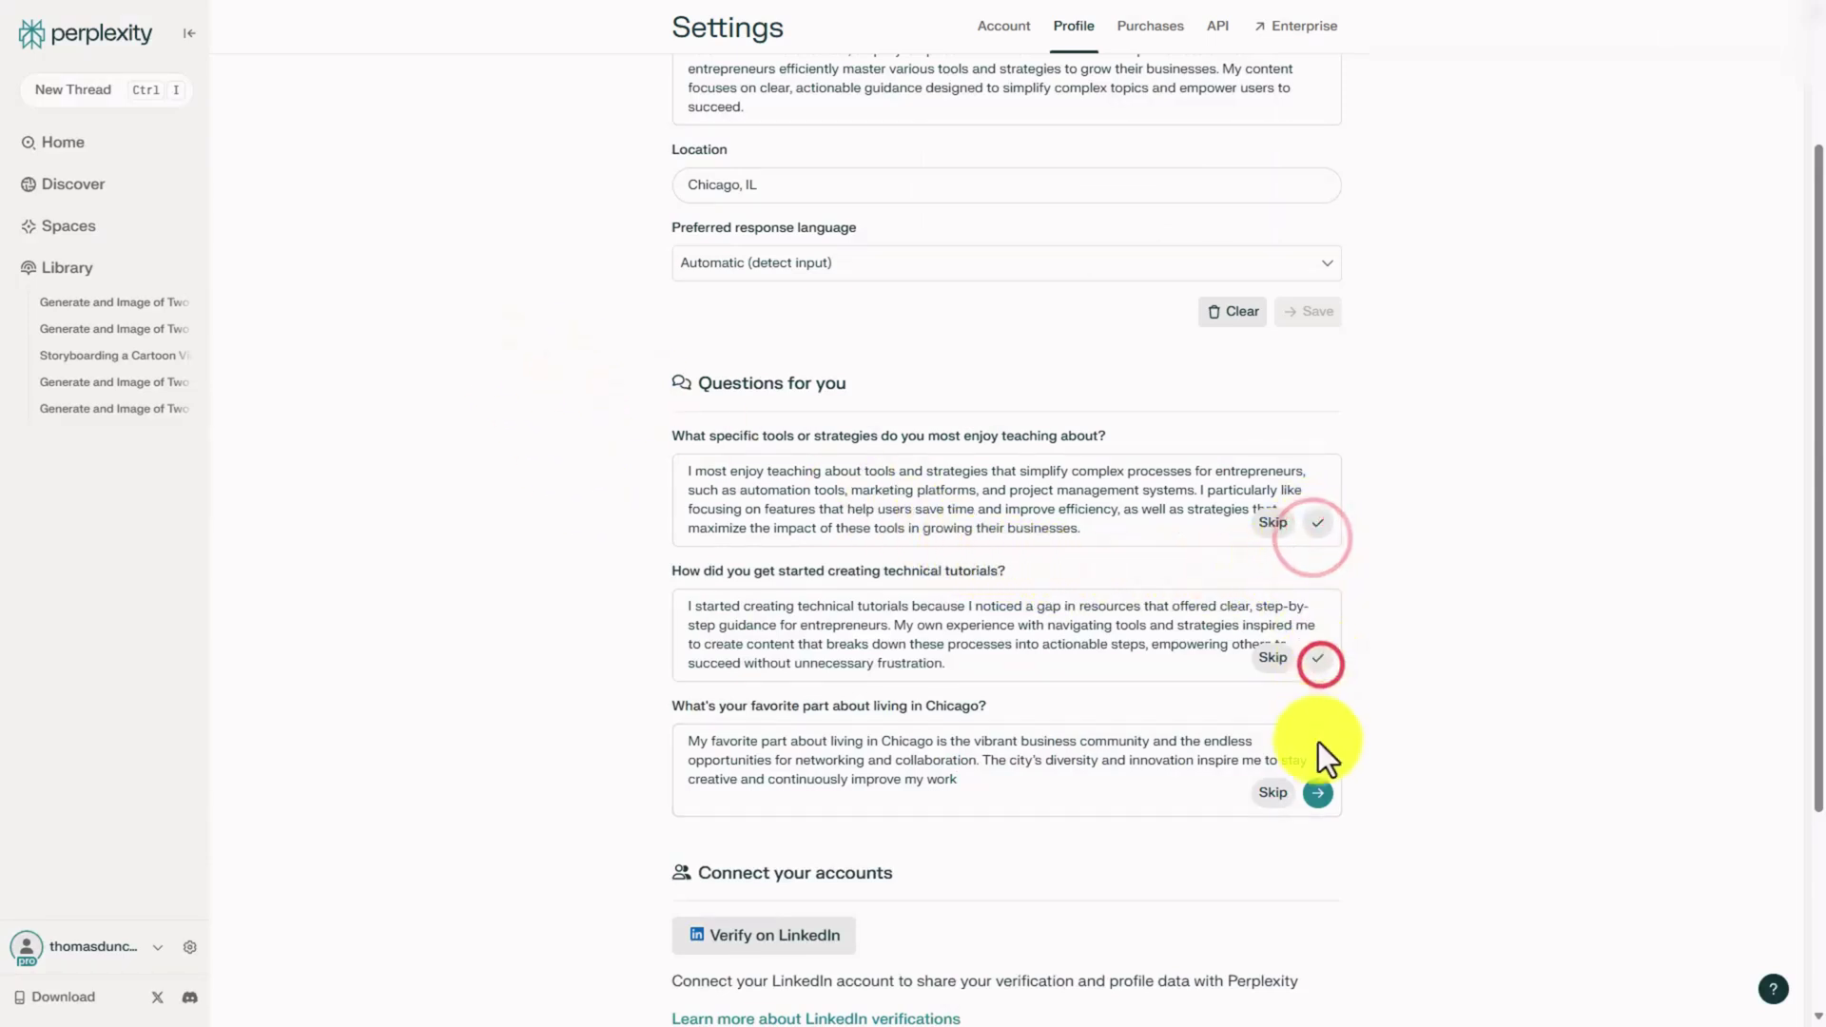
left_click(1317, 793)
- Capture a screenshot of the three unanswered profile questions, switch to ChatGPT, and send it with a short note about the new questions
scroll(1394, 747, "down", 5)
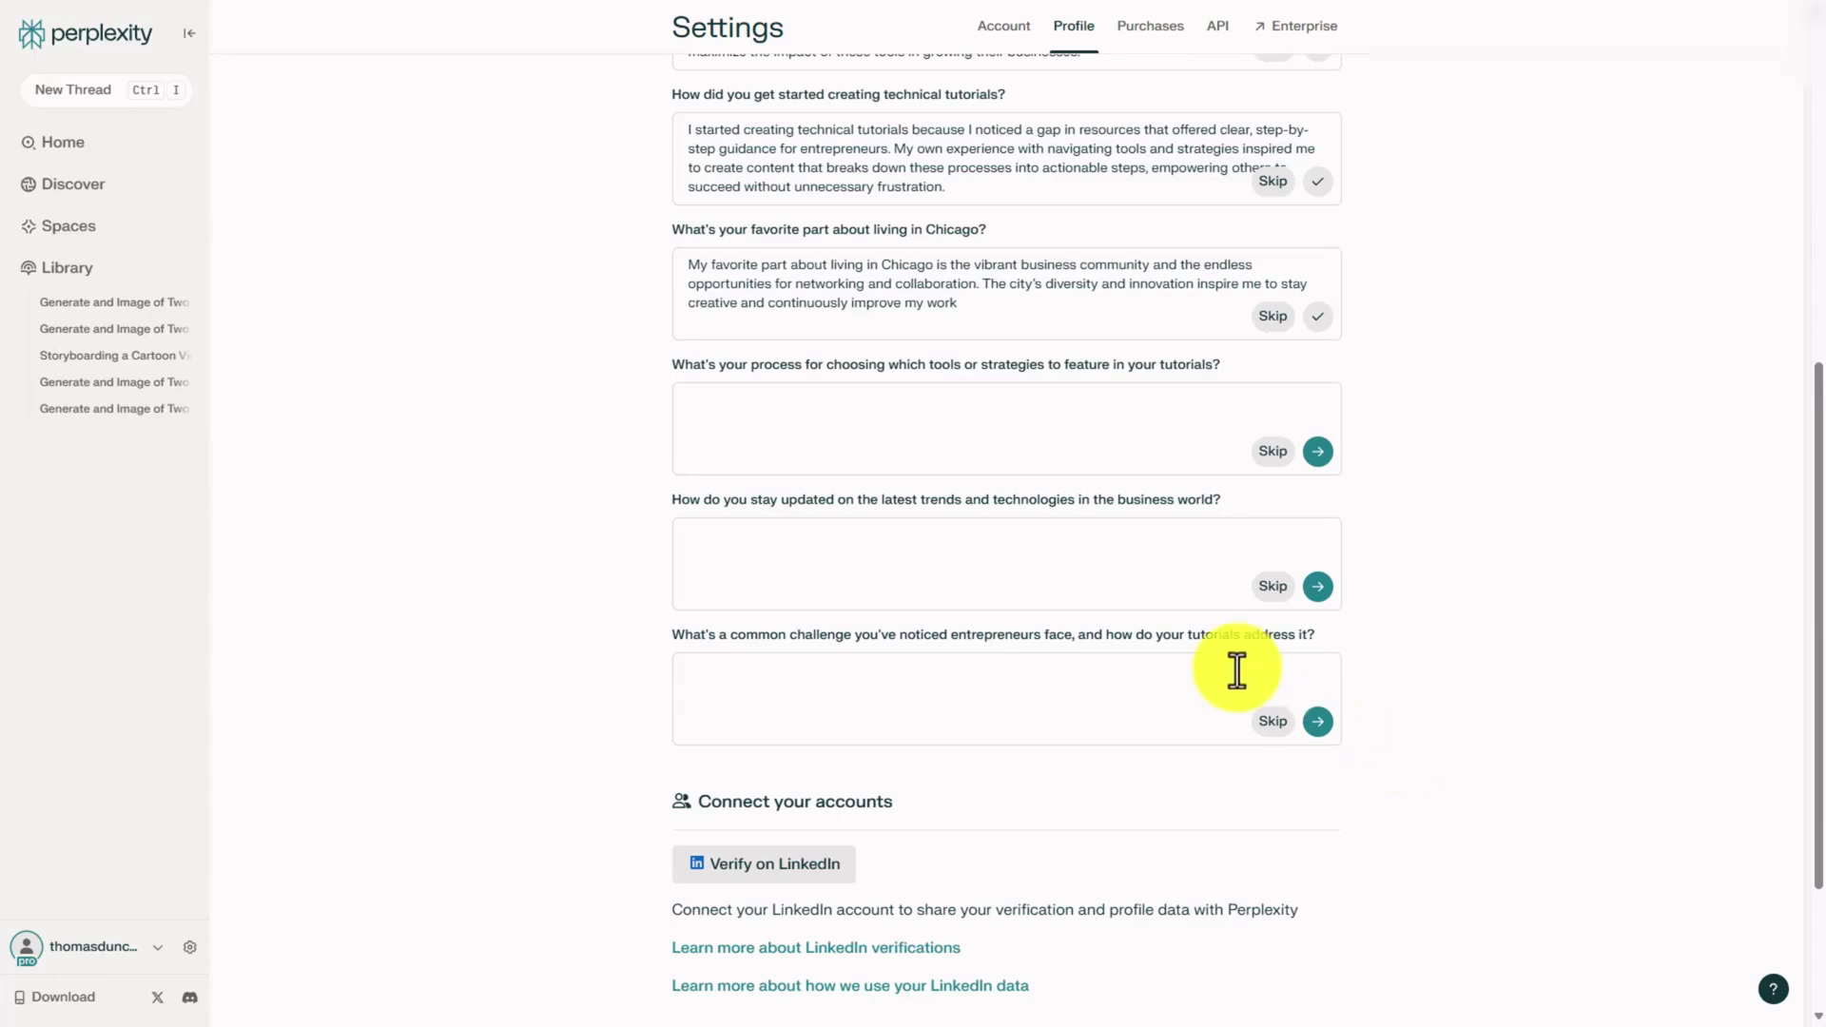
key("super+shift+s")
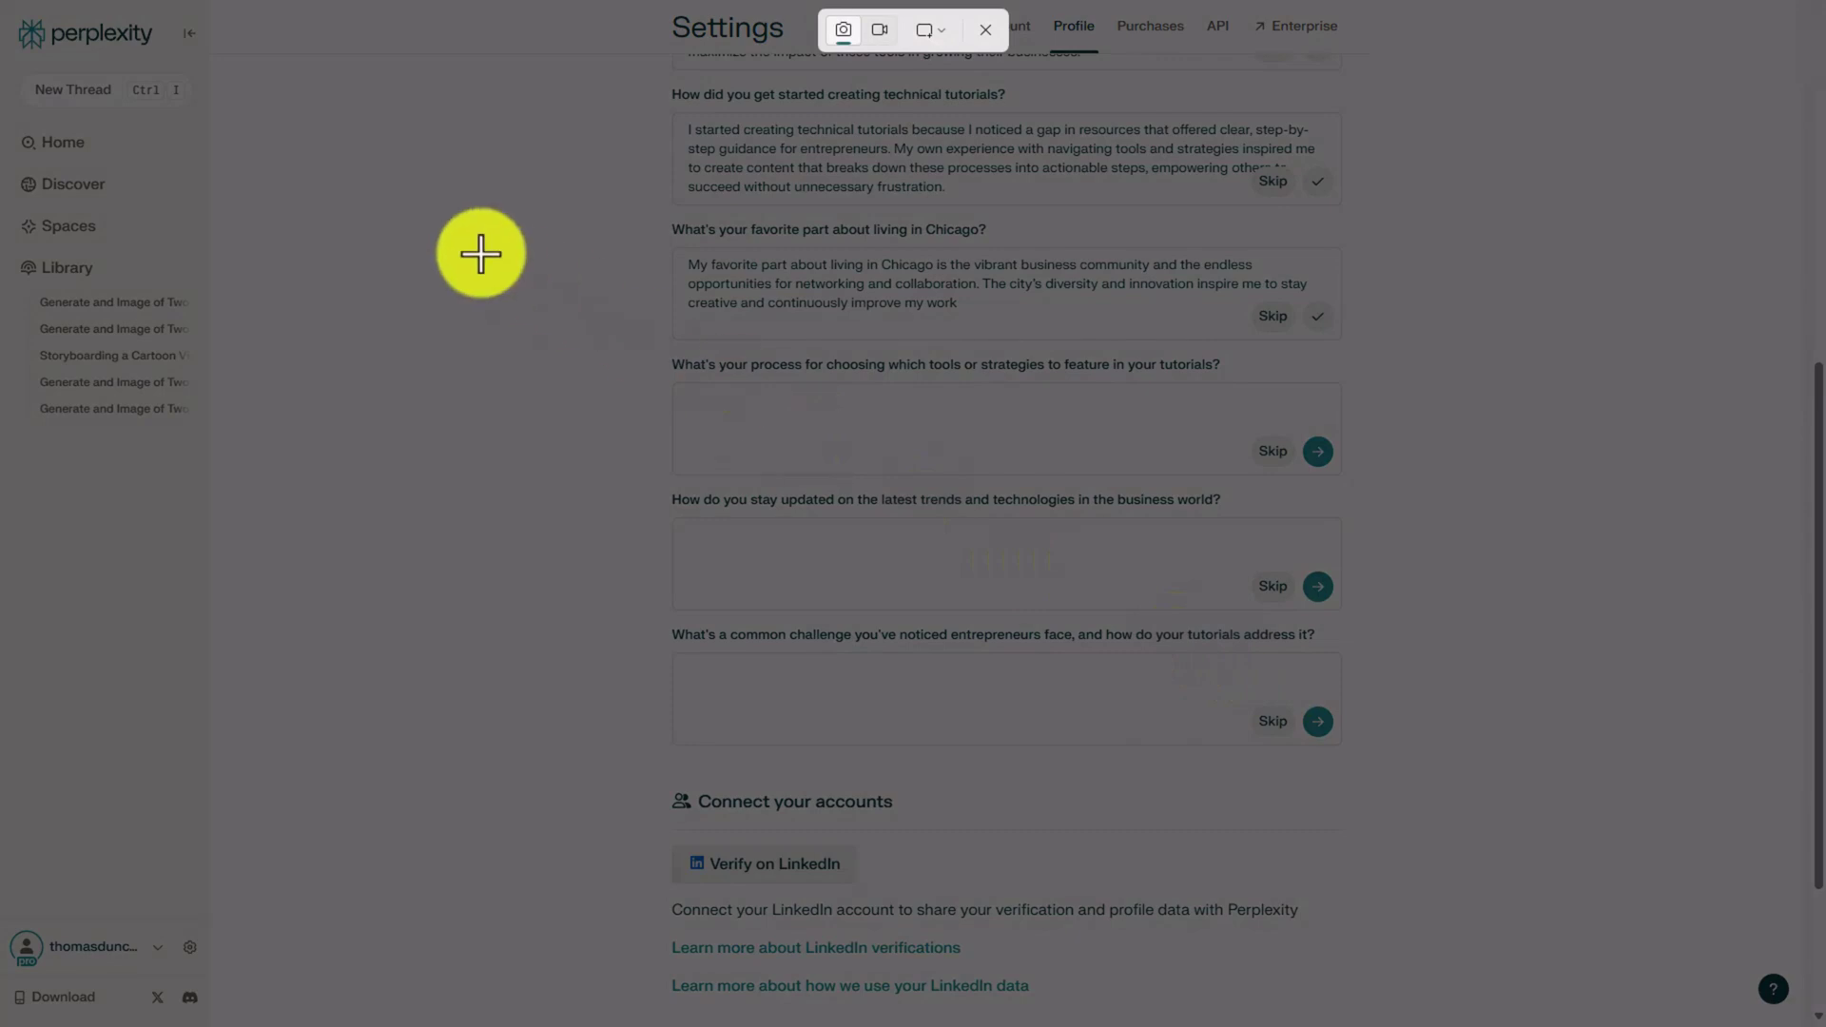
left_click_drag(606, 344, 1411, 777)
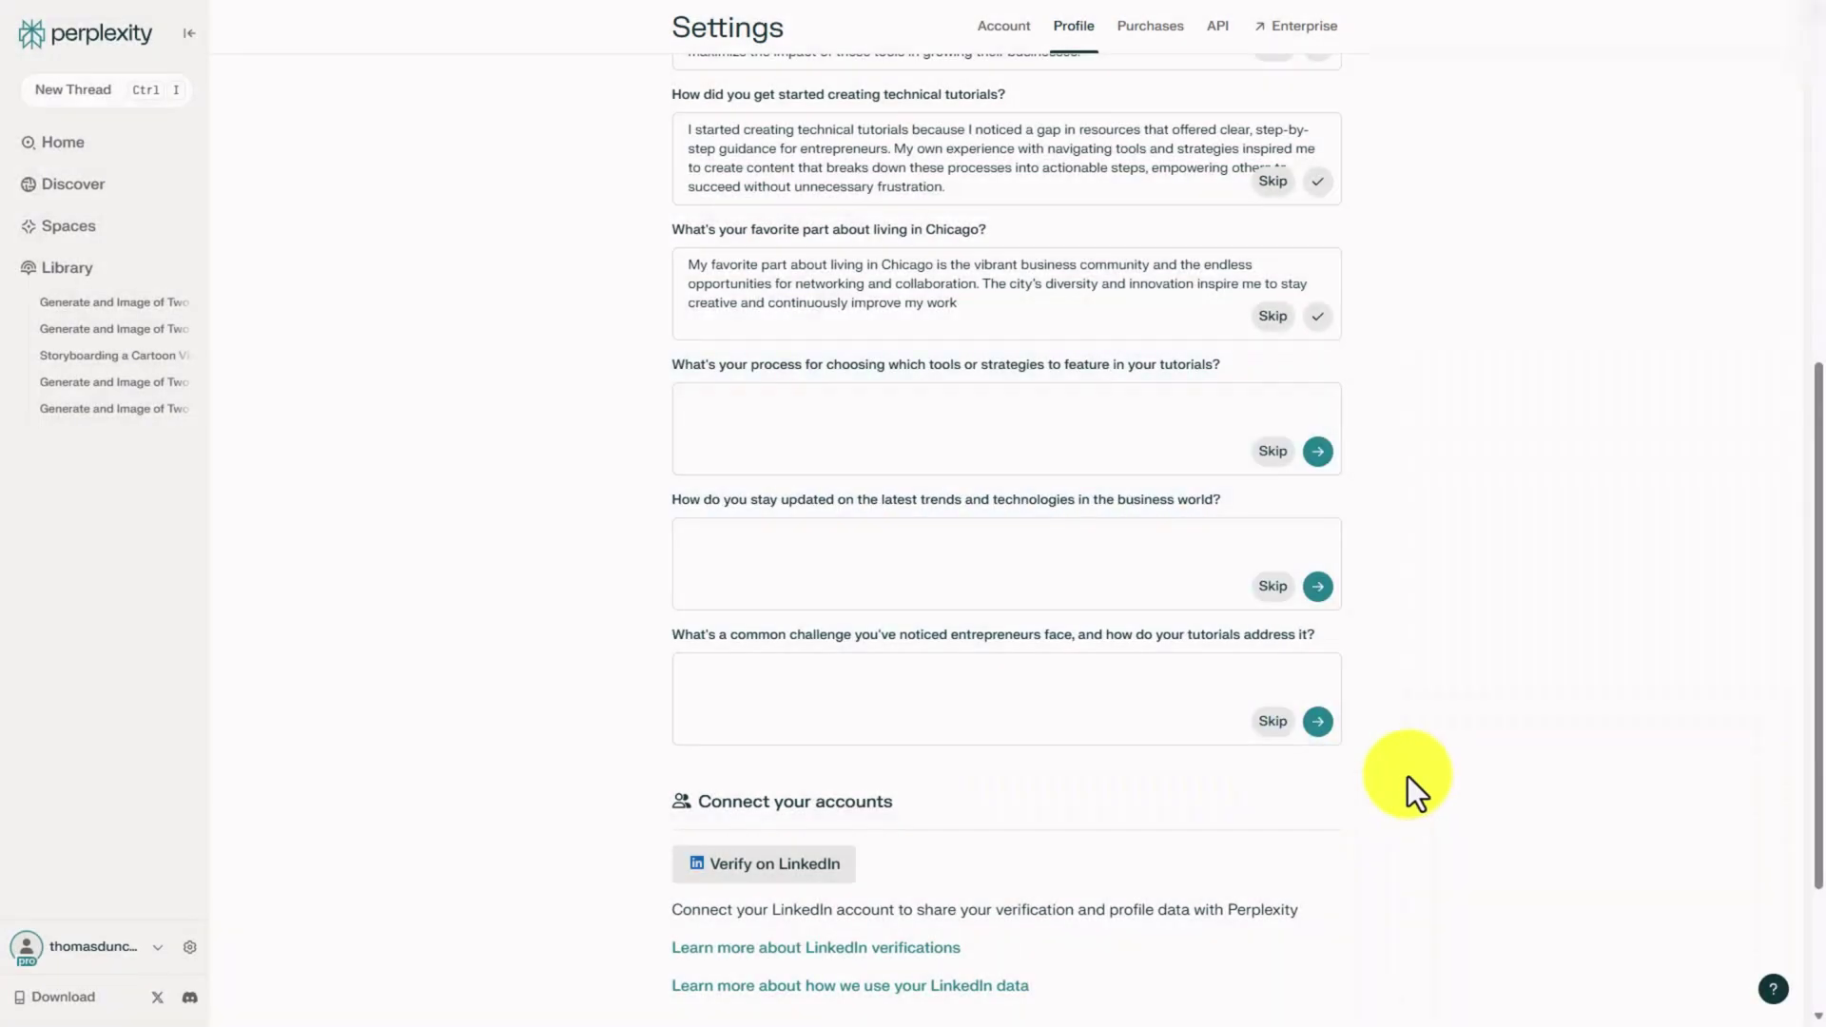
key("alt+Tab")
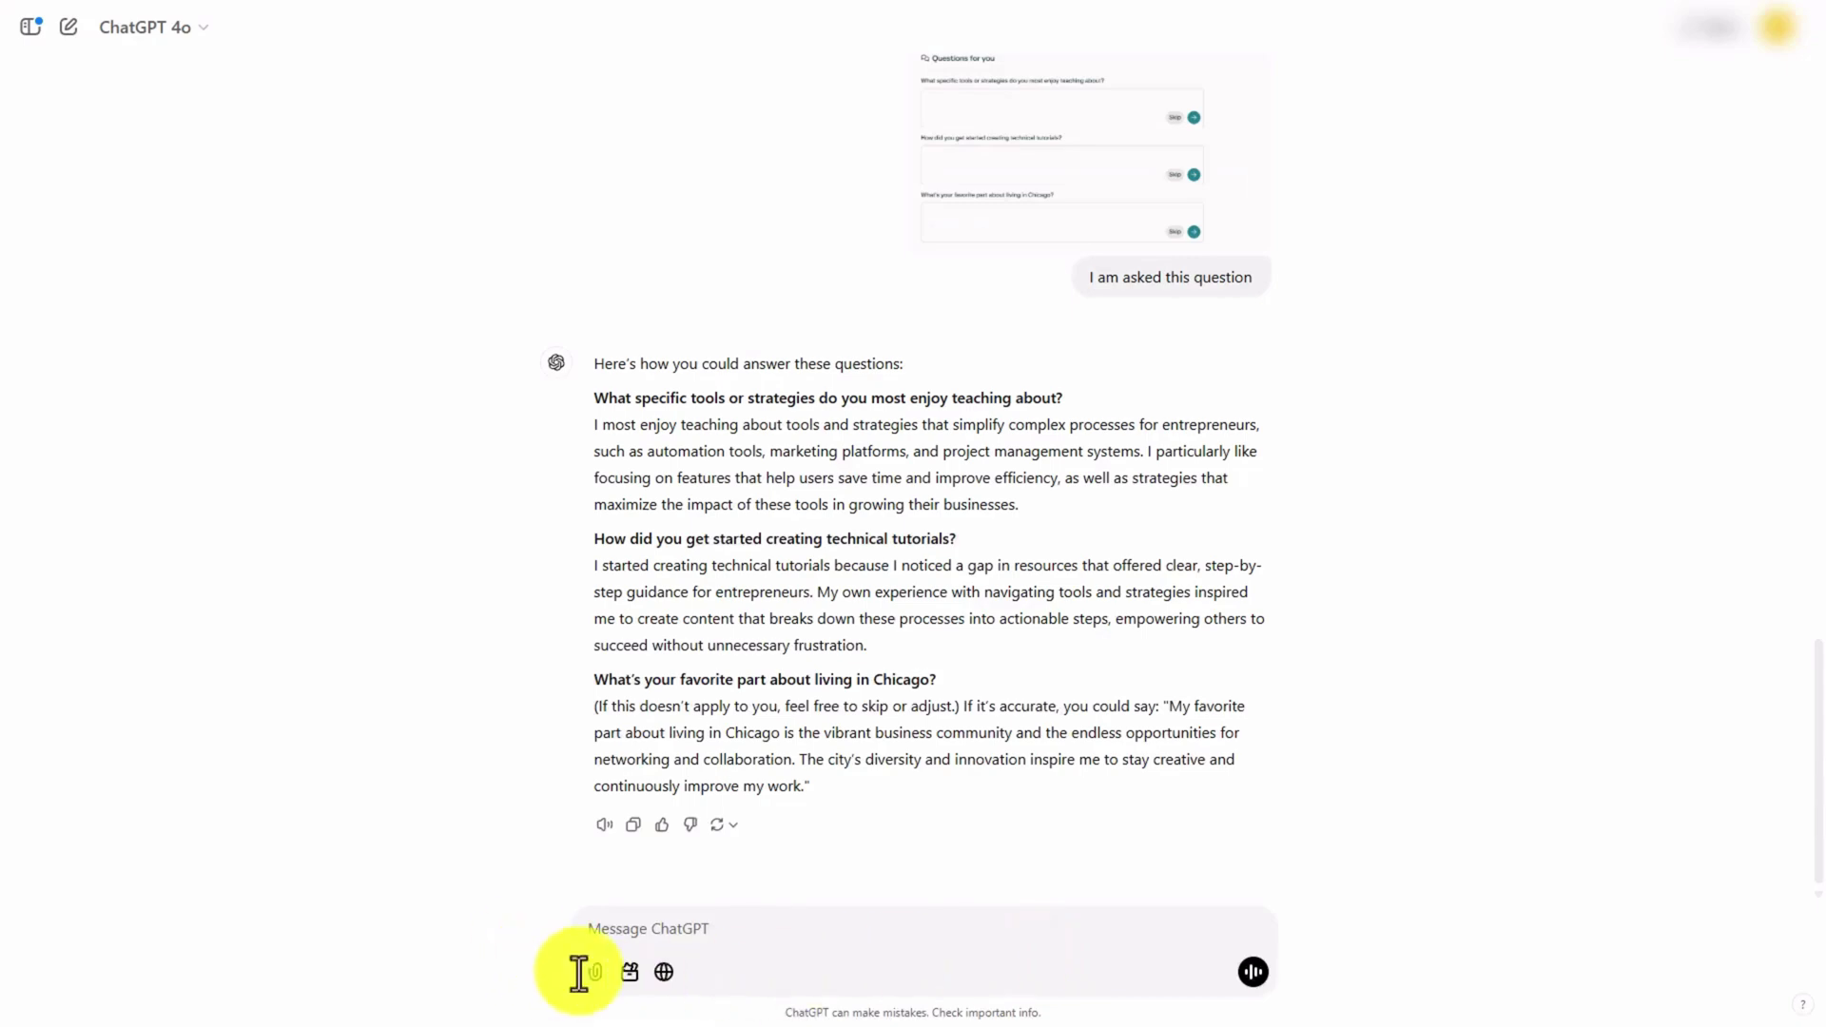
key("ctrl+v")
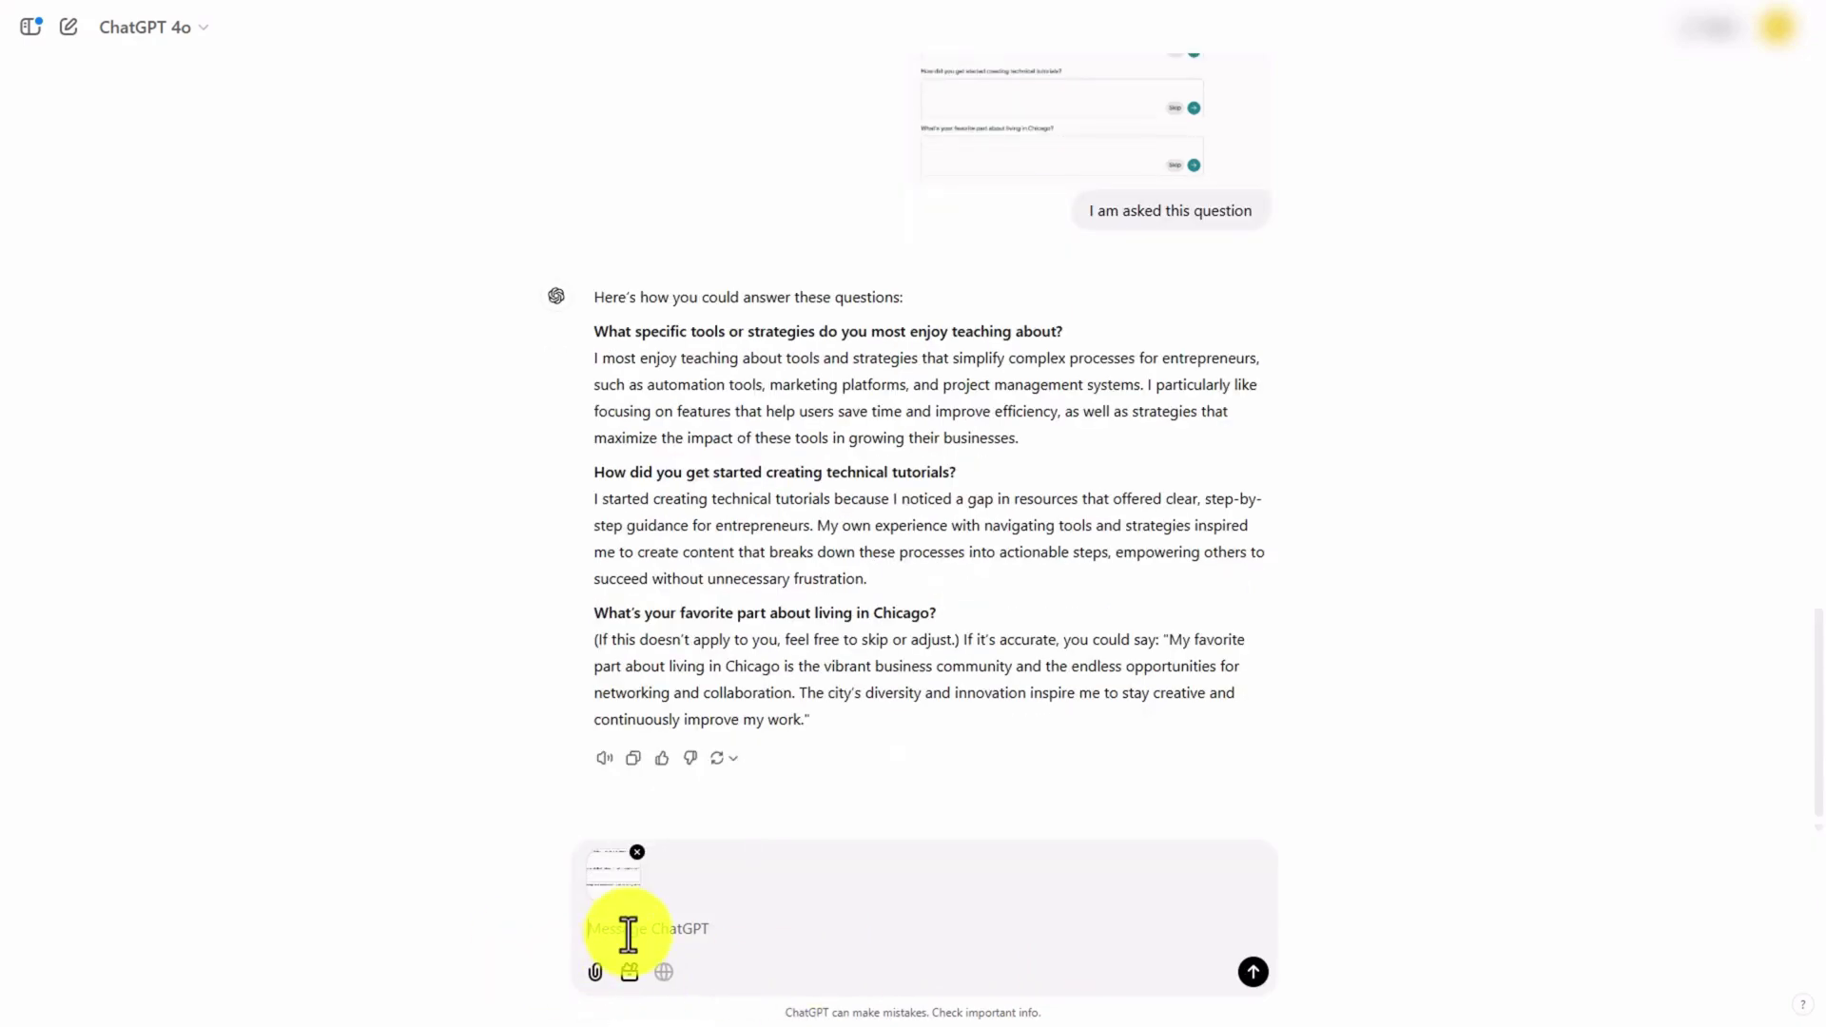
type("new")
key("Tab")
type("s")
key("Return")
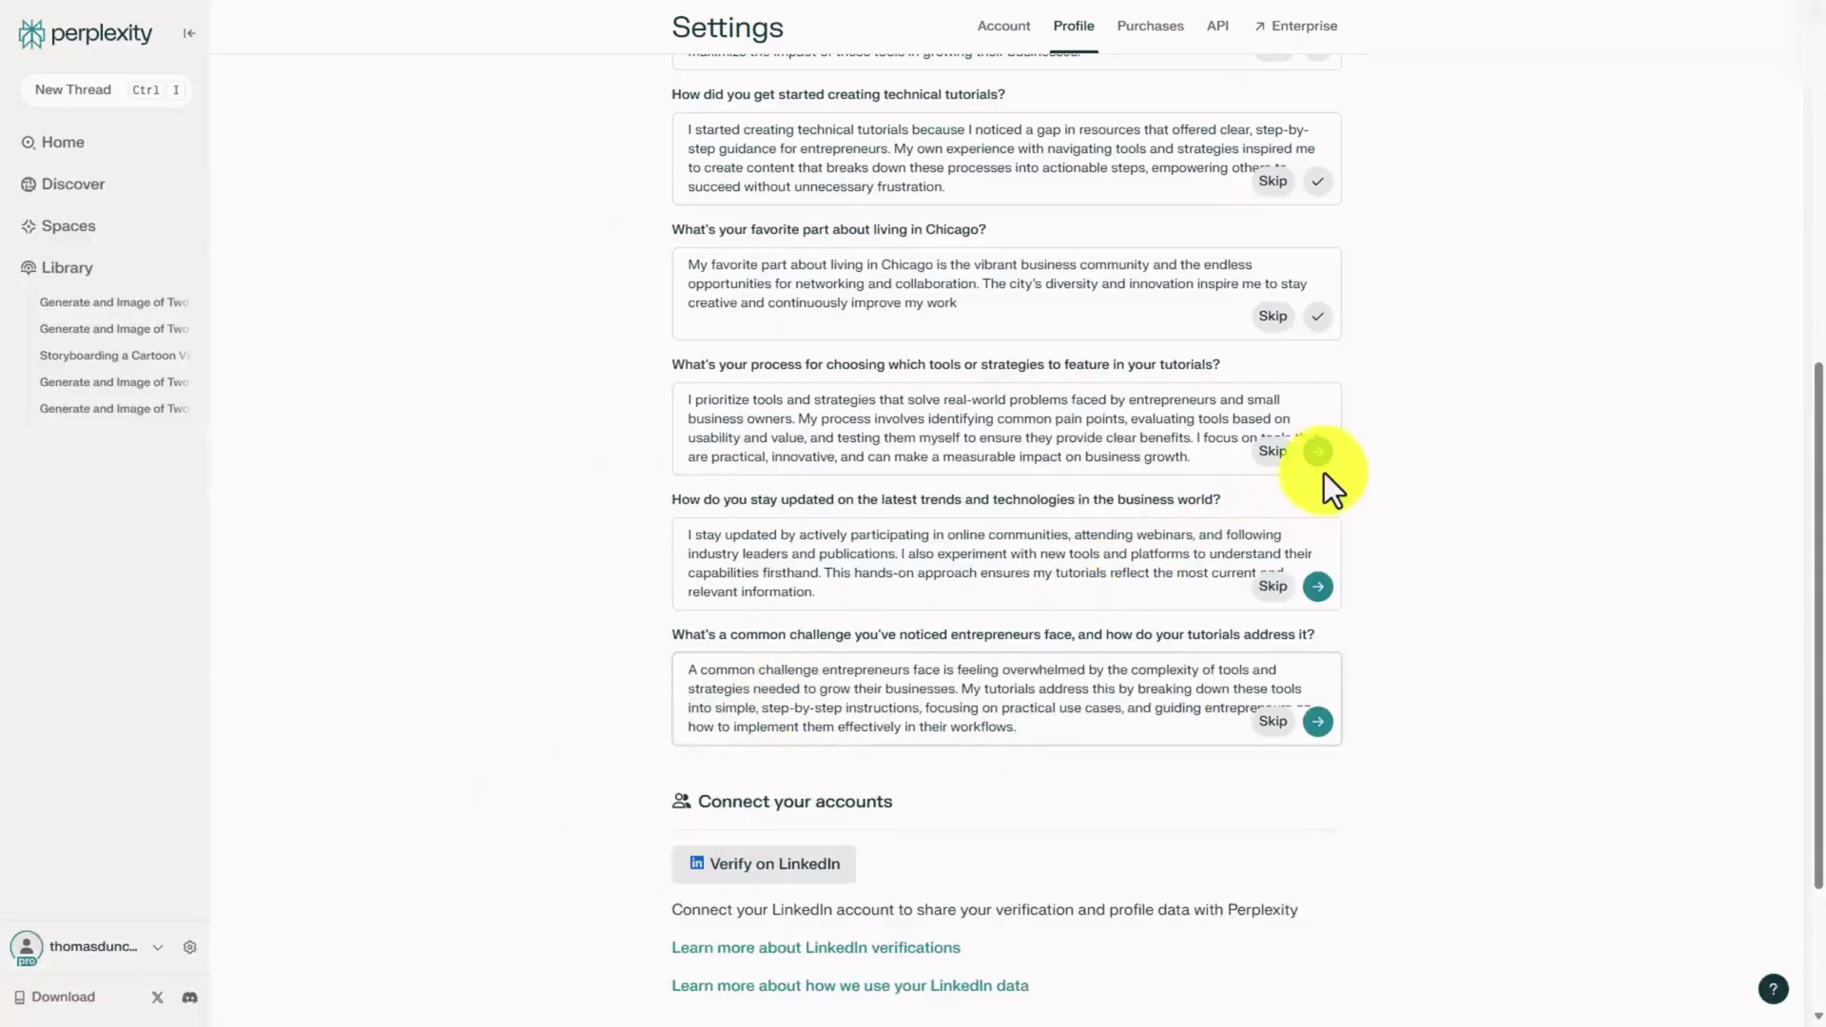
- Submit the profile answers about choosing tools to feature, staying updated on business trends, and a common challenge entrepreneurs face
left_click(1316, 455)
left_click(1308, 580)
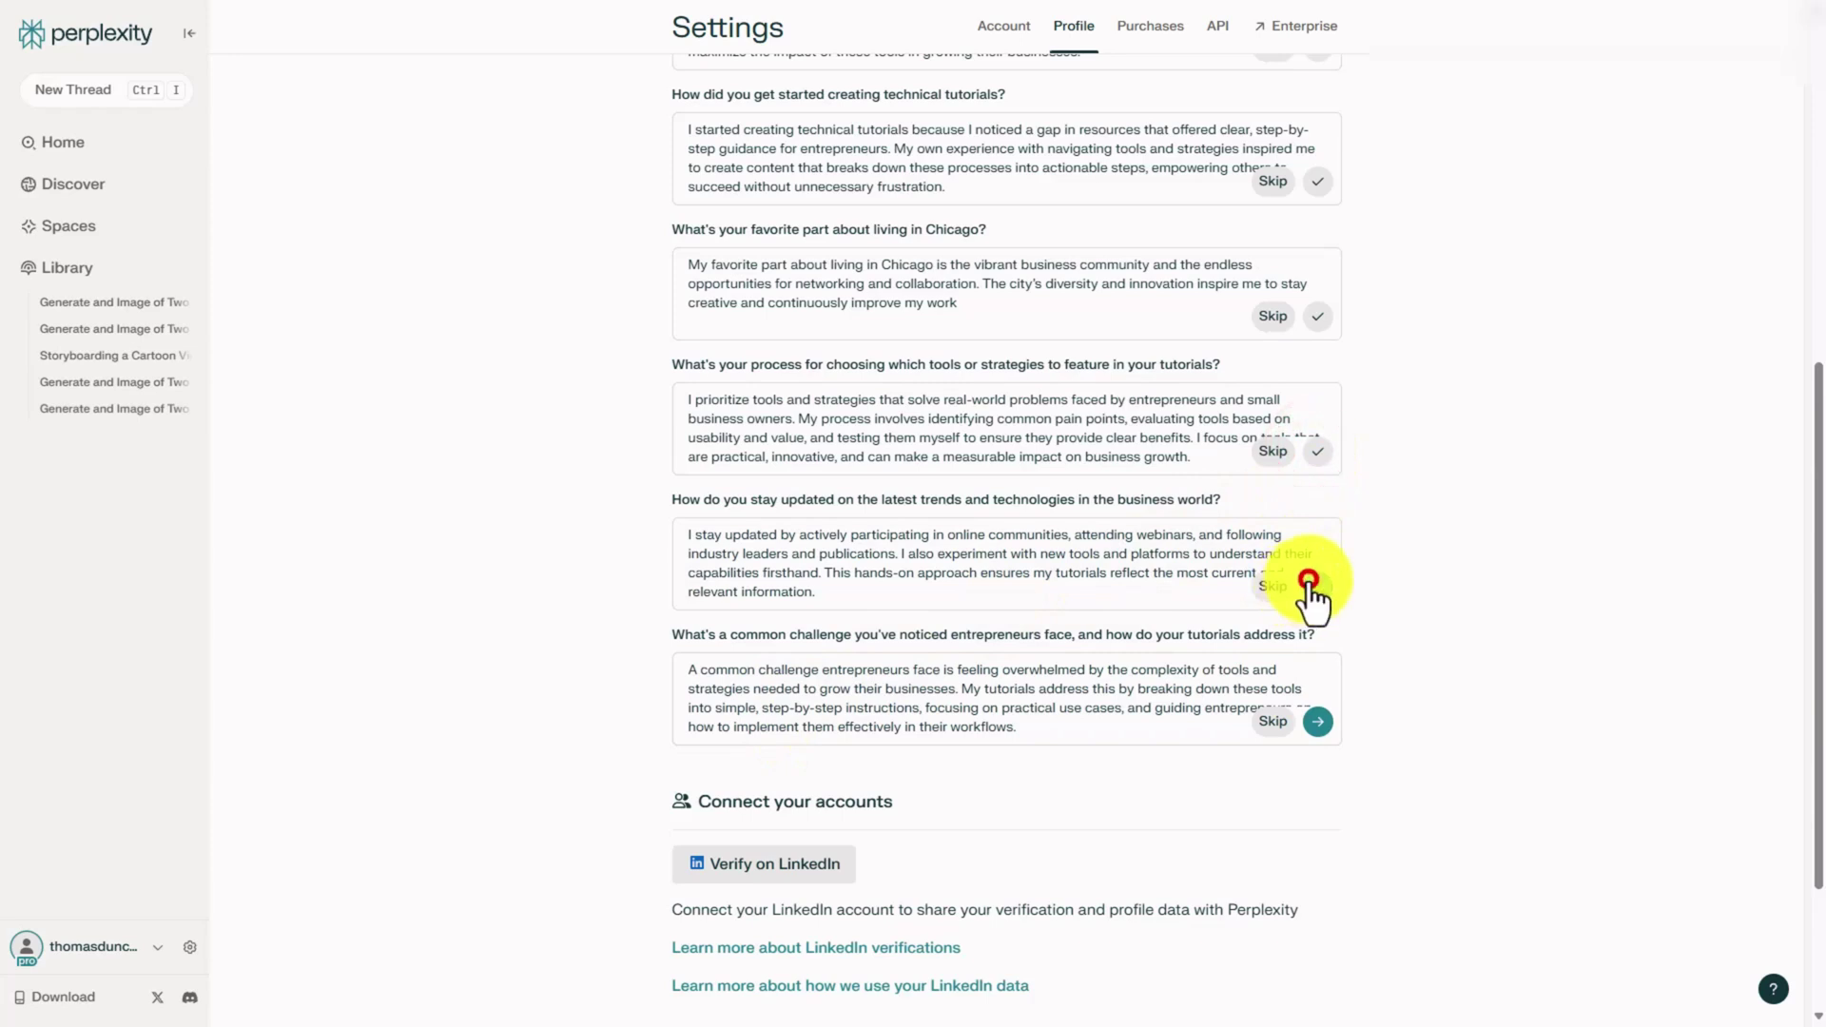
left_click(1315, 723)
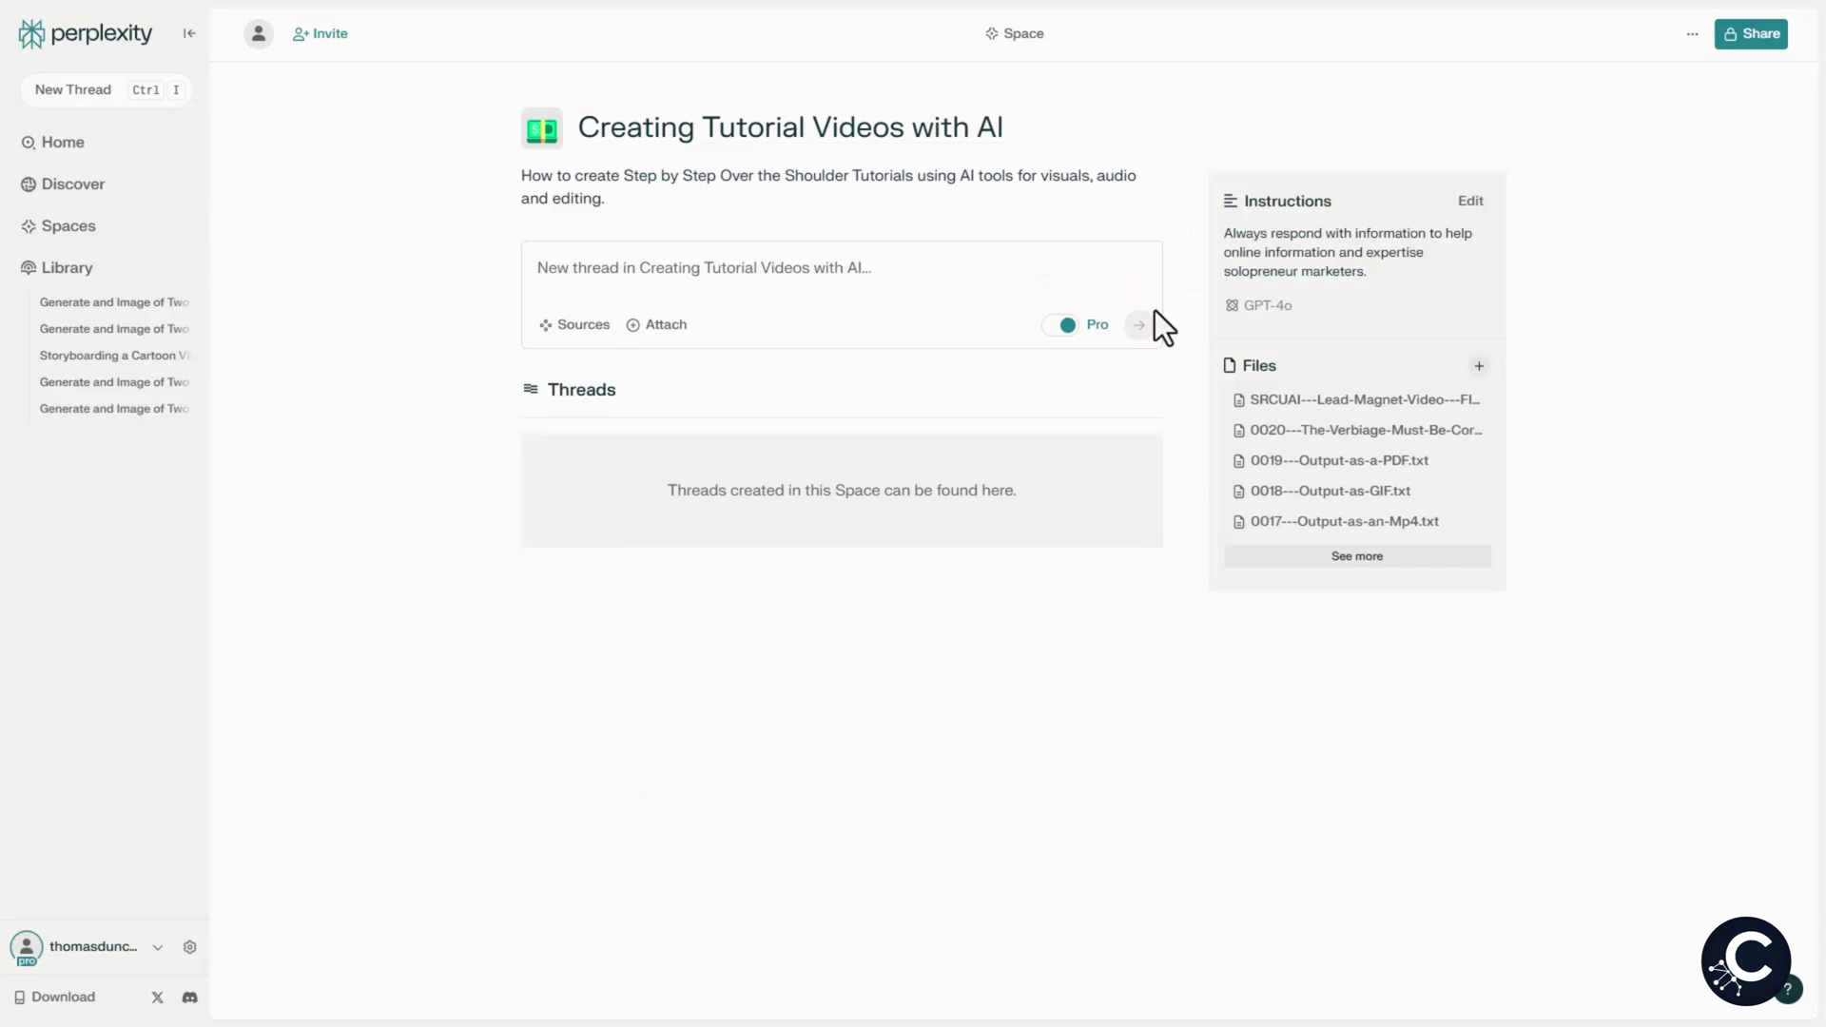
- Submit "List a step by step over the shoulder video process for creating tutorial videos using AI." with Web and Space Files sources and Instructional-Designers-Use-of-Informal-Learning.pdf attached
left_click(575, 333)
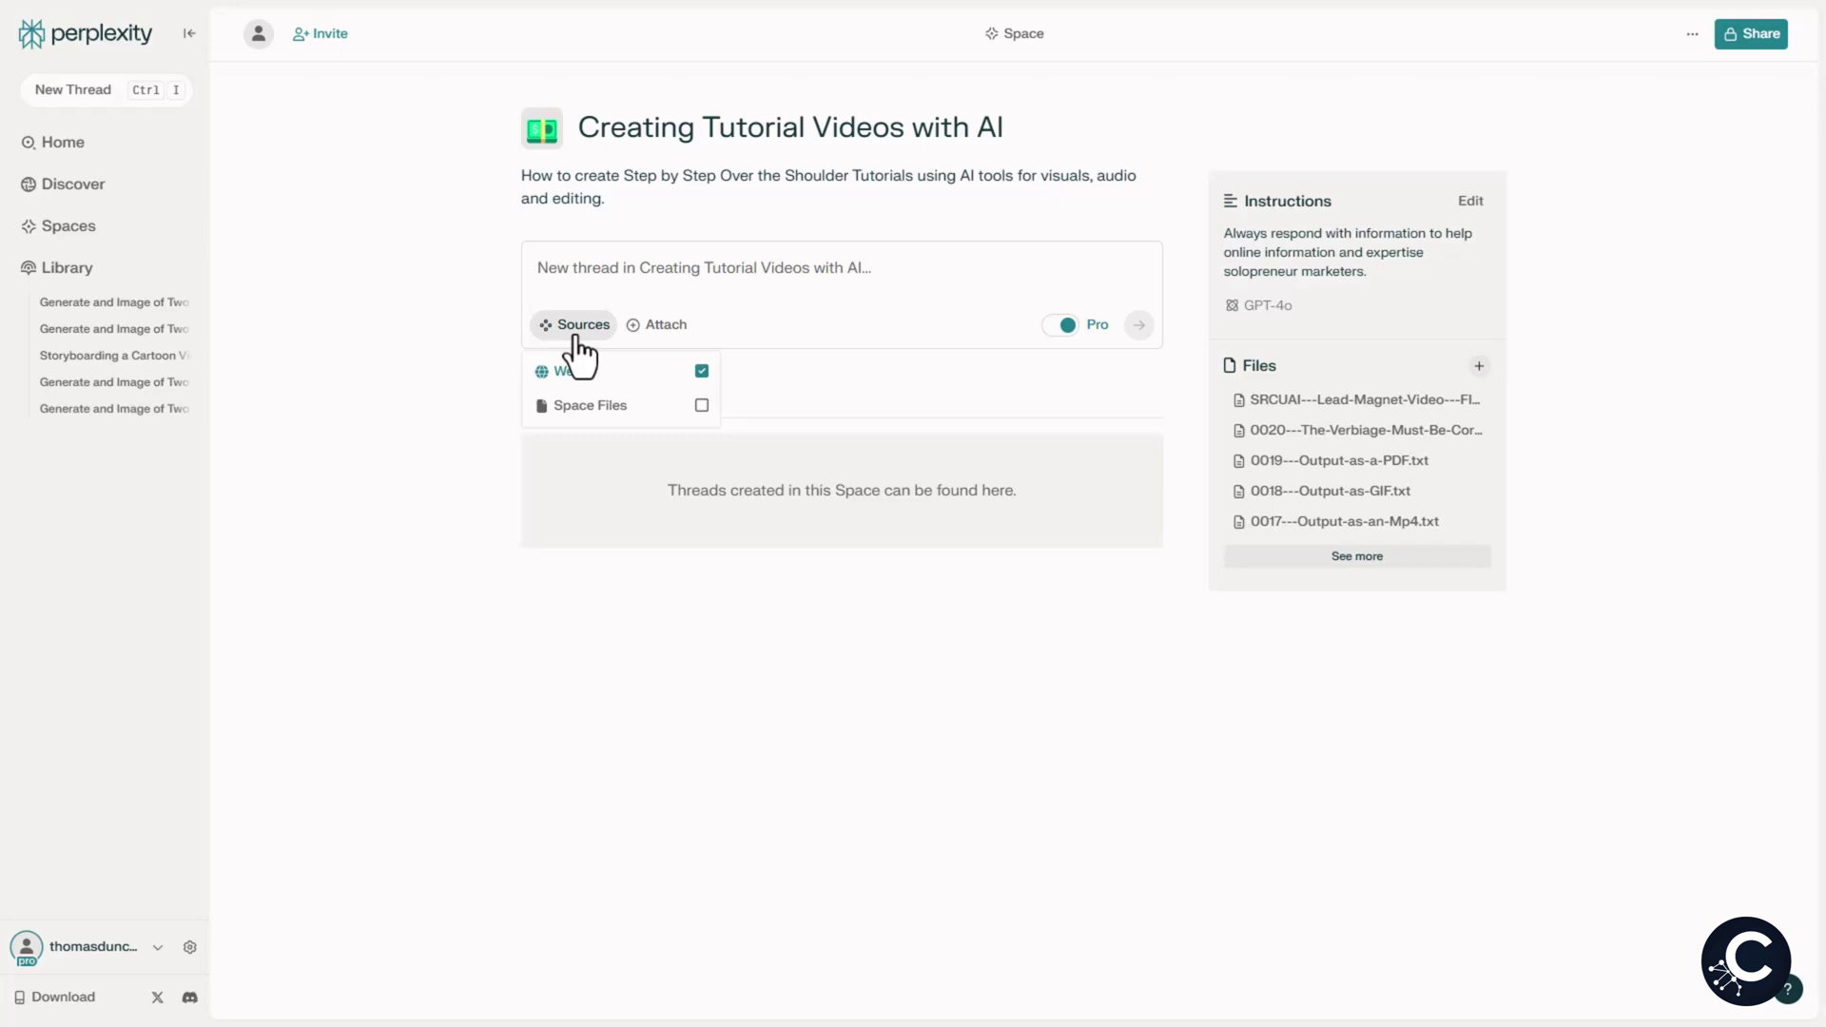
left_click(701, 407)
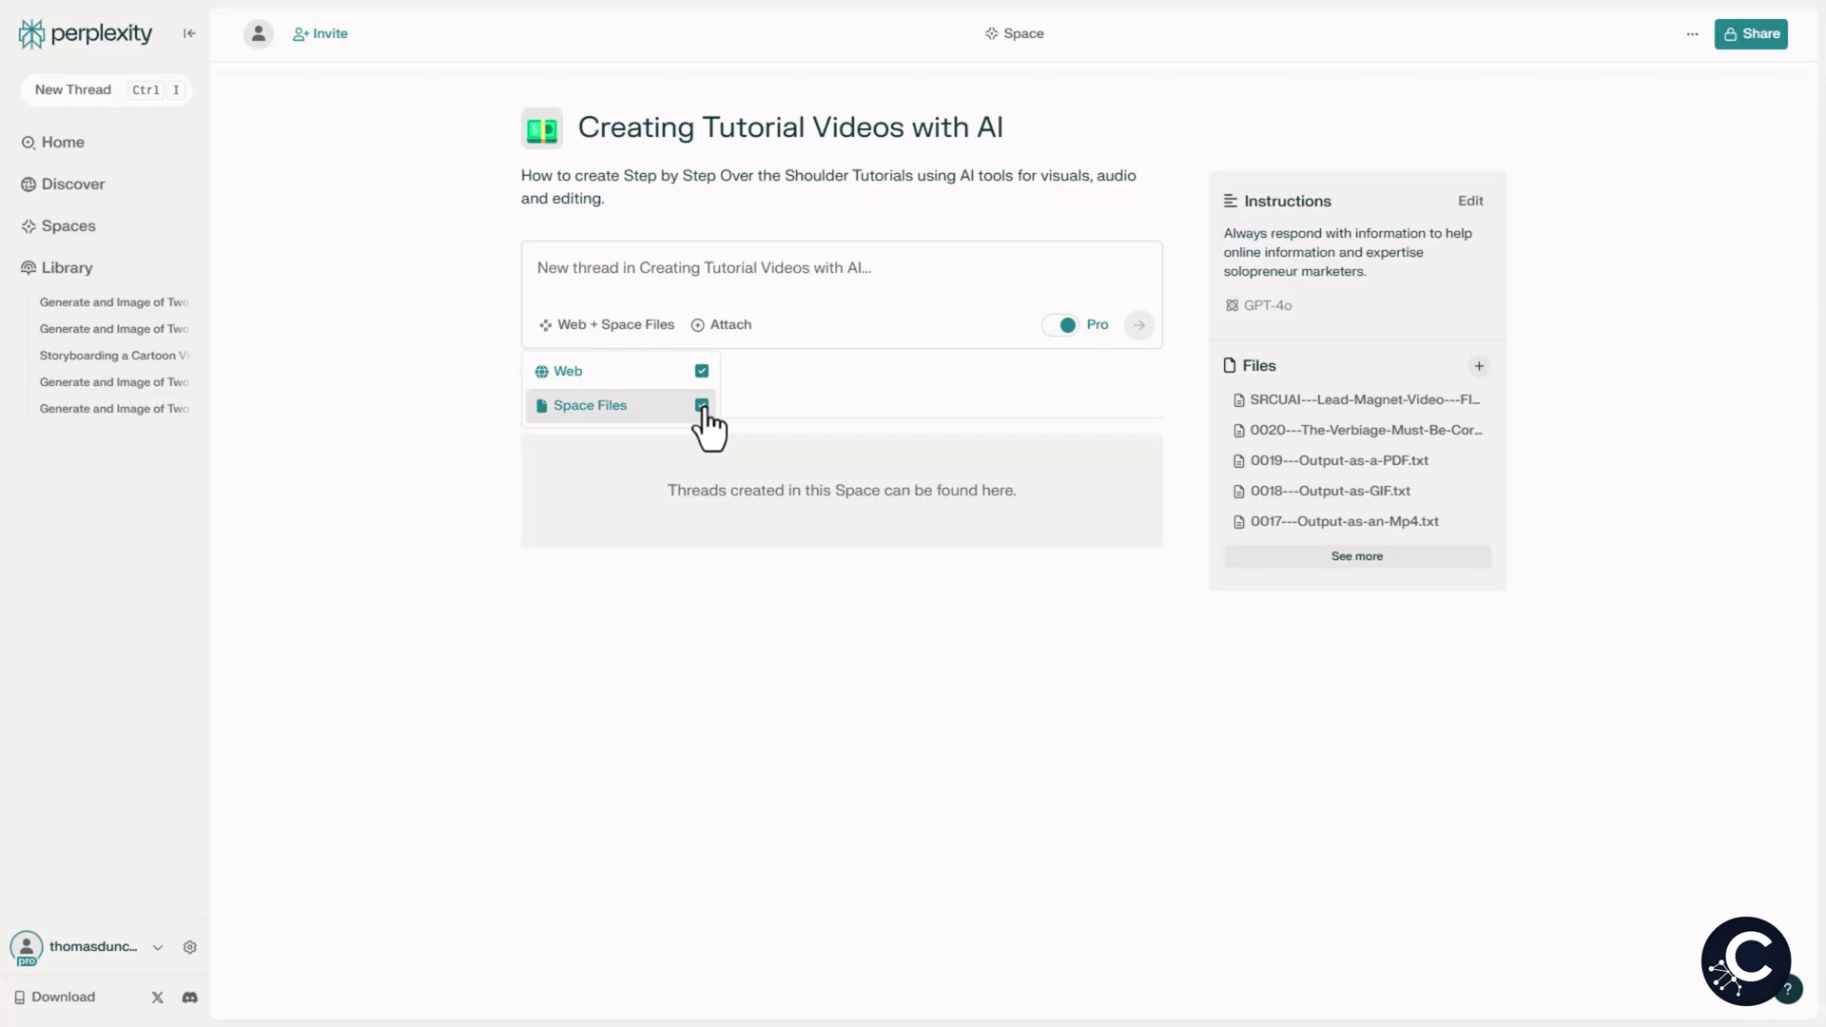
left_click(642, 269)
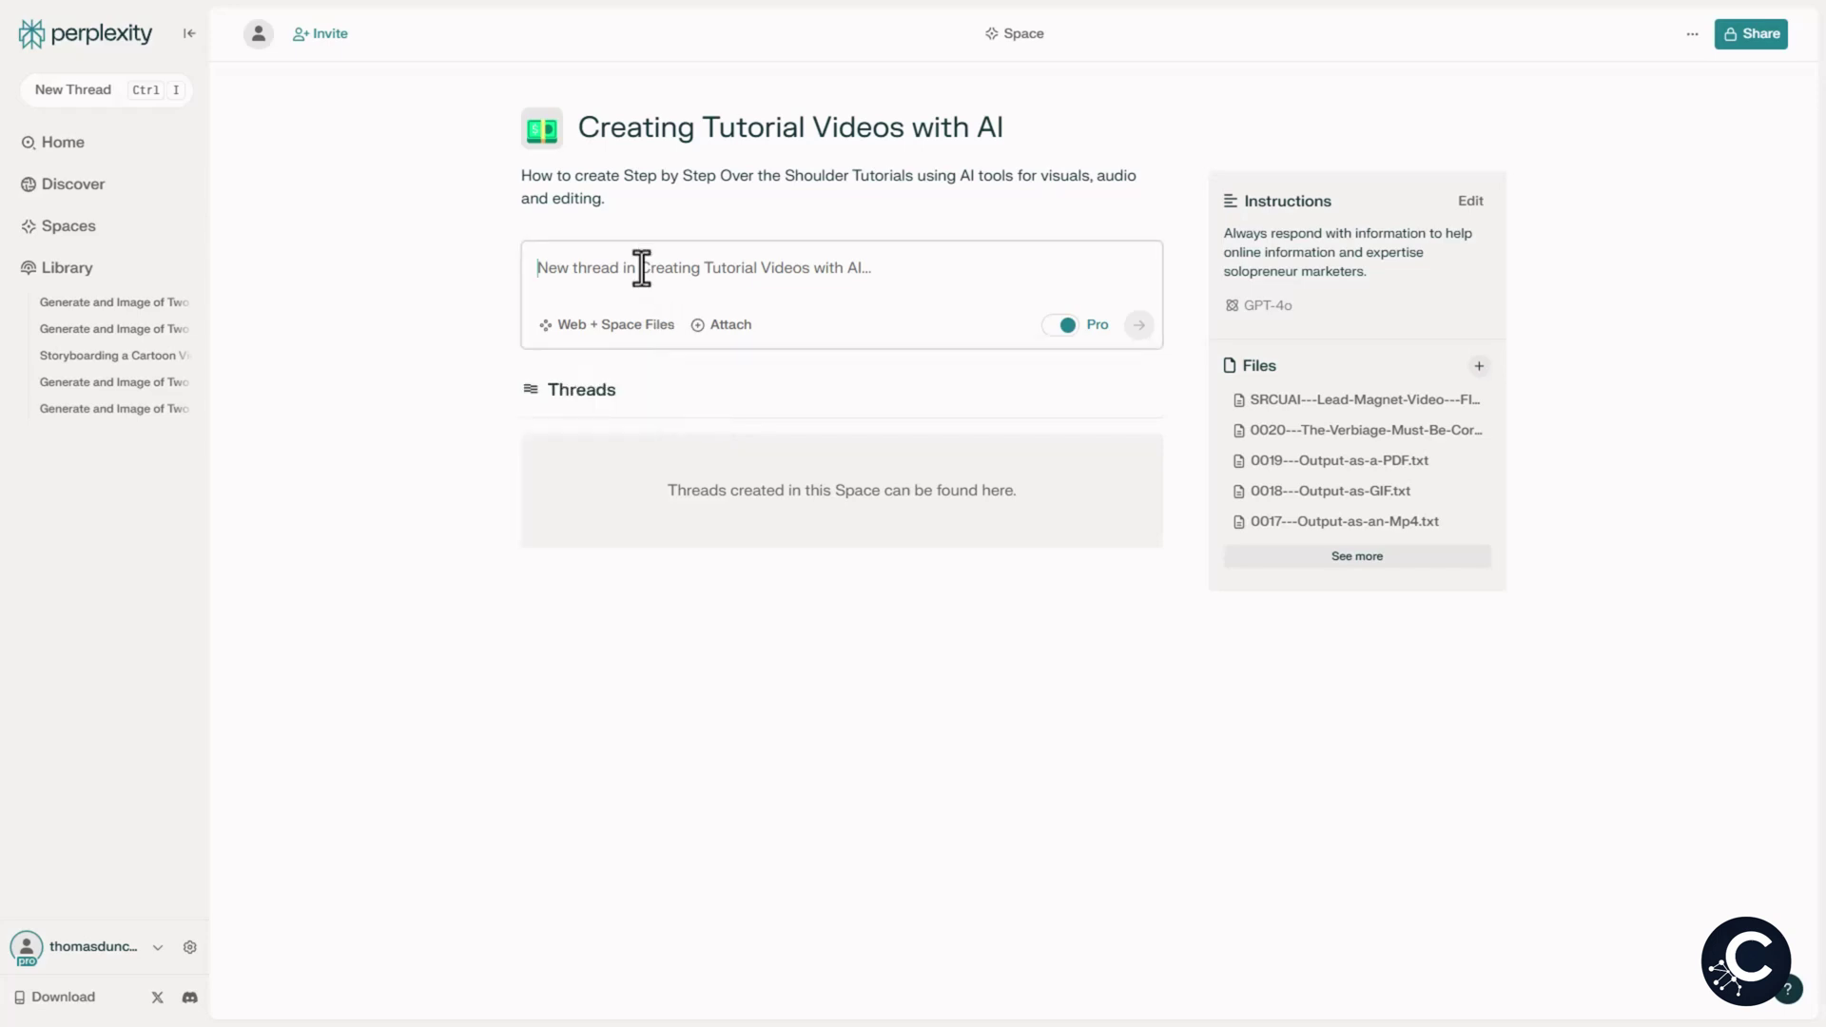
type("List a step by step over the shoulder video process for creating tutorial videos using AI.")
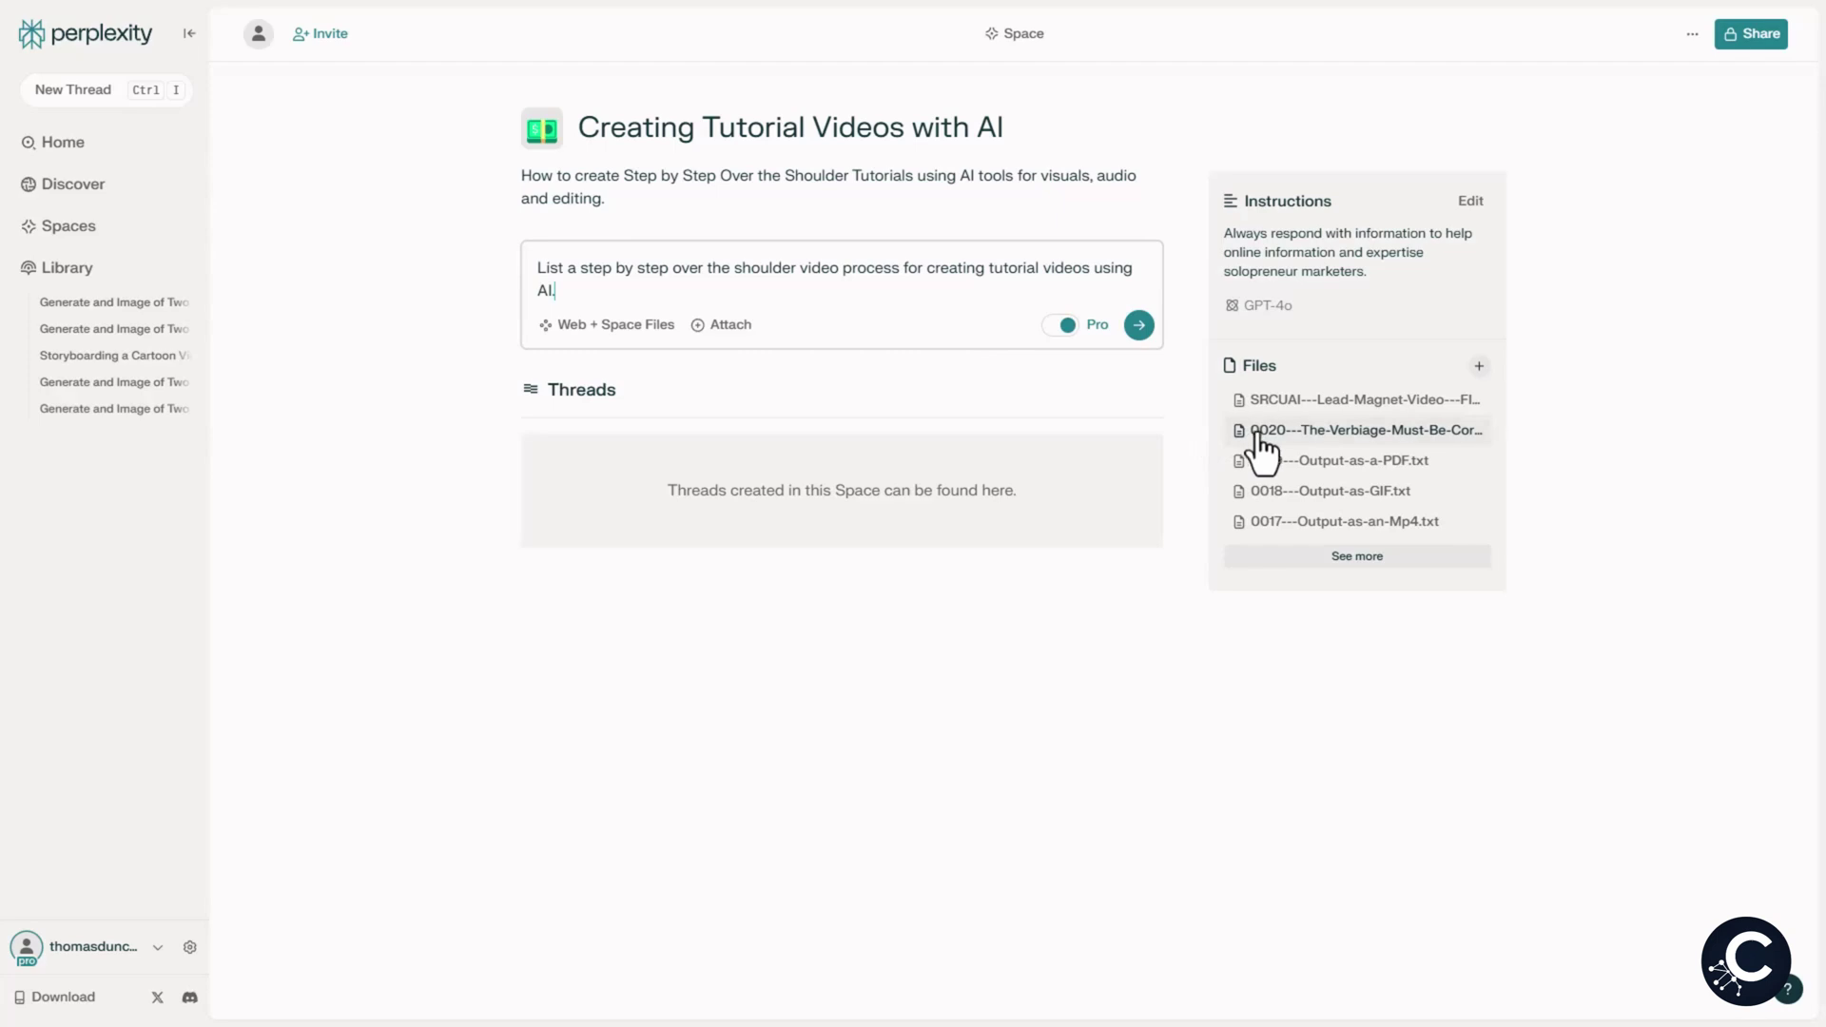
left_click(715, 327)
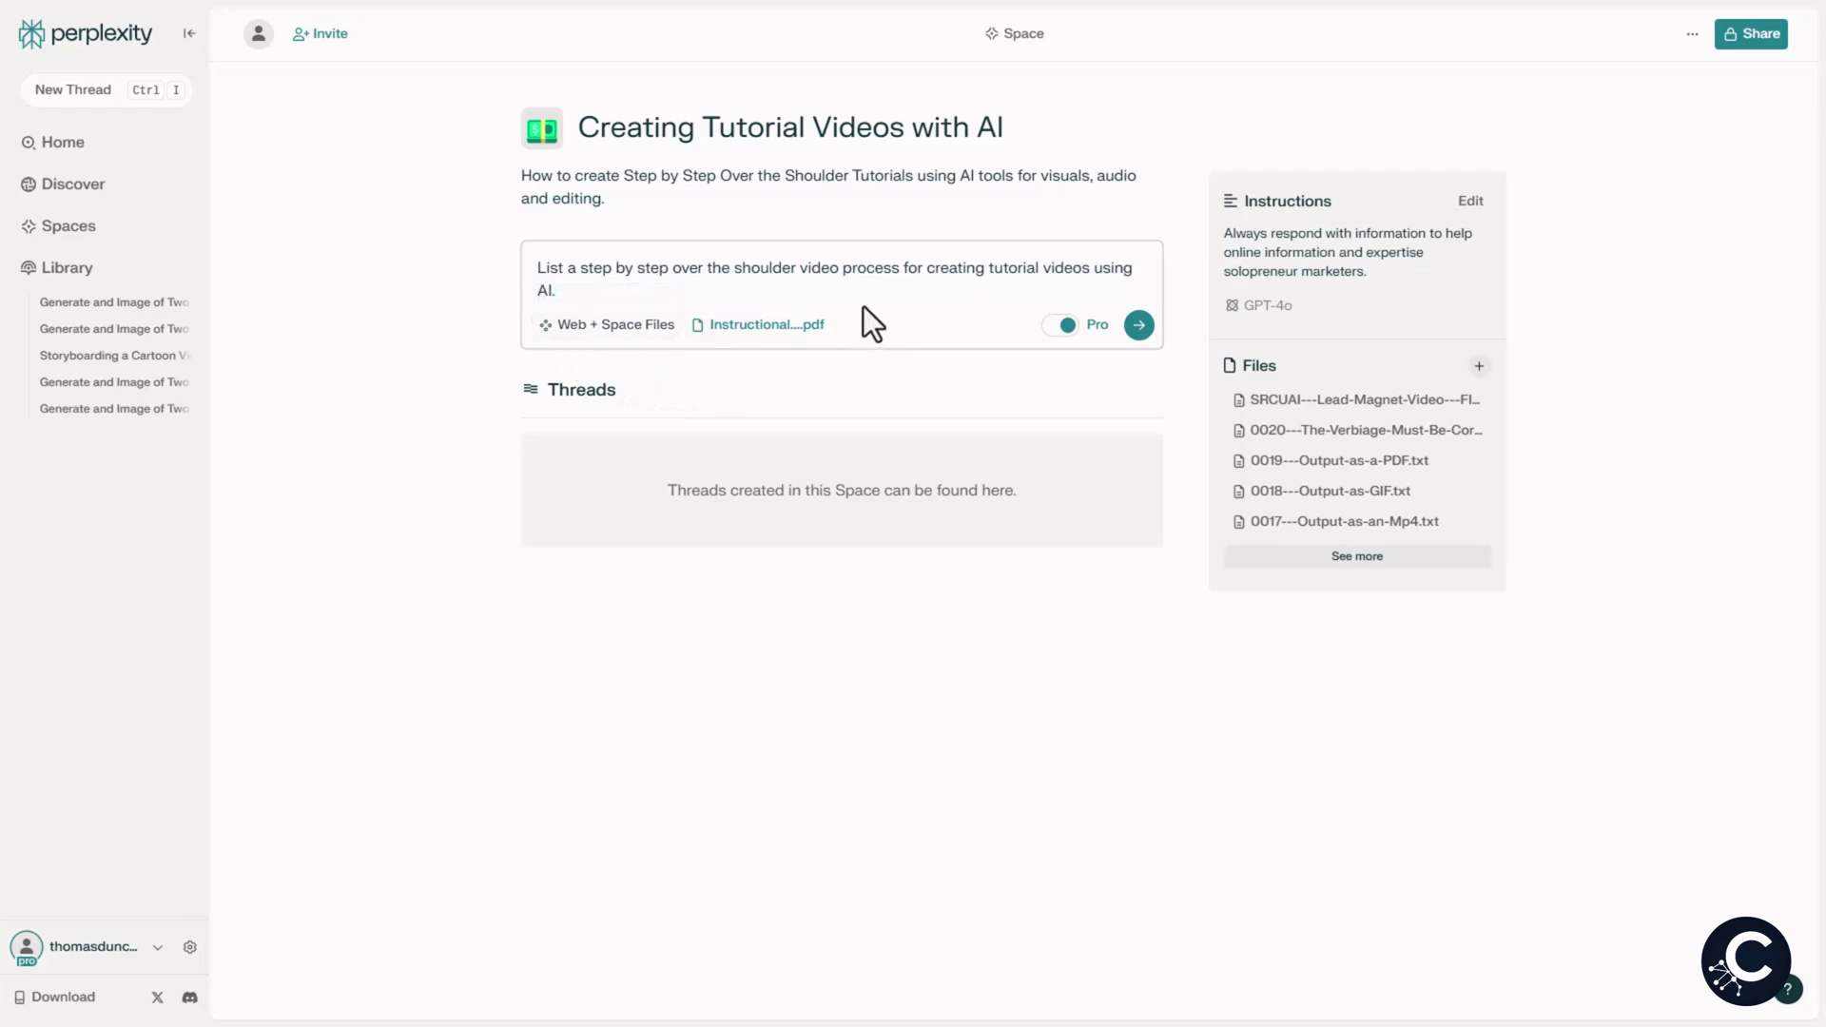
left_click(1138, 325)
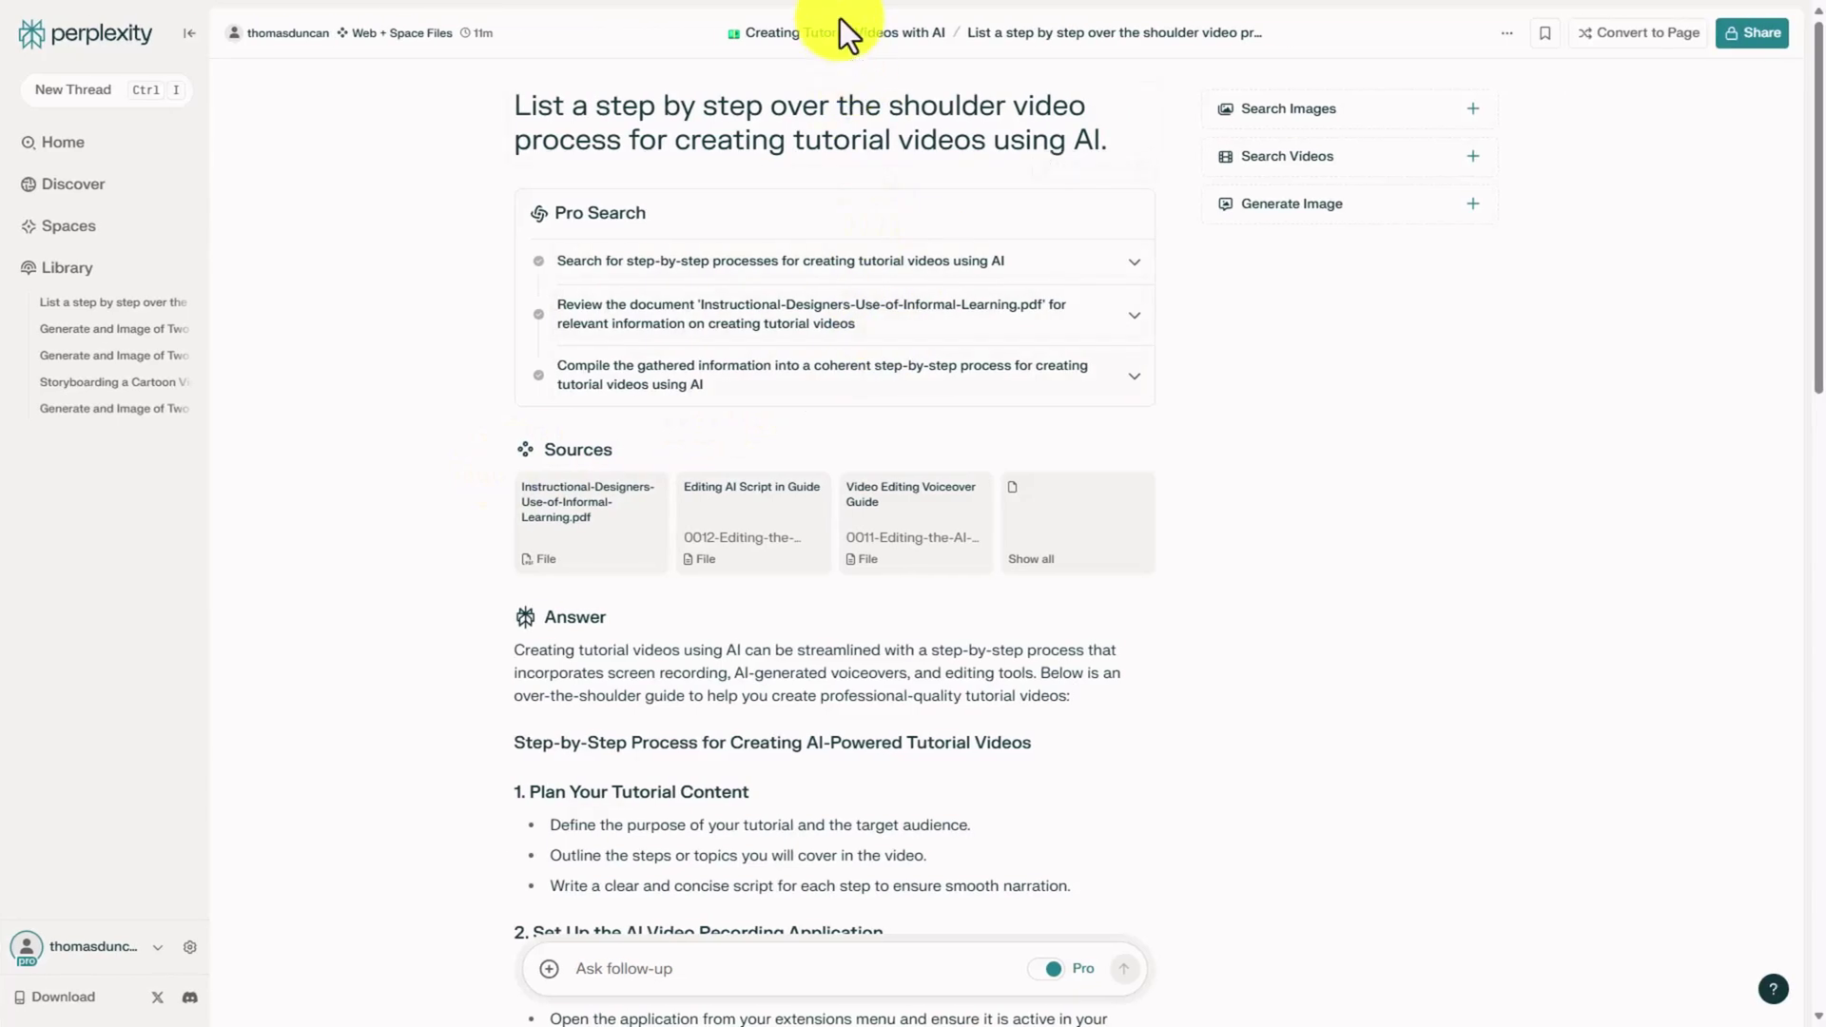
- Set the AI model to Claude 3.5 Sonnet in the account settings
left_click(842, 25)
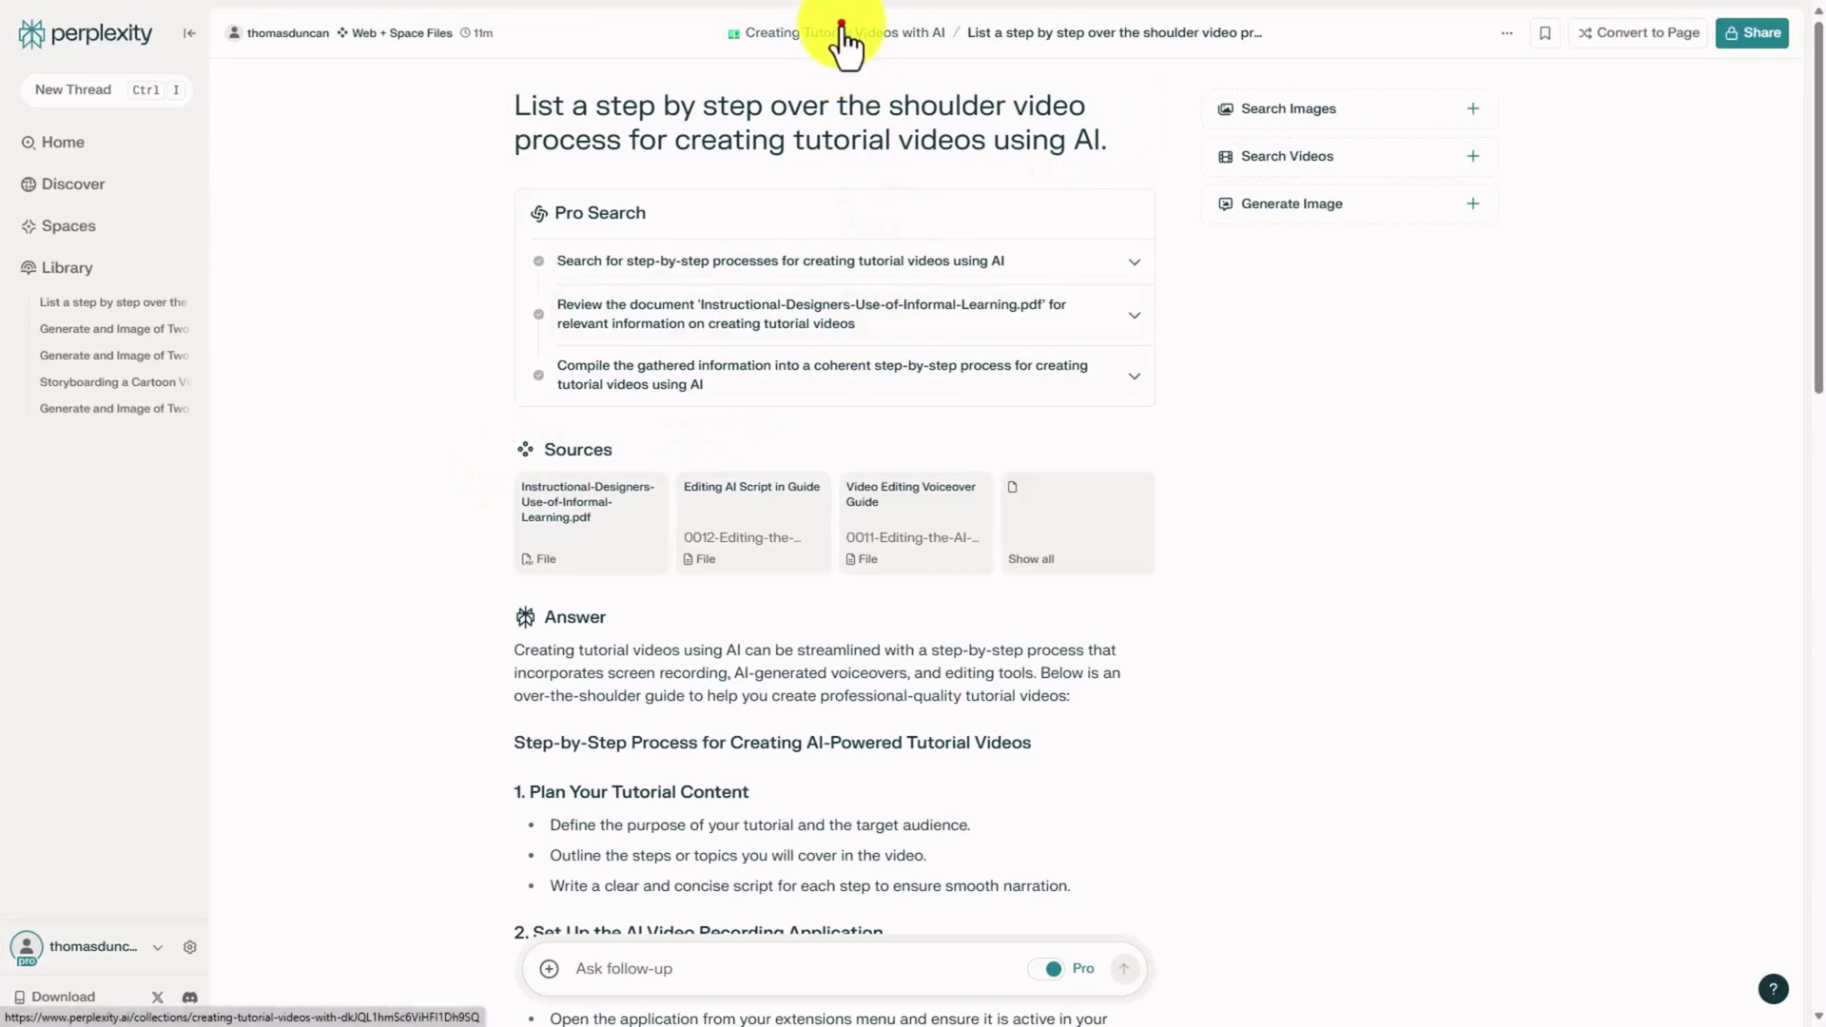
left_click(63, 144)
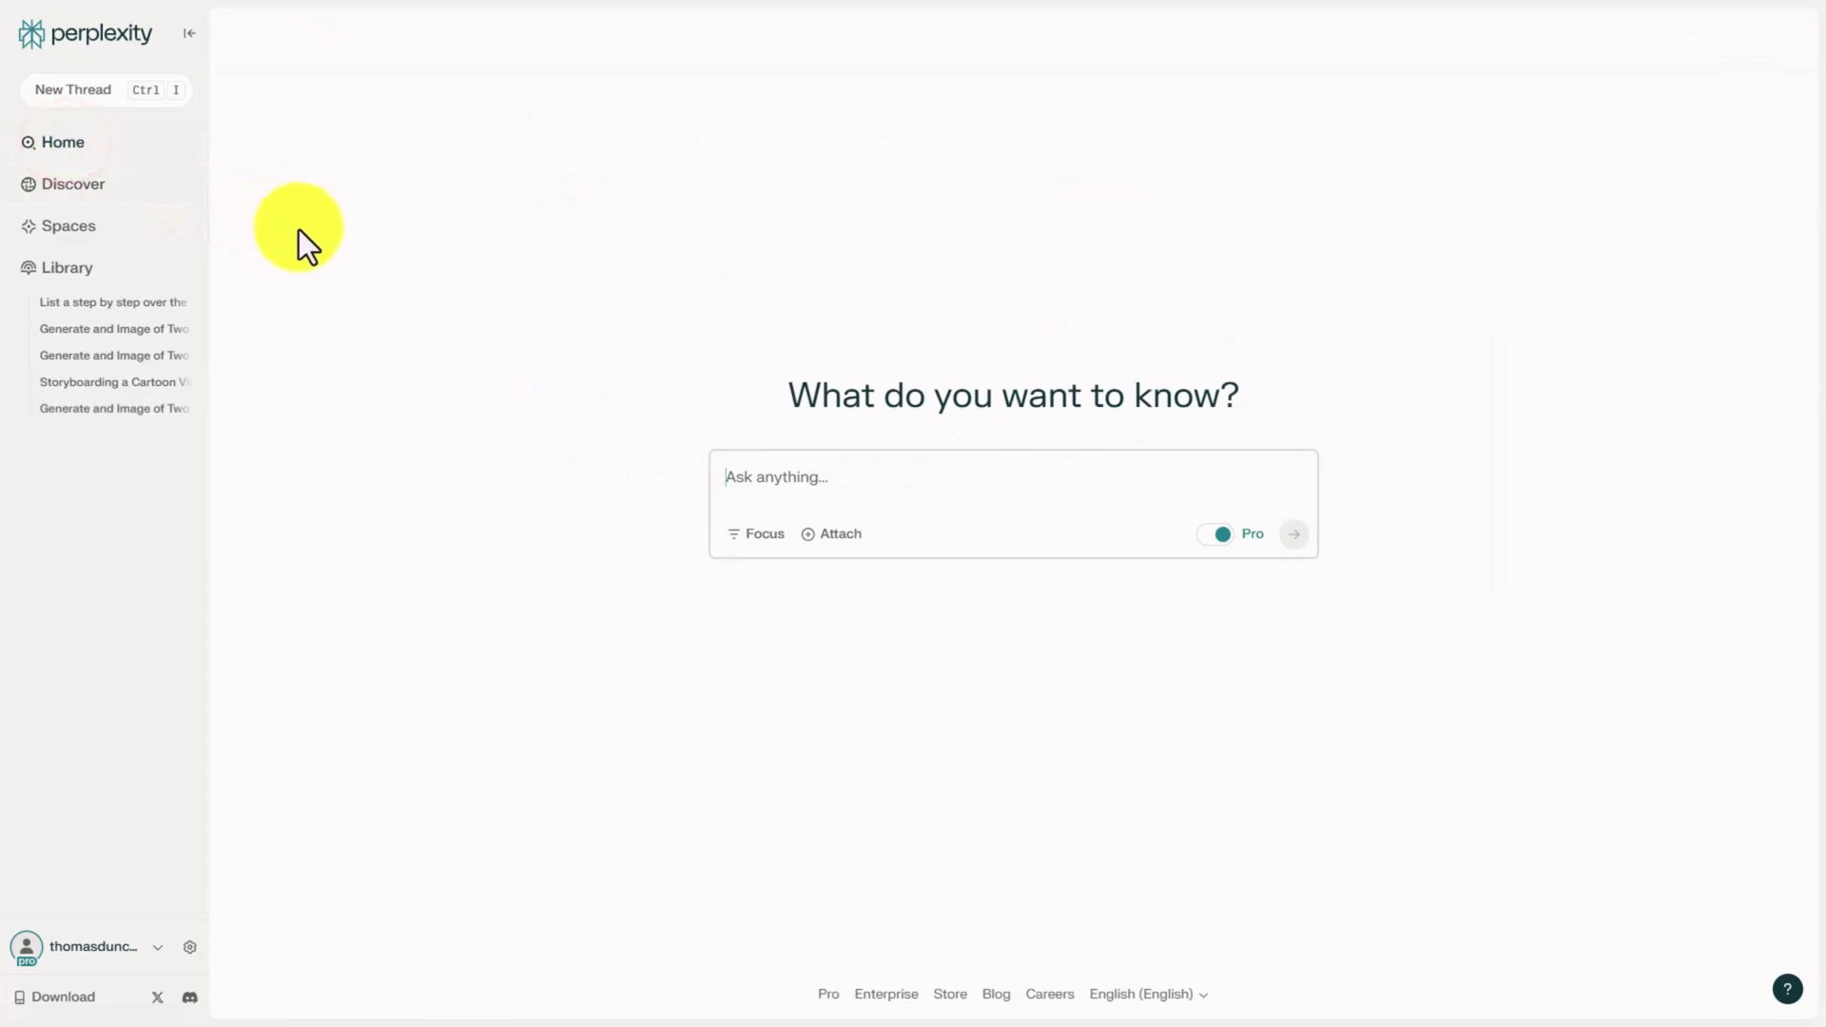
left_click(761, 535)
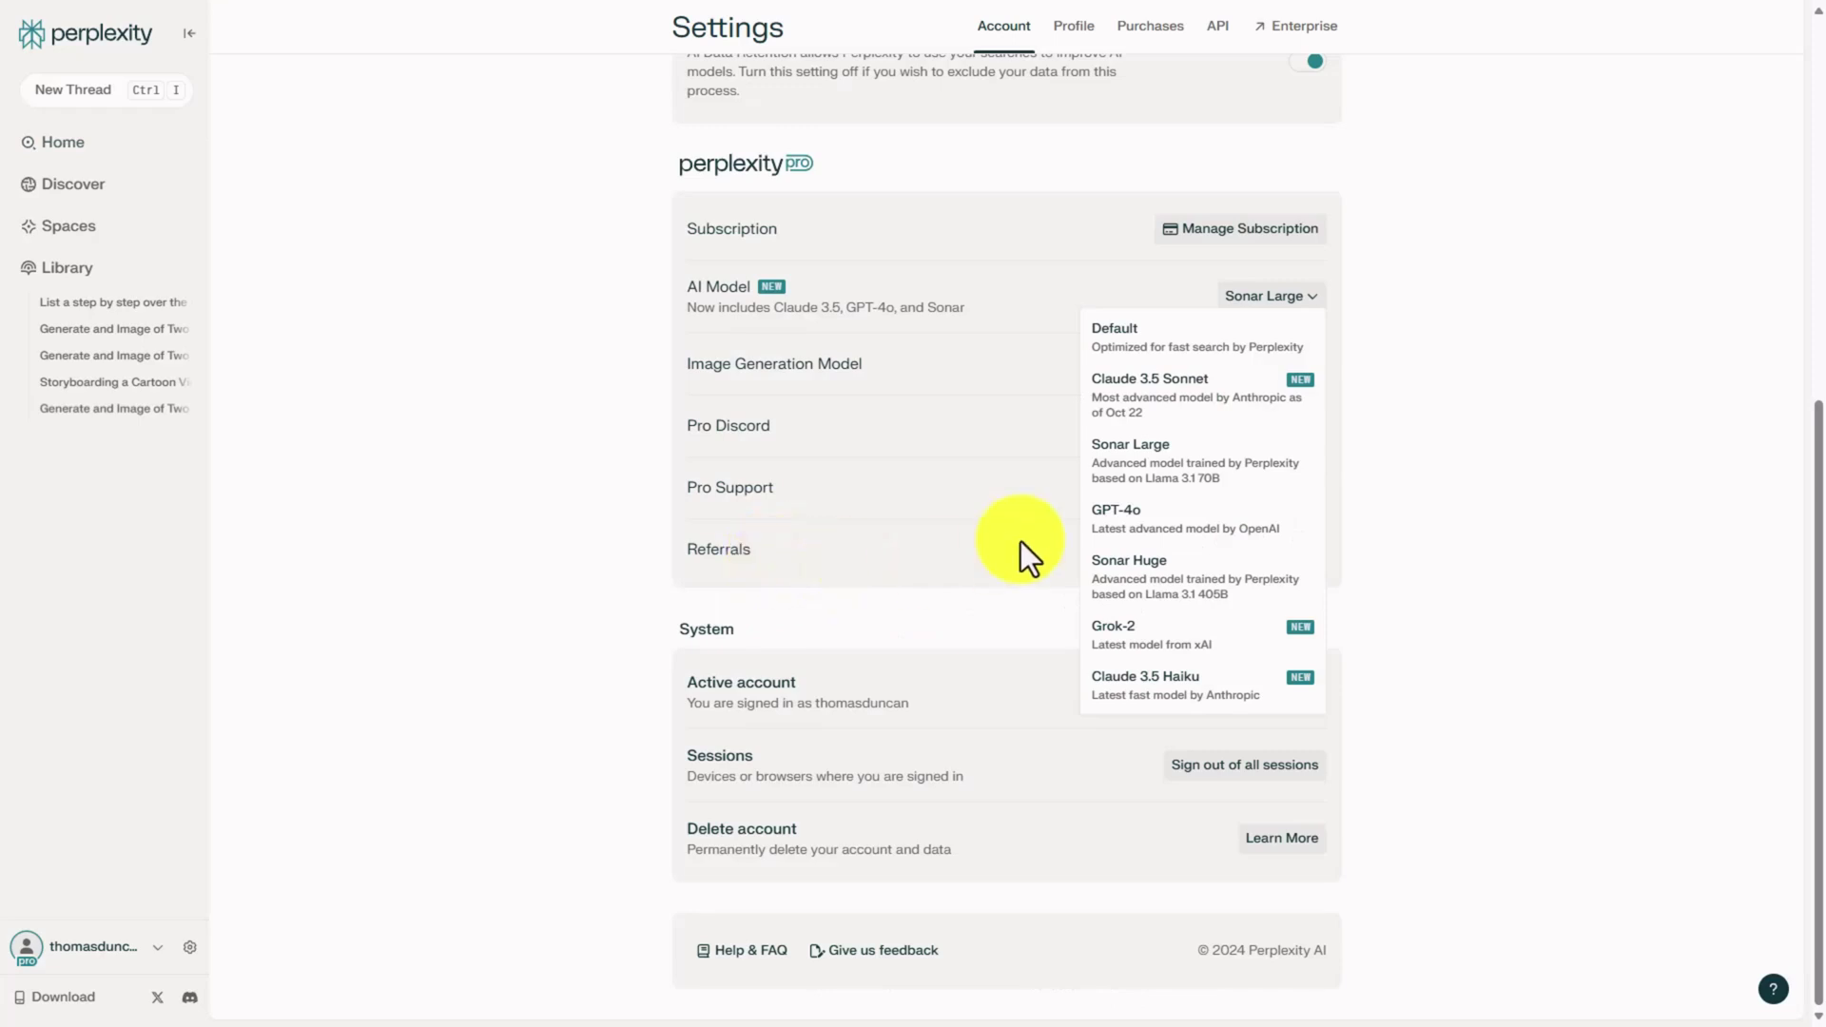
left_click(1128, 411)
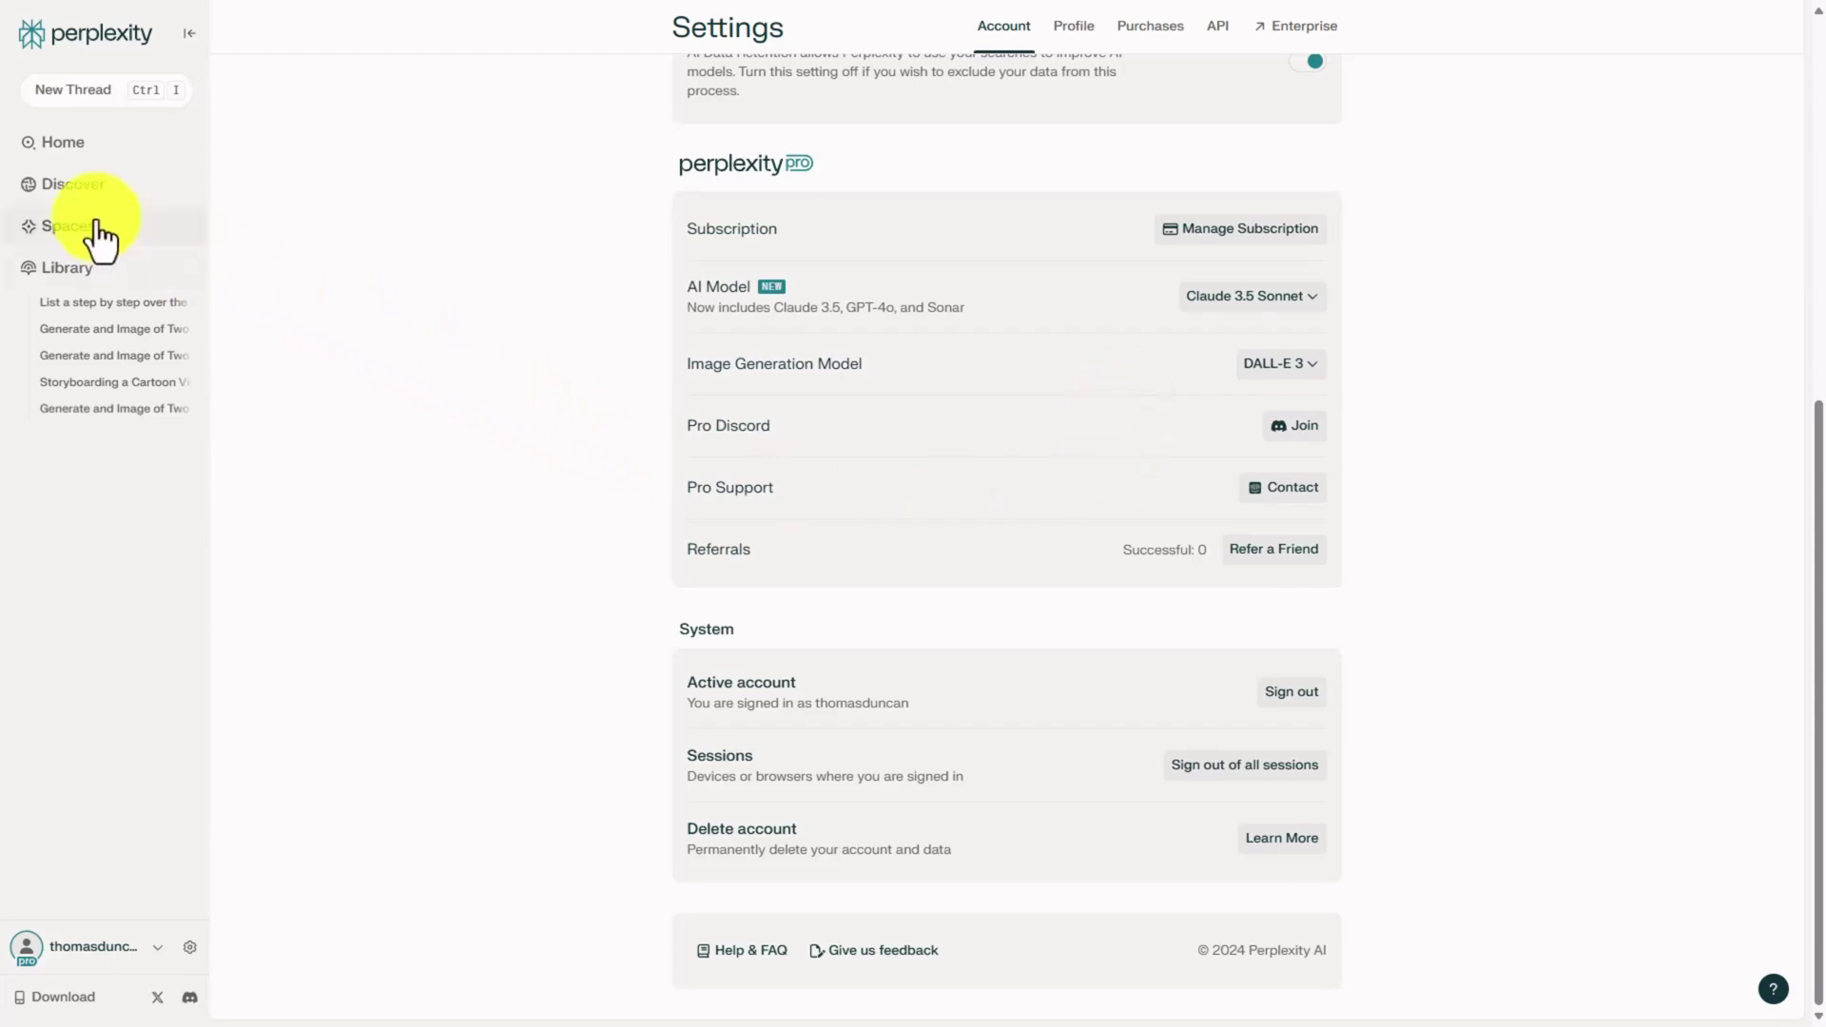
- Enter "Create a long blog post of a step by step over the shoulder video process for creating tutorial videos using AI." with Writing focus
left_click(78, 143)
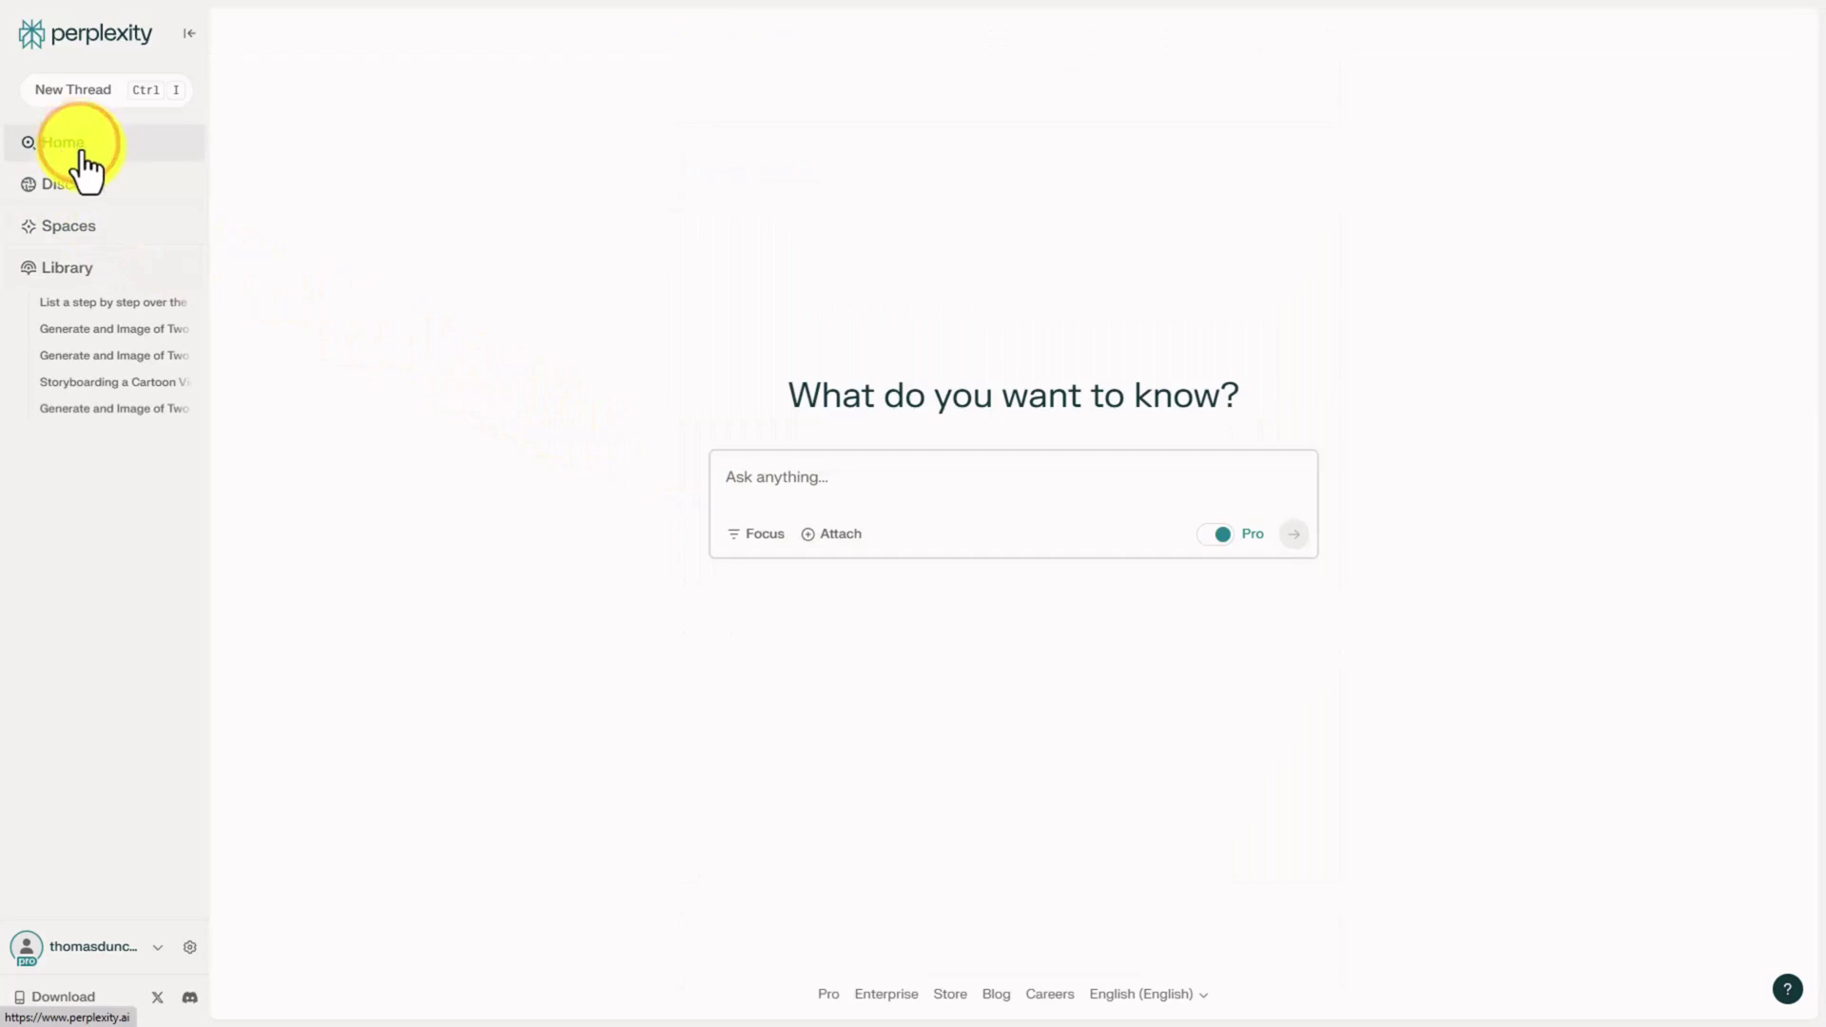
left_click(766, 539)
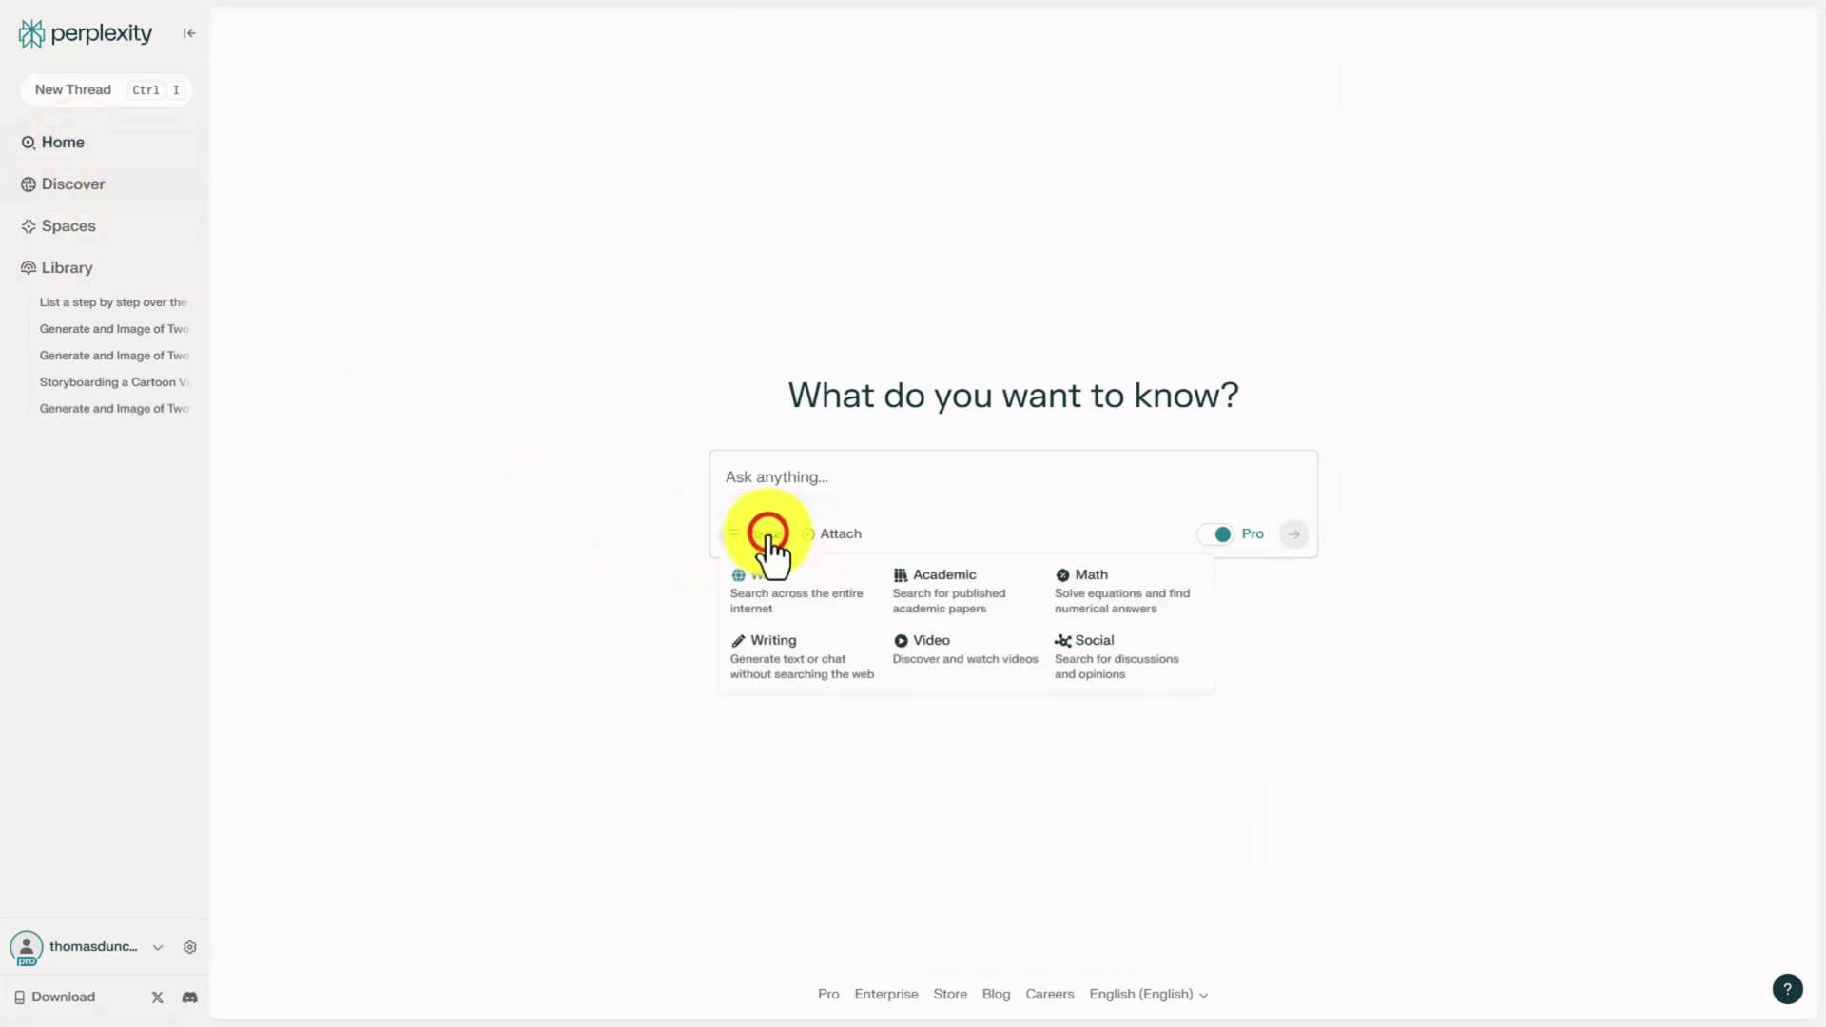
left_click(806, 687)
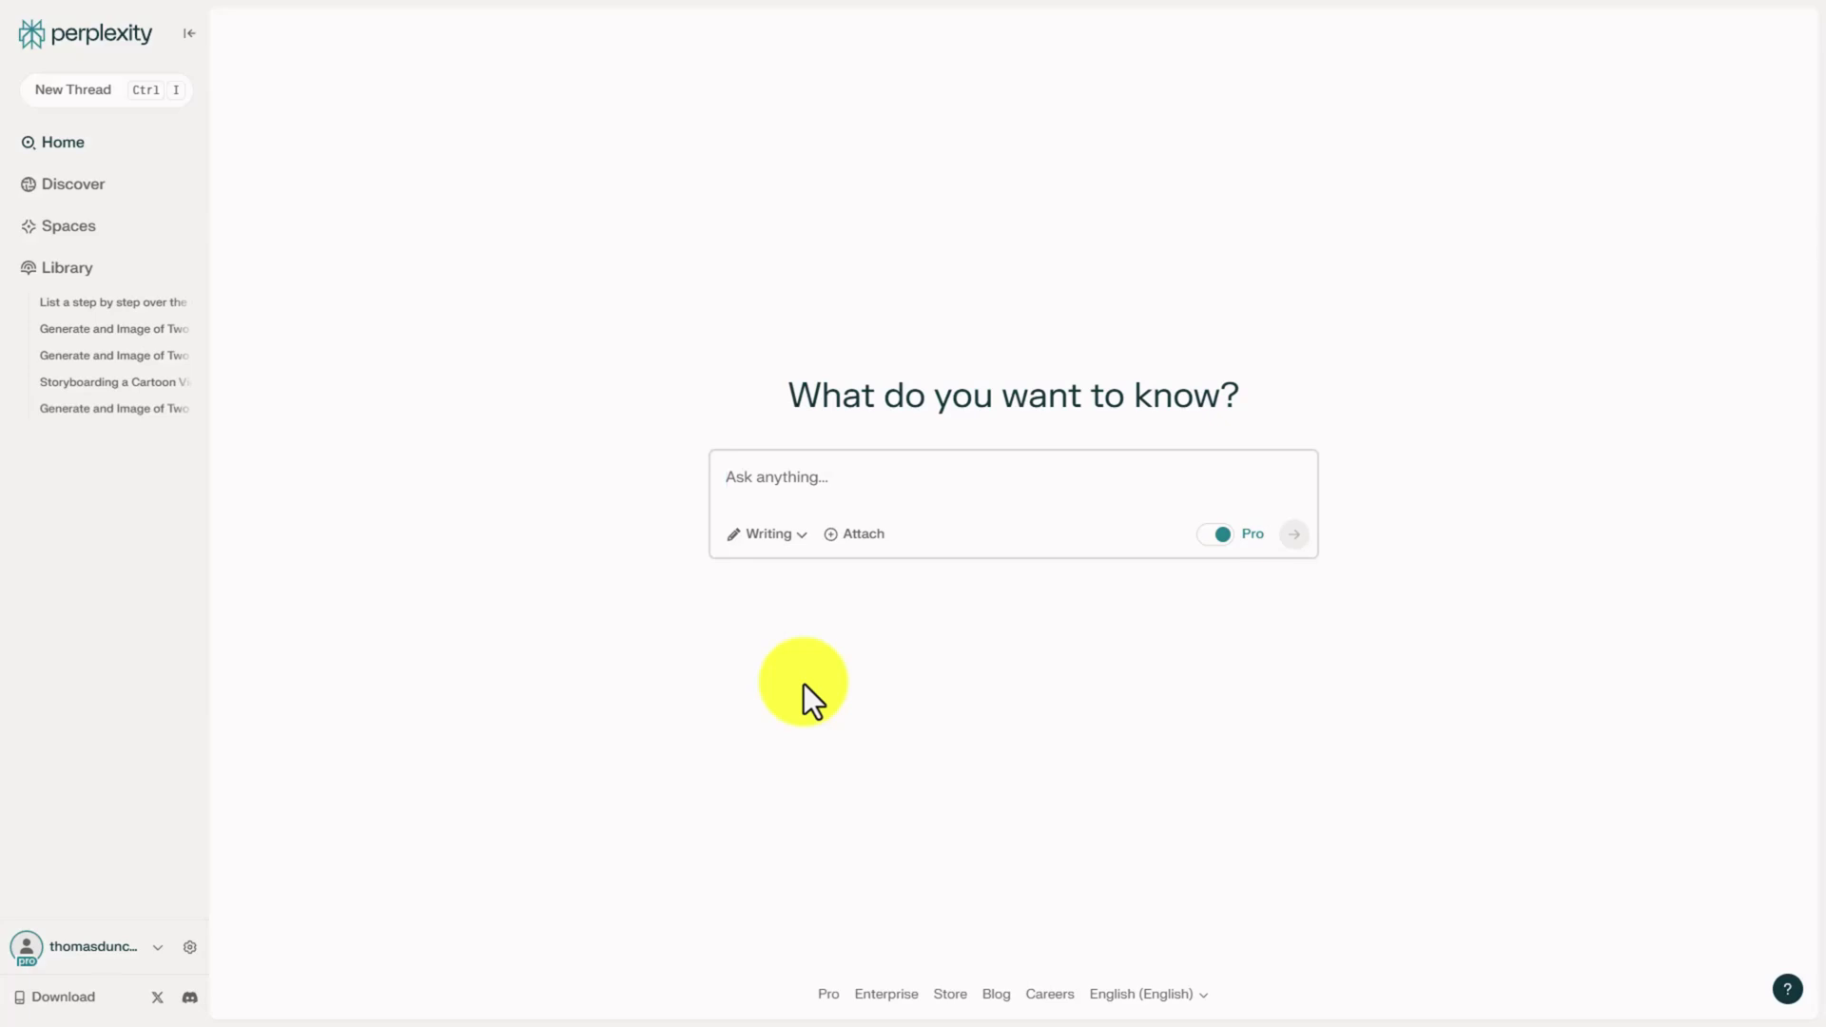
left_click(776, 471)
type("List a step by step over the shoulder video process for creating tutorial videos using AI free")
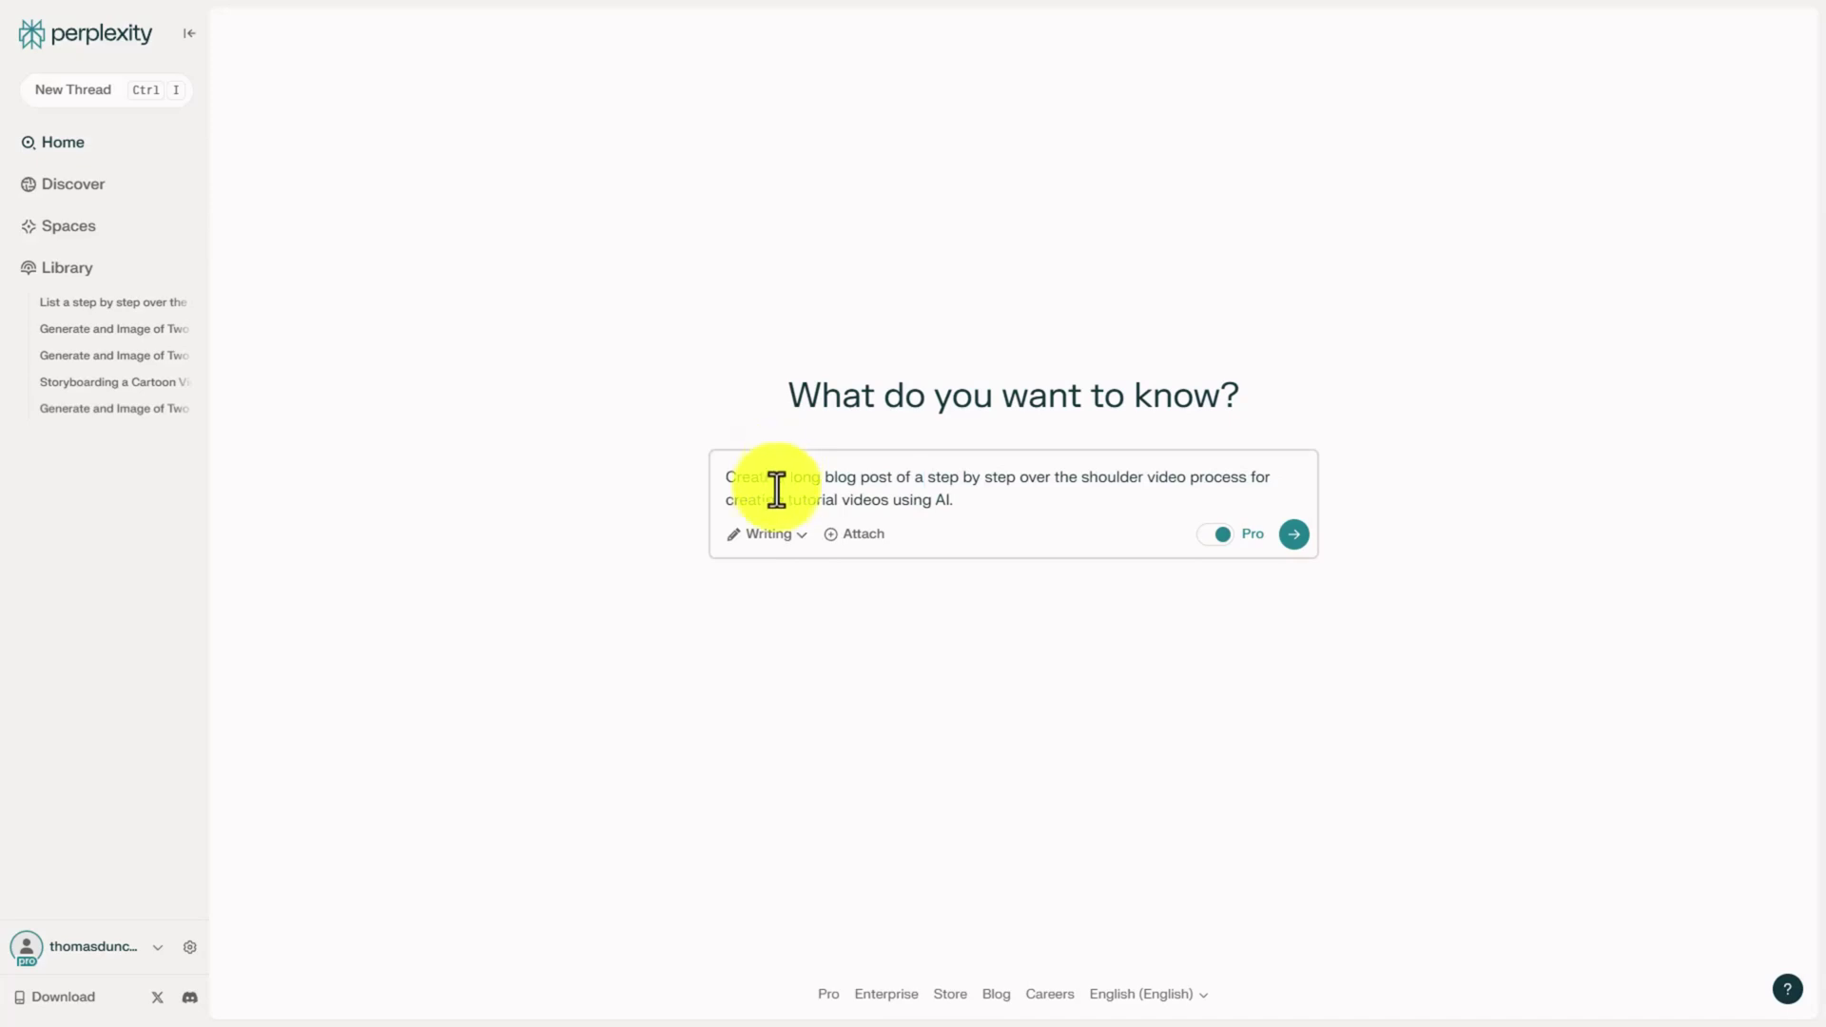
- Attach four files about instructional designers' informal learning and entrepreneurship, and submit the blog post prompt
left_click(861, 535)
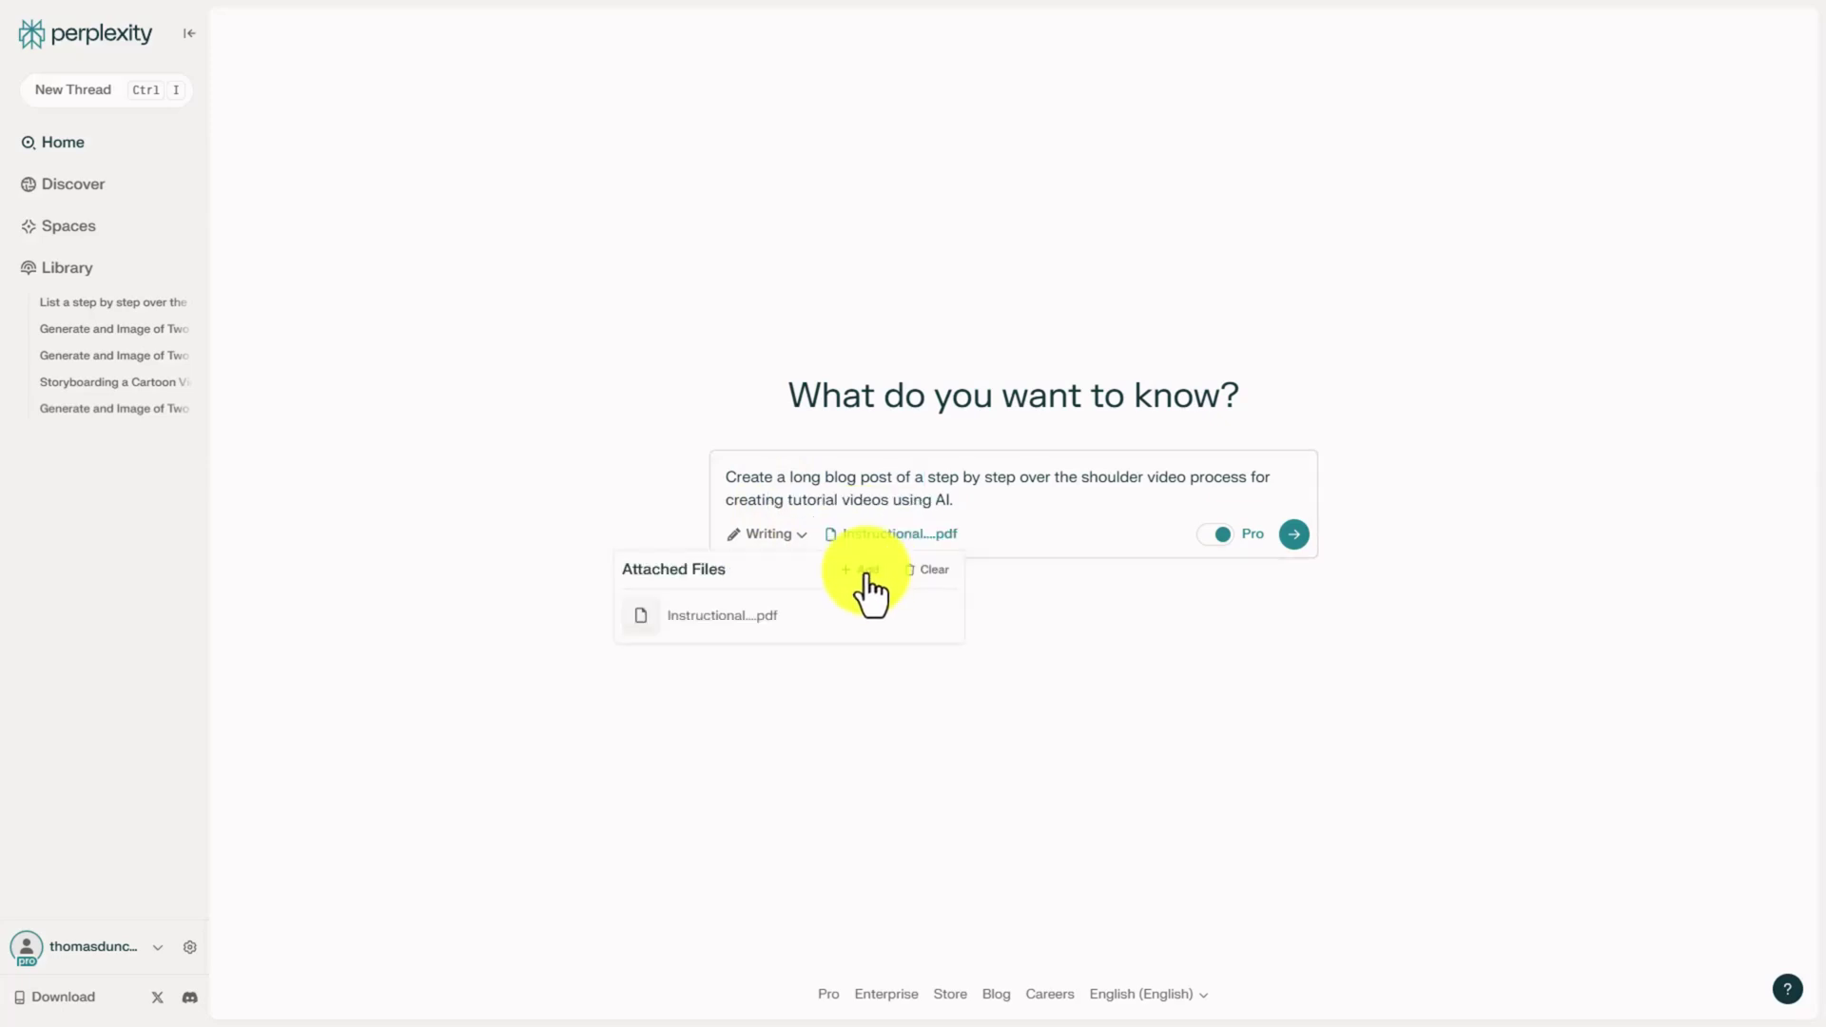
left_click(866, 571)
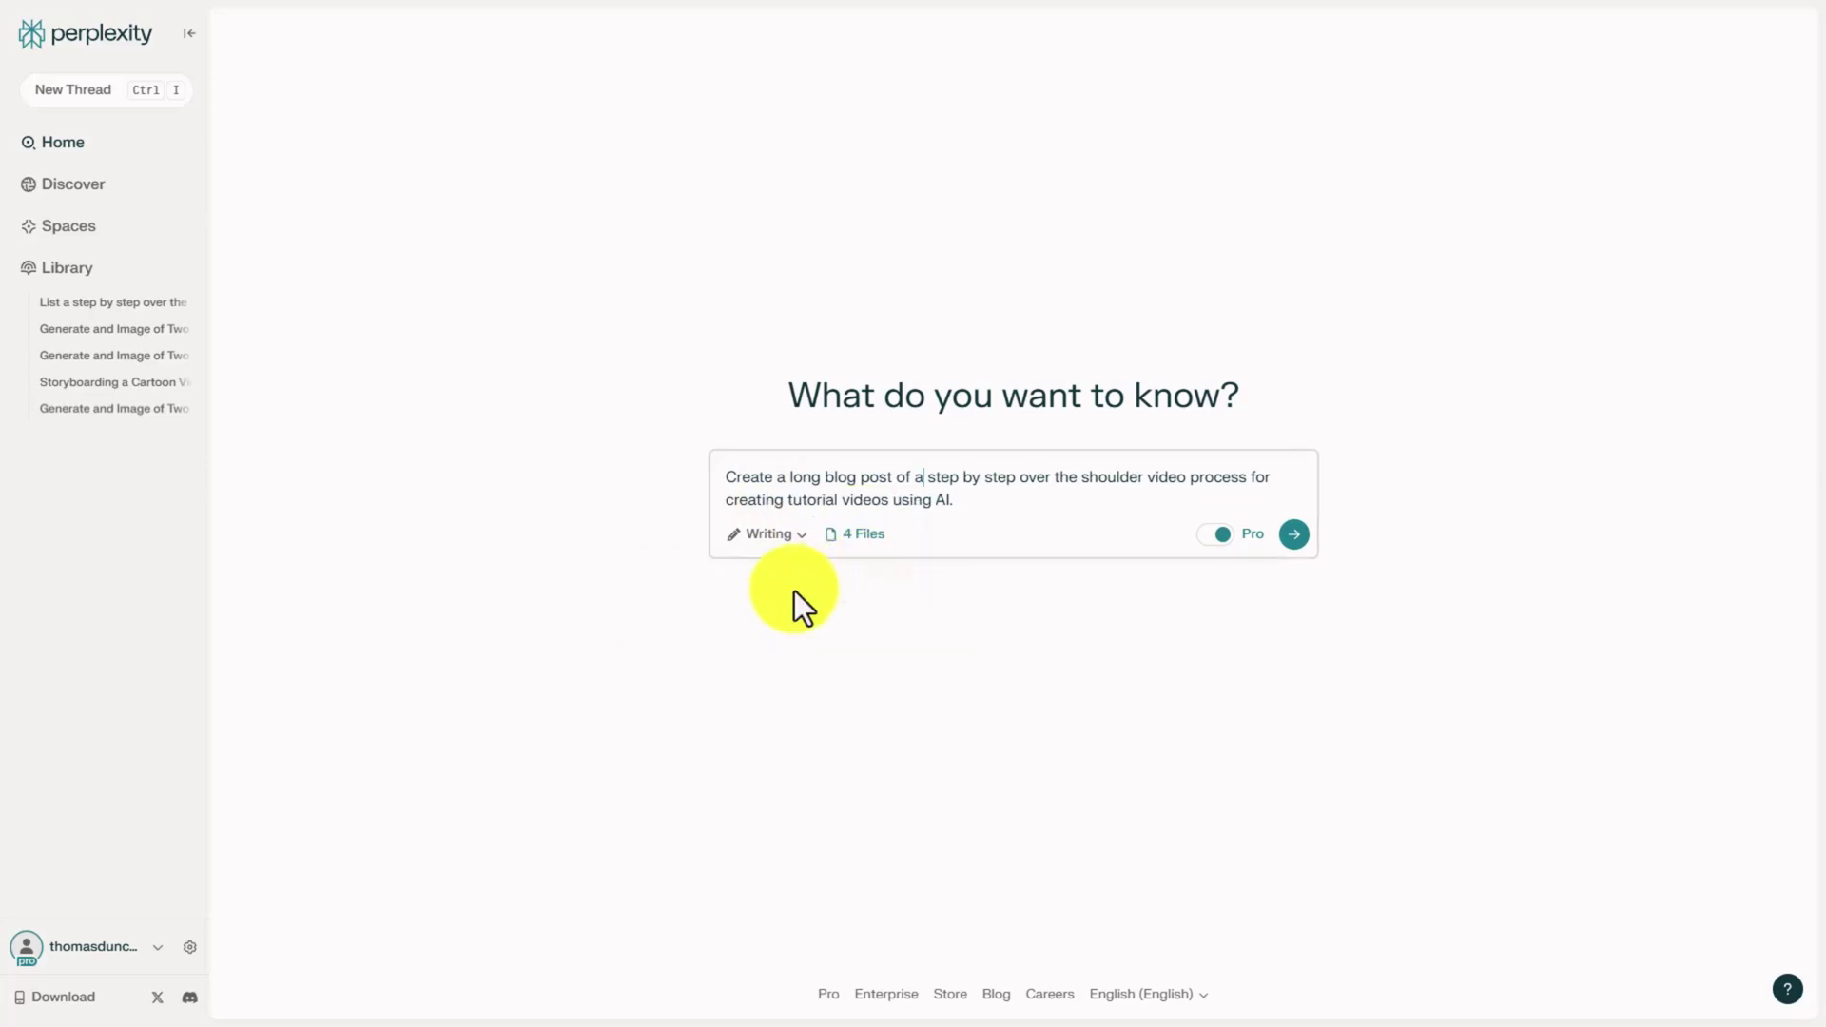
left_click(1295, 535)
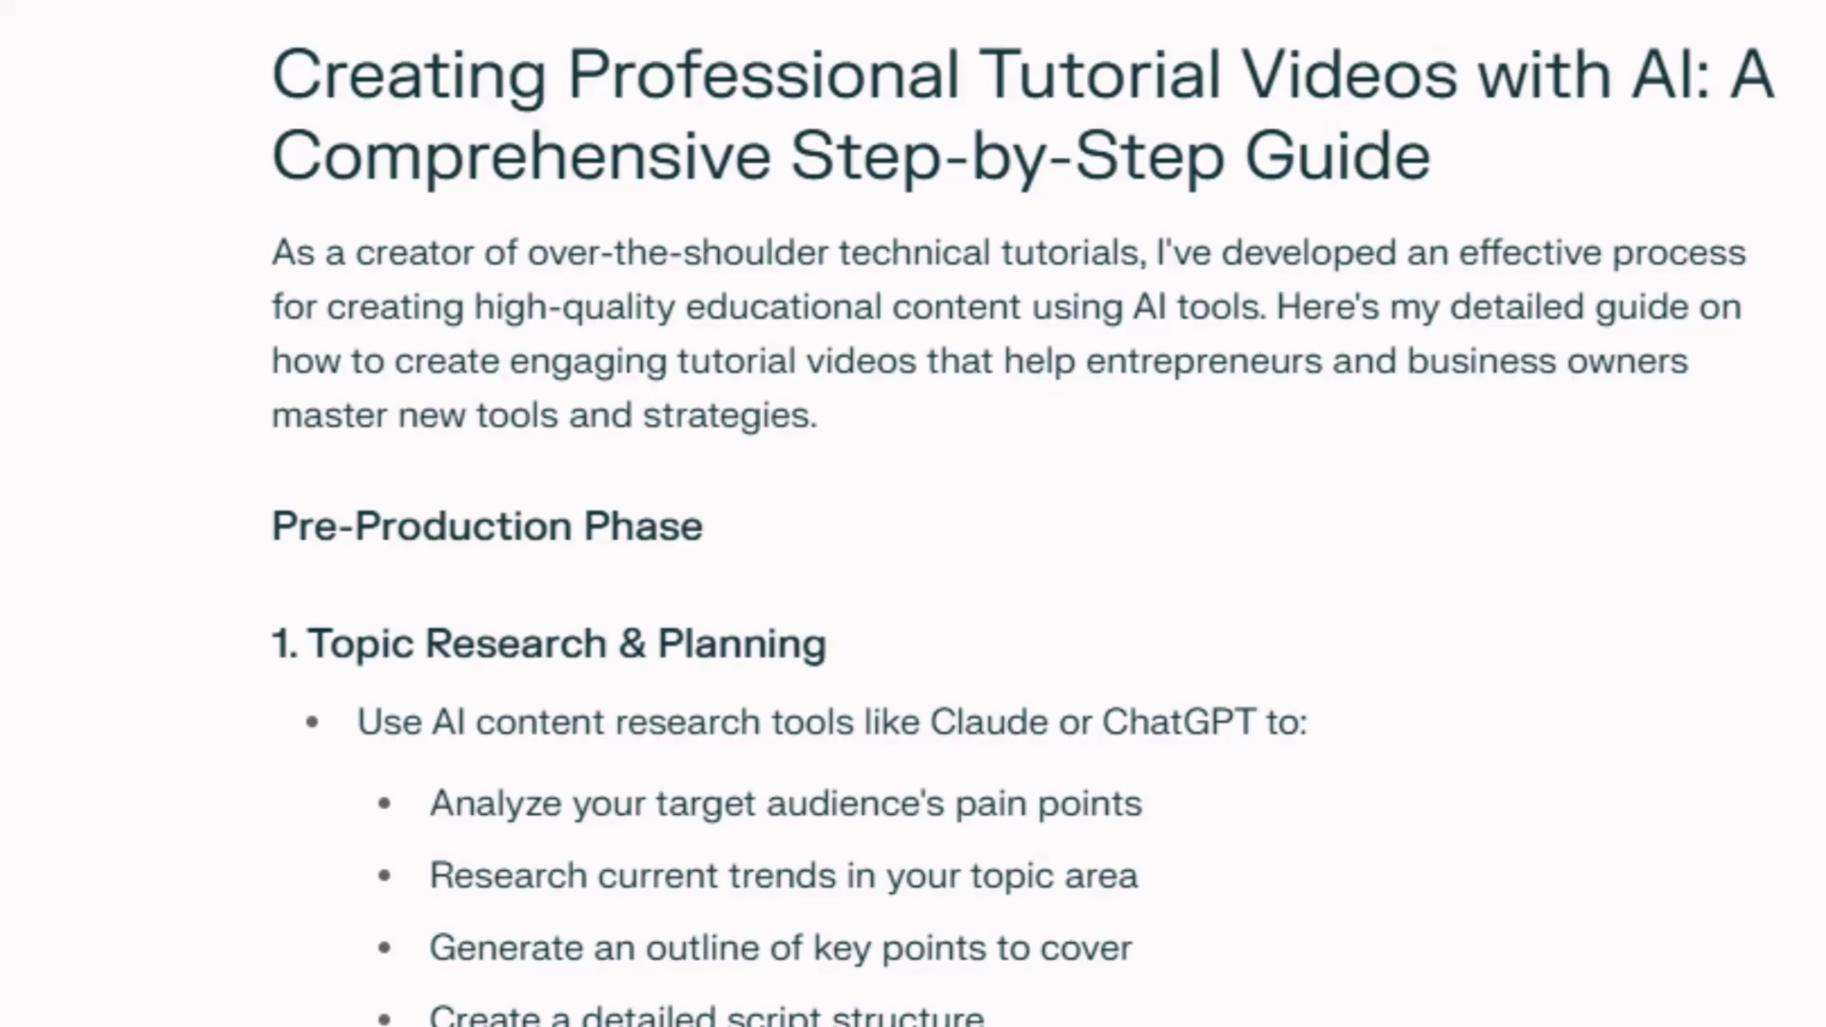
- Review the generated blog post, the models offered for rewriting it, and the follow-up answer written as a blog post
scroll(1298, 540, "down", 15)
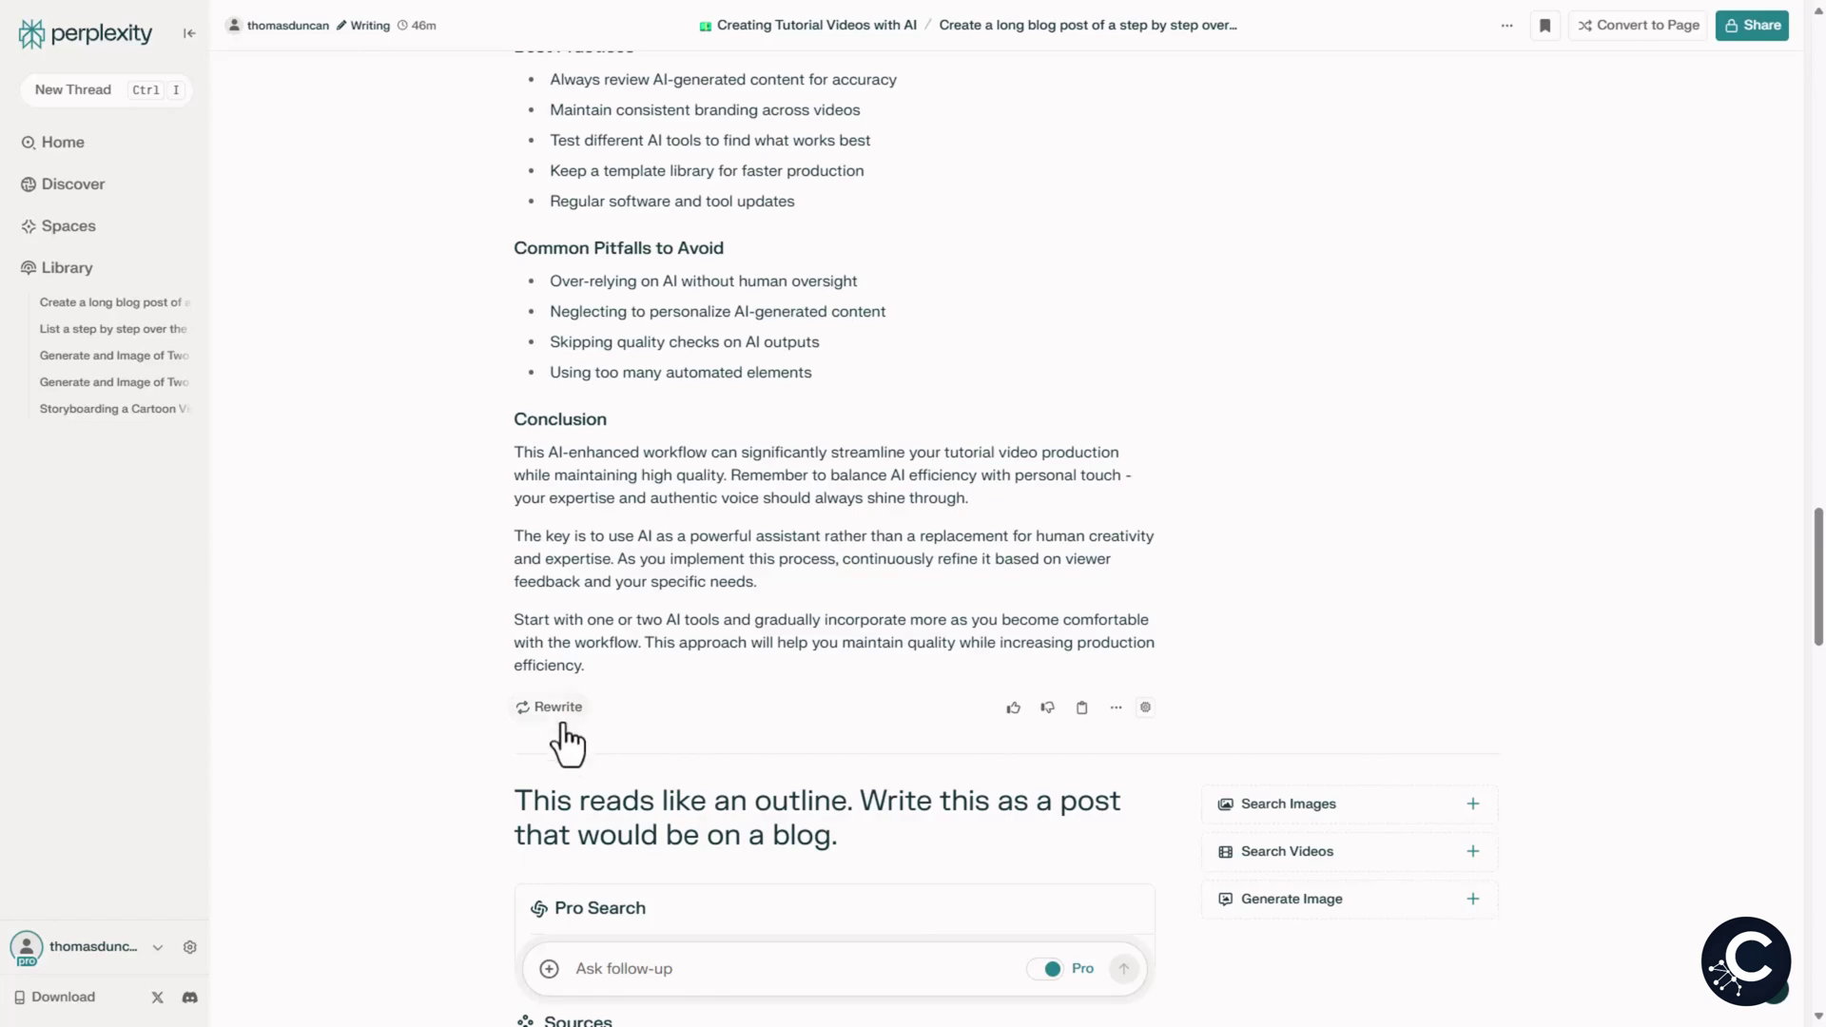
left_click(562, 720)
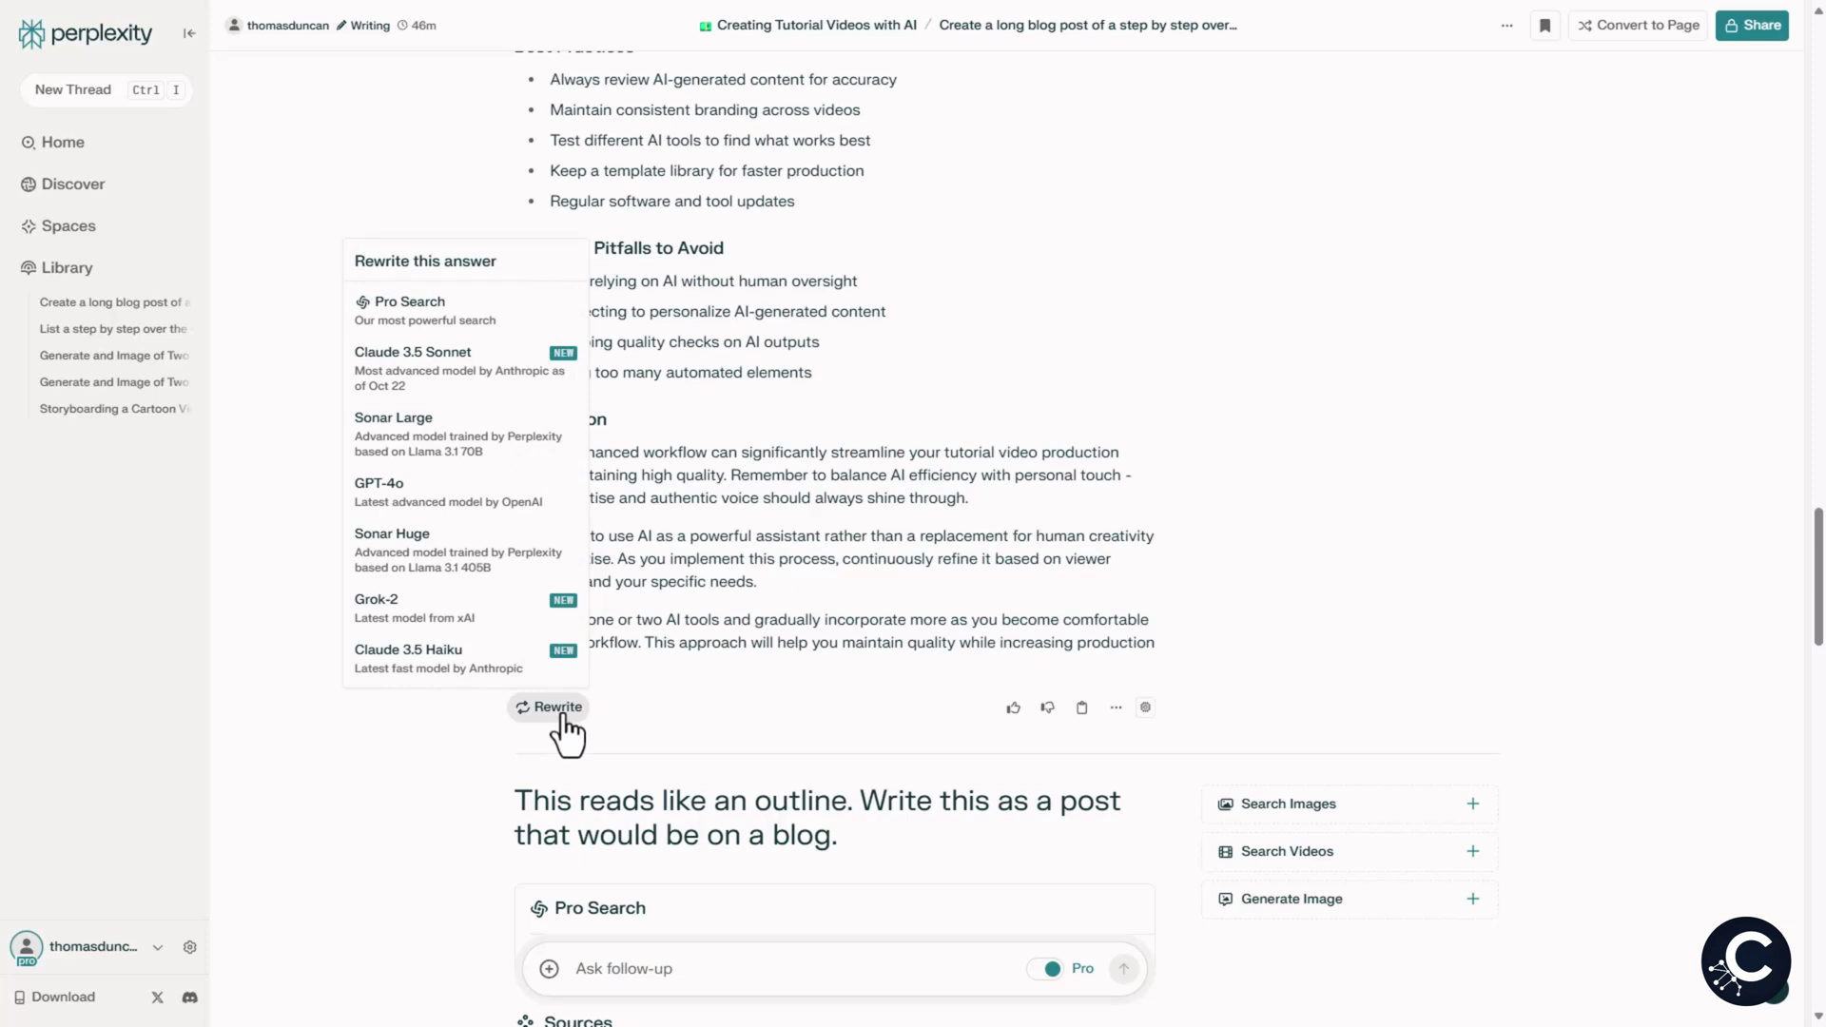
scroll(565, 728, "up", 3)
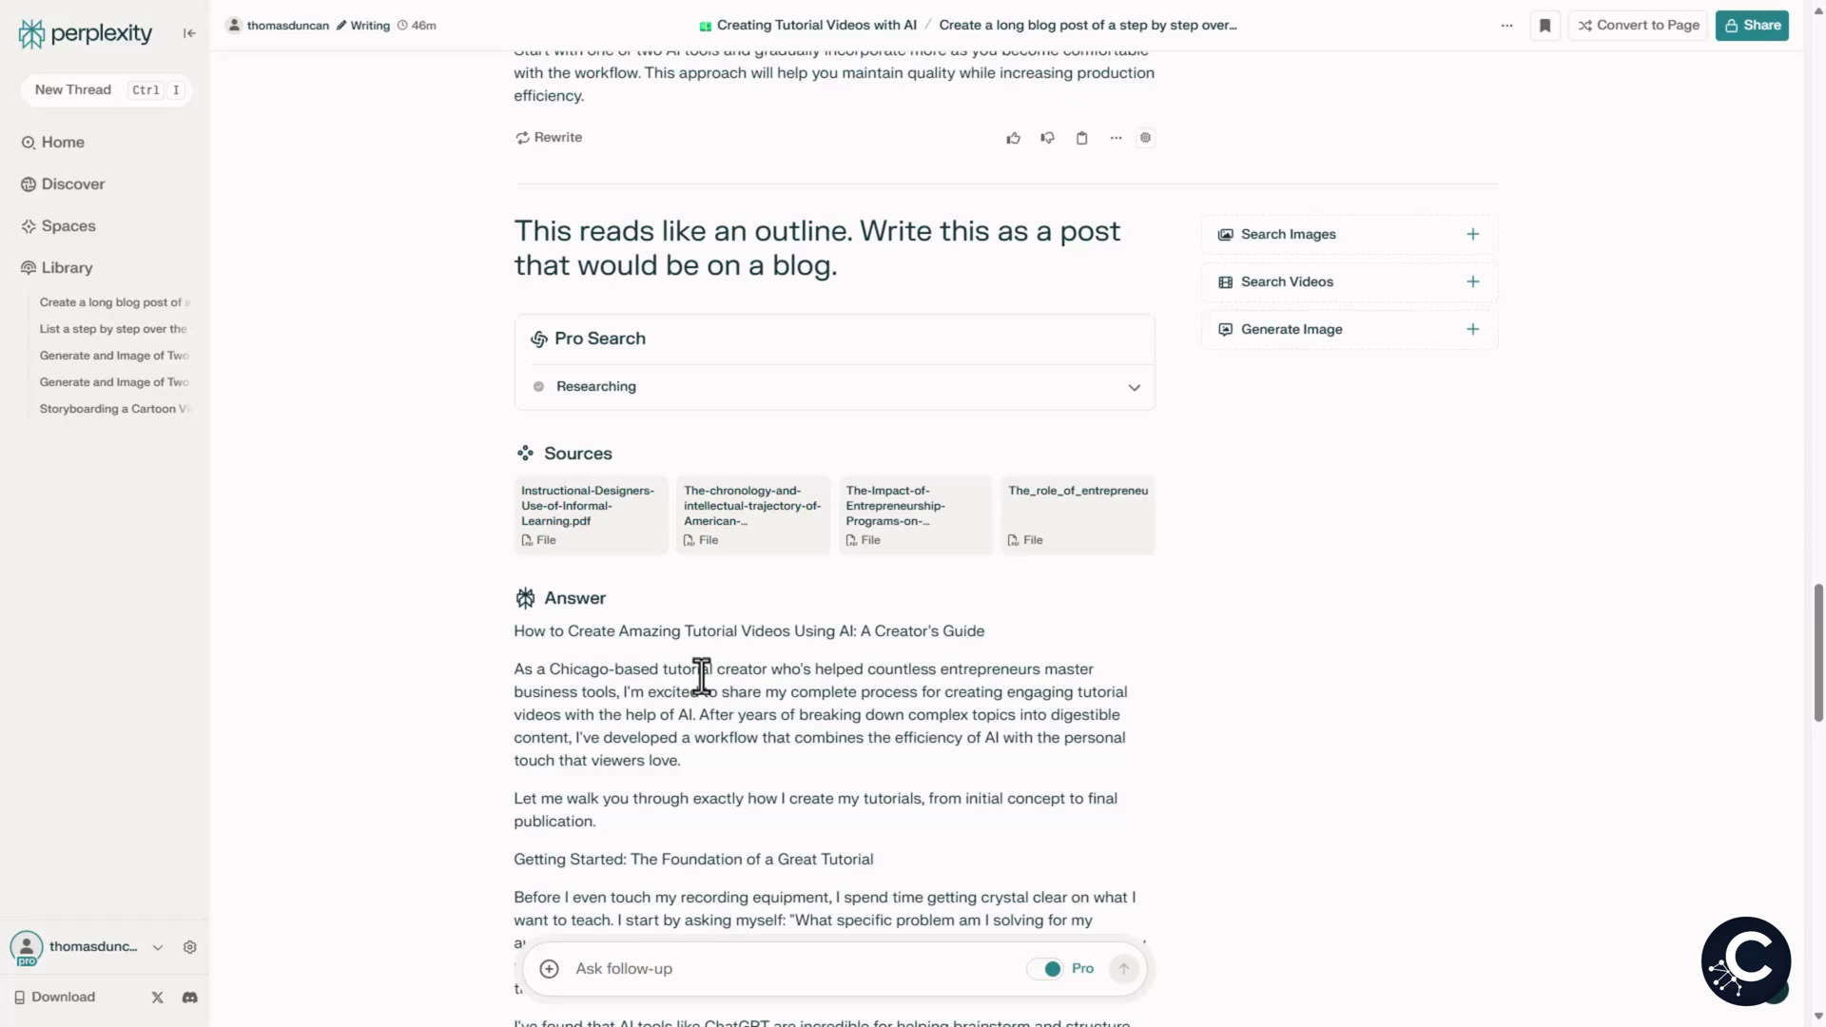
scroll(701, 676, "down", 15)
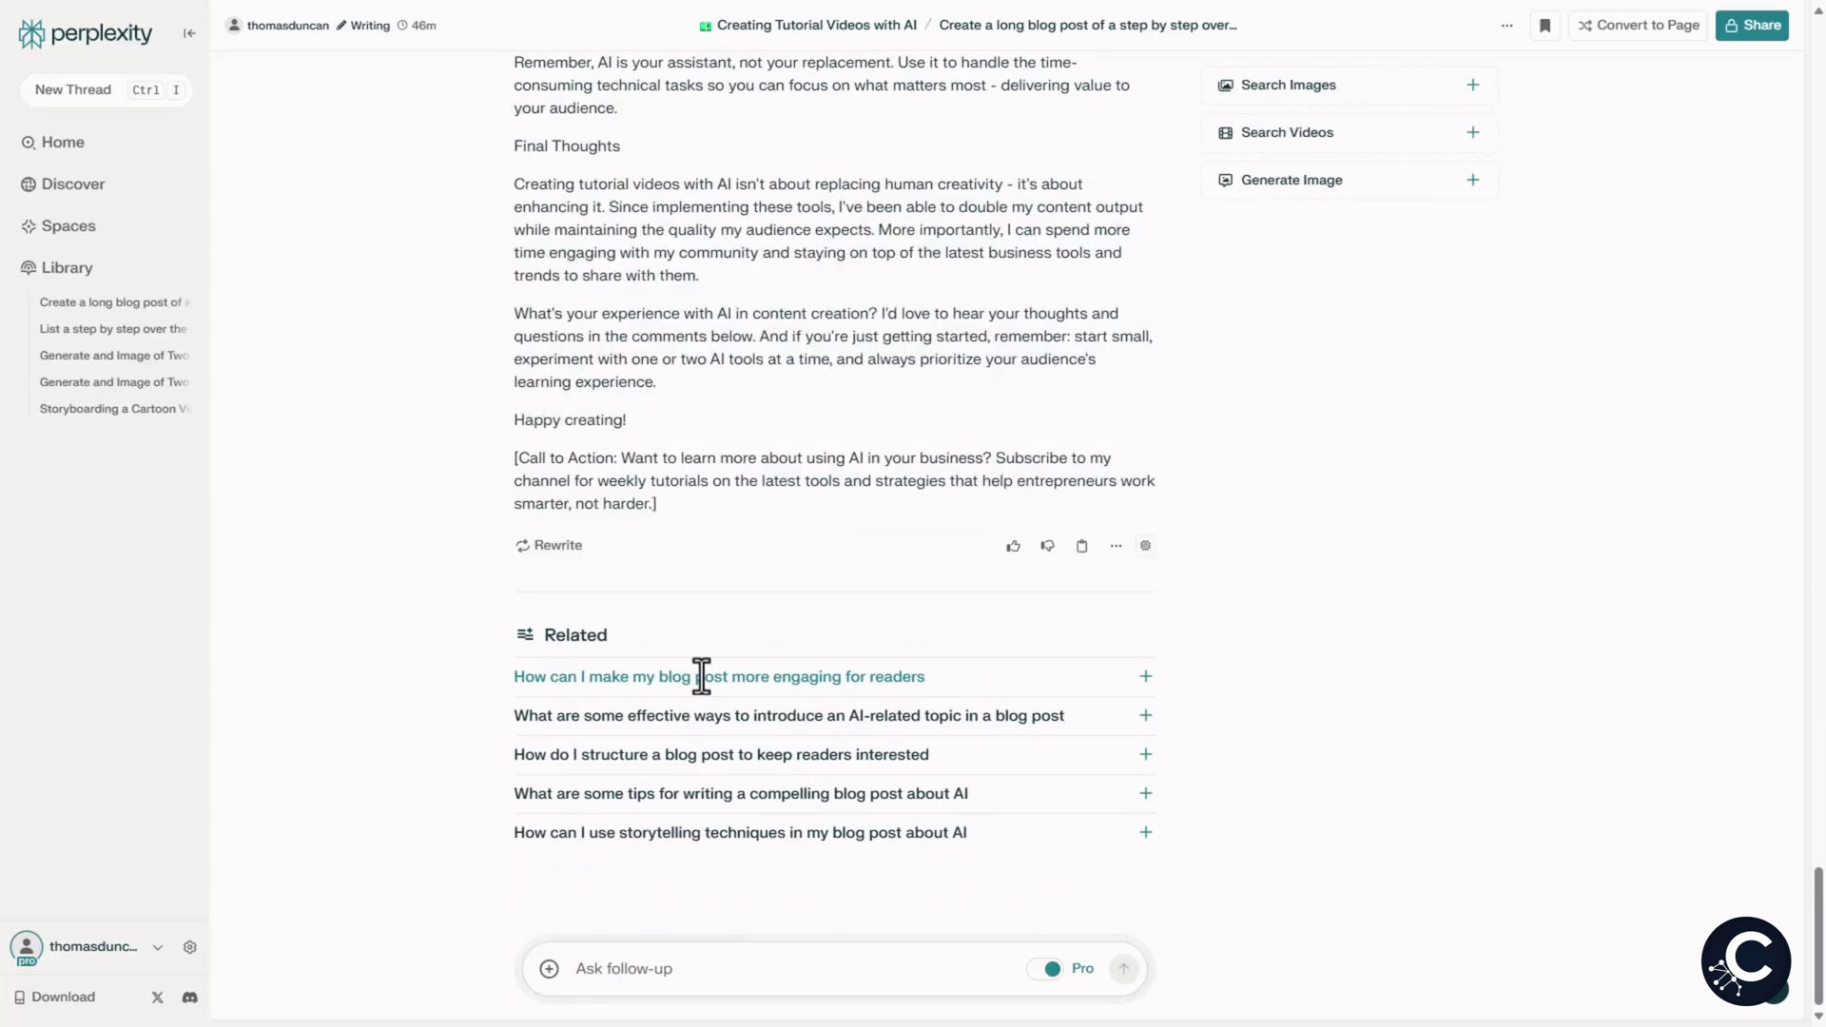
- In the Creating Tutorial Videos with AI Space, submit the same long blog post prompt with only Space Files as the source
key("alt+Left")
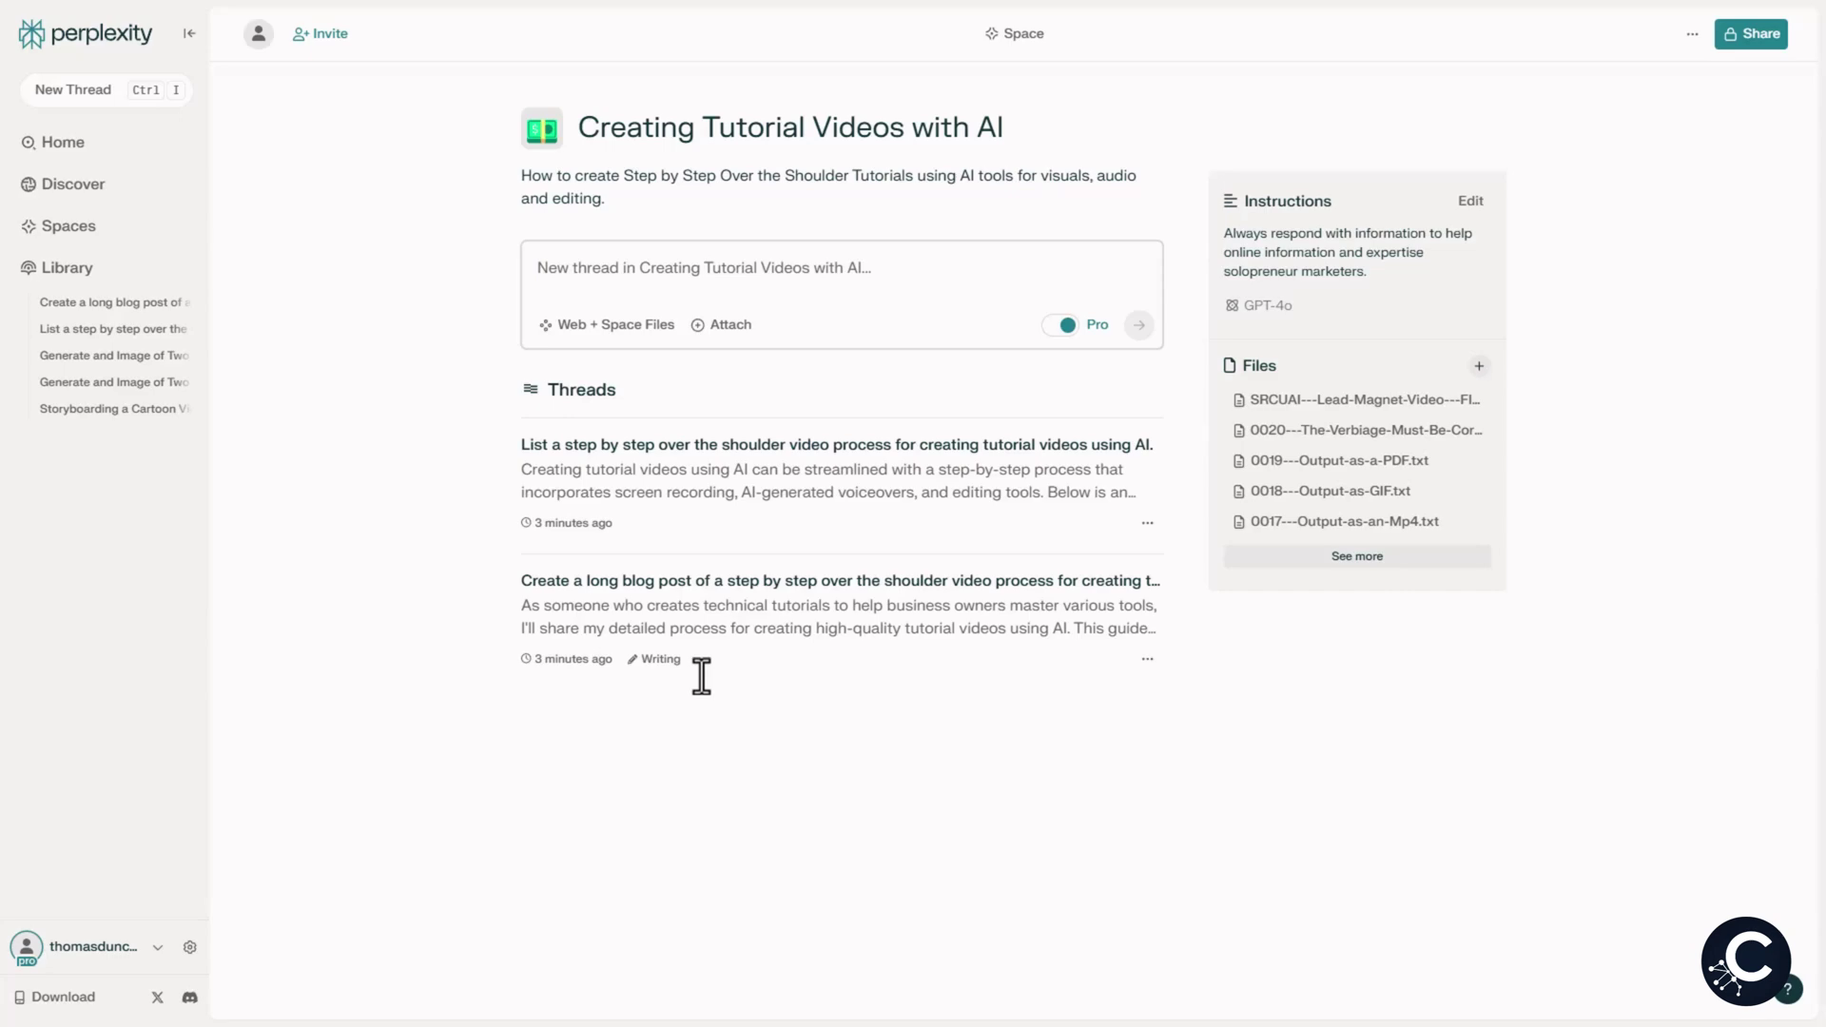
type("Create a long blog post of a step by step over the shoulder video process for creating tutorial videos using AI.")
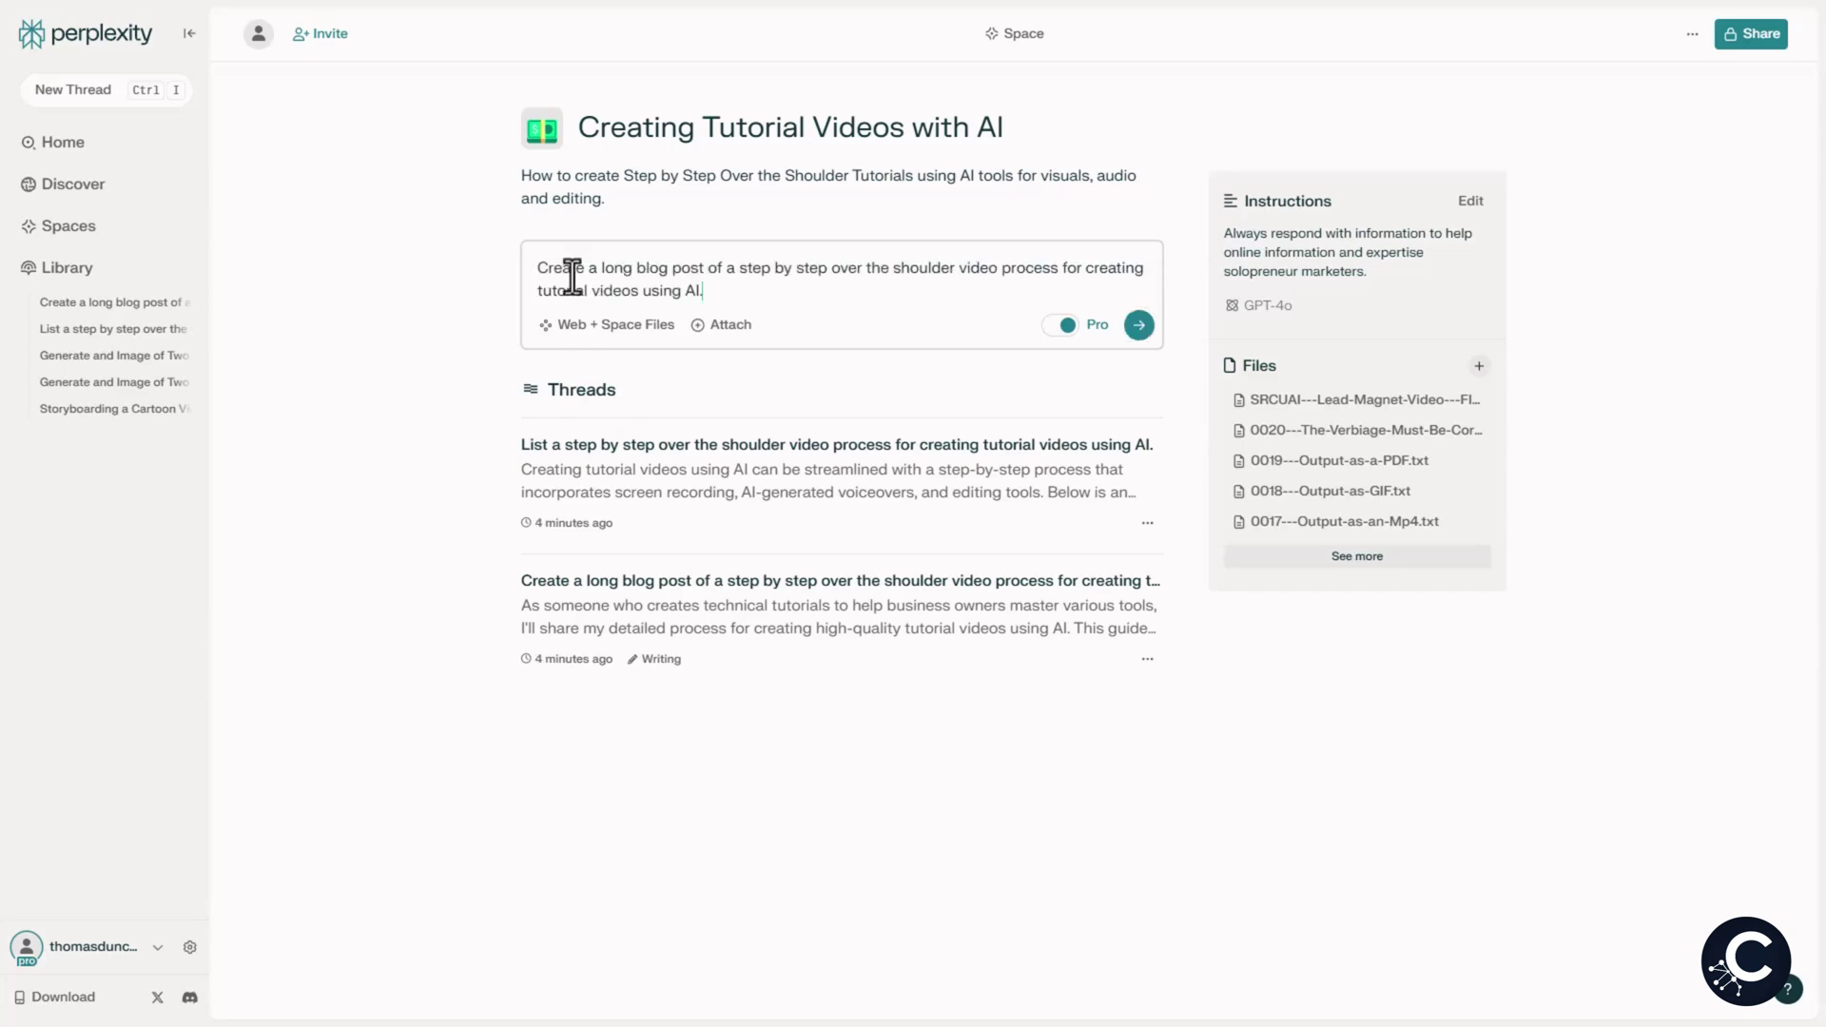
left_click(602, 328)
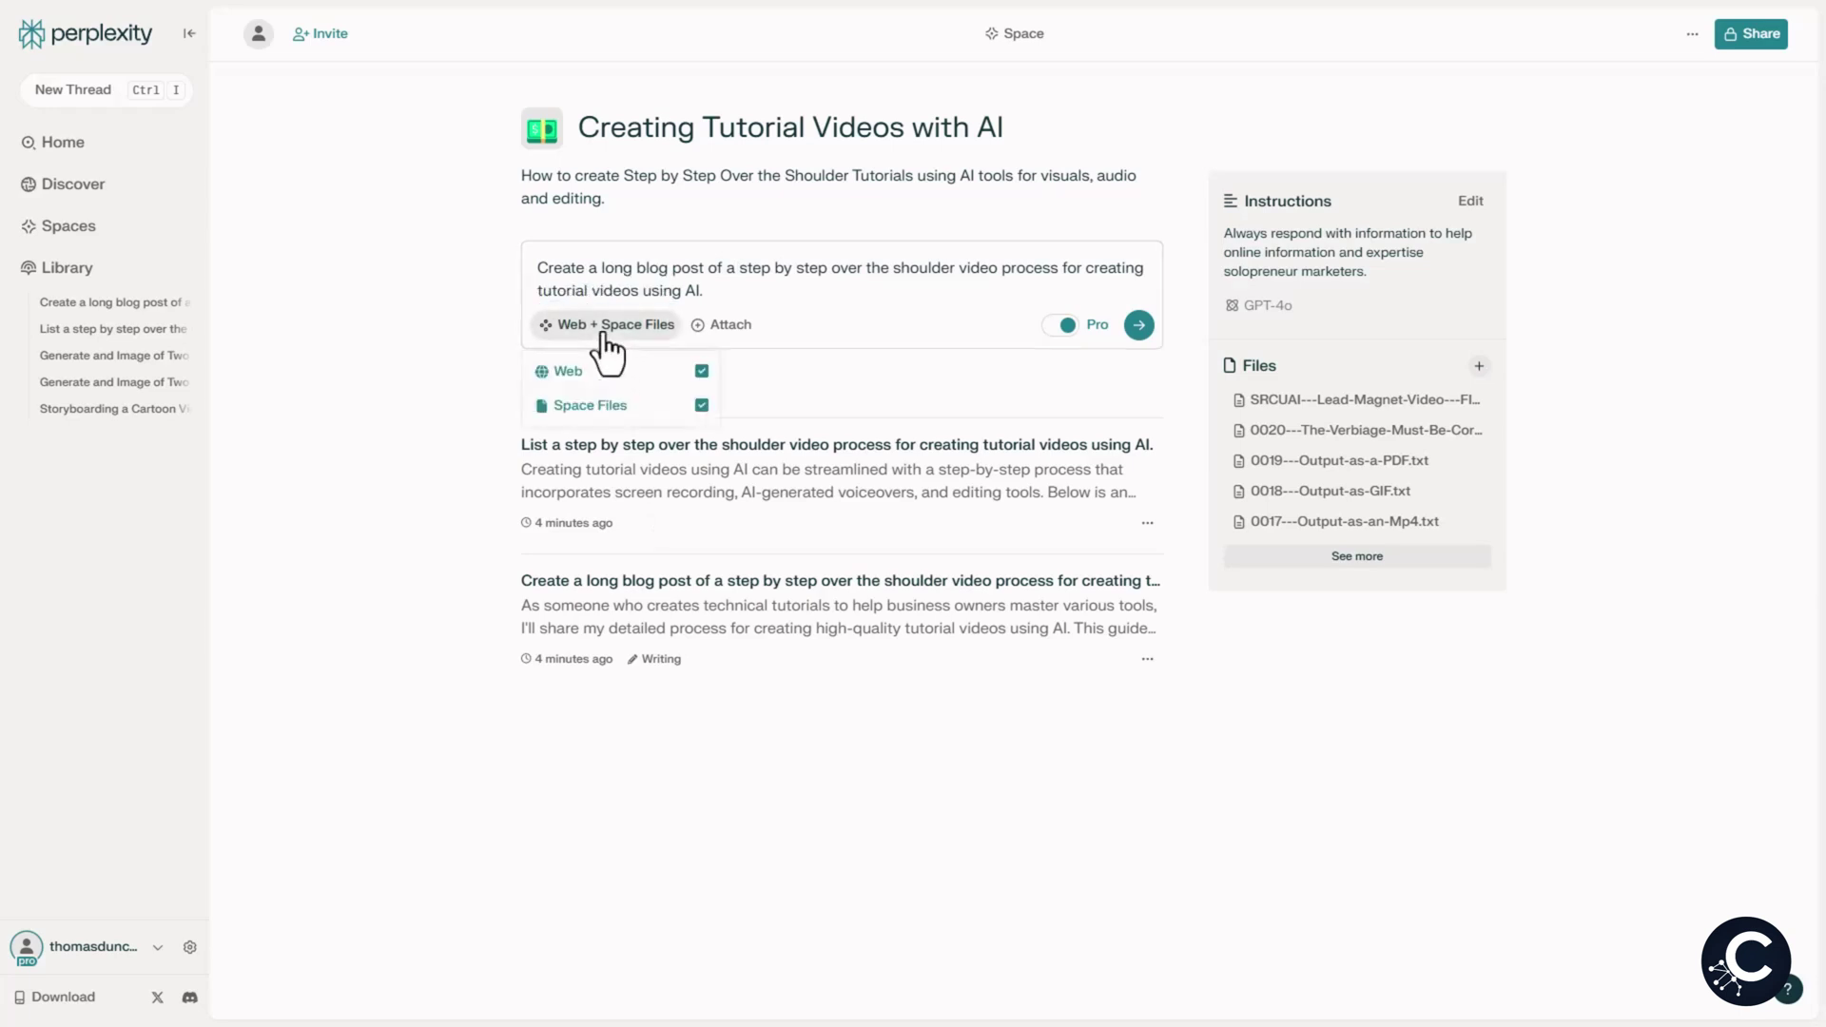
left_click(701, 372)
left_click(793, 390)
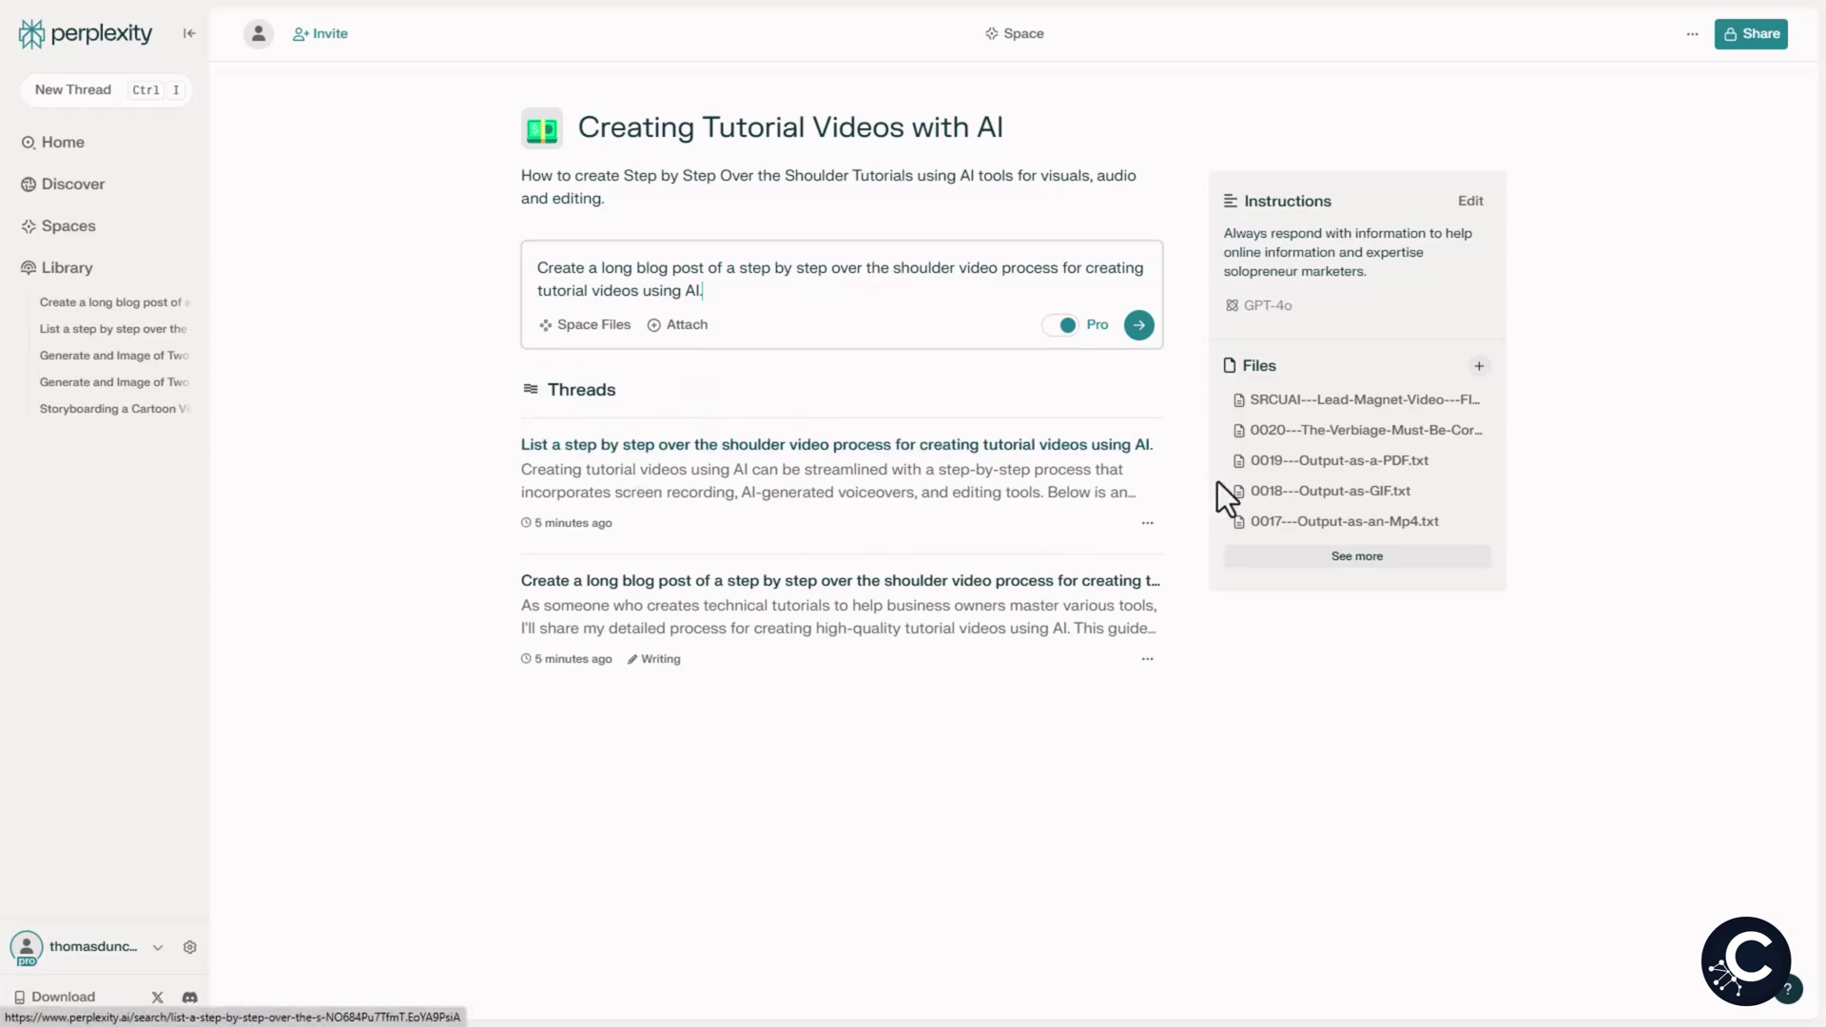
left_click(1138, 325)
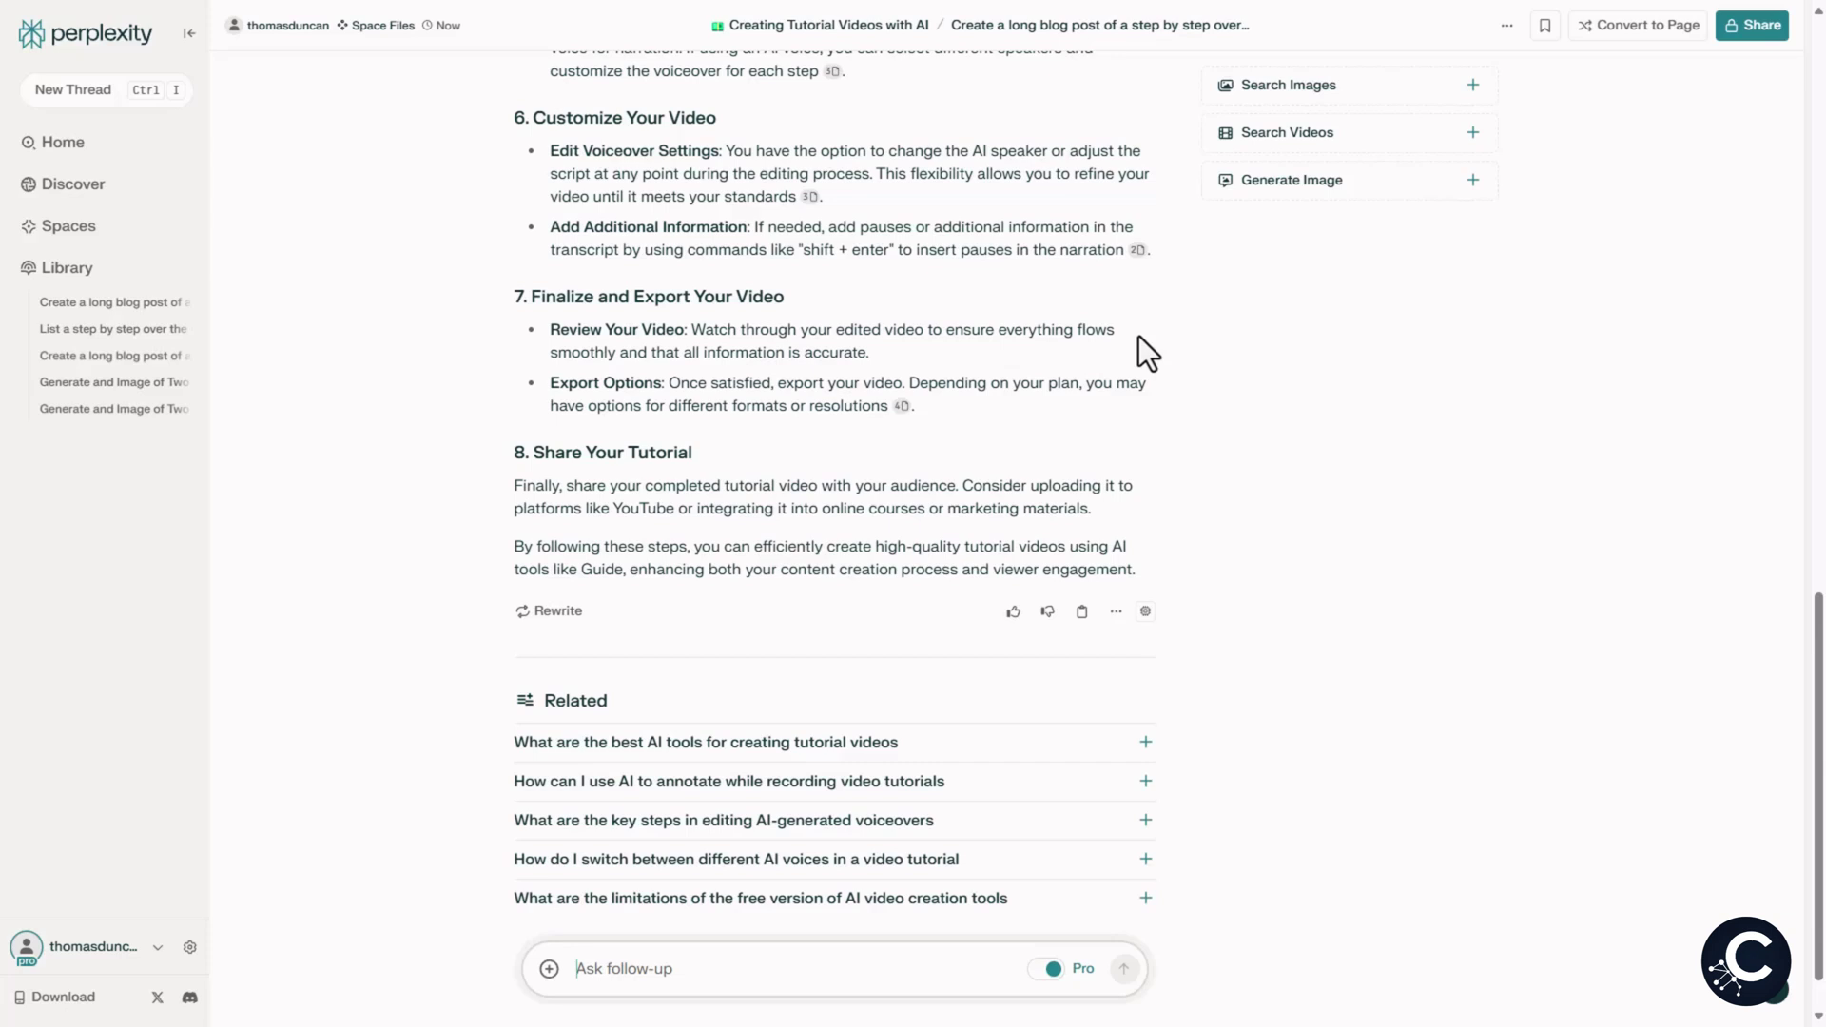
- Submit the follow-up "The application is spelled Guidde at Guidde.com Please rewrite based on this fact."
type("The application is spelled Guidde at Guidde.com  Please rewrite based on this fact.")
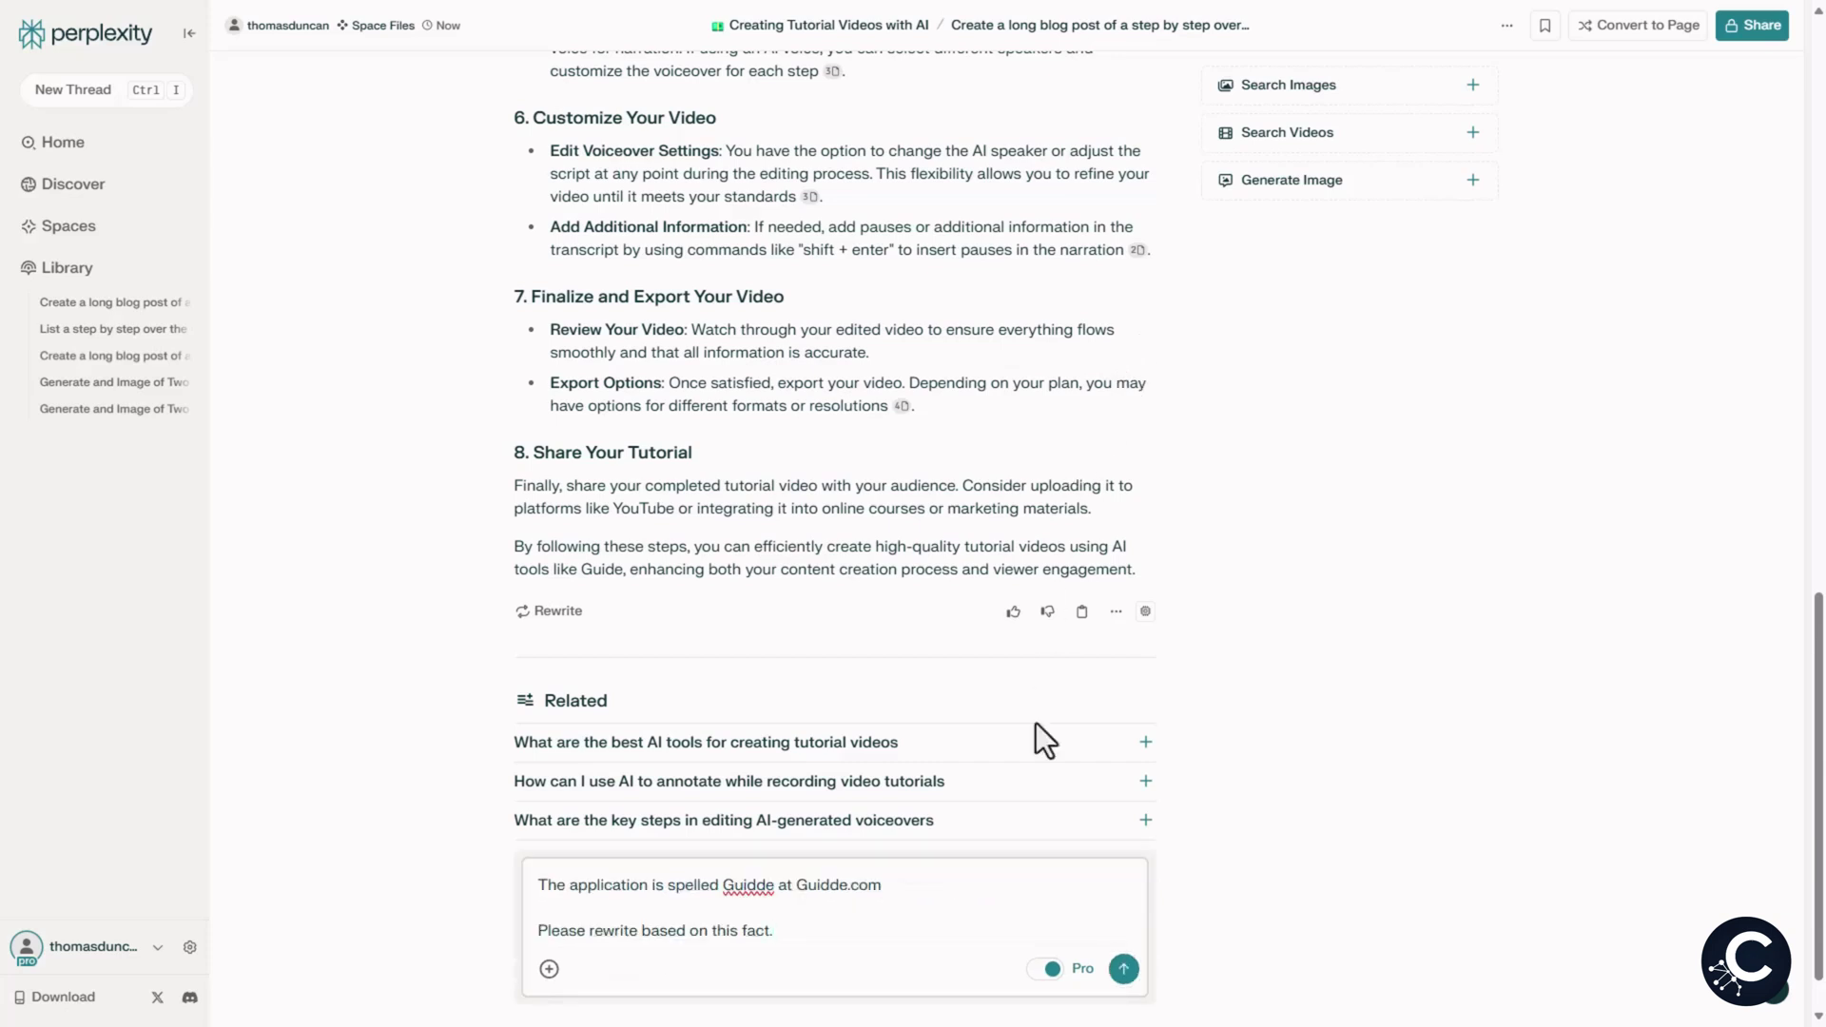
left_click(1123, 970)
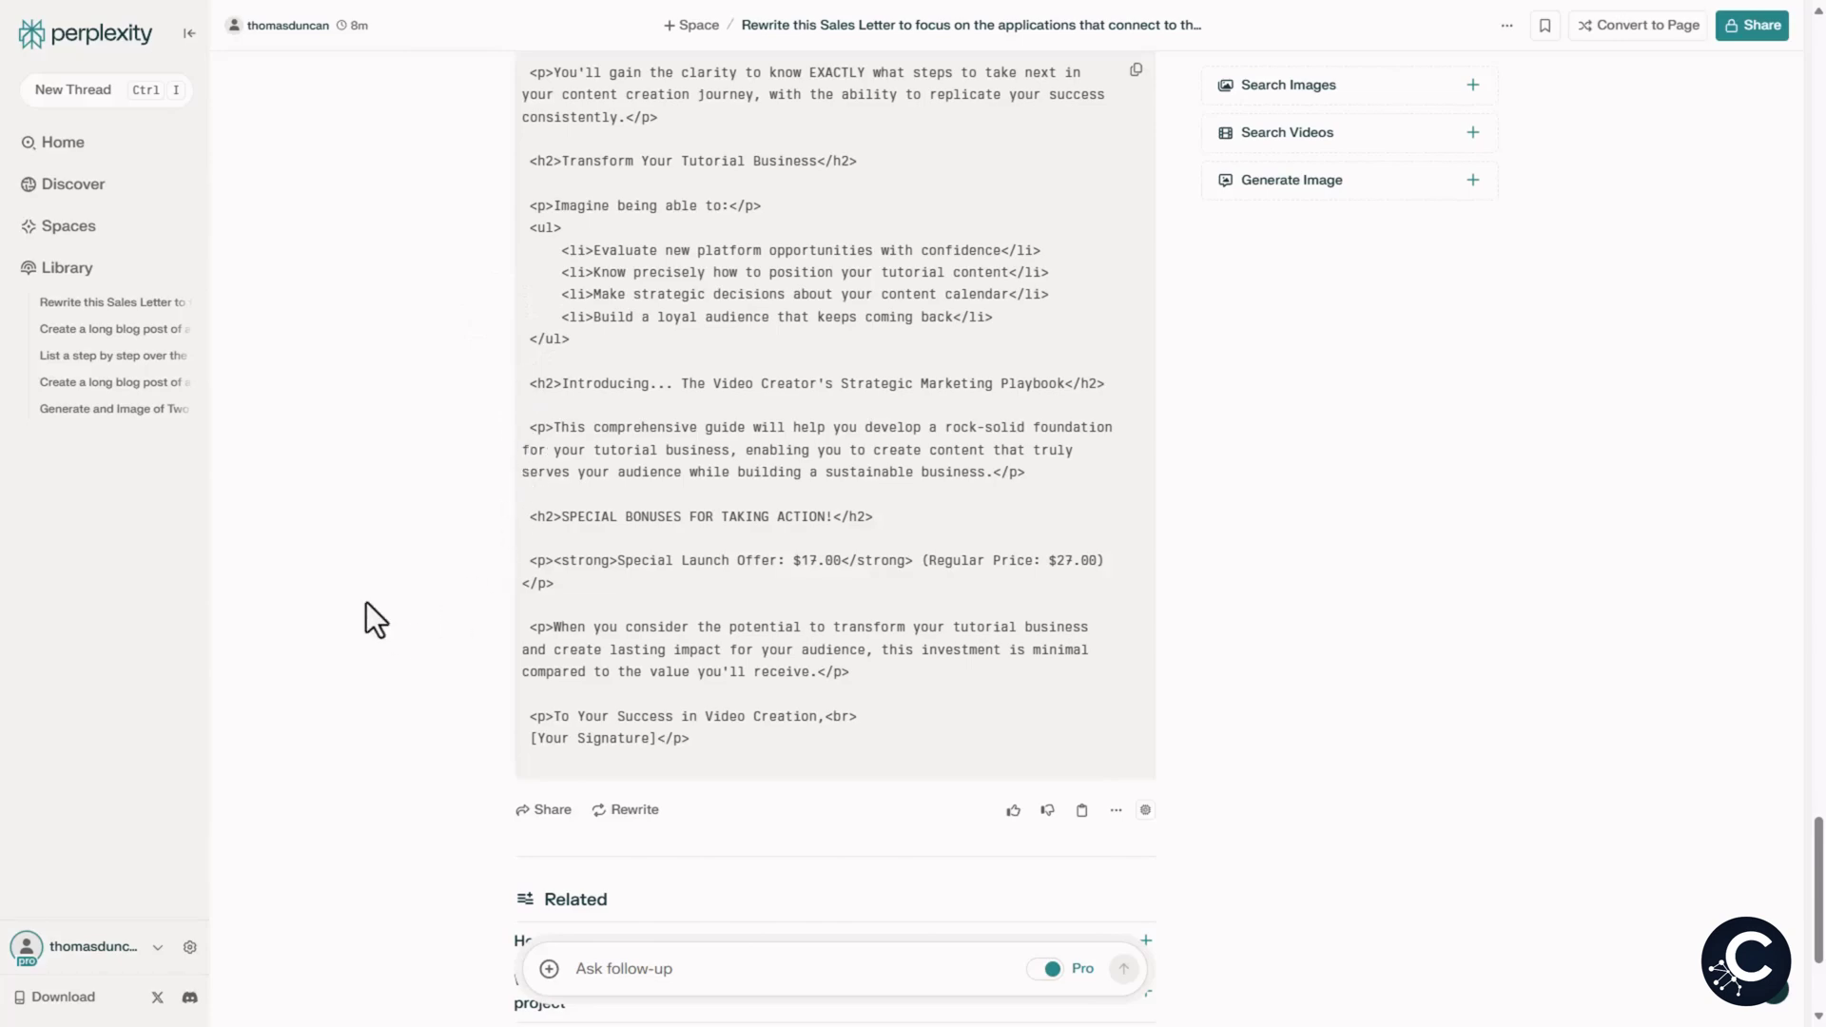
- Switch the account to Incognito mode and return to the home page
left_click(158, 951)
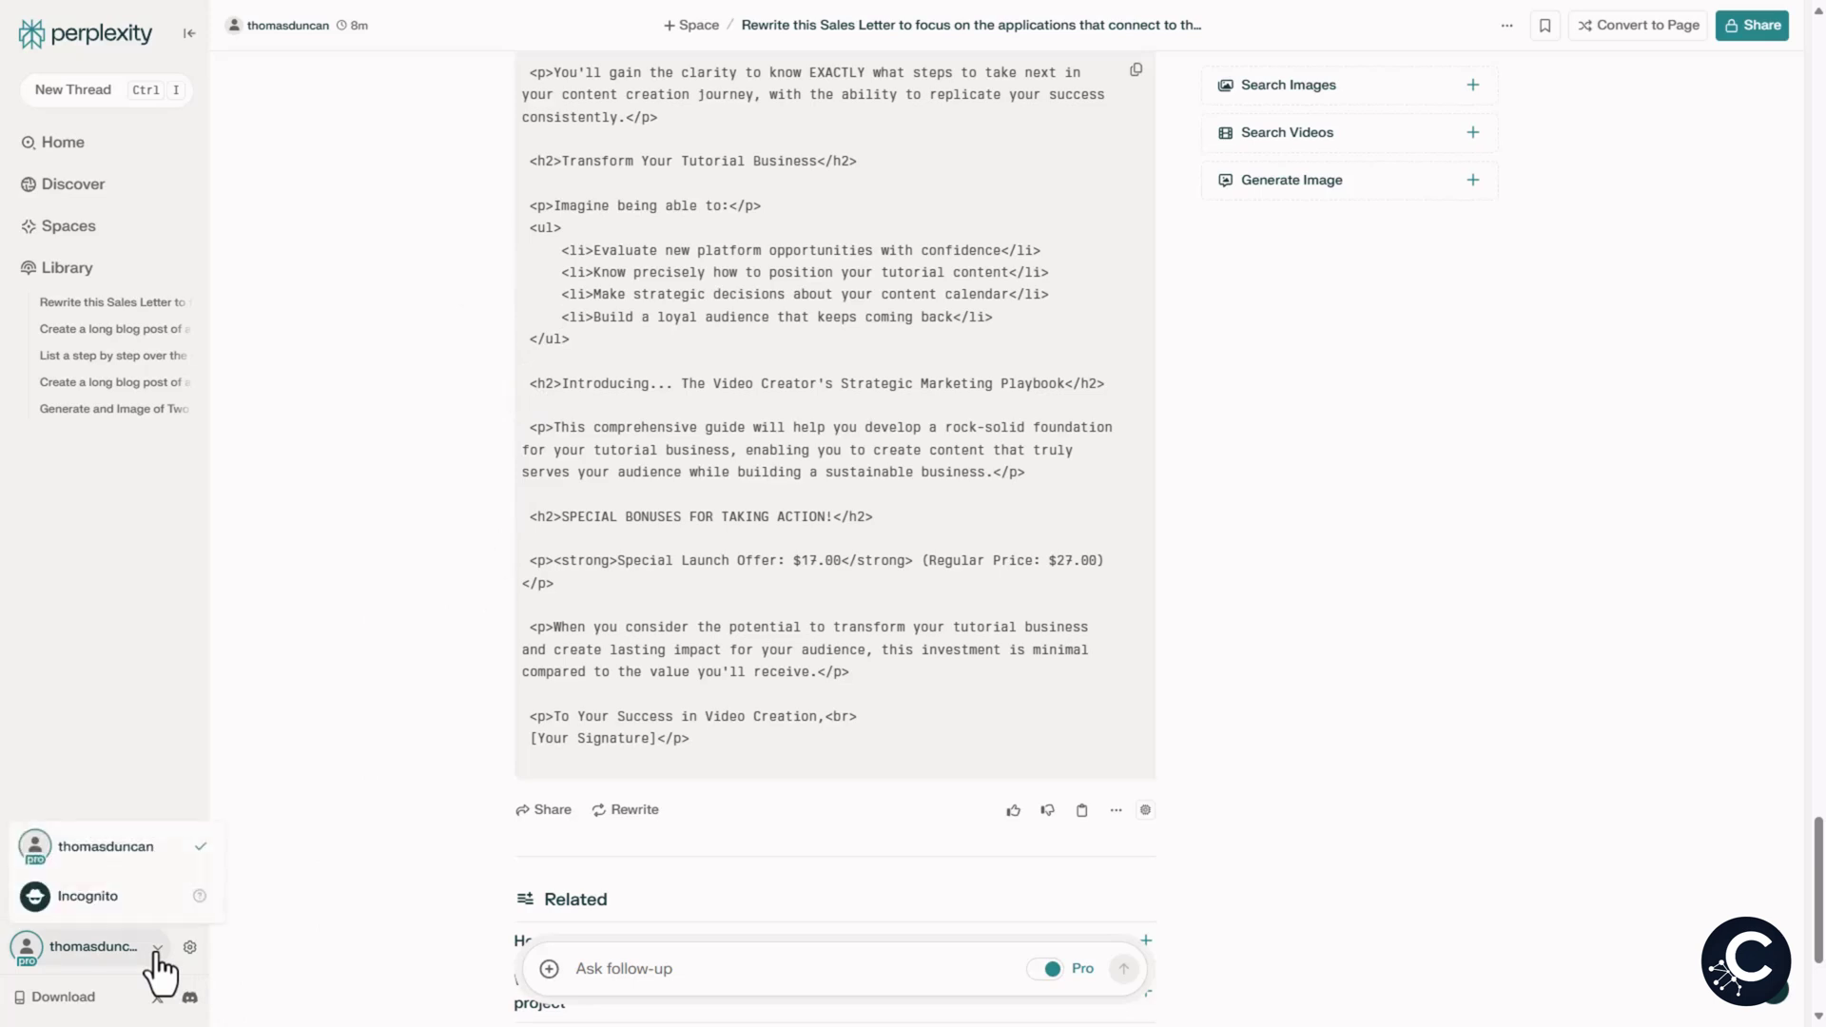
left_click(108, 910)
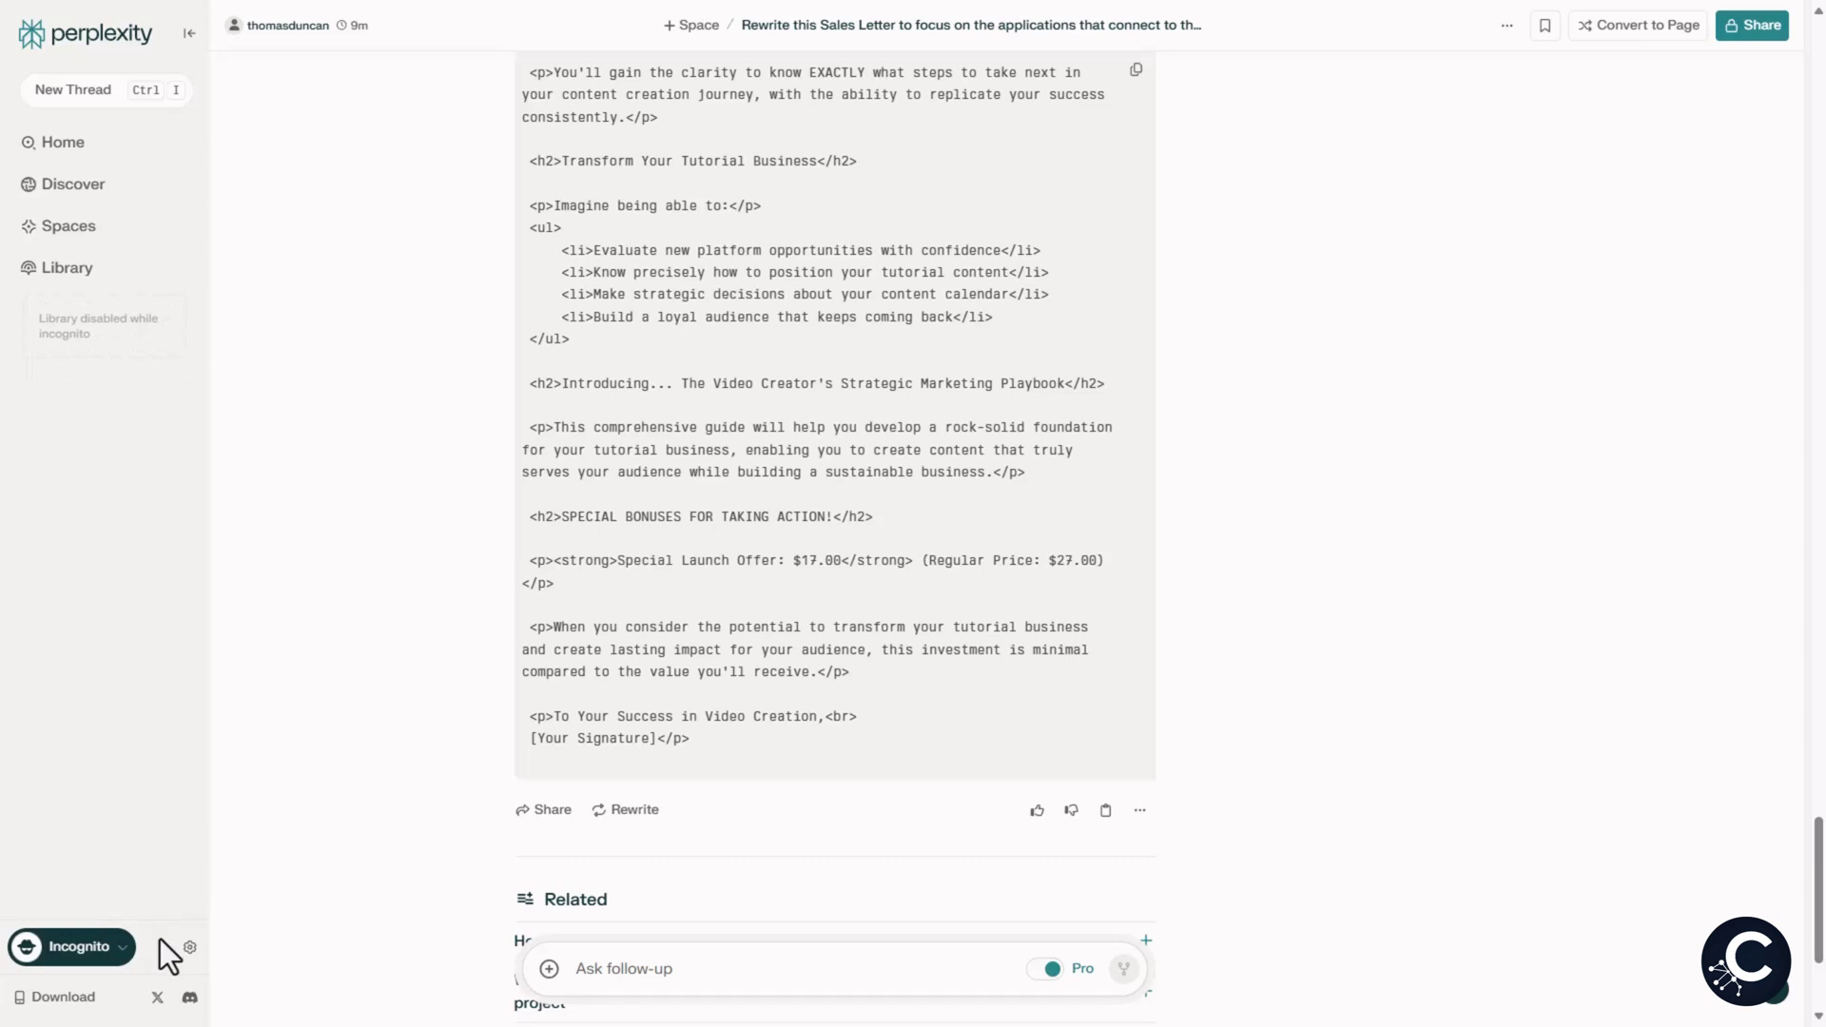
left_click(80, 159)
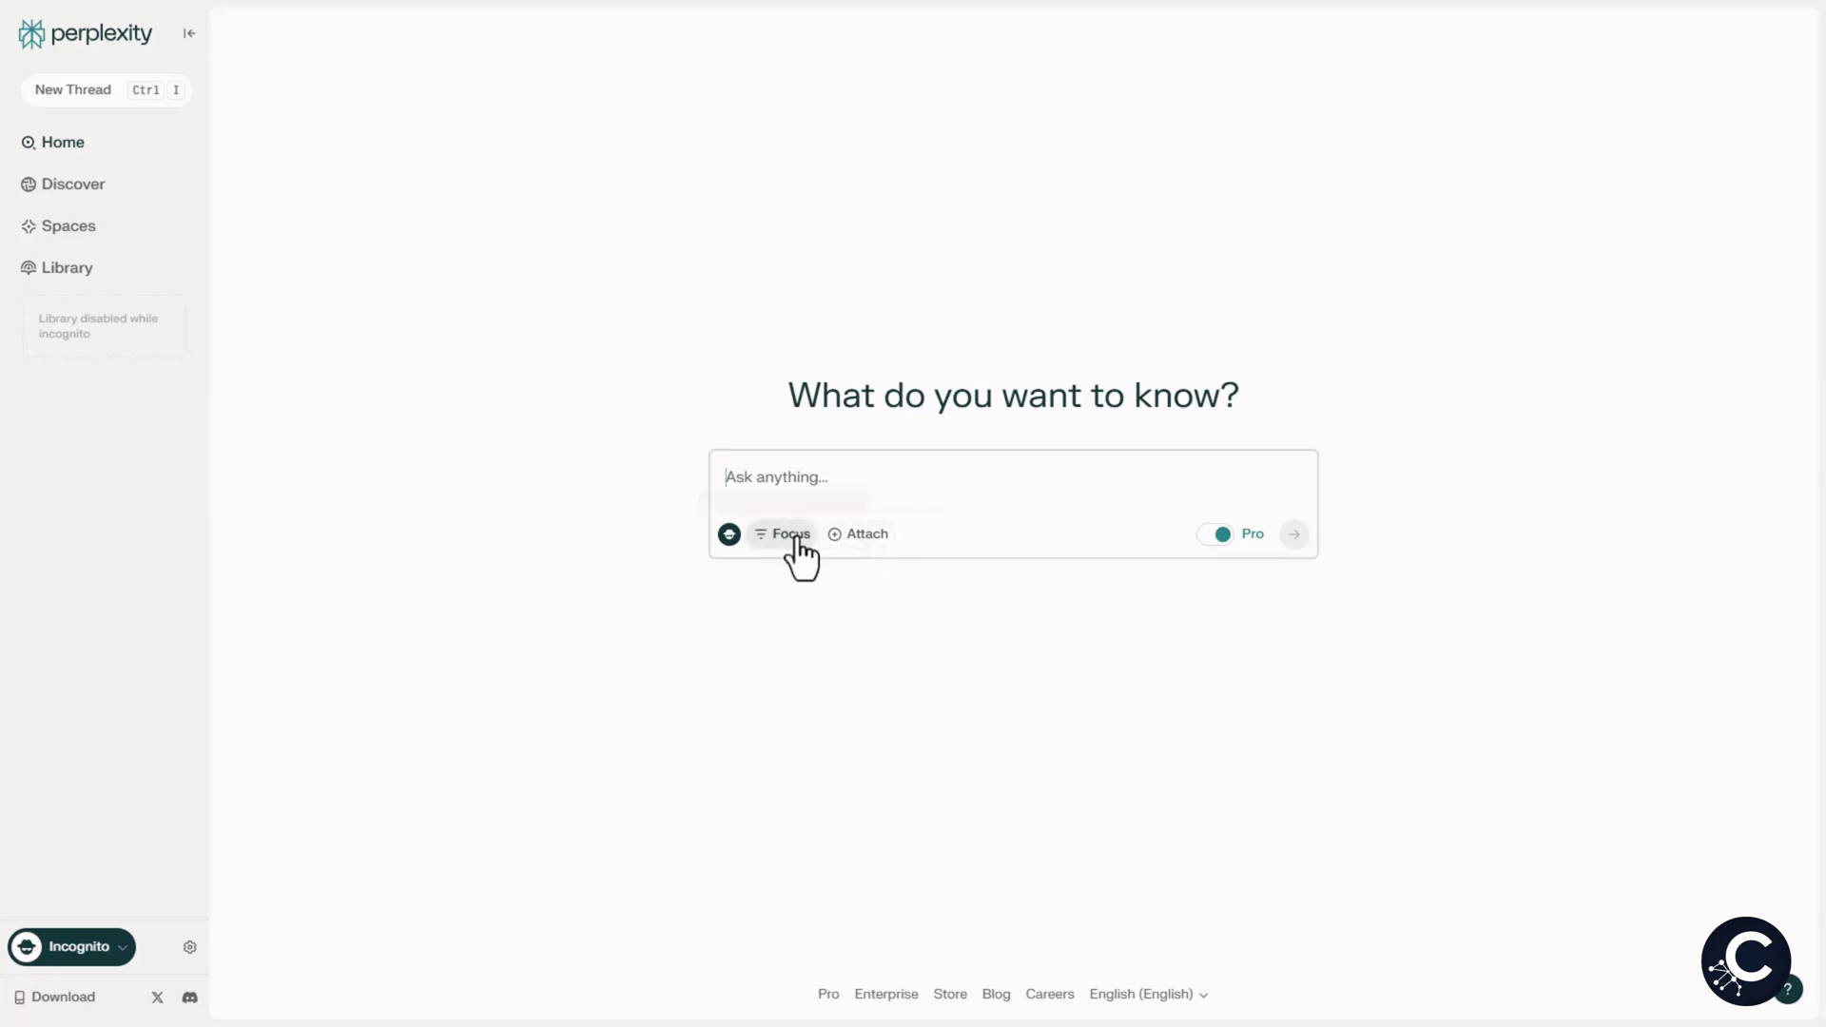
- Submit "Write a long blog post on how guidde.com can be used to create effective video tutorials." with Writing focus
left_click(795, 535)
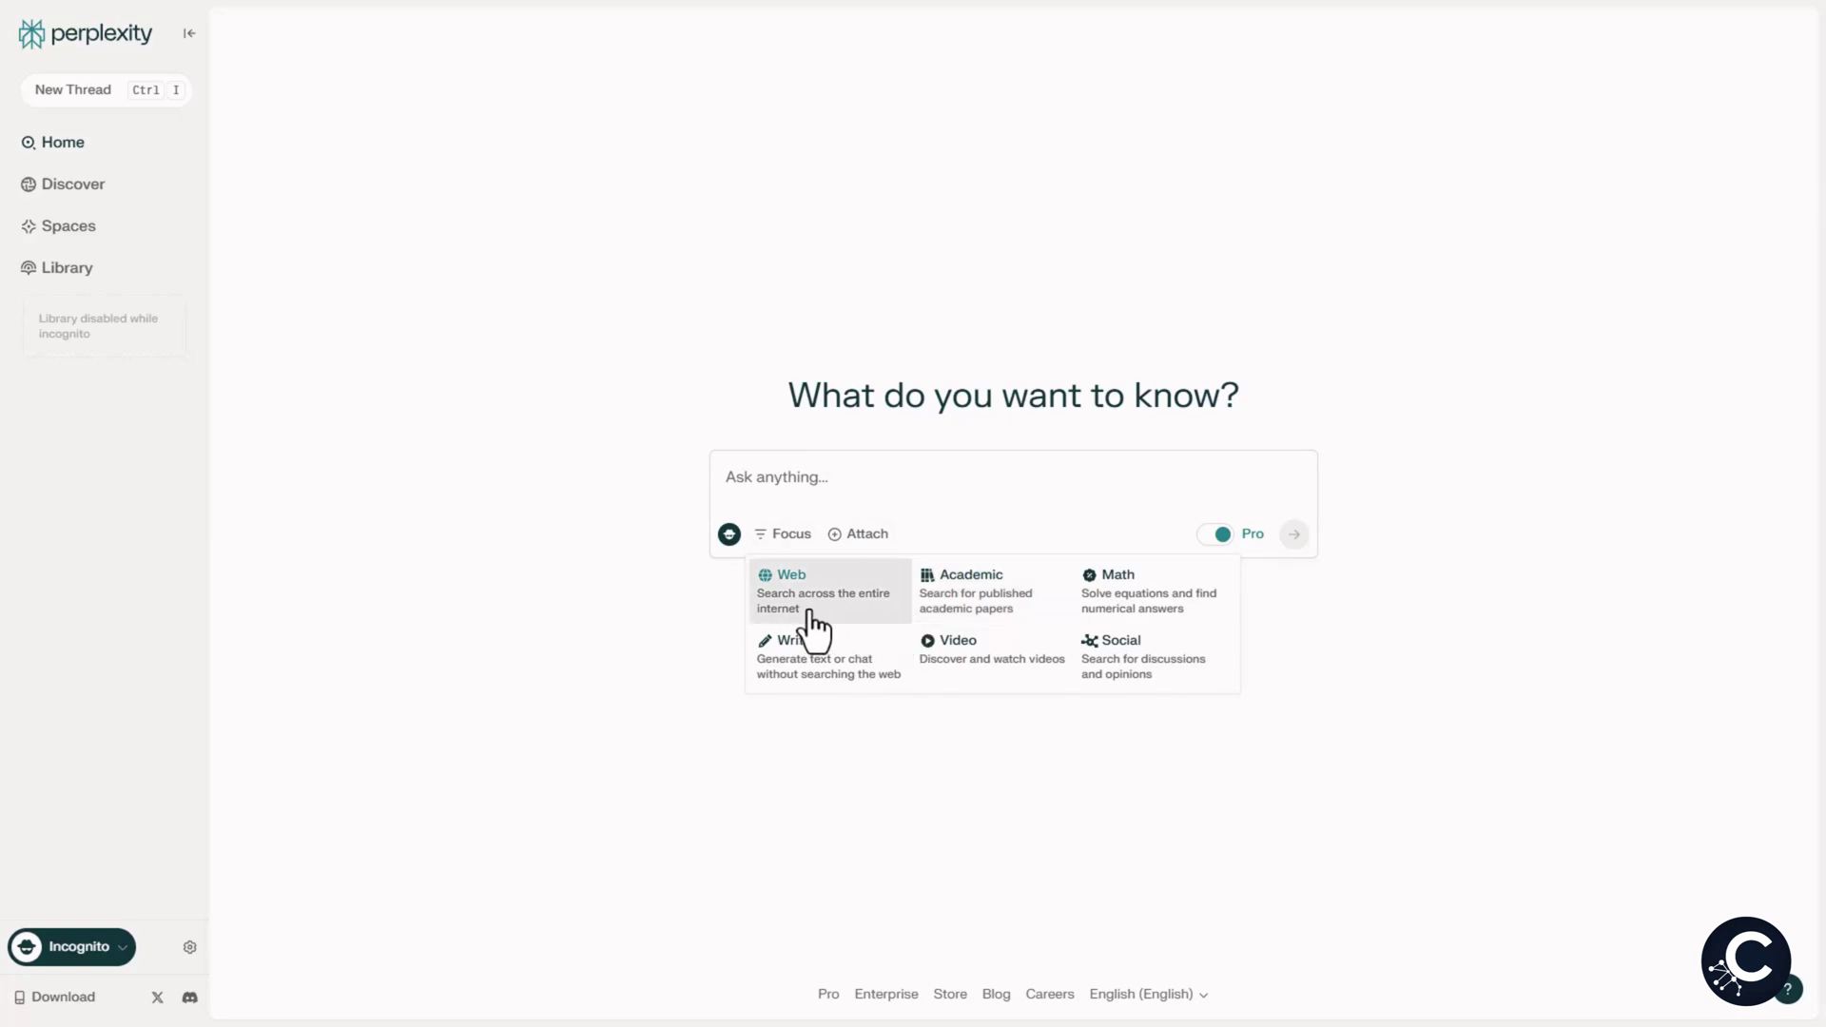
left_click(833, 677)
type("Write a long blog post on how guidde.com can be used to create effective video tutorials.")
left_click(1291, 546)
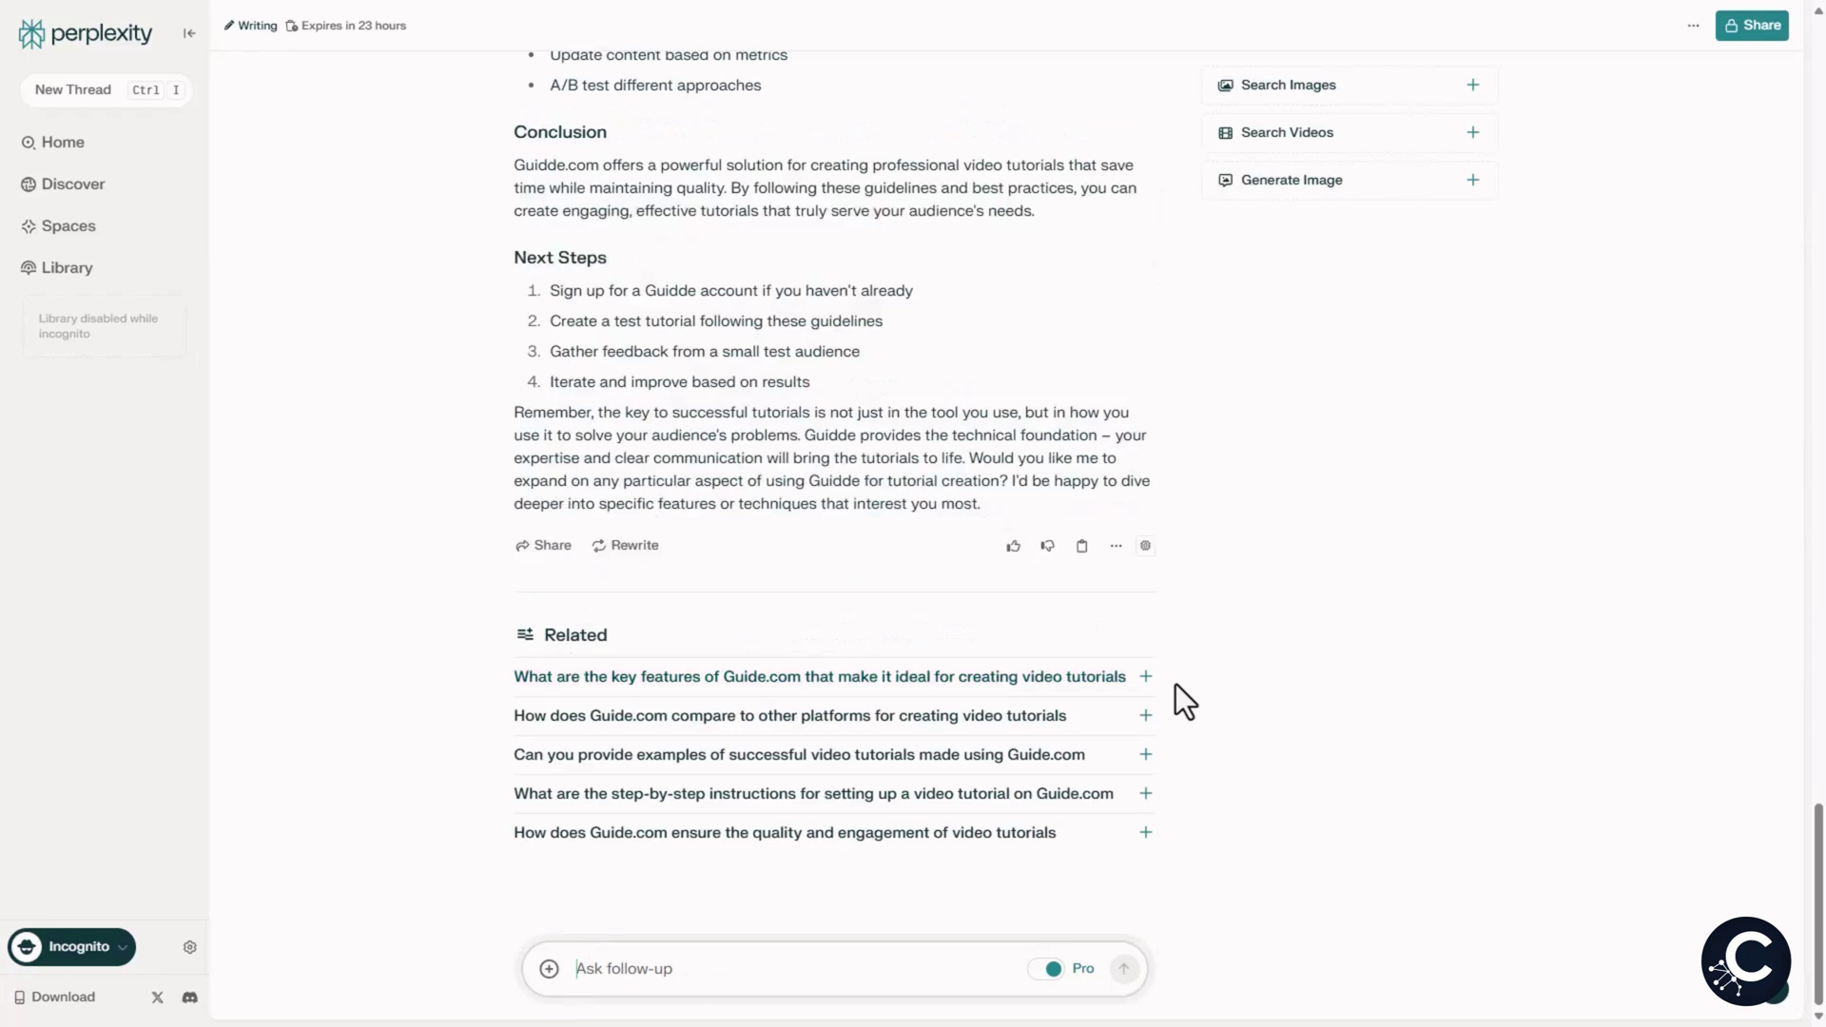
- Rewrite the guidde.com blog post with Grok-2 and open the thread's sharing options
left_click(632, 563)
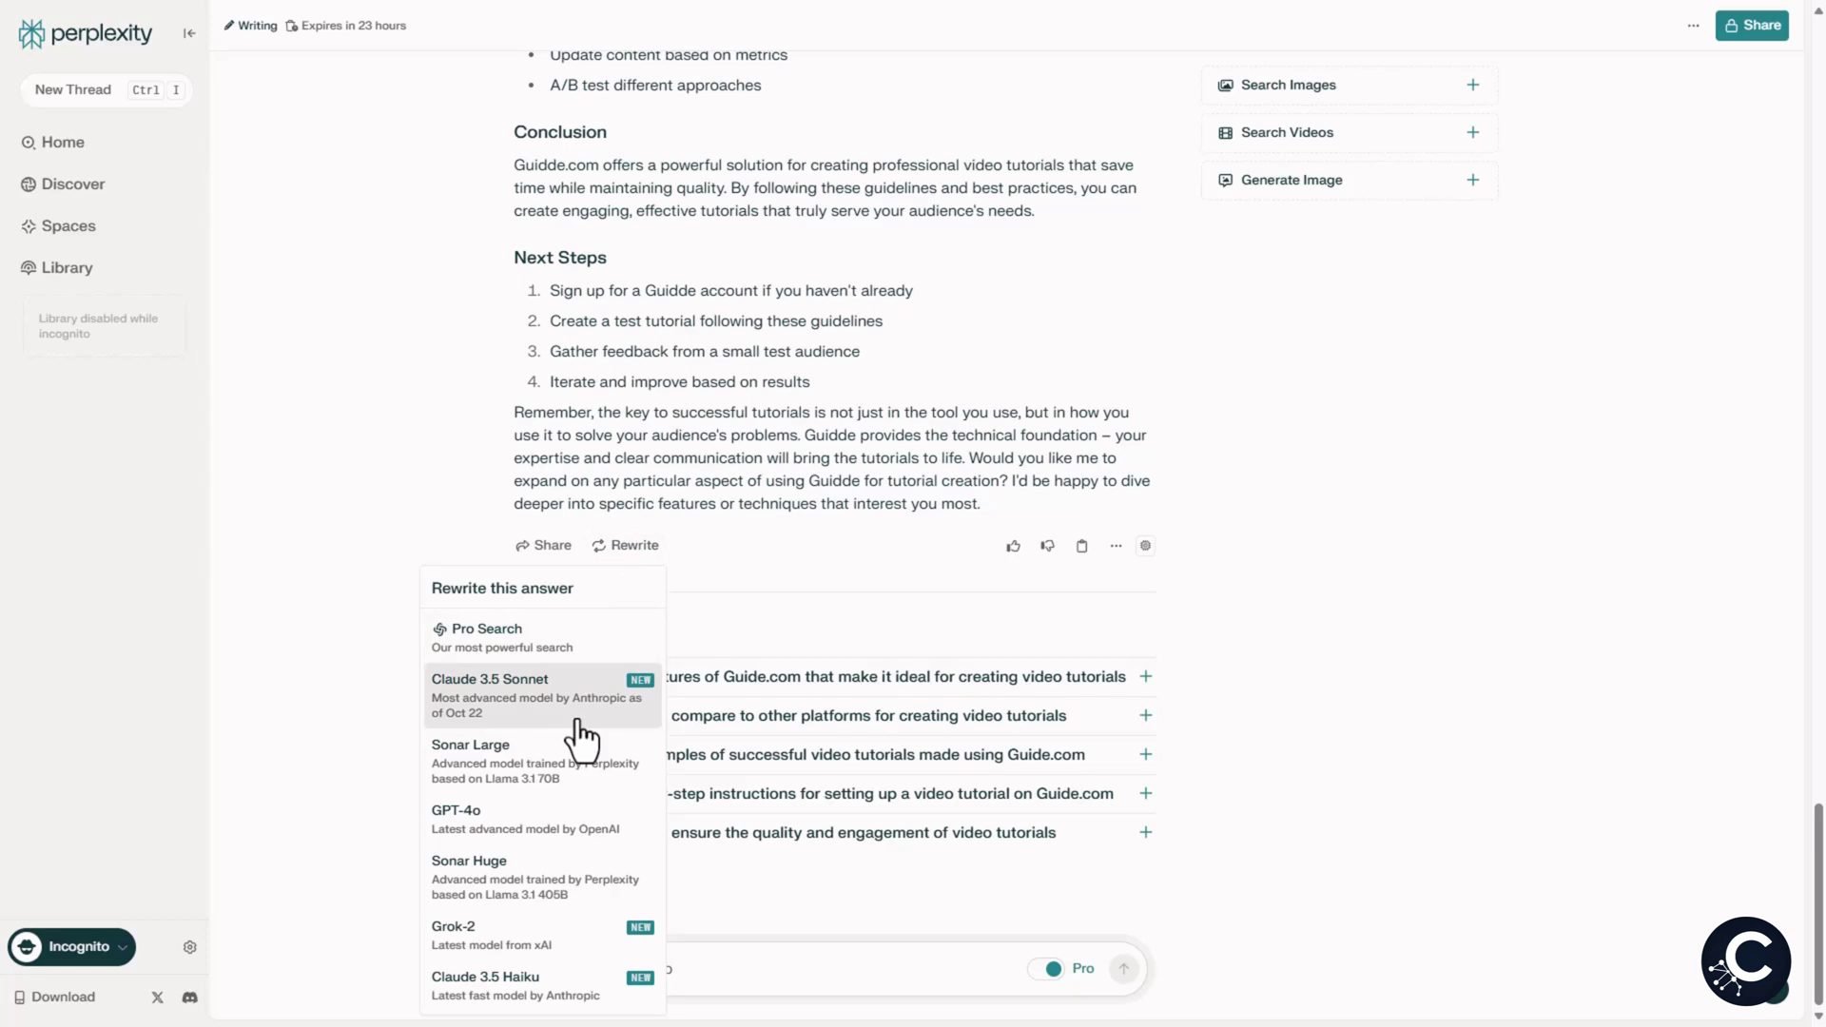
left_click(528, 939)
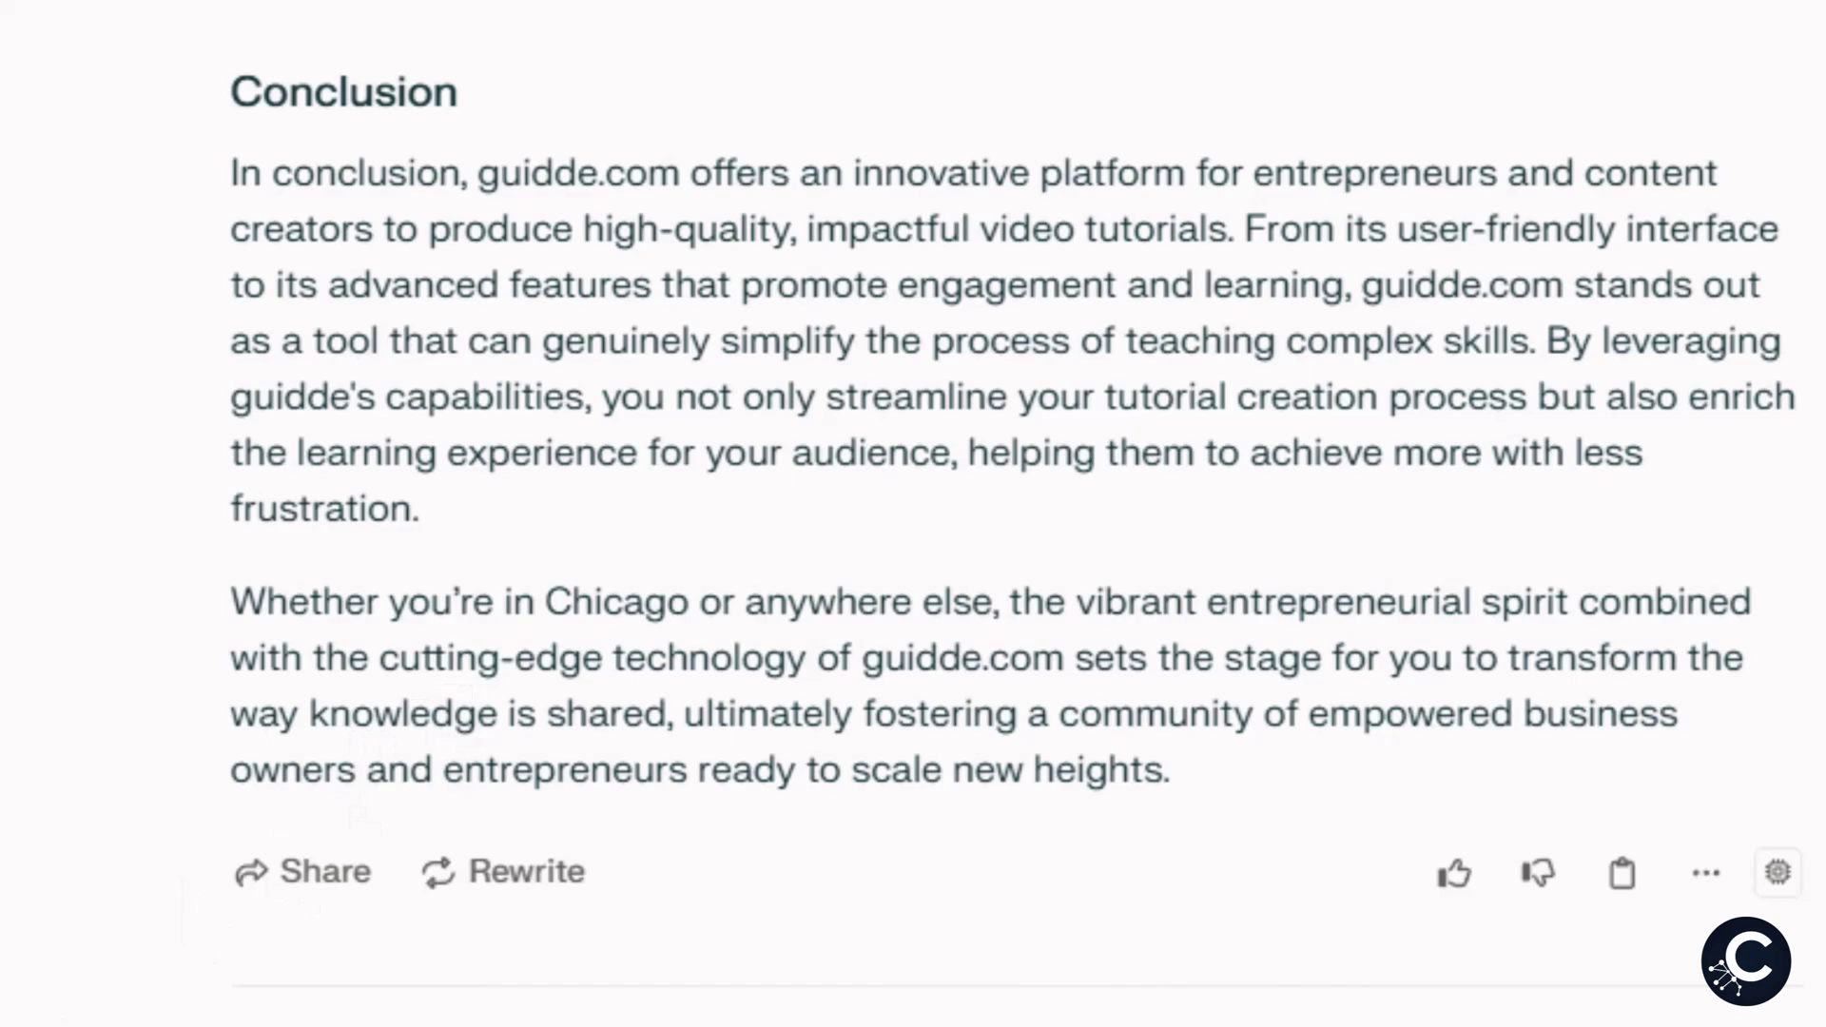
key("Home")
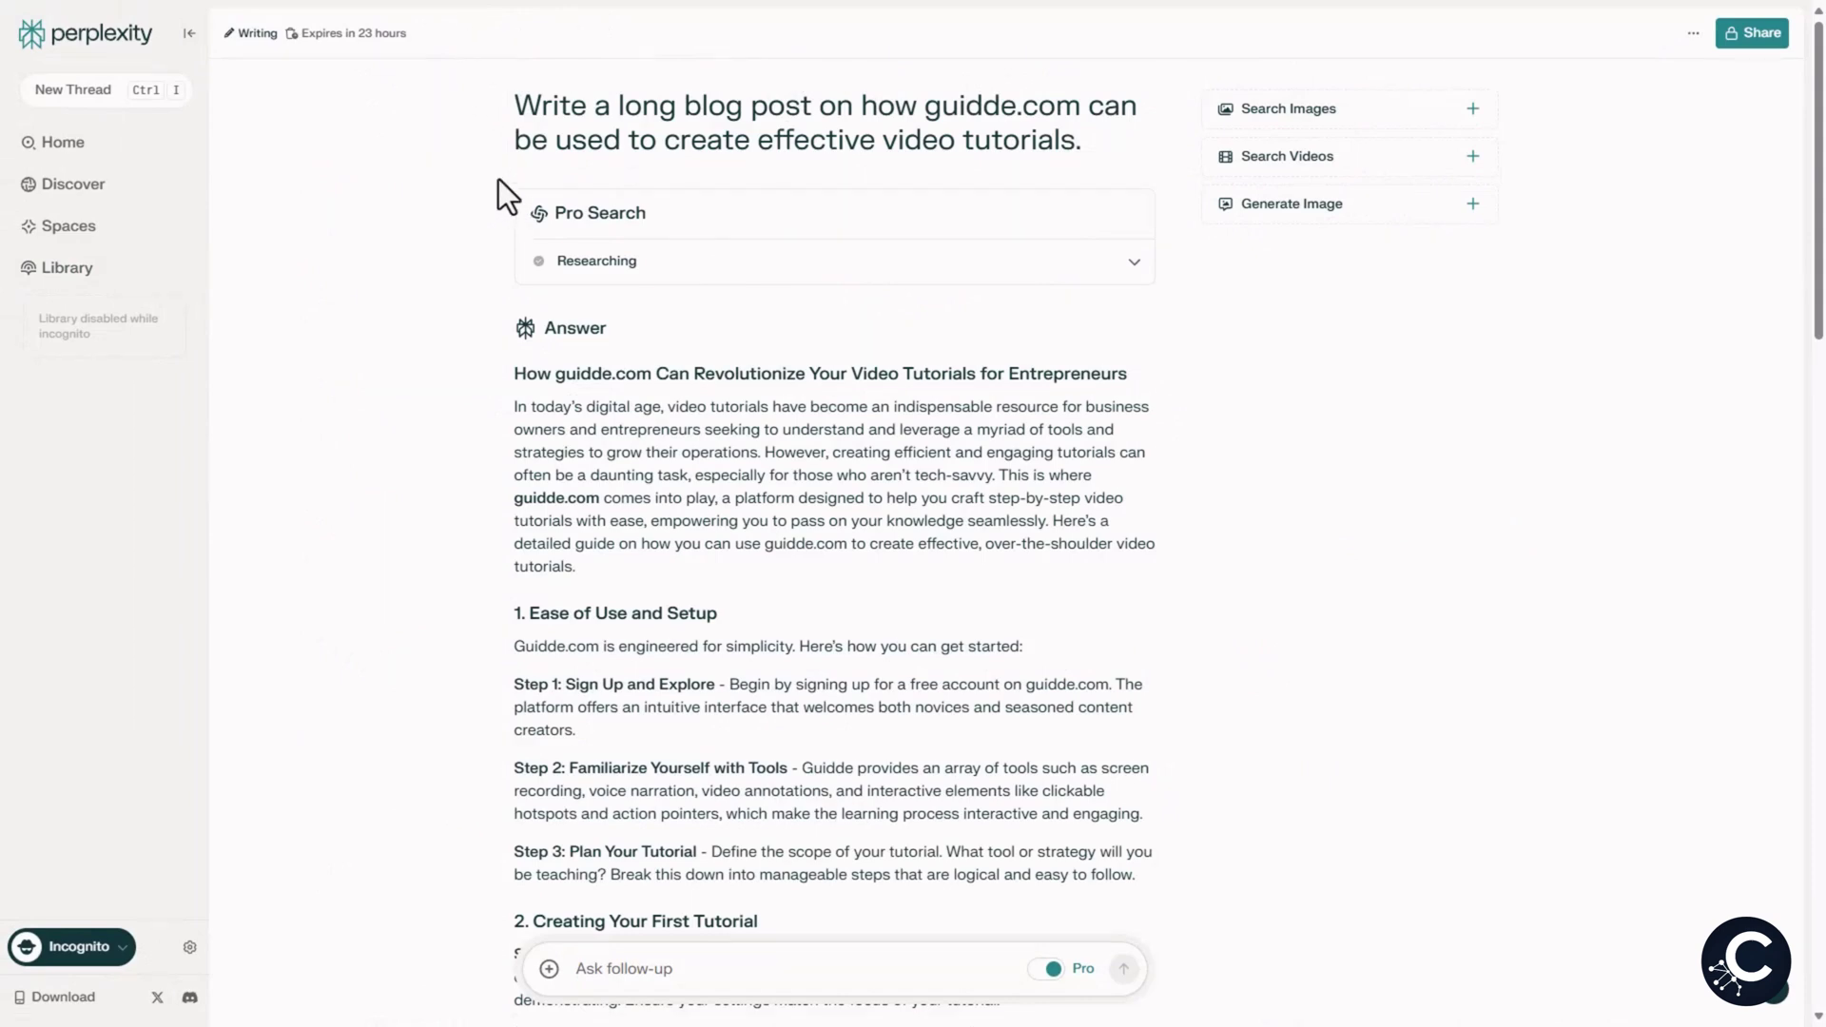
left_click(1751, 33)
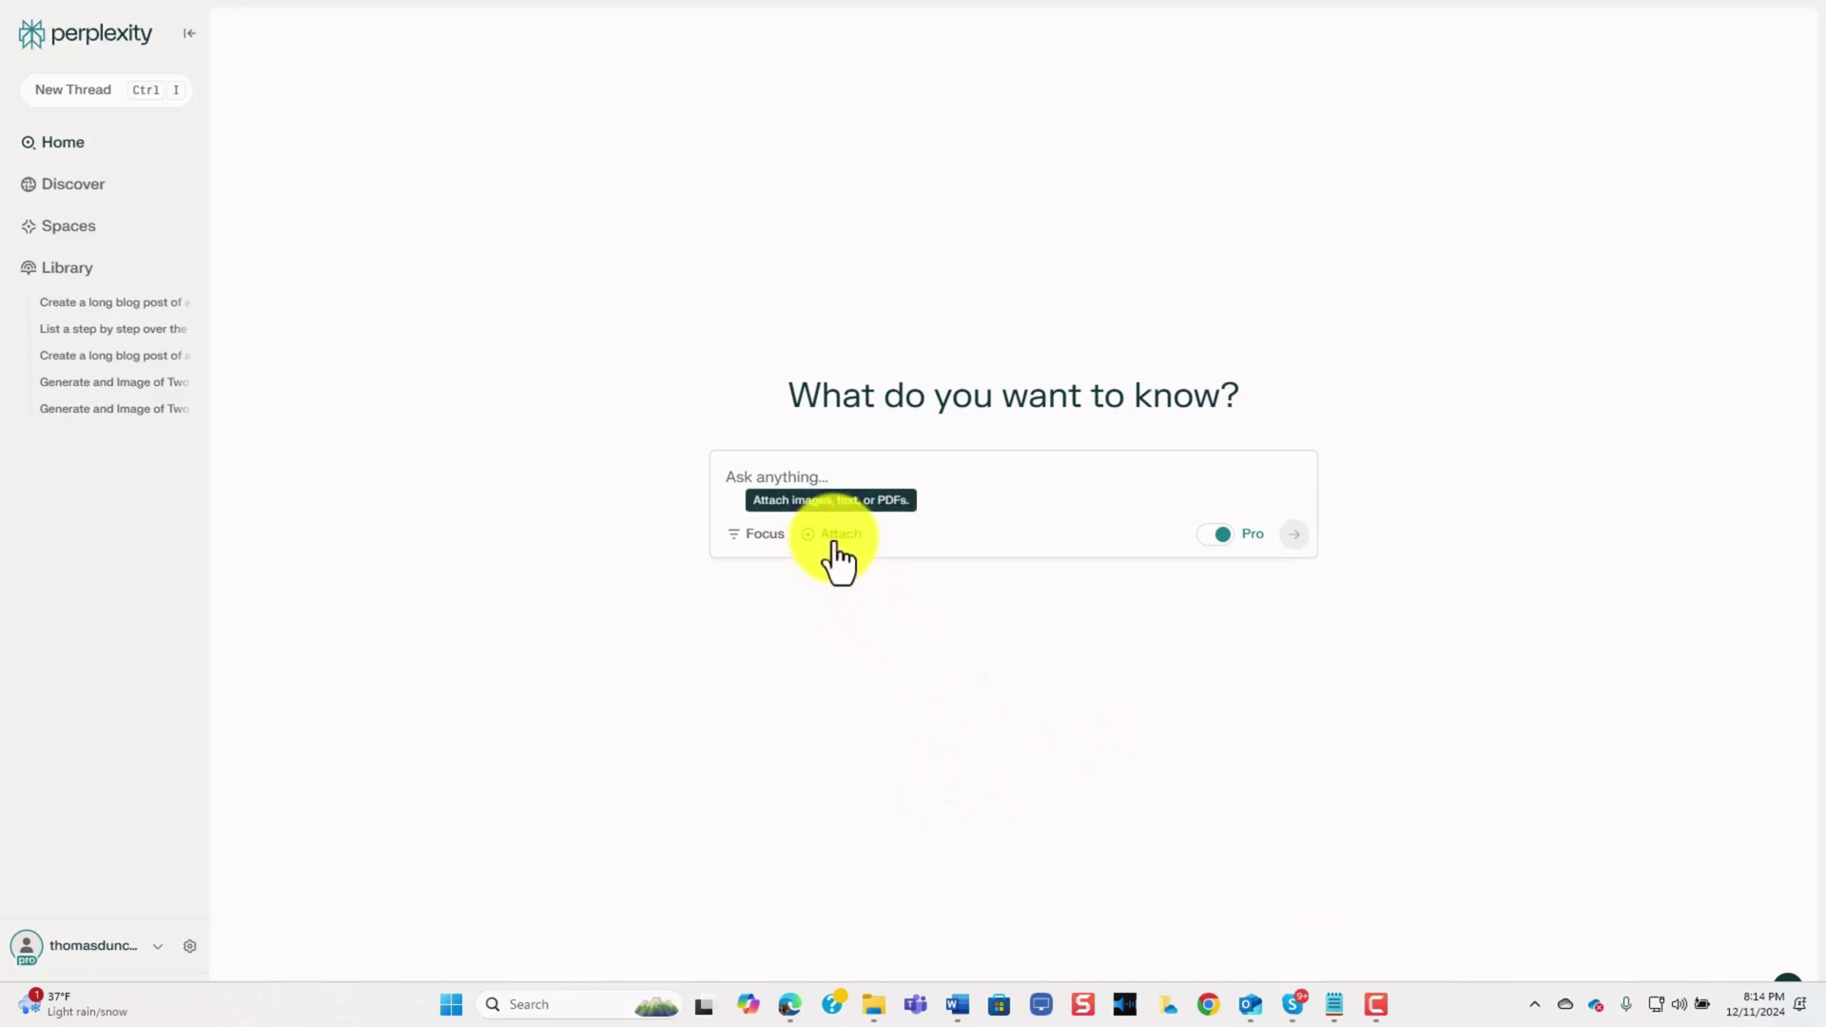
- Attach index.html and submit a request to rewrite the sales letter around video tutorial applications for video creators, with content to paste into the HTML file
left_click(834, 544)
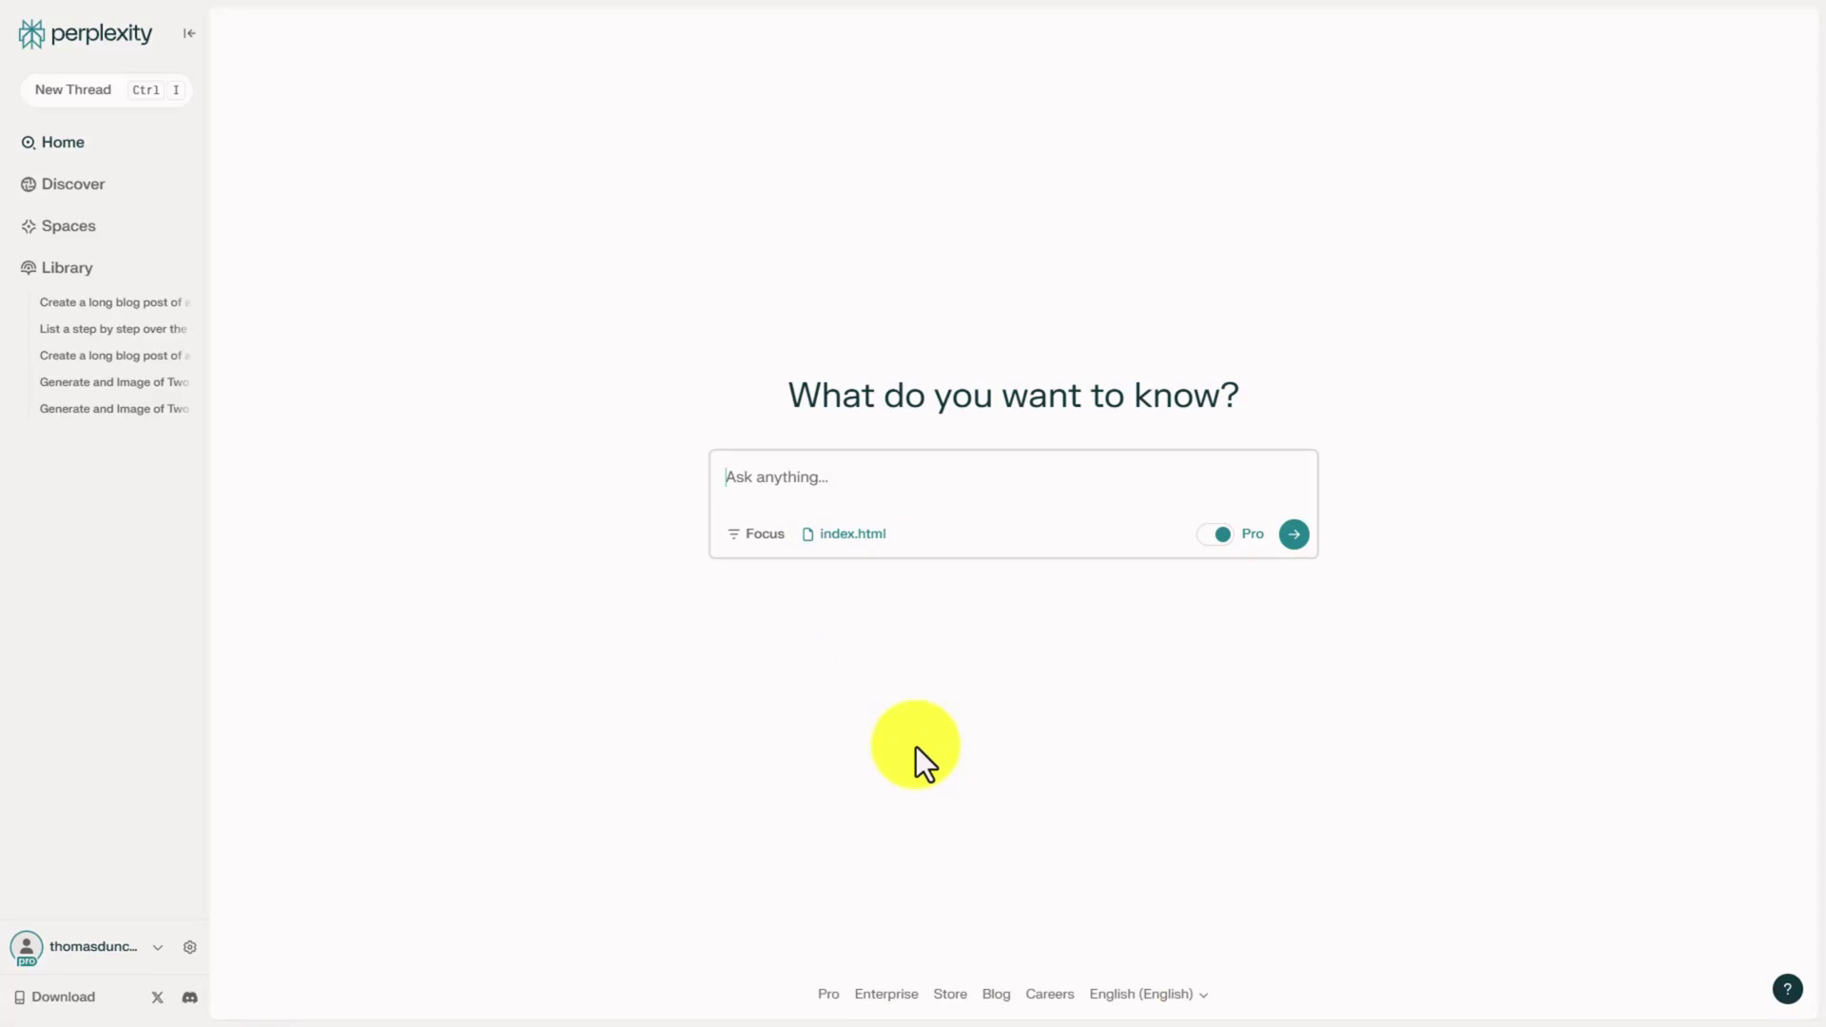
type("Rewrite this Sales Letter to focus on the applications that connect to the creation of video tutorials for an audience of video creators.  Output the content for me to select all then cut and paste into the html file.")
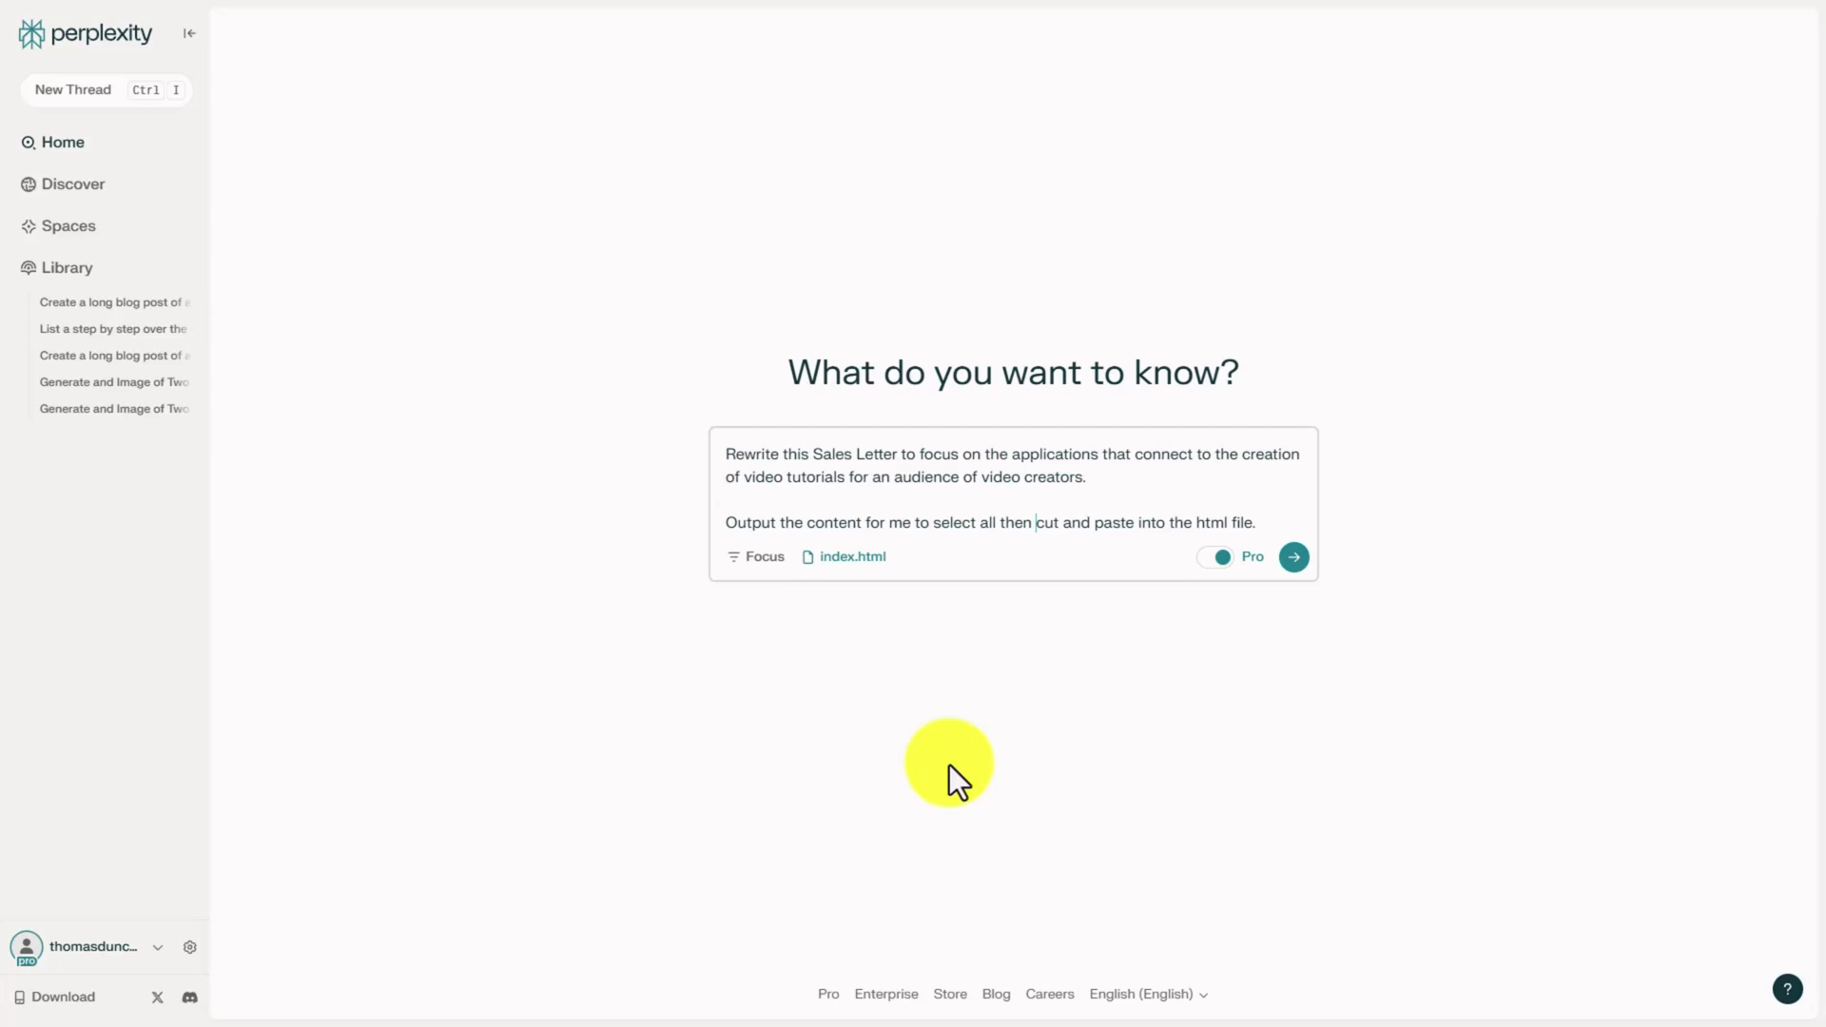
left_click(1295, 559)
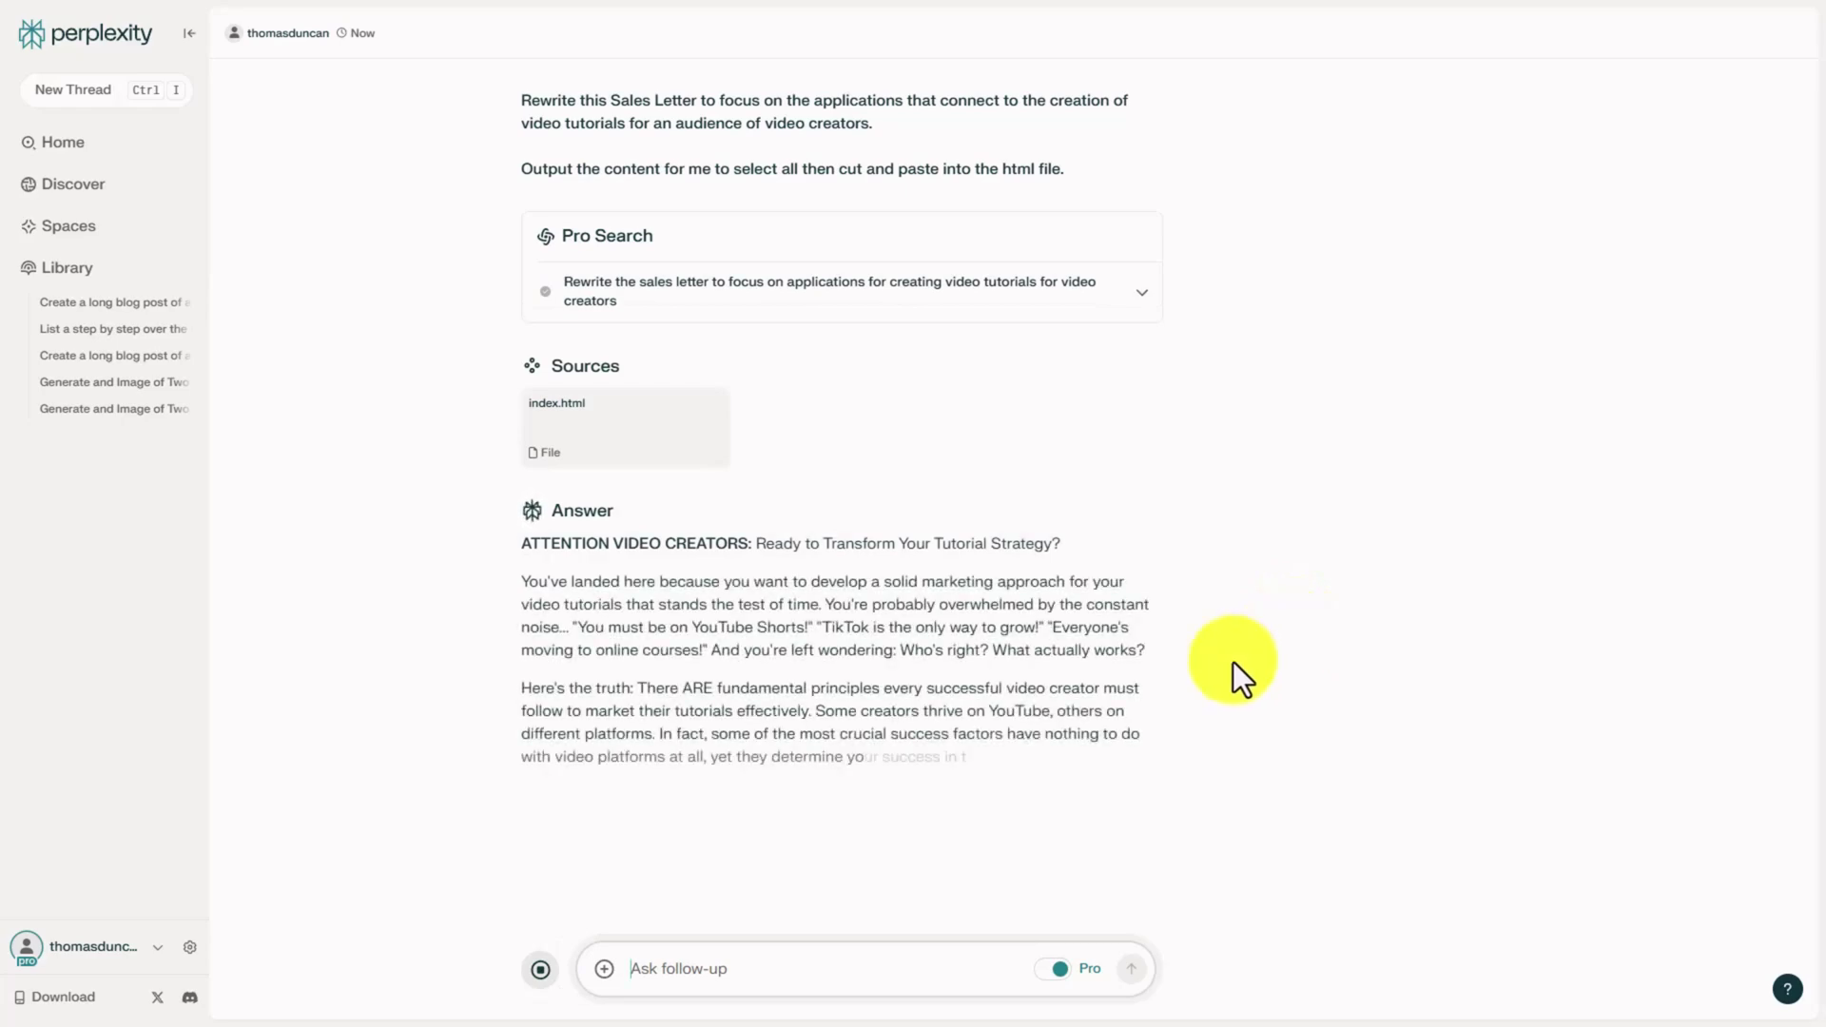
- Use follow-ups to get the sales letter as HTML code and include a "SPECIAL BONUSES FOR TAKING ACTION!" heading
left_click(684, 975)
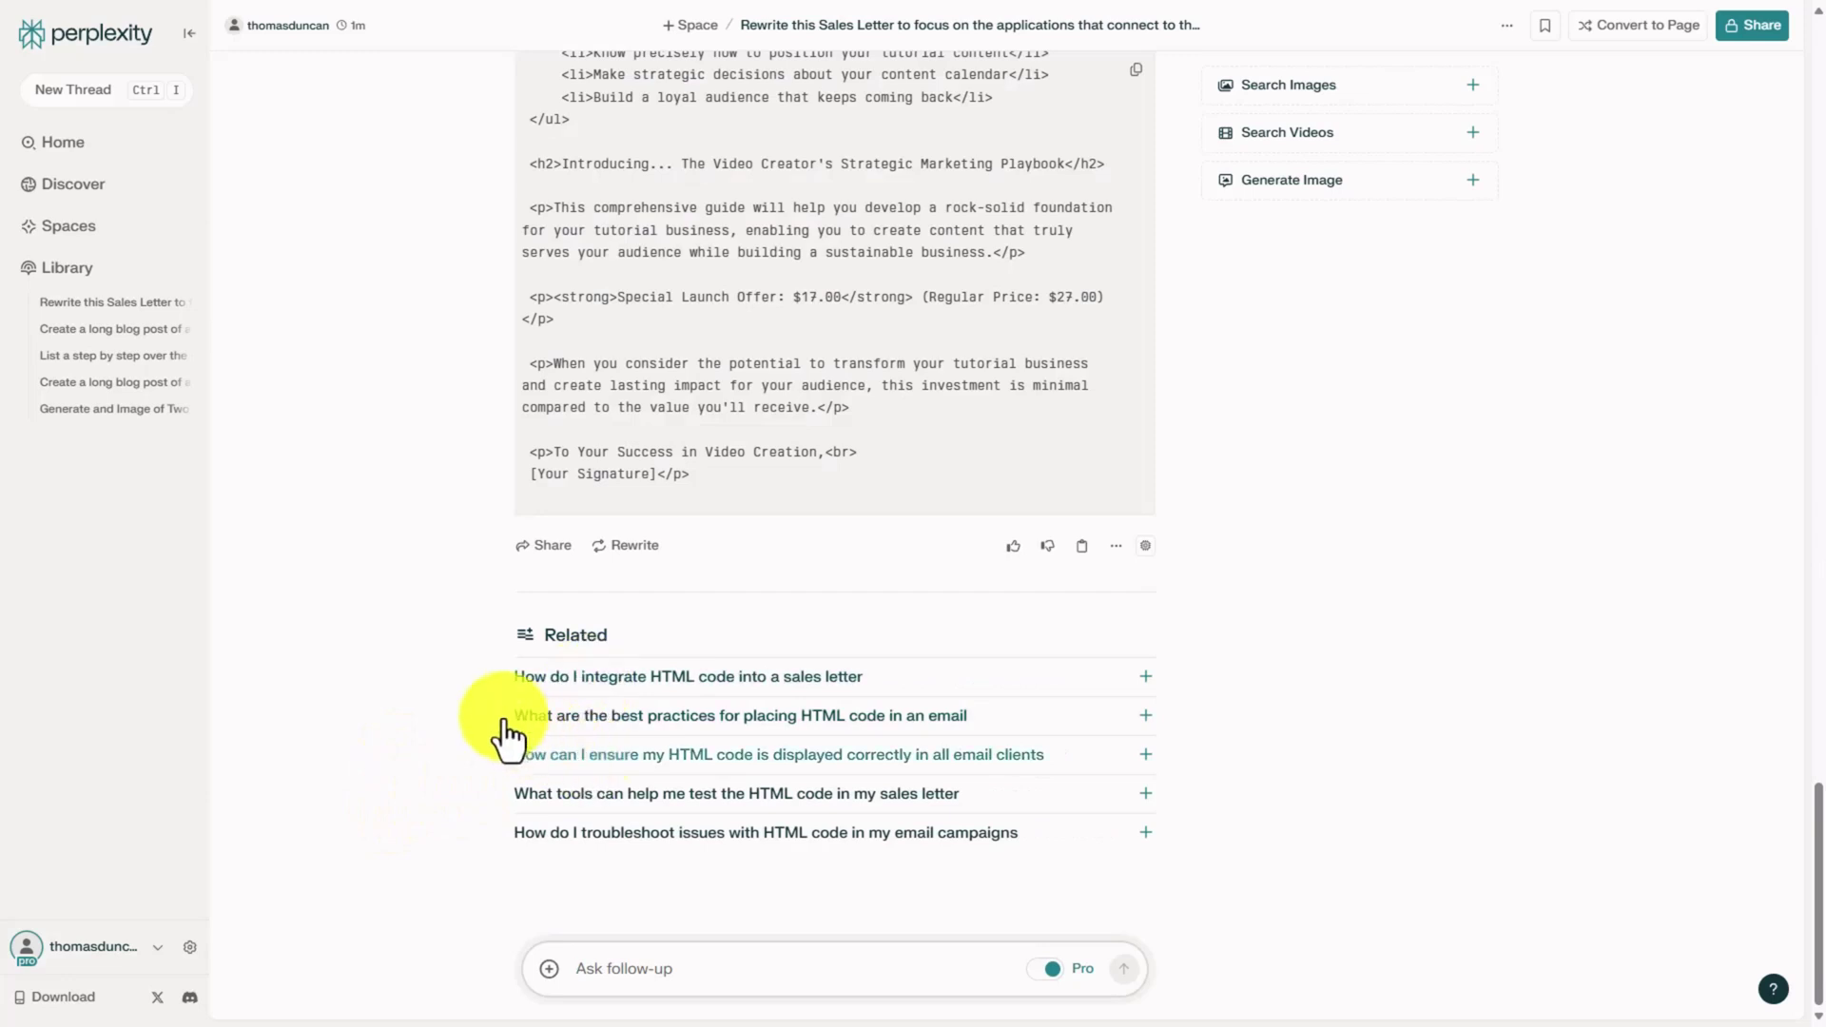
left_click(677, 967)
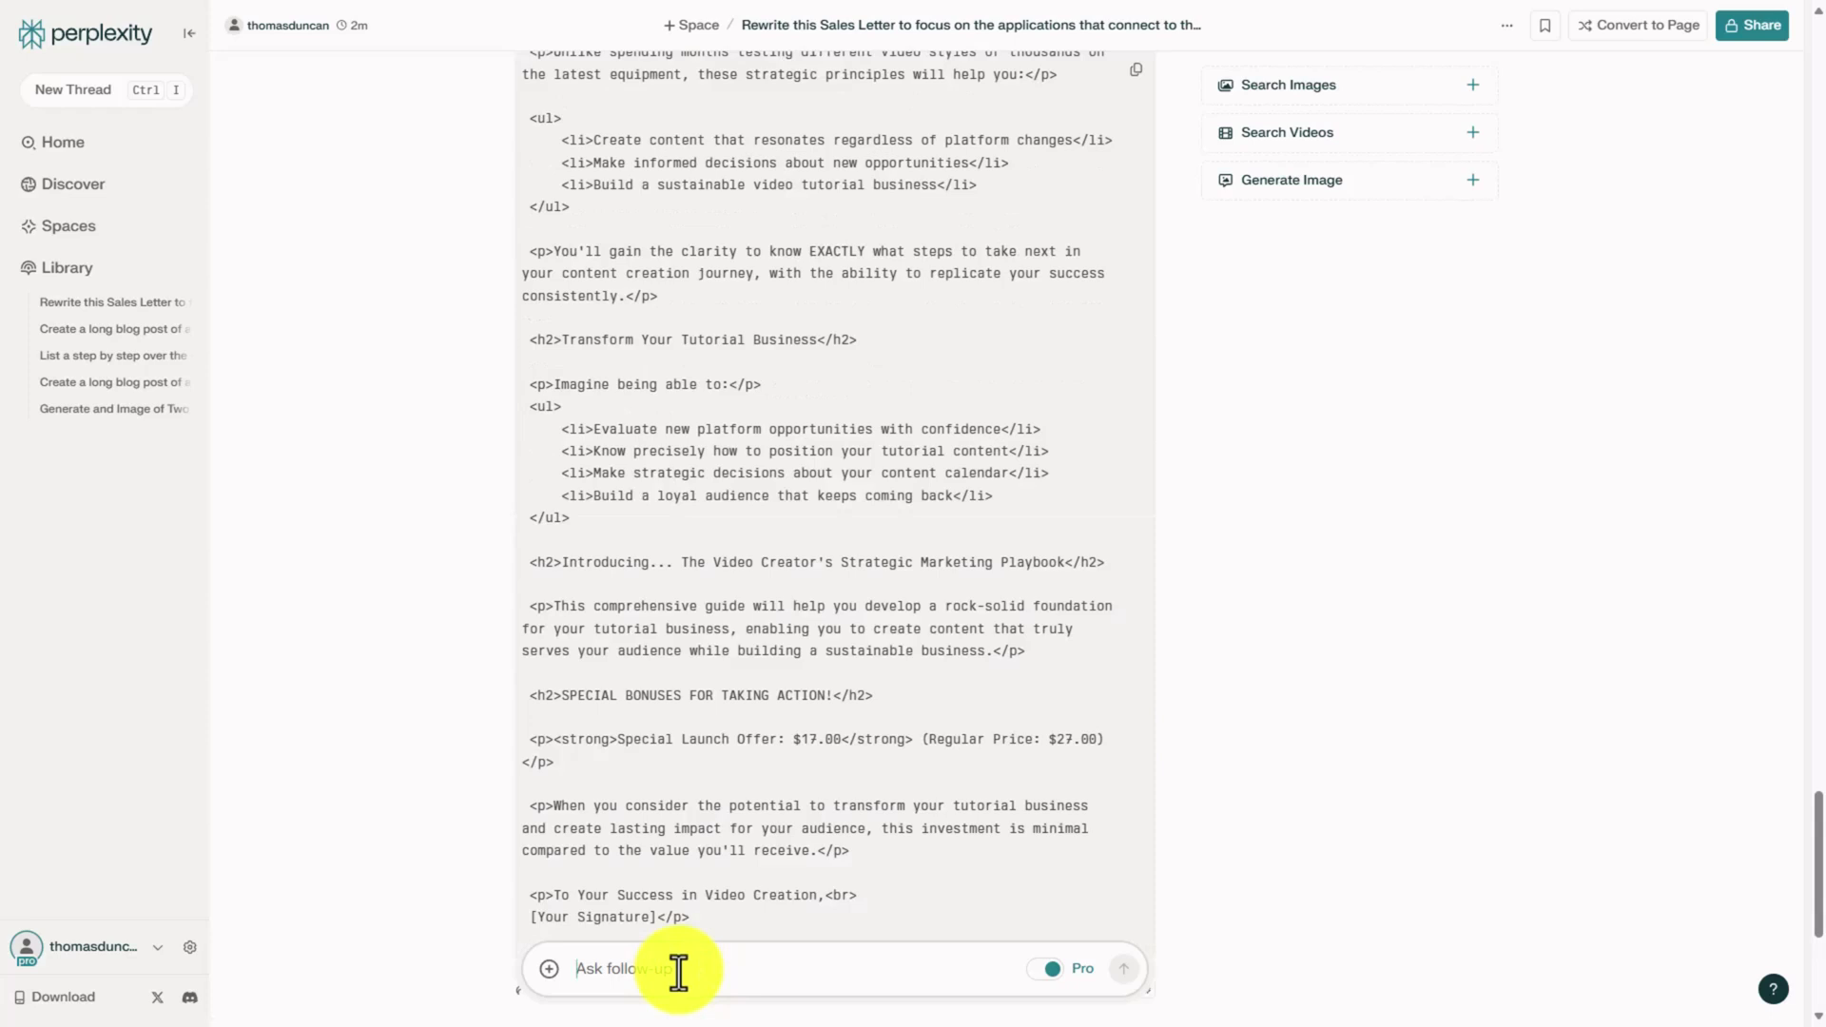
left_click(680, 972)
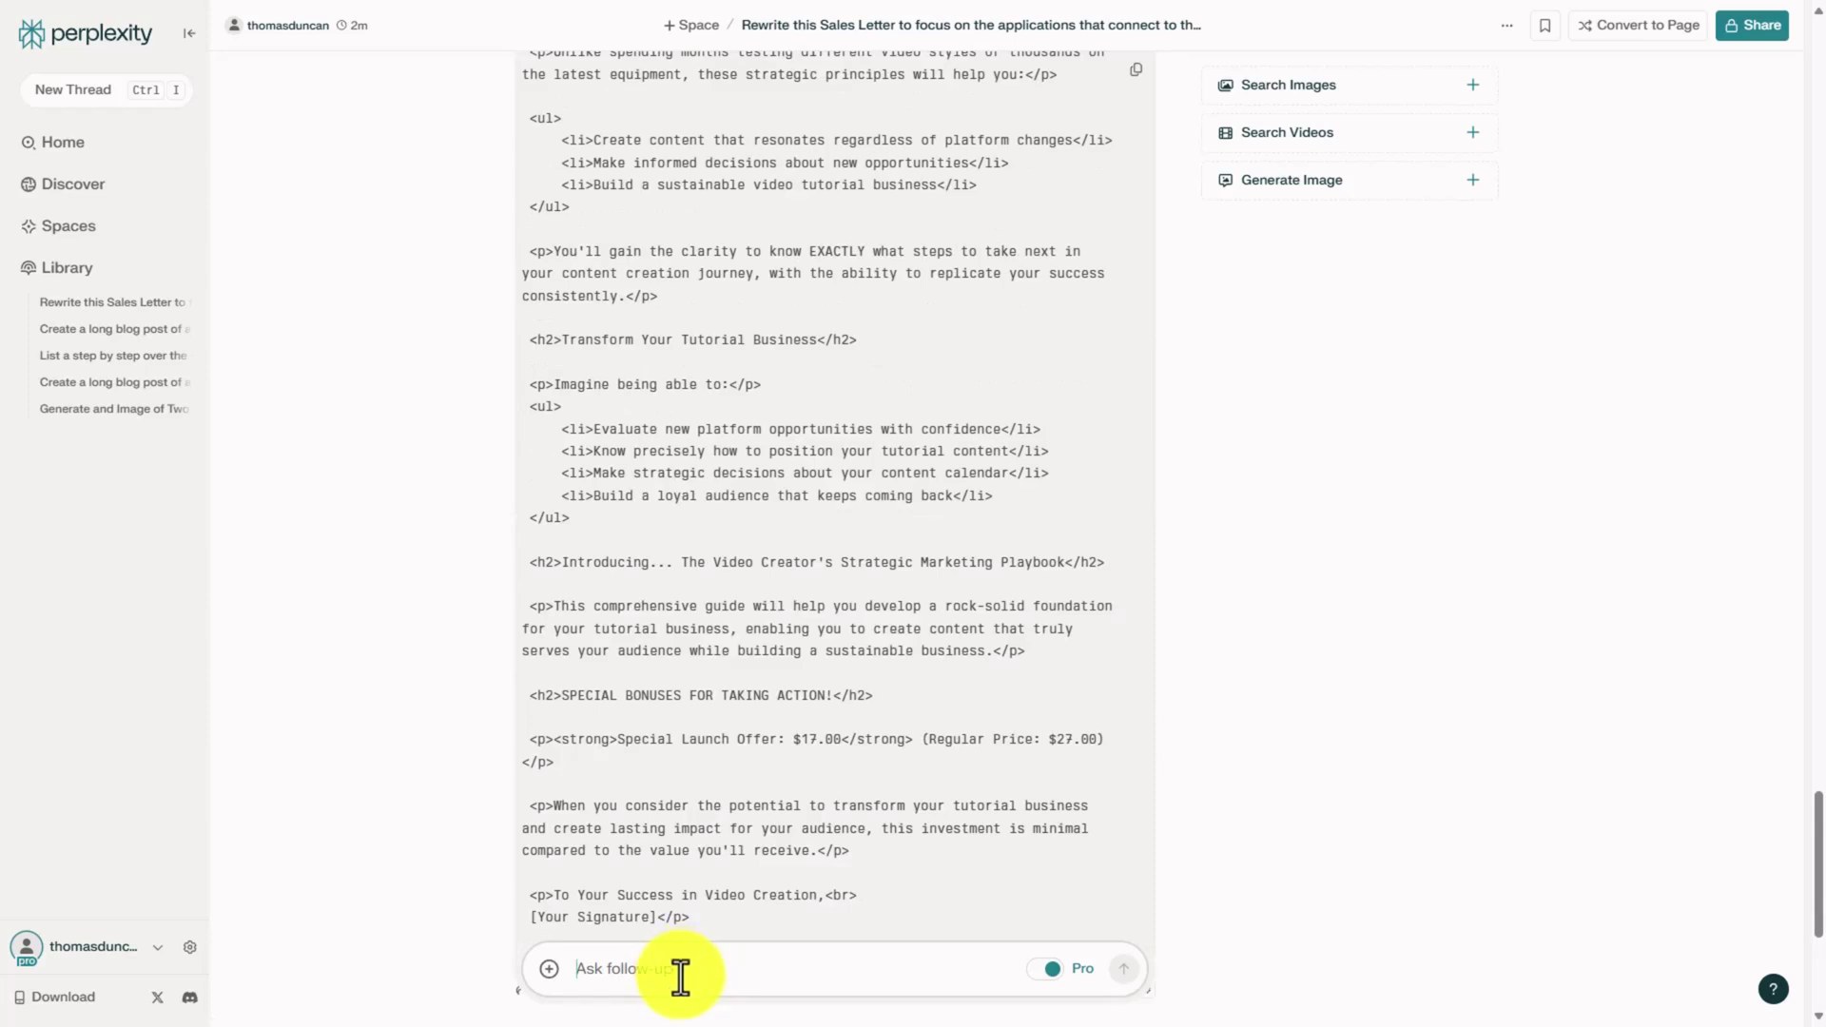